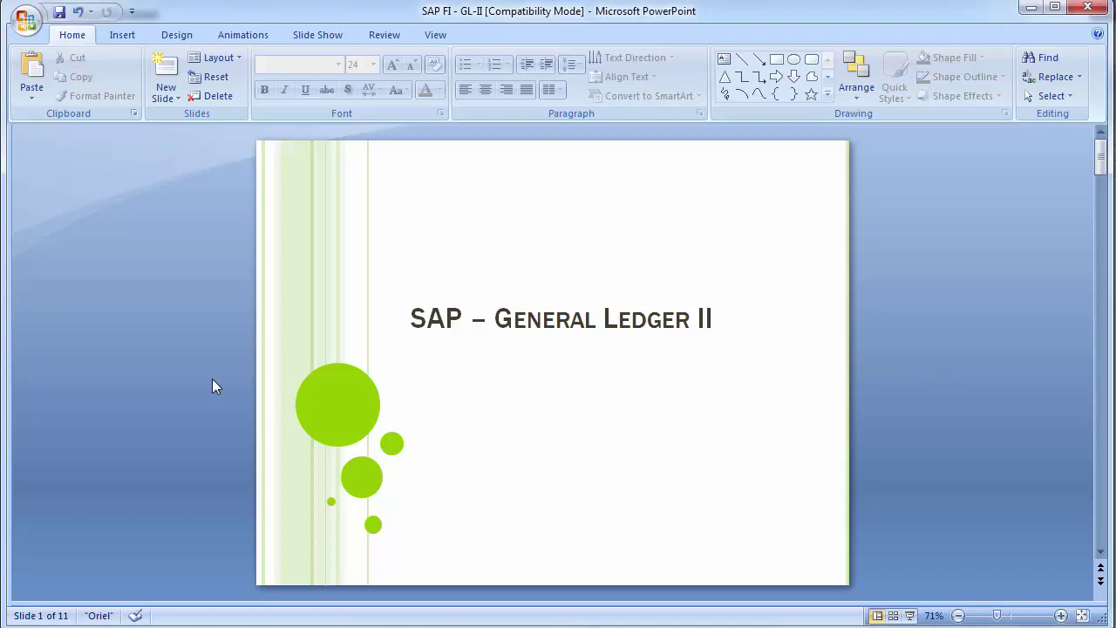
Step: Read the unit testing and GL master record creation slides, keeping the current Windows color scheme and suppressing that message
scroll(211, 379, down, 1)
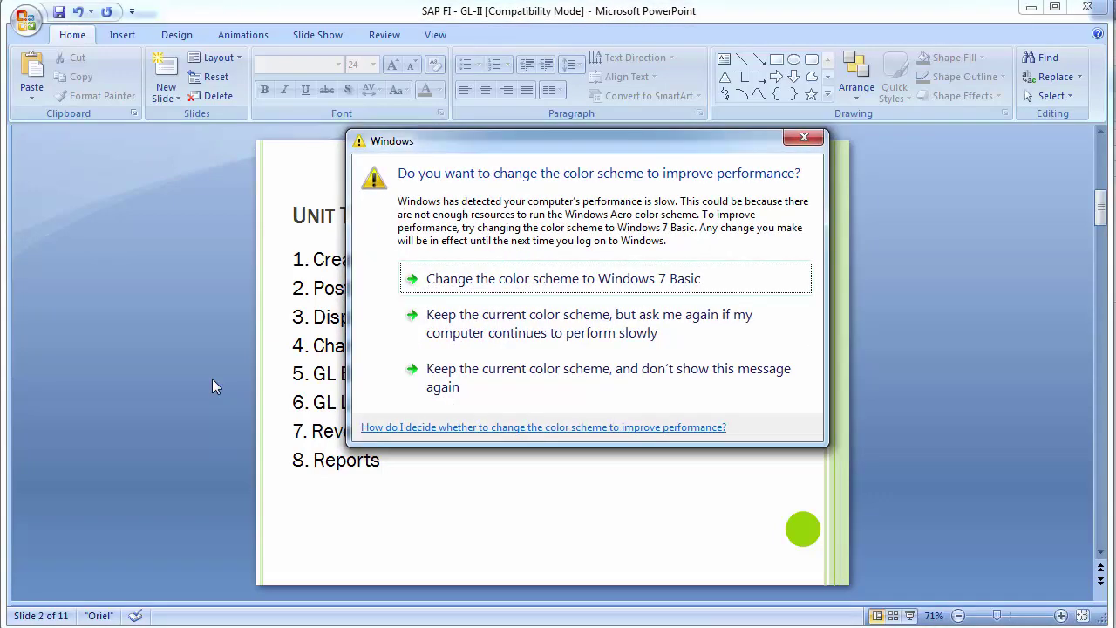
click(529, 370)
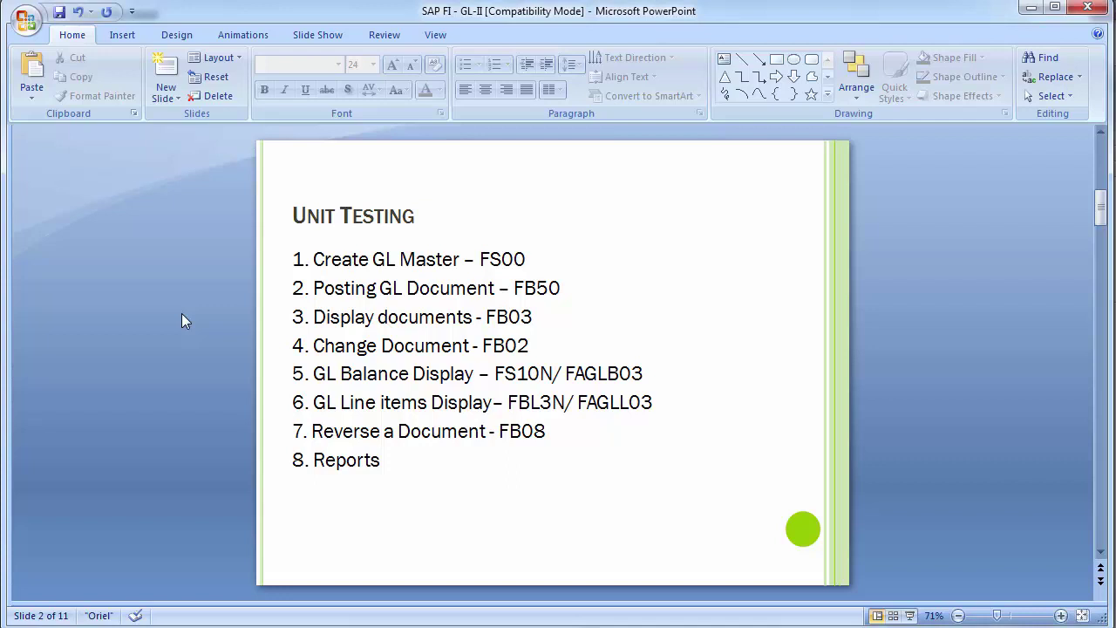
scroll(181, 315, down, 1)
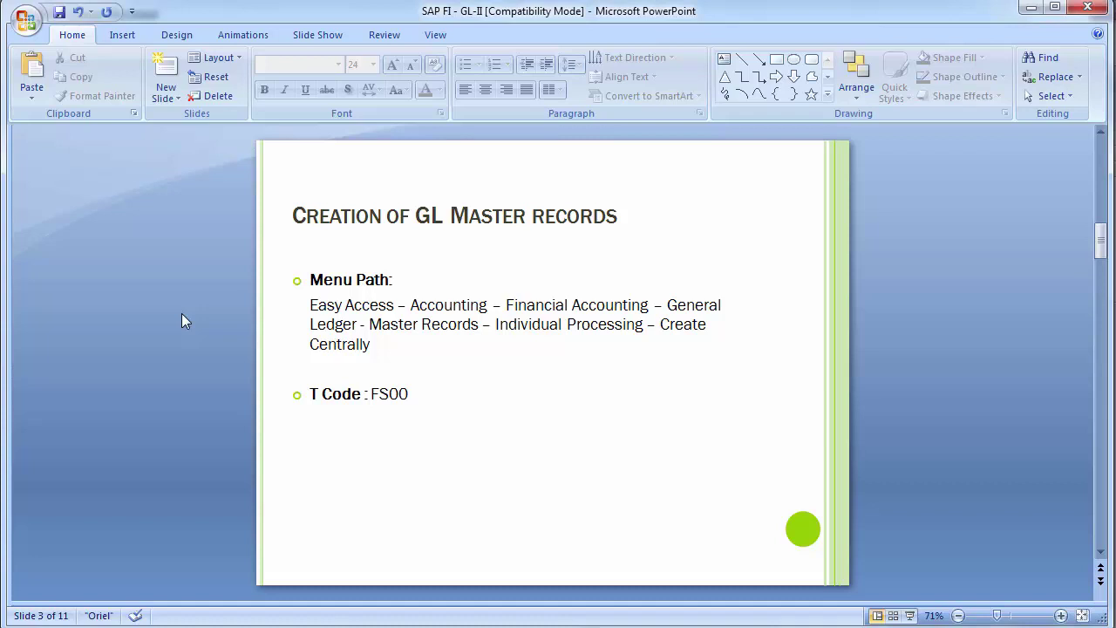
click(456, 406)
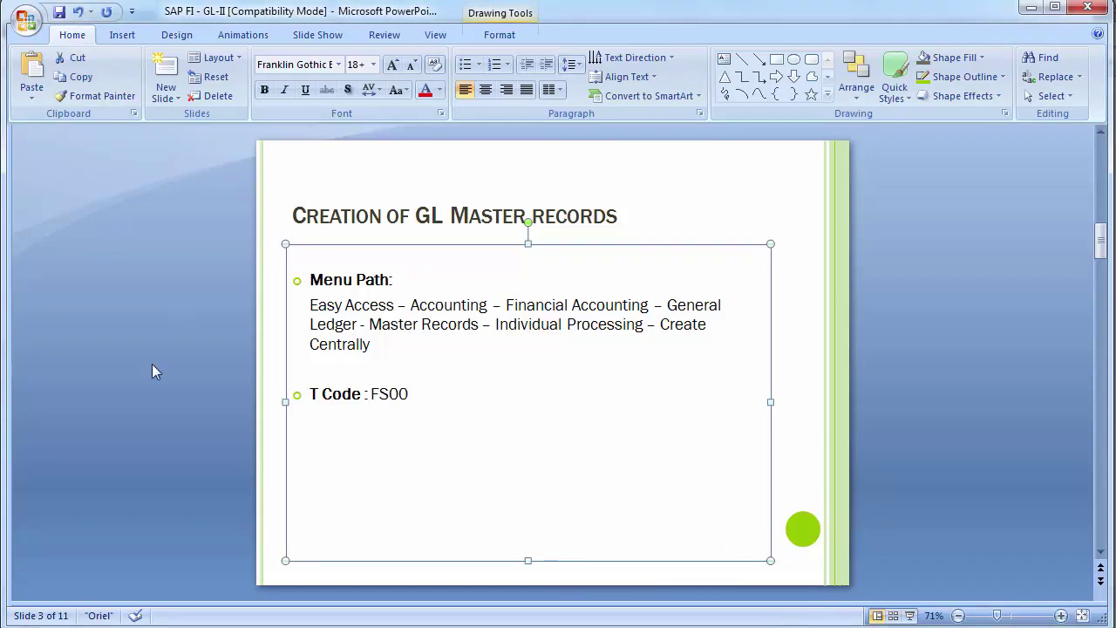
click(126, 381)
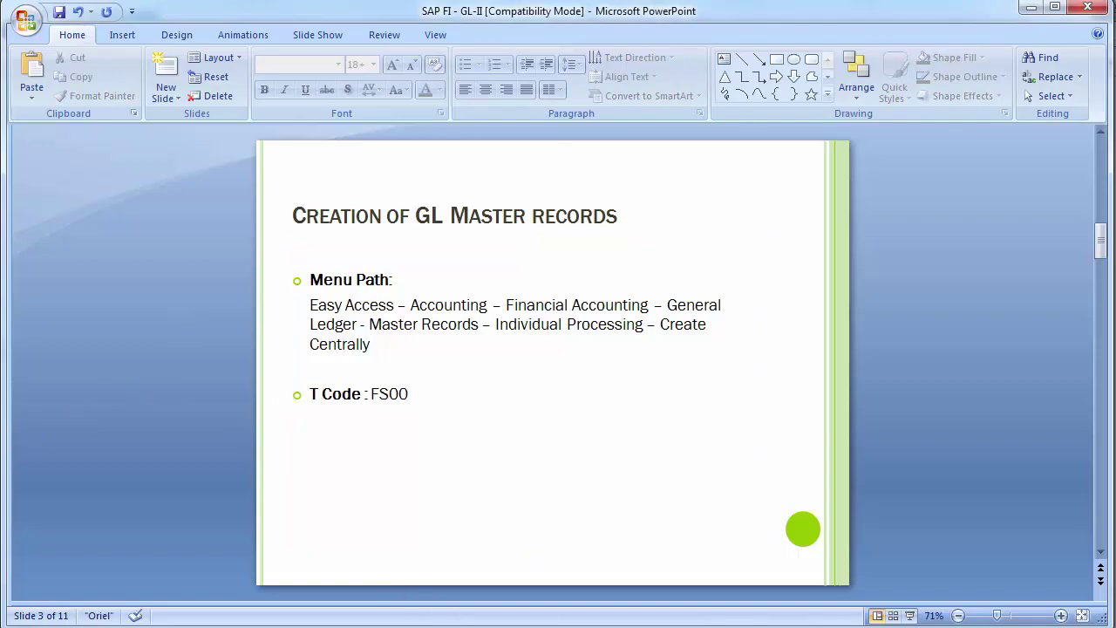
Step: Switch to SAP Easy Access and open the central G/L account editing transaction FS00
click(526, 558)
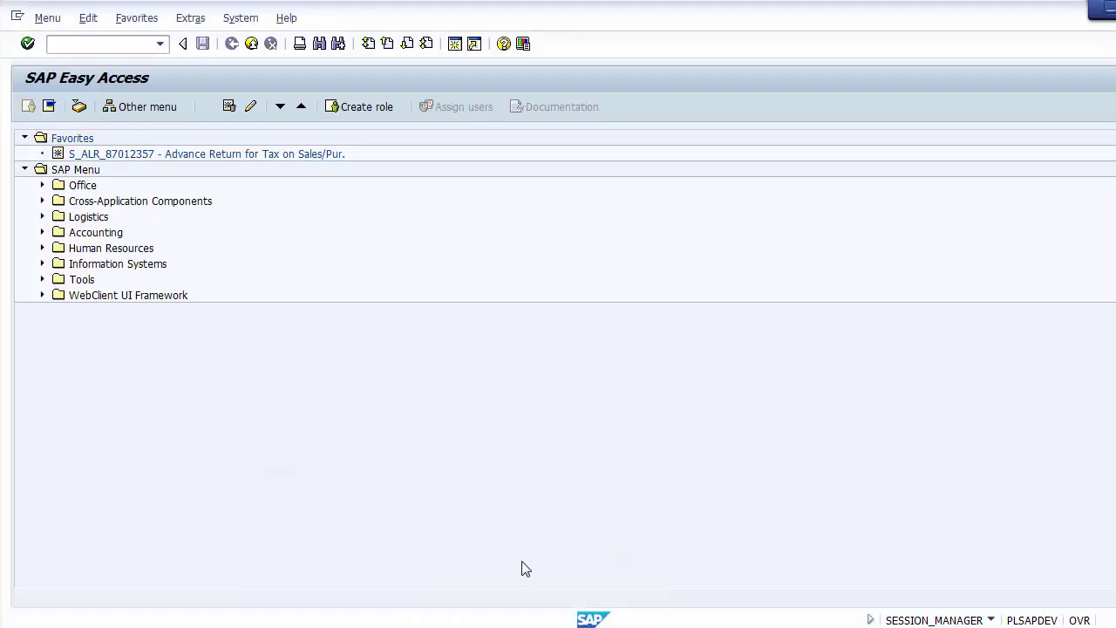
click(122, 48)
text(F)
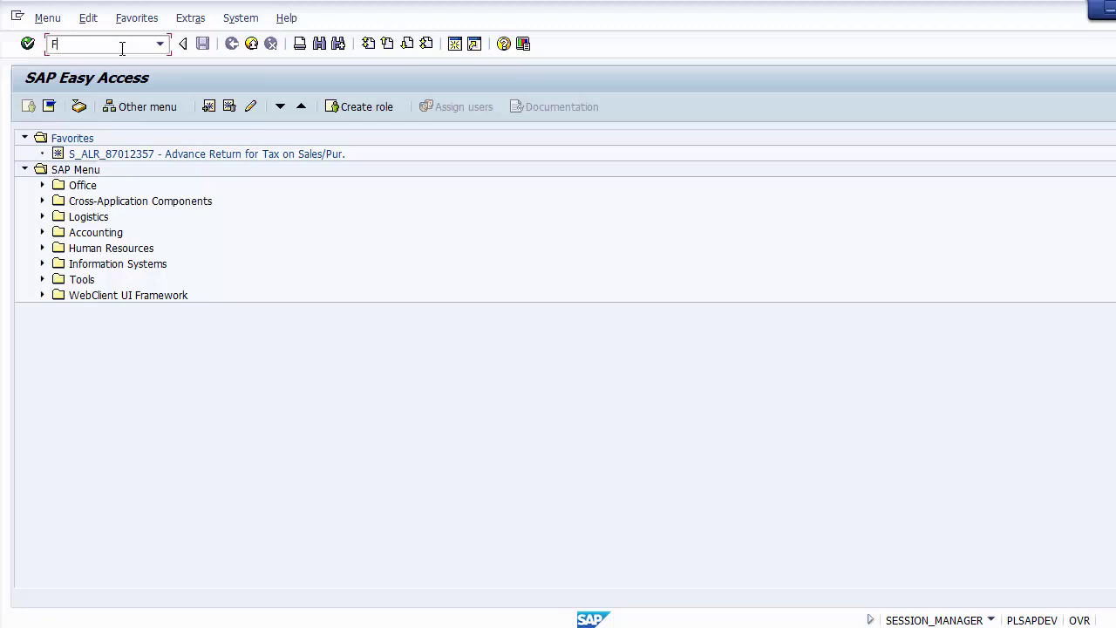
text(S00)
key(Return)
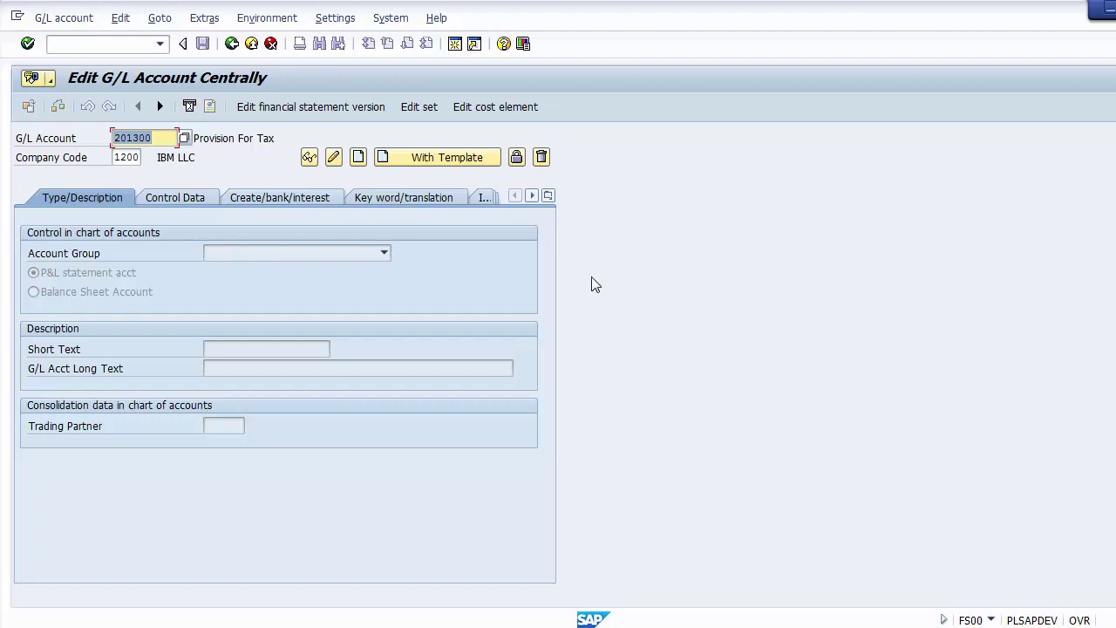
Step: Leave the G/L account screen and open the G/L account groups overview with transaction code /nobd4
click(127, 44)
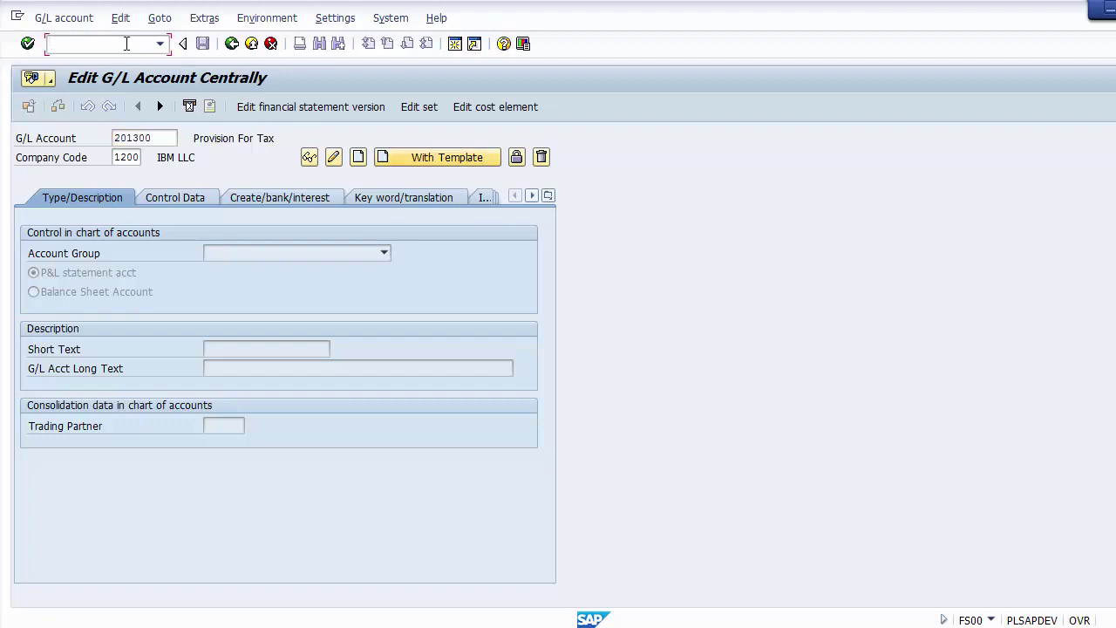
text(/nobd4)
key(Return)
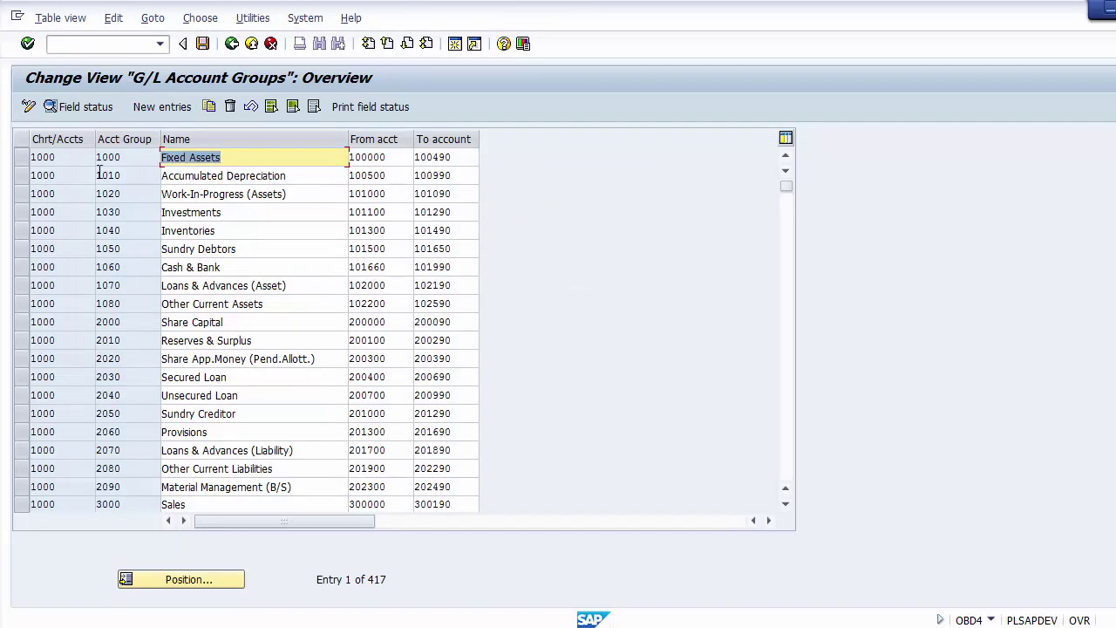
Step: Examine the chart of accounts, the first asset group names, and the from and to accounts of Fixed Assets
click(71, 158)
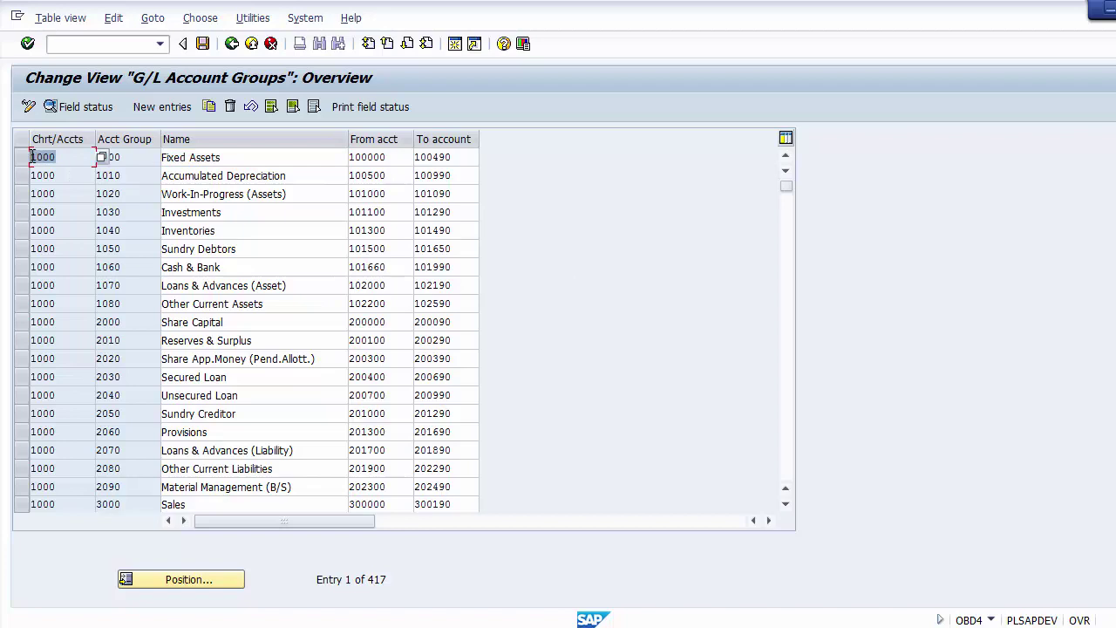
click(222, 157)
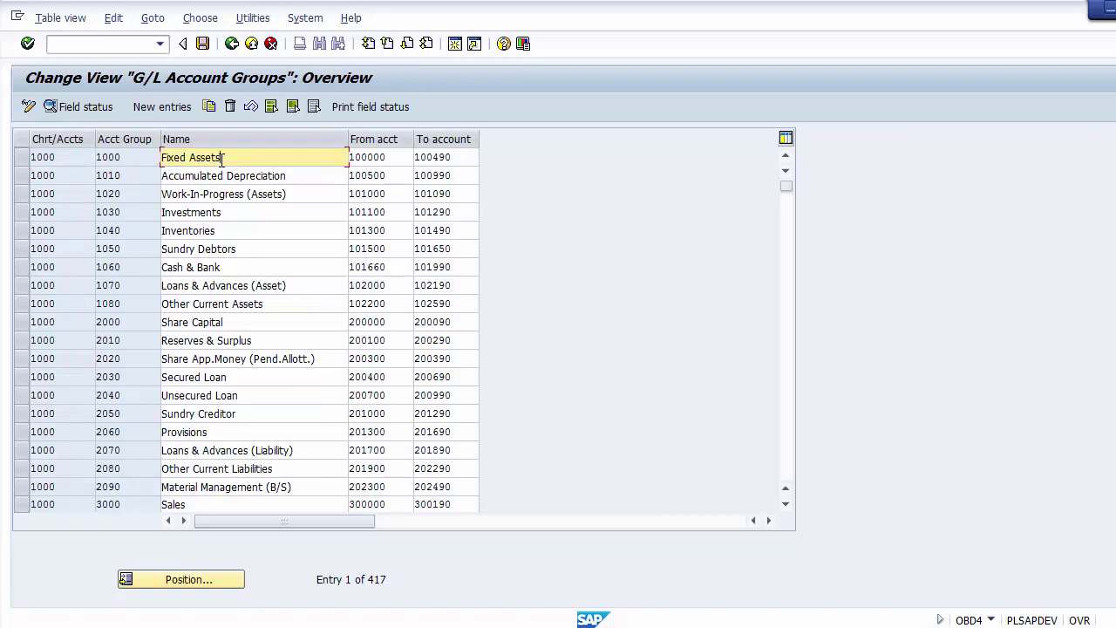
click(87, 175)
click(206, 157)
click(206, 175)
click(209, 193)
click(211, 212)
click(218, 248)
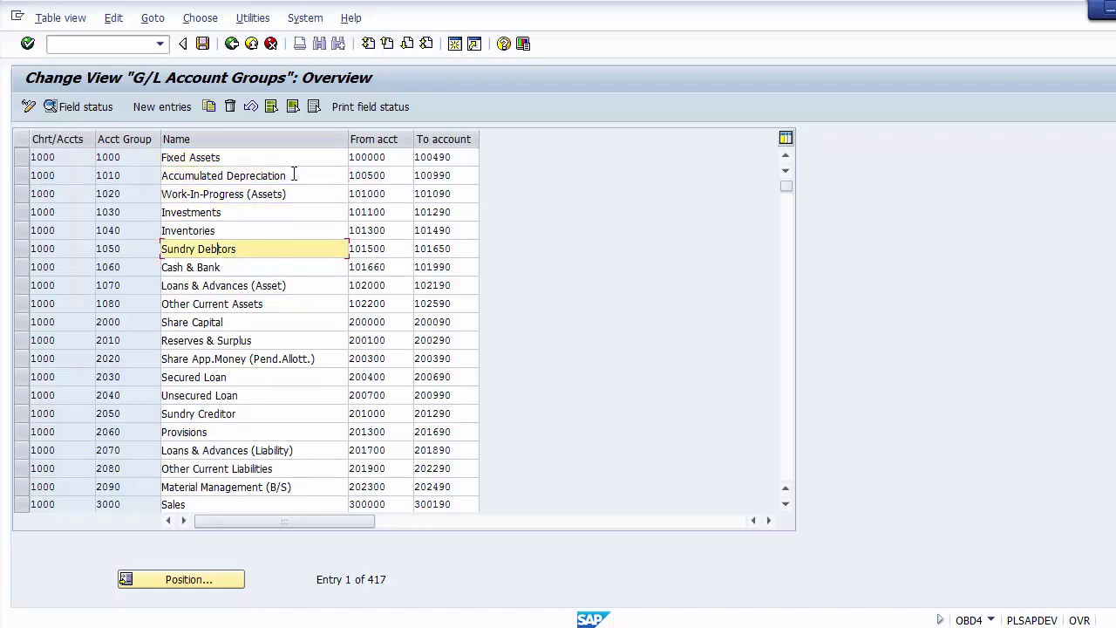
click(315, 159)
click(365, 159)
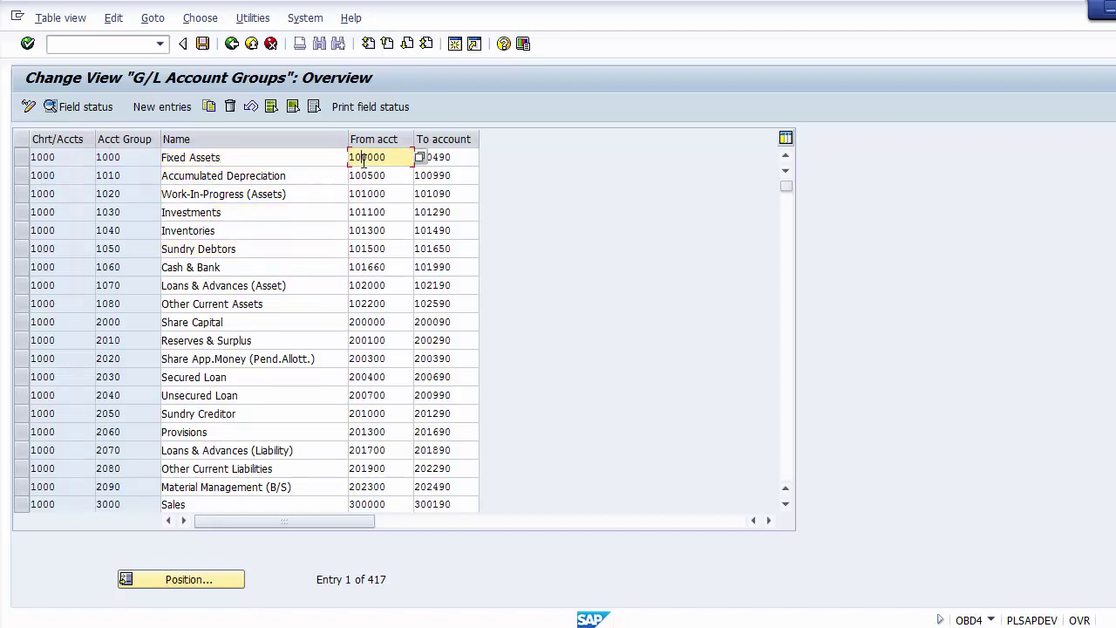
click(440, 157)
click(407, 157)
click(452, 157)
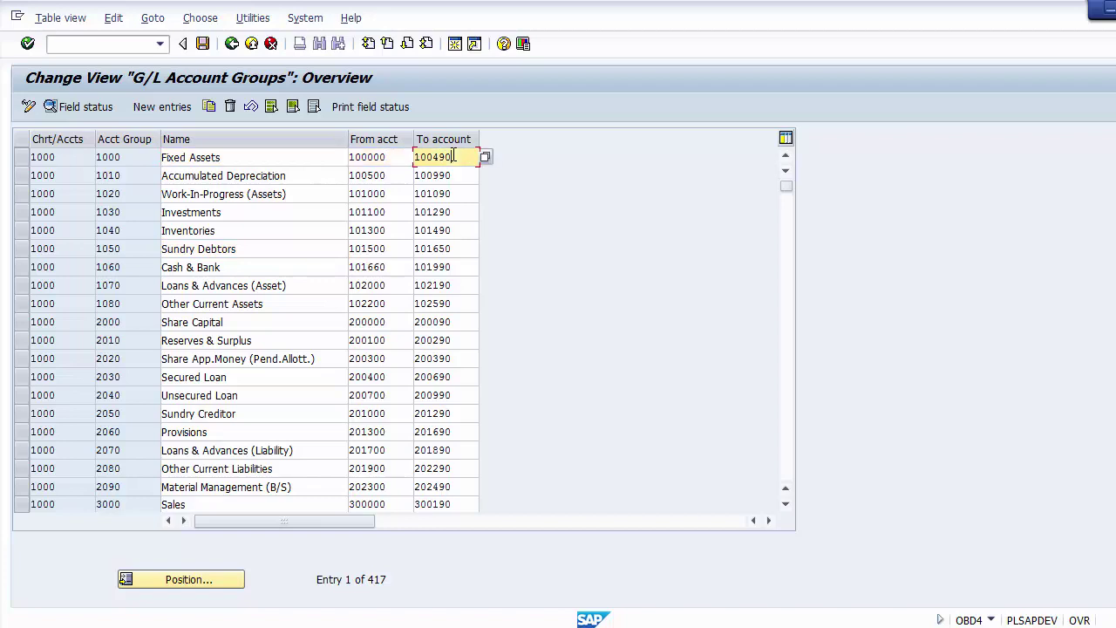
Step: Review the asset account groups from Fixed Assets to Sundry Debtors, including the account range of Sundry Debtors
click(300, 153)
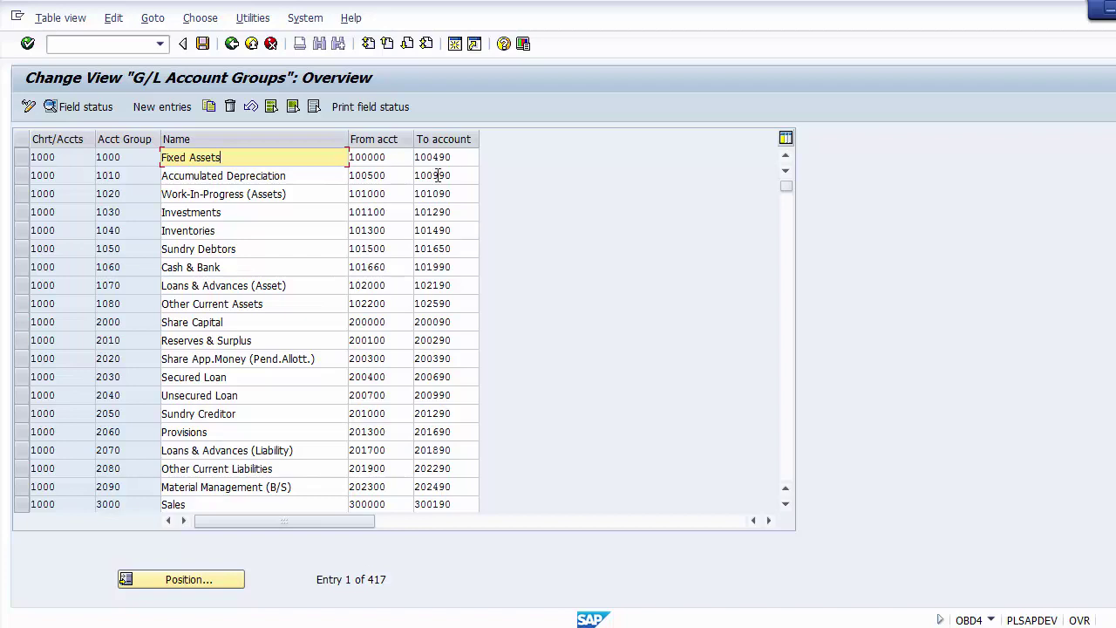
click(298, 174)
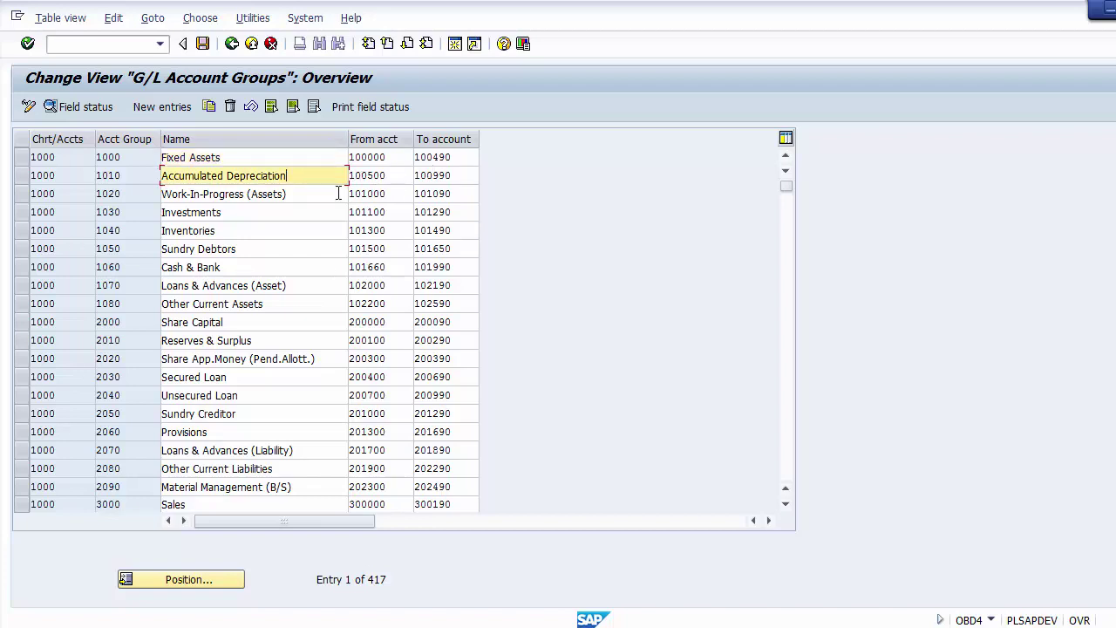
click(329, 194)
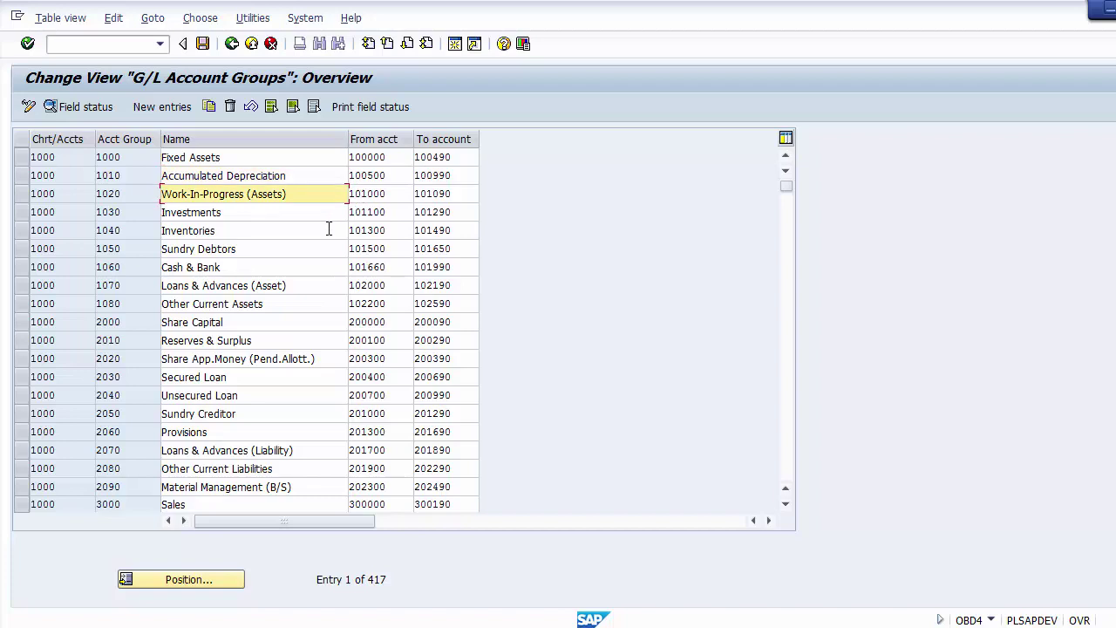
click(329, 229)
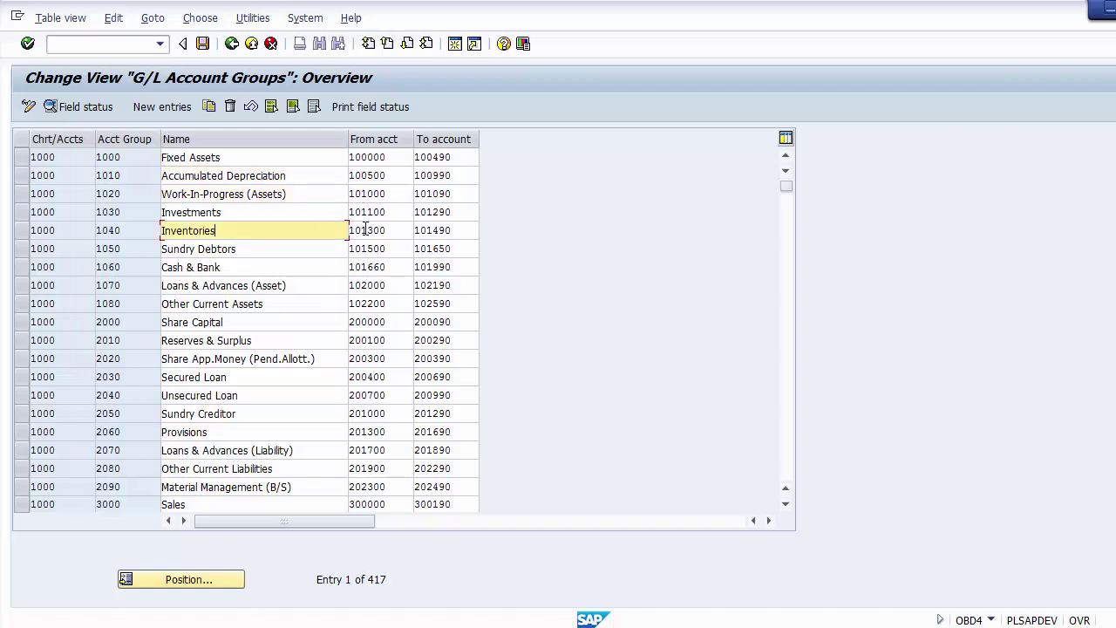
click(327, 250)
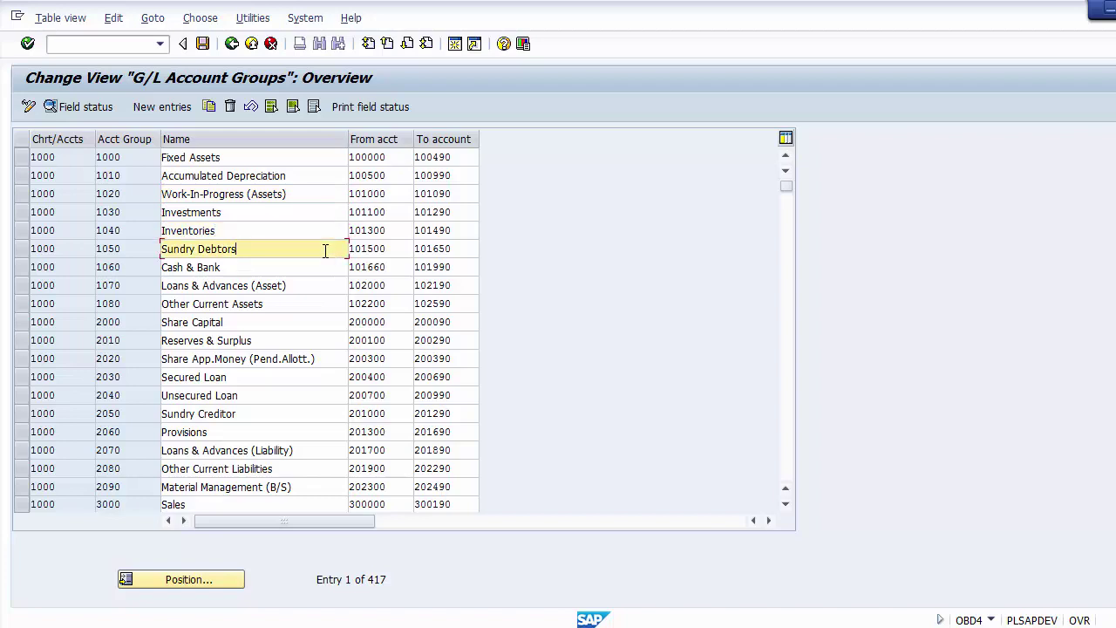
click(397, 249)
click(448, 249)
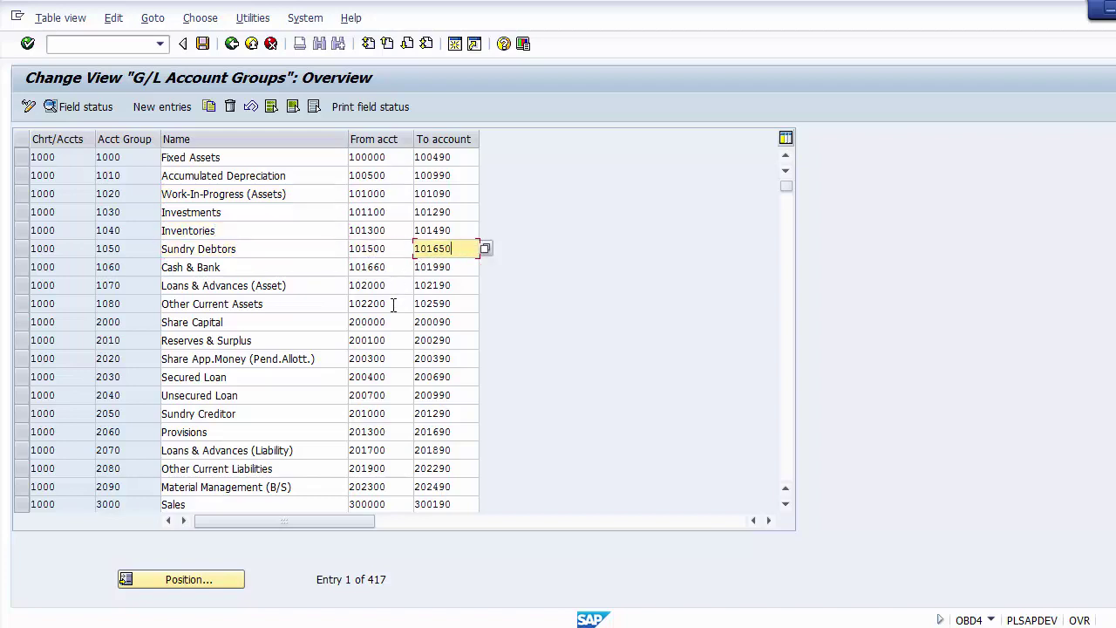
Step: Compare the starting account numbers of all asset groups from Fixed Assets to Other Current Assets
click(356, 157)
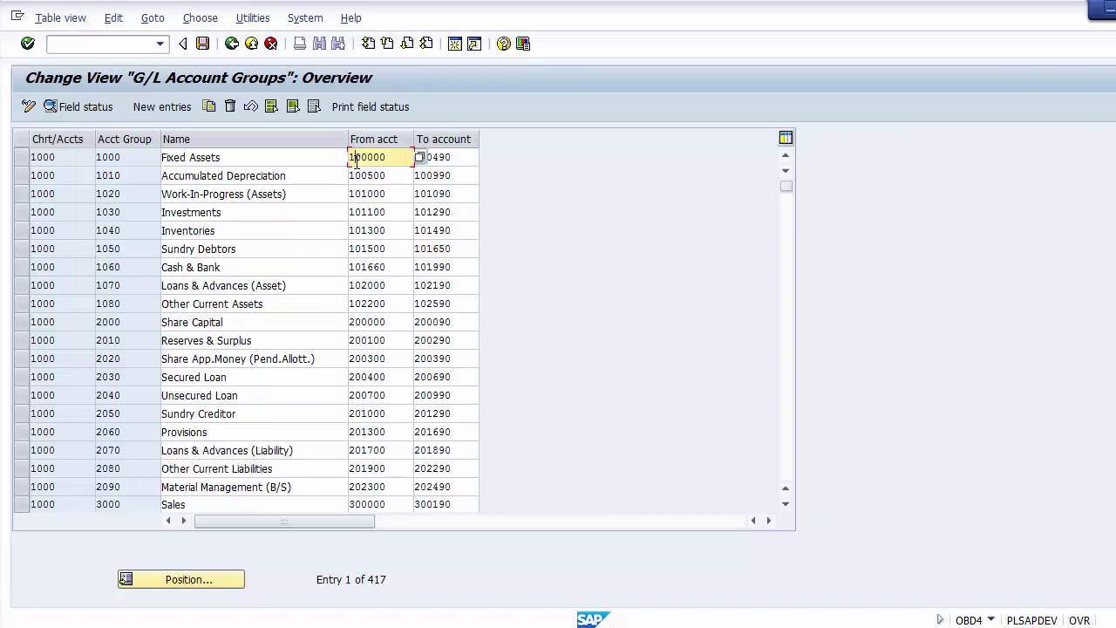
click(356, 176)
click(357, 194)
click(356, 212)
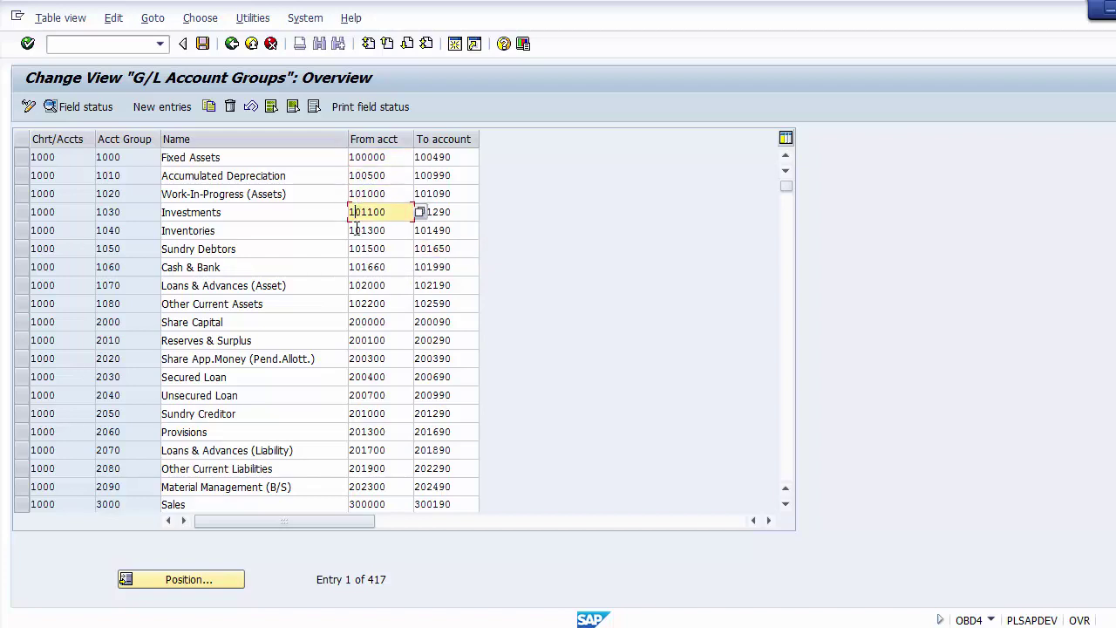
click(357, 230)
click(357, 249)
click(357, 266)
click(358, 285)
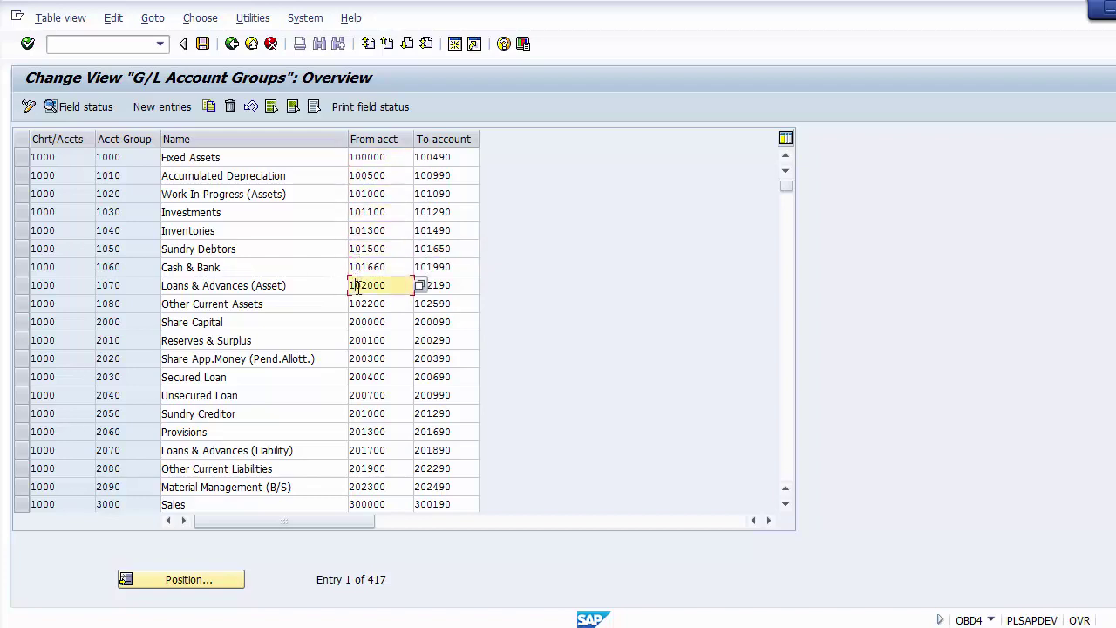
click(358, 303)
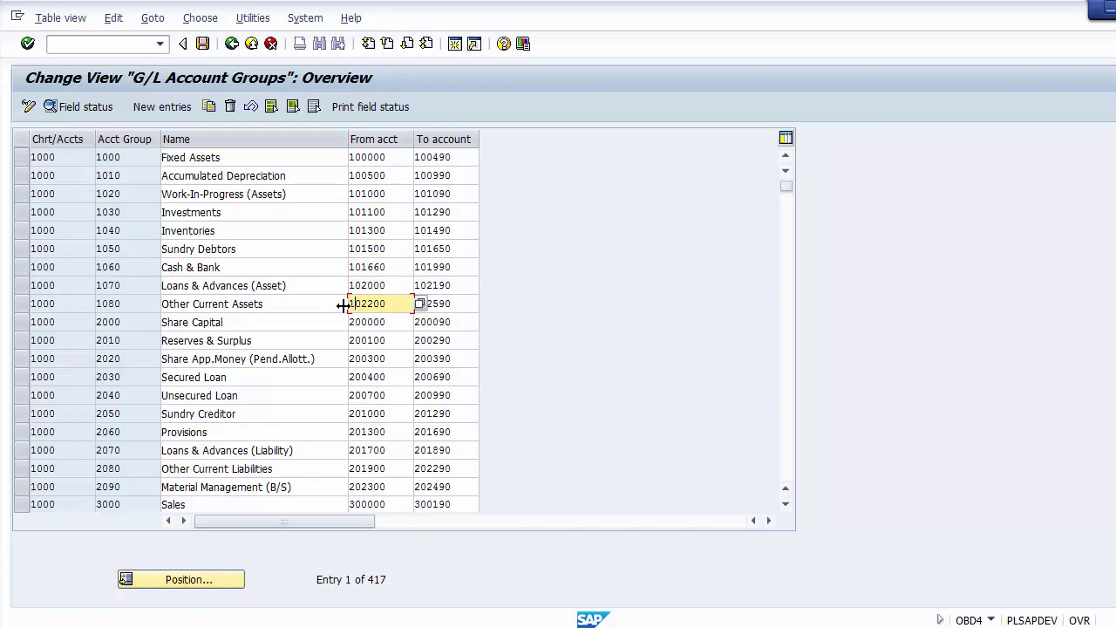
Step: Compare the starting account numbers of the liability groups from Share Capital to Sundry Creditor
click(305, 320)
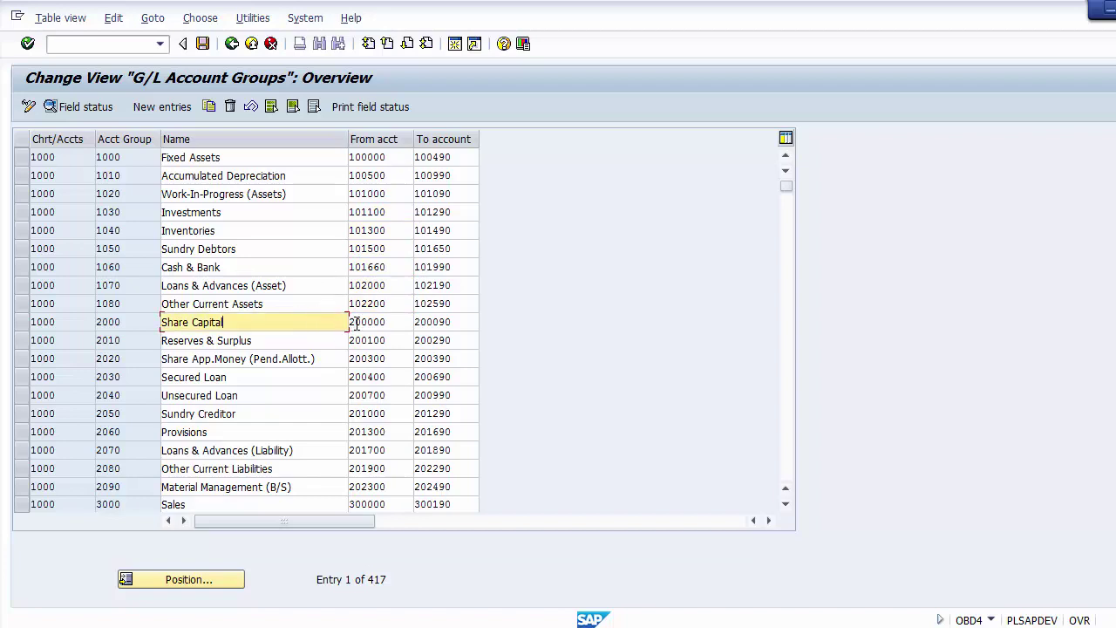
click(356, 323)
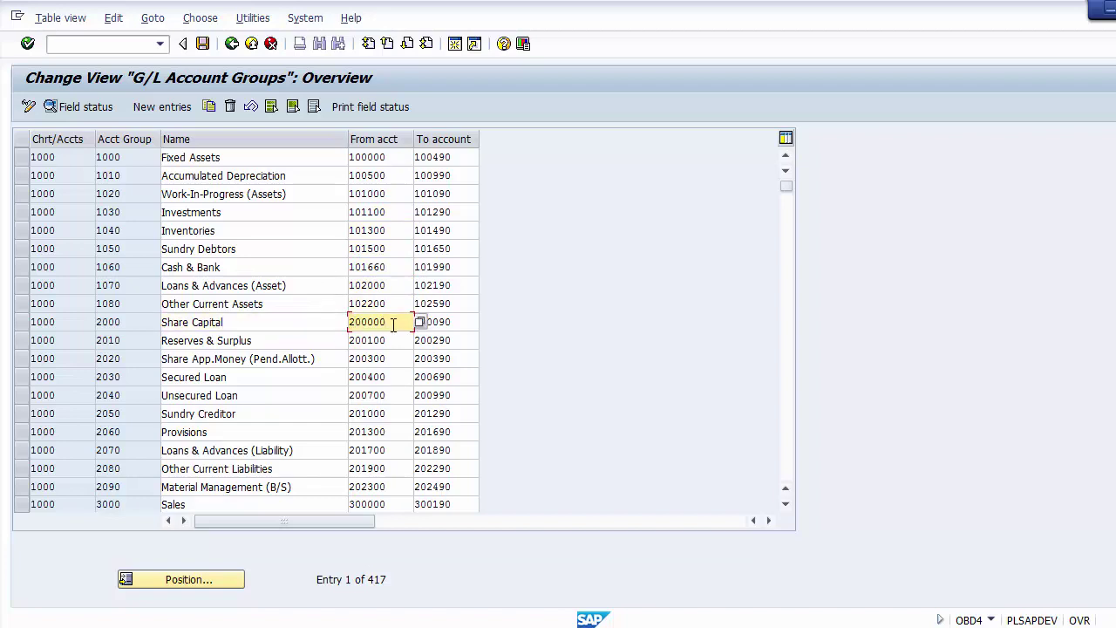
click(357, 340)
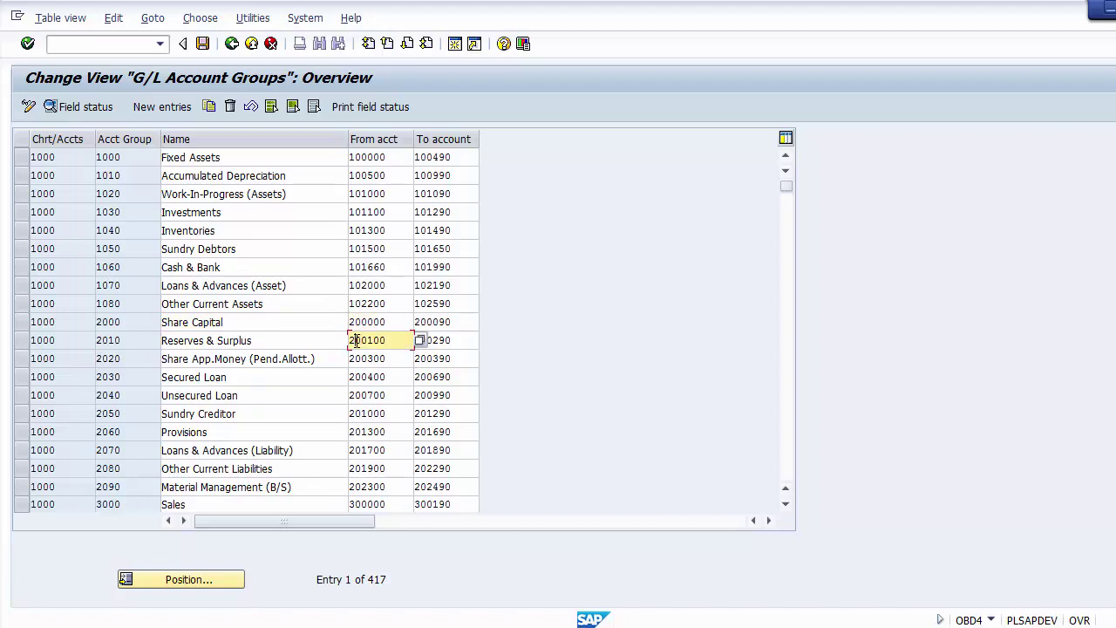
click(357, 359)
click(357, 381)
click(357, 397)
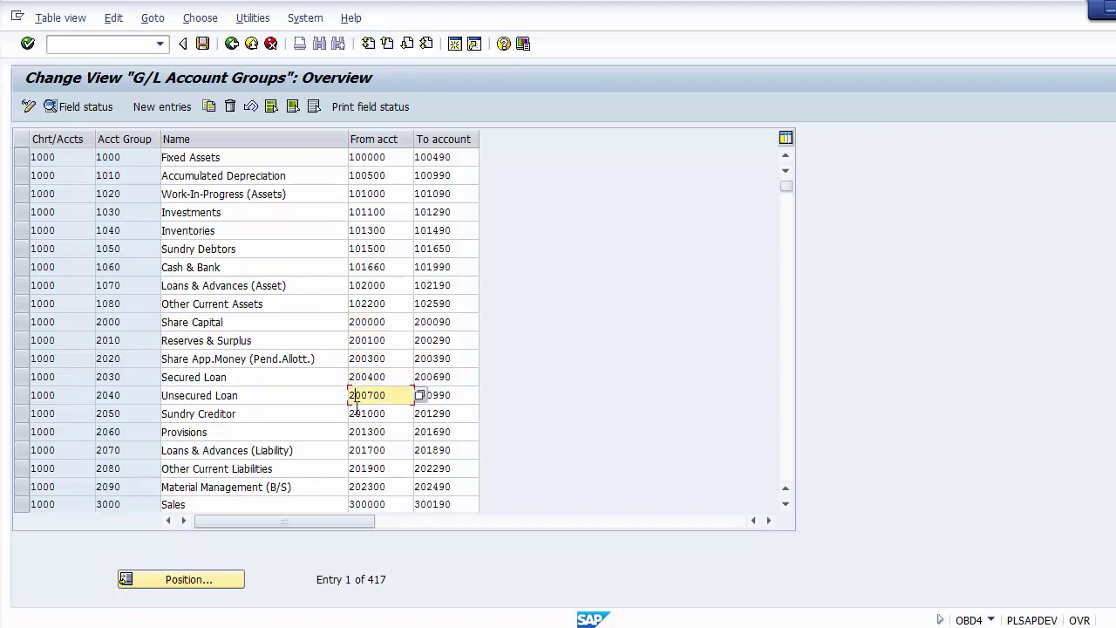
click(357, 413)
click(357, 323)
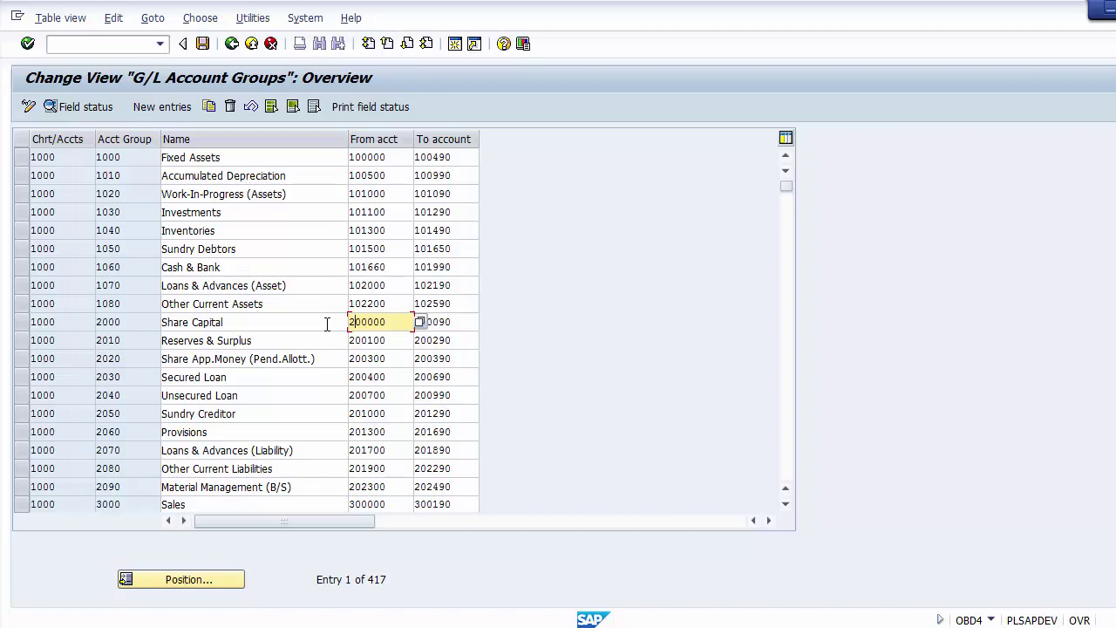
Step: Review the liability group names from Share Capital to Other Current Liabilities and continue down to the sales and income groups
click(327, 325)
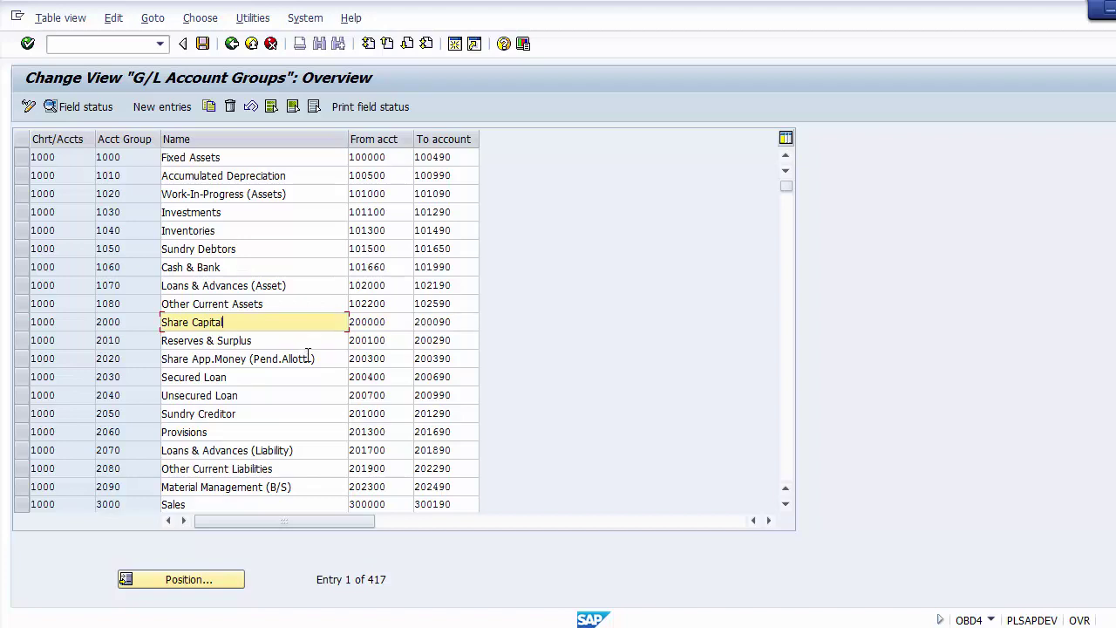
click(296, 374)
click(291, 395)
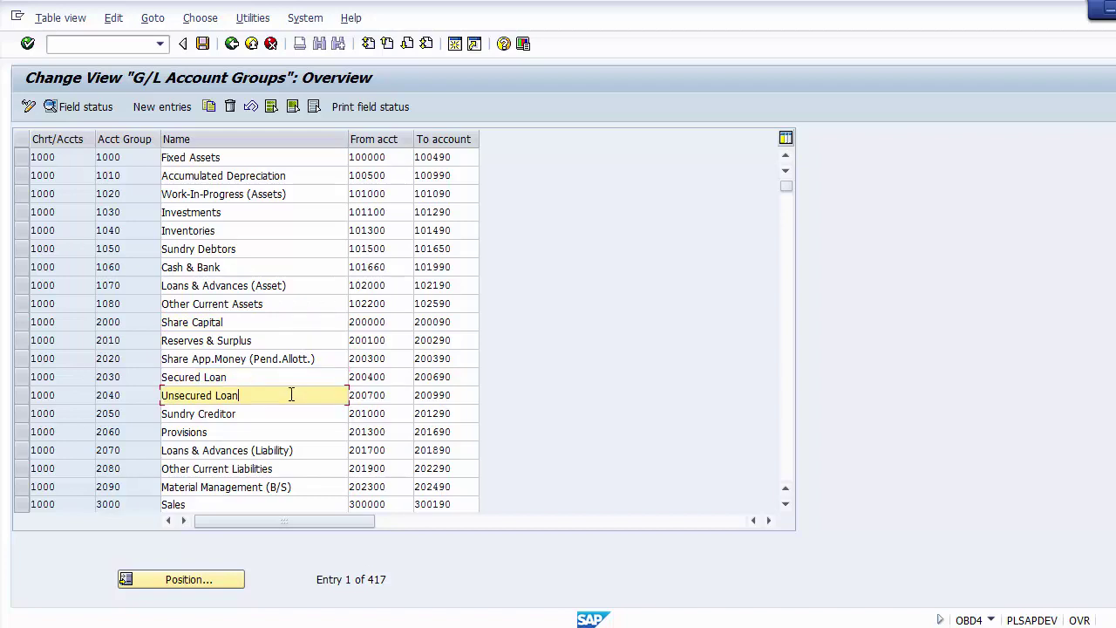
click(291, 412)
click(302, 431)
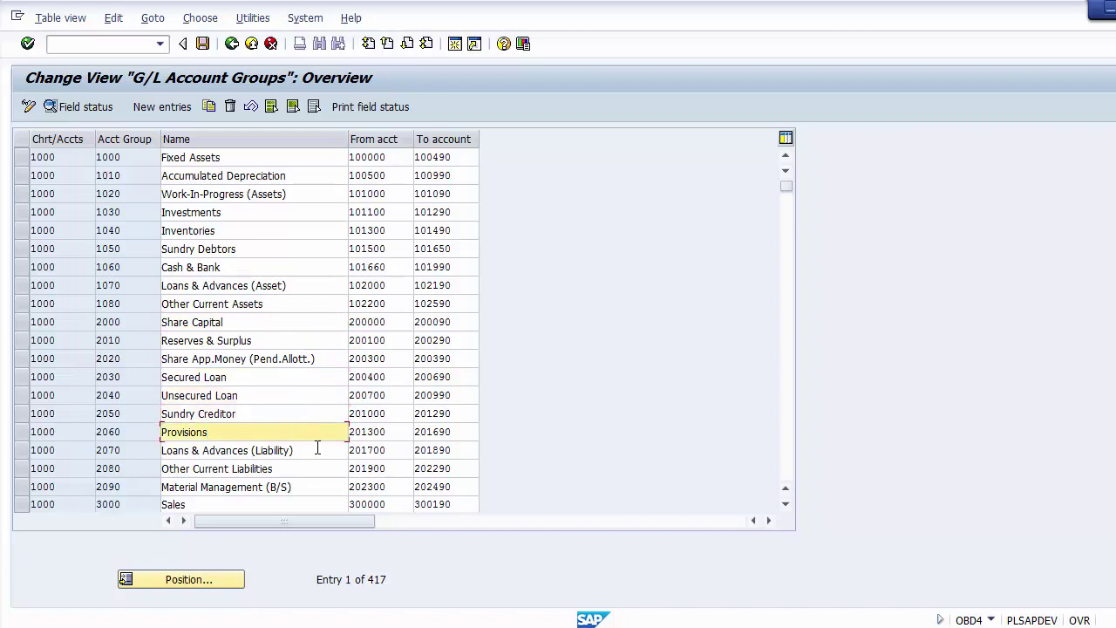
click(317, 447)
click(310, 462)
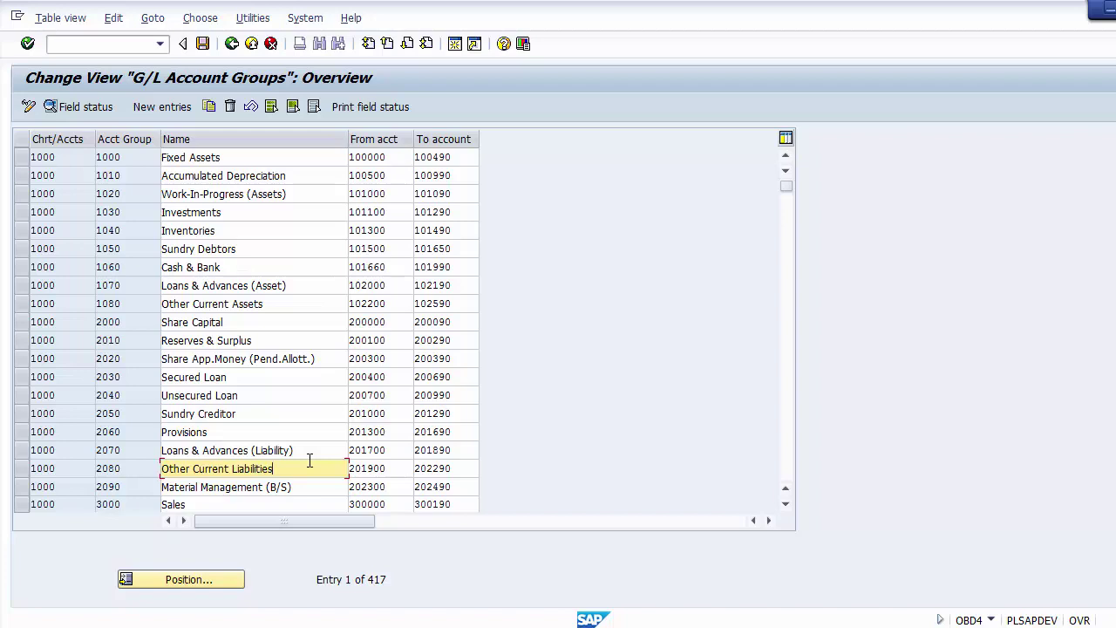
click(786, 504)
click(786, 504)
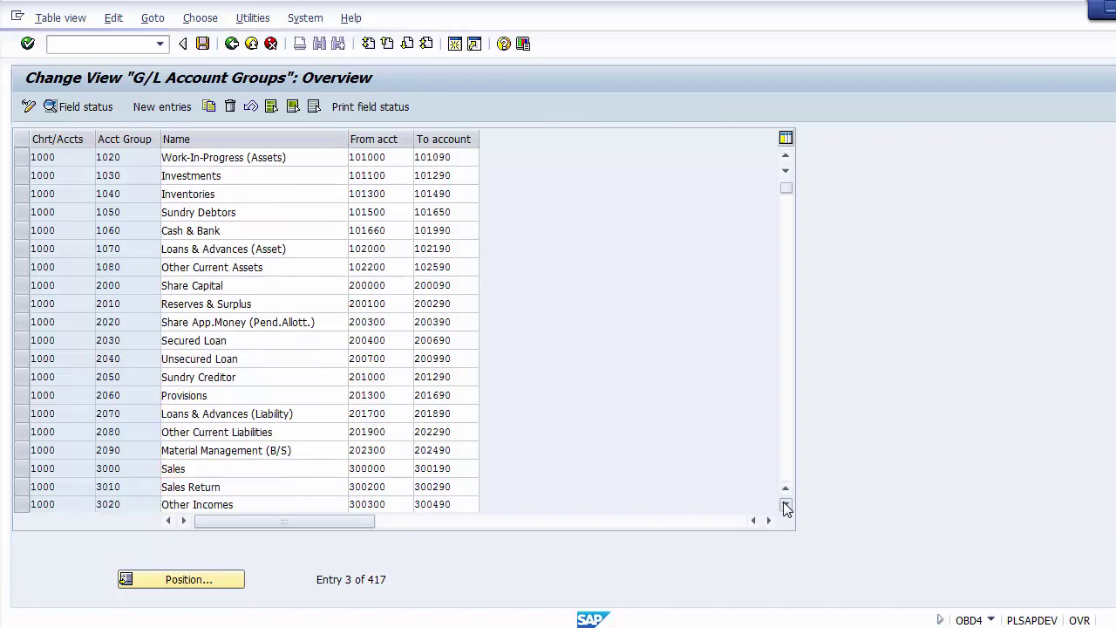
Step: Compare the starting account number of the Investments asset group with that of the Share Capital liability group
scroll(361, 157, down, 1)
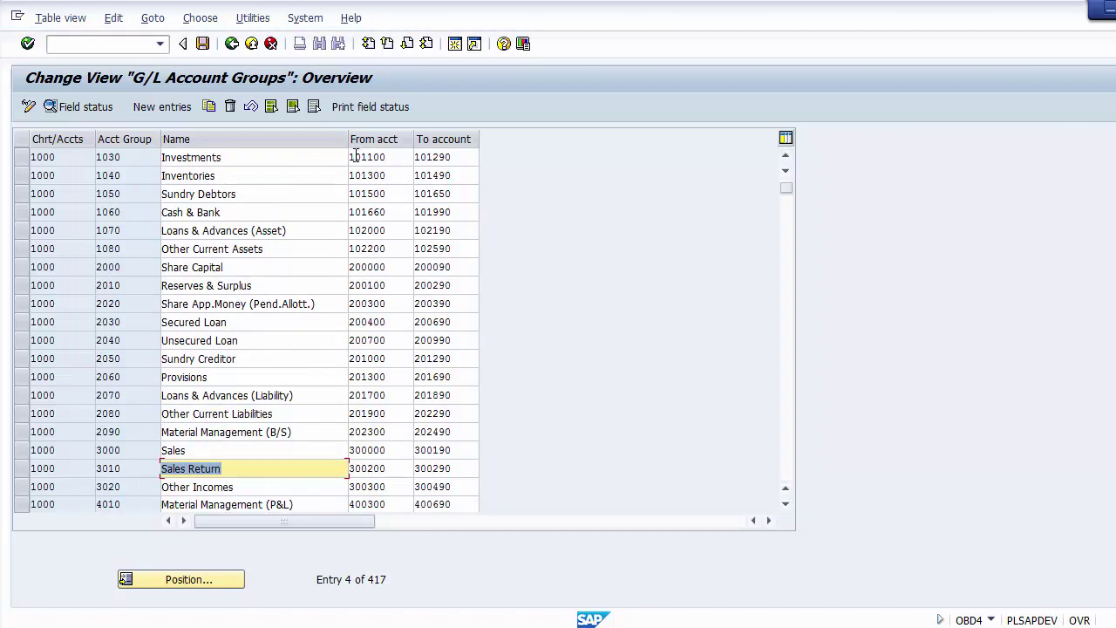
click(361, 157)
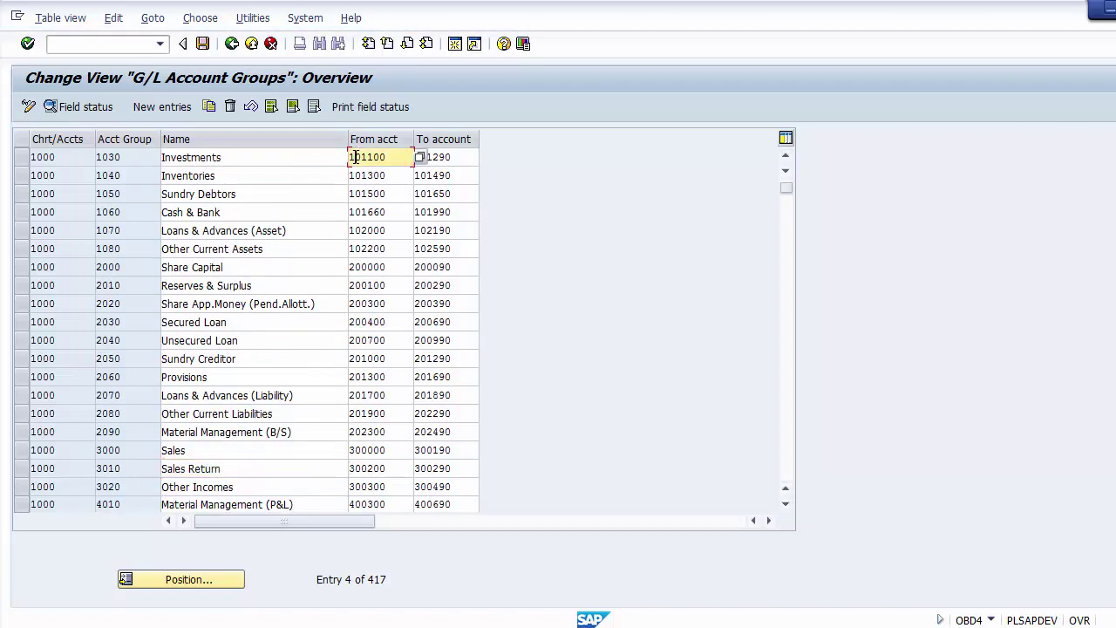
click(357, 267)
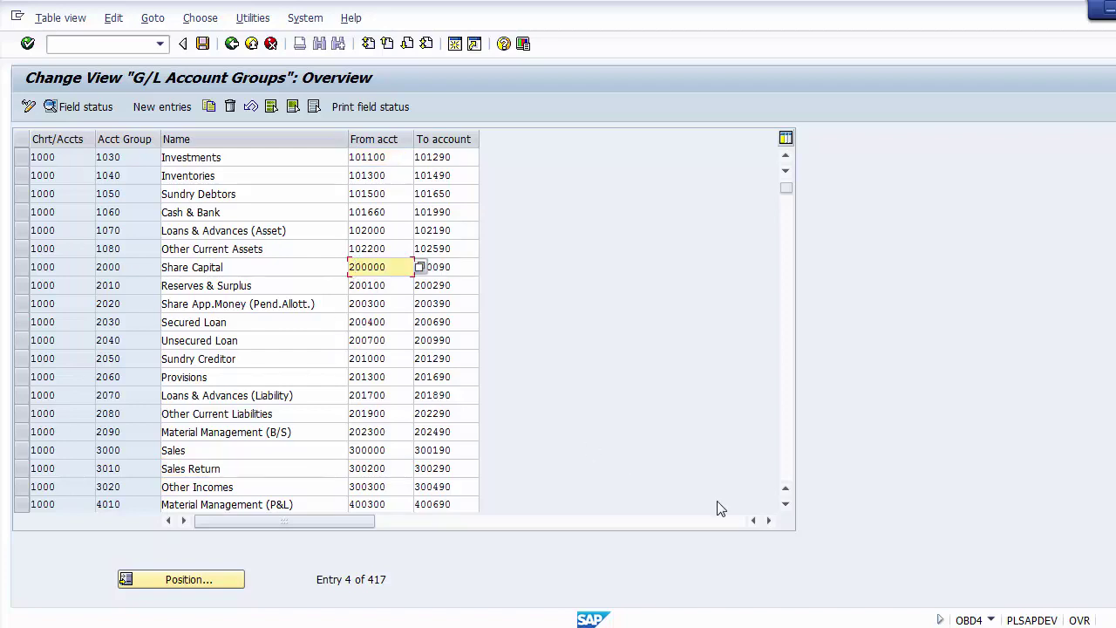
Step: Compare the starting account numbers of the income groups Sales, Sales Return and Other Incomes
click(785, 504)
click(784, 504)
click(785, 504)
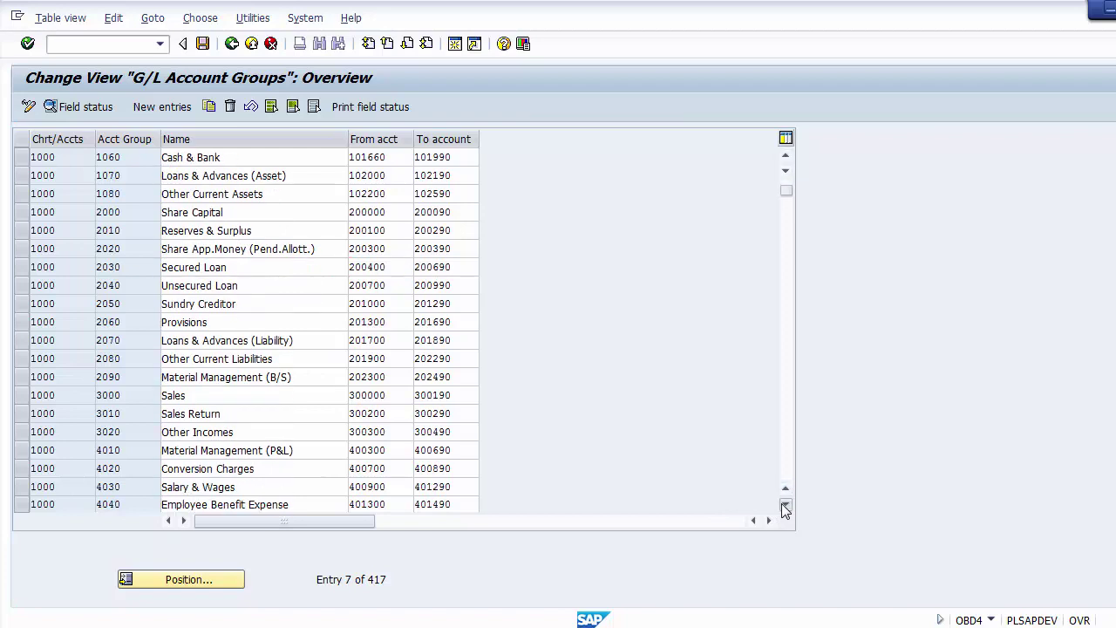
click(785, 504)
click(785, 504)
click(785, 504)
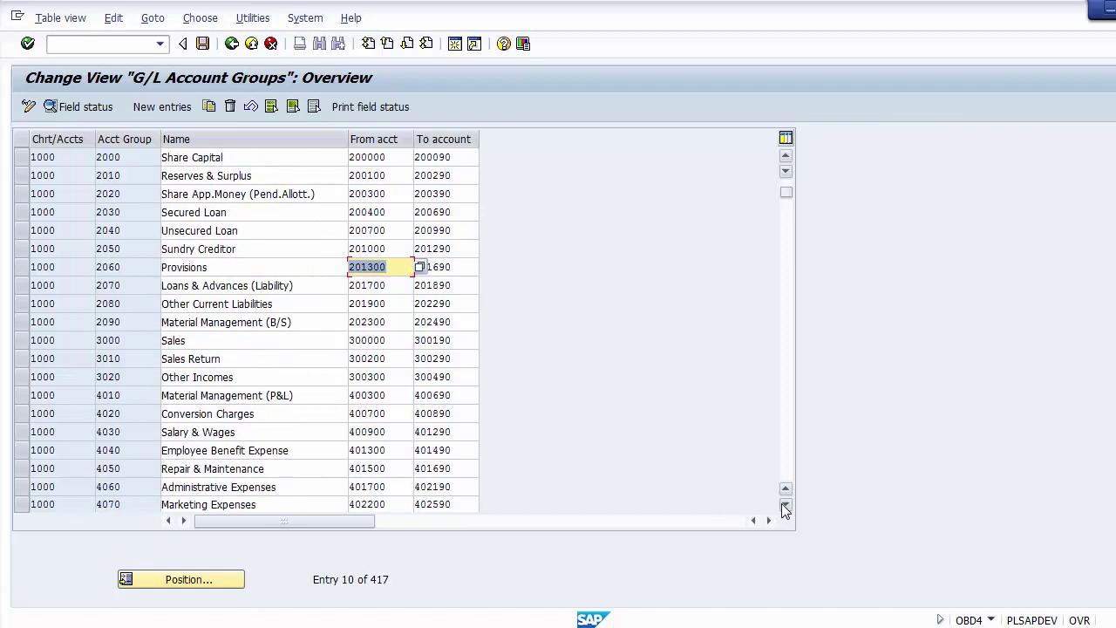
click(361, 341)
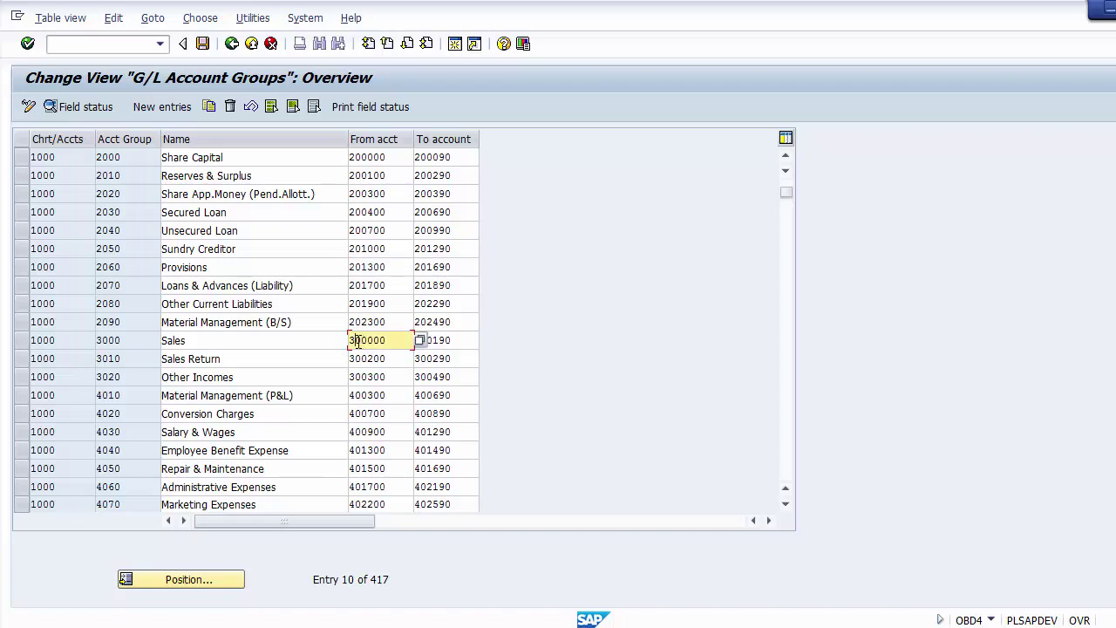
click(358, 356)
click(358, 377)
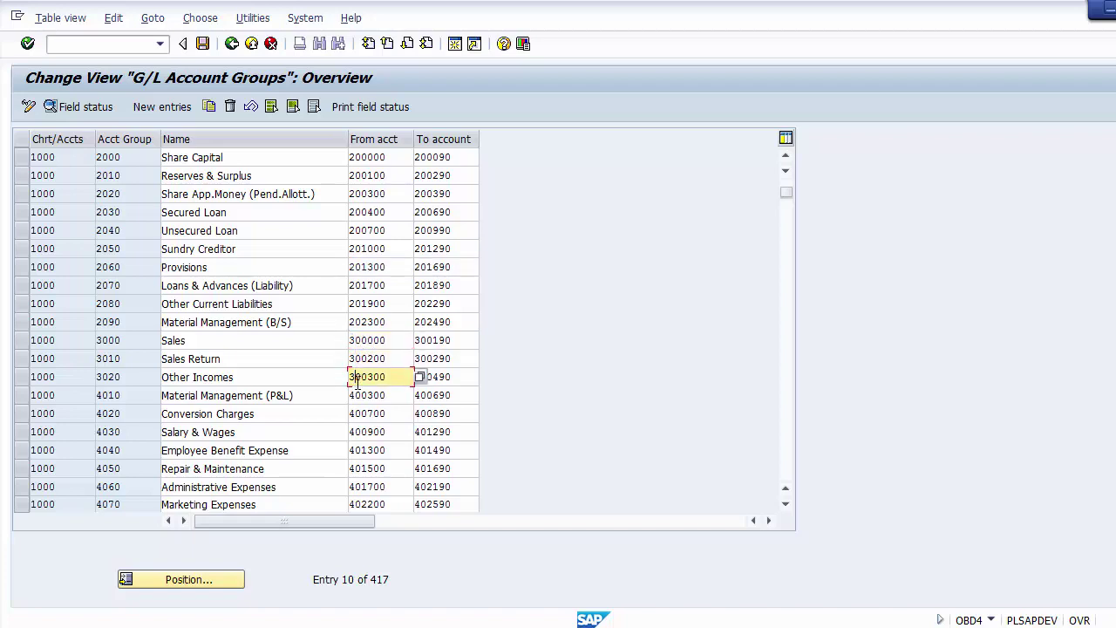
click(358, 360)
click(358, 342)
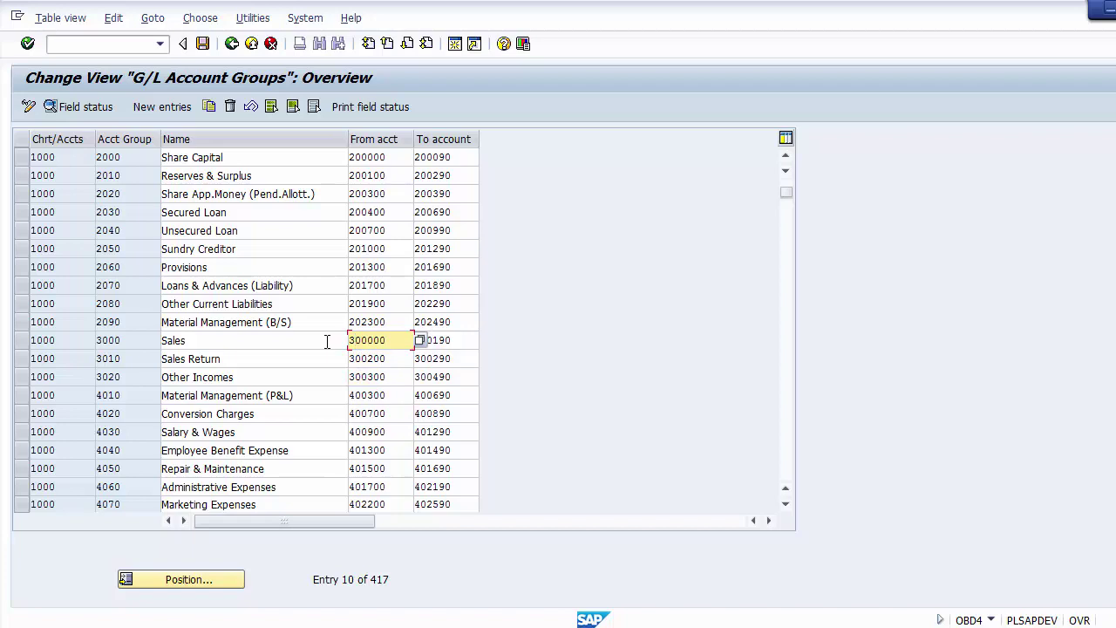
Step: Review the Sales, Sales Return and Other Incomes group names together with their account ranges
click(327, 341)
click(355, 342)
click(308, 340)
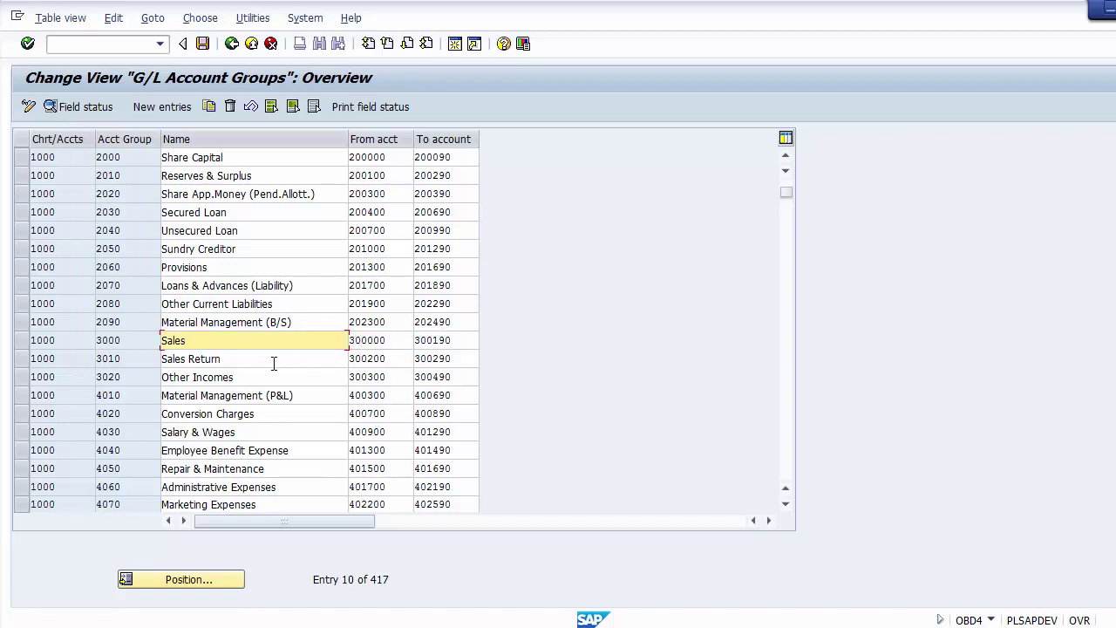
click(273, 363)
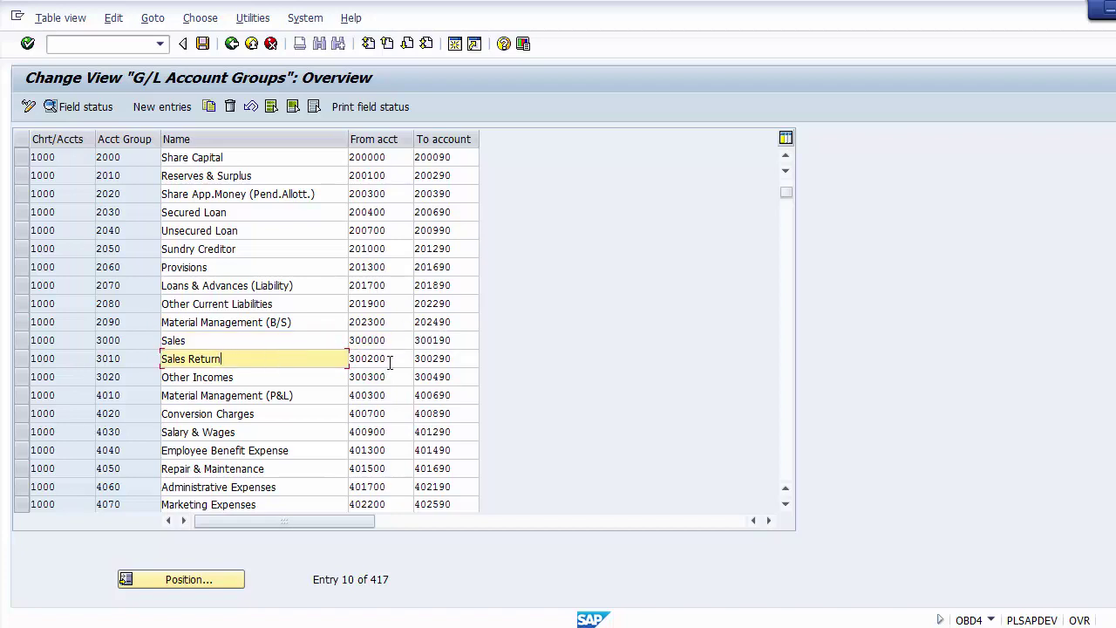
click(282, 381)
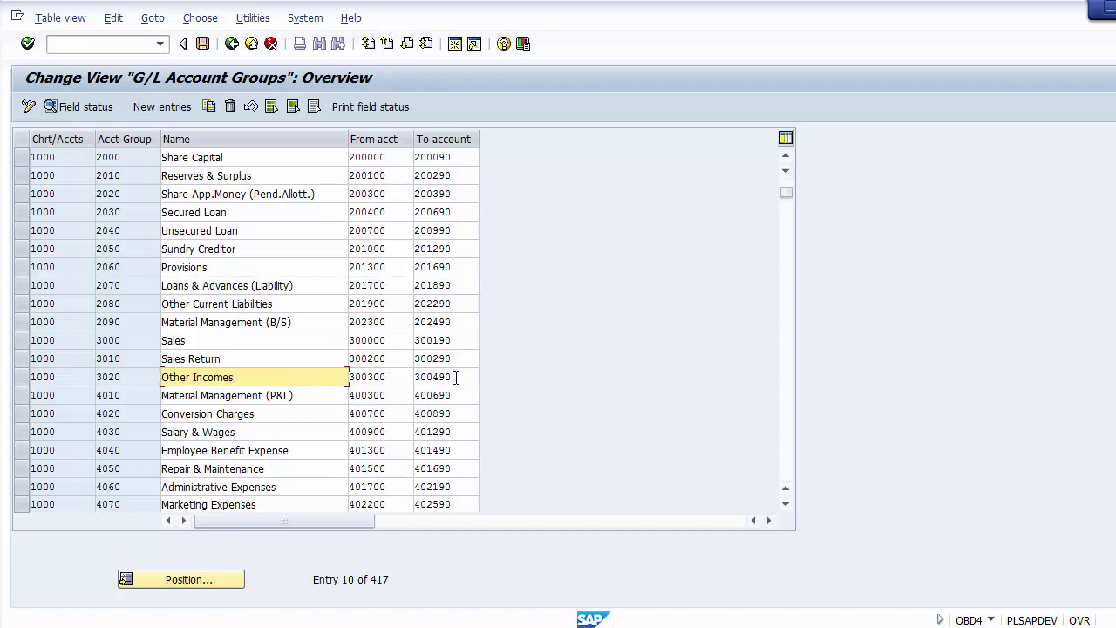
Step: Review the expense groups Material Management (P&L), Conversion Charges and Salary & Wages
click(332, 395)
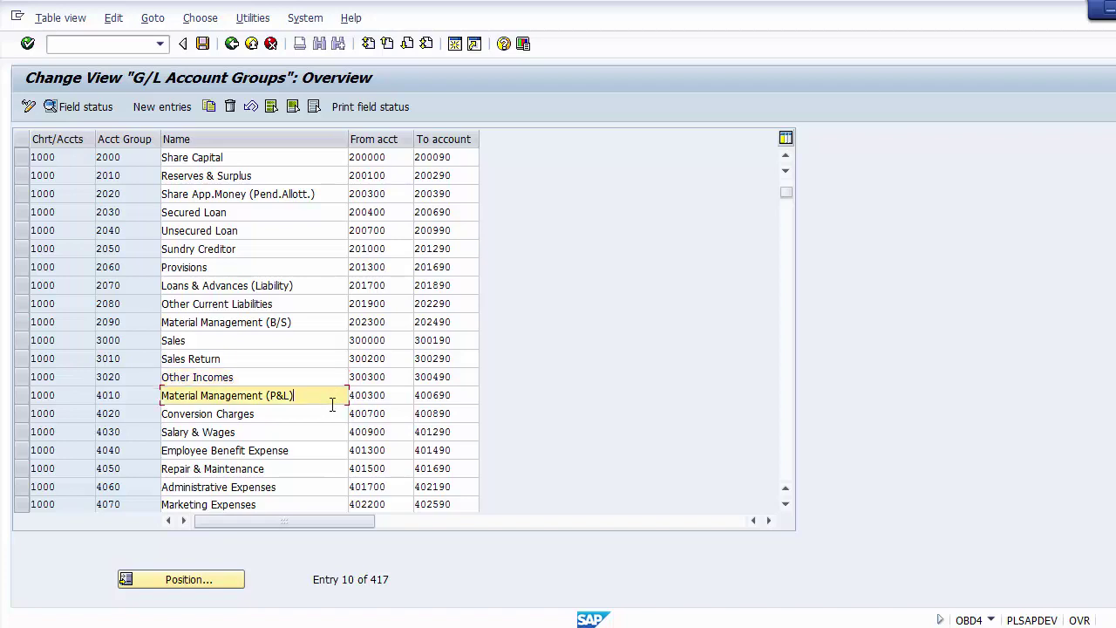
click(332, 414)
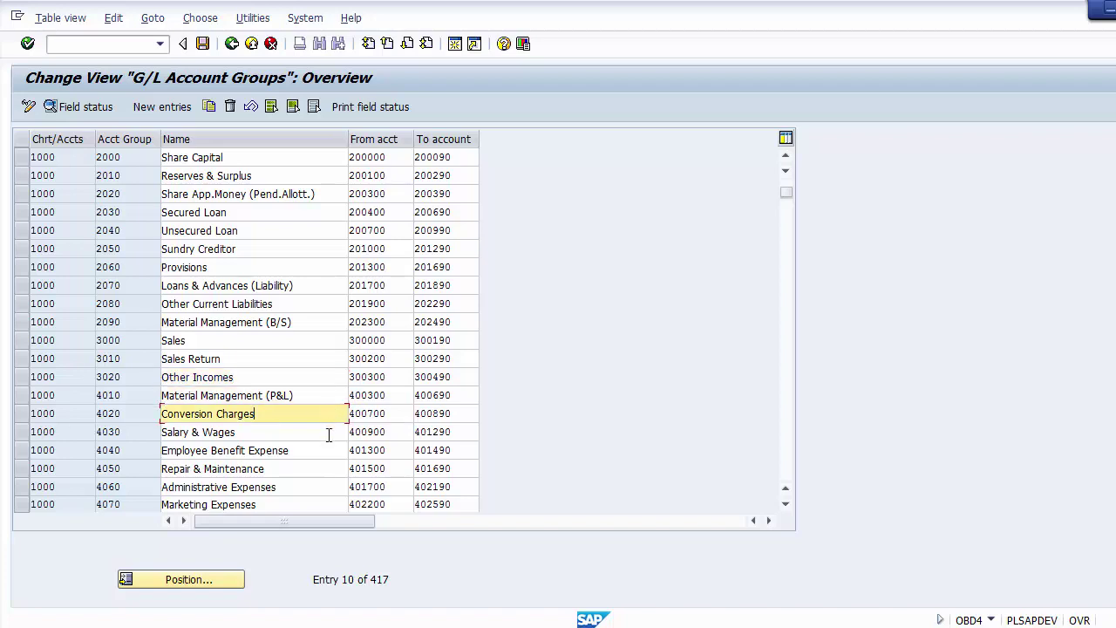
click(329, 431)
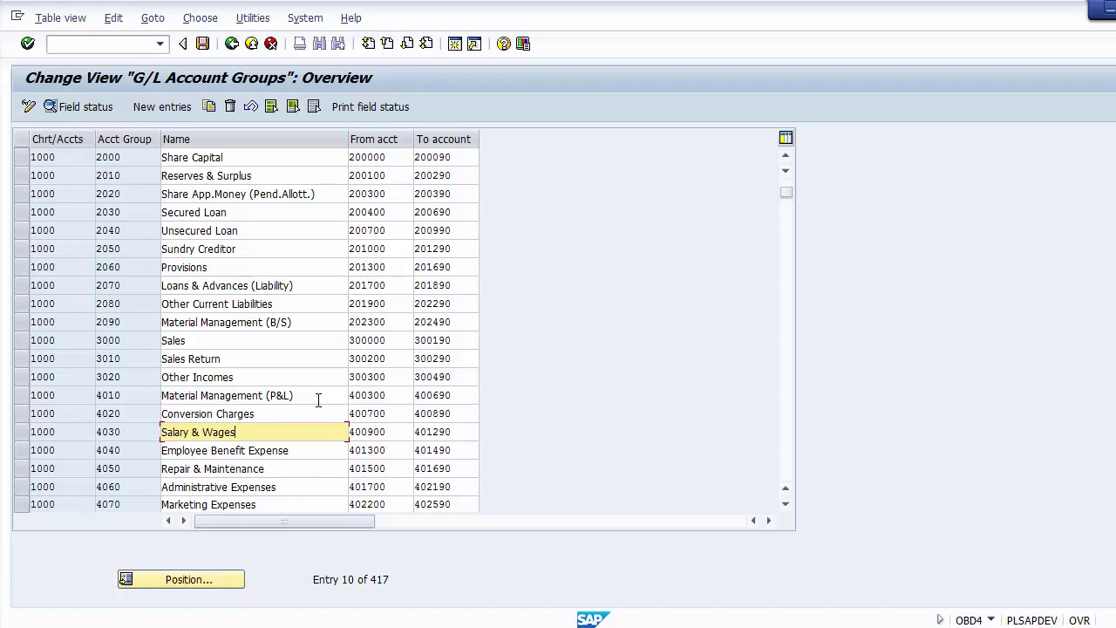
Step: Return to the first account groups and examine Fixed Assets with its starting account number, plus Accumulated Depreciation
scroll(318, 399, up, 3)
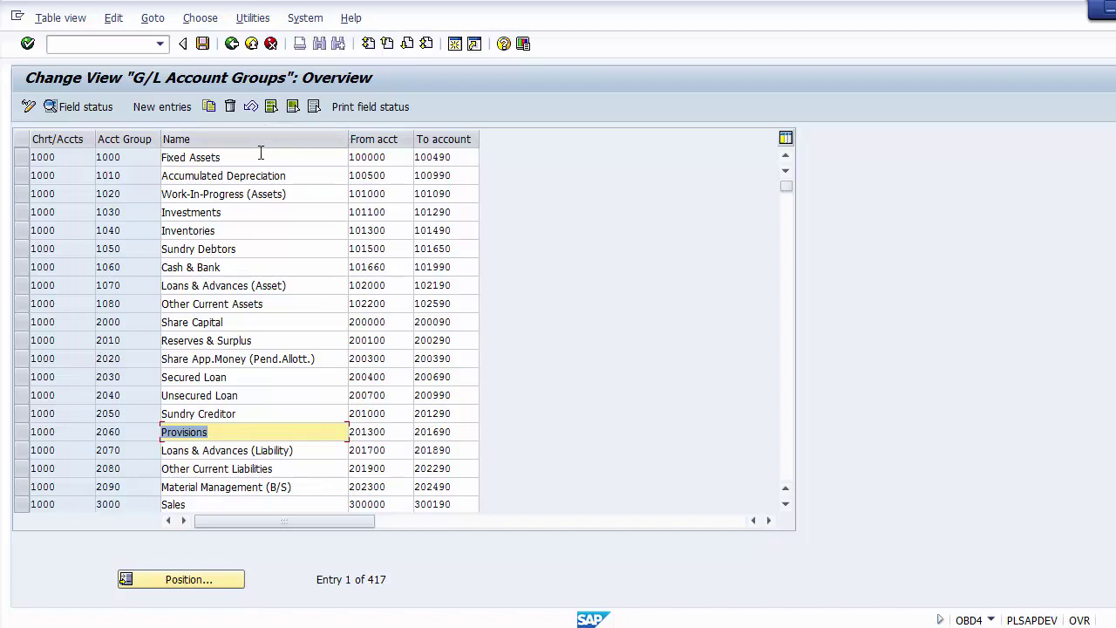
drag(249, 157, 161, 161)
drag(398, 157, 348, 157)
click(397, 158)
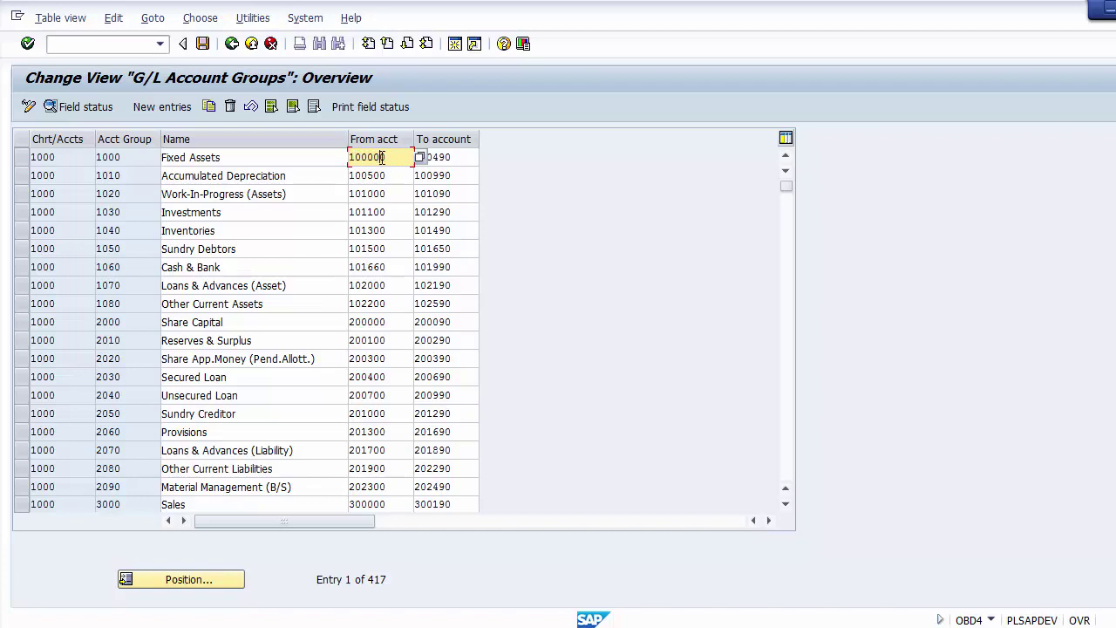
click(280, 171)
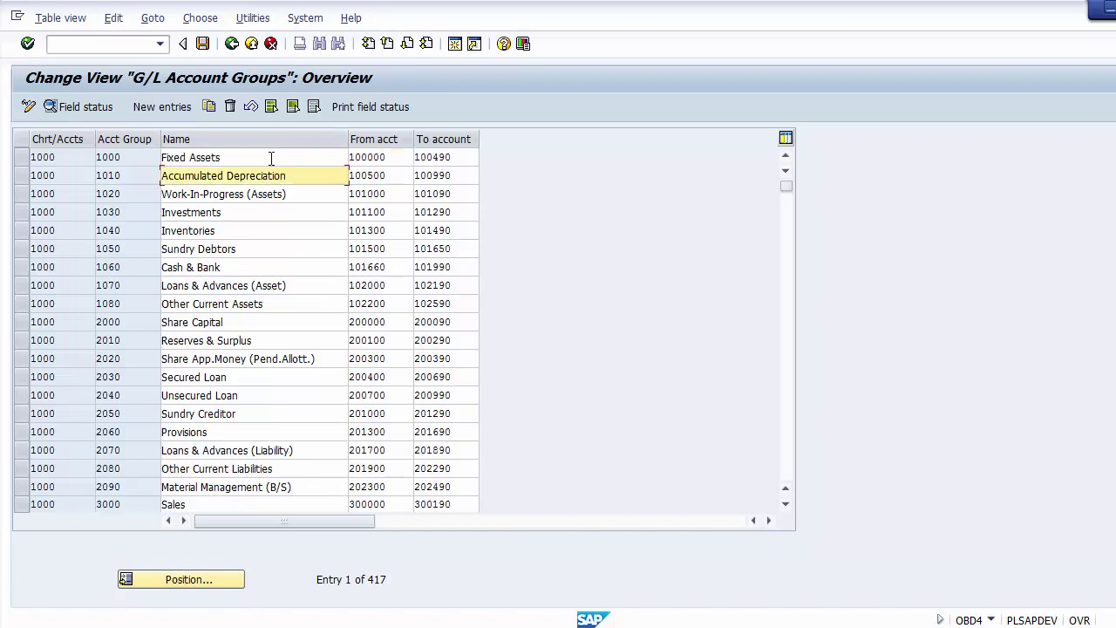
click(271, 158)
Step: Open a new session, start transaction FS00 there and clear the G/L account number
click(454, 45)
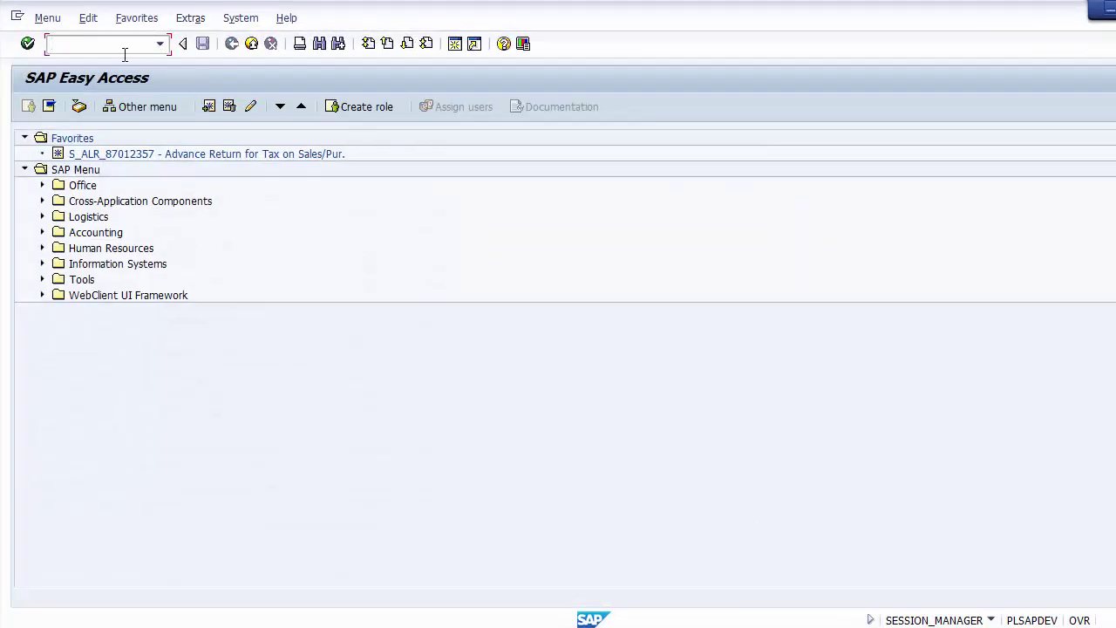
text(fs00)
key(Return)
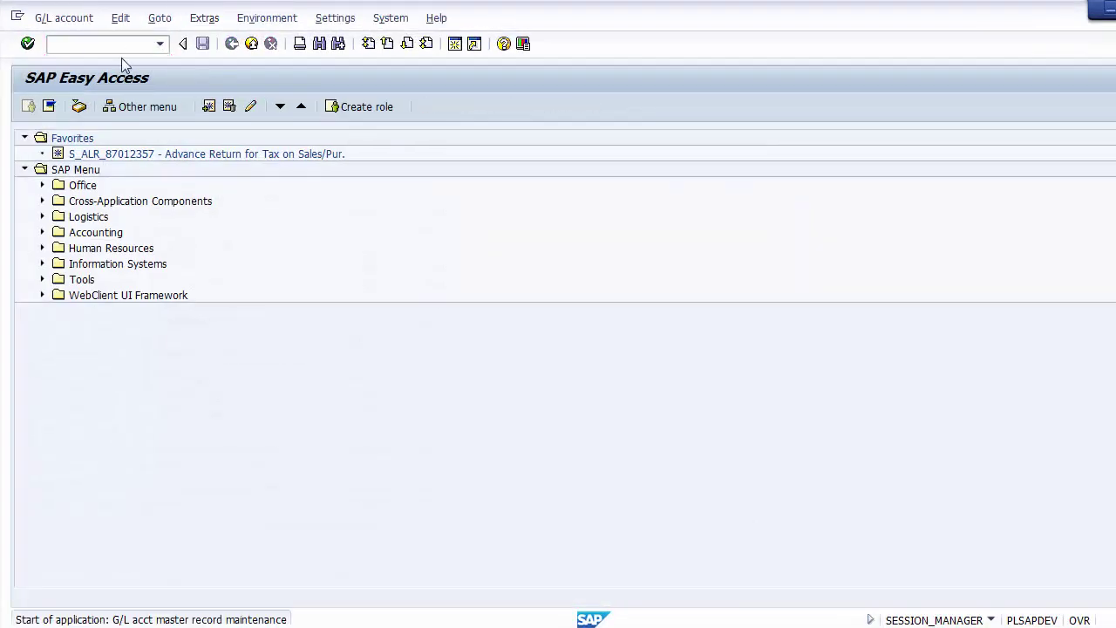
key(Delete)
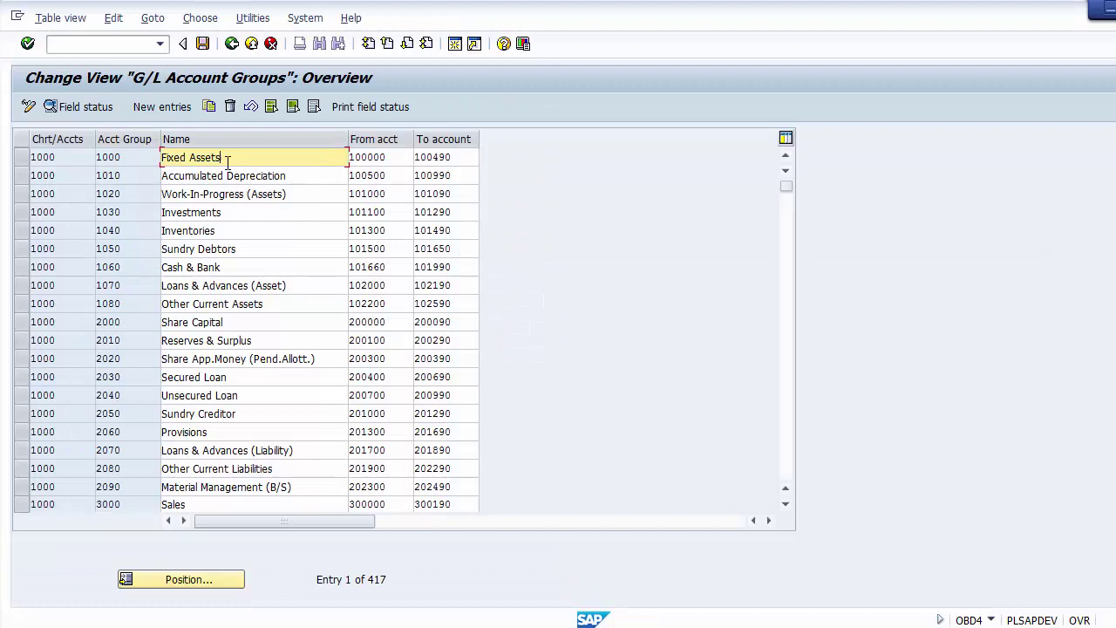
Step: Check the Fixed Assets group's name and starting account number in the OBD4 account groups overview
drag(225, 157, 159, 157)
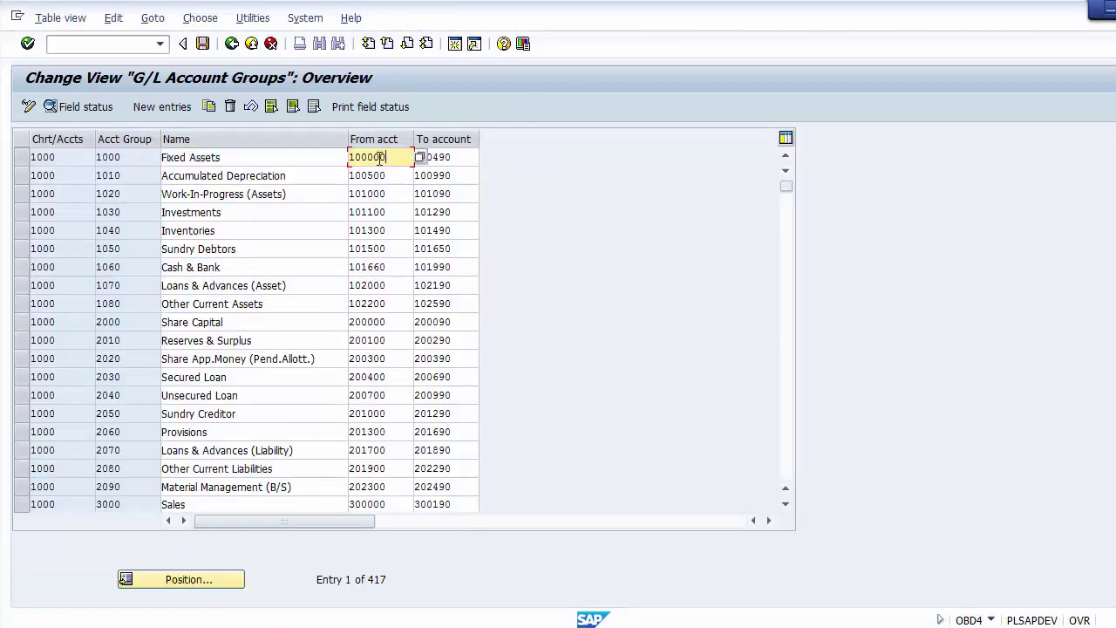
drag(381, 159, 349, 157)
click(349, 157)
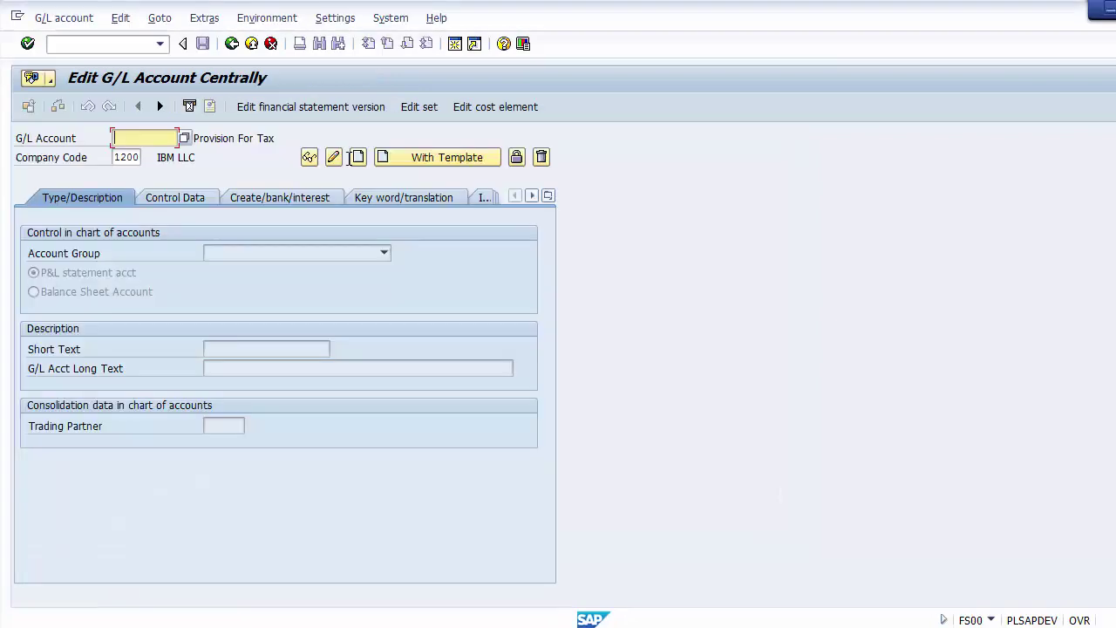
Step: Enter G/L account 100000 in the FS00 session, check it in company code 1200 and acknowledge the information message
text(10)
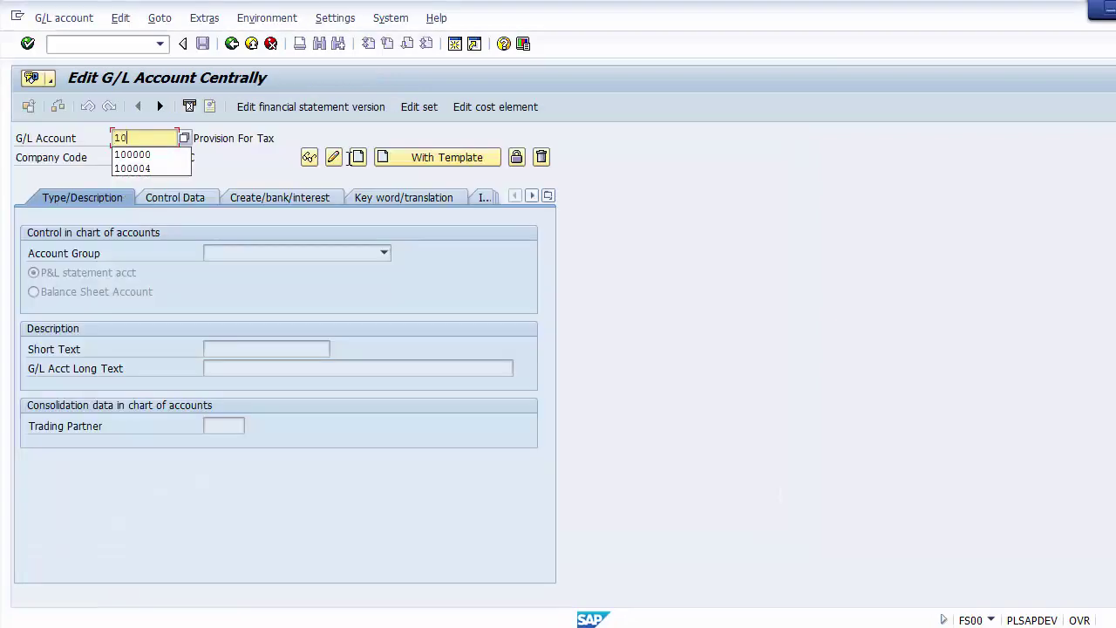
text(0000)
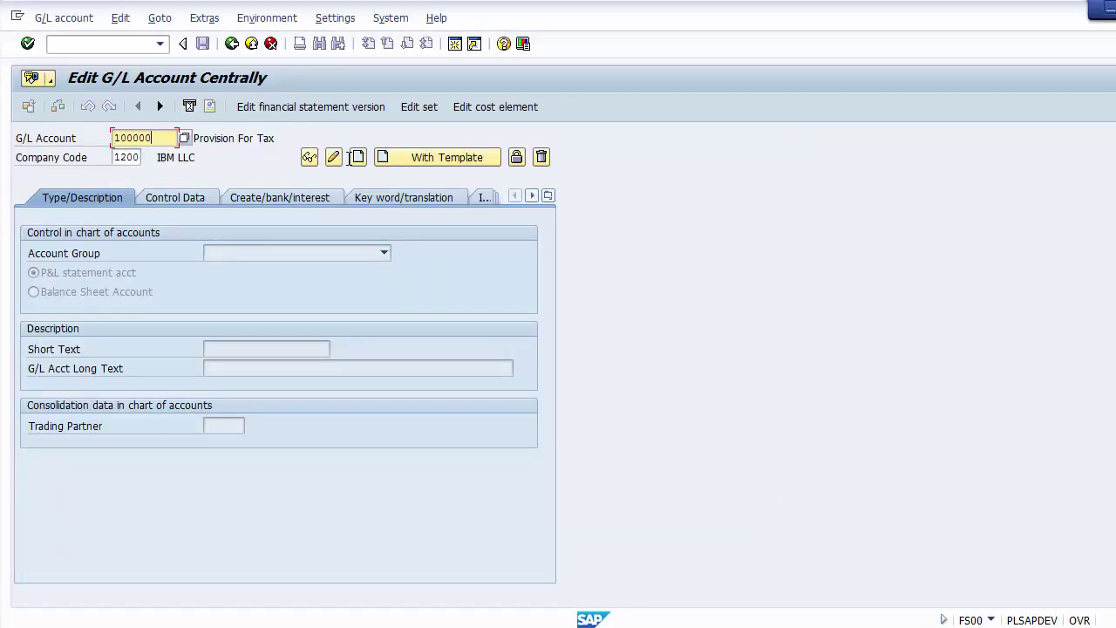
click(273, 160)
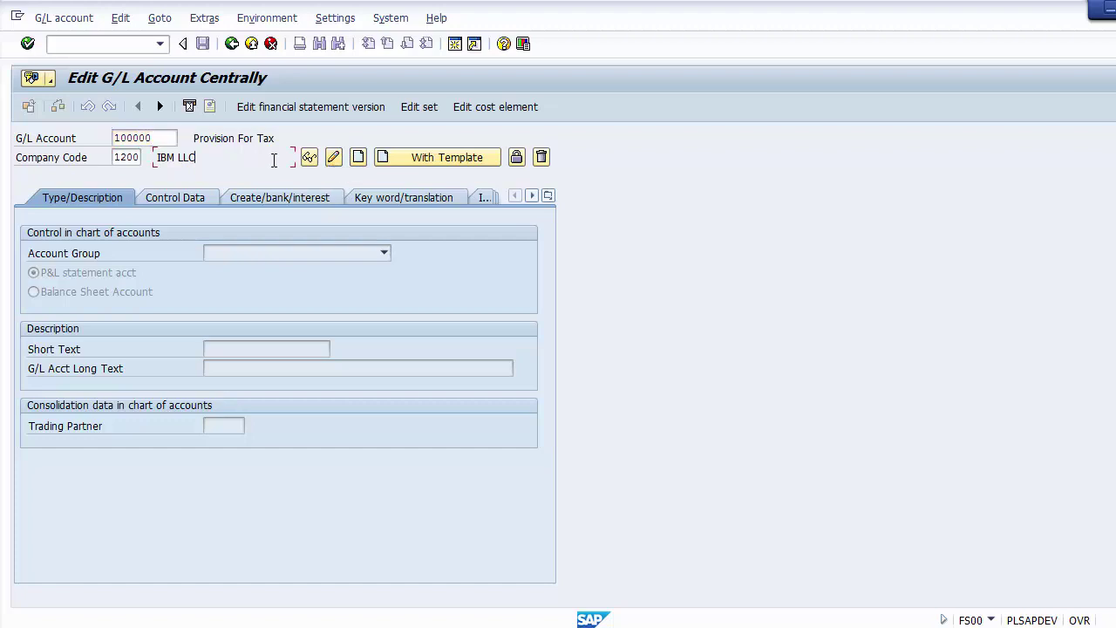
click(160, 140)
key(Return)
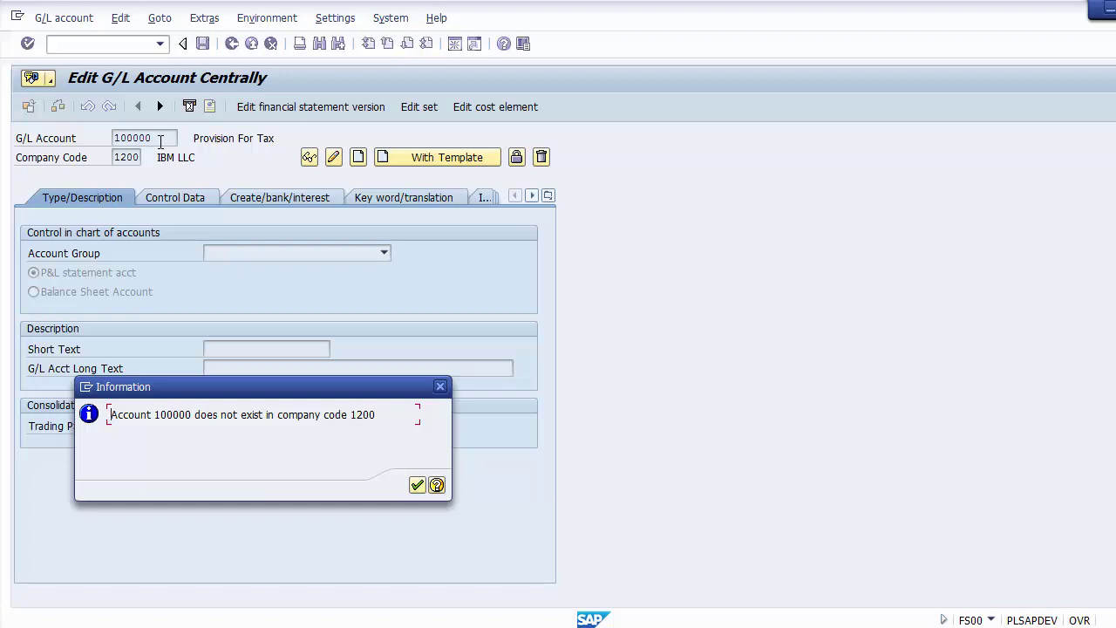
click(417, 486)
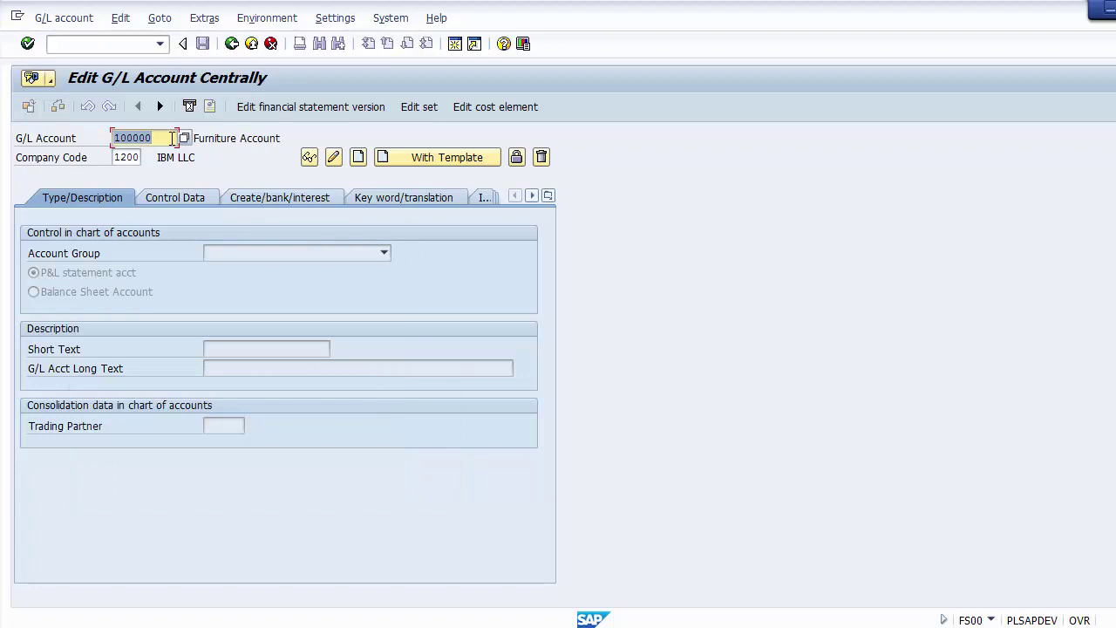
Step: Start creating G/L account 100000 in company code 1200
drag(172, 138, 114, 138)
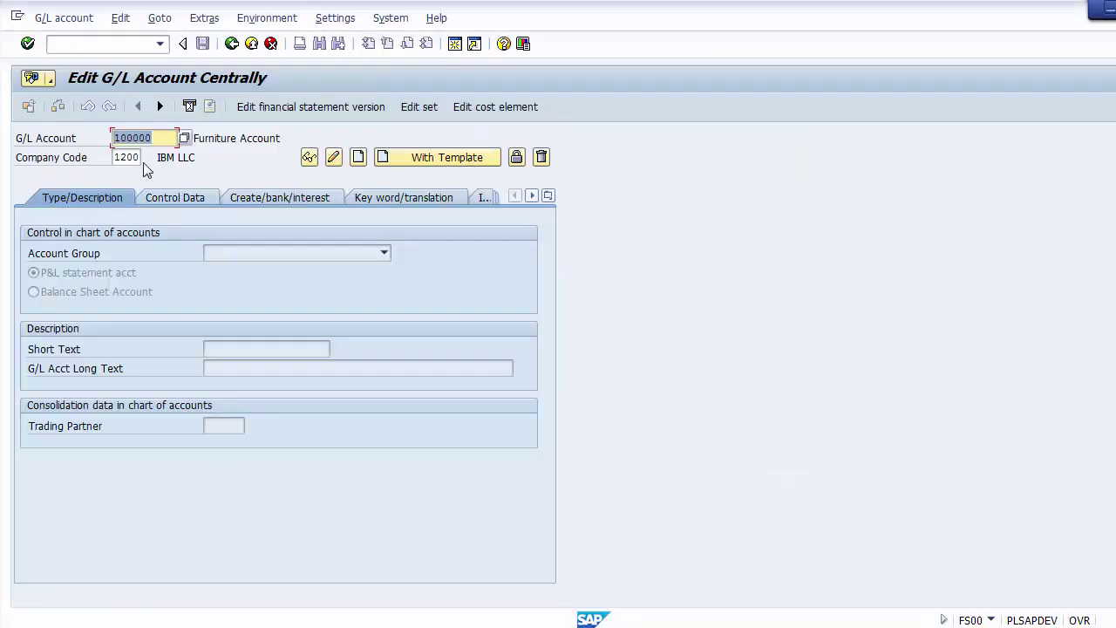
click(140, 158)
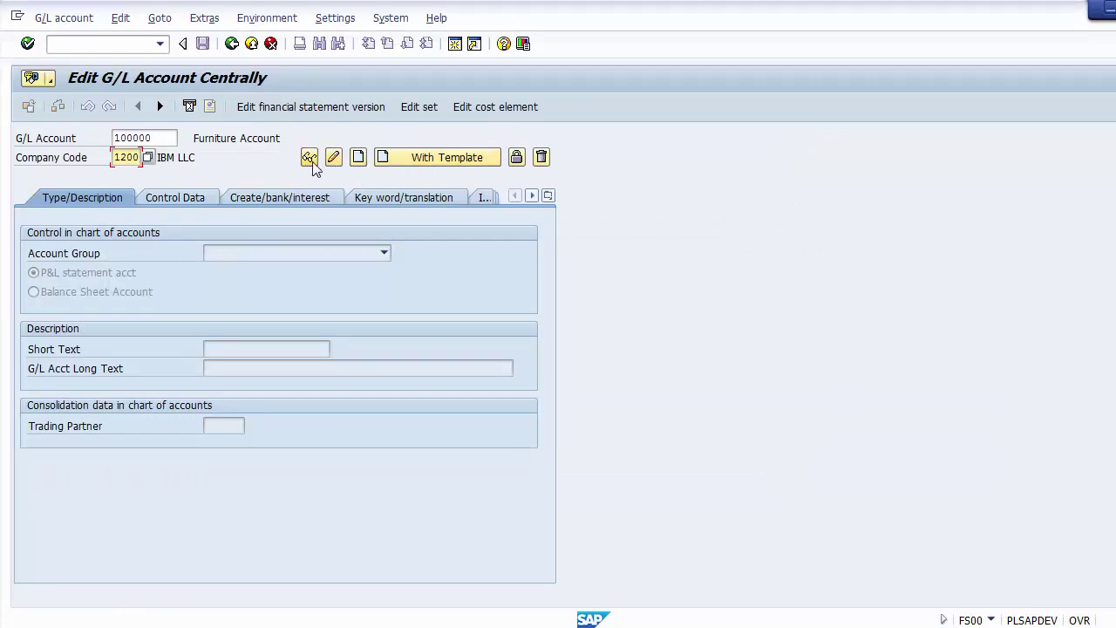
click(356, 164)
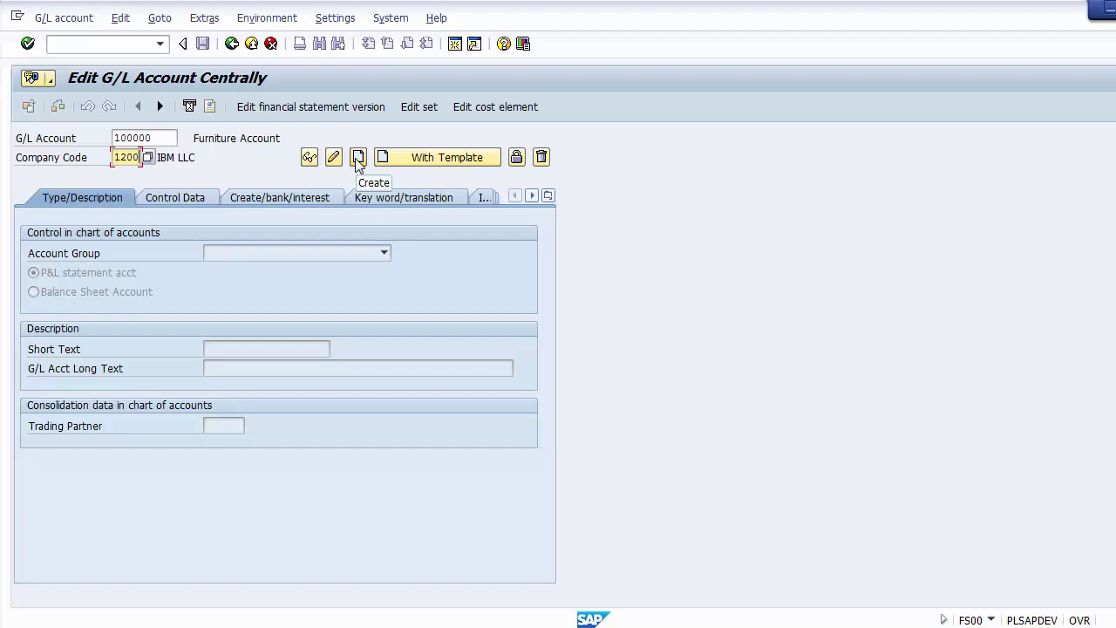
click(357, 161)
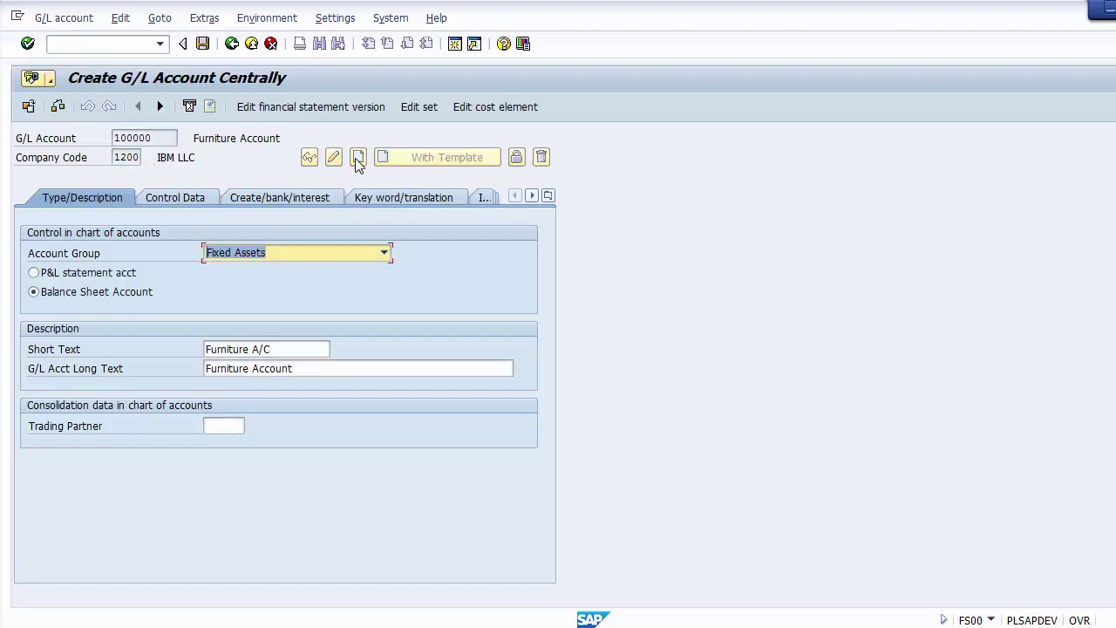
Step: Clear the prefilled long text and short text in the new G/L account's description
click(306, 370)
key(BackSpace)
key(BackSpace)
key(BackSpace)
key(BackSpace)
key(BackSpace)
key(BackSpace)
key(BackSpace)
key(BackSpace)
key(BackSpace)
key(BackSpace)
key(BackSpace)
key(BackSpace)
key(BackSpace)
key(BackSpace)
key(BackSpace)
key(BackSpace)
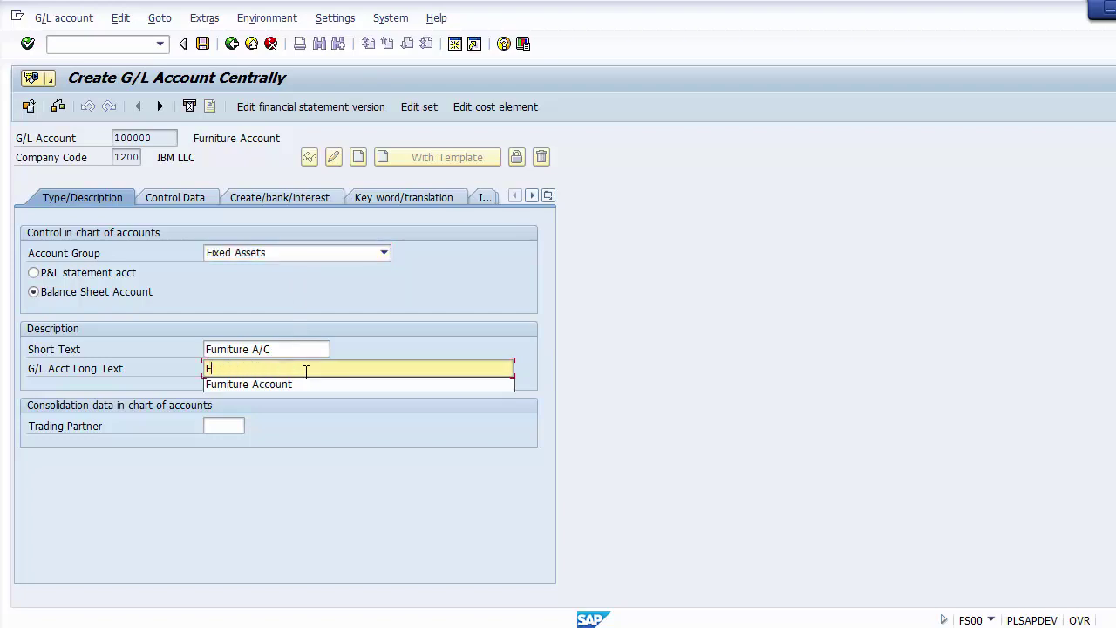
key(BackSpace)
click(291, 349)
key(BackSpace)
key(BackSpace)
key(BackSpace)
key(BackSpace)
key(BackSpace)
key(BackSpace)
key(BackSpace)
key(BackSpace)
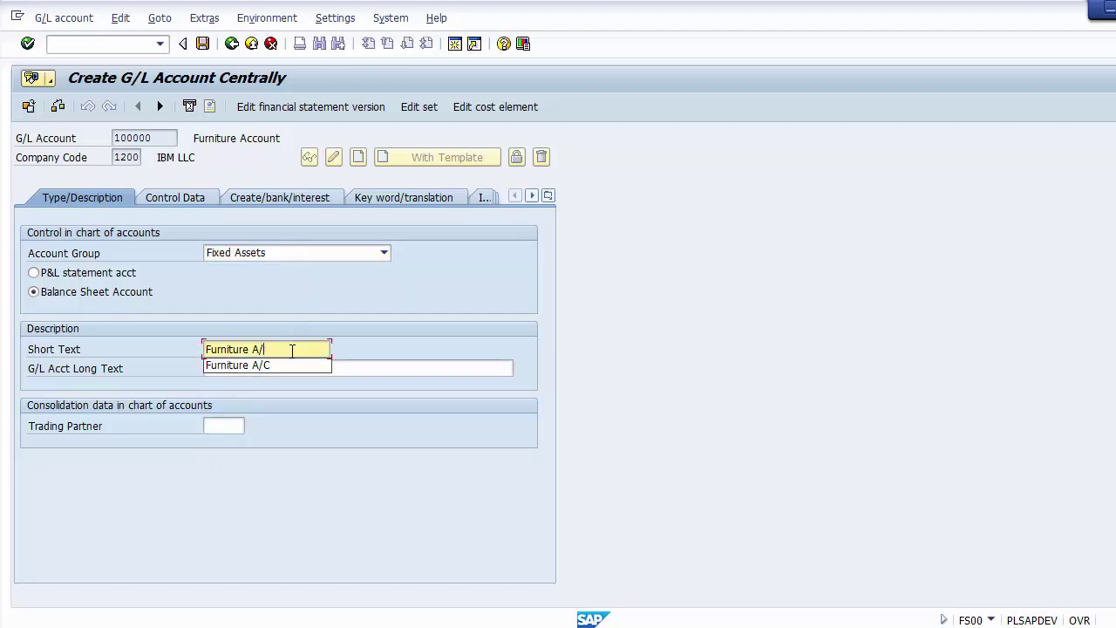
key(BackSpace)
key(BackSpace)
key(BackSpace)
key(BackSpace)
key(BackSpace)
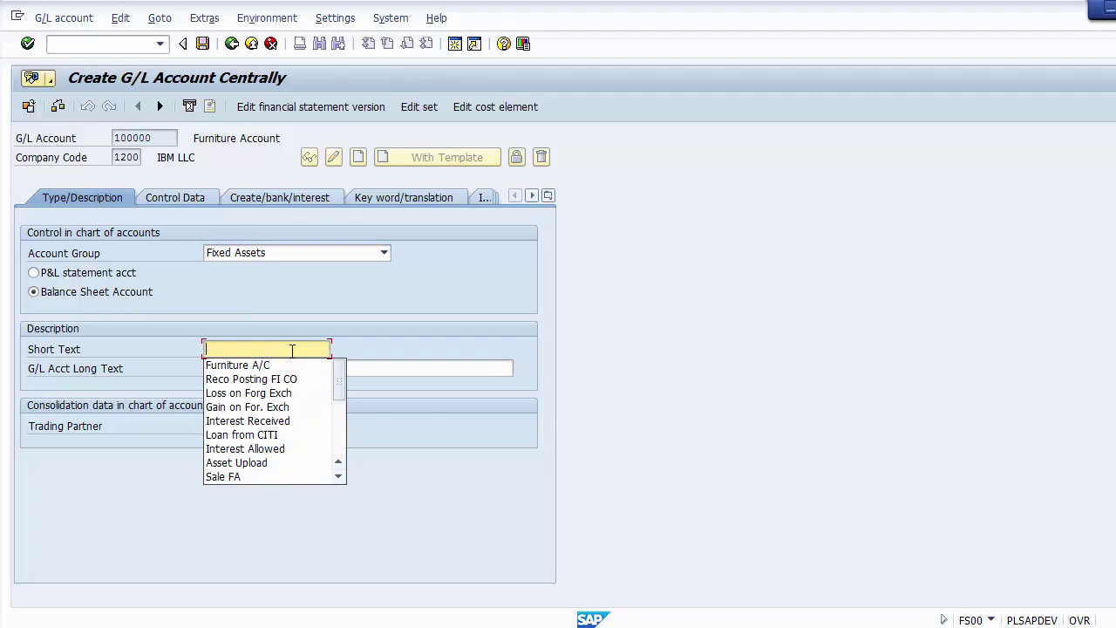
Step: Check the group name in the OBD4 overview, then assign account 100000 to Fixed Assets as a balance sheet account
click(265, 254)
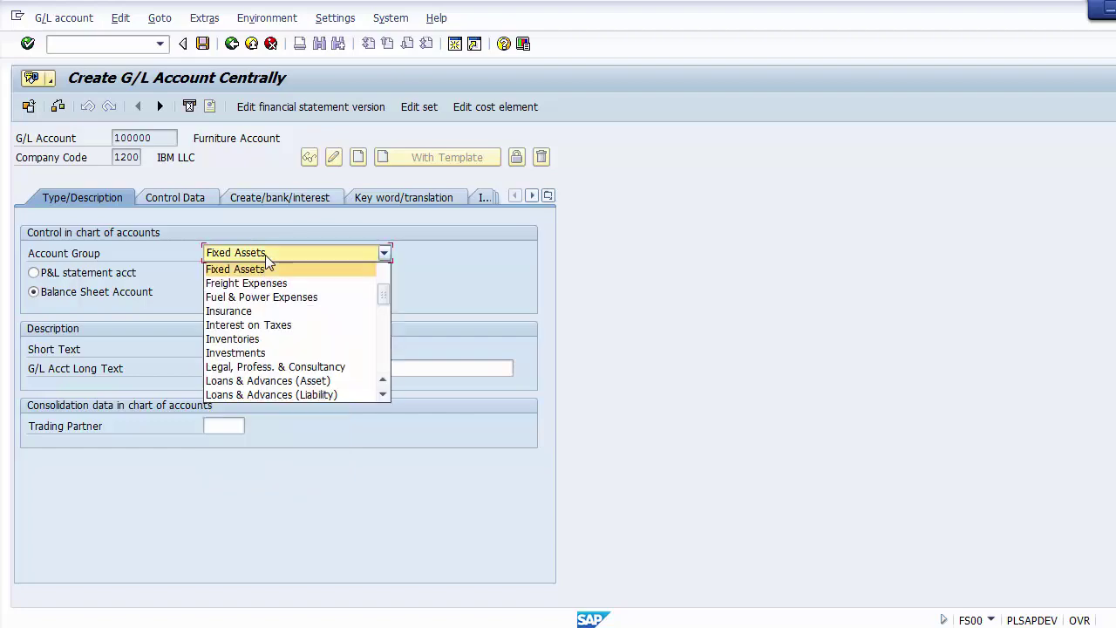
click(184, 250)
key(alt+Tab)
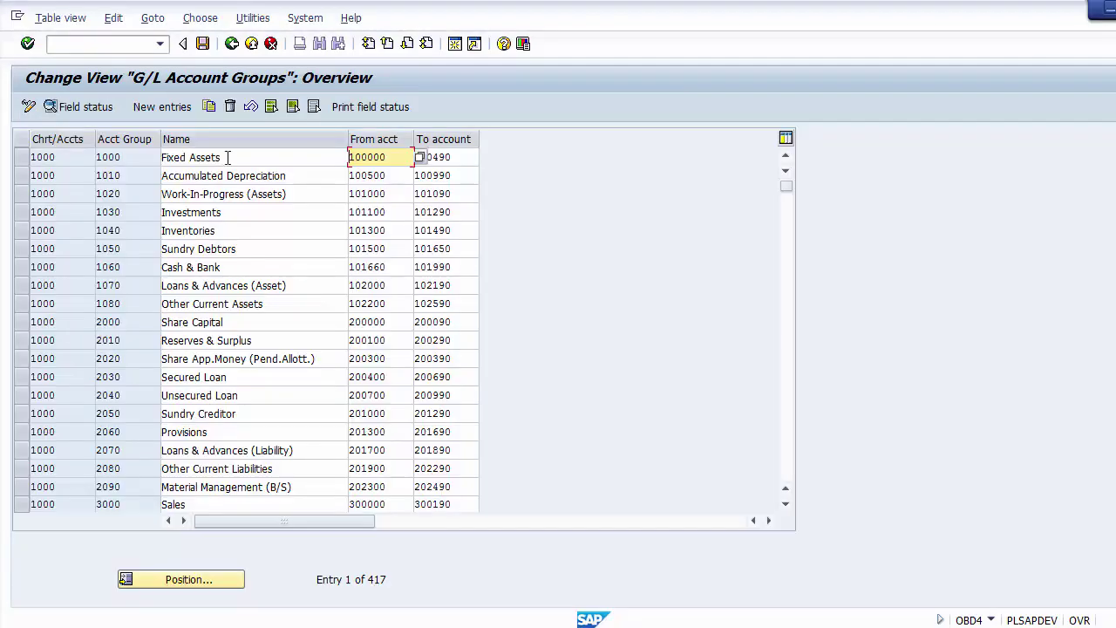
click(225, 157)
key(alt+Tab)
click(276, 255)
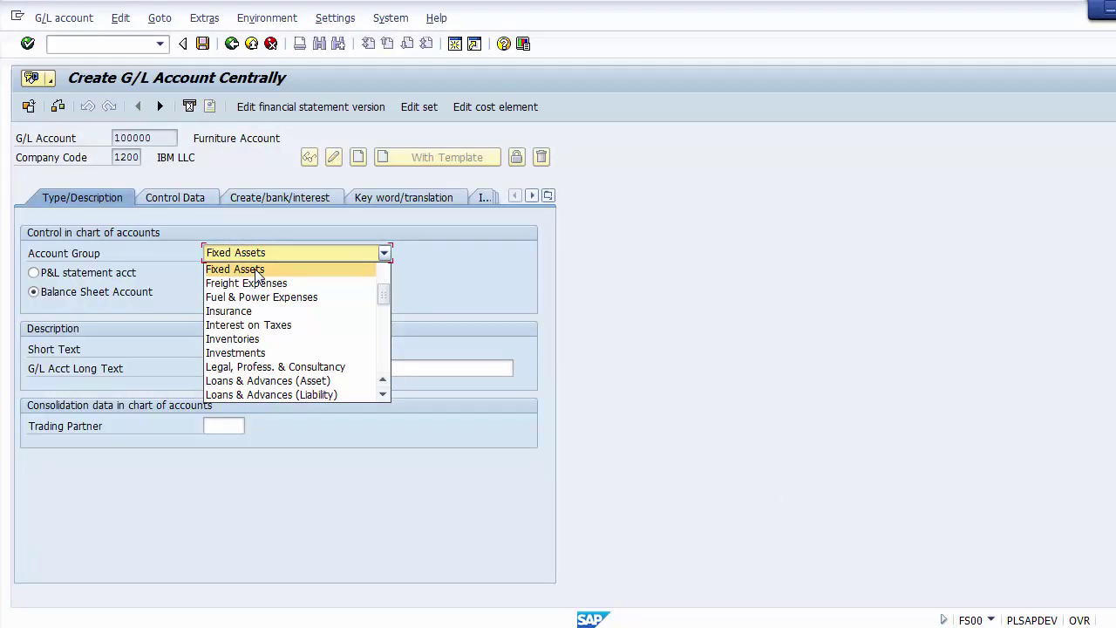
click(257, 270)
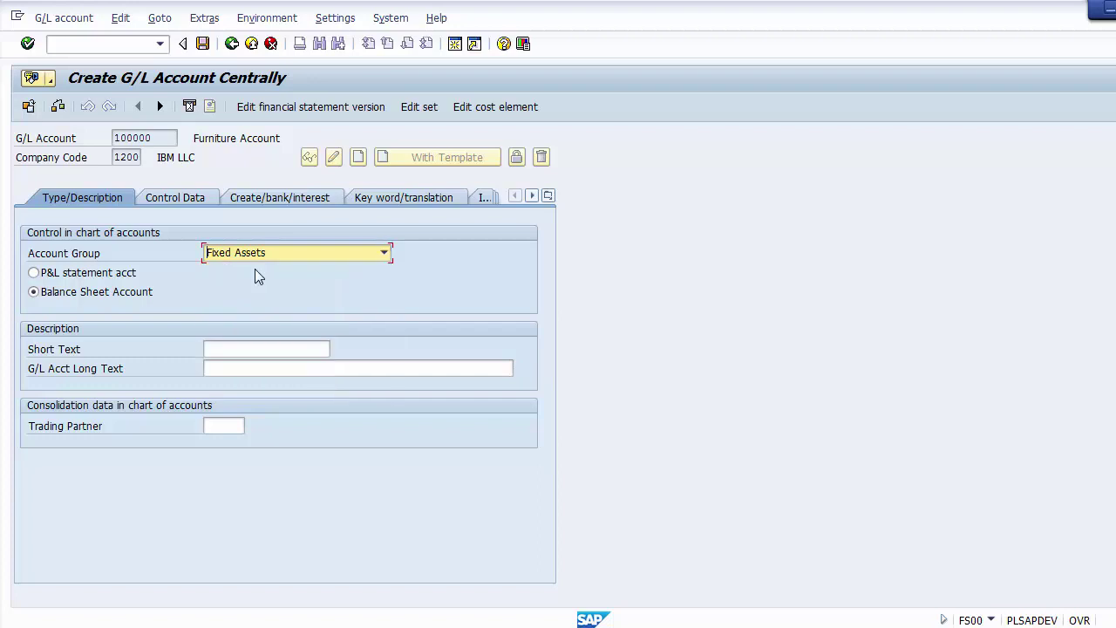
click(101, 292)
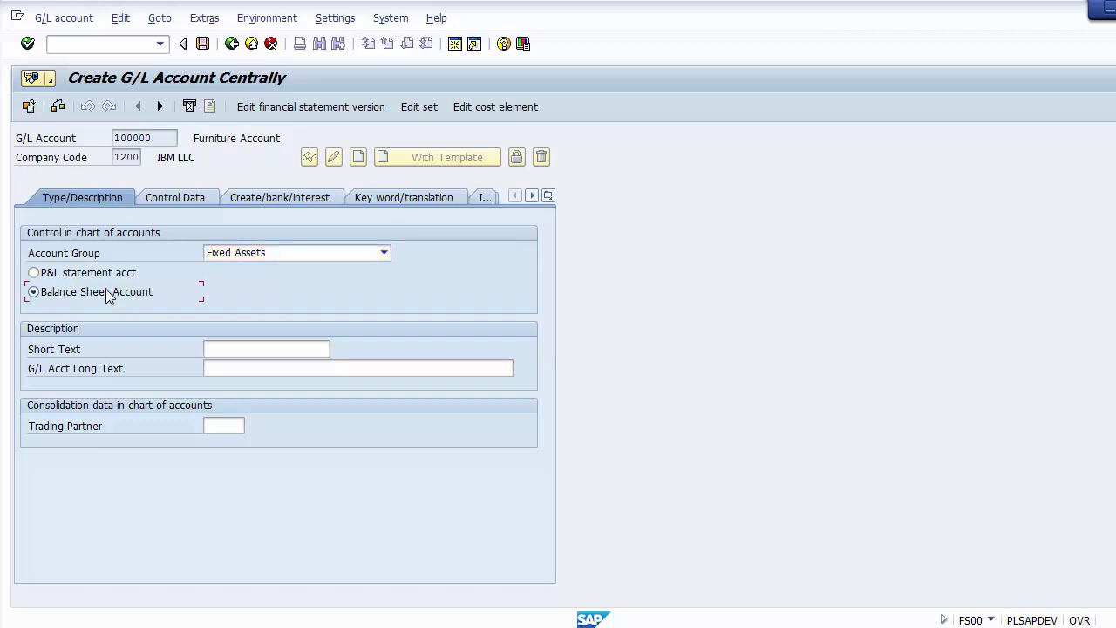
Step: Enter "Land Account" as both the short text and the long text of the G/L account
click(251, 349)
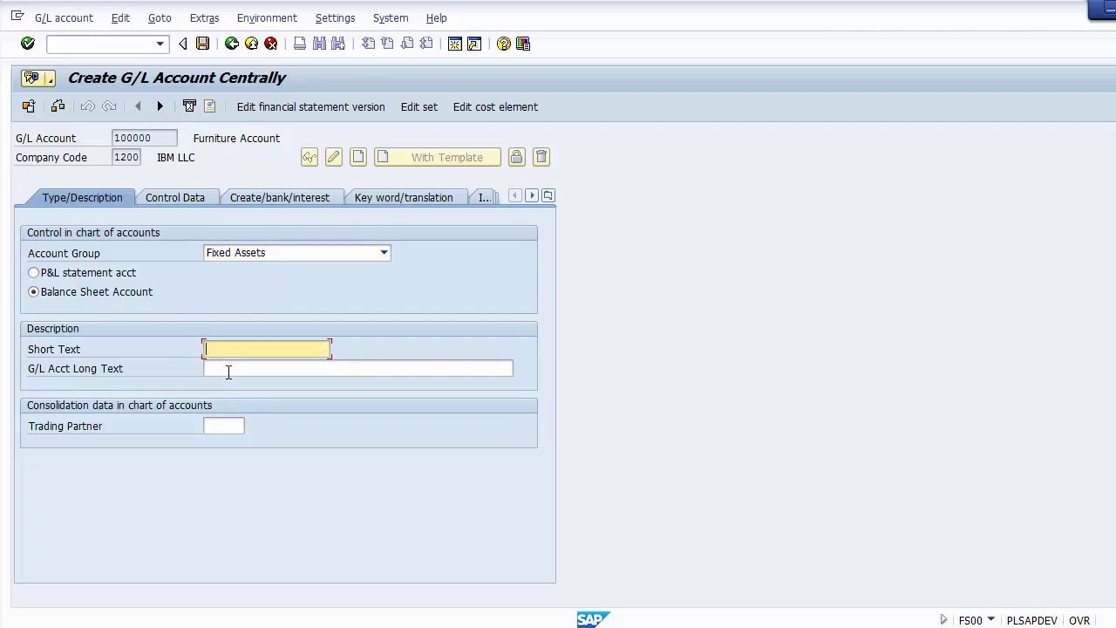
click(228, 366)
click(224, 350)
text(Lam)
text(d )
text(Account)
click(258, 367)
text(Land Account)
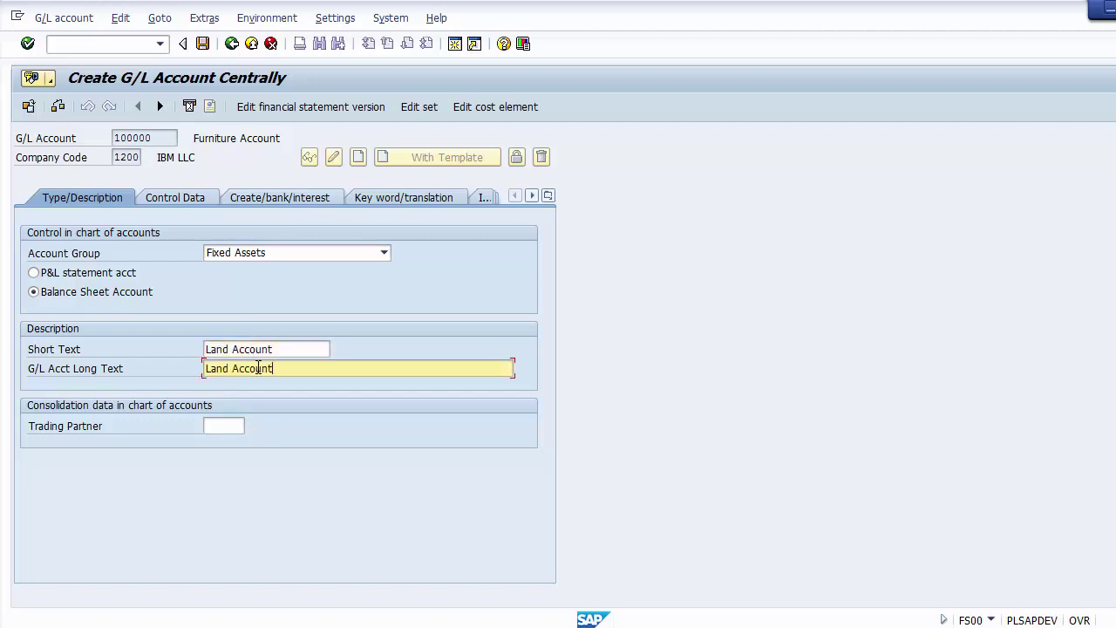
click(275, 349)
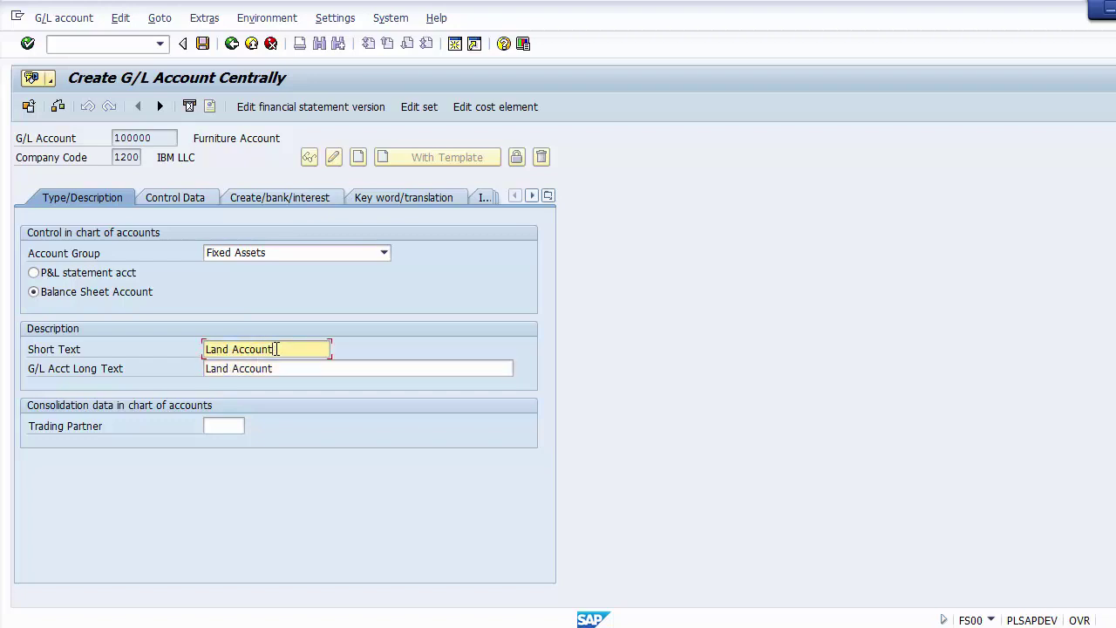
click(289, 370)
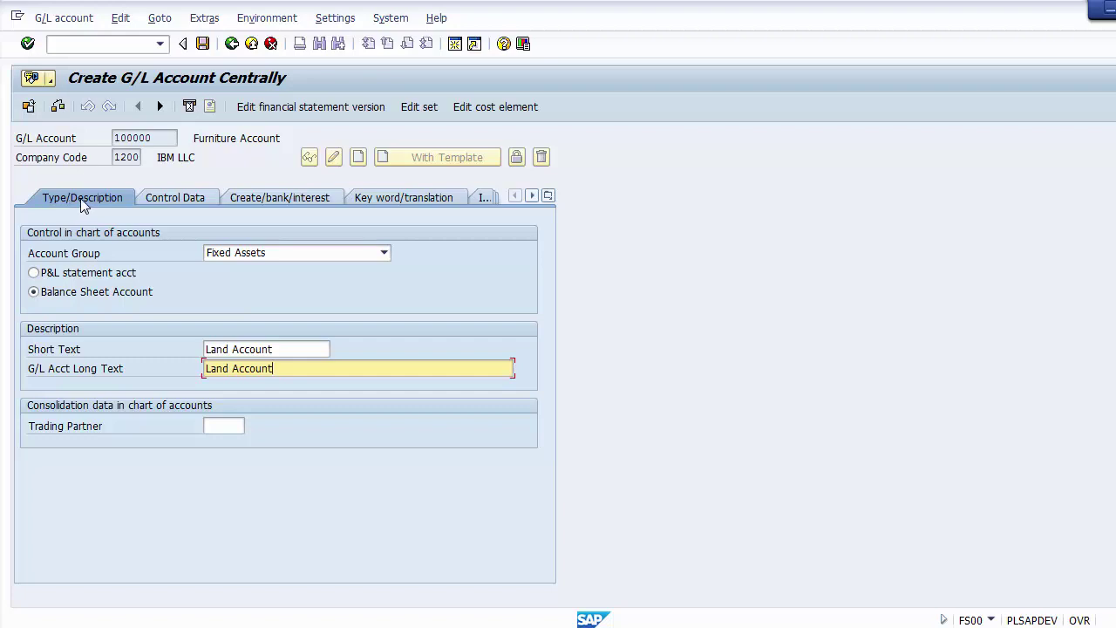
Step: In the account's control data, enable line item display and choose sort key 001 (Posting date)
click(182, 200)
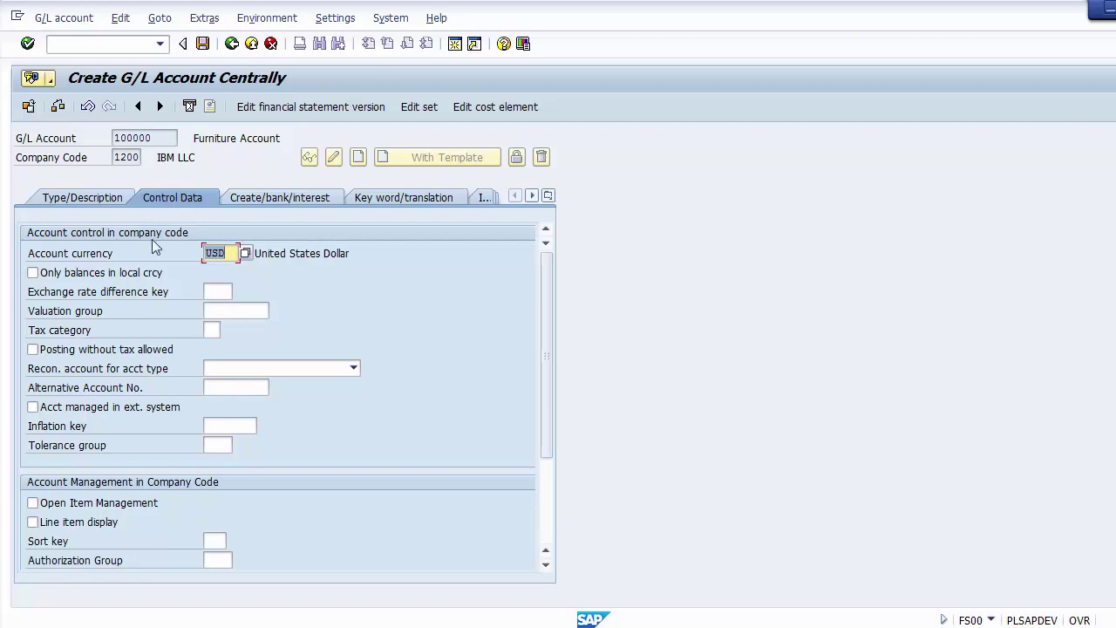
click(111, 253)
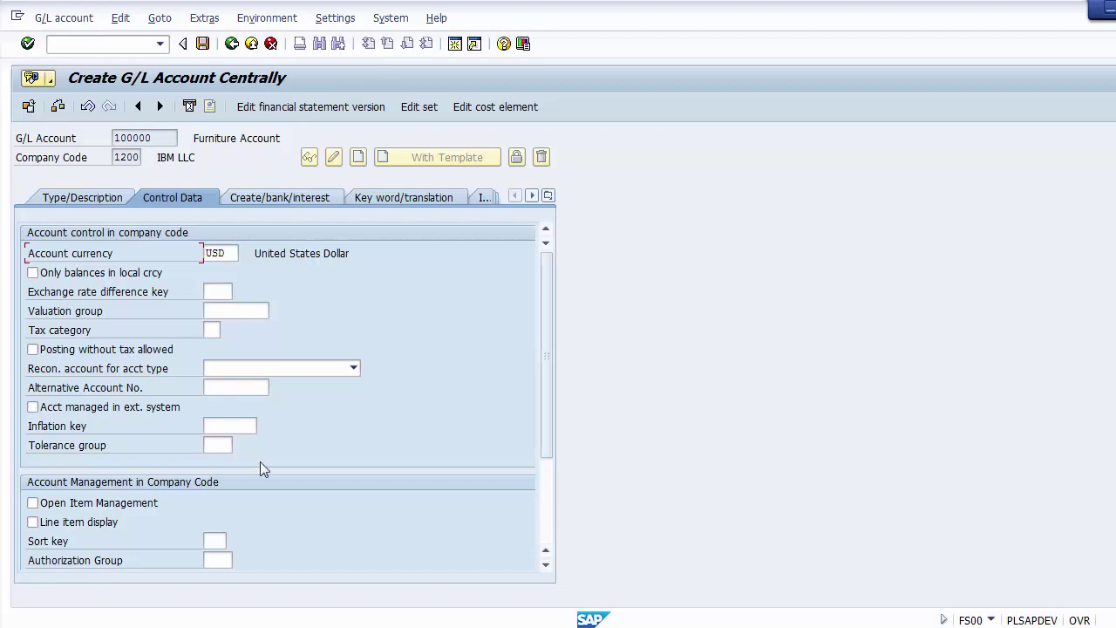
click(77, 523)
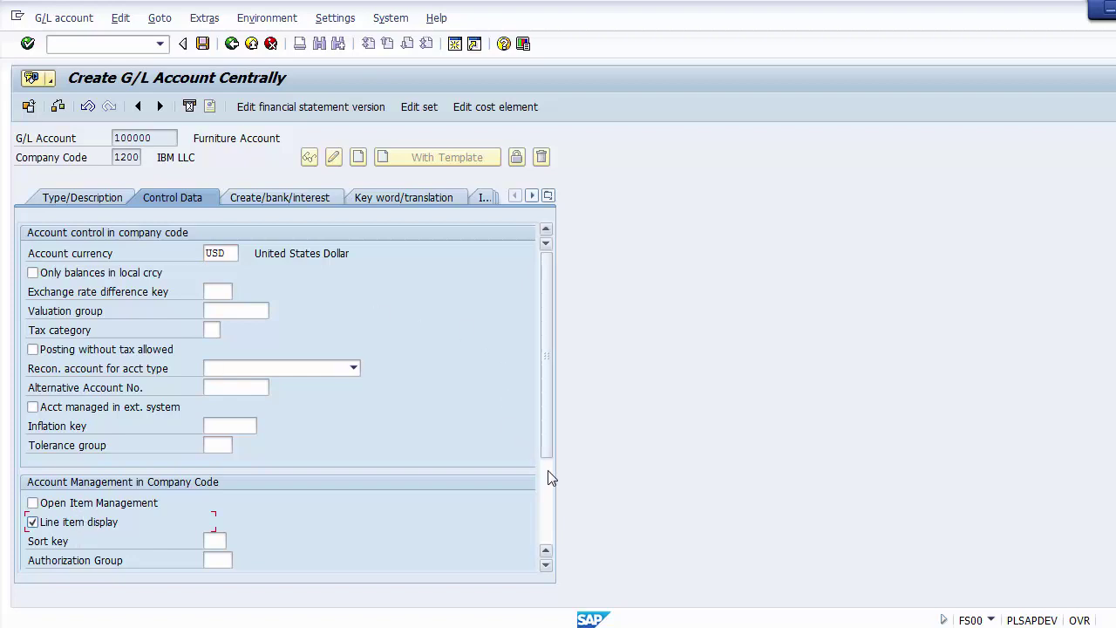
scroll(547, 484, down, 2)
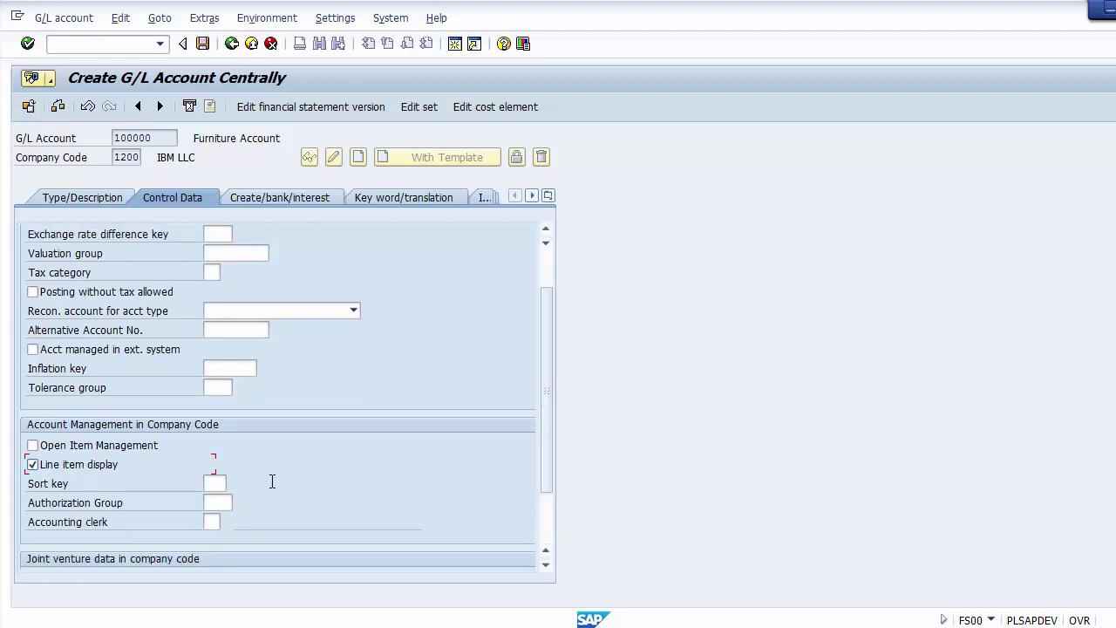
click(220, 483)
key(F4)
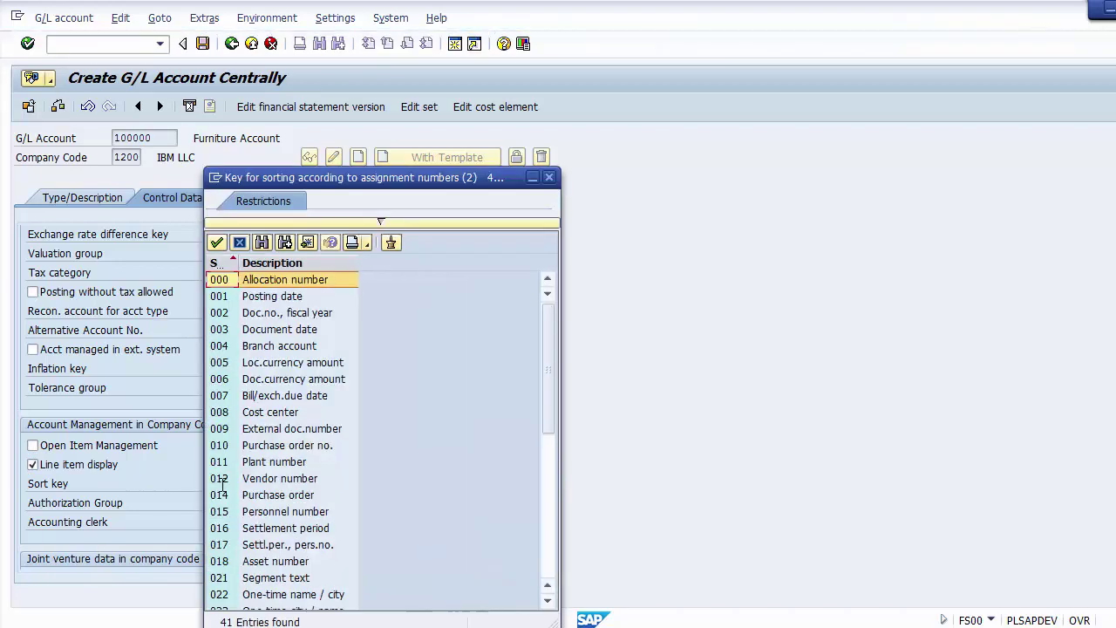
click(275, 297)
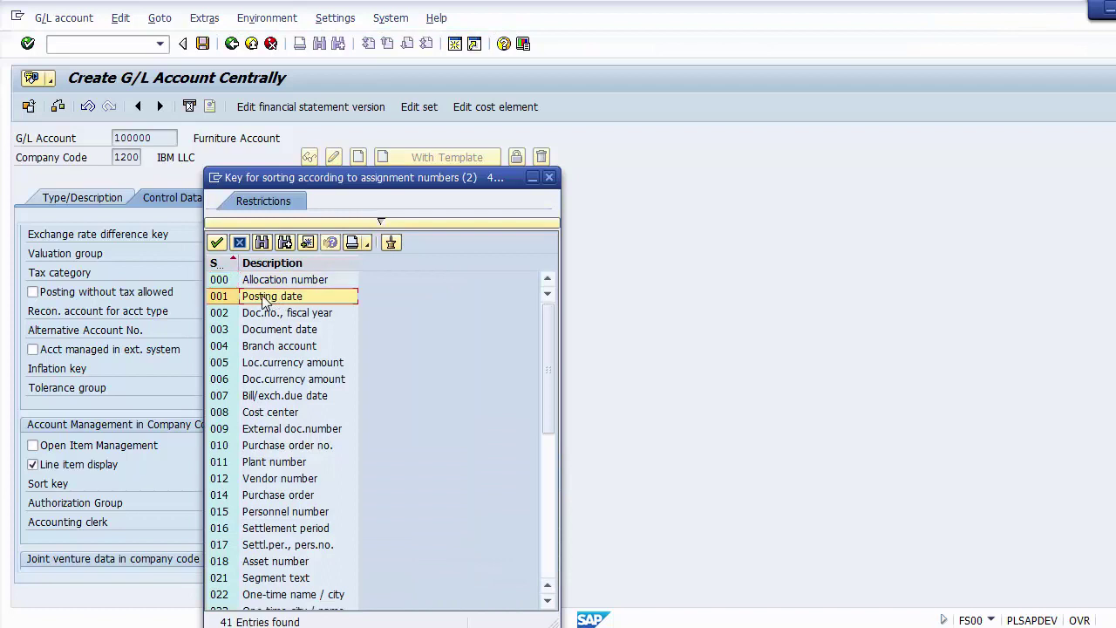
double_click(264, 301)
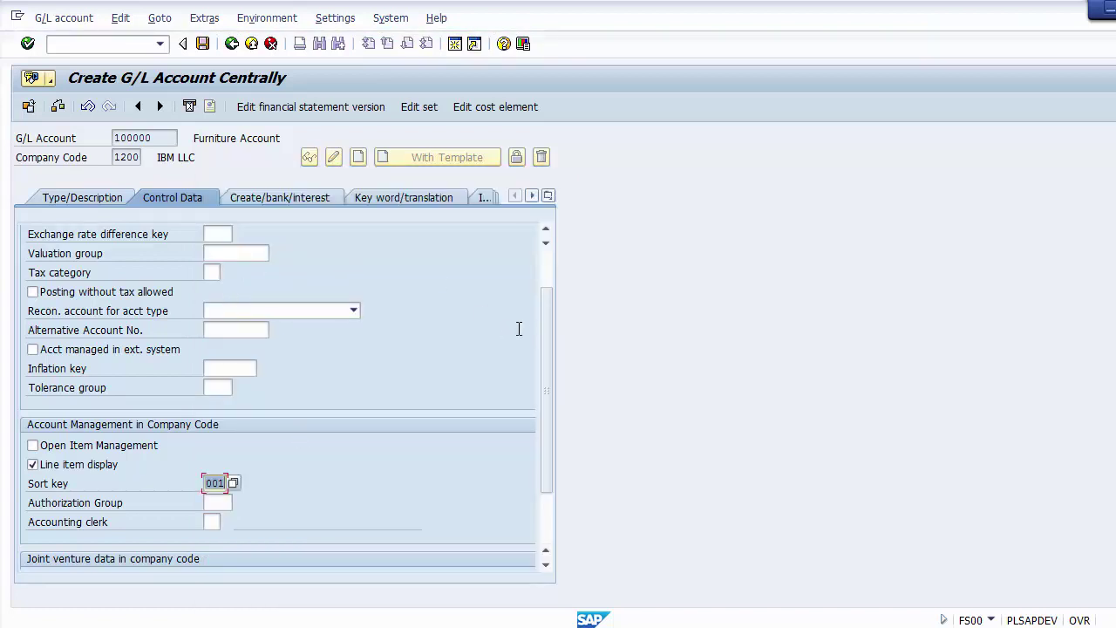
drag(542, 341, 543, 330)
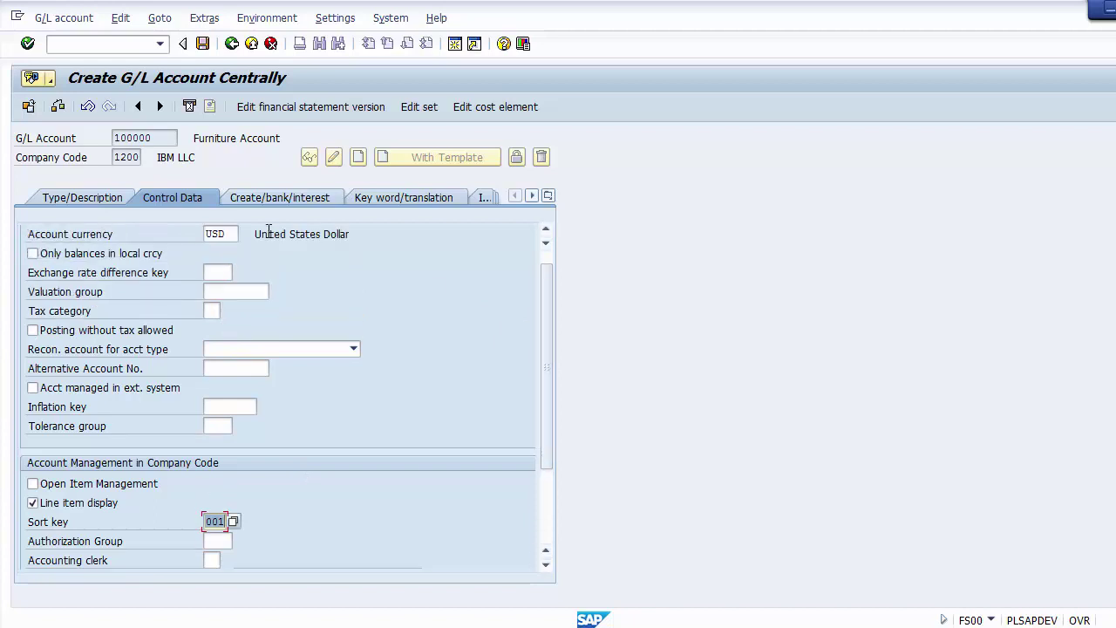
click(80, 509)
click(80, 509)
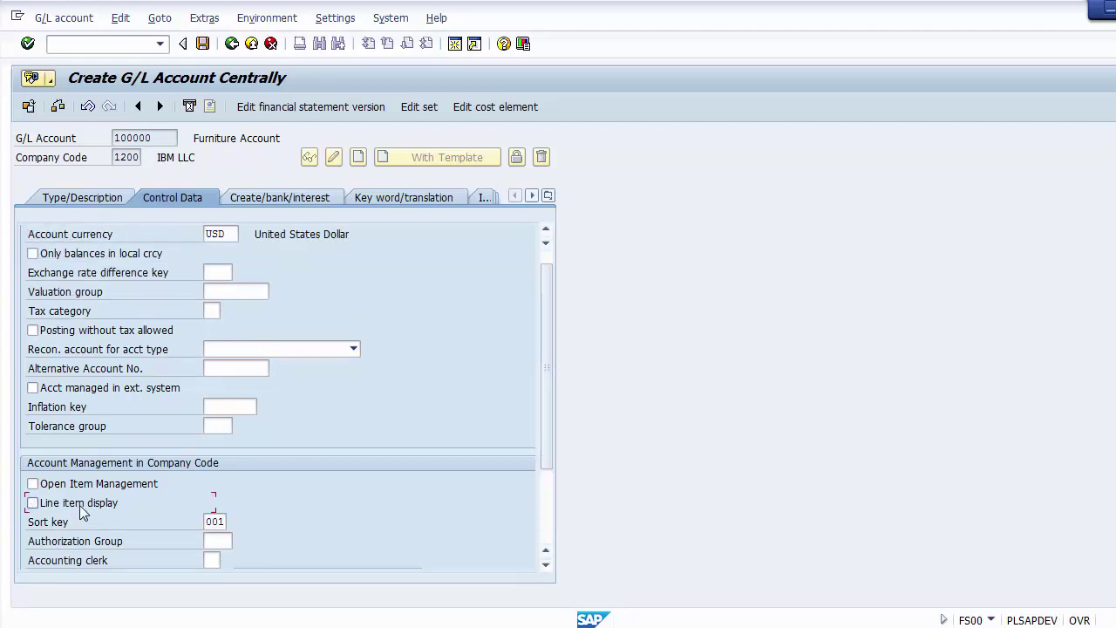
click(80, 510)
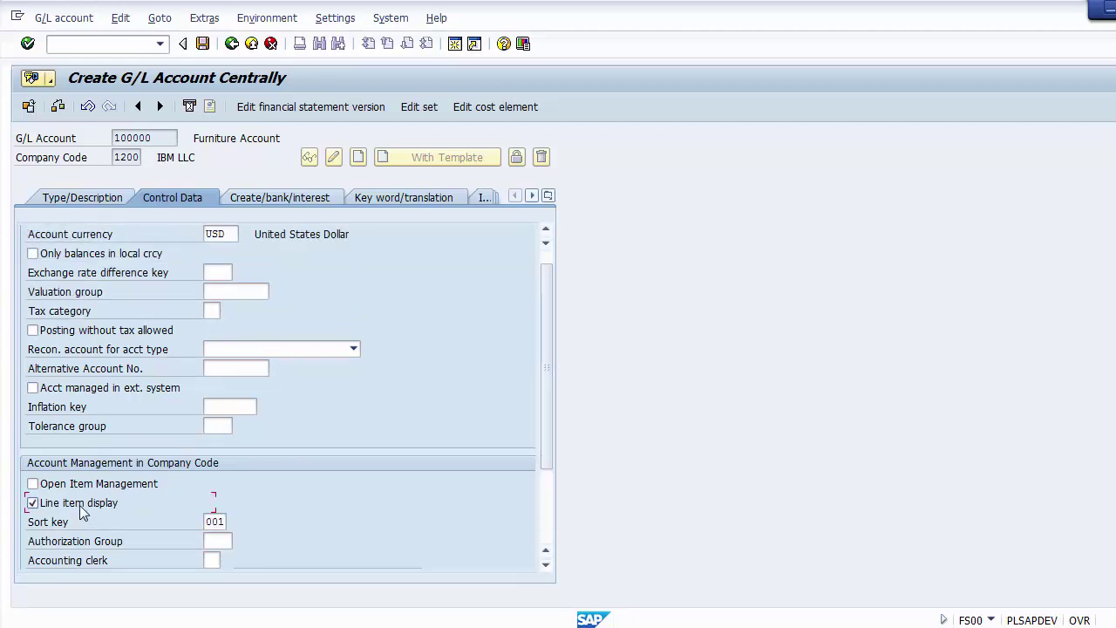
click(209, 523)
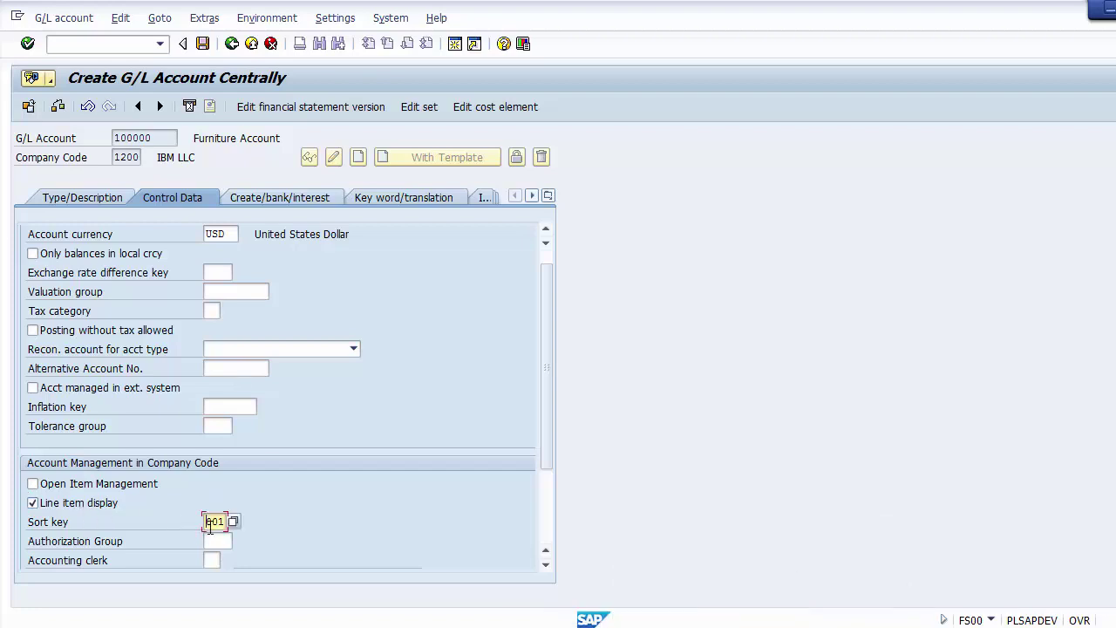
Step: Set the account's field status group to G001 and save the account, accepting the warning messages
click(271, 197)
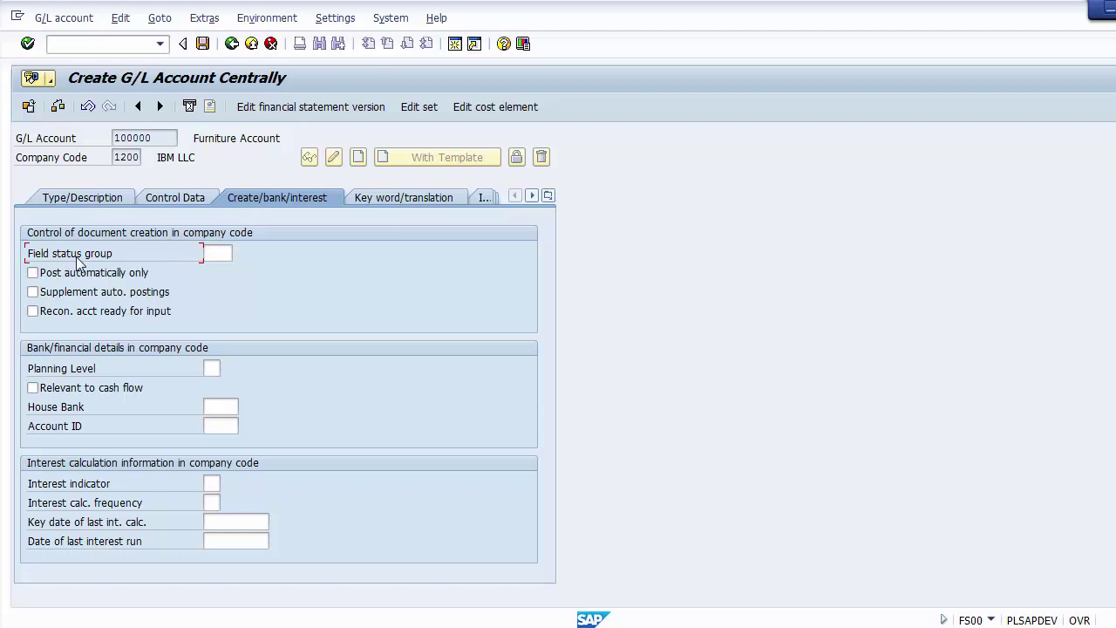
click(218, 250)
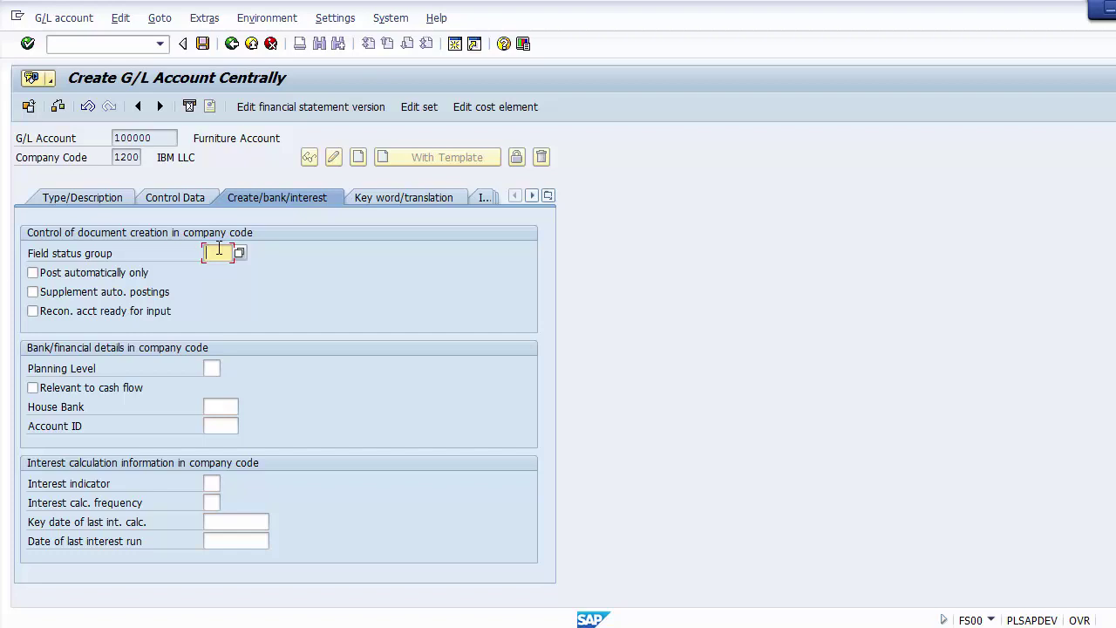
text(G0)
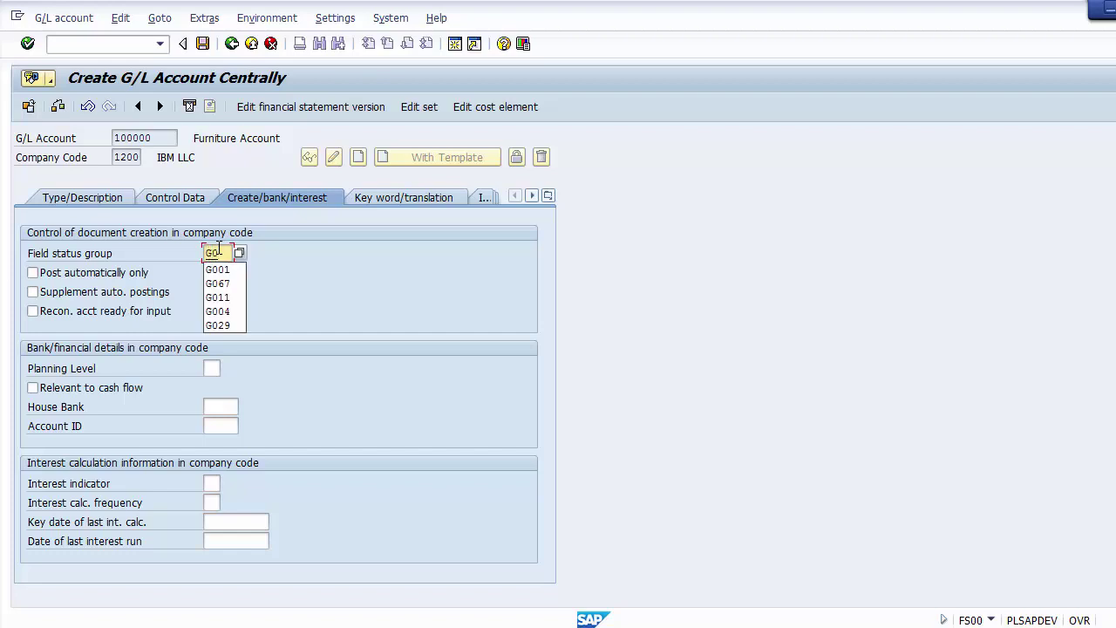
text(01)
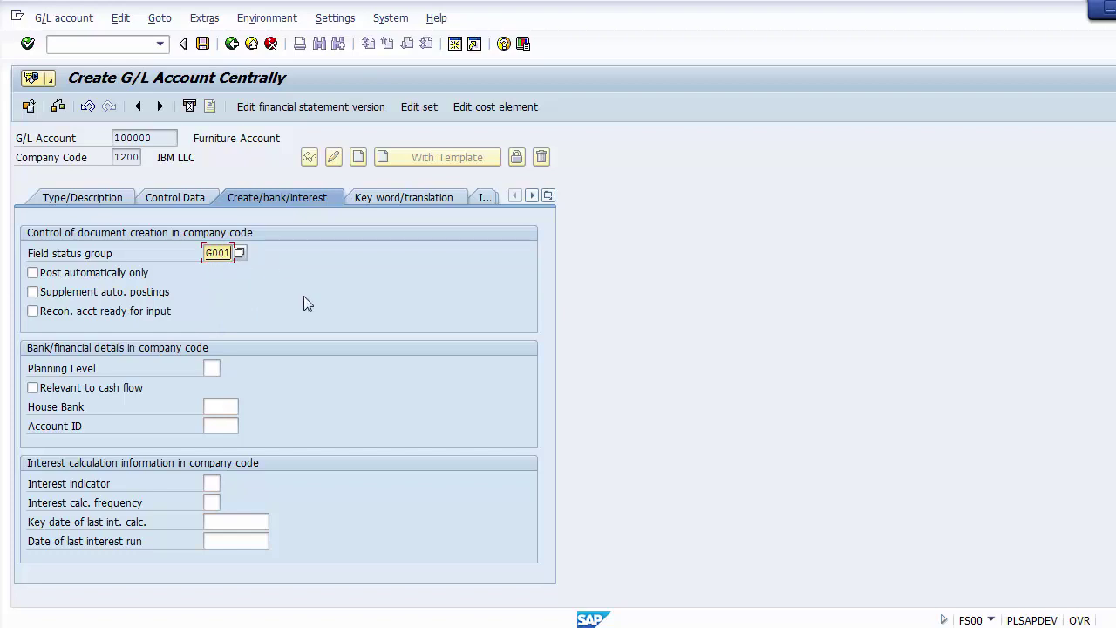
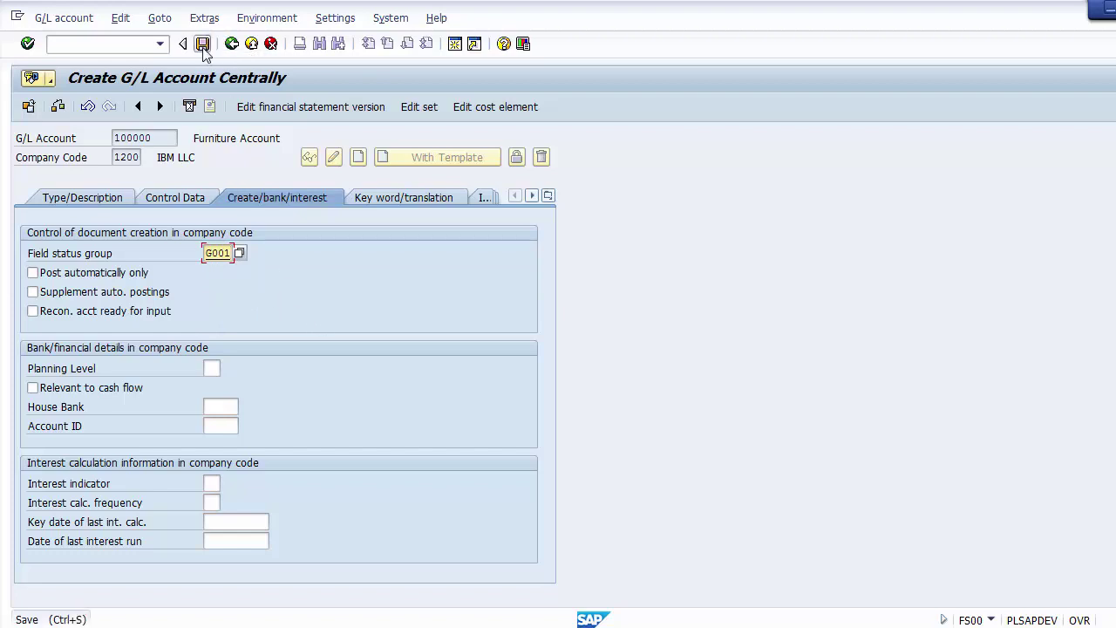
click(203, 44)
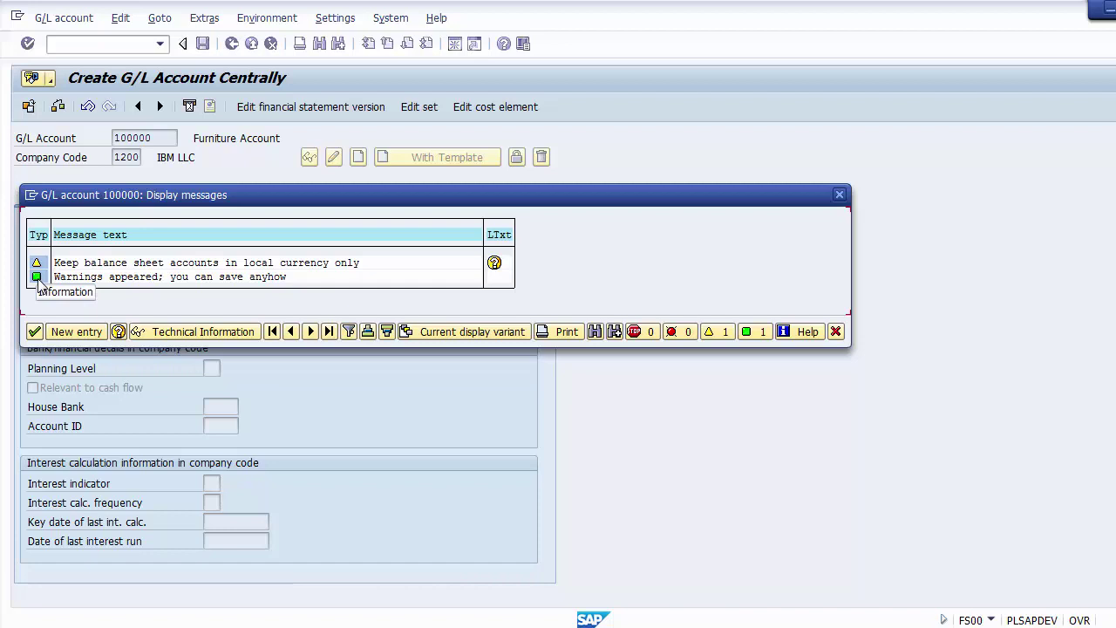
click(35, 332)
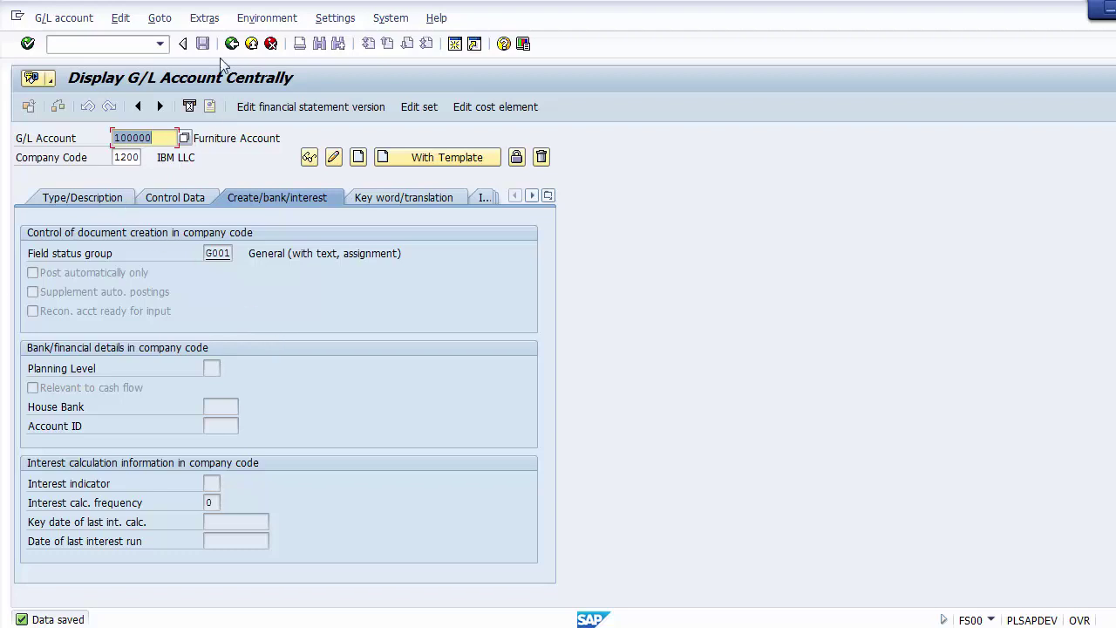
Step: Review the saved account's type and description data and refresh the displayed record
click(91, 198)
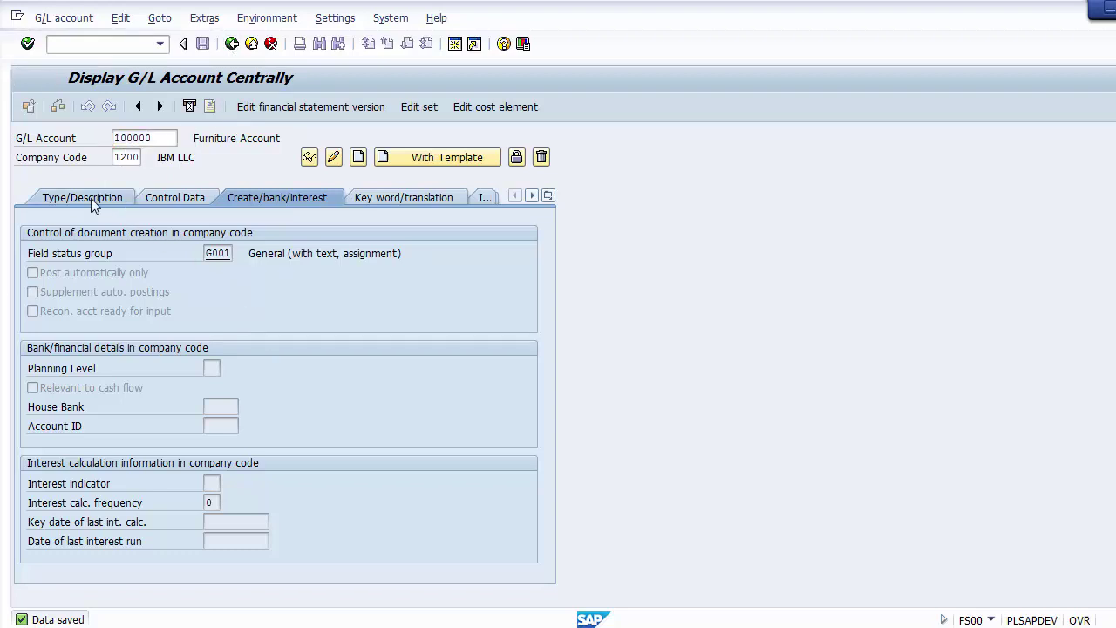
click(231, 160)
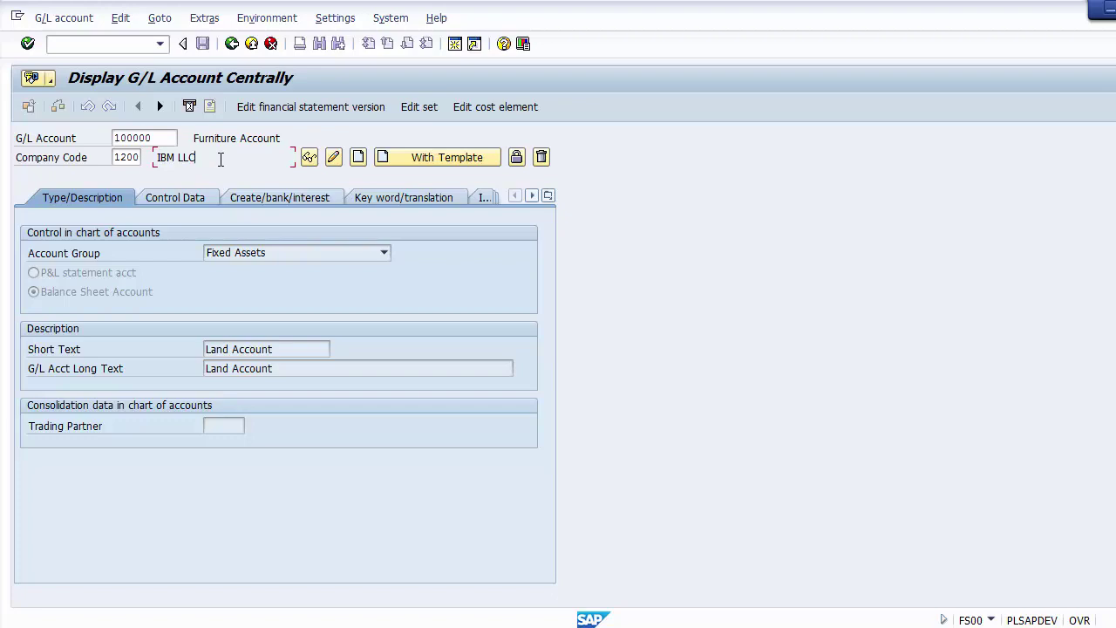
key(Return)
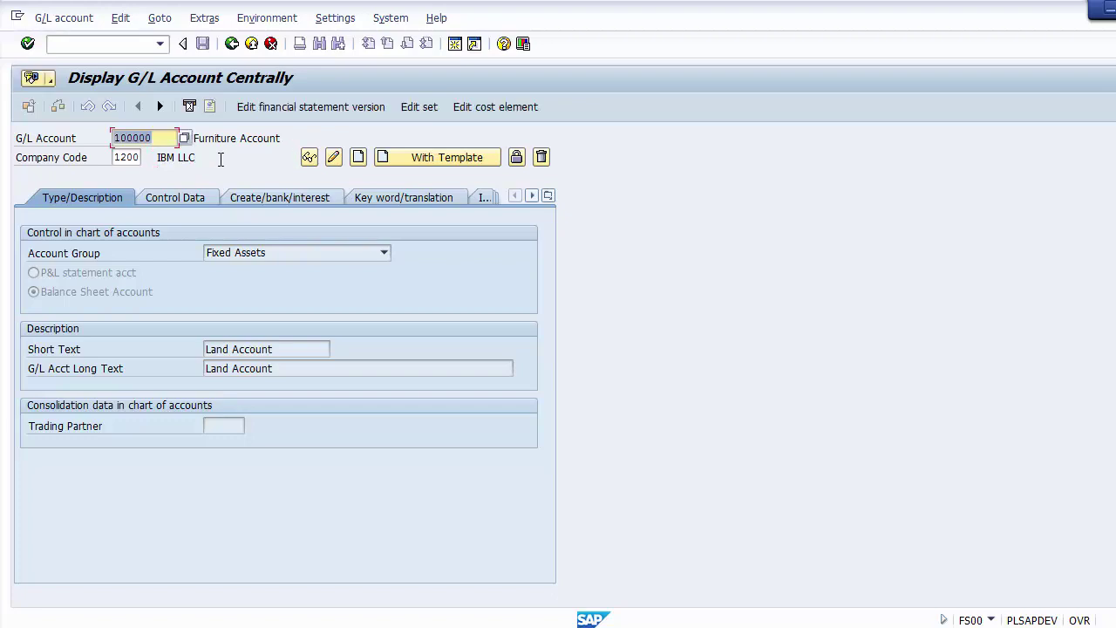
Step: Exit and restart FS00, check the account's number and name, and display G/L account 100000 in company code 1200
click(231, 43)
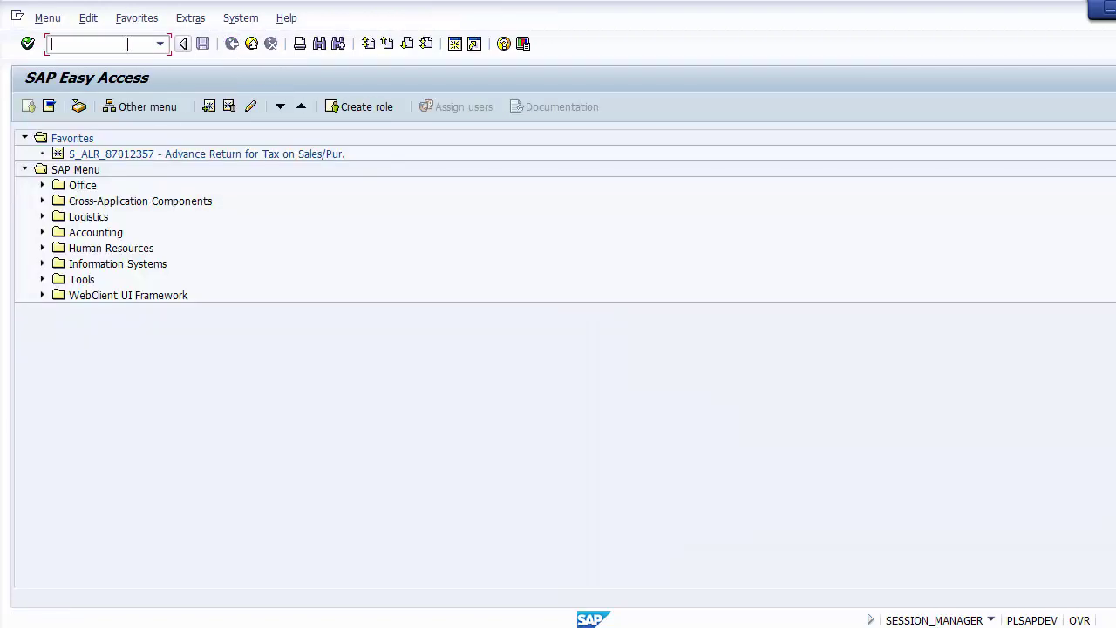
text(fs00)
key(Return)
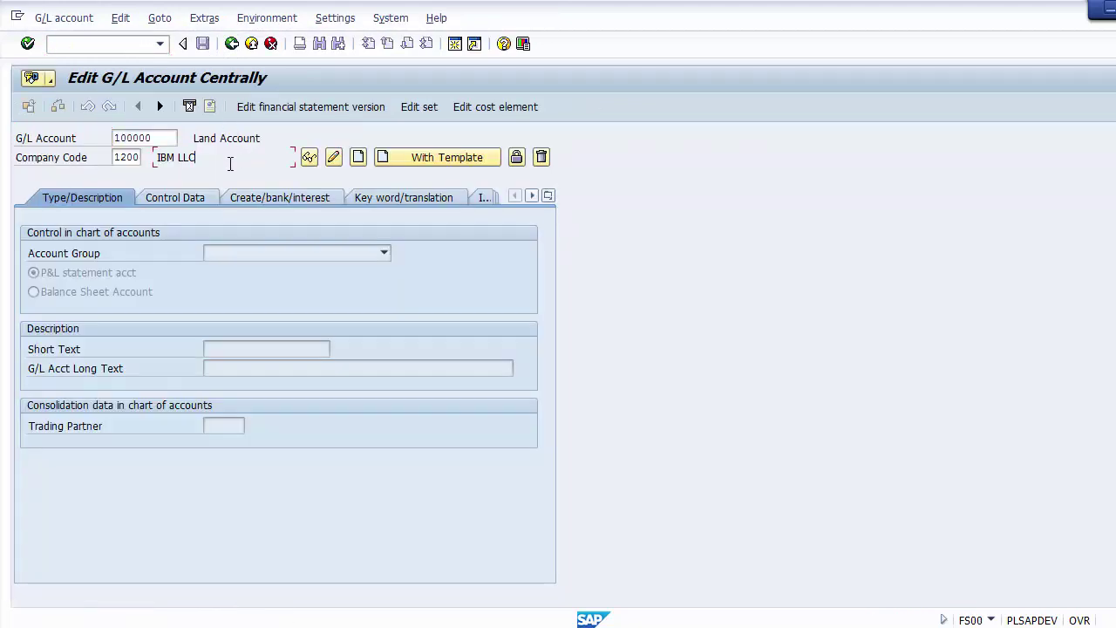
click(157, 138)
drag(157, 138, 113, 140)
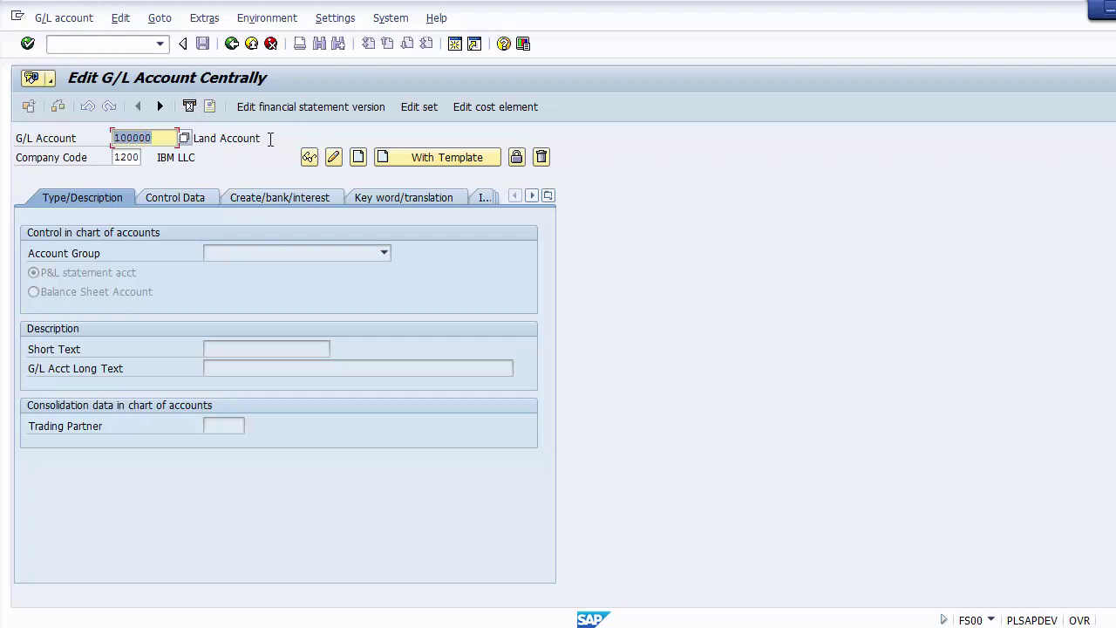
drag(269, 138, 193, 142)
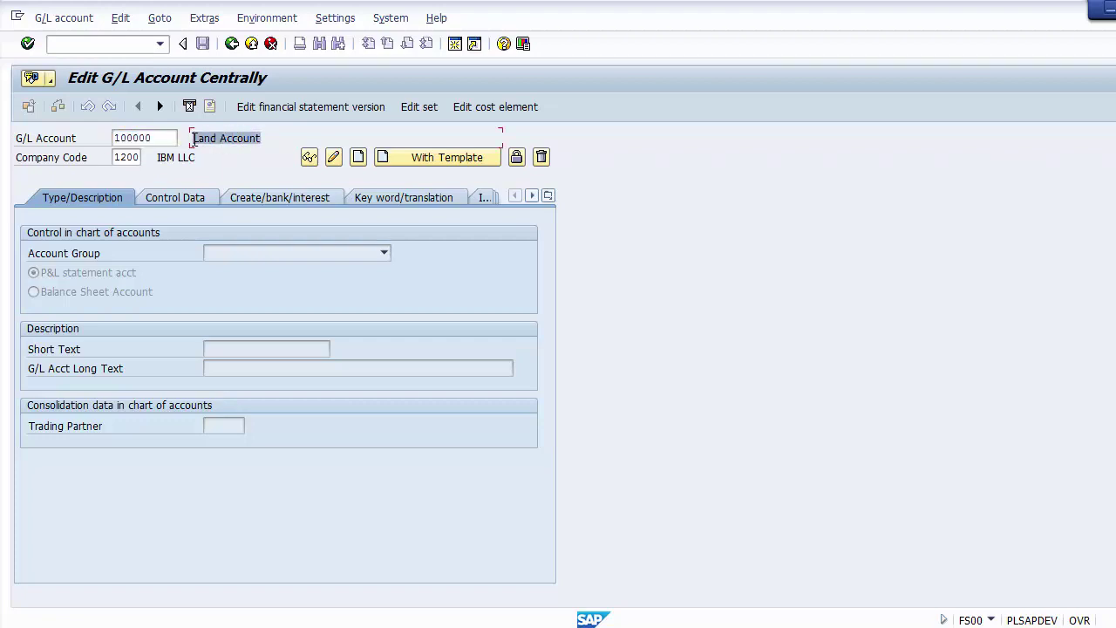
click(312, 162)
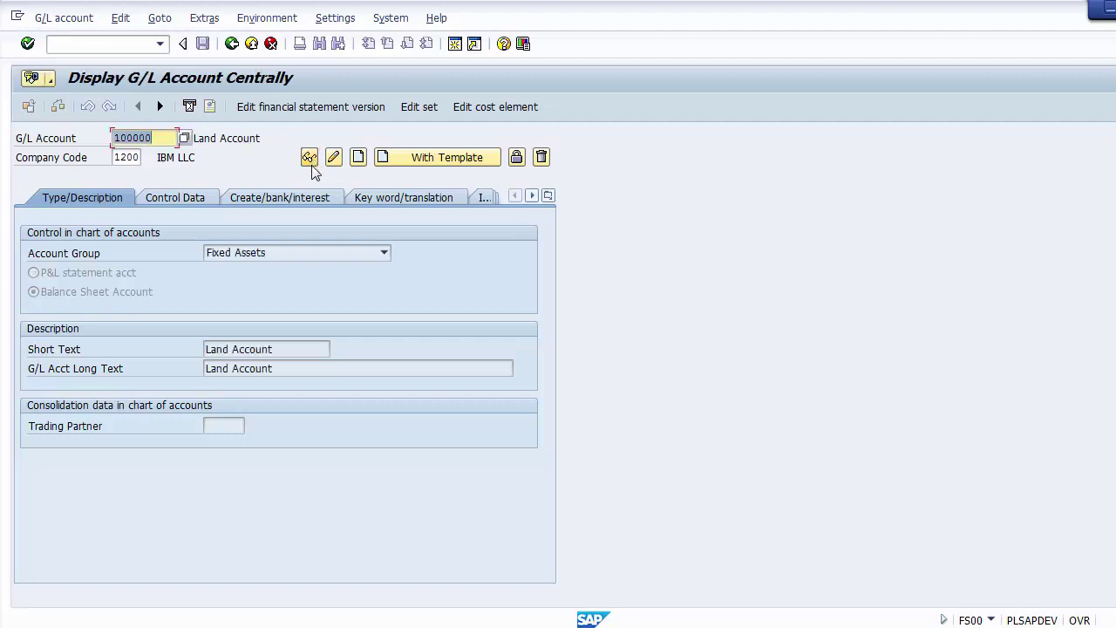
Step: Review the displayed land account's descriptions, control data, and document creation, bank and interest settings
click(299, 368)
click(294, 349)
click(194, 198)
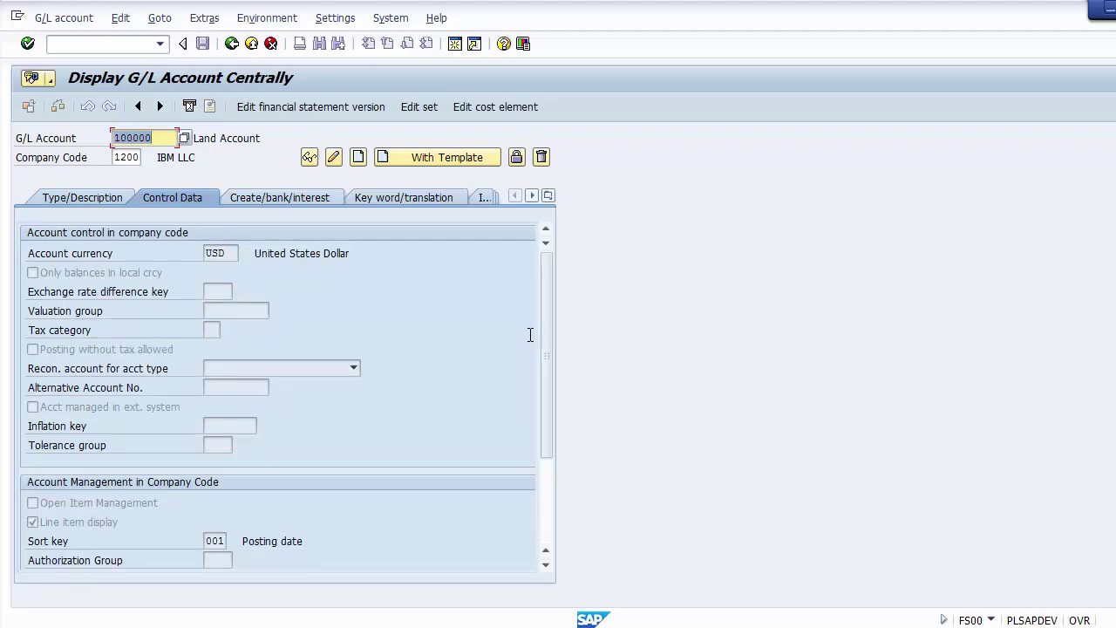
drag(543, 371, 552, 272)
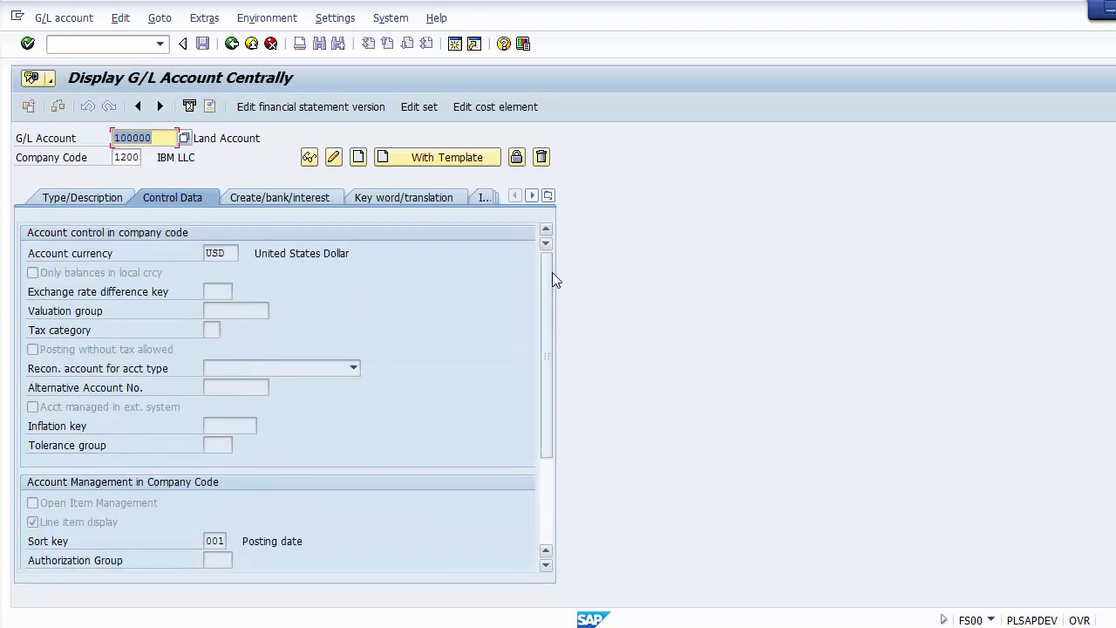
click(274, 199)
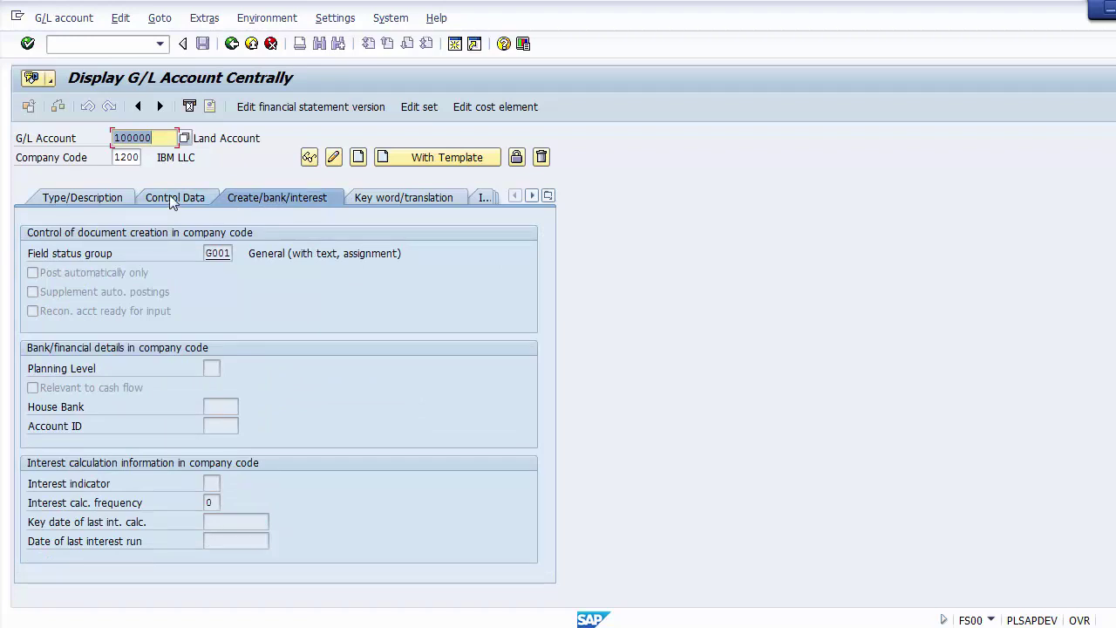
click(79, 198)
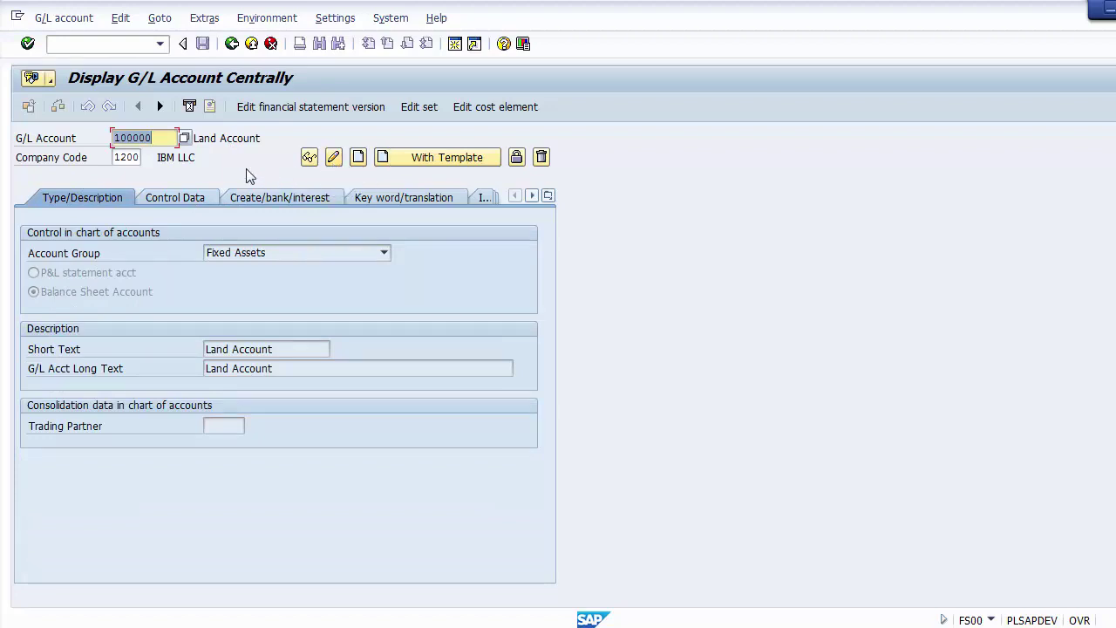
Step: Switch account 100000 to change mode and set its short text to "Land A/c"
click(334, 158)
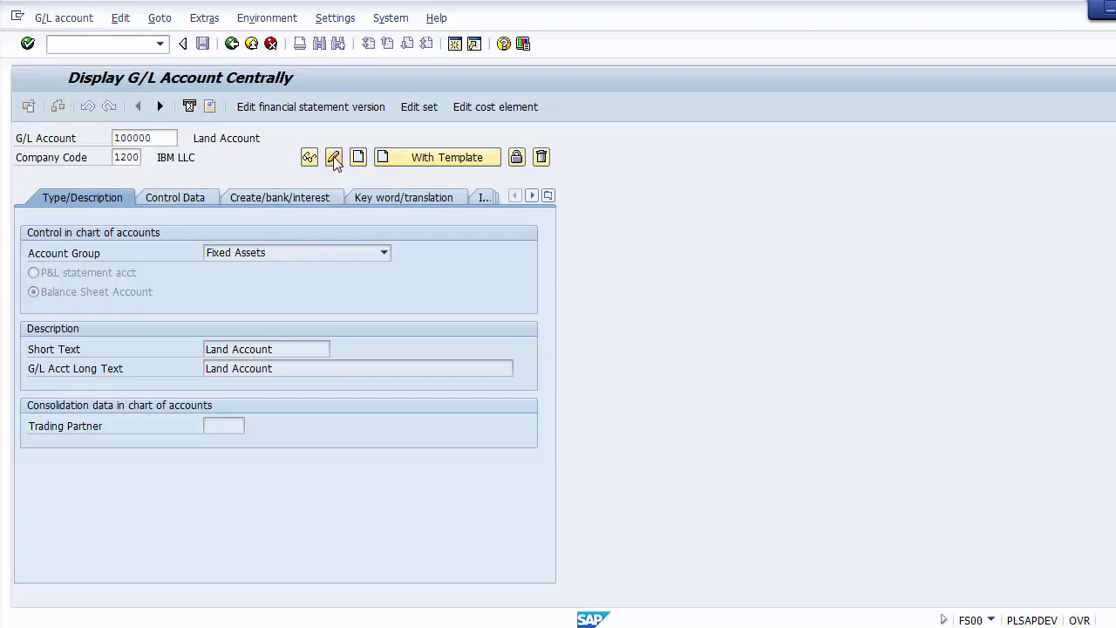
click(302, 350)
key(BackSpace)
key(BackSpace)
key(BackSpace)
key(BackSpace)
key(BackSpace)
key(BackSpace)
key(BackSpace)
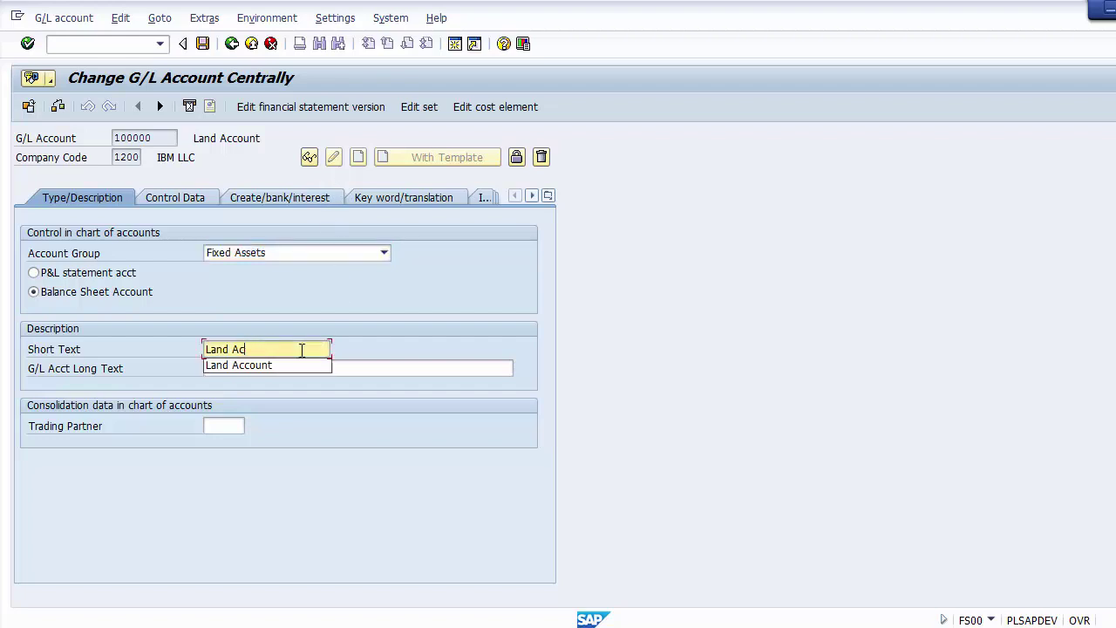
text(A/c)
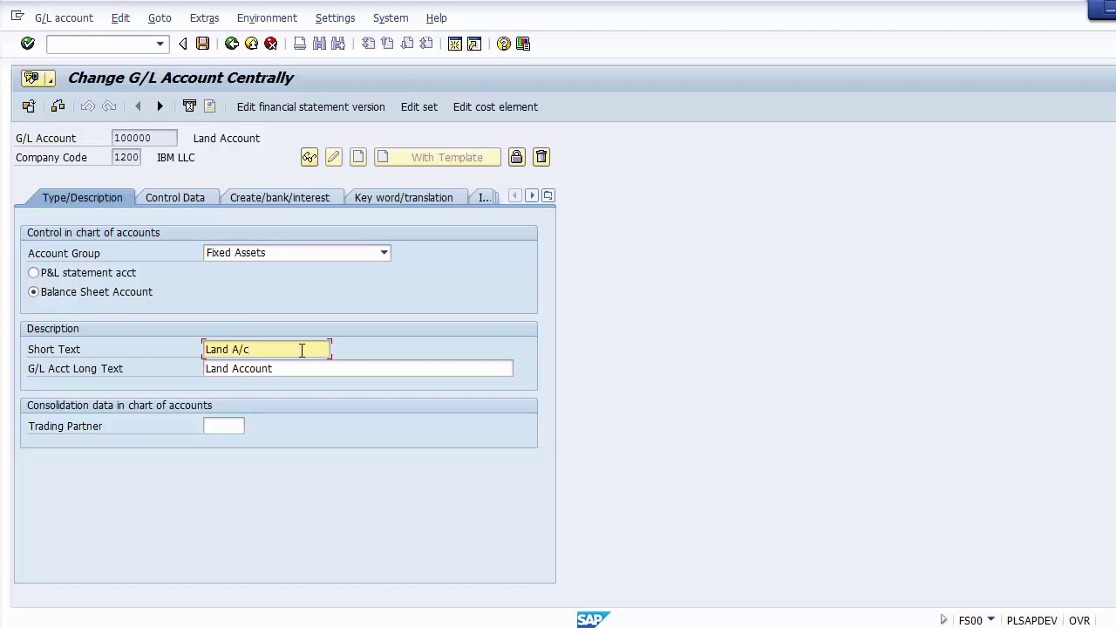
Step: Set the account's tax category to * and allow posting without tax, then save the changes, accepting the warning messages
click(176, 197)
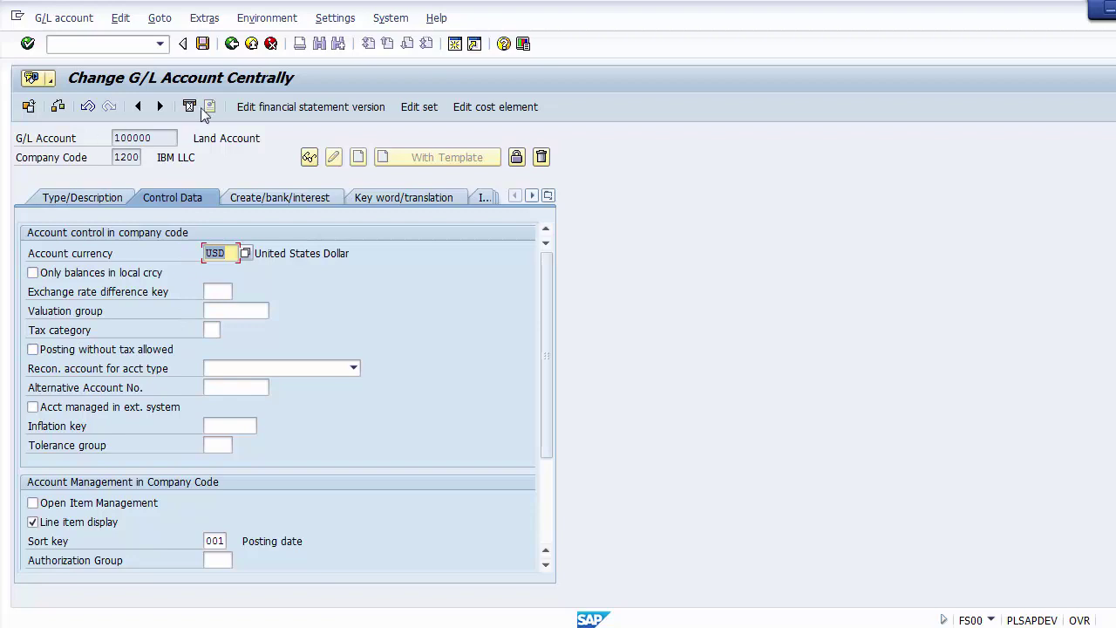
click(213, 329)
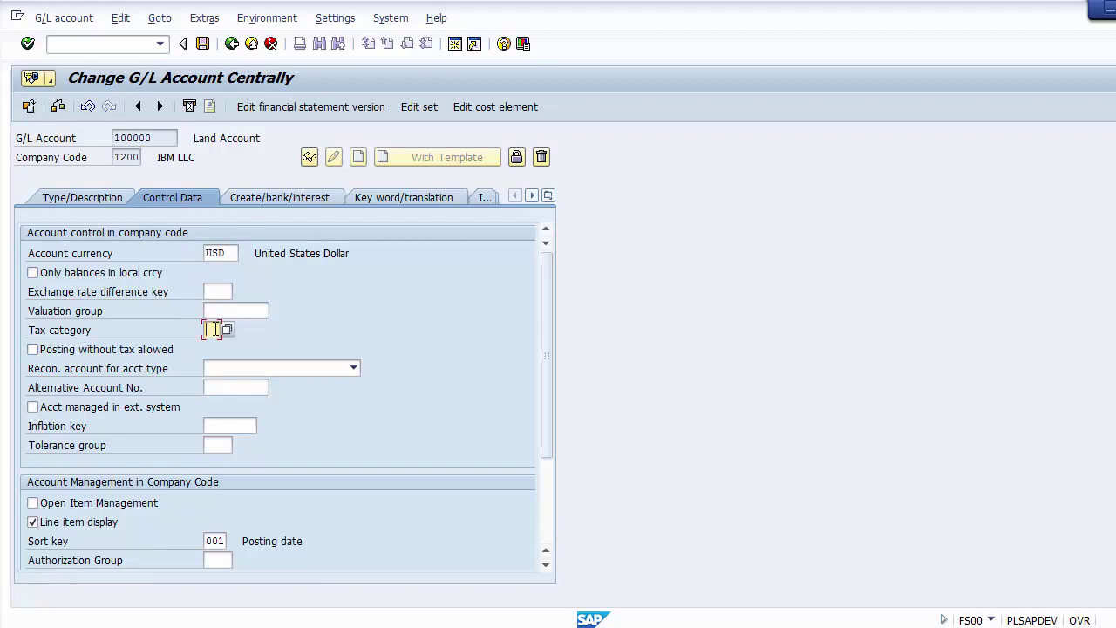
text(*)
click(58, 351)
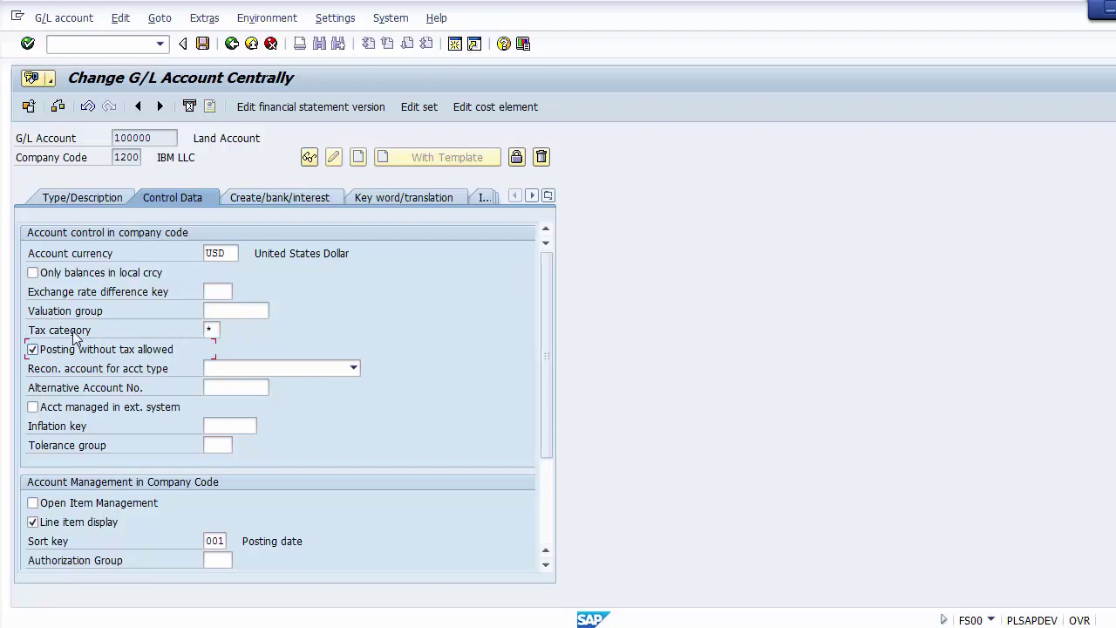
click(217, 331)
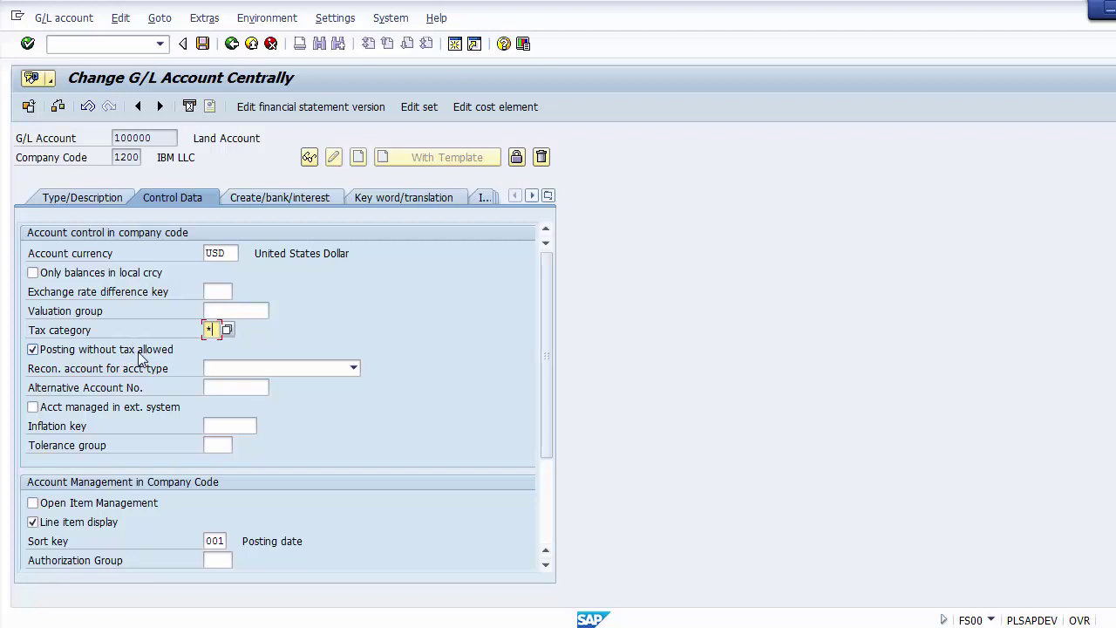
click(202, 45)
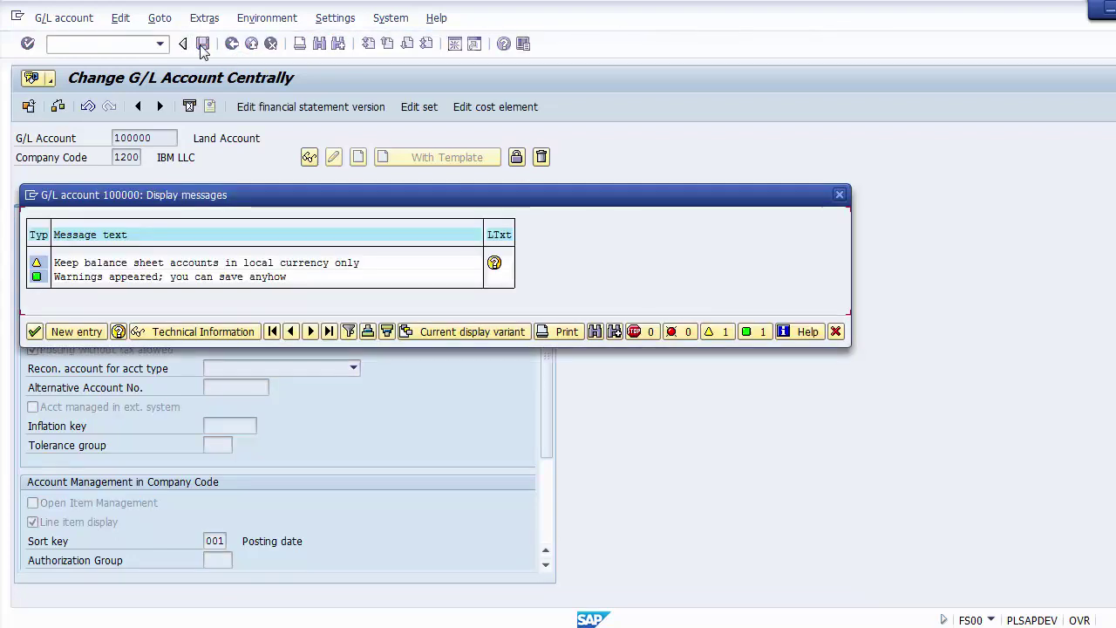
click(35, 335)
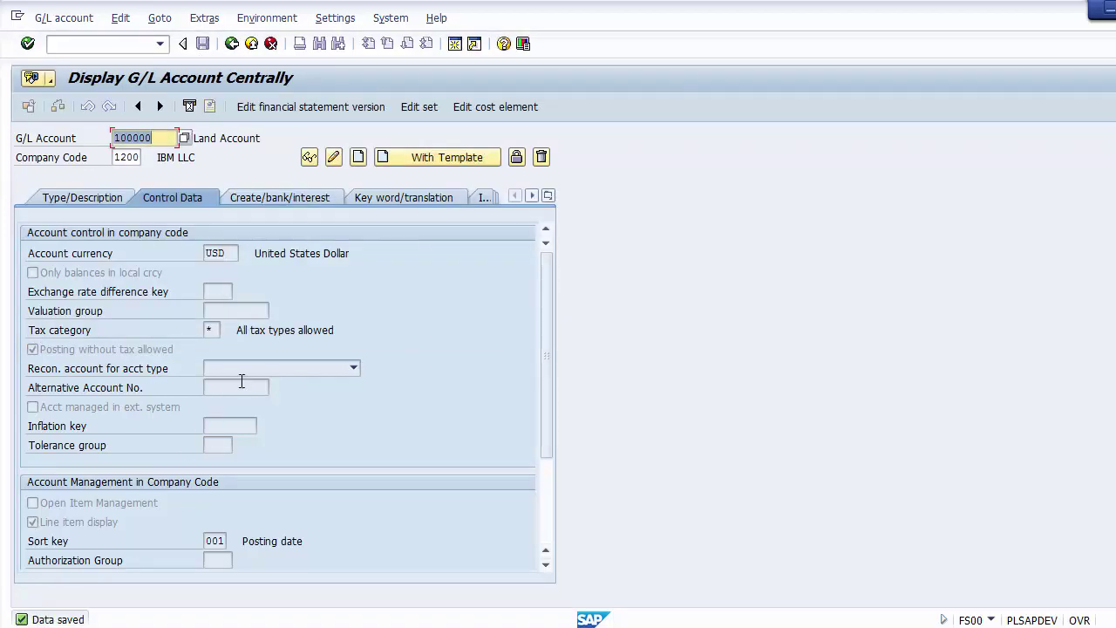
Step: Review the saved tax category, the posting without tax setting and the short text of the land account
click(218, 331)
click(63, 347)
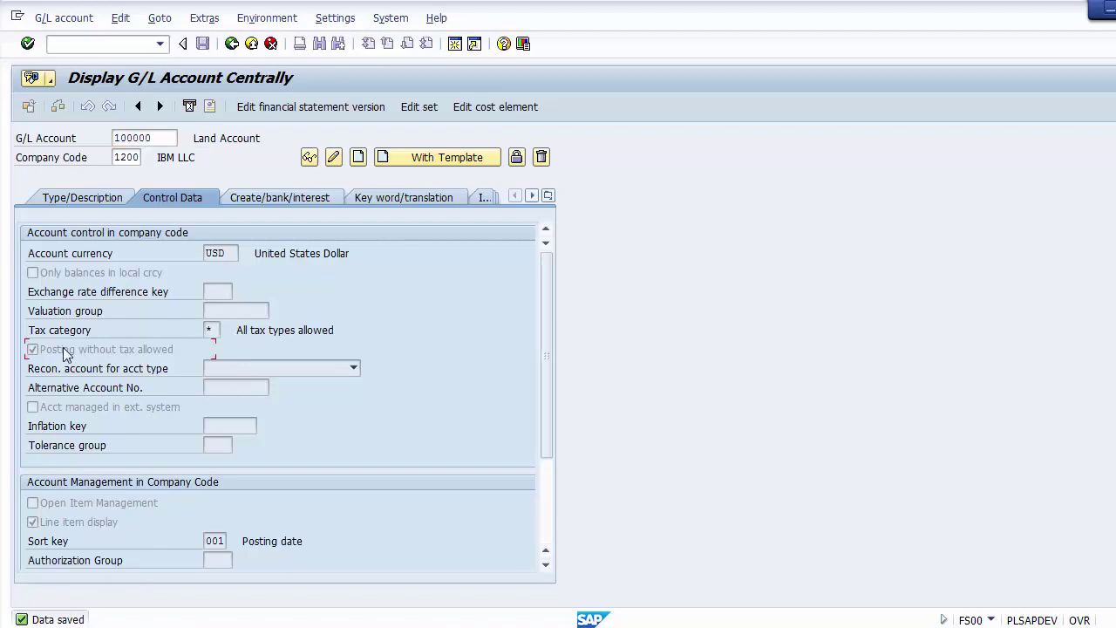
click(87, 202)
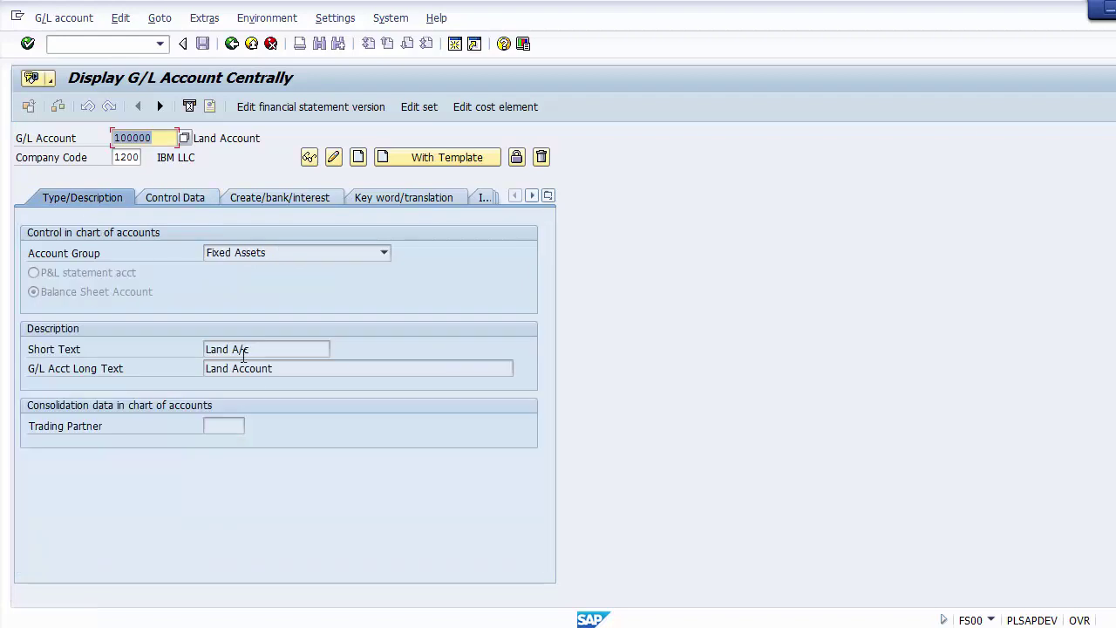
click(253, 348)
drag(254, 348, 194, 345)
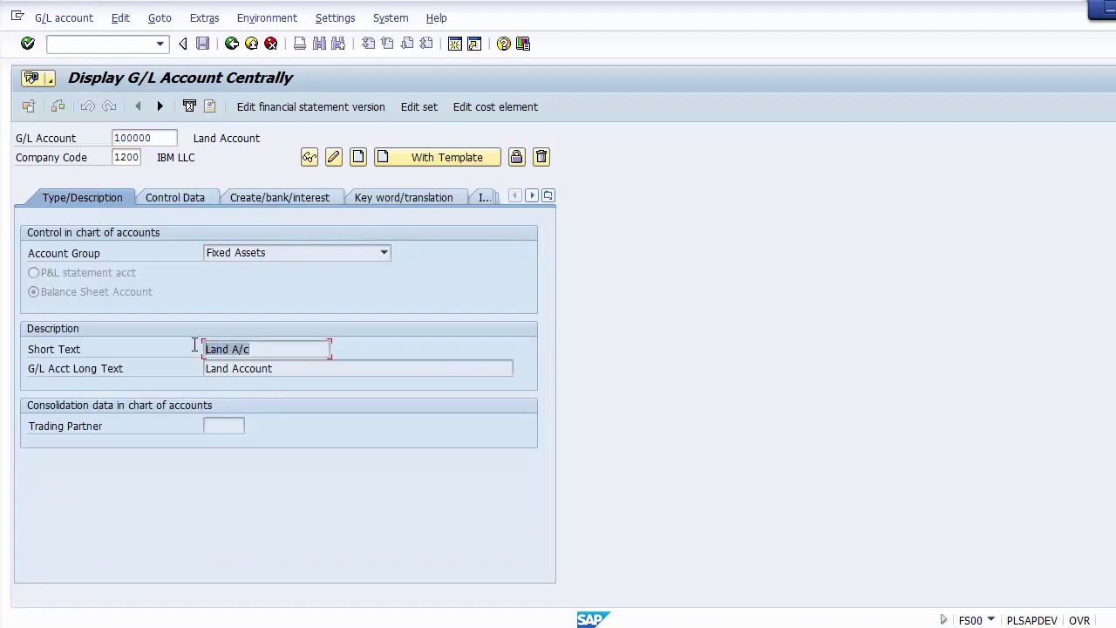
click(271, 350)
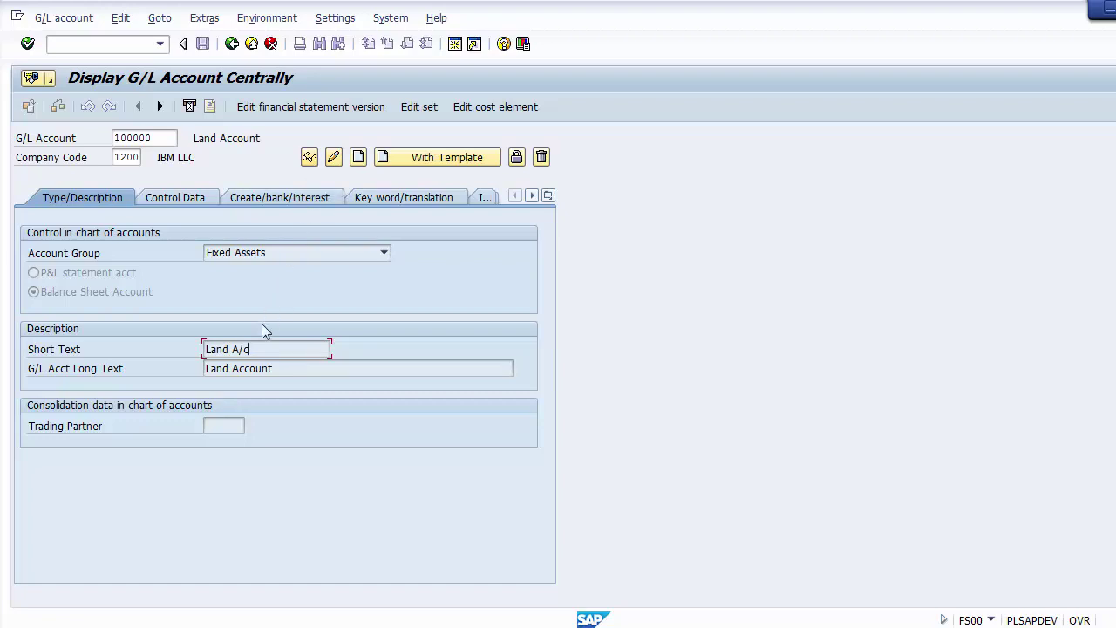
drag(266, 345, 205, 349)
Step: Look up the from and to account numbers of the Cash & Bank group in the OBD4 account group overview
click(232, 44)
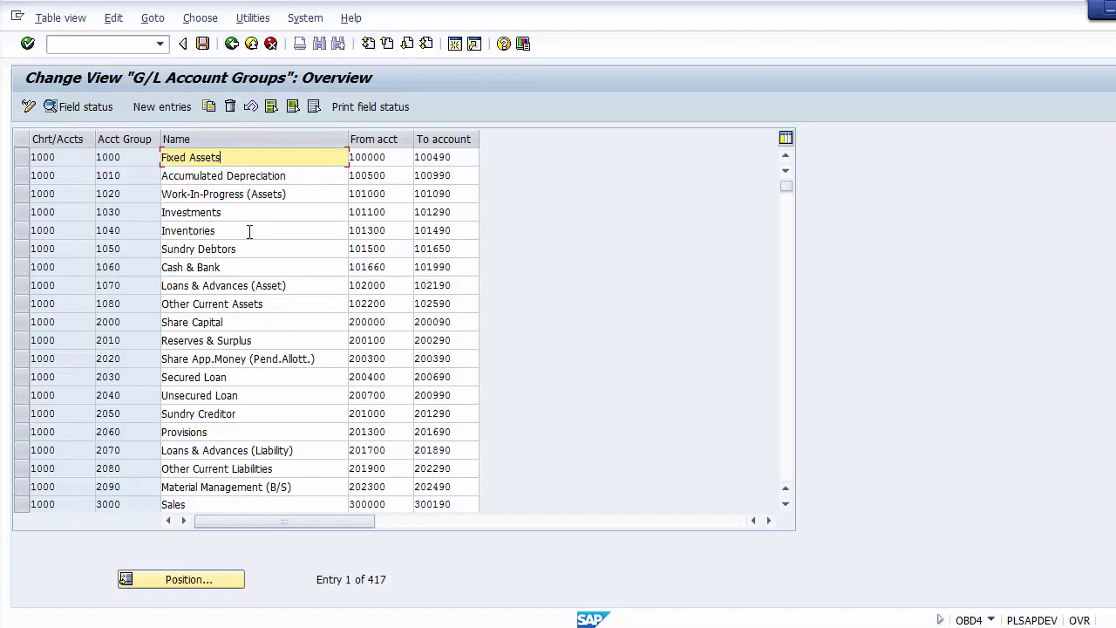
click(250, 266)
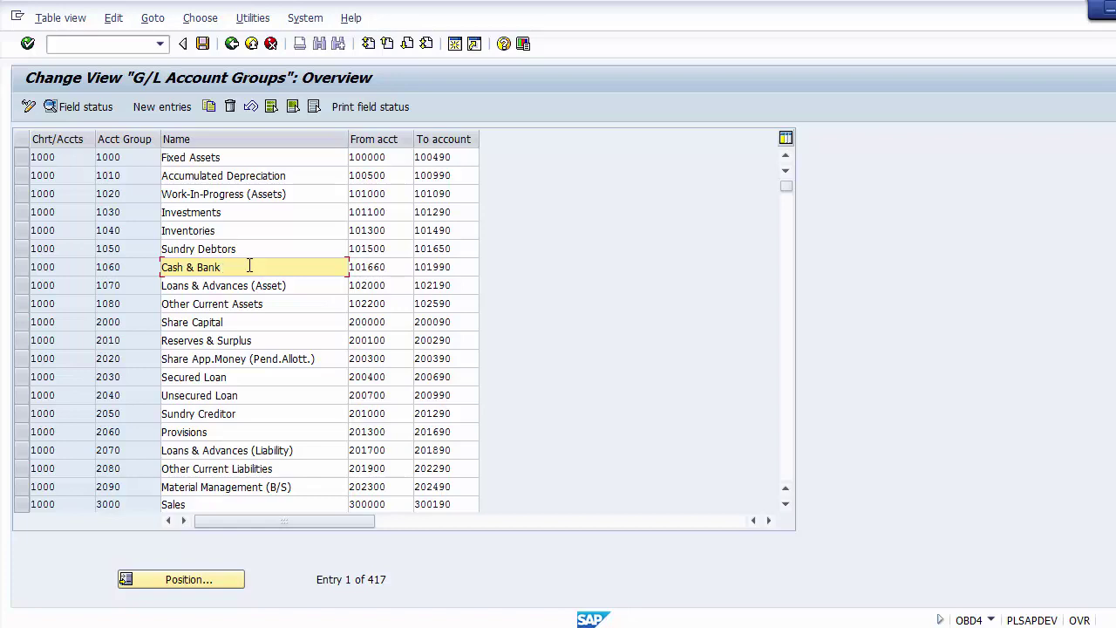
click(395, 268)
key(shift+Left)
key(shift+Left)
key(shift+Left)
key(shift+Left)
key(shift+Left)
key(shift+Left)
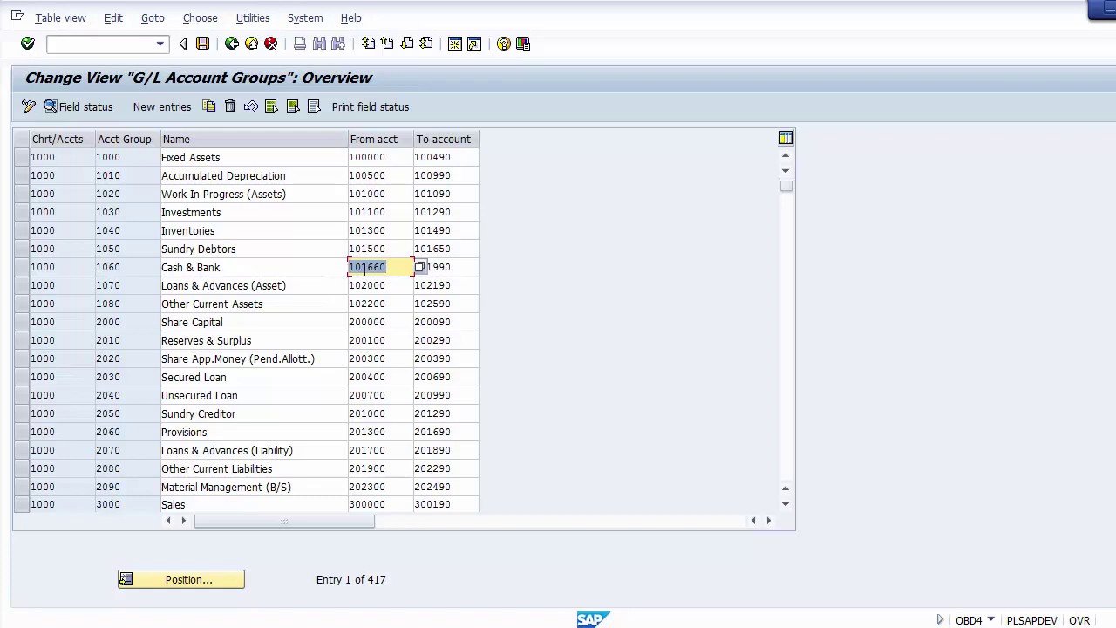
click(462, 267)
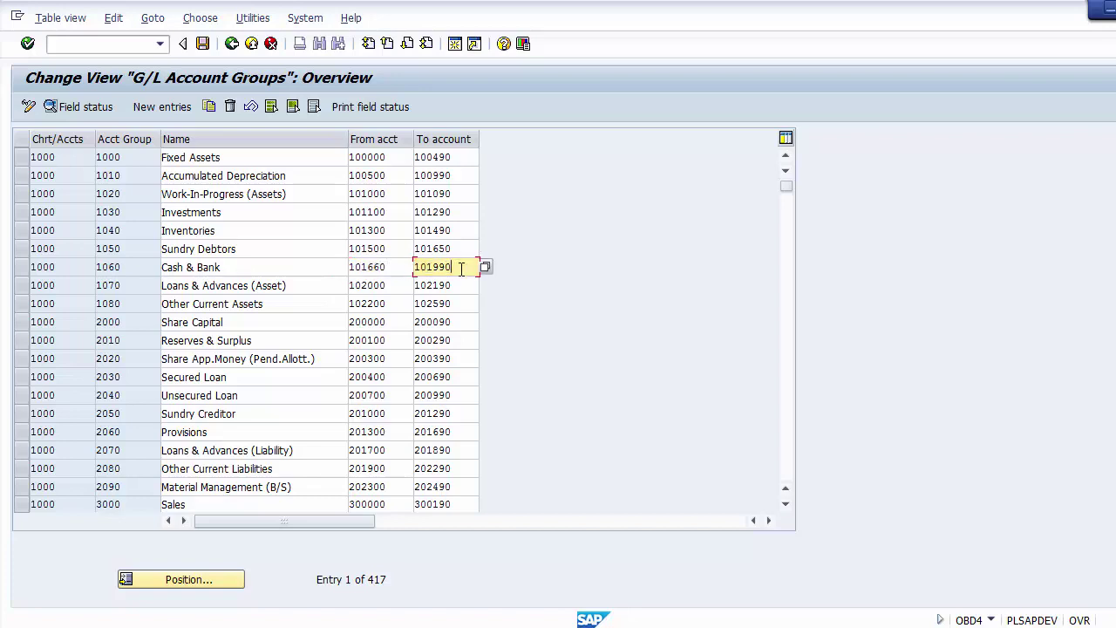
click(393, 269)
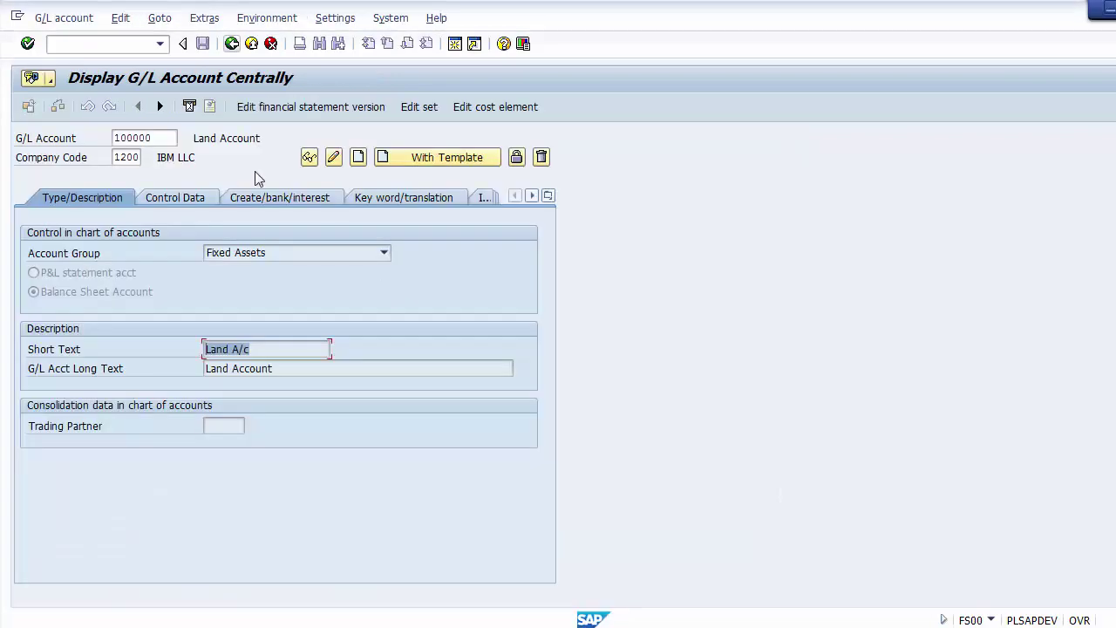
Step: Return to FS00 and start creating G/L account 101660 in company code 1200
click(165, 136)
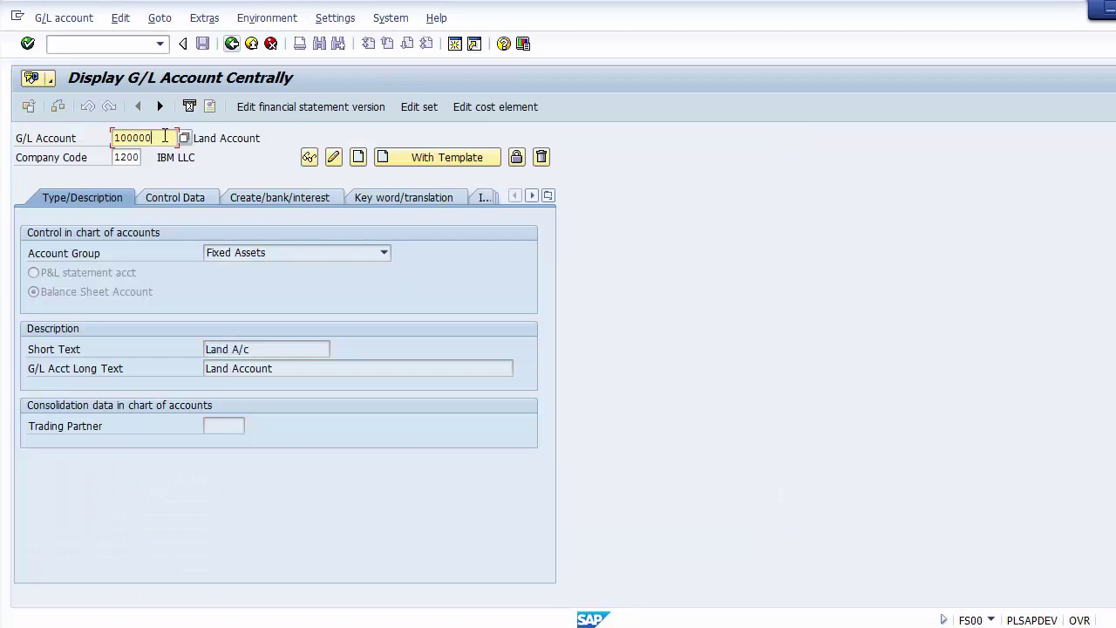
key(BackSpace)
key(BackSpace)
key(BackSpace)
key(BackSpace)
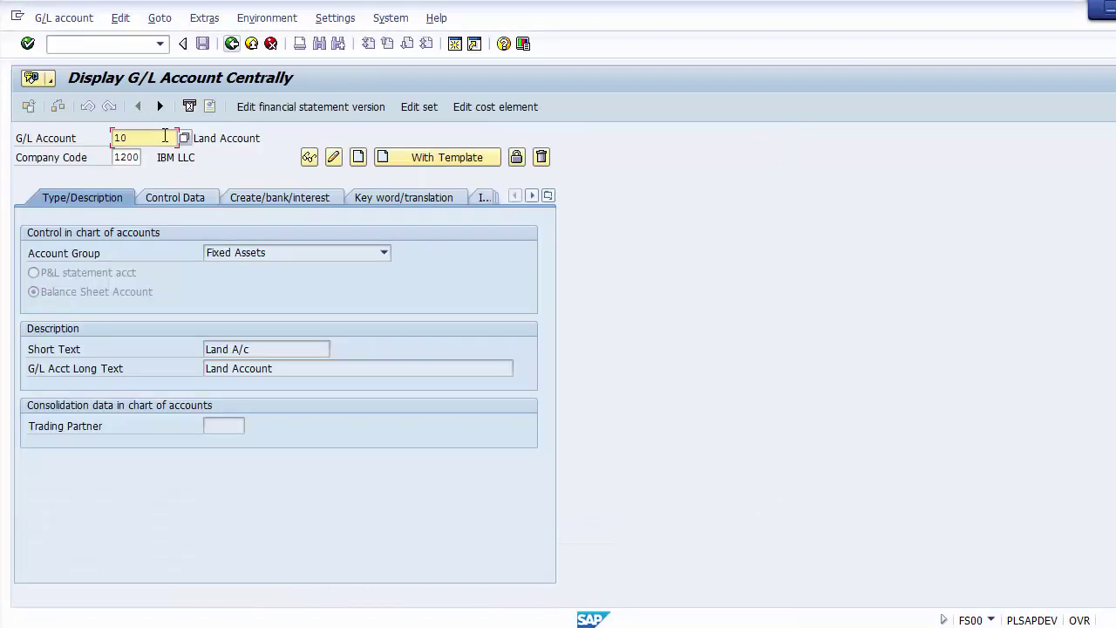
text(101660)
click(127, 156)
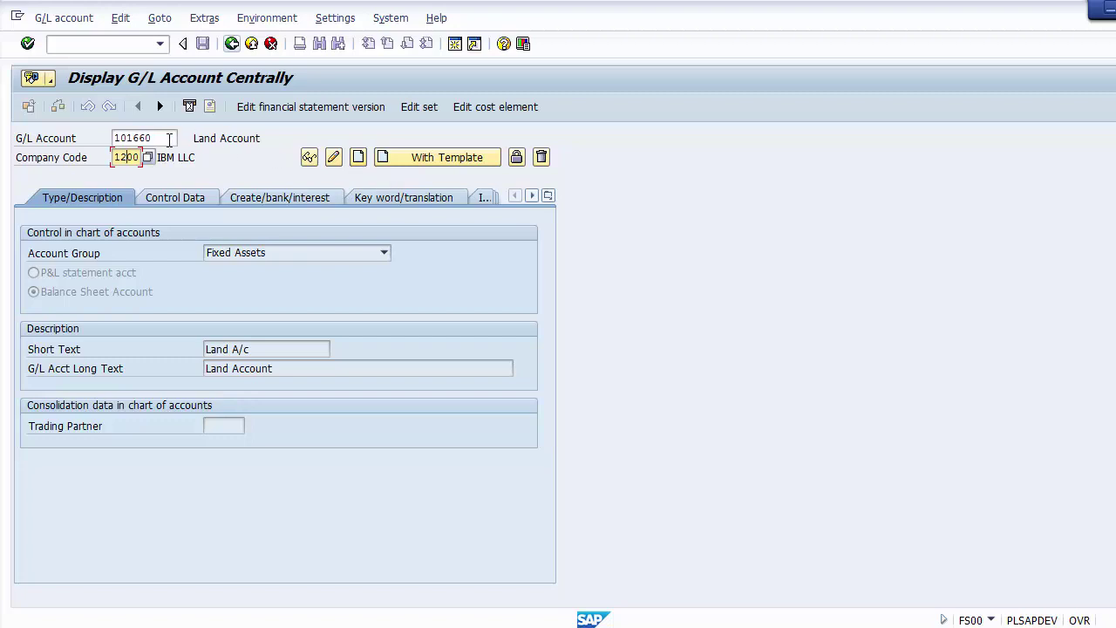
drag(166, 140, 109, 138)
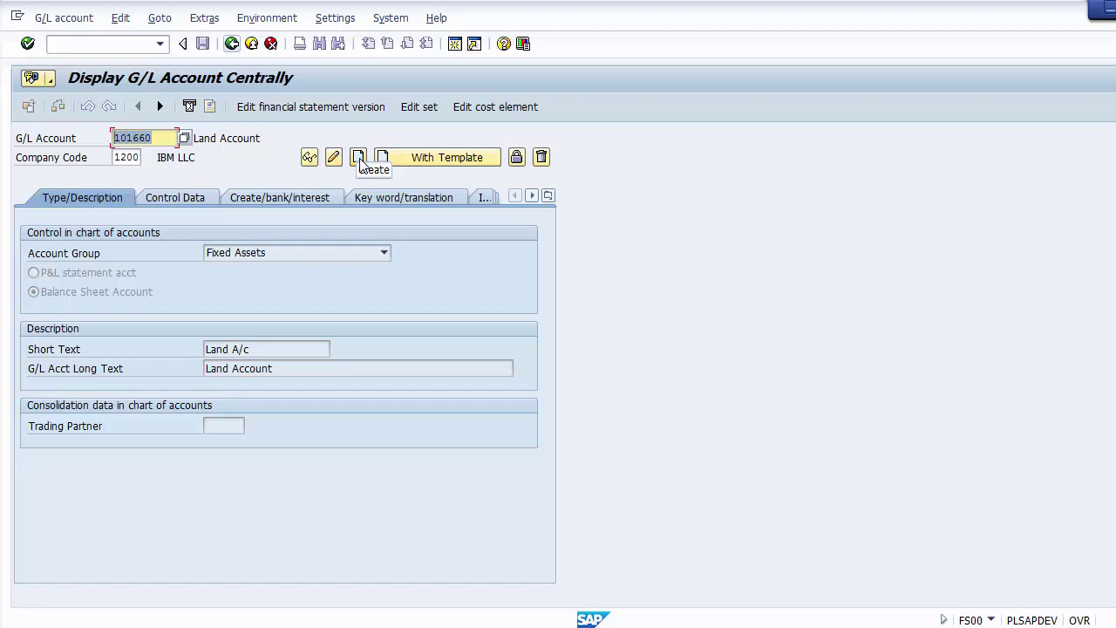
click(358, 159)
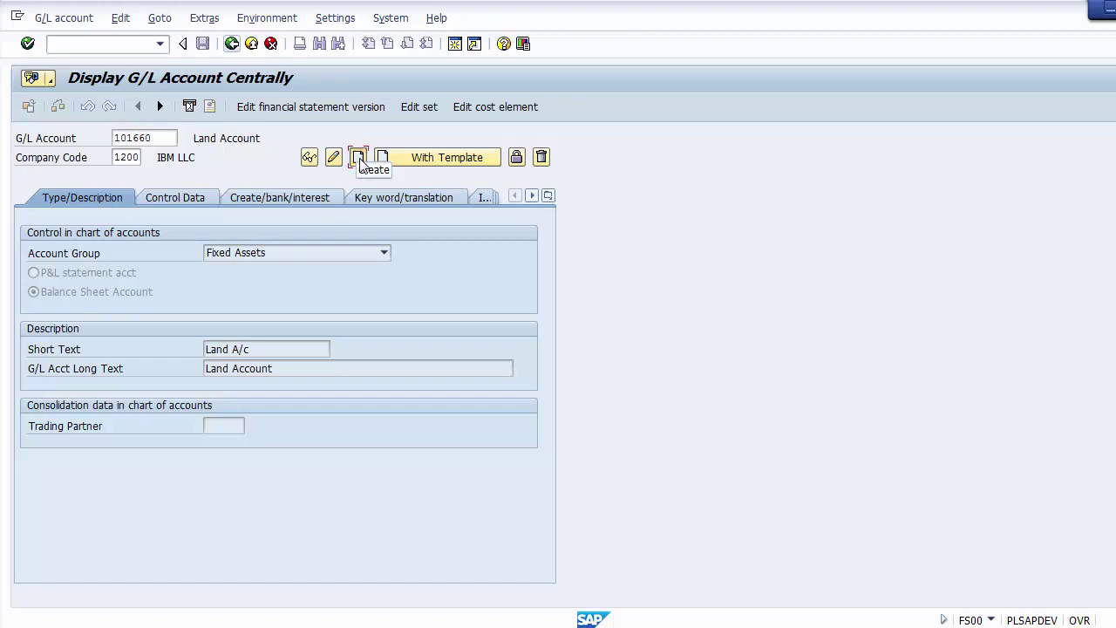
Step: Assign the Cash & Bank account group and balance sheet account type, keeping "Cash Account" as the short and long text
click(271, 257)
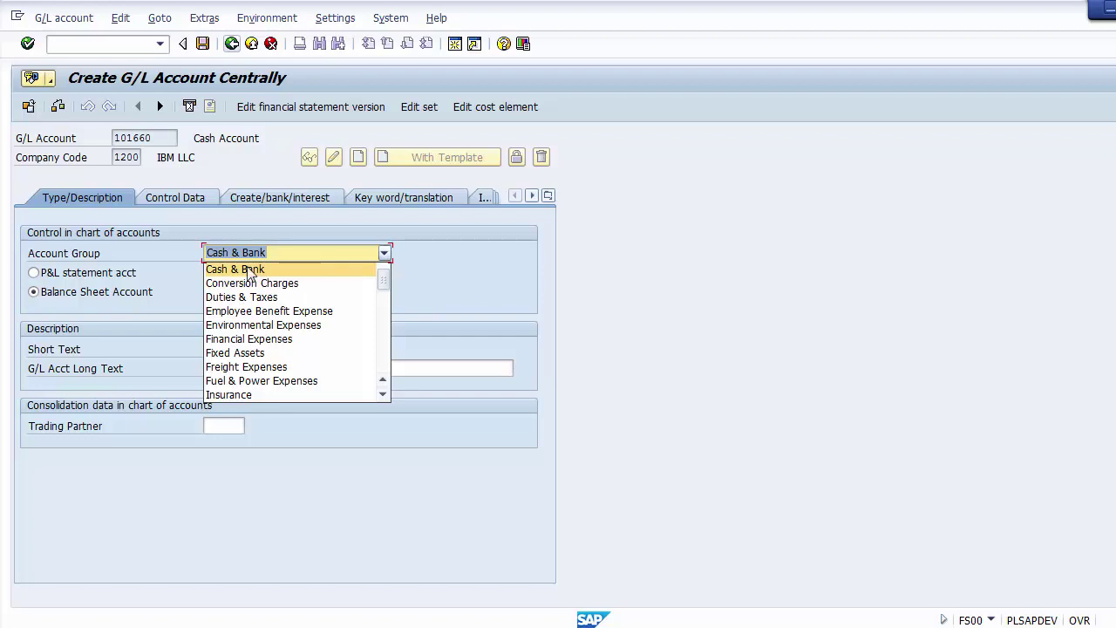
click(248, 268)
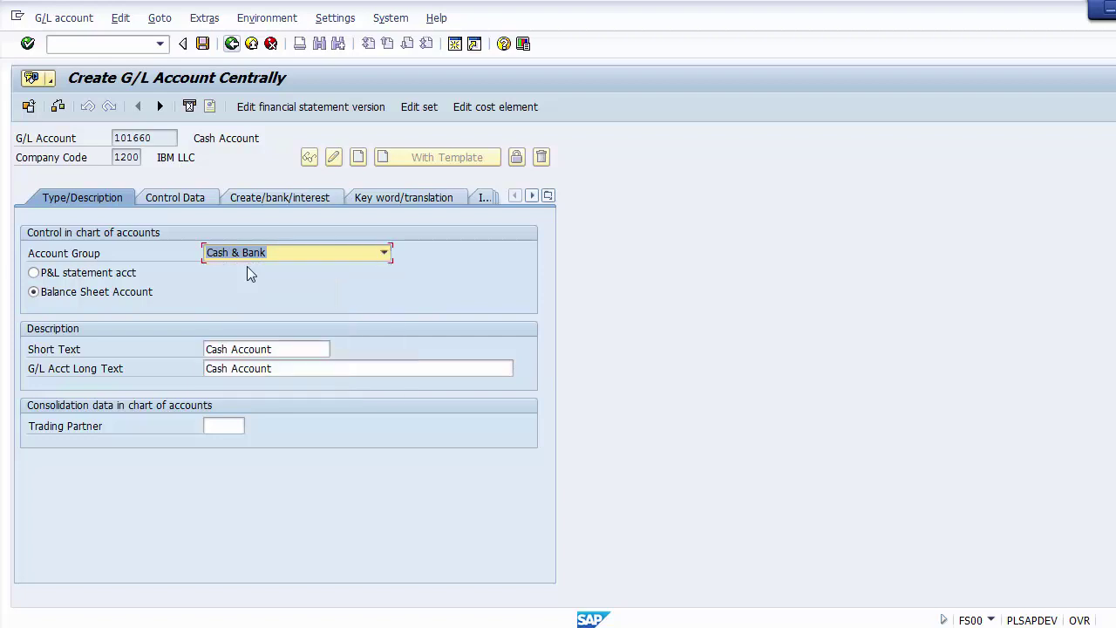
click(120, 298)
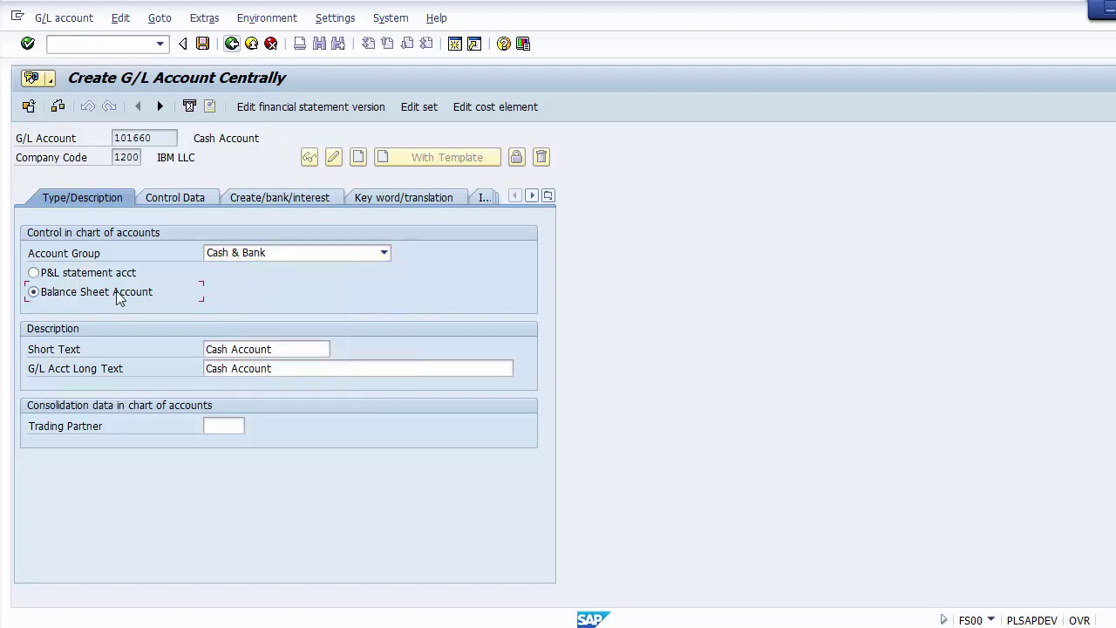
click(307, 352)
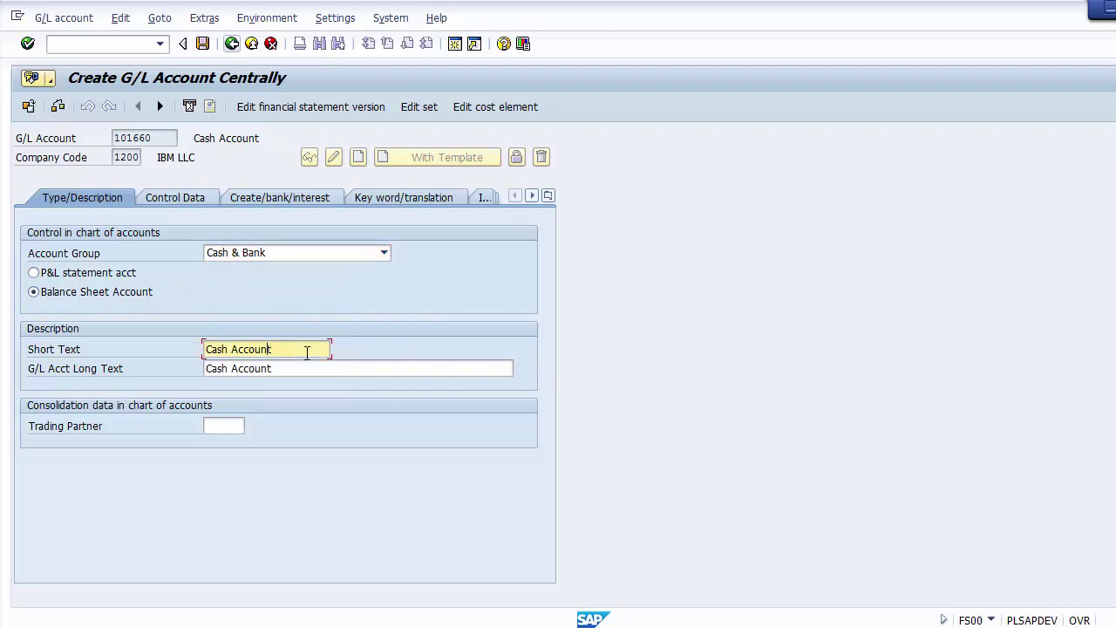
key(Right)
click(292, 367)
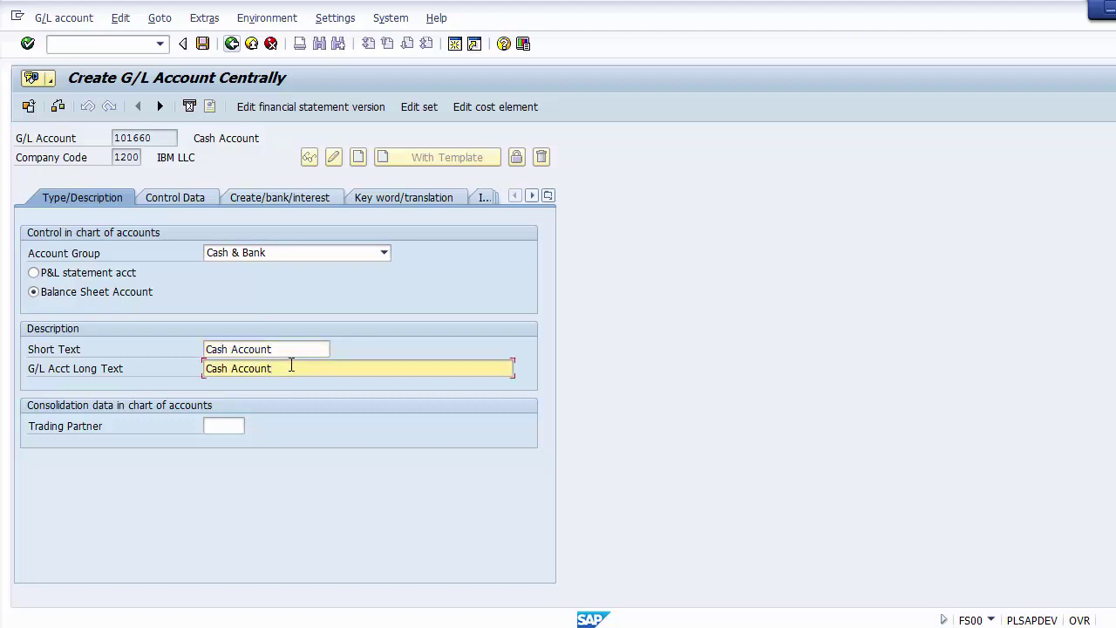
Step: Activate line item display for cash account 101660 and set its sort key to 001
click(175, 196)
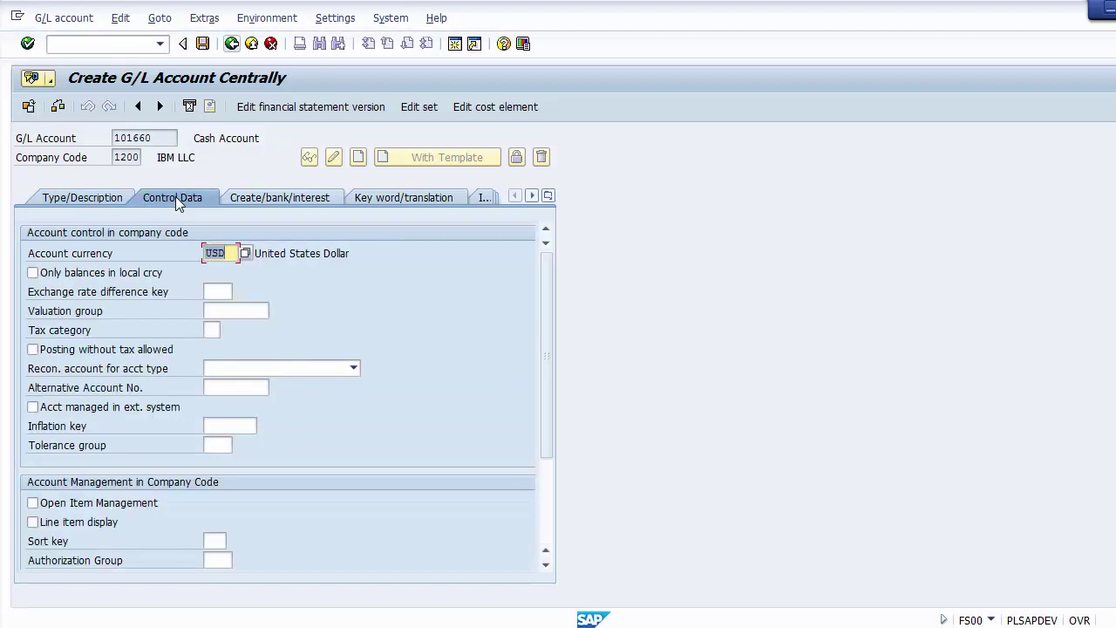
click(100, 522)
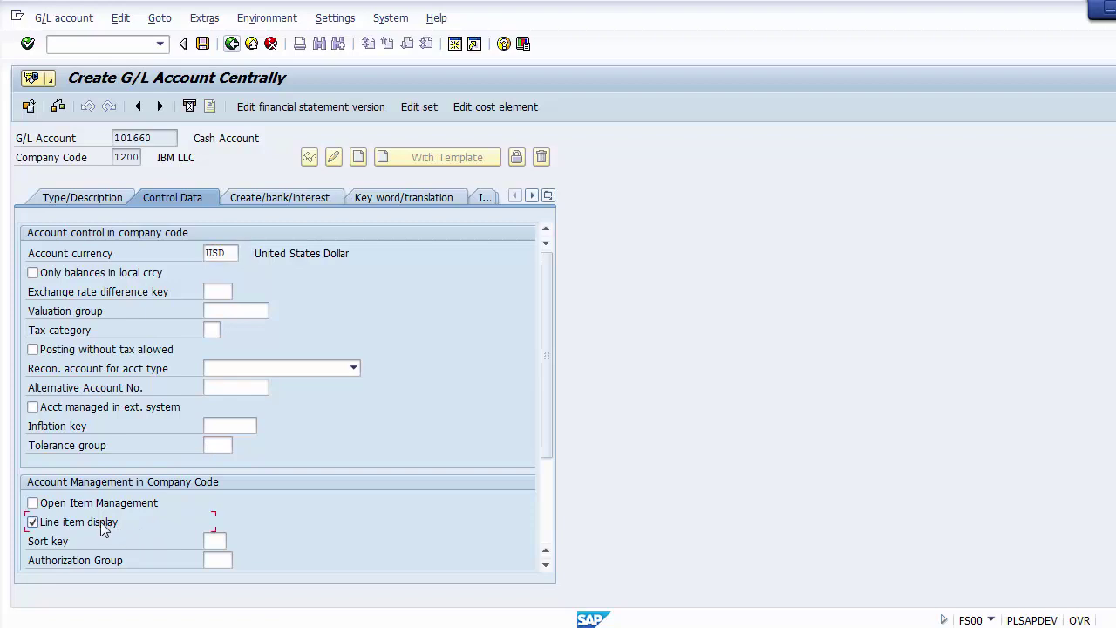
click(214, 539)
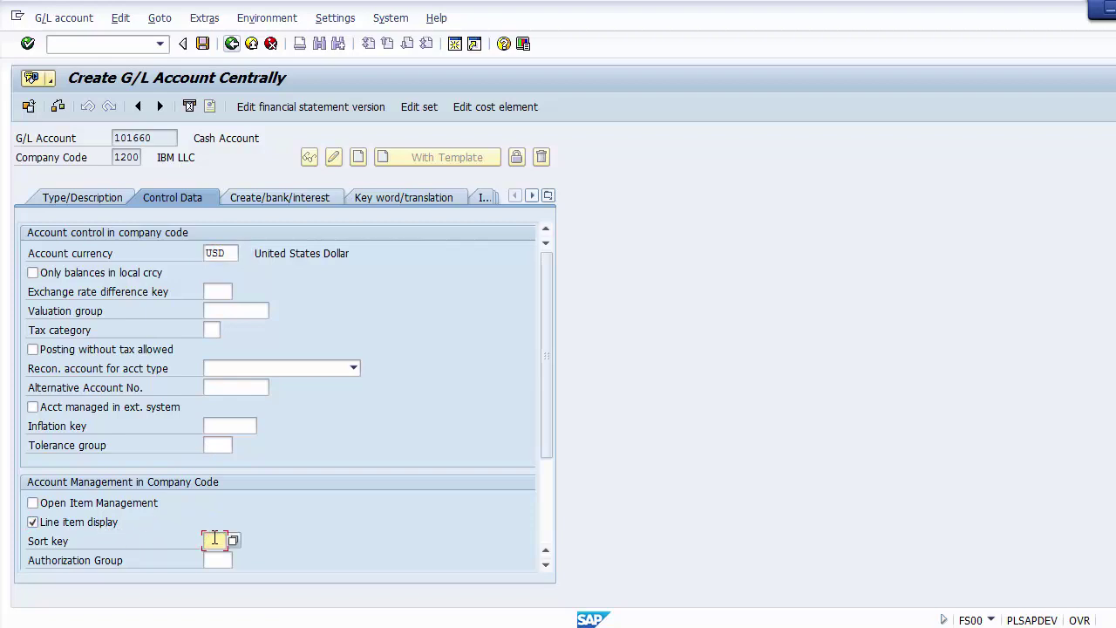
text(001)
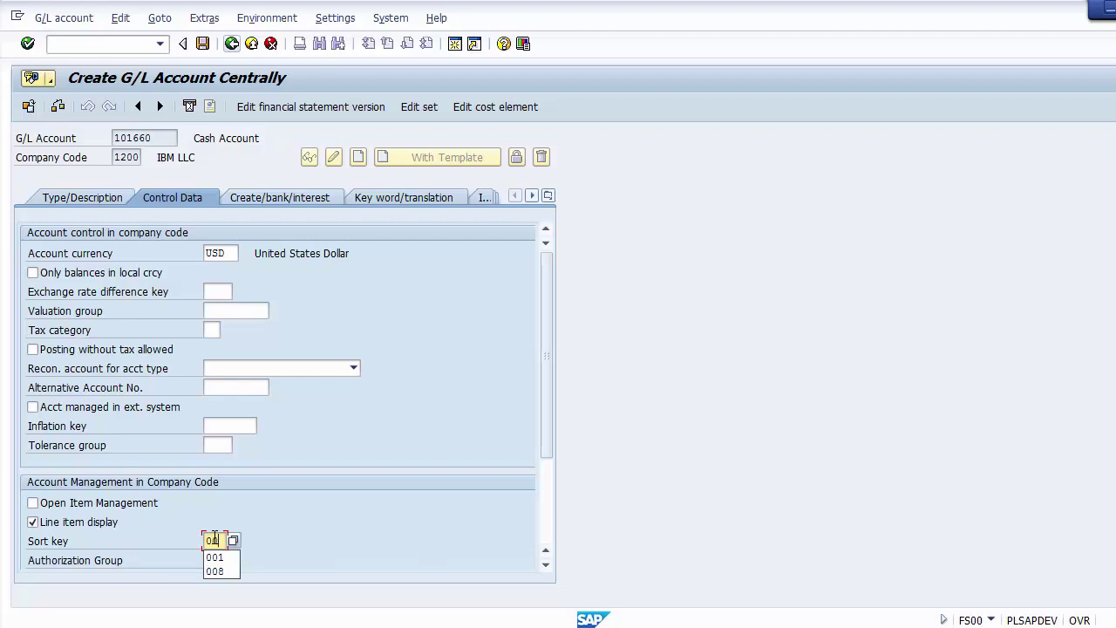
click(364, 446)
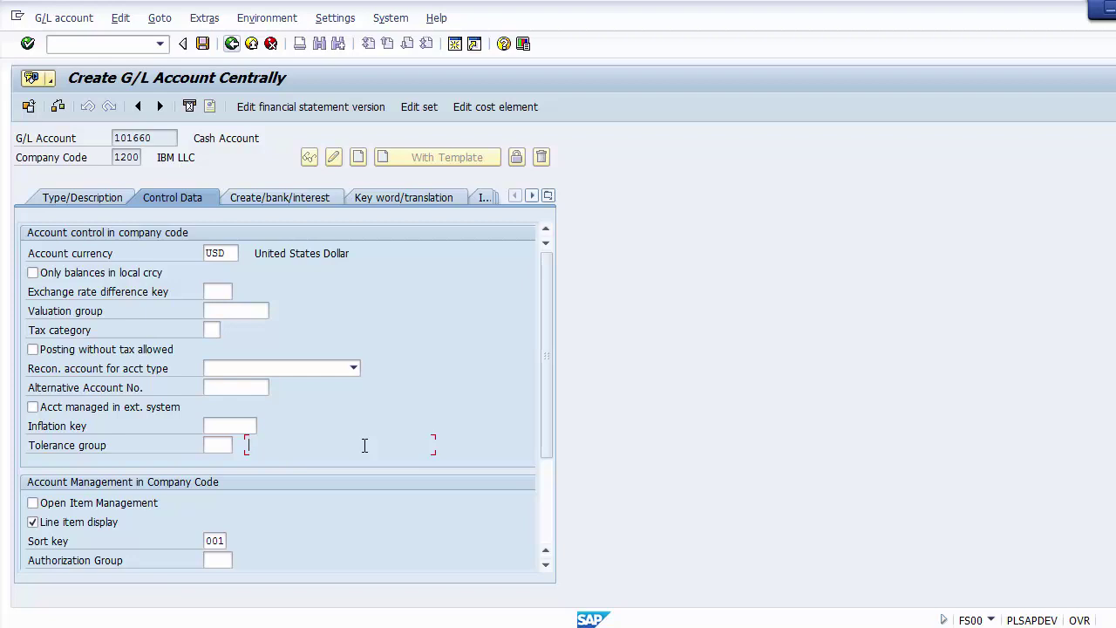
Step: Assign field status group G001 to the cash account and save it, accepting the warning messages
click(278, 197)
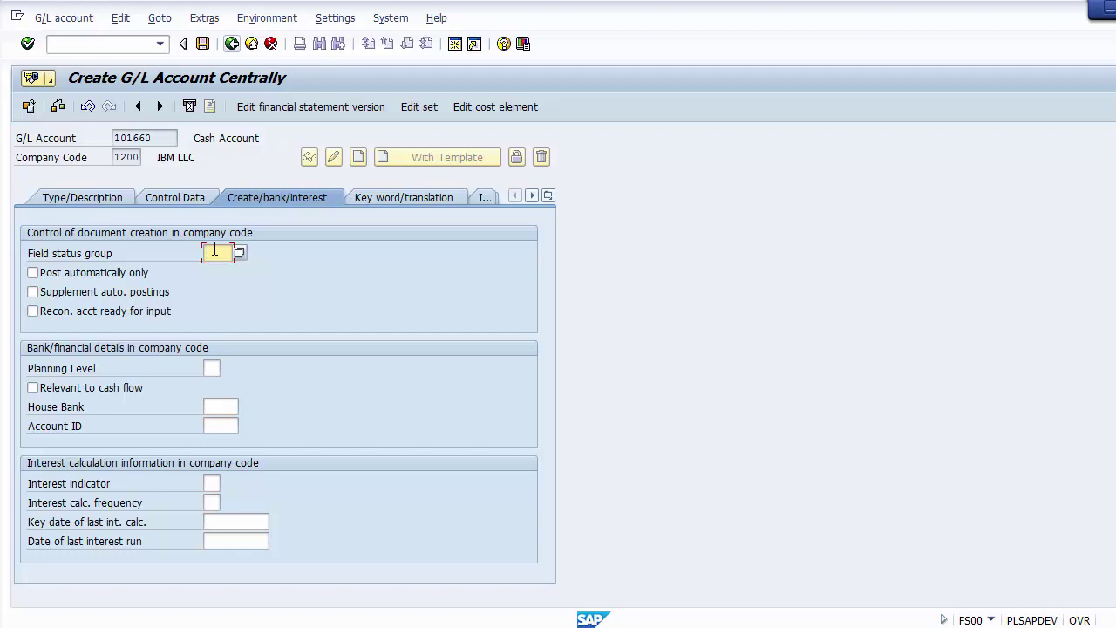
text(g001)
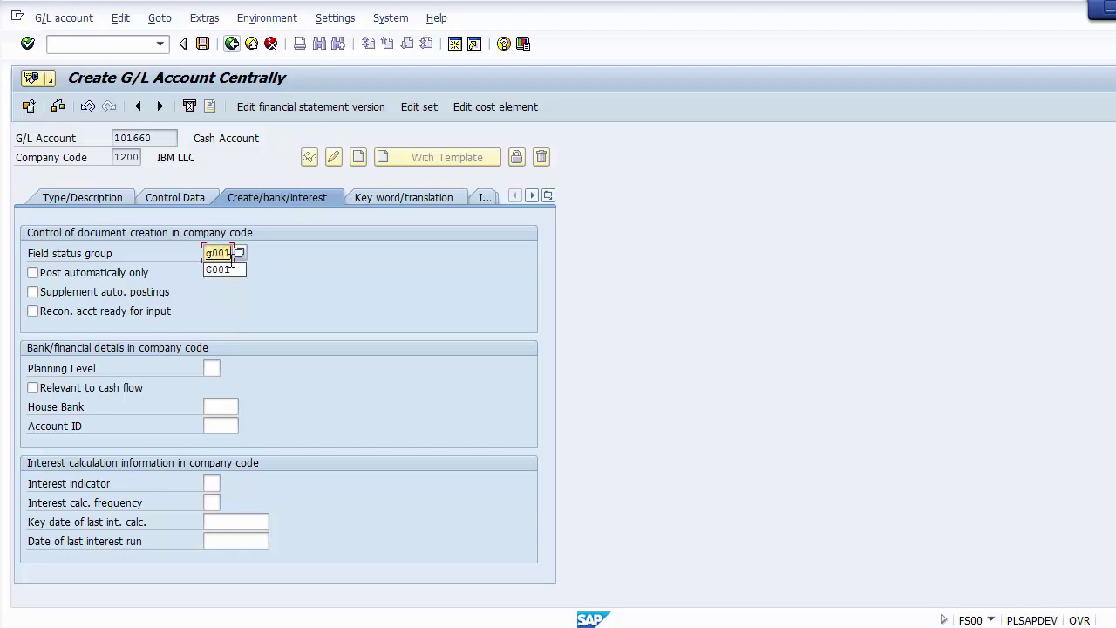
click(320, 311)
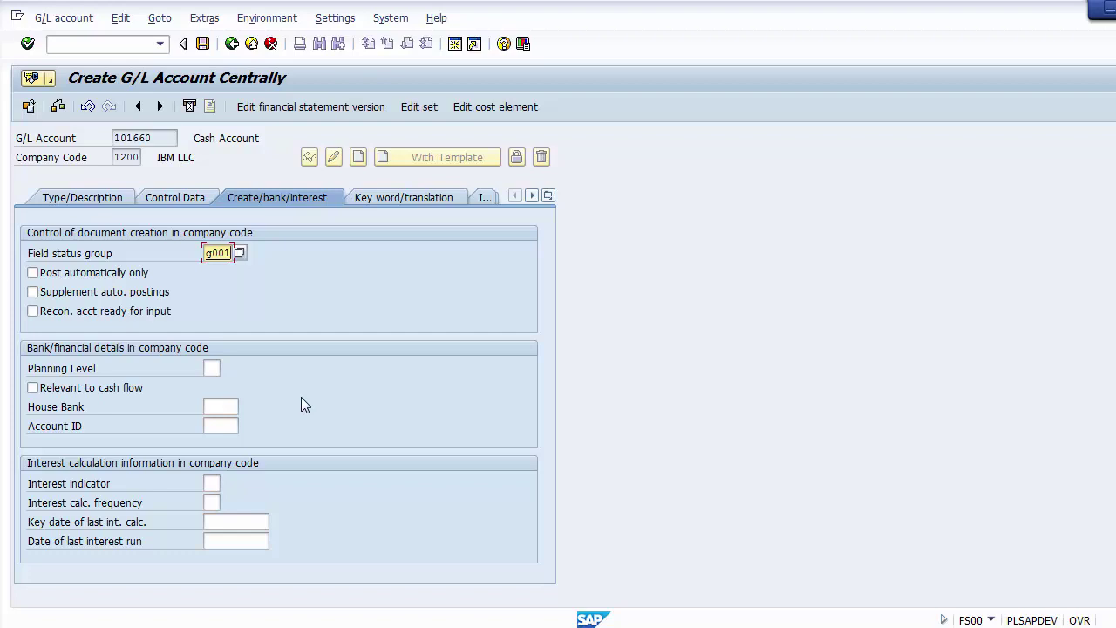
click(202, 44)
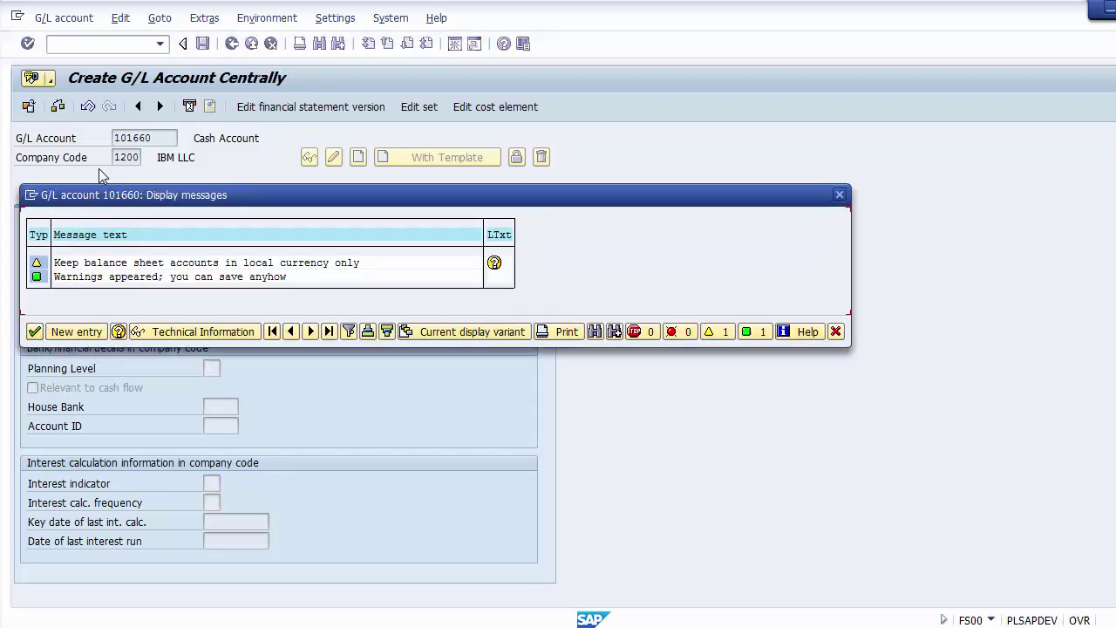
click(36, 333)
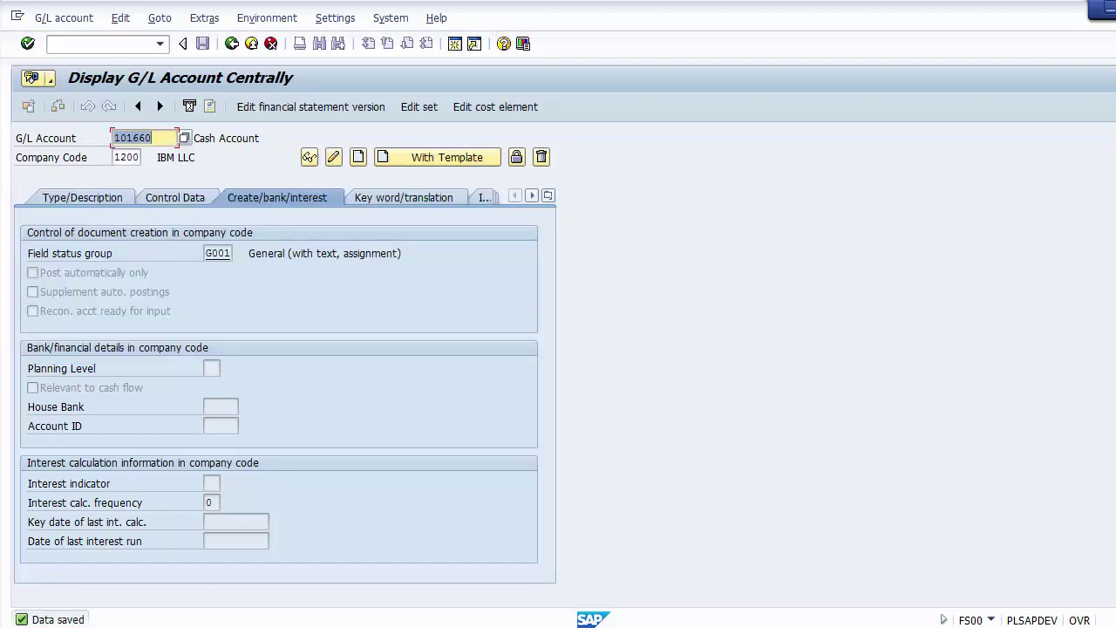
Step: Review the saved account's type and description, and look through the list of G/L accounts existing in company code 1200
click(82, 199)
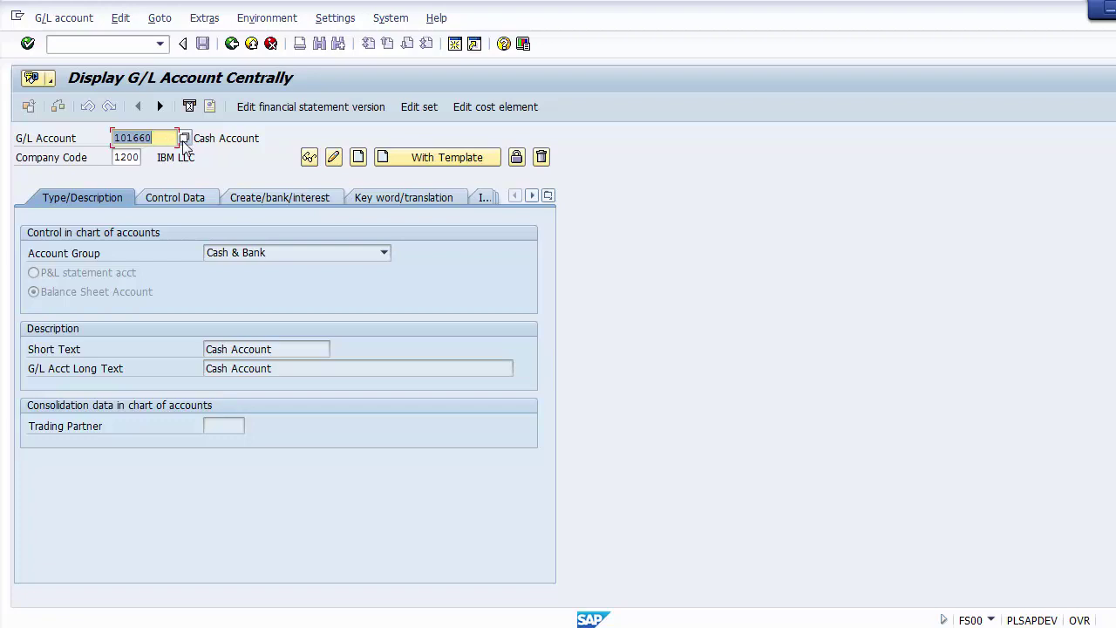
click(183, 138)
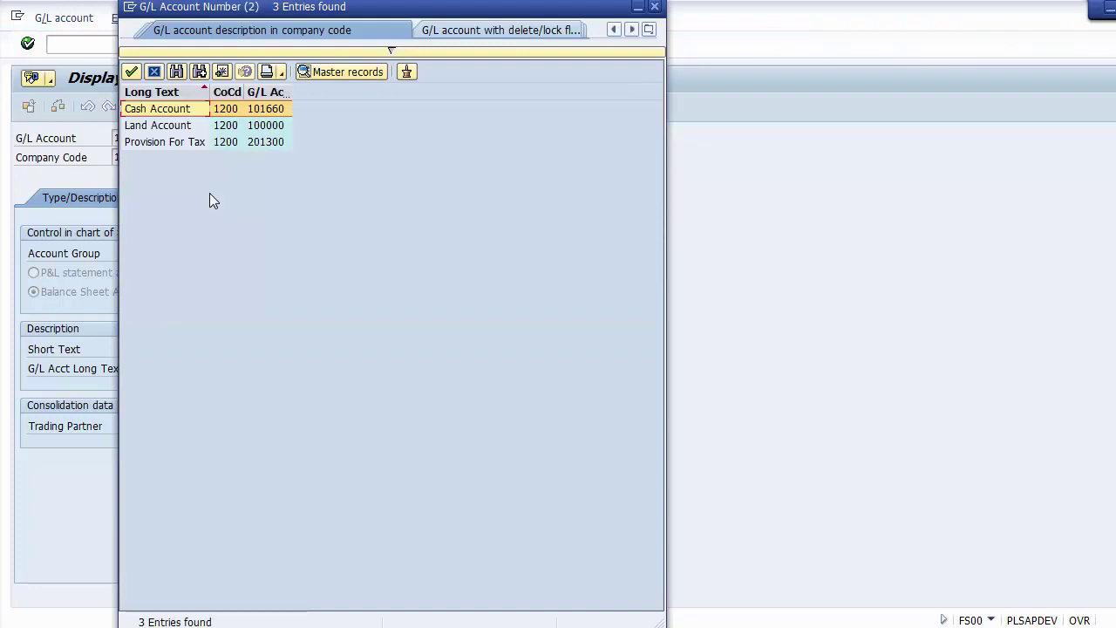
key(Down)
key(Up)
key(Down)
key(Down)
key(Up)
key(Up)
key(Down)
key(Down)
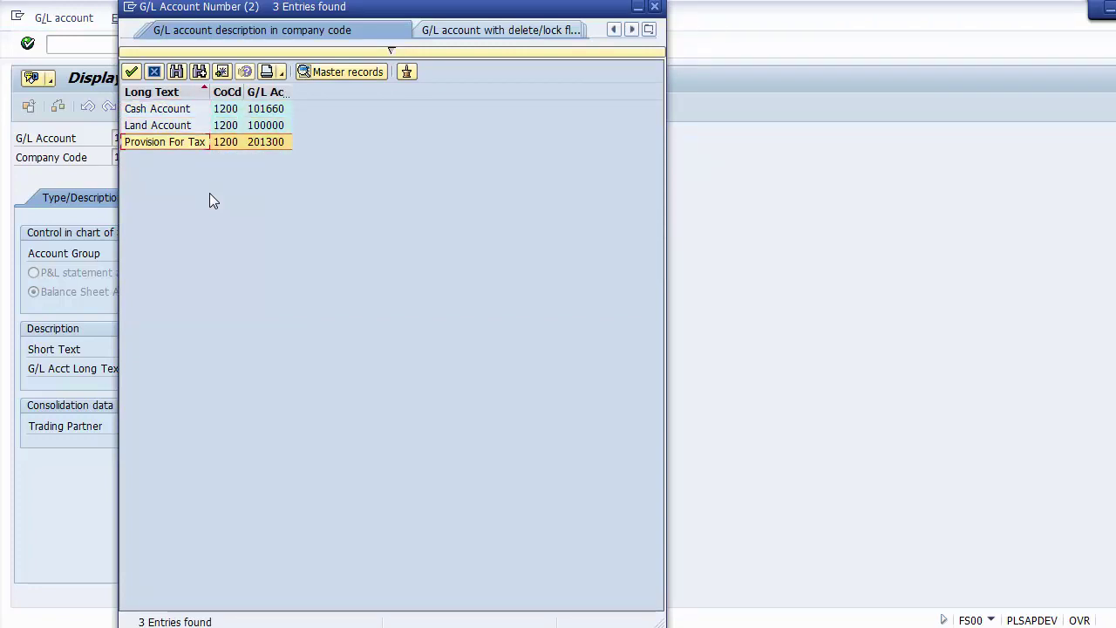
key(Up)
key(Up)
key(Down)
key(Down)
key(Up)
key(Up)
key(Down)
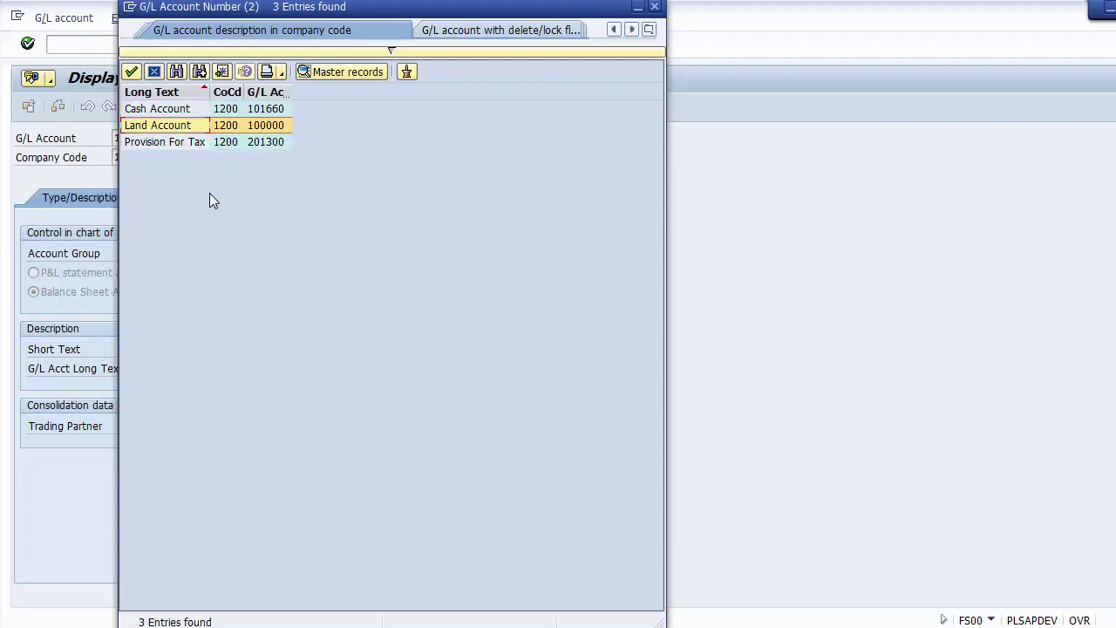
key(Down)
key(Up)
key(Up)
key(Down)
key(Up)
key(Down)
key(Down)
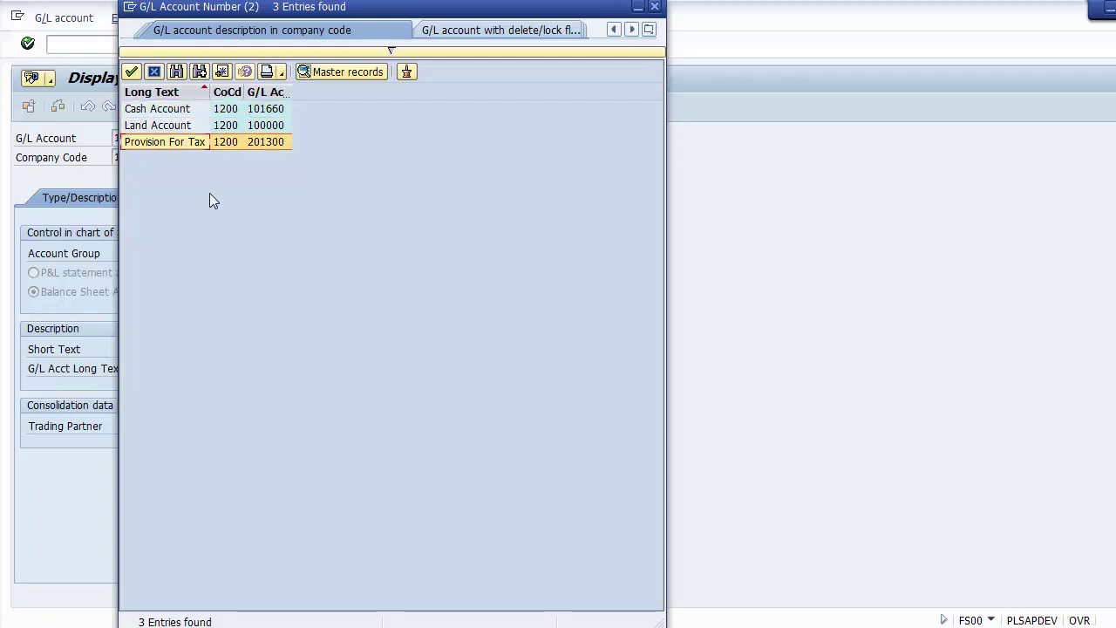
key(Up)
key(Up)
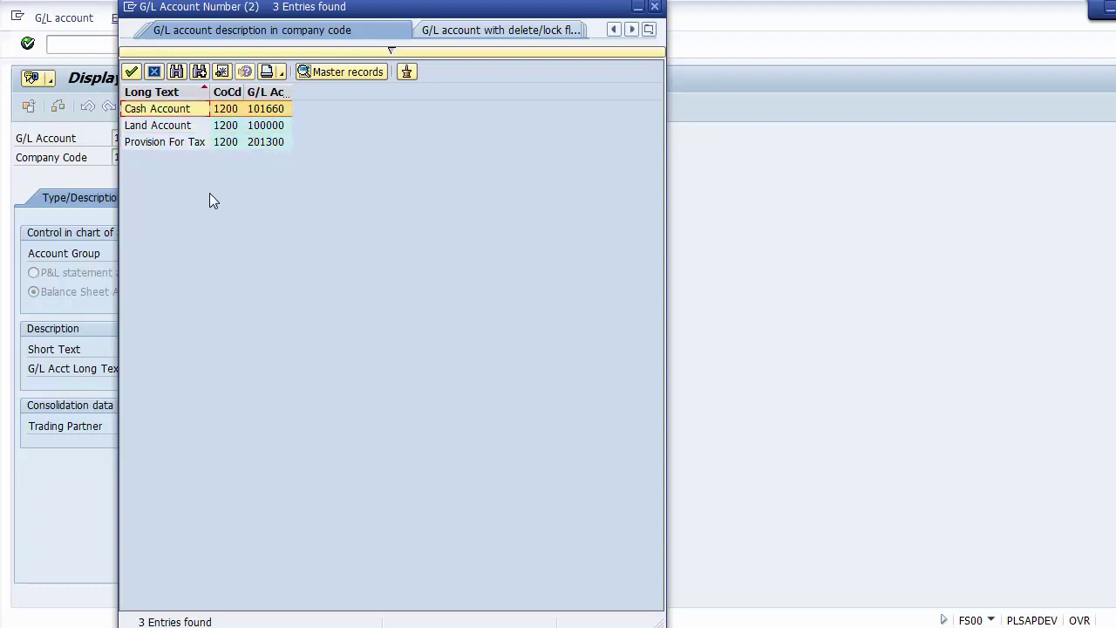
key(Down)
key(Down)
key(Up)
key(Up)
key(Down)
key(Down)
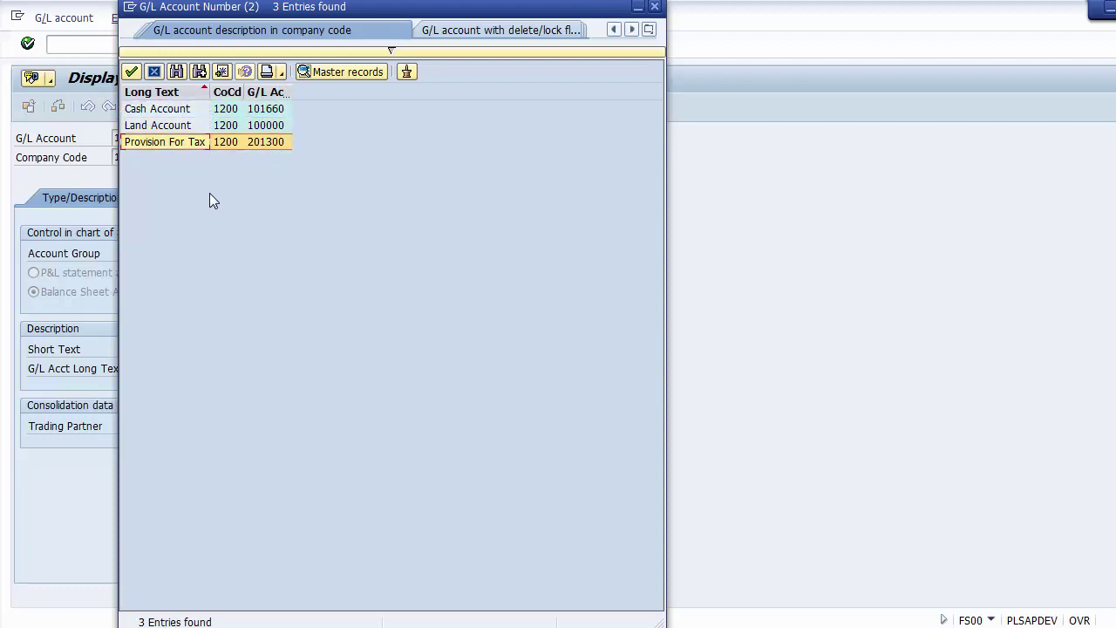
click(154, 73)
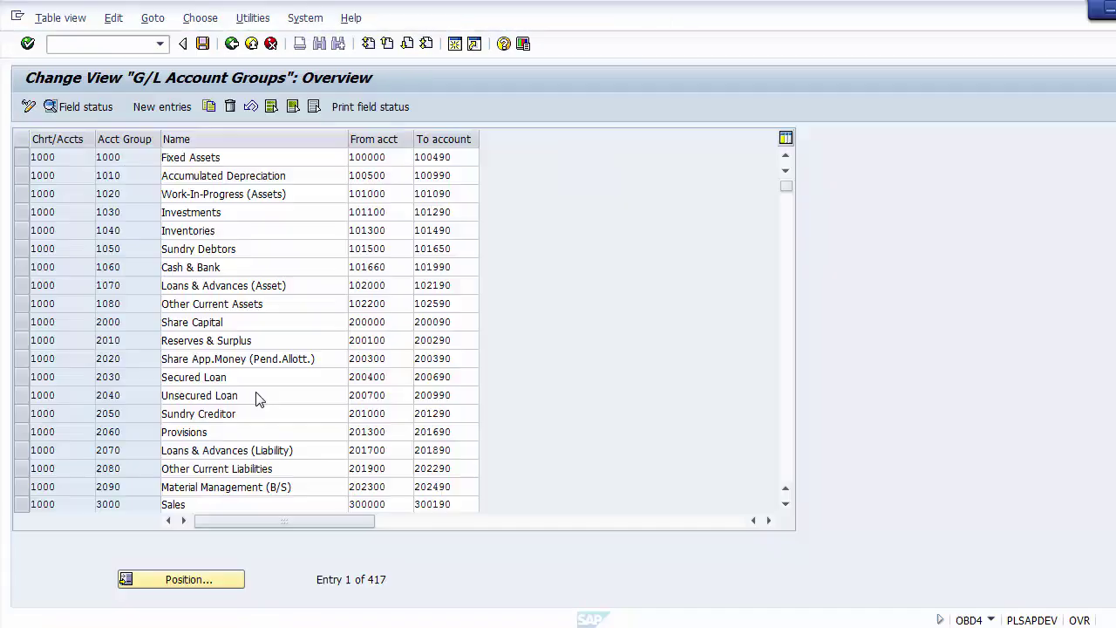
Step: Look up the from and to account numbers of the Sales group in the OBD4 account group overview
click(785, 504)
click(785, 504)
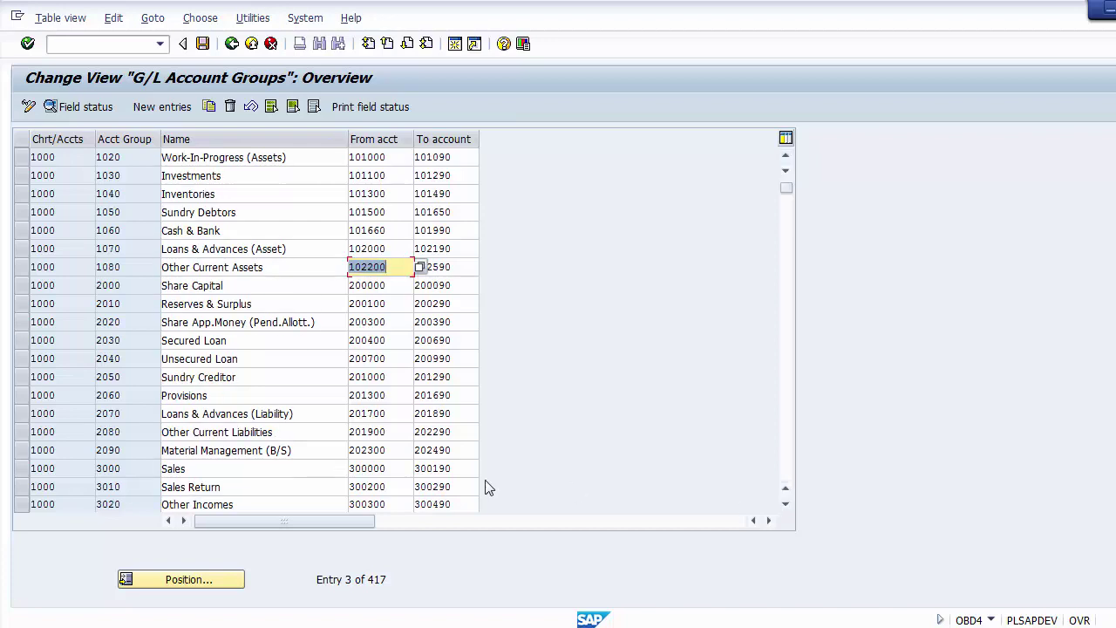
click(260, 468)
click(260, 468)
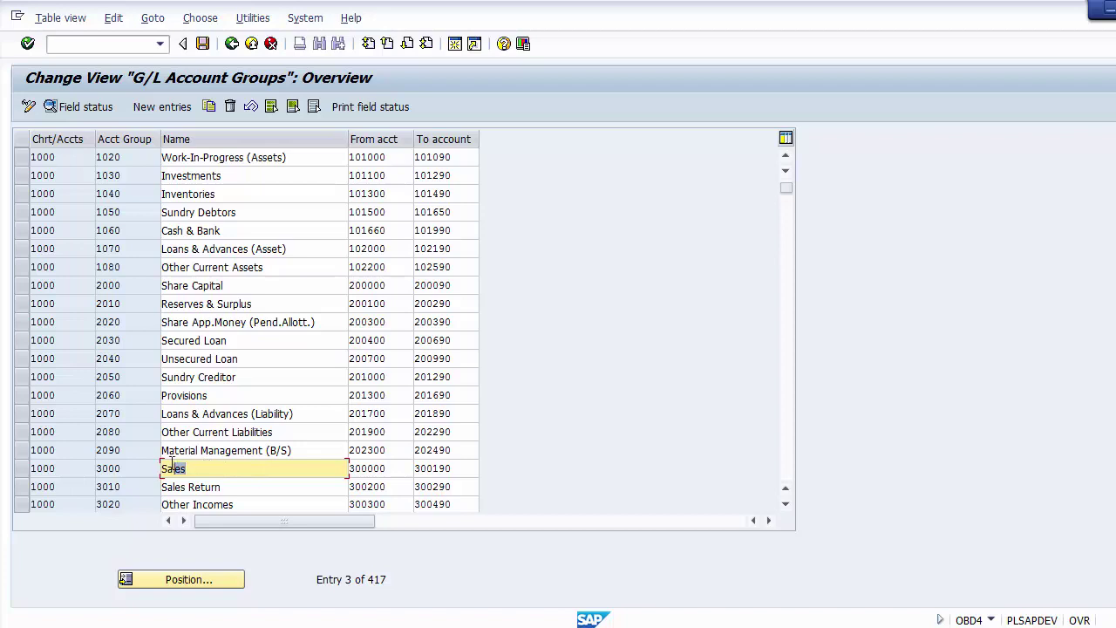
drag(172, 469, 157, 469)
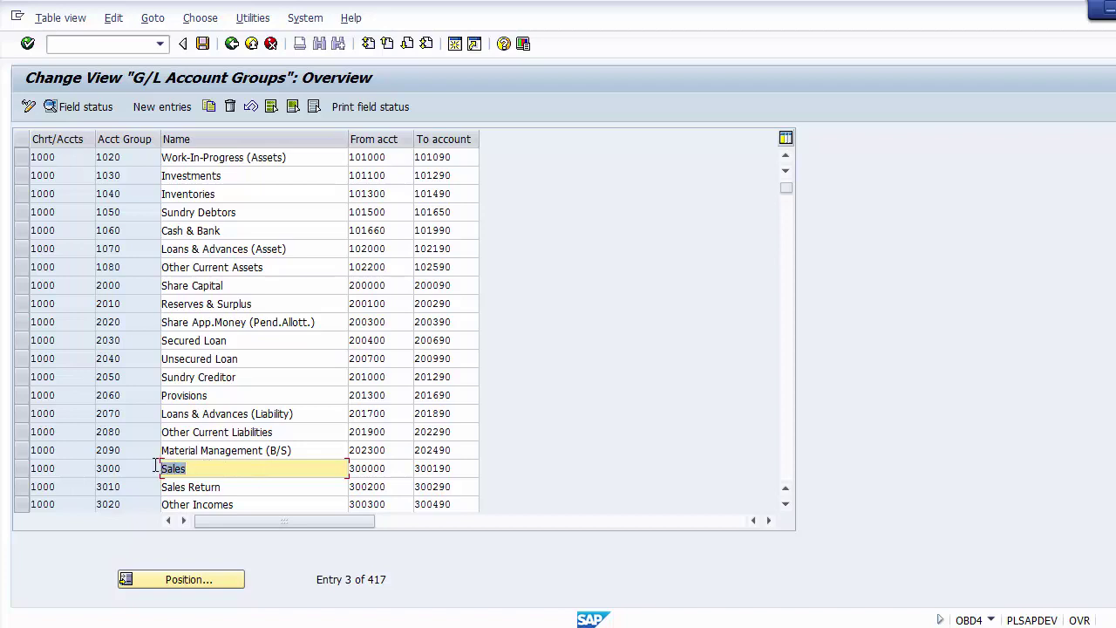
click(407, 471)
click(331, 473)
click(401, 471)
click(455, 471)
click(407, 471)
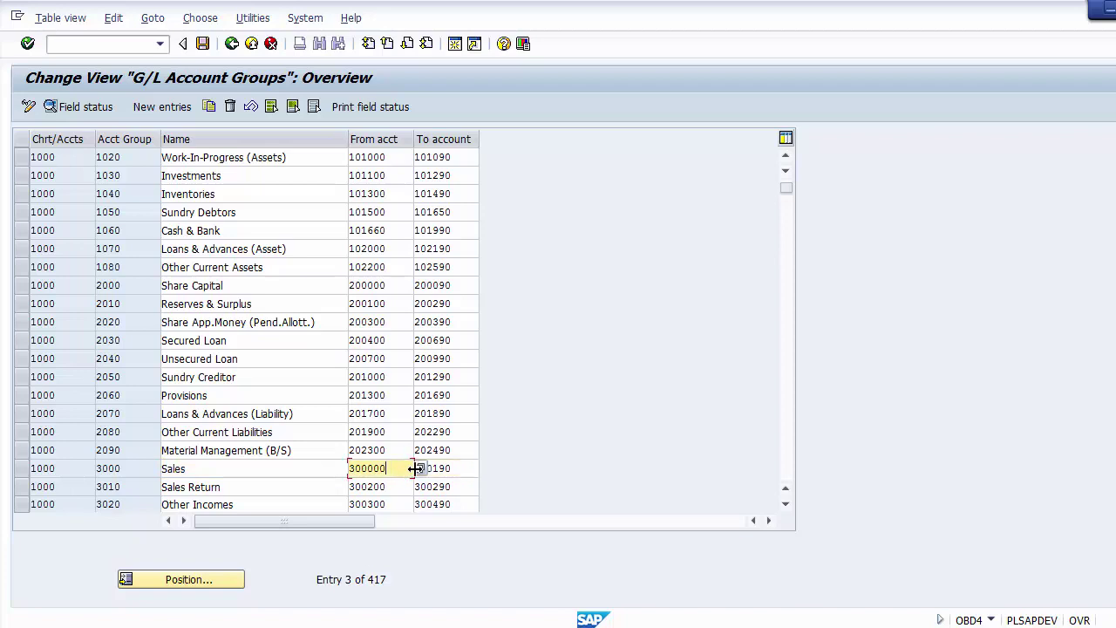
click(473, 469)
click(397, 470)
click(464, 468)
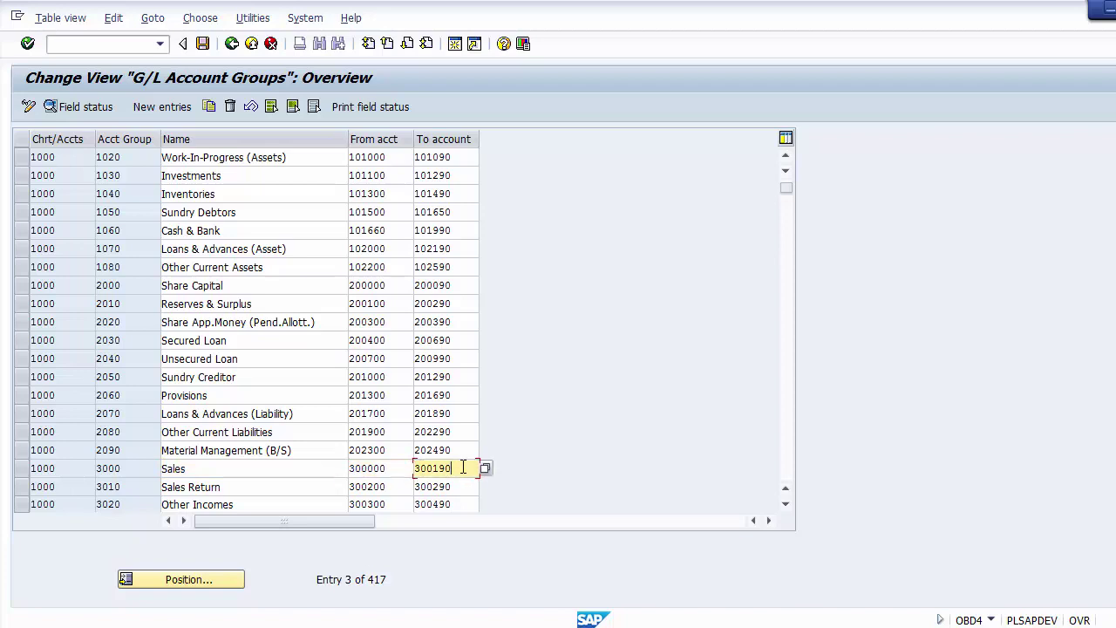
click(410, 468)
click(459, 465)
click(401, 468)
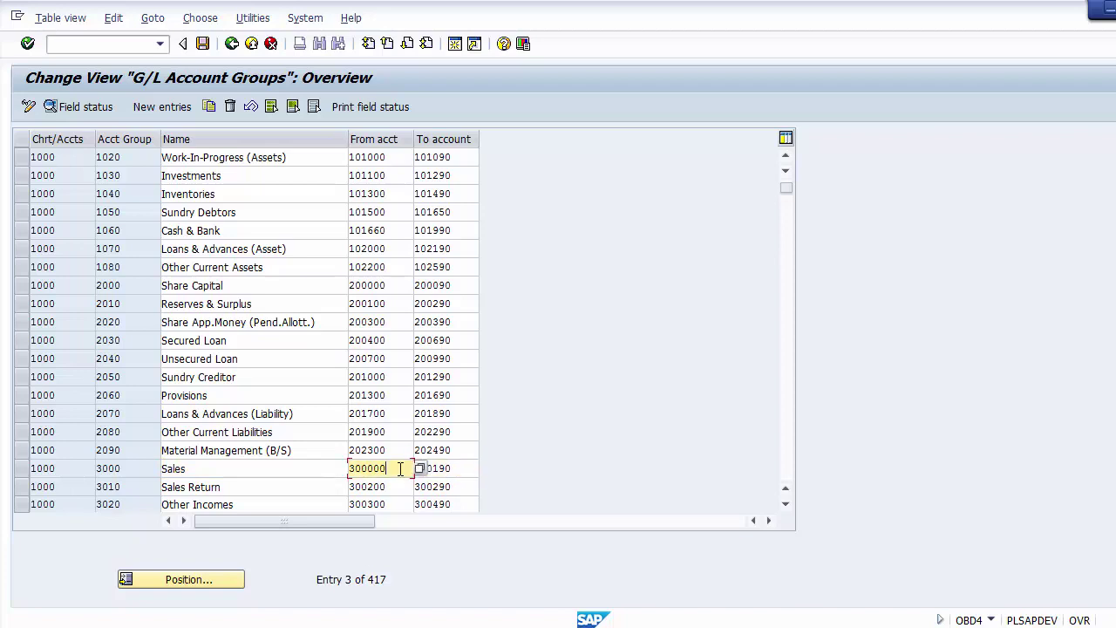
click(466, 471)
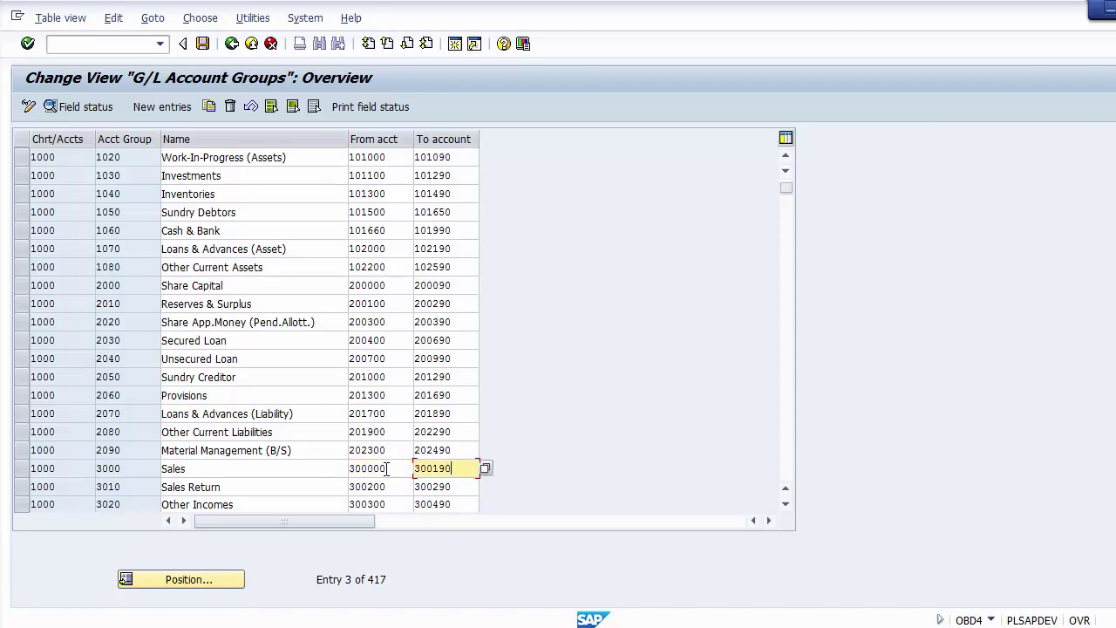
Step: Return to FS00, enter 300000 as the G/L account and check it against the Sales group's range in OBD4
key(alt+Tab)
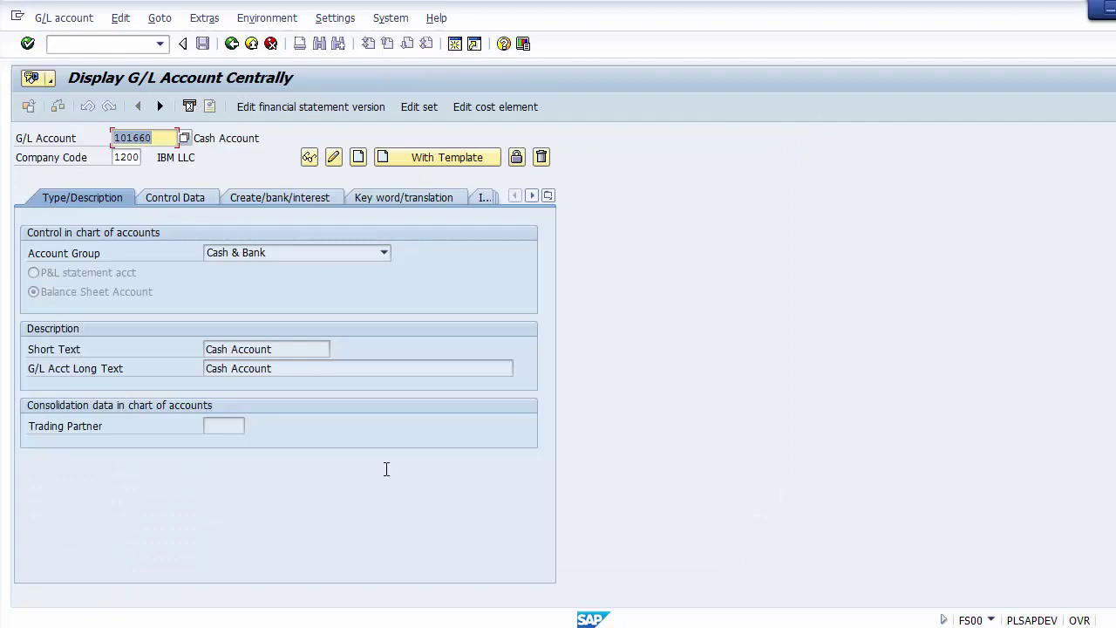
text(3)
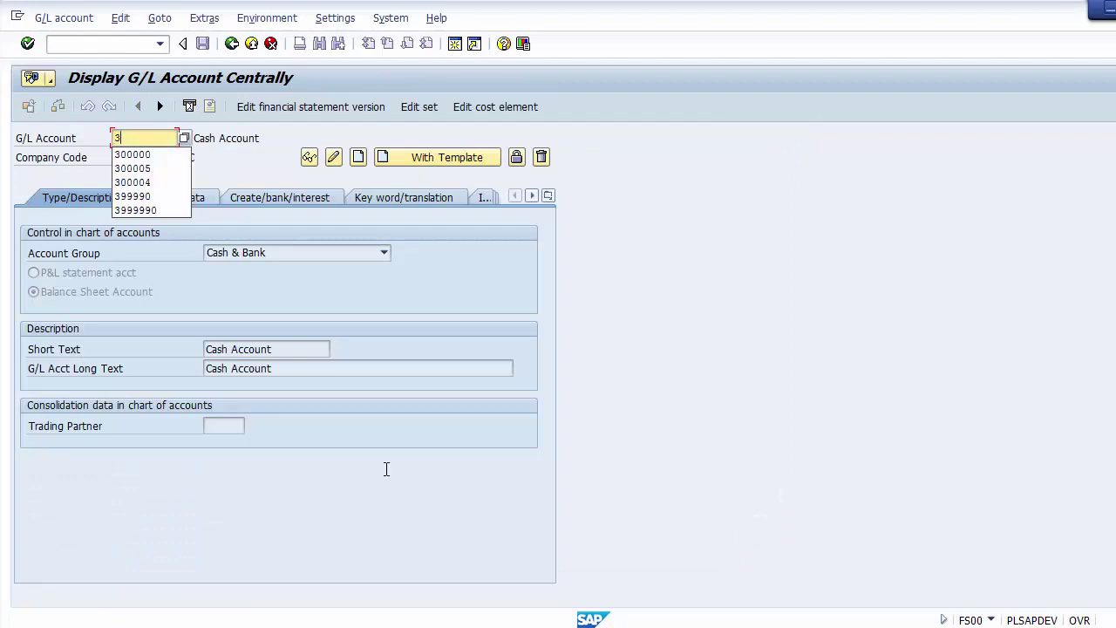
text(000)
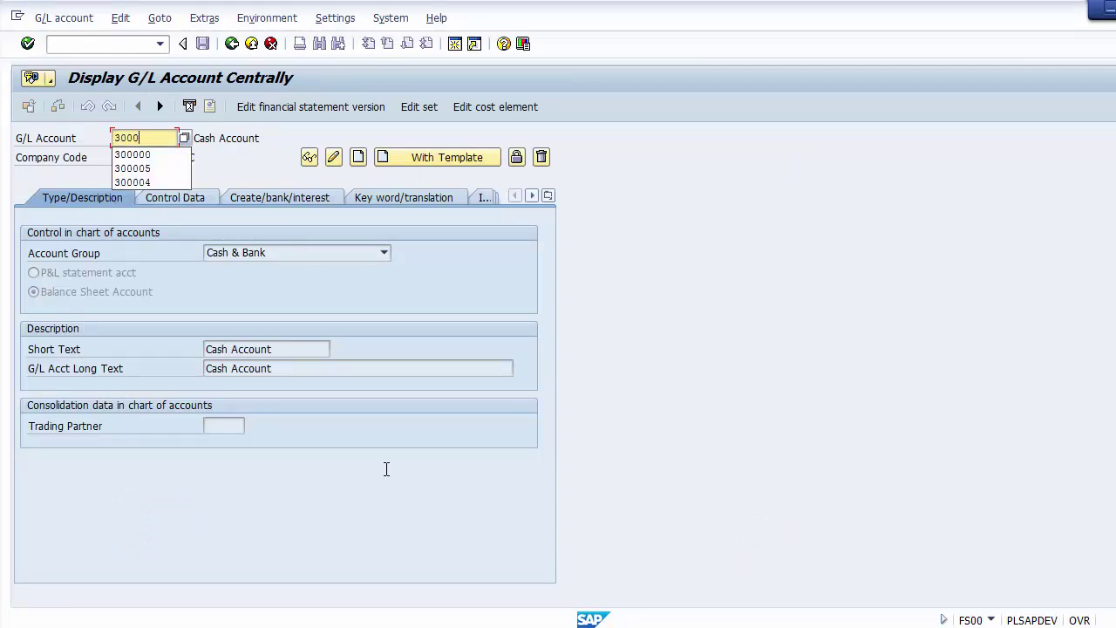
text(00)
key(Return)
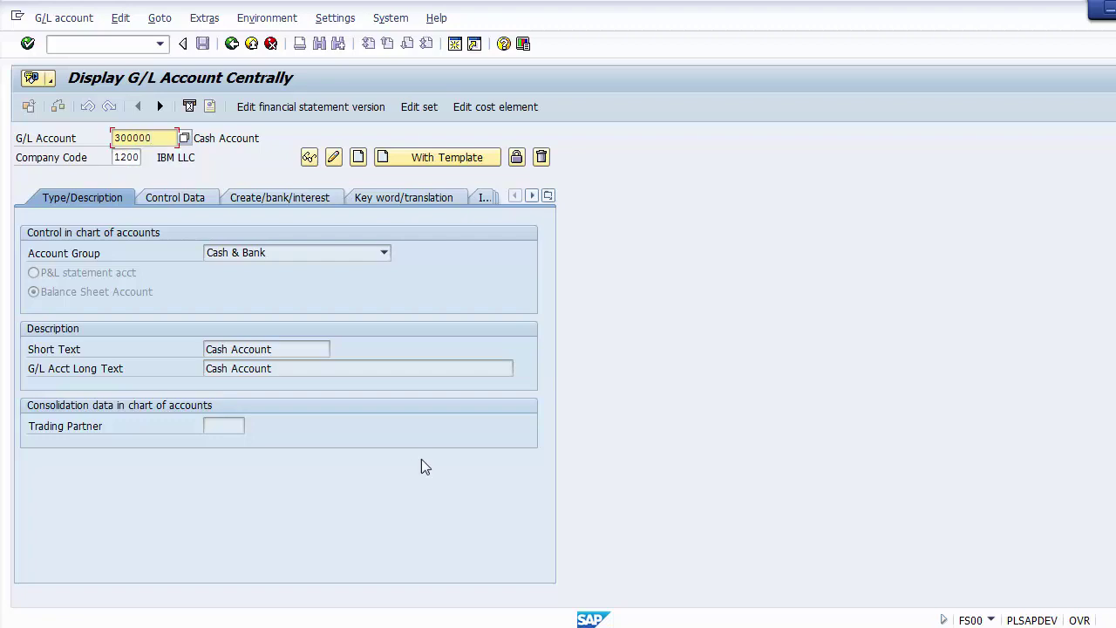
drag(153, 137, 111, 137)
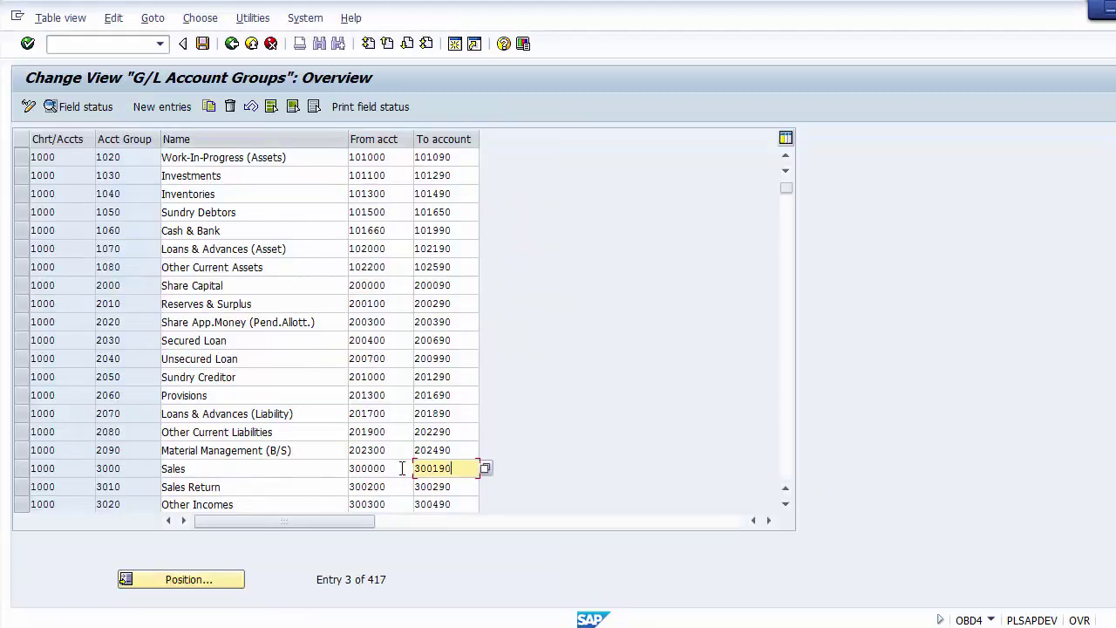
text(300000)
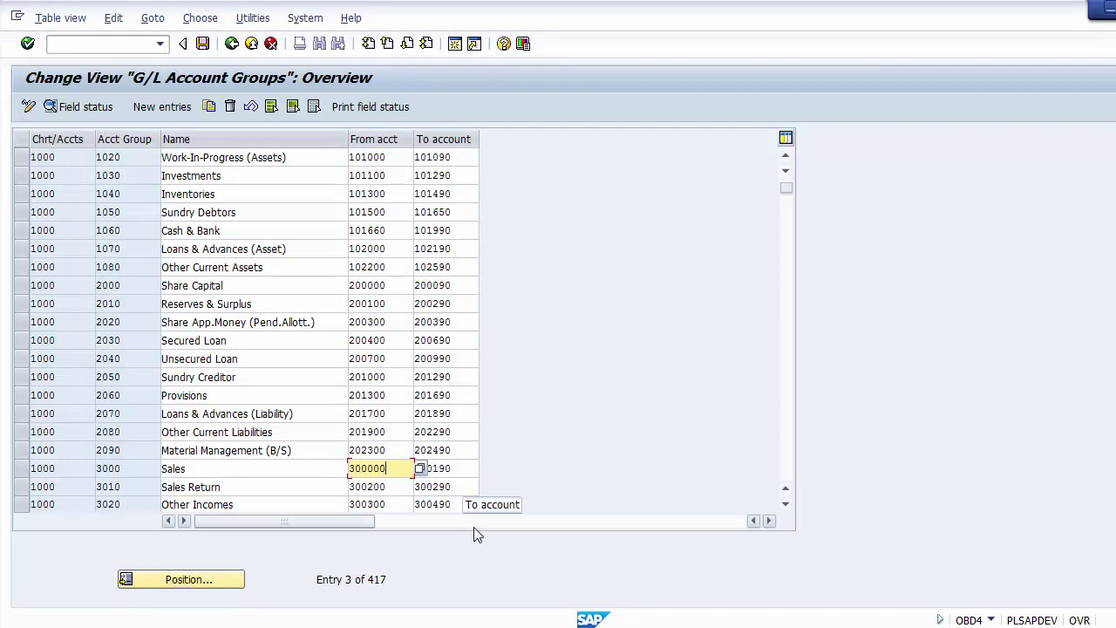
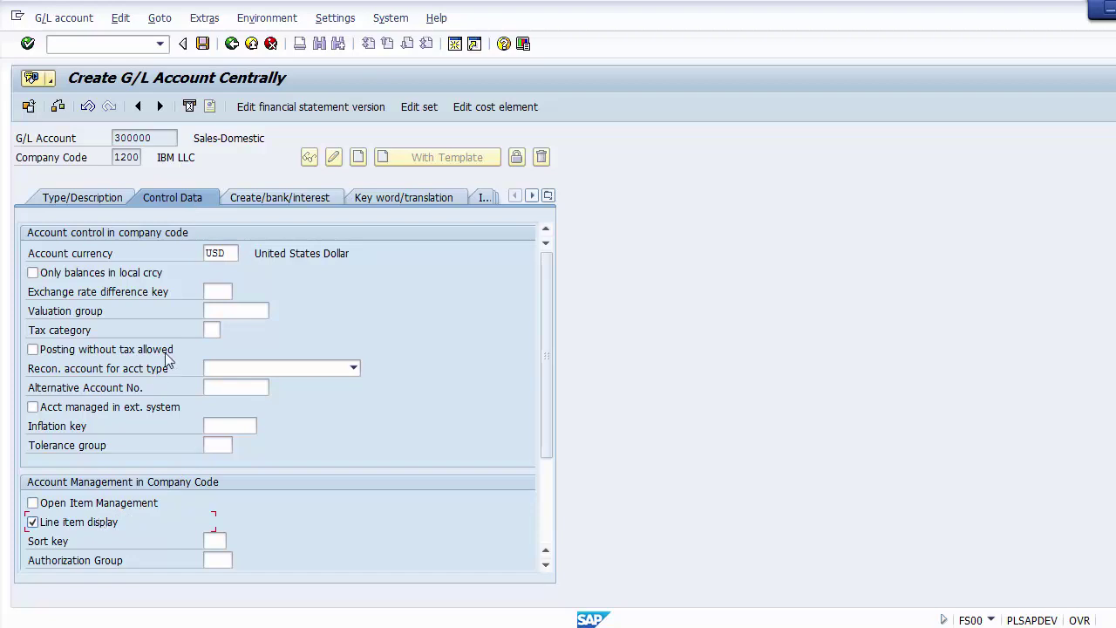
Step: Set the tax category of account 300000 to * and allow posting without tax
click(211, 331)
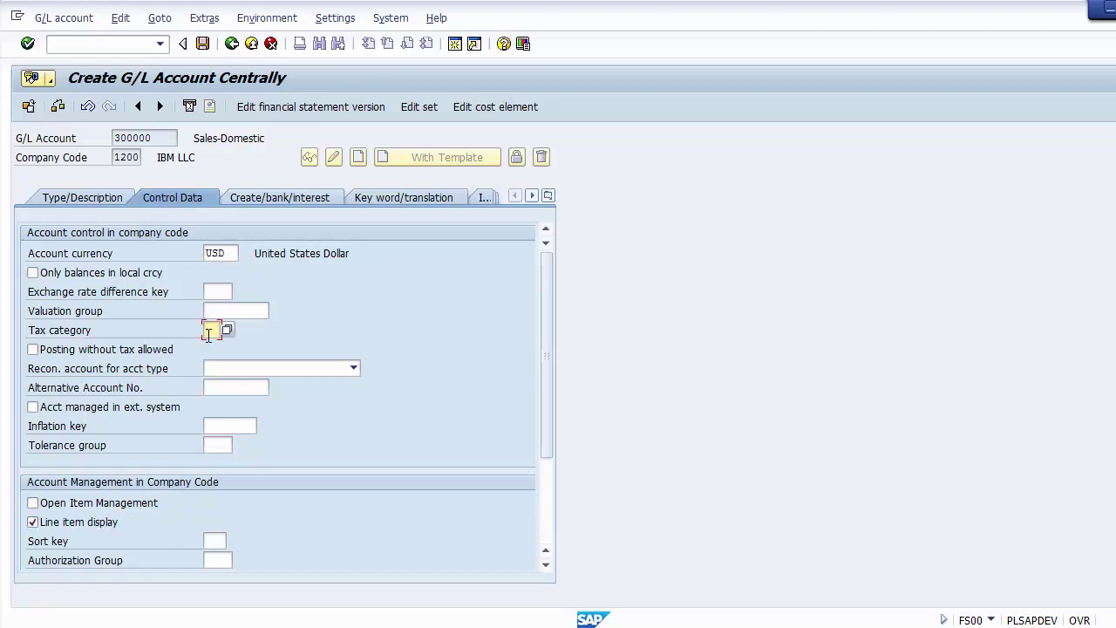
text(+)
key(Tab)
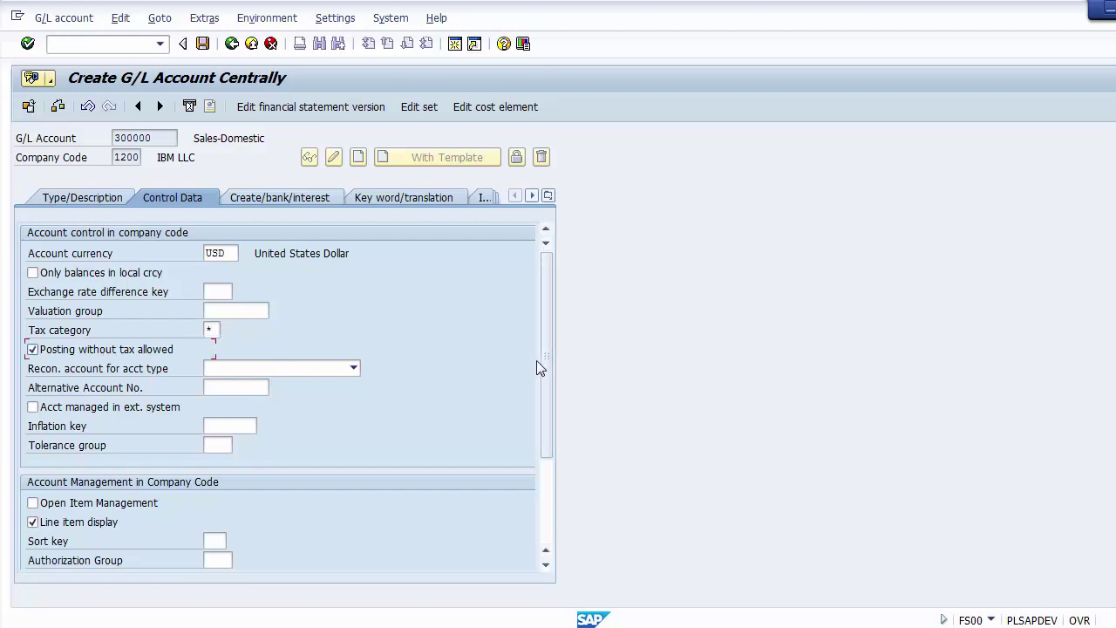
Step: Enter sort key 001 for the sales account and go over its control data settings
scroll(543, 425, down, 2)
click(216, 463)
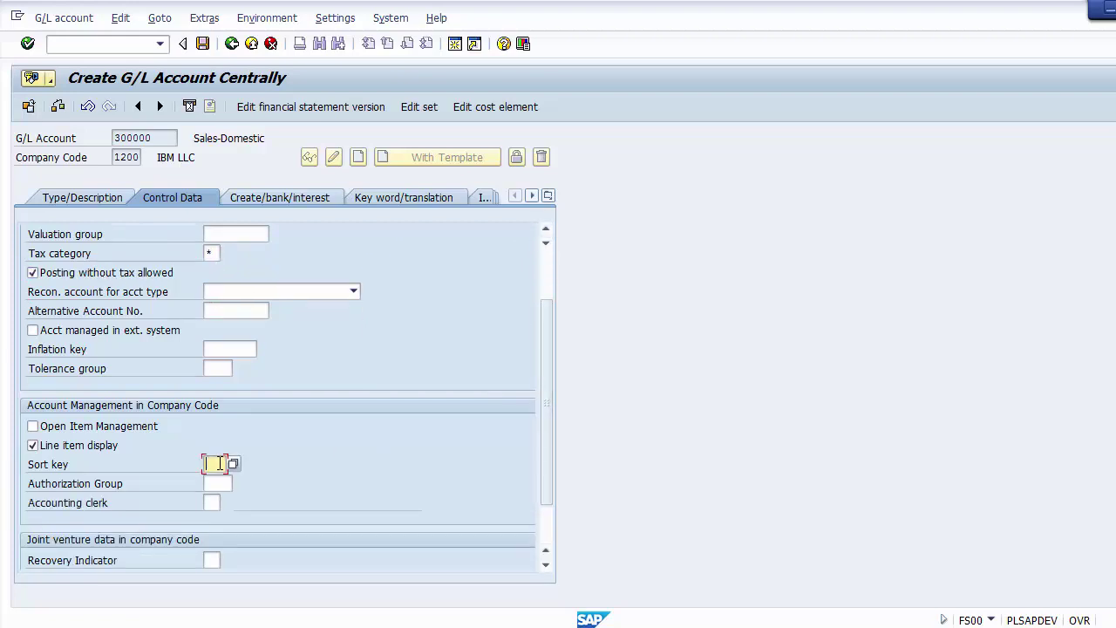
text(00)
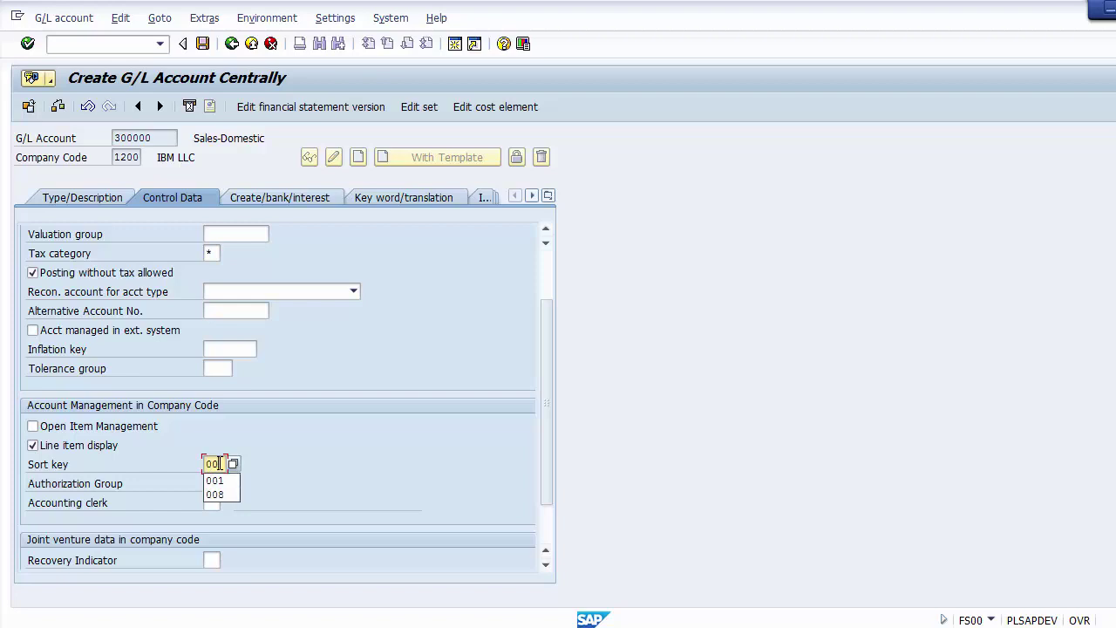
text(1)
click(347, 350)
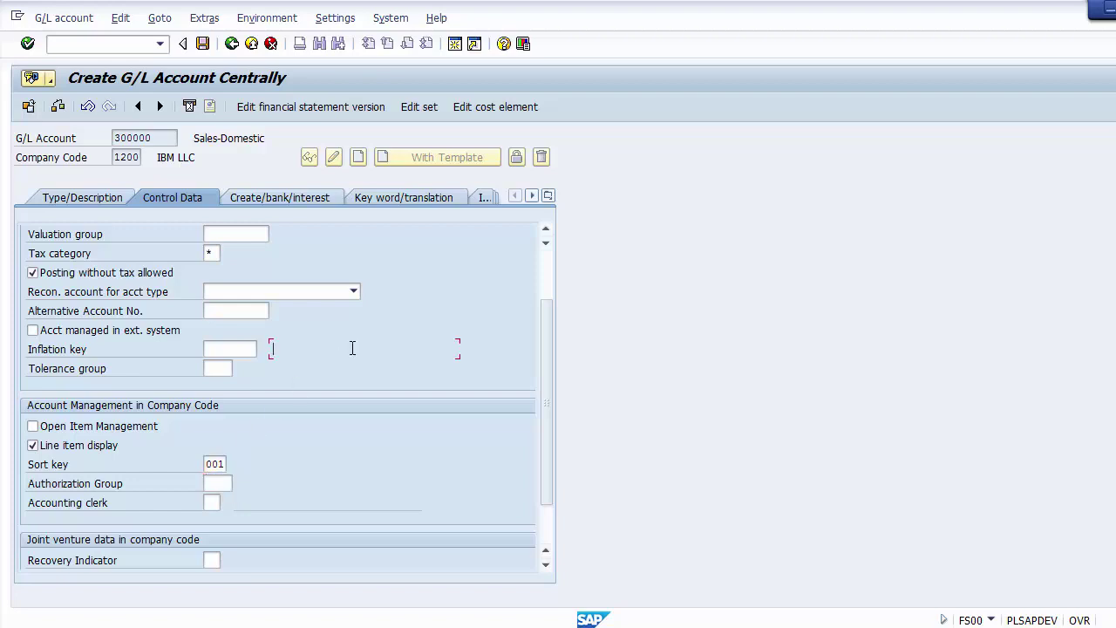
scroll(545, 419, up, 2)
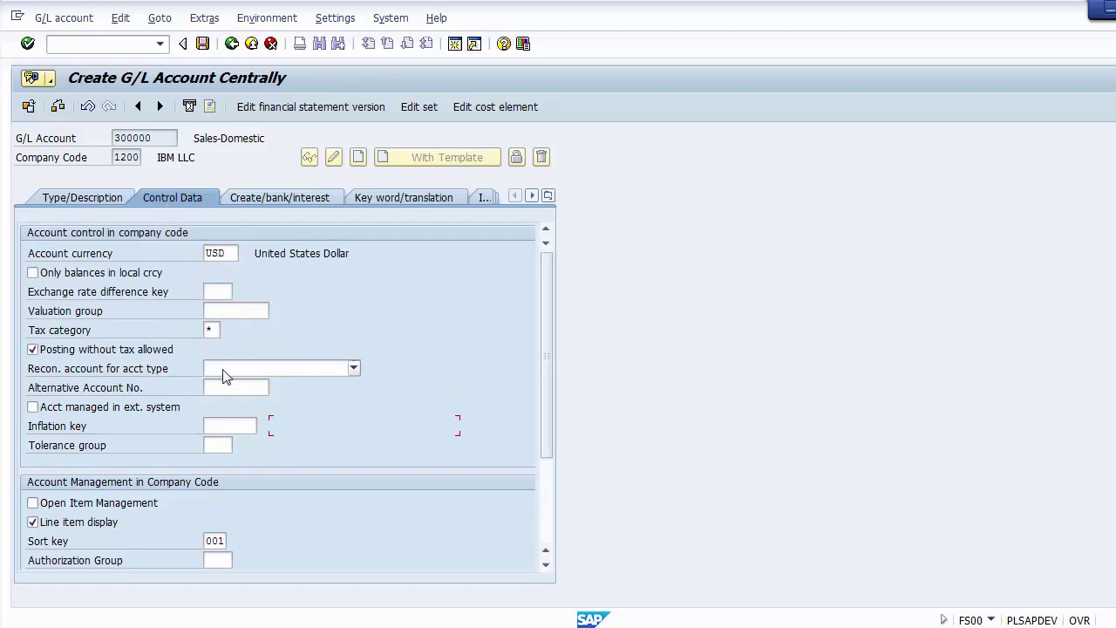
click(166, 331)
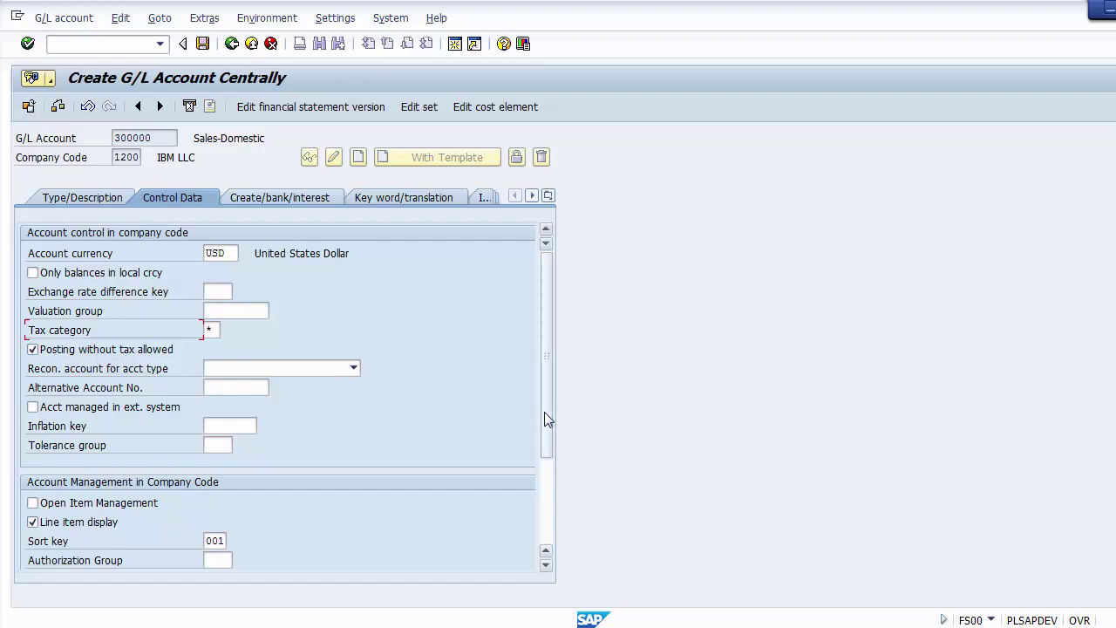
drag(544, 417, 544, 449)
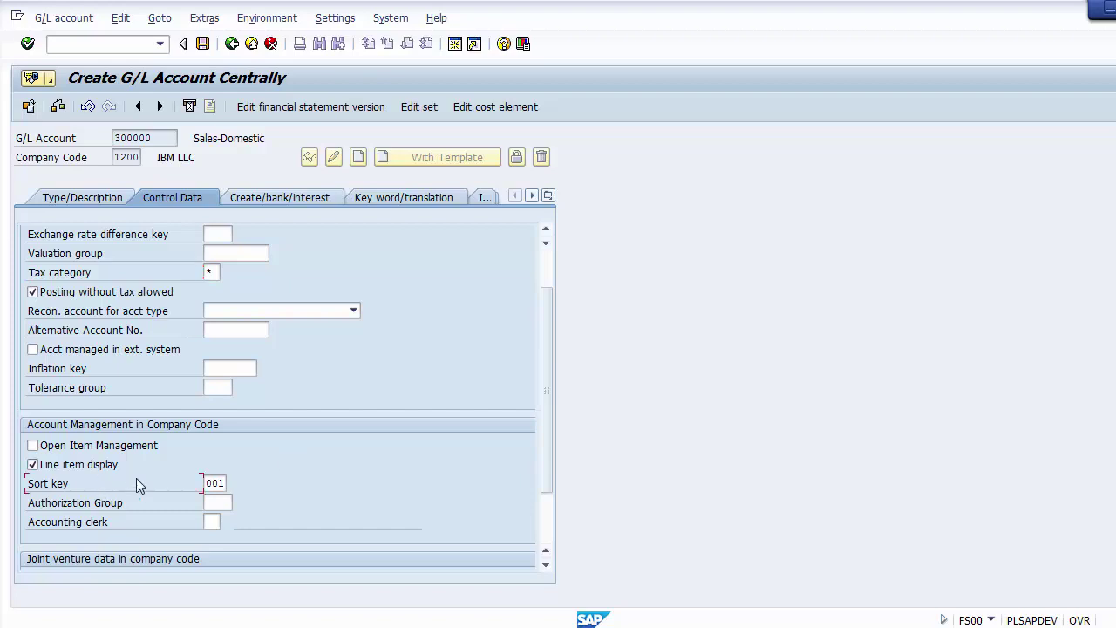
Step: Look through the available field status groups and assign G029 (Revenue accounts) to the sales account
click(272, 197)
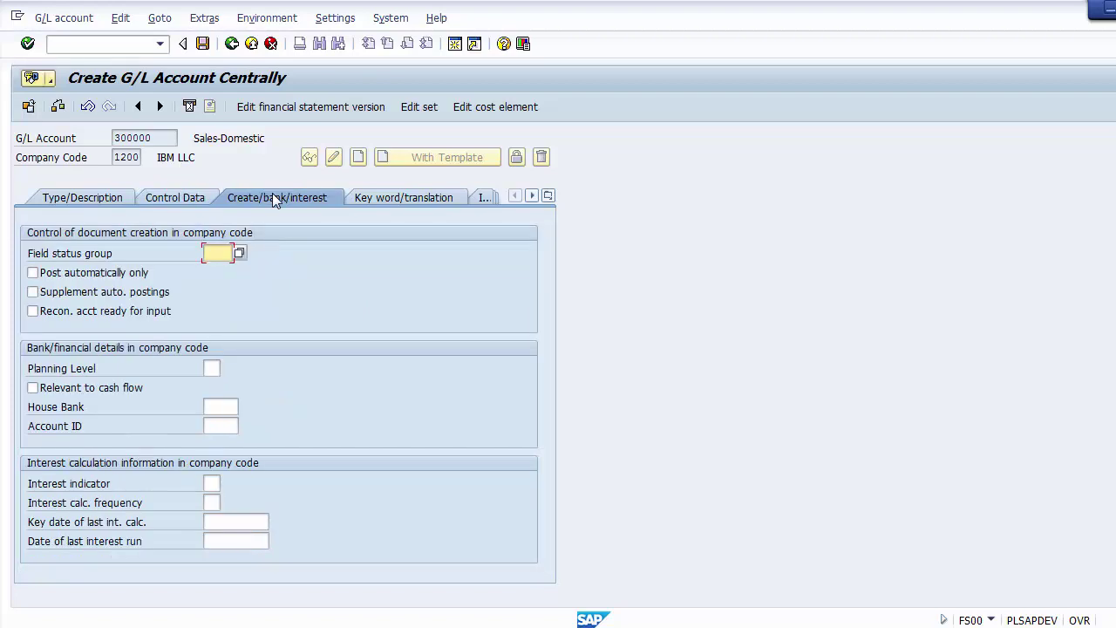
click(239, 253)
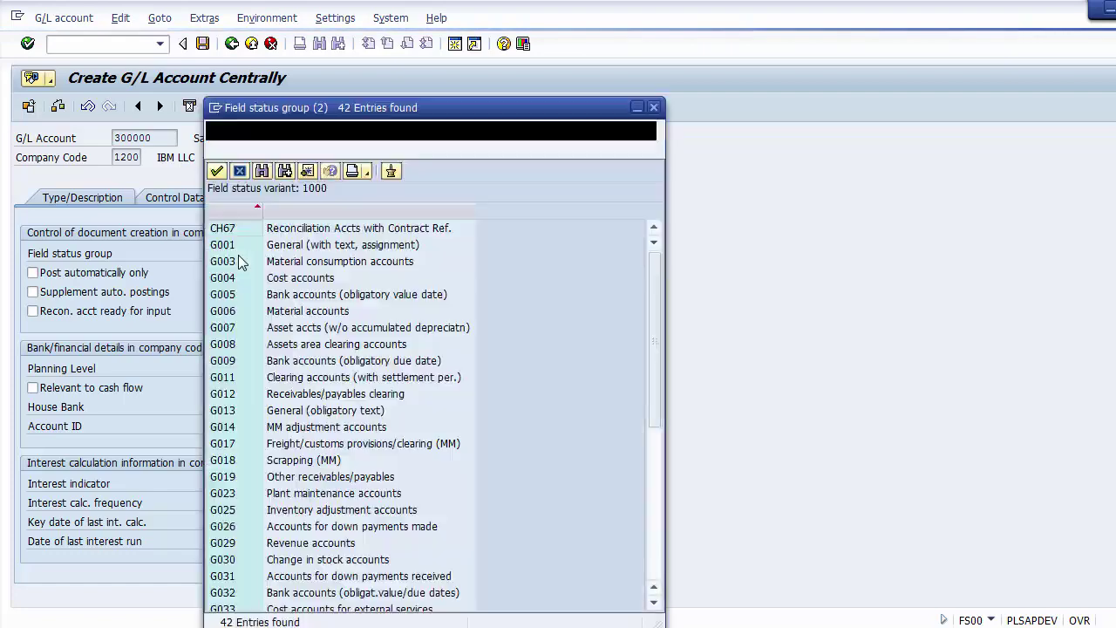
key(Down)
key(Down)
key(Down)
key(Down)
key(Down)
key(Down)
key(Down)
key(Down)
key(Down)
key(Down)
key(Down)
key(Down)
key(Down)
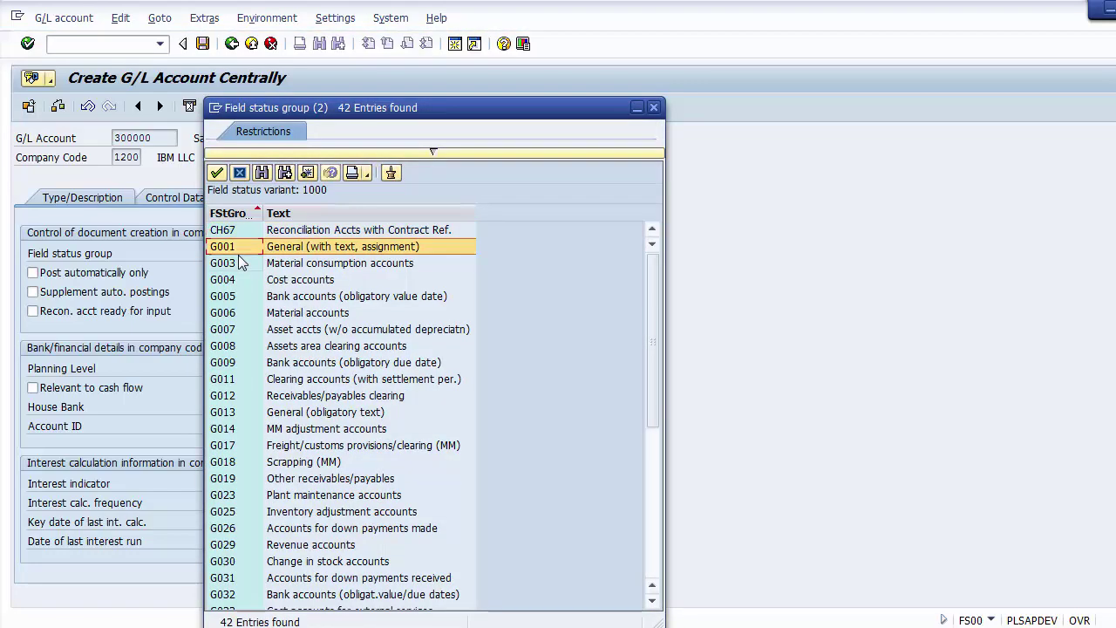
key(Down)
key(Down)
key(Down)
key(Down)
key(Down)
key(Down)
key(Down)
key(Down)
key(Down)
key(Down)
key(Down)
key(Down)
key(Down)
key(Down)
key(Down)
key(Down)
key(Down)
key(Down)
key(Down)
key(Down)
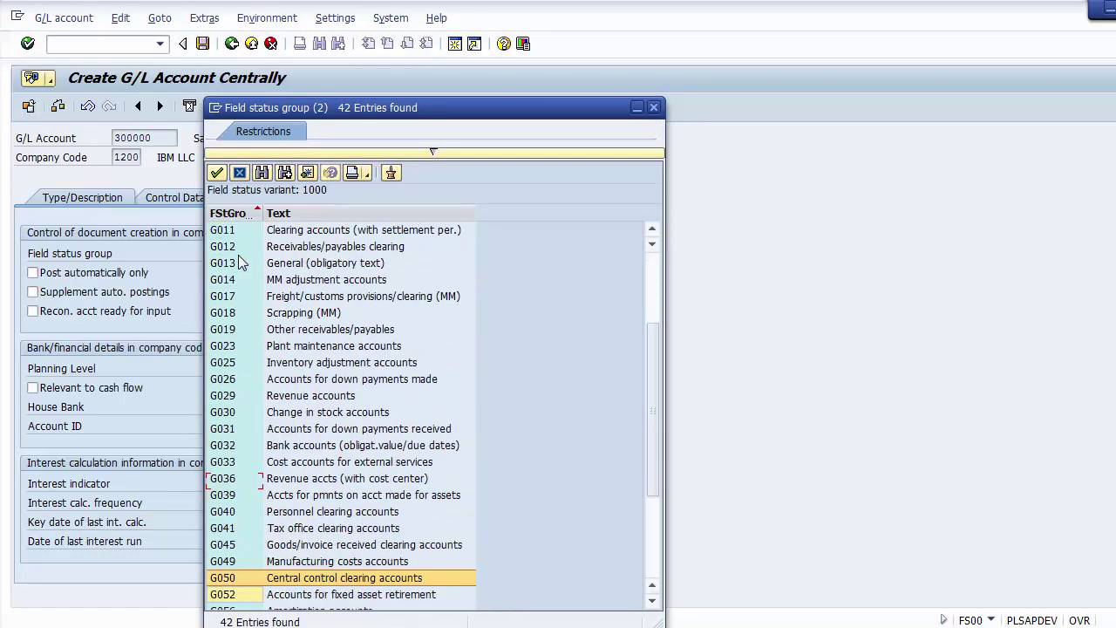
key(Up)
key(Up)
key(Up)
key(Up)
key(Up)
key(Up)
key(Up)
key(Up)
key(Up)
key(Up)
key(Up)
key(Up)
key(Up)
key(Up)
key(Up)
key(Up)
key(Up)
key(Up)
key(Up)
key(Up)
key(Up)
key(Up)
key(Up)
key(Up)
key(Up)
key(Up)
key(Up)
key(Up)
key(Up)
key(Up)
key(Up)
key(Up)
key(Up)
key(Up)
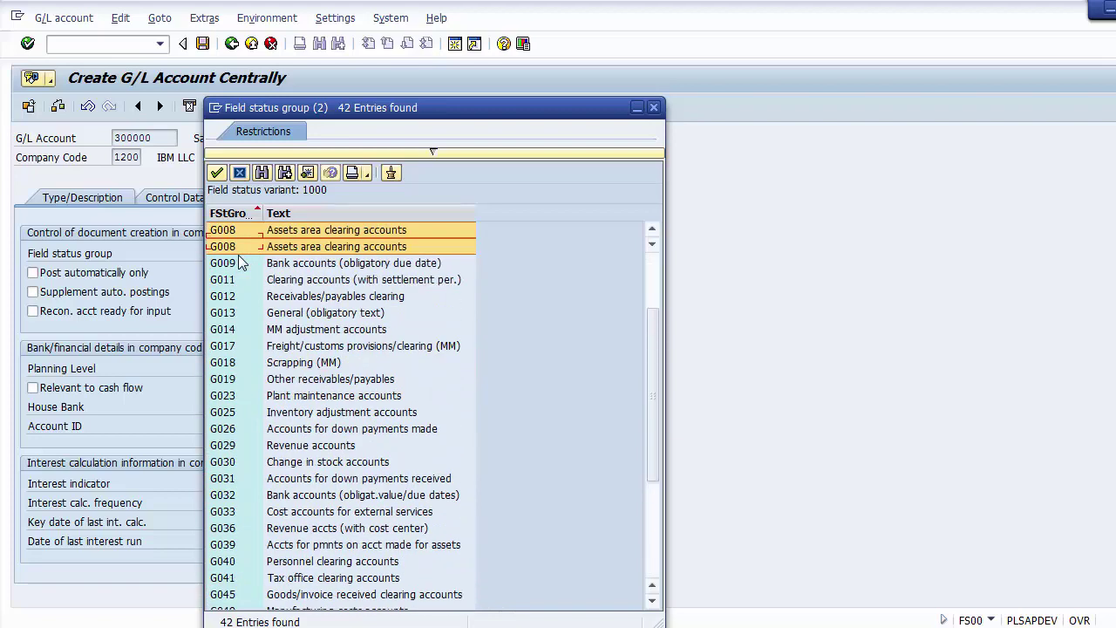
key(Down)
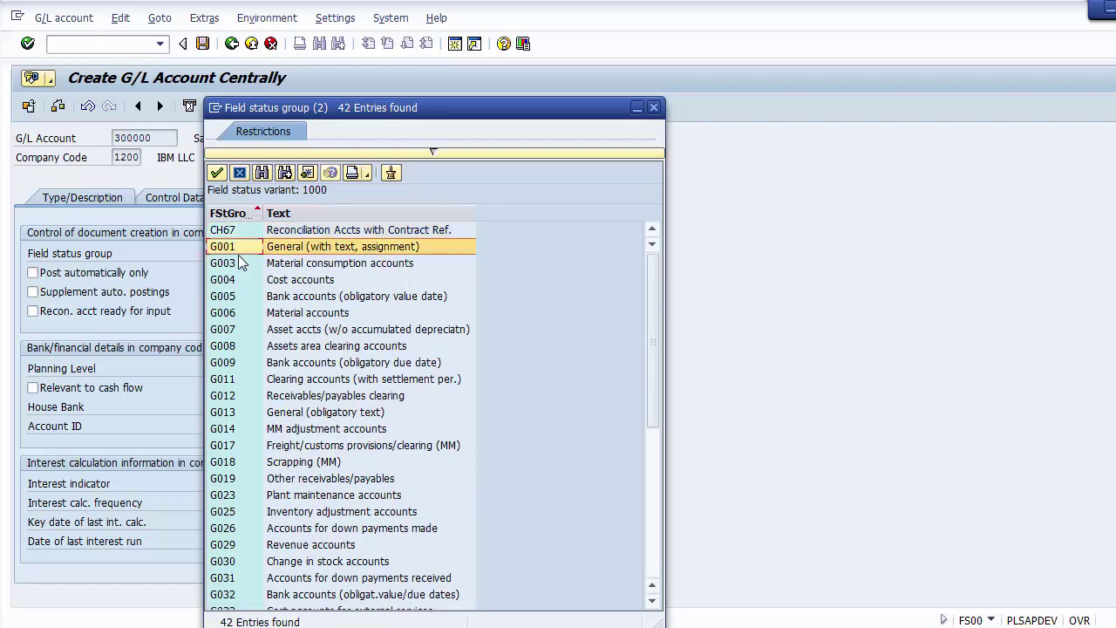
key(Down)
key(Down)
key(Down)
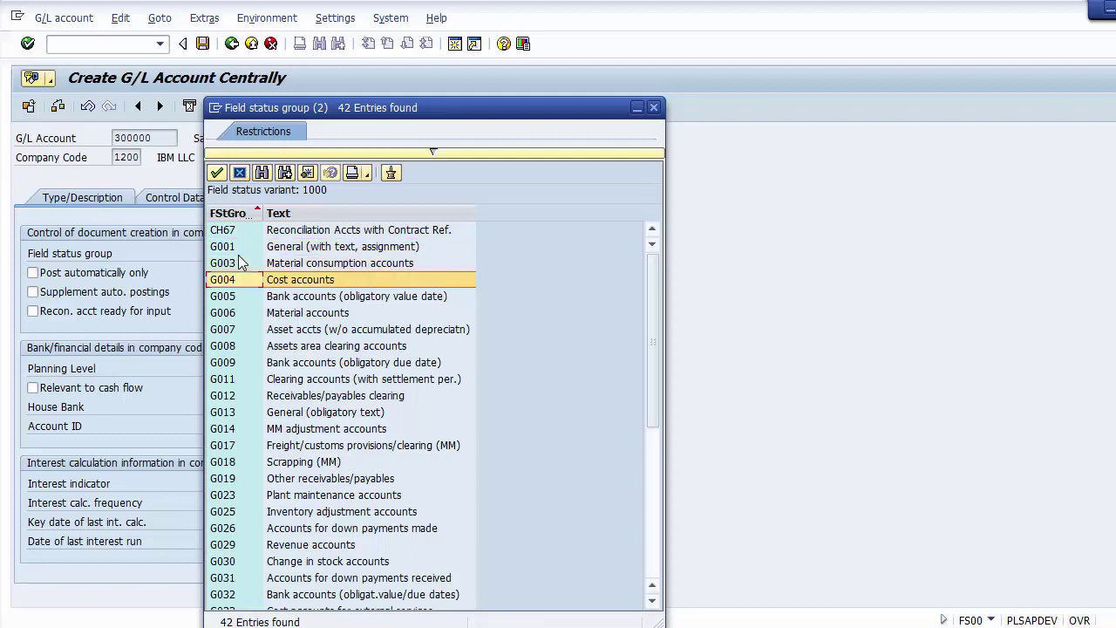
key(Down)
key(Down)
key(Down)
key(Down)
key(Down)
key(Down)
key(Down)
key(Down)
key(Down)
key(Down)
key(Down)
key(Down)
key(Down)
key(Down)
key(Down)
key(Down)
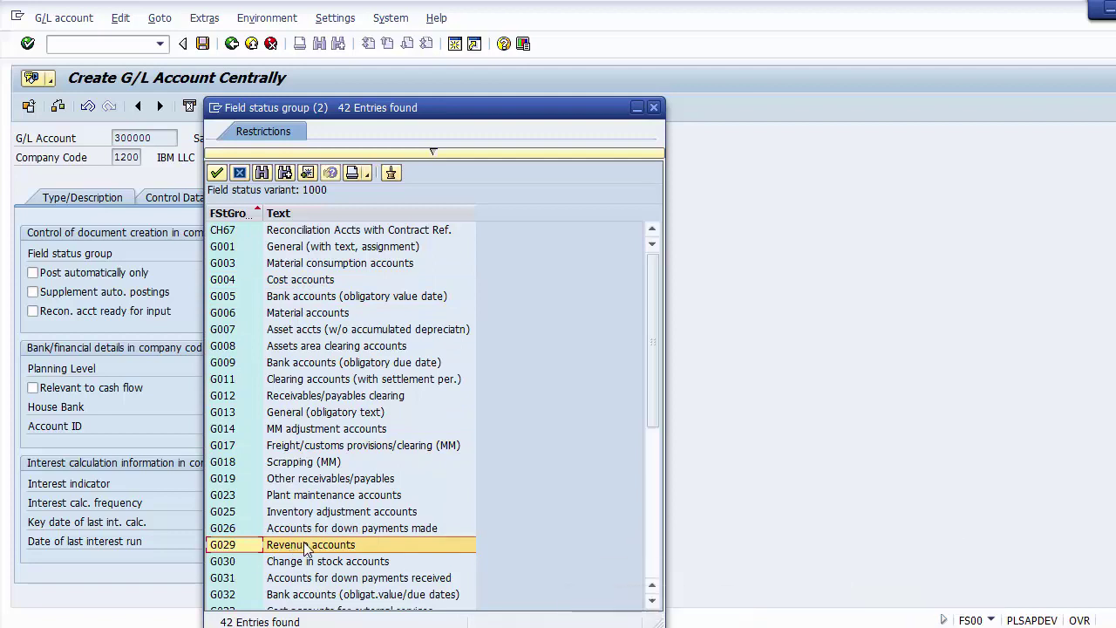
double_click(235, 544)
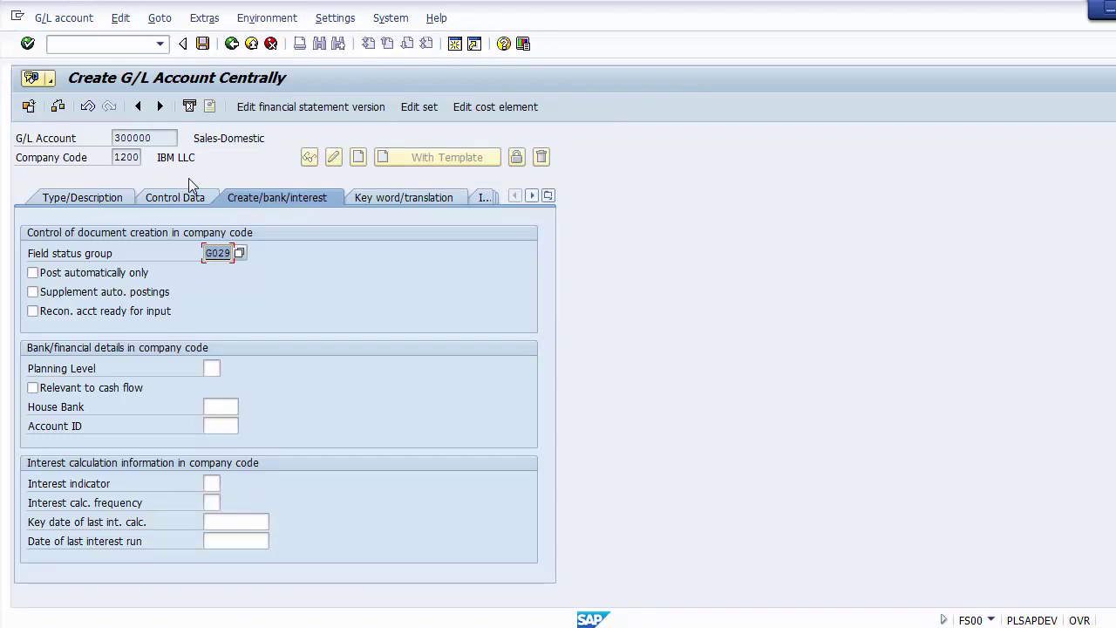
Step: Save the new Sales-Domestic account 300000 in company code 1200
click(119, 138)
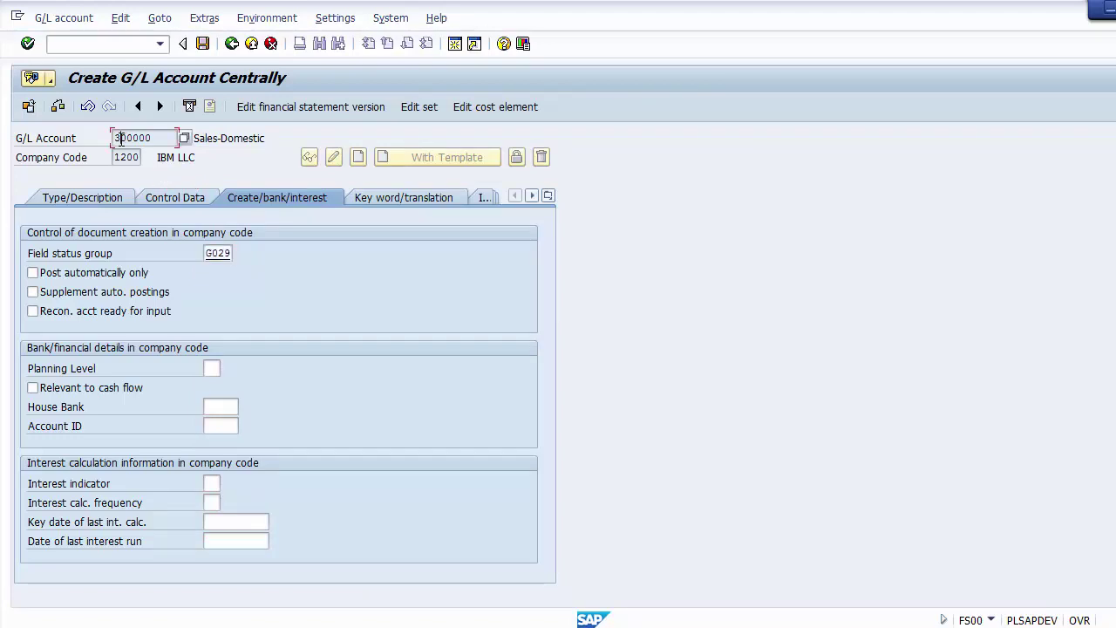
double_click(119, 139)
click(203, 44)
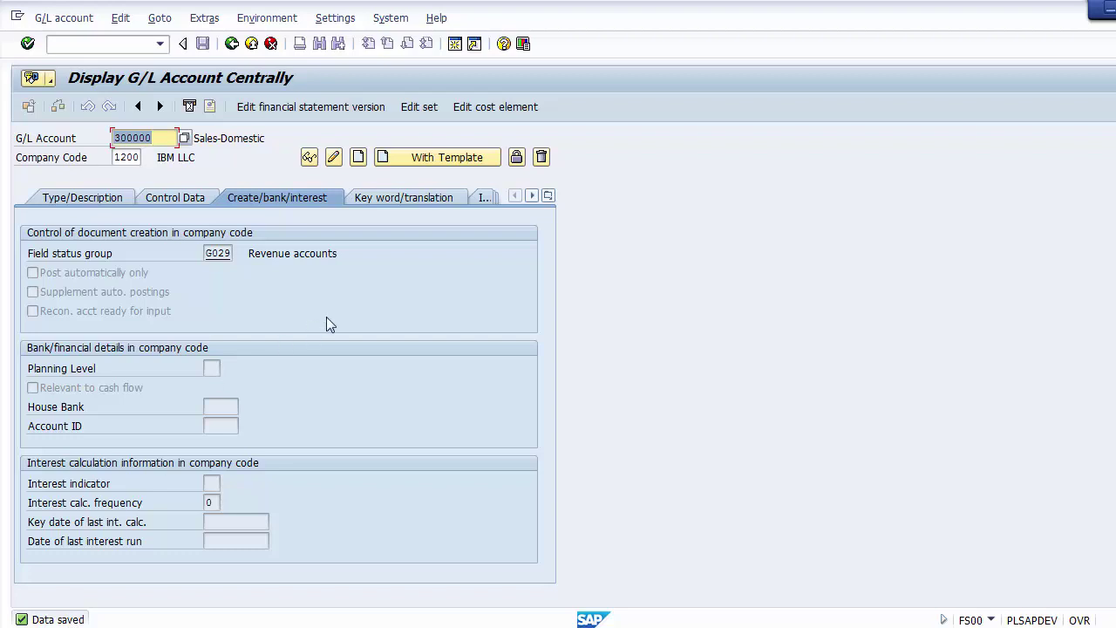
Step: Review the saved sales account's type and description, and find it in the list of G/L accounts for company code 1200
click(75, 200)
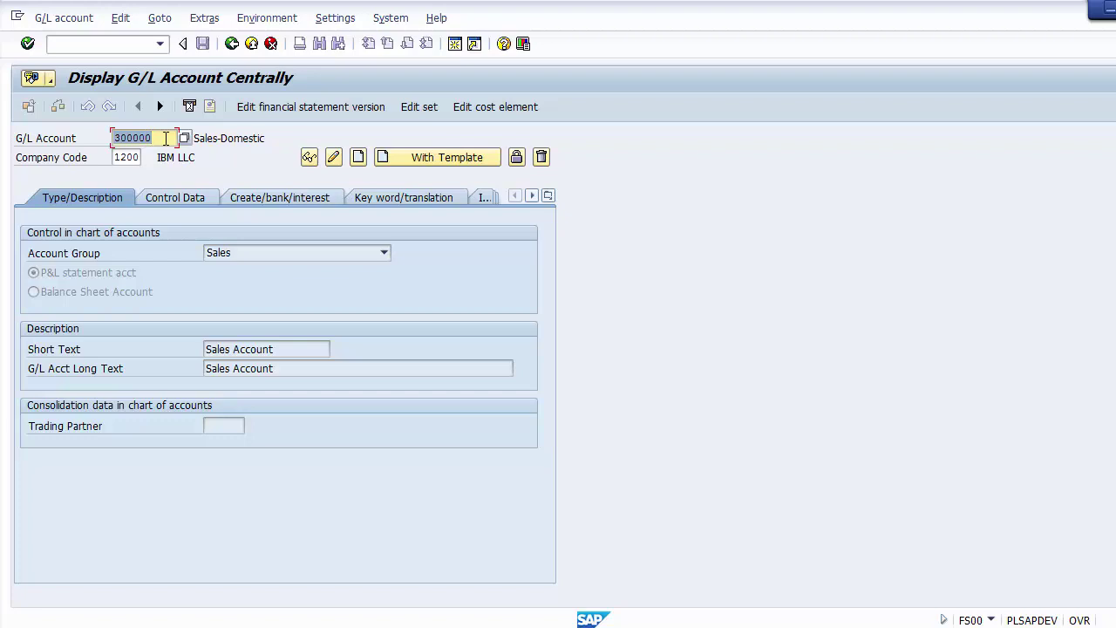
key(F4)
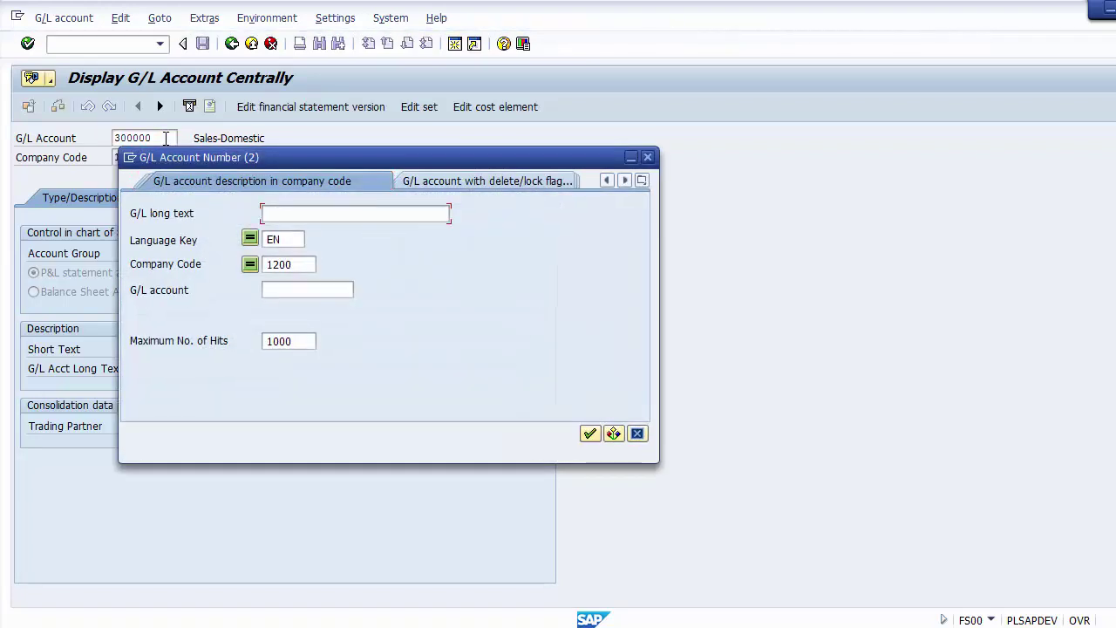
click(589, 434)
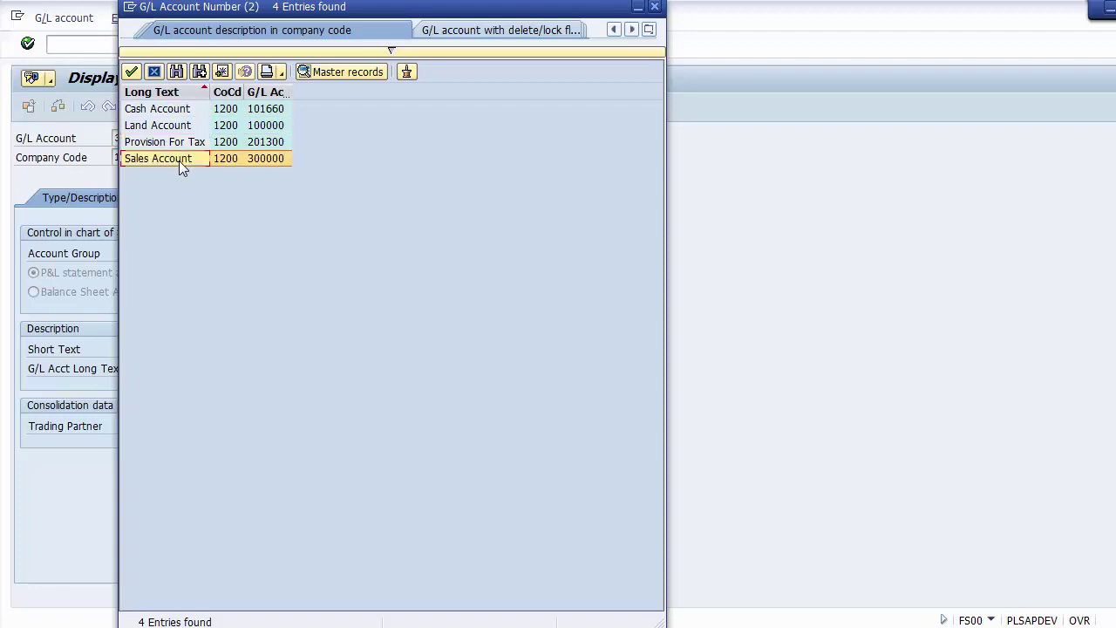
double_click(179, 160)
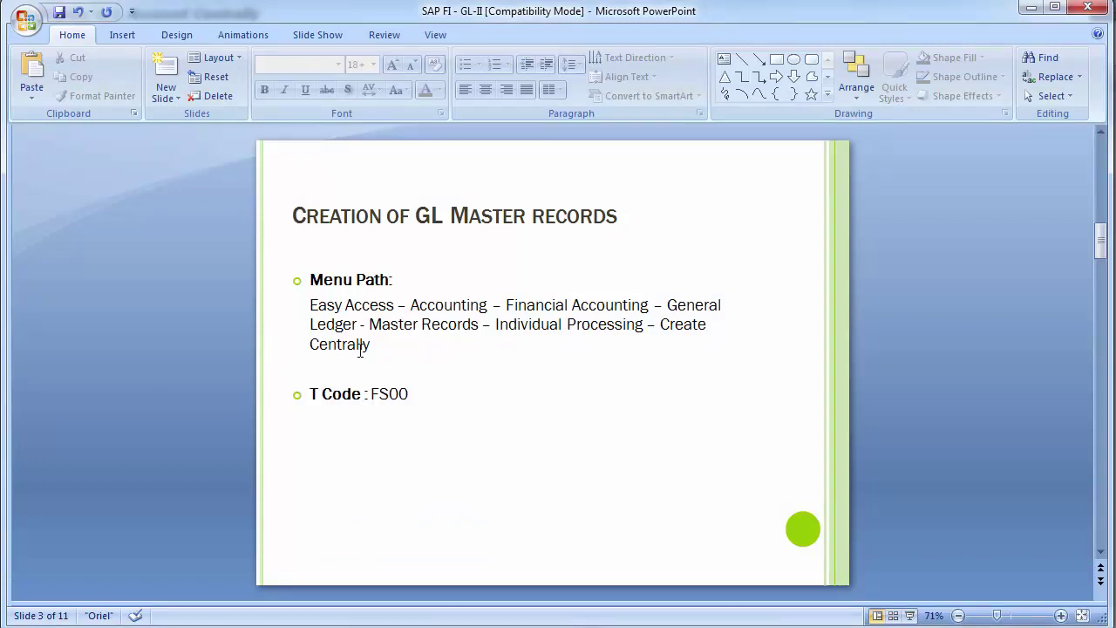
Step: In the PowerPoint slide on GL master record creation, extend the menu path's ending to "Create/Change/ Display Centrally"
click(704, 324)
text(/Change)
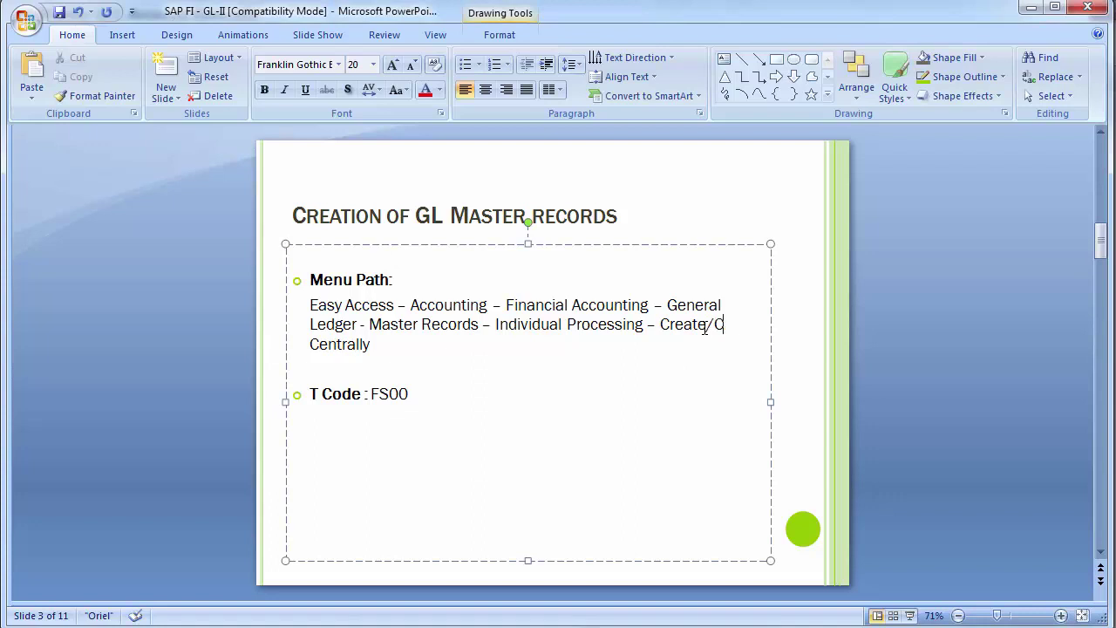
text(/ Displa)
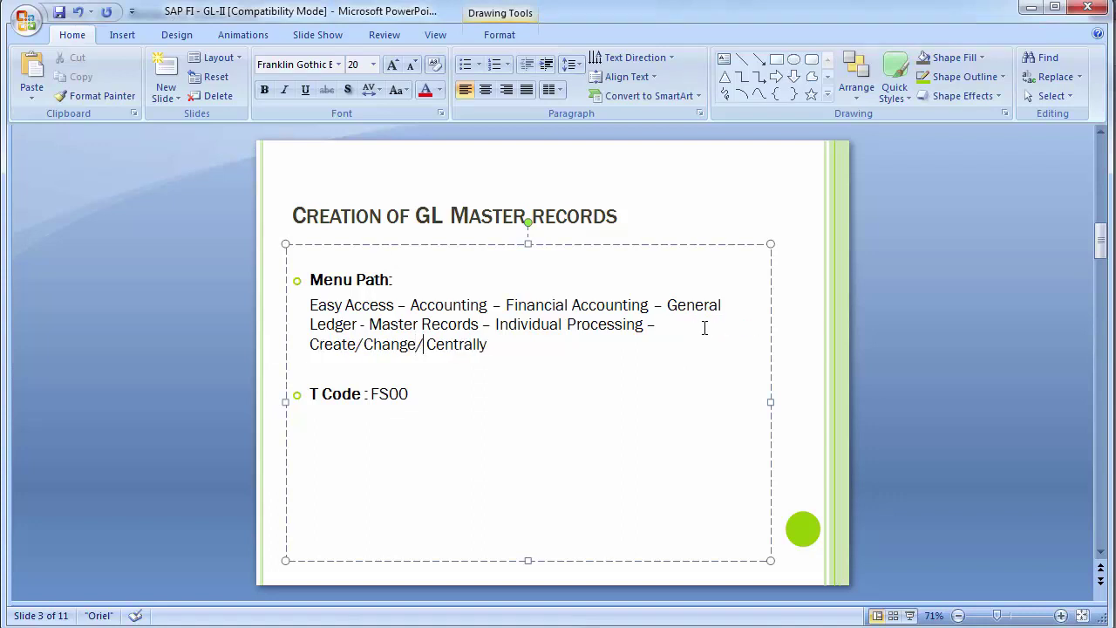
text(y)
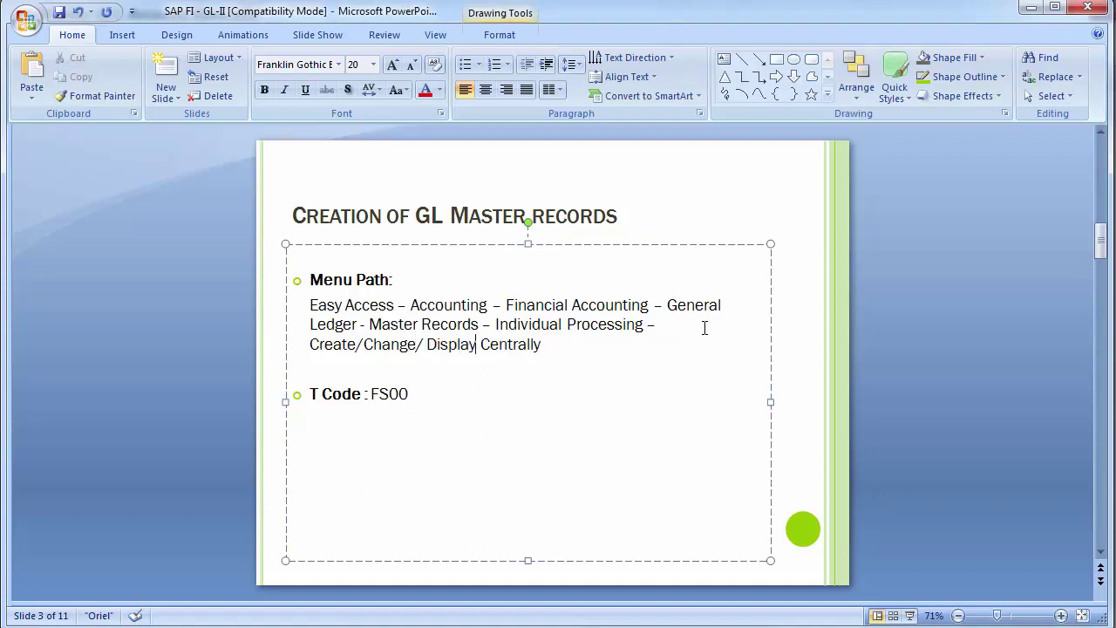
Step: Return to SAP FS00, open account 300000 for changing and look through its control data, document creation and description settings
key(alt+Tab)
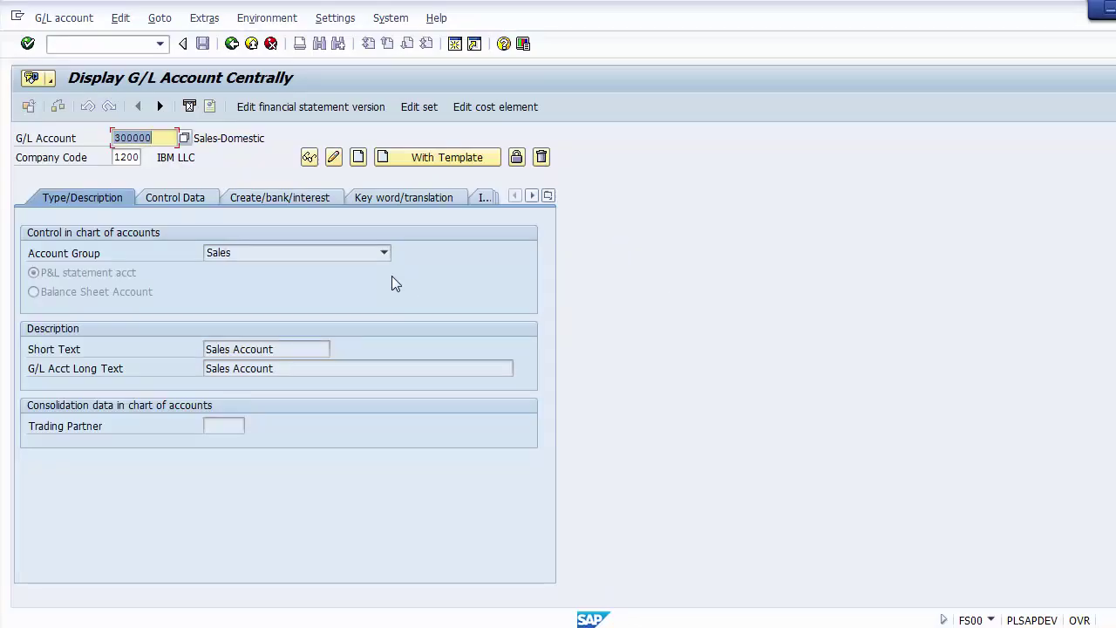
click(332, 164)
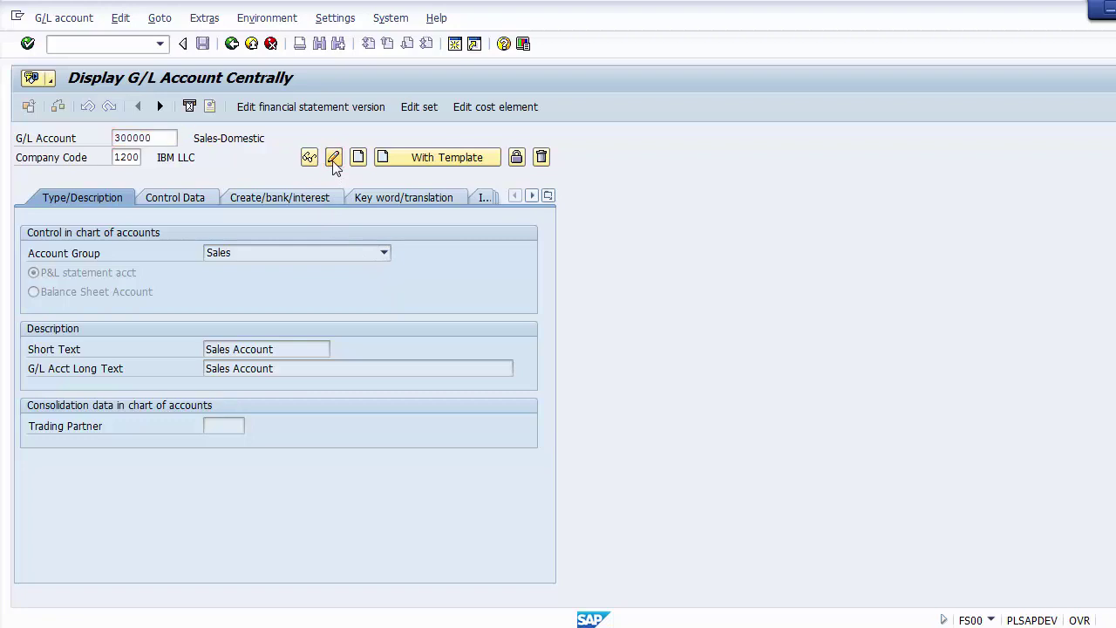
click(179, 197)
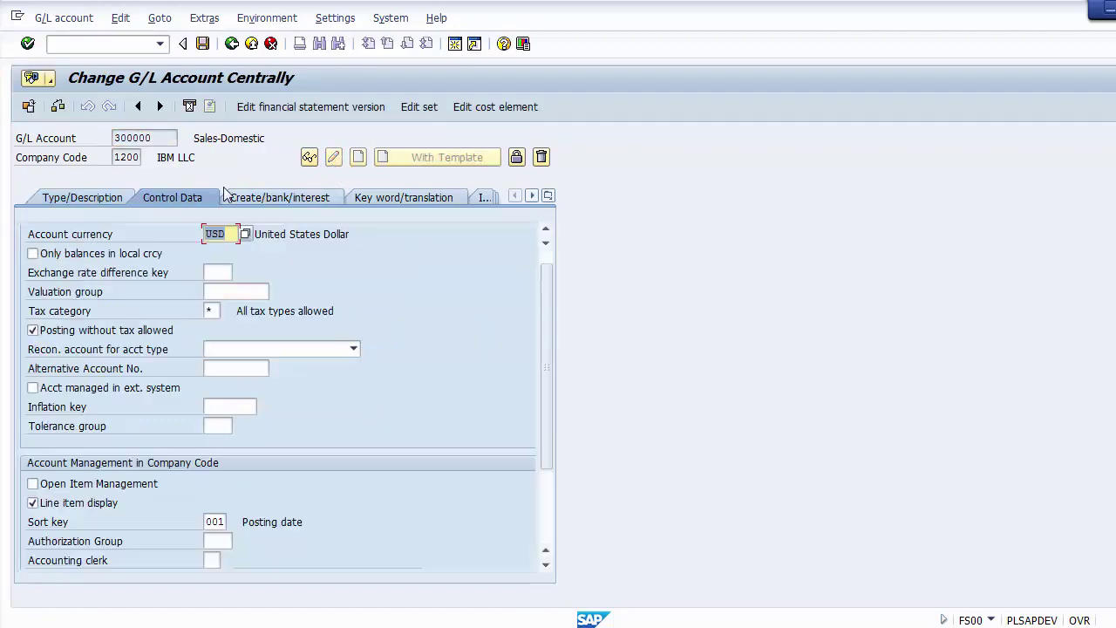
click(247, 195)
click(98, 197)
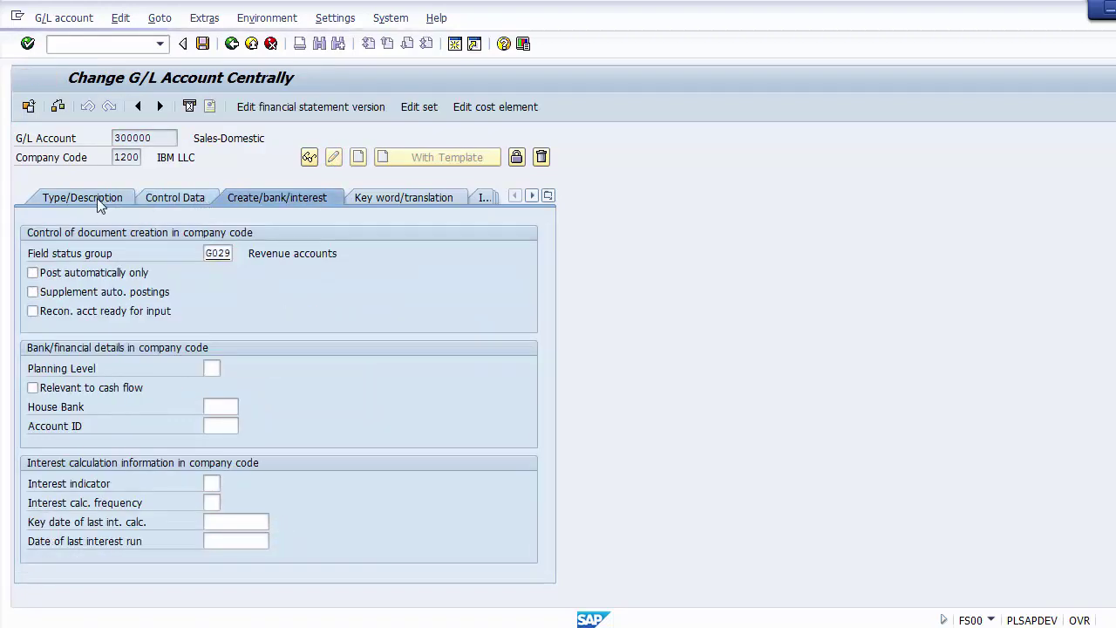
Step: Switch account 300000 to display mode and examine its control data, document creation and type/description settings
click(310, 158)
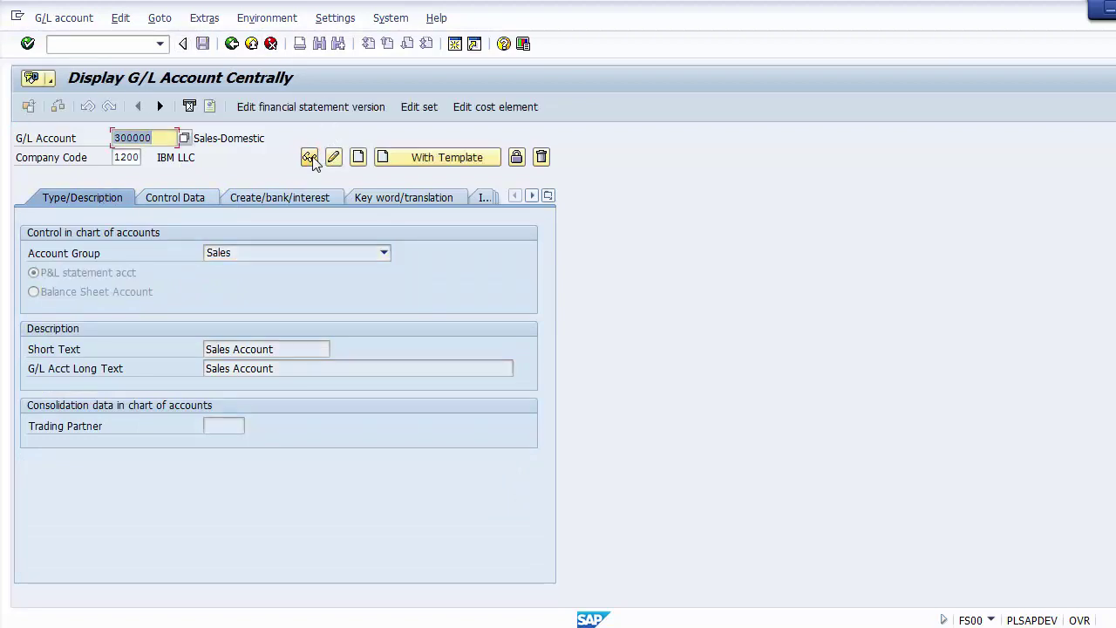
click(178, 197)
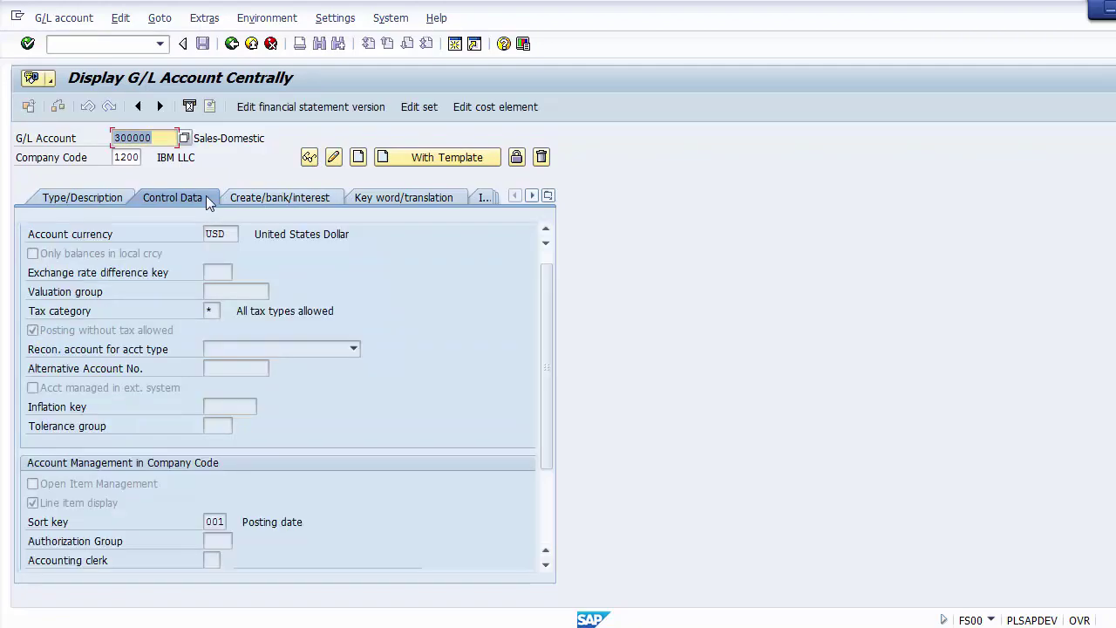
click(273, 198)
click(107, 198)
click(160, 198)
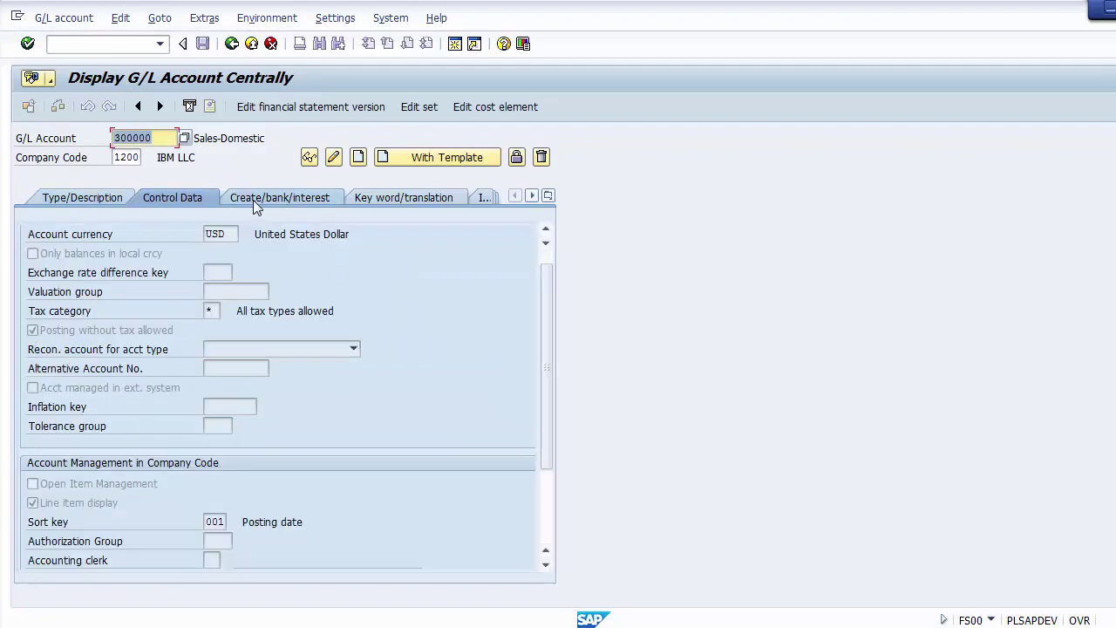
click(252, 199)
click(97, 197)
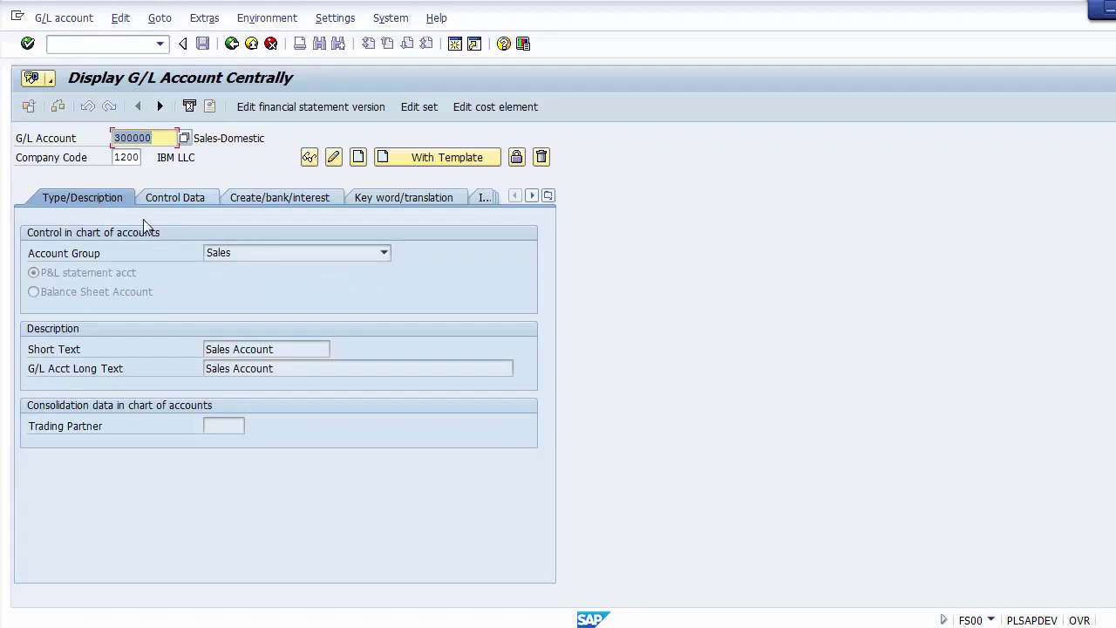
Step: Switch back to the PowerPoint slide on GL master record creation and deselect its text
key(alt+Tab)
click(120, 279)
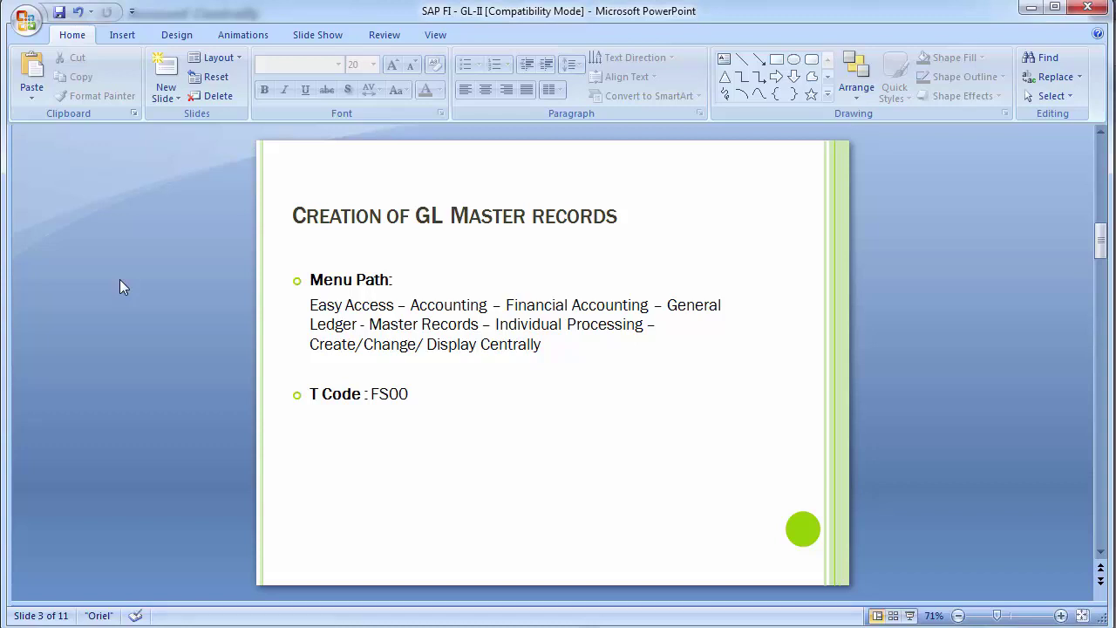
Step: Advance the presentation to the "Posting GL Document – FB50" slide, switch to SAP Easy Access and open transaction FB50
key(Page_Down)
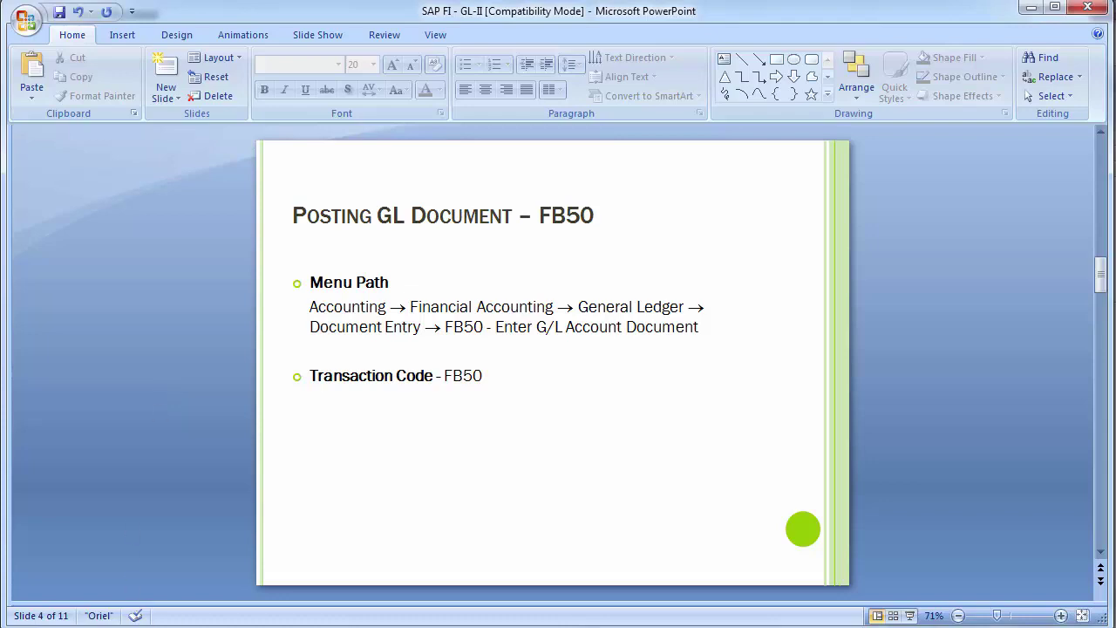
click(541, 575)
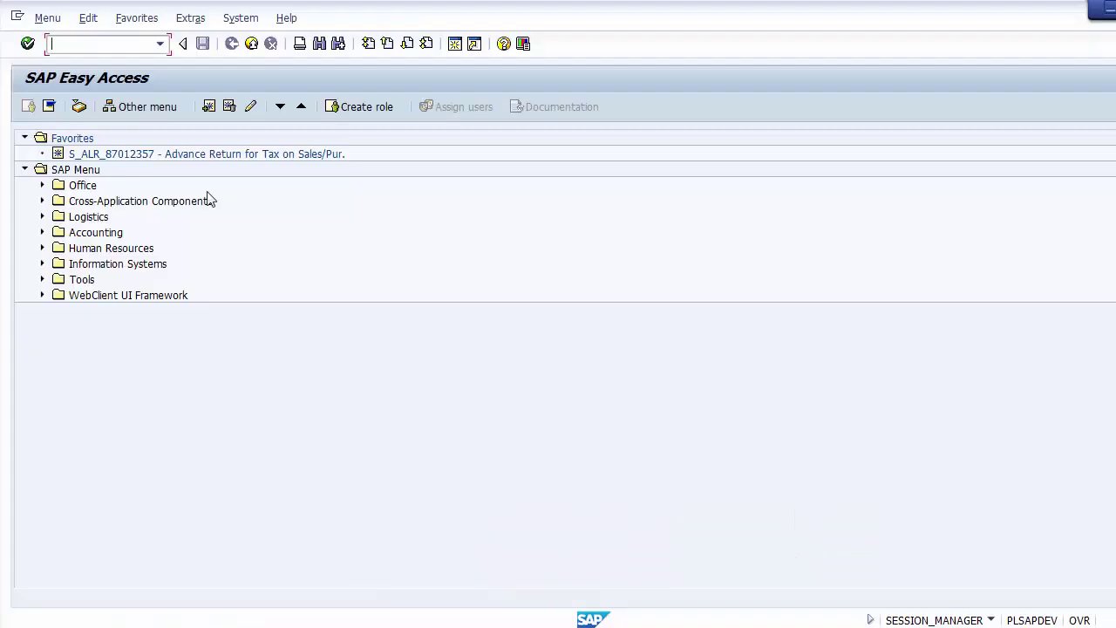
click(93, 47)
text(fb50)
key(Return)
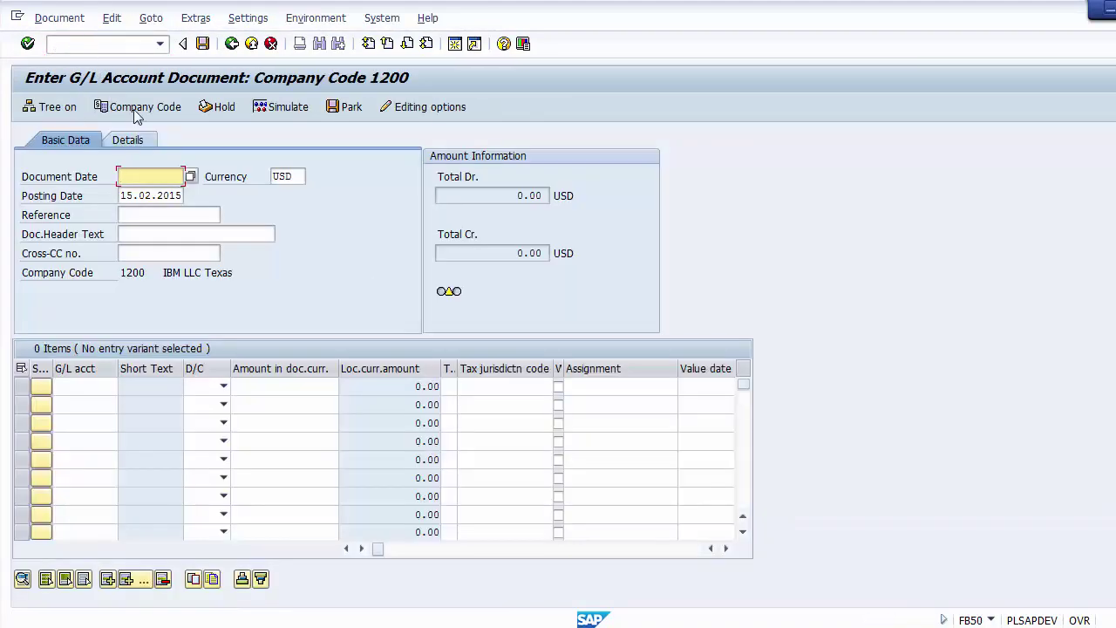
Step: Set the G/L document's document date to 15.02.2015, reusing the previously entered date
click(355, 269)
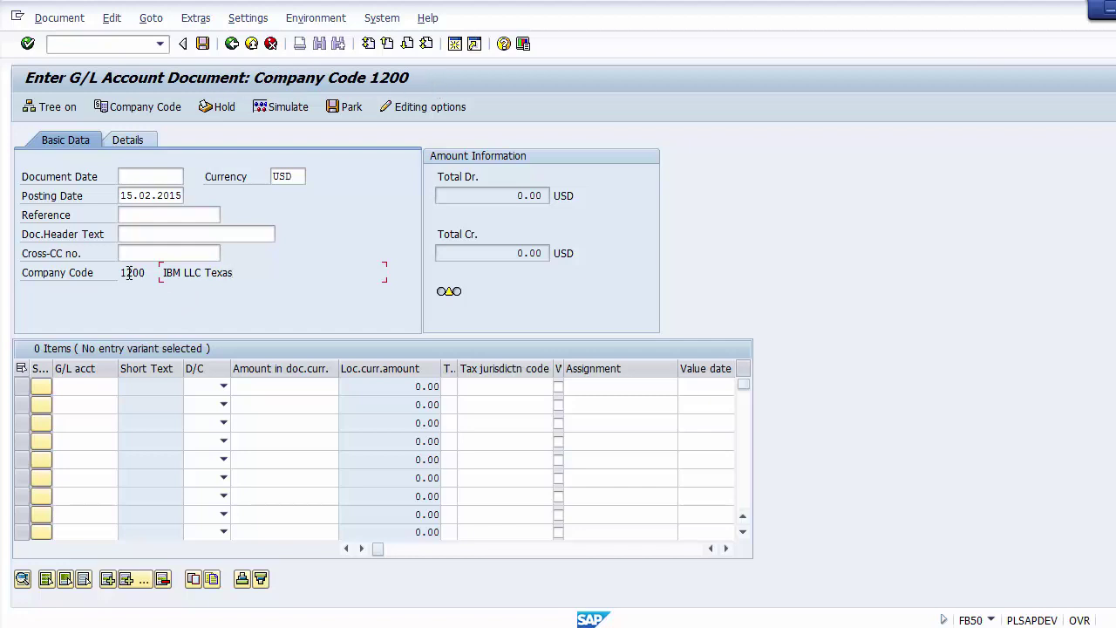
click(128, 177)
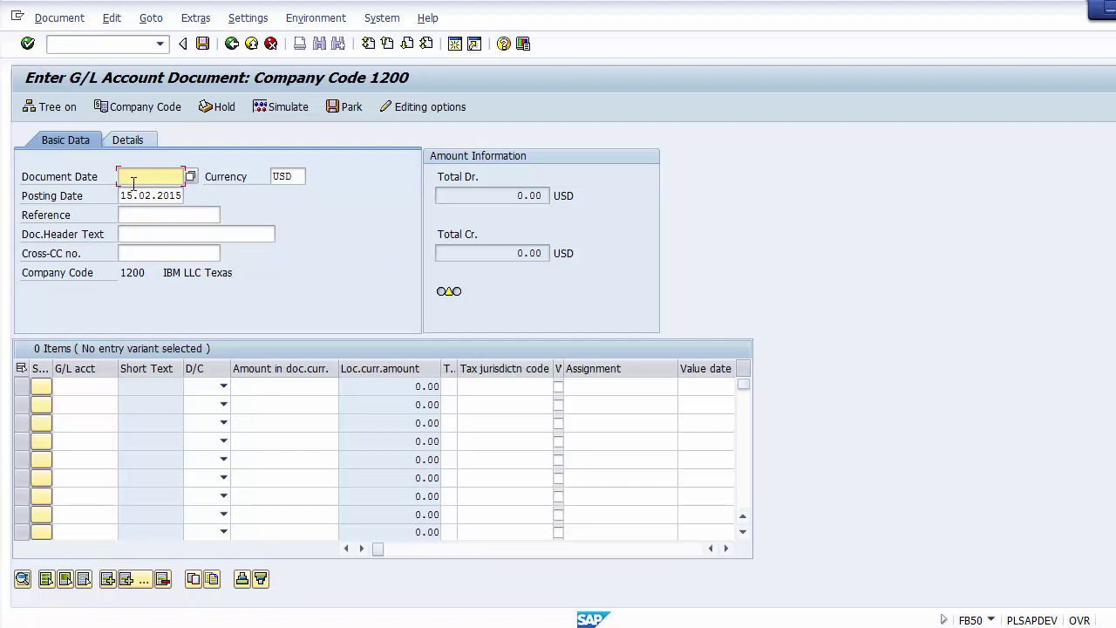
click(272, 178)
click(129, 194)
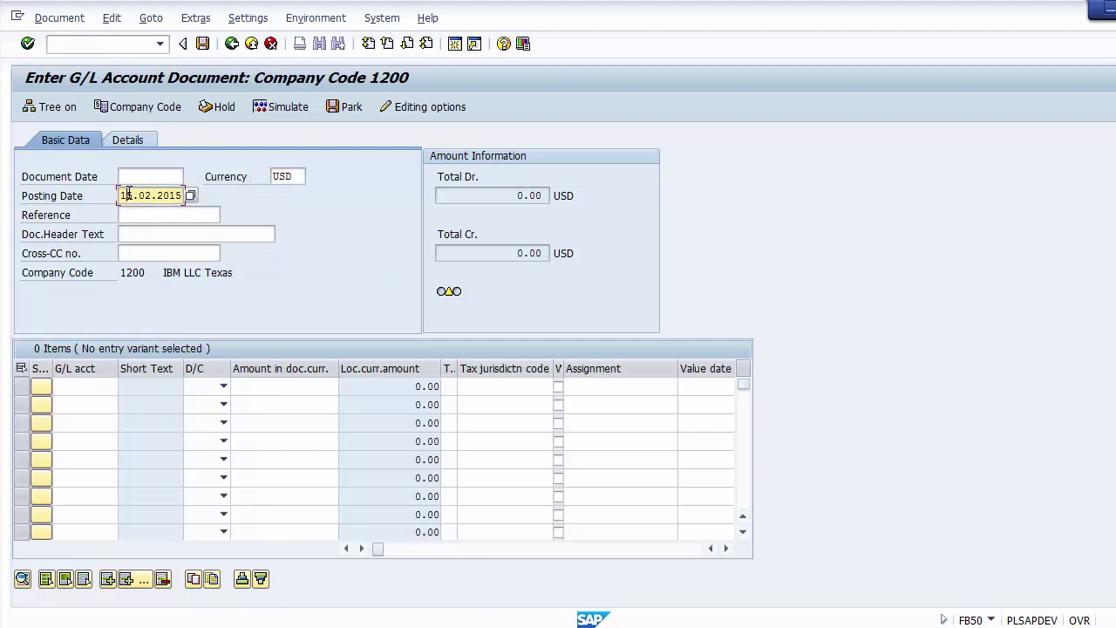
click(128, 176)
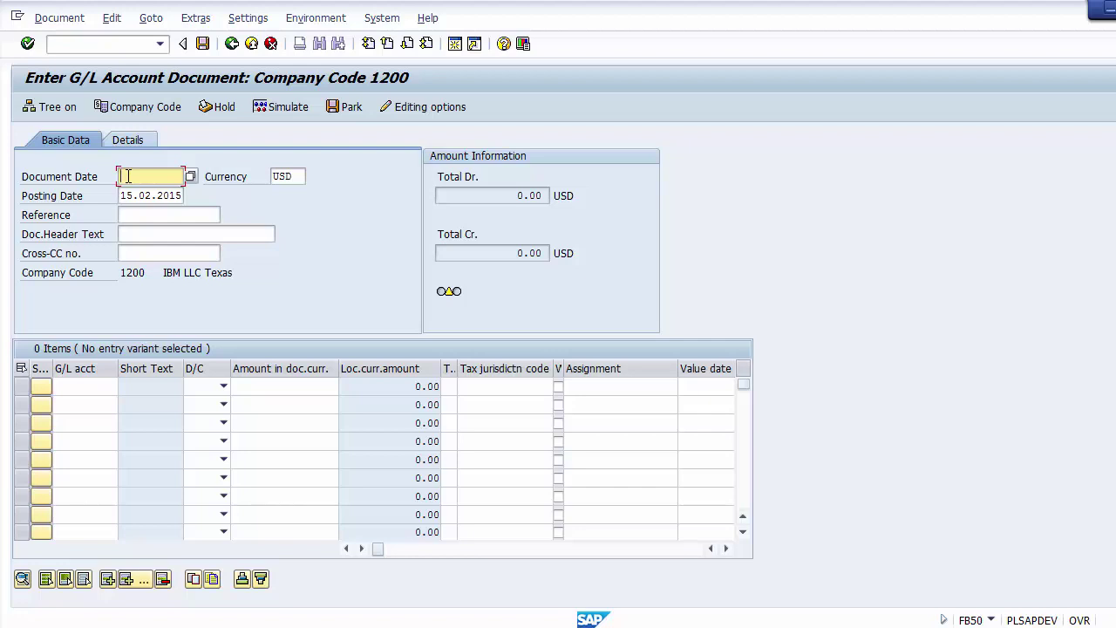
click(128, 176)
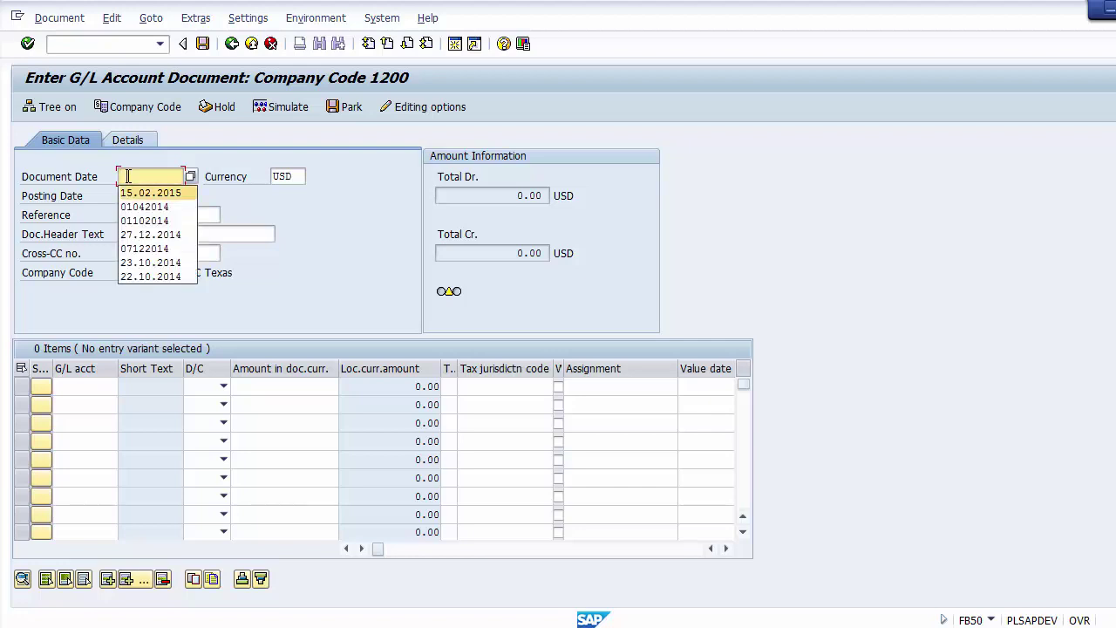
key(Return)
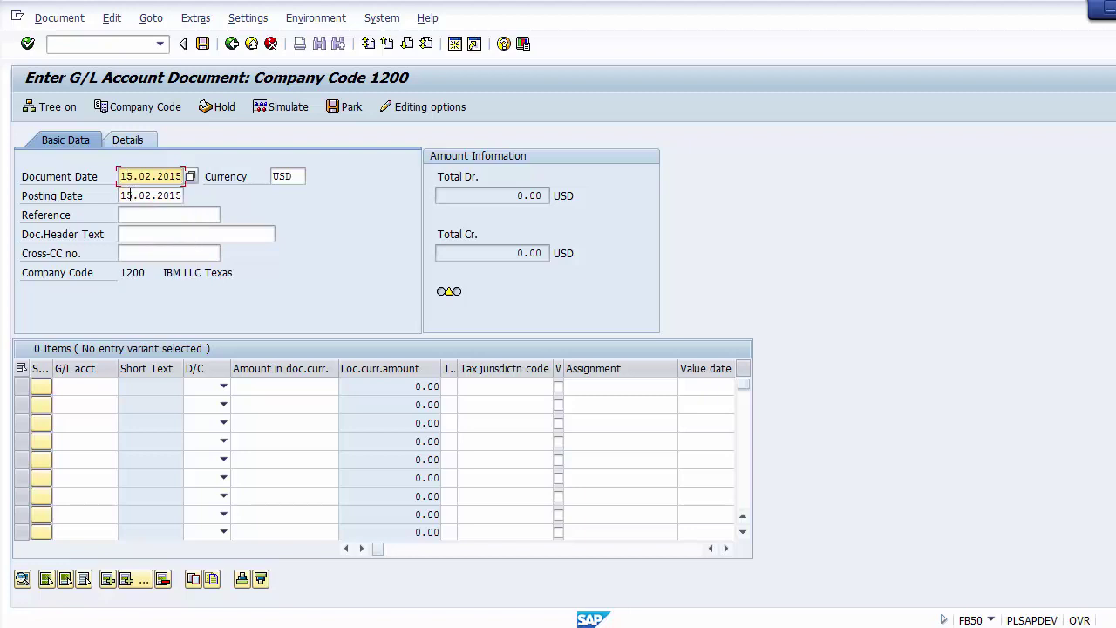
Step: Enter 123 as the reference in the G/L document header, leaving the header text and cross-company number blank
click(129, 195)
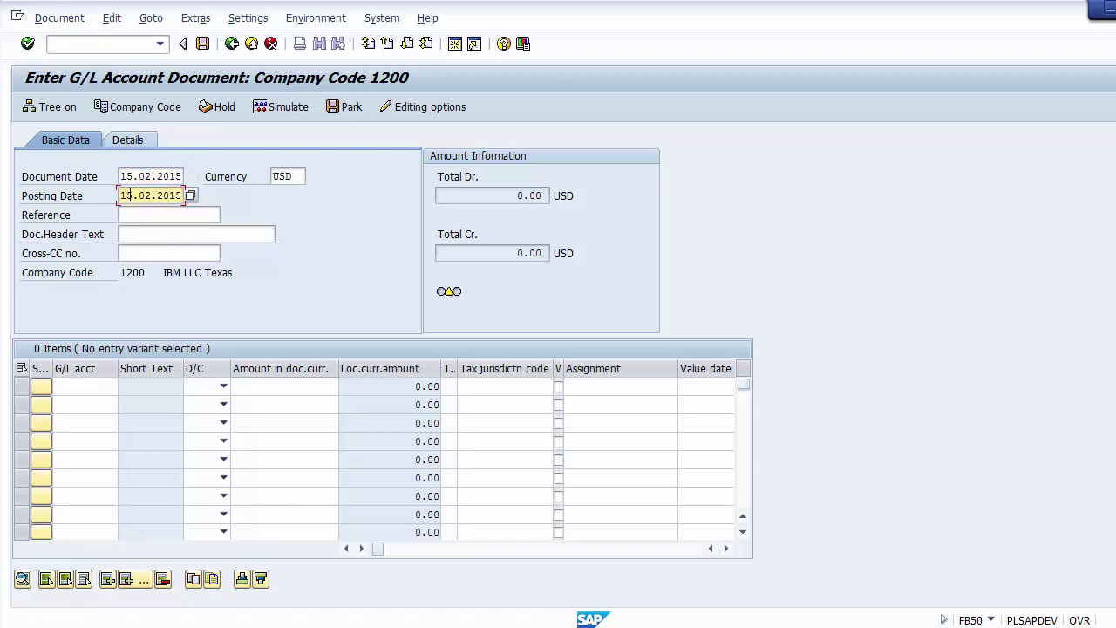
click(294, 176)
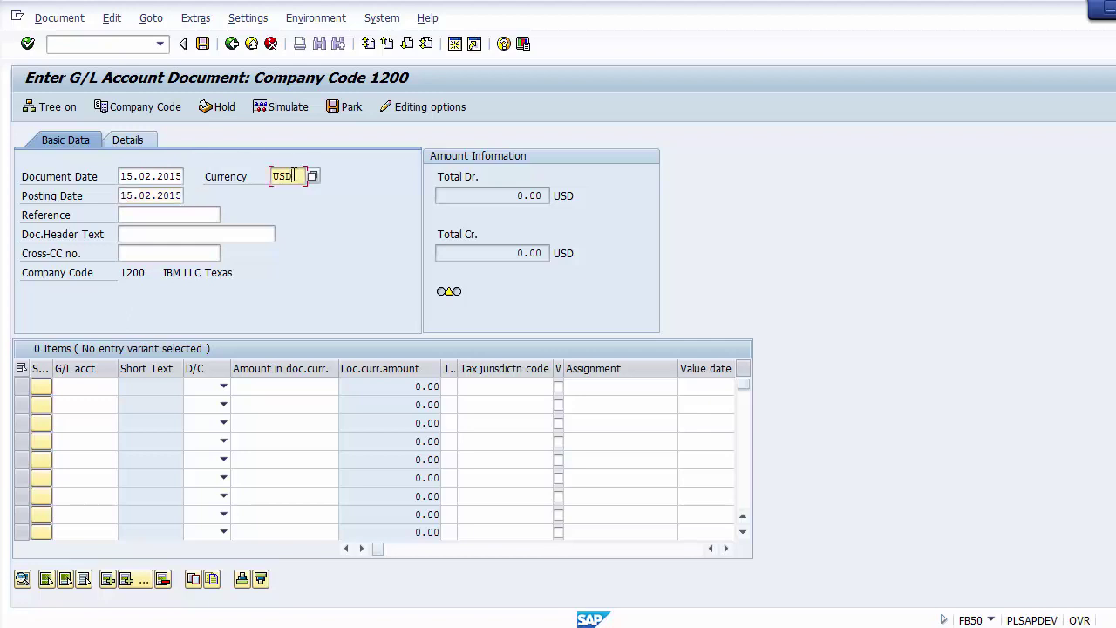
click(187, 214)
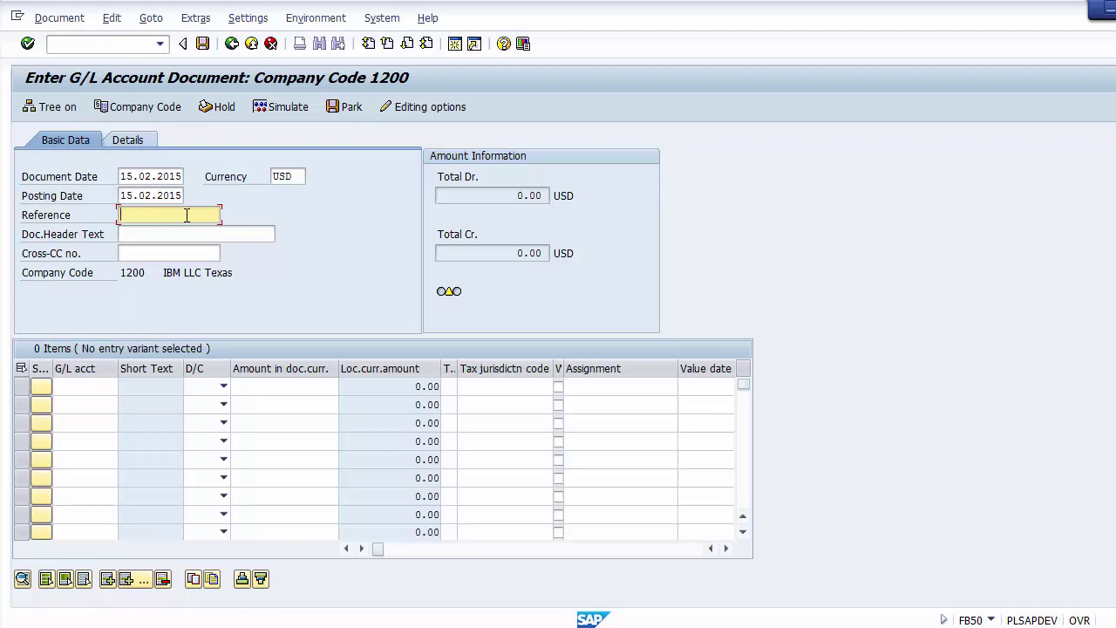
text(123)
key(Tab)
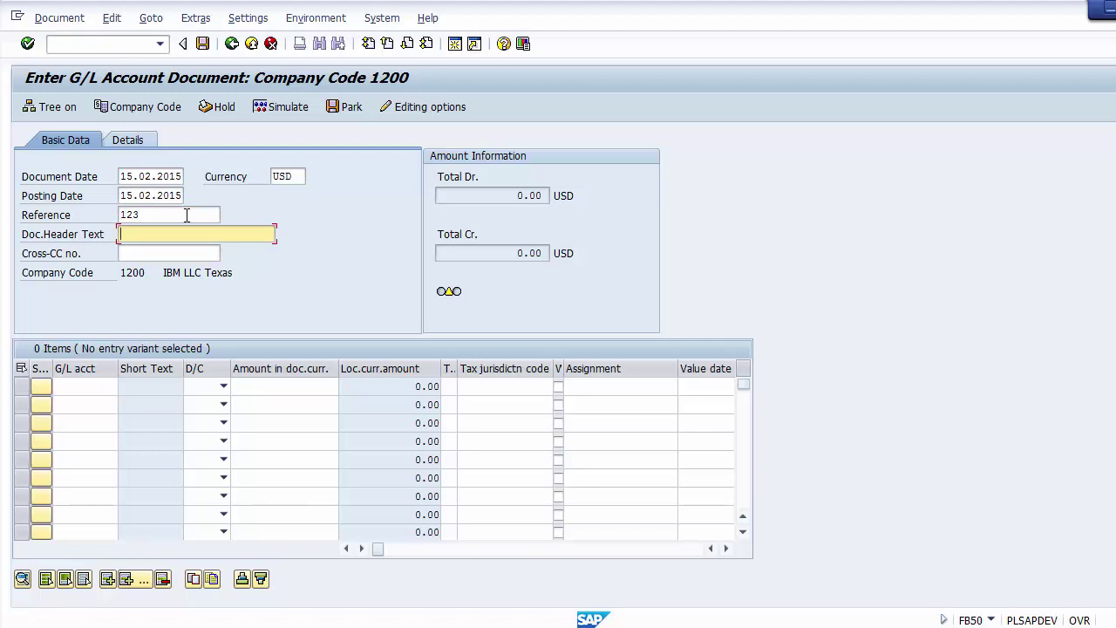
key(Tab)
key(Tab)
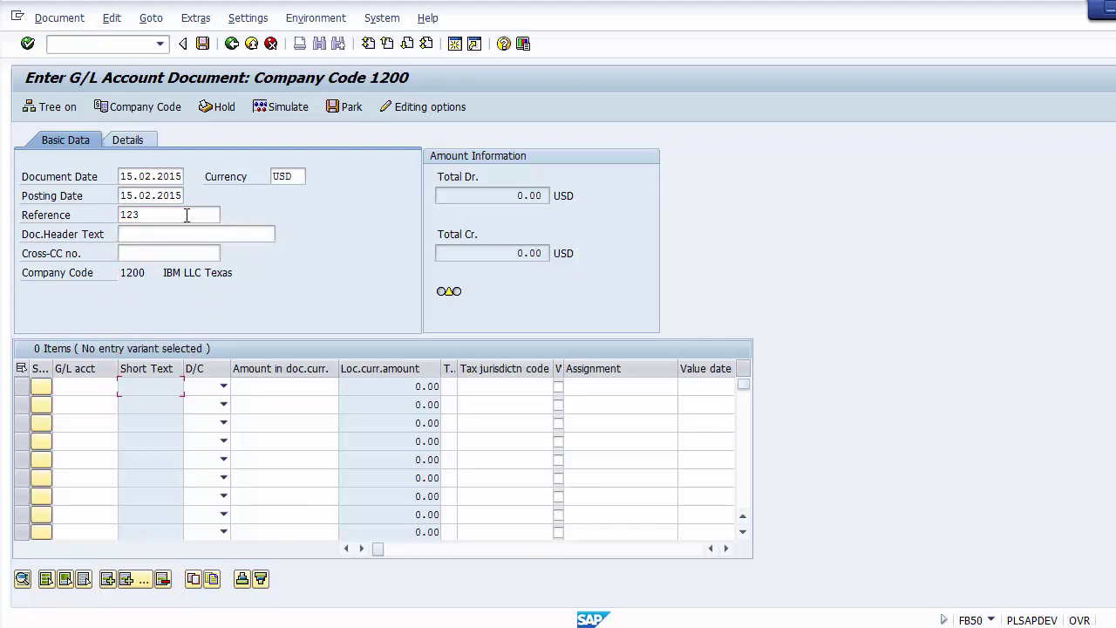
click(197, 233)
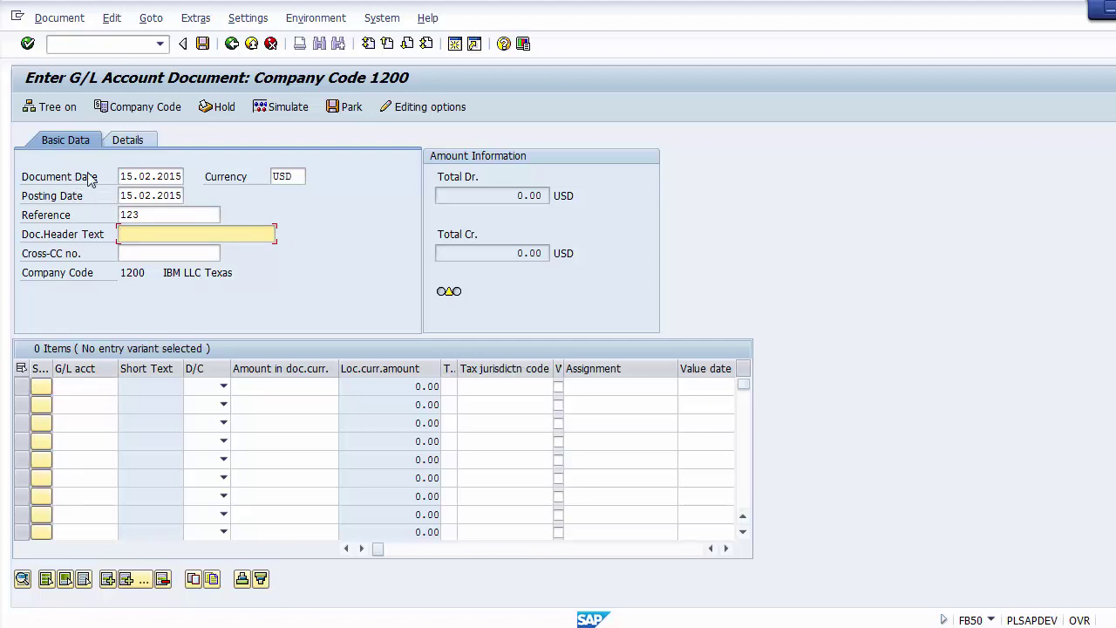
click(290, 176)
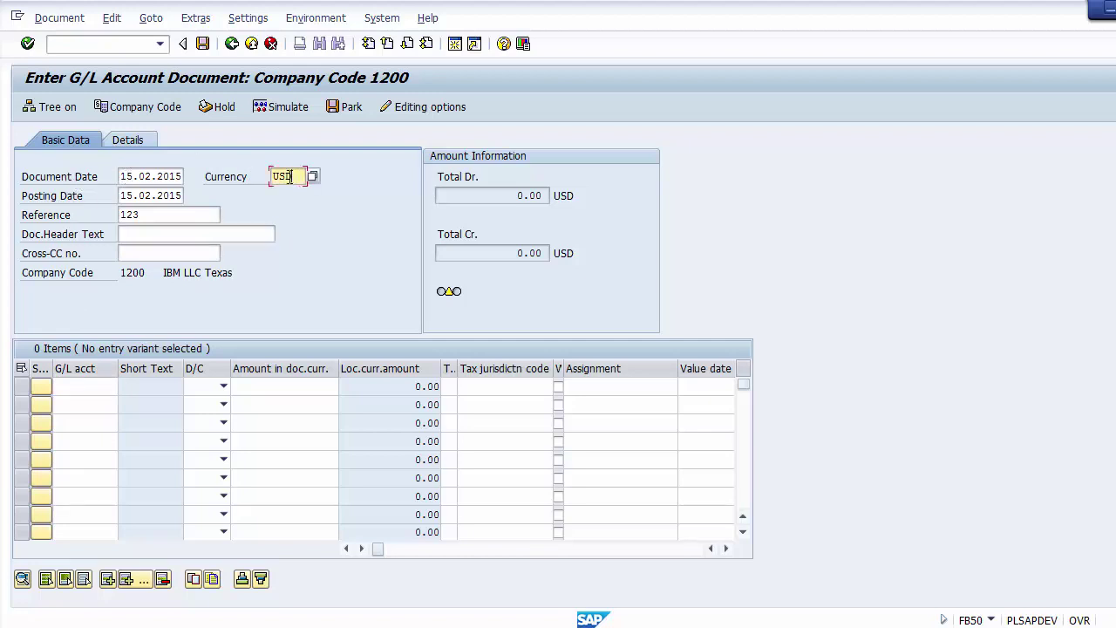
click(136, 195)
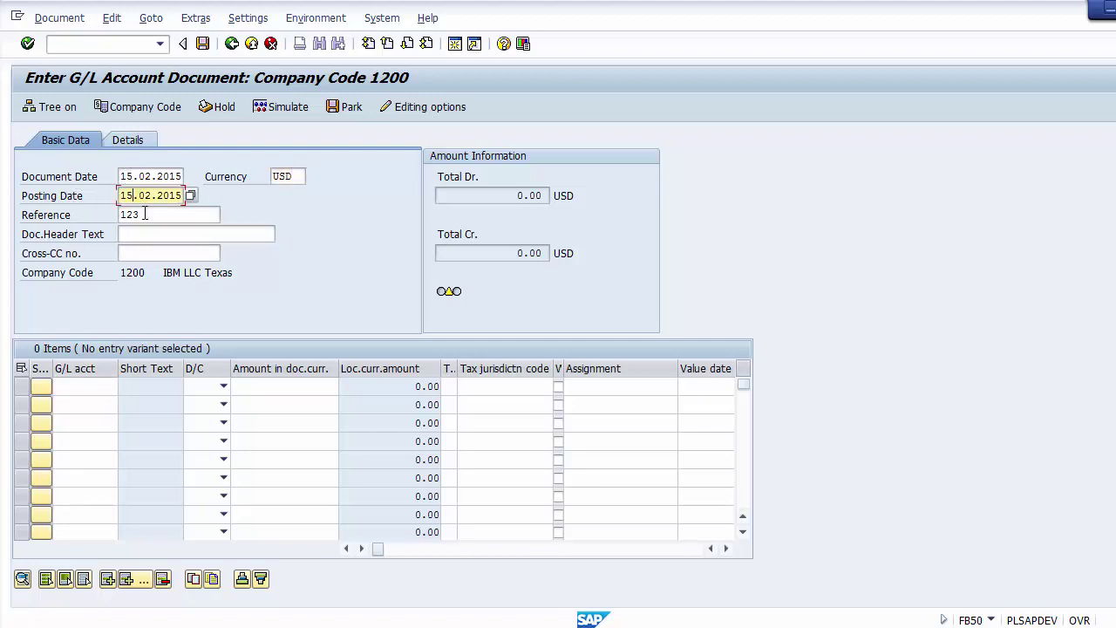
click(145, 214)
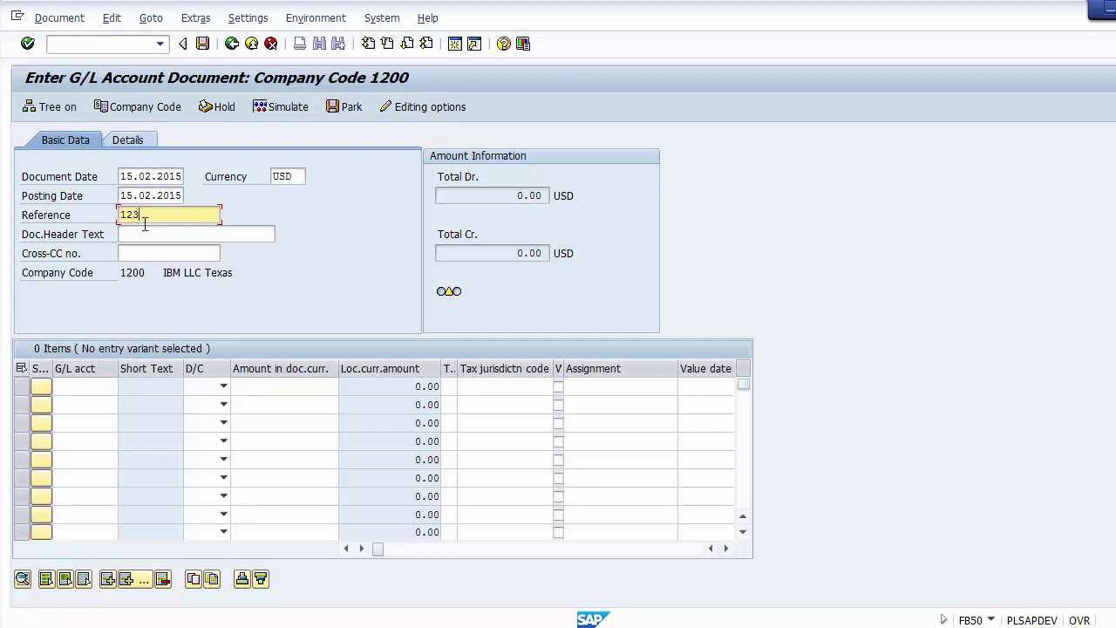
click(89, 384)
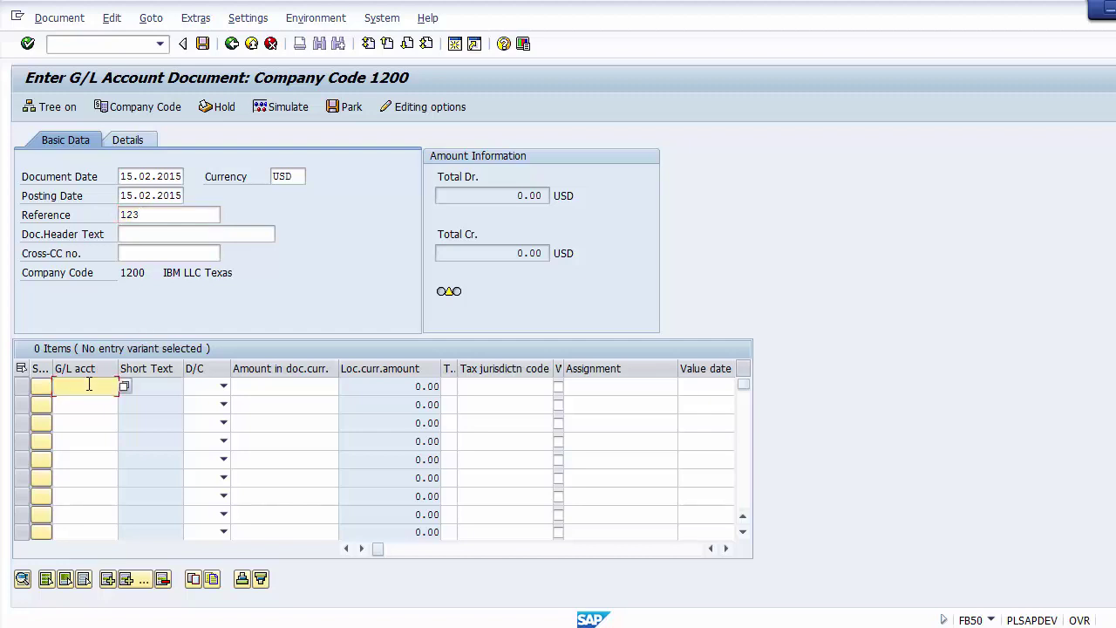
text(101660)
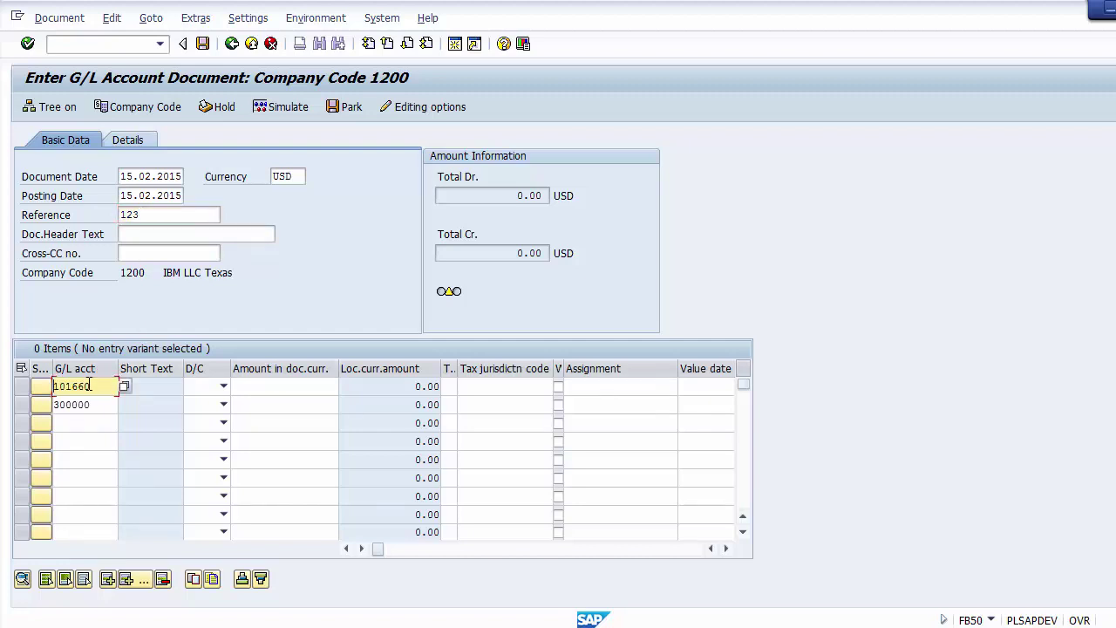
key(BackSpace)
key(BackSpace)
key(BackSpace)
key(BackSpace)
key(BackSpace)
key(BackSpace)
key(Down)
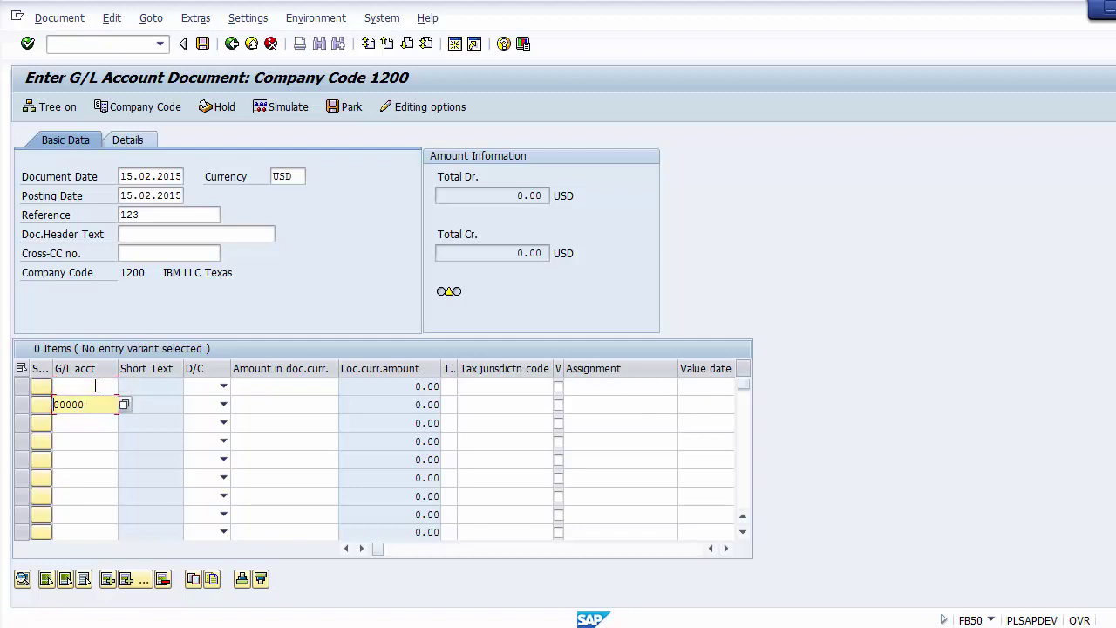
key(Delete)
key(Delete)
key(Delete)
key(Delete)
key(Delete)
key(Delete)
Step: Look up the G/L accounts of company code 1200 and choose Cash Account 101660 for the first line item
click(95, 386)
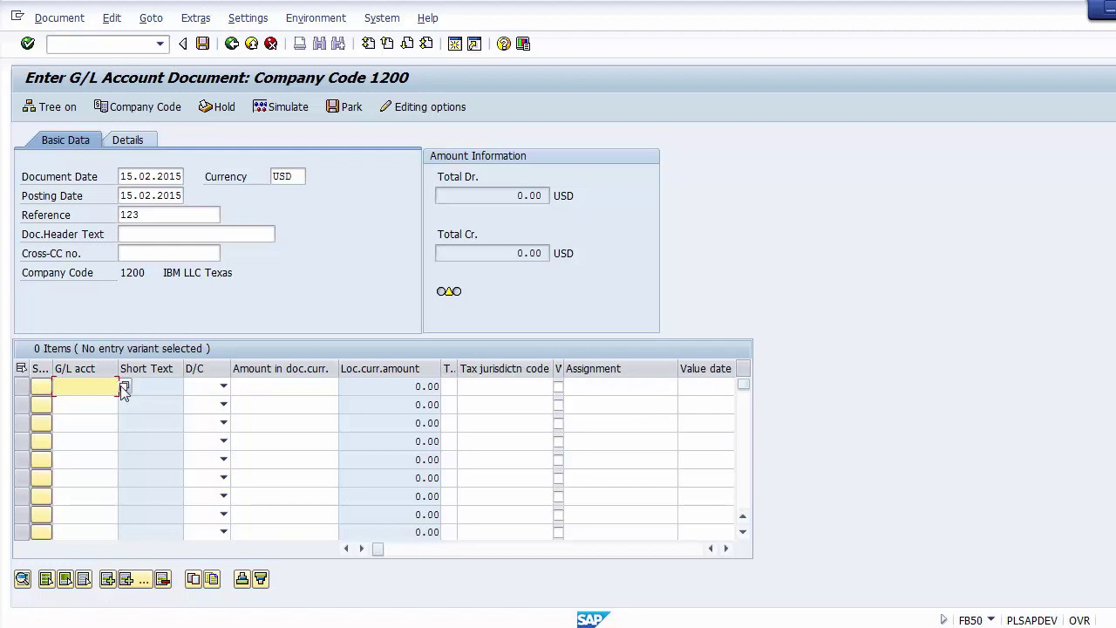
click(125, 388)
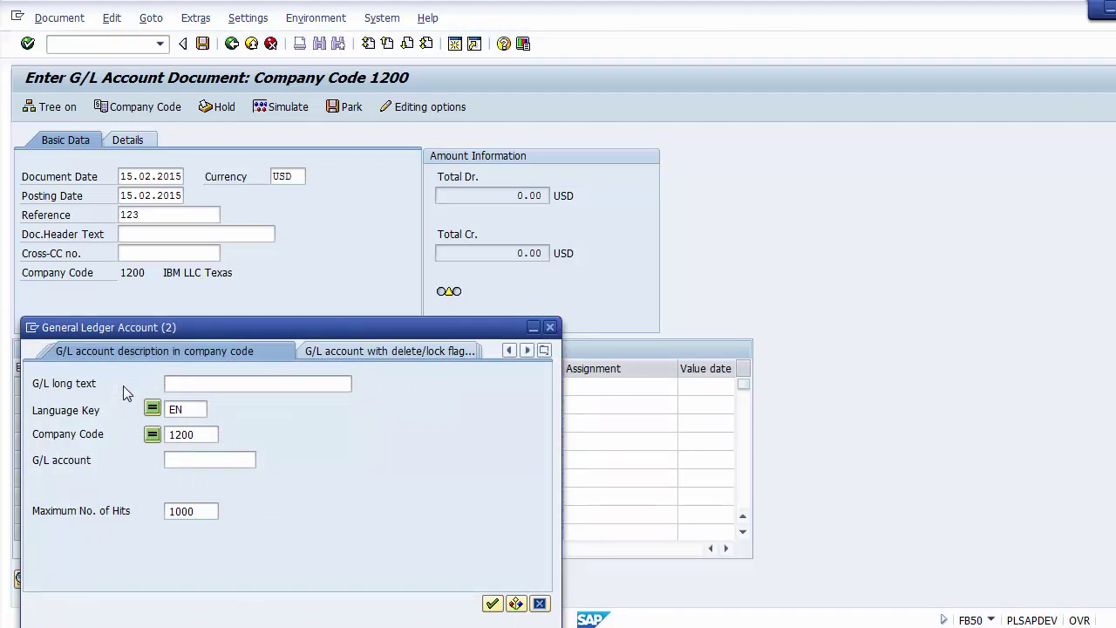
key(Return)
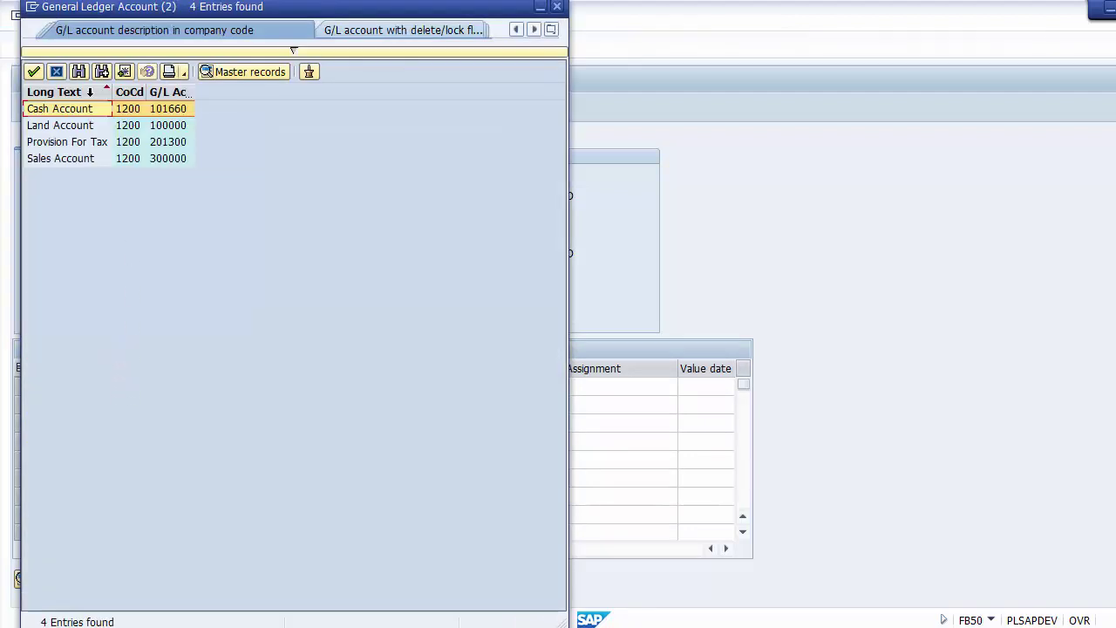
double_click(68, 113)
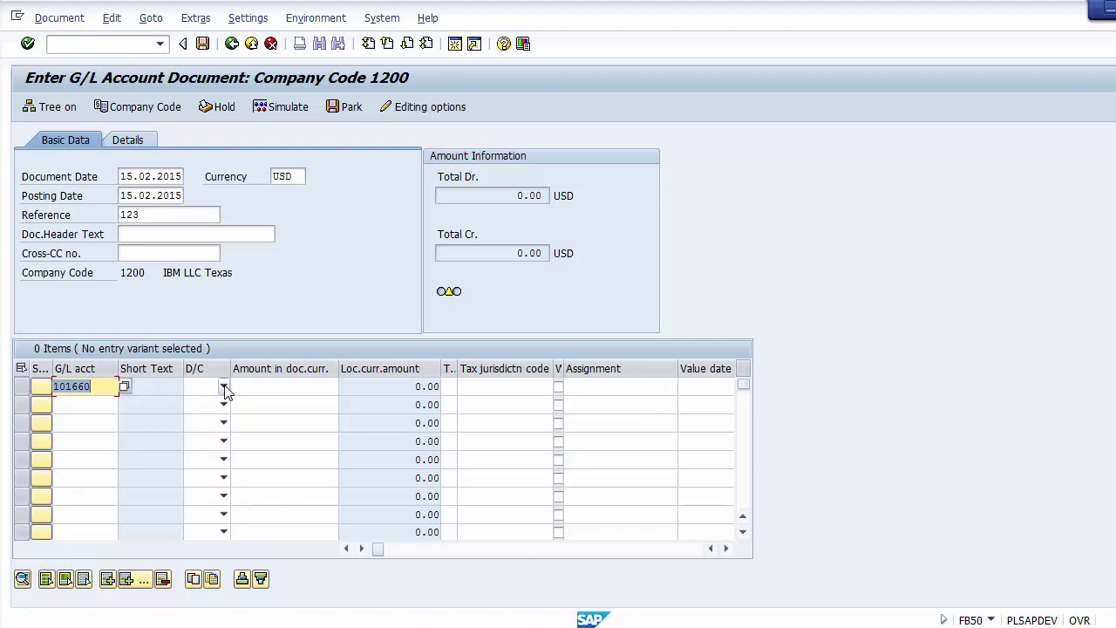
click(102, 386)
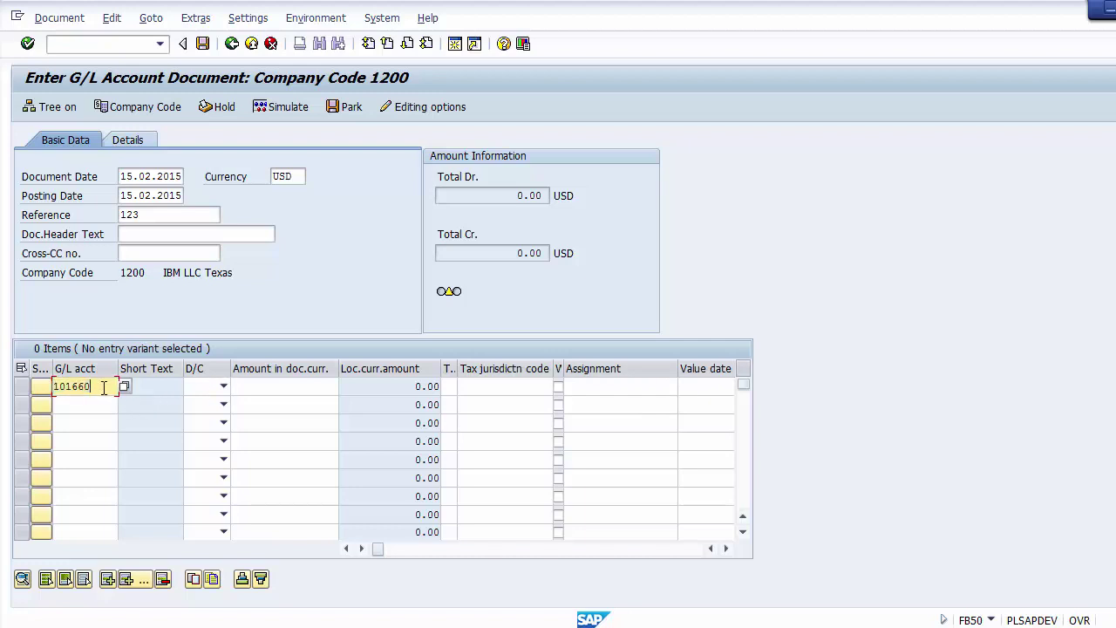
Step: Set the Cash Account line item to Debit with a document currency amount of 10000
click(225, 387)
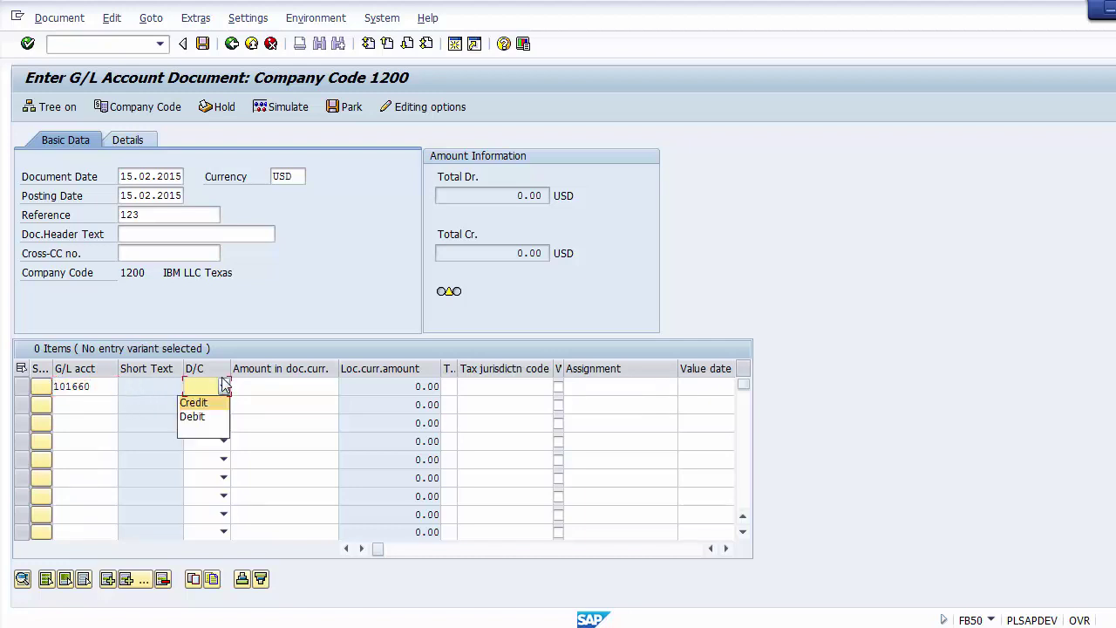
click(207, 418)
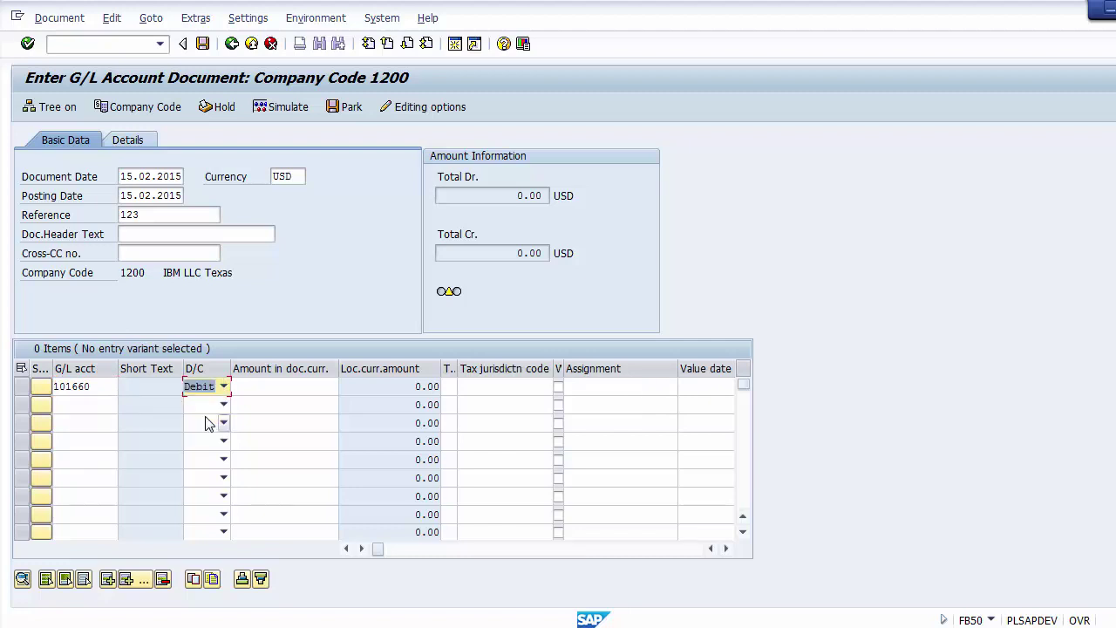
click(268, 388)
text(10000)
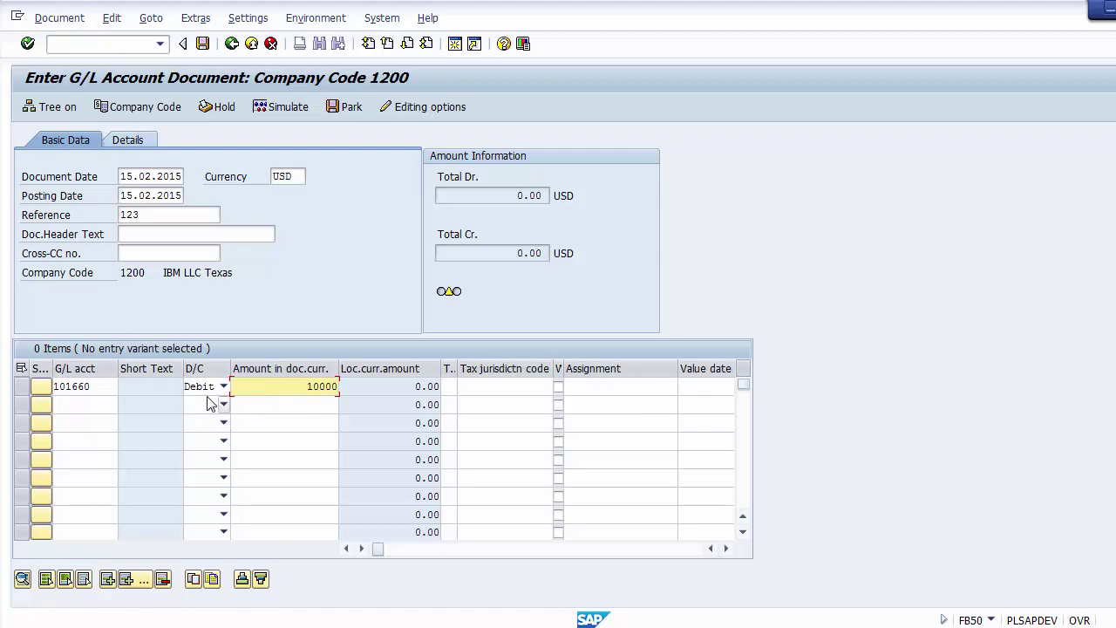
Step: Look up the company code's G/L accounts again and choose Sales Account 300000 for the second line item
click(100, 403)
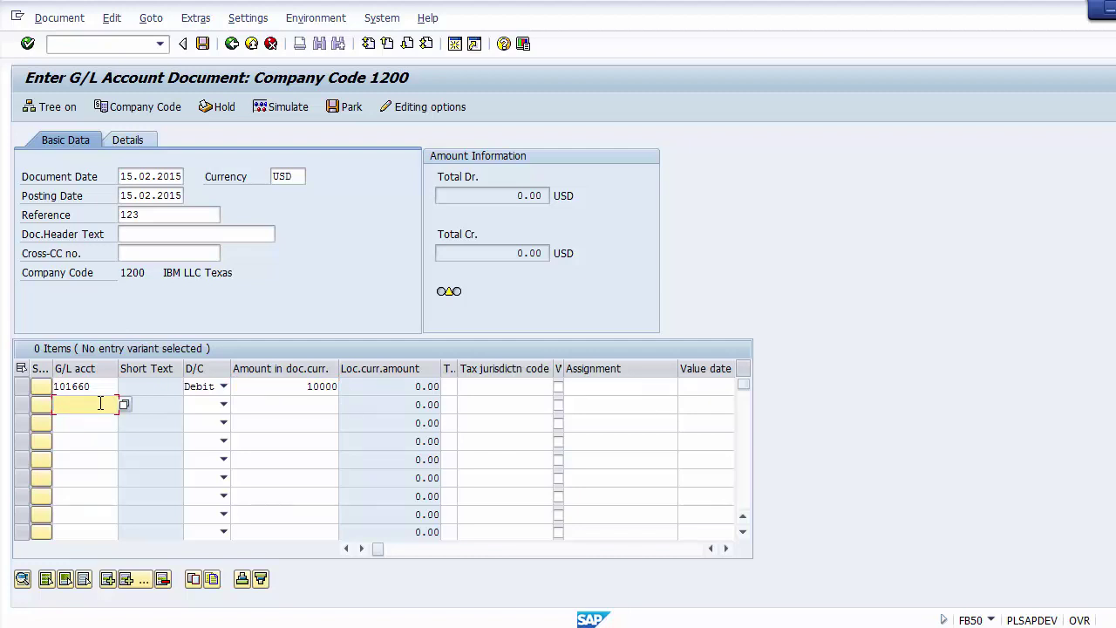
key(F4)
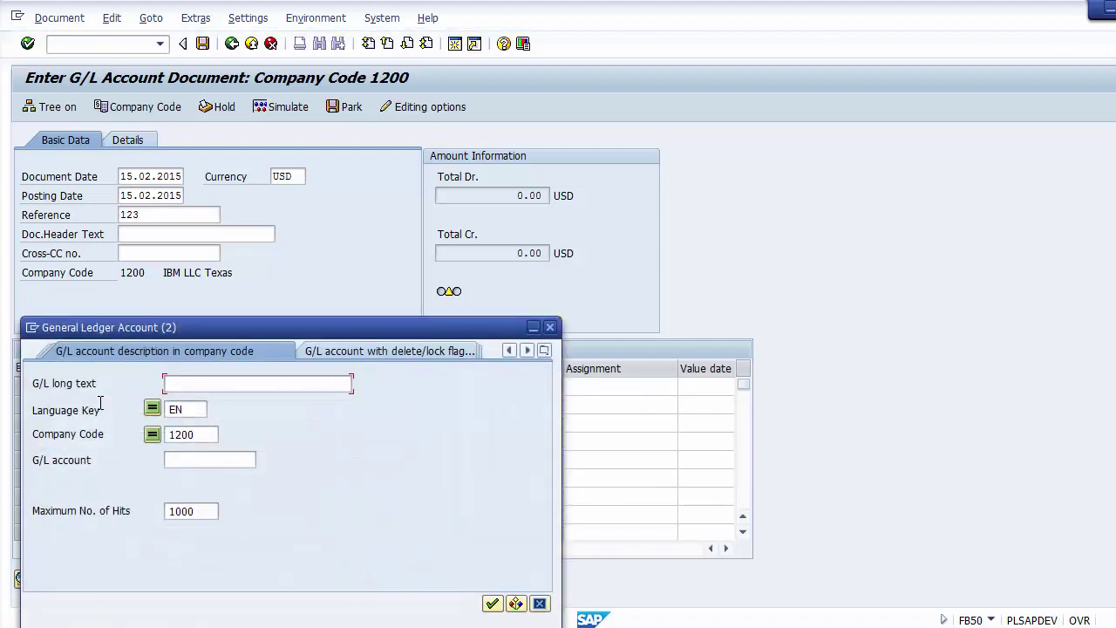
key(Return)
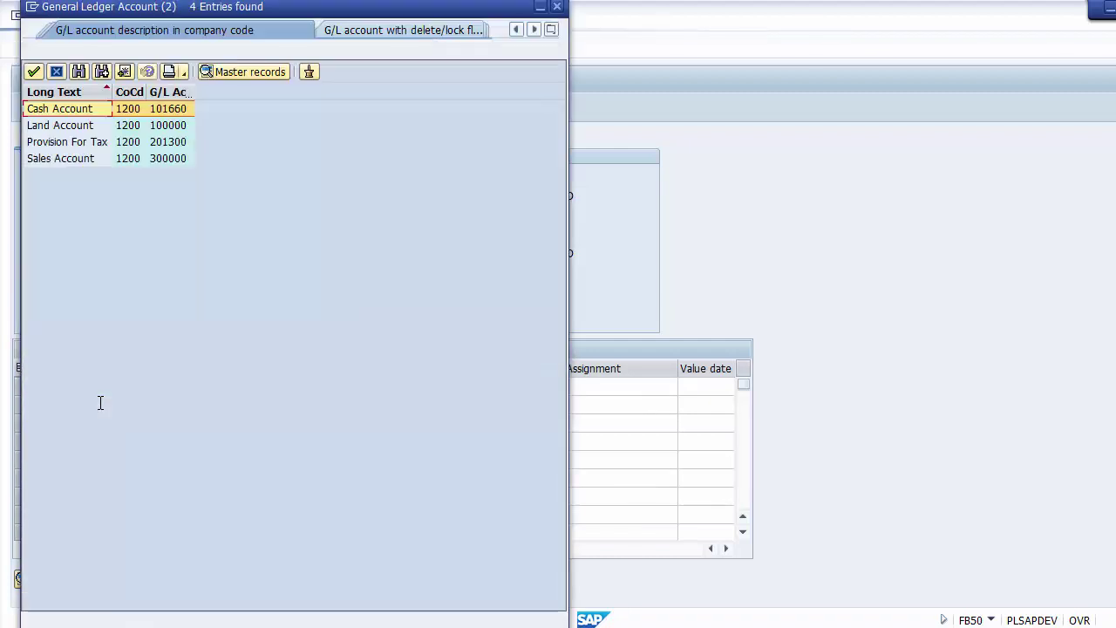
click(63, 162)
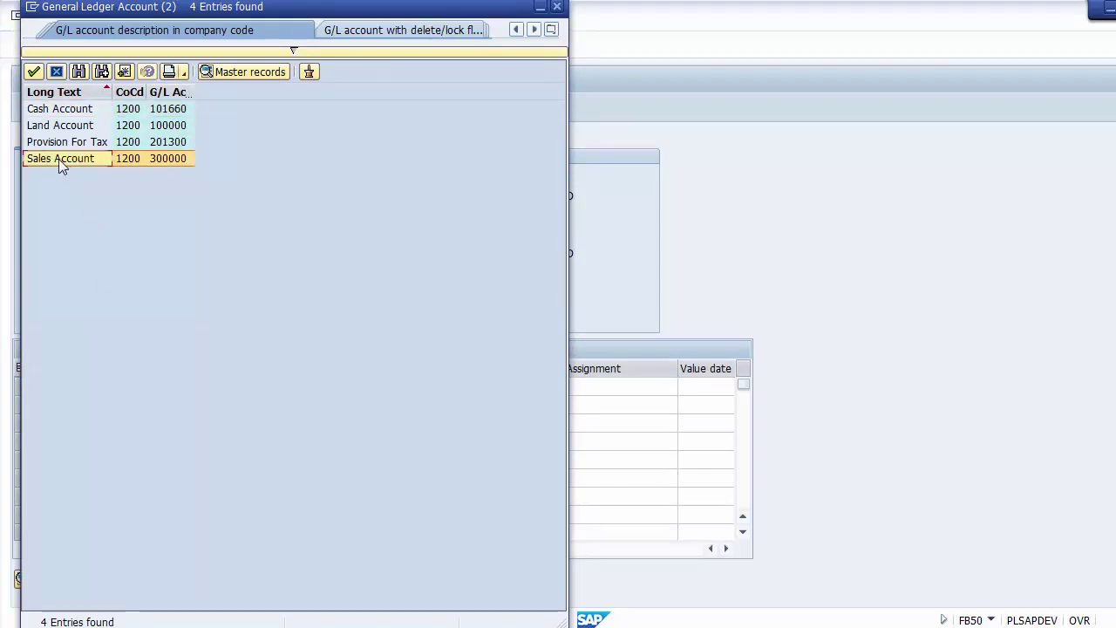
double_click(51, 158)
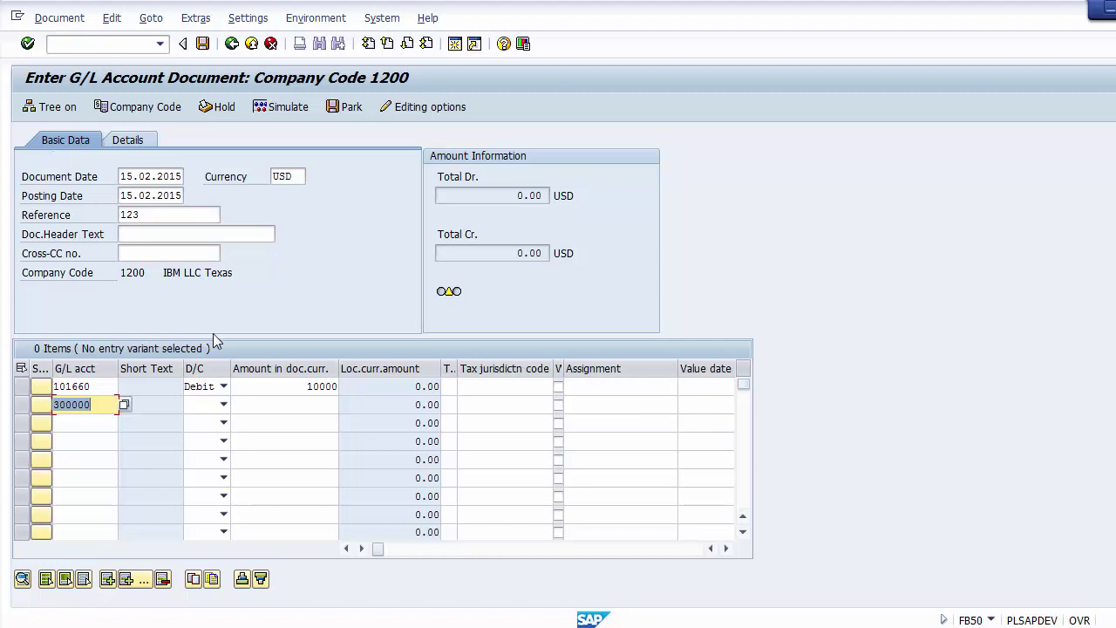
Step: Set the Sales Account 300000 line item to Credit with a document currency amount of 10000
click(223, 404)
click(193, 421)
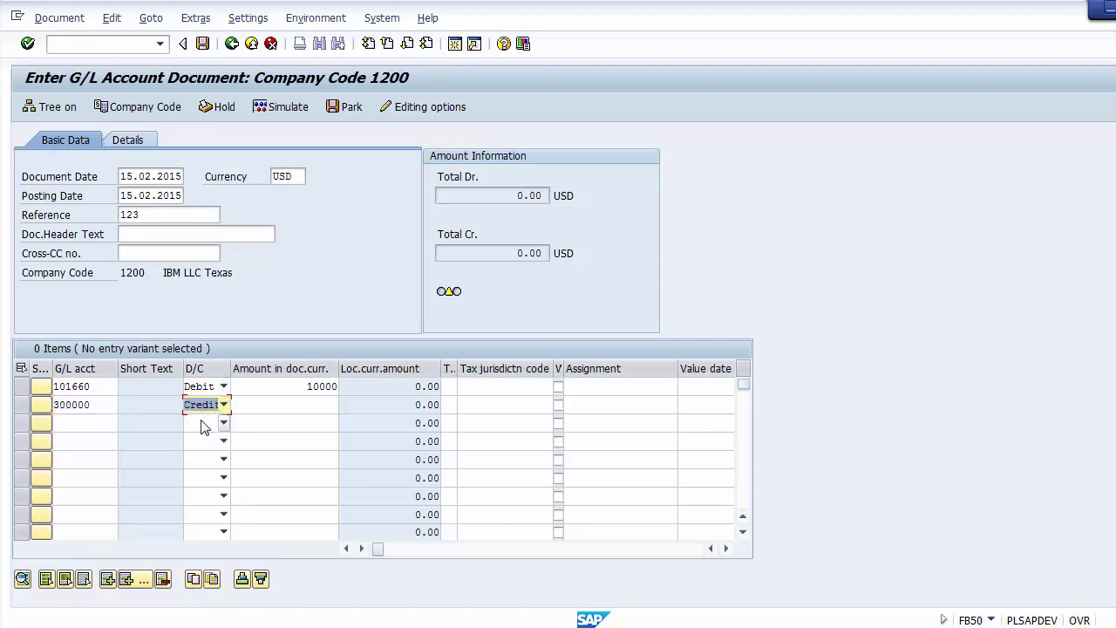
click(276, 407)
text(10000)
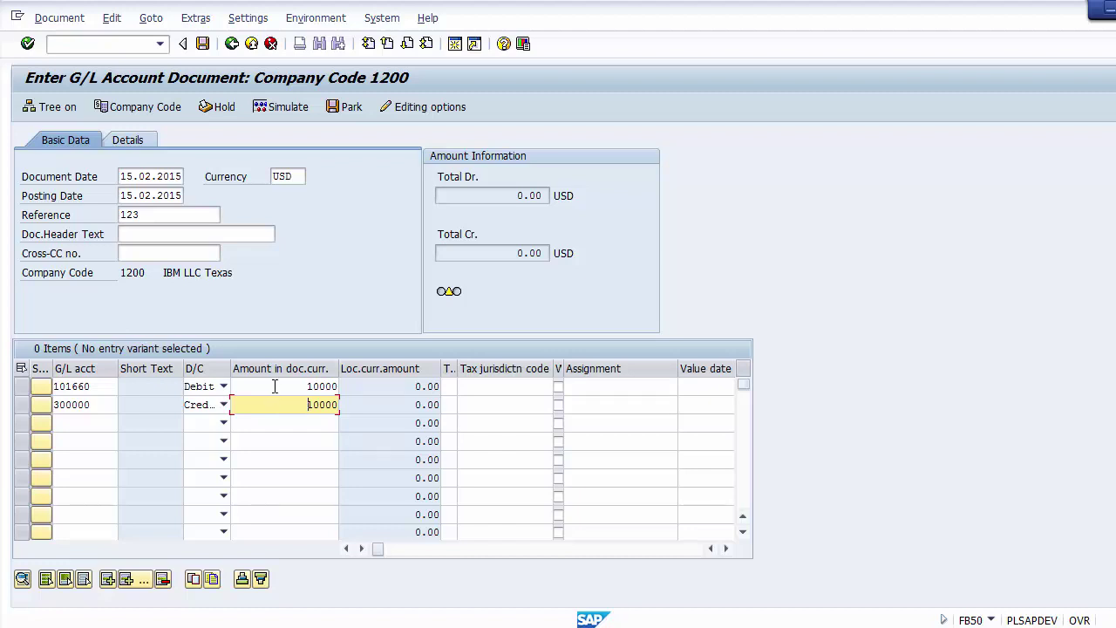
Step: Review the document's dates, currency and reference, and the accounts and amounts of both line items
click(319, 272)
click(145, 176)
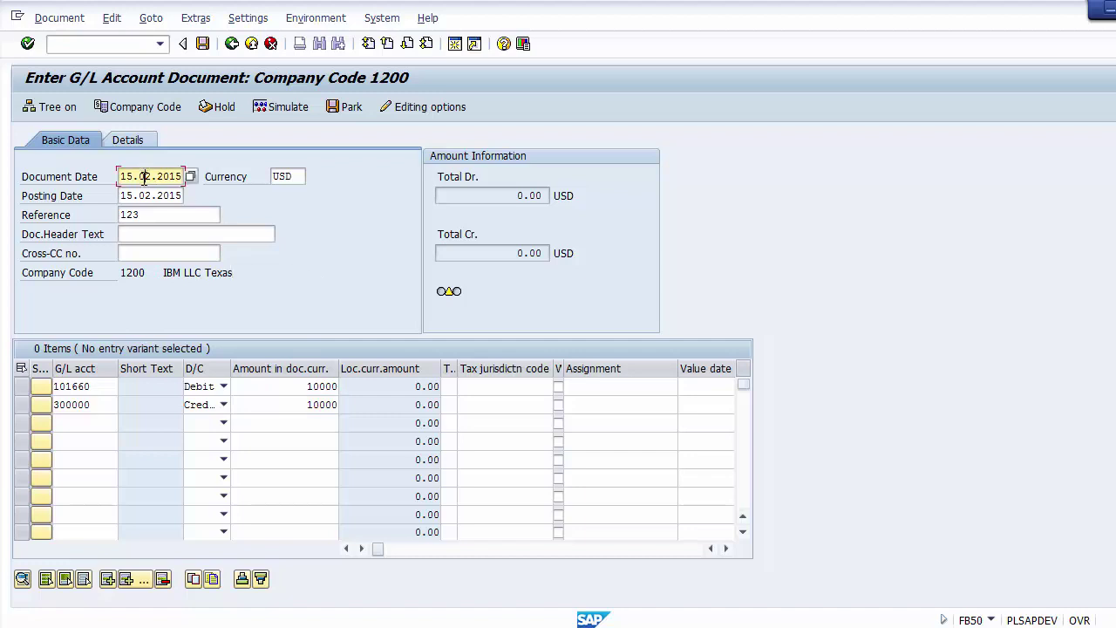
click(150, 196)
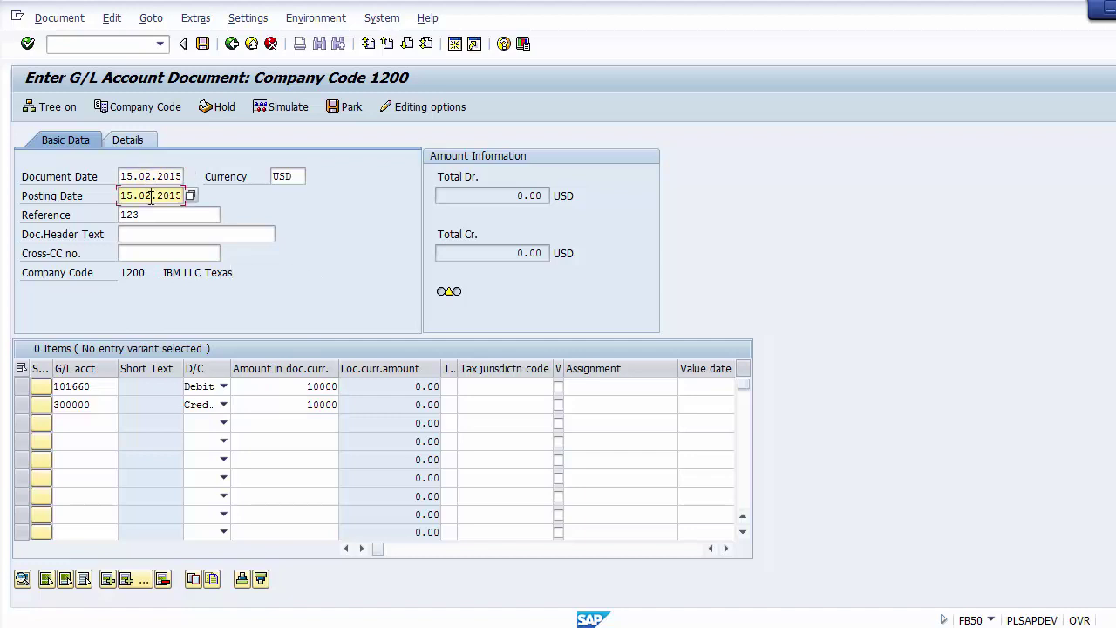
click(286, 177)
click(174, 213)
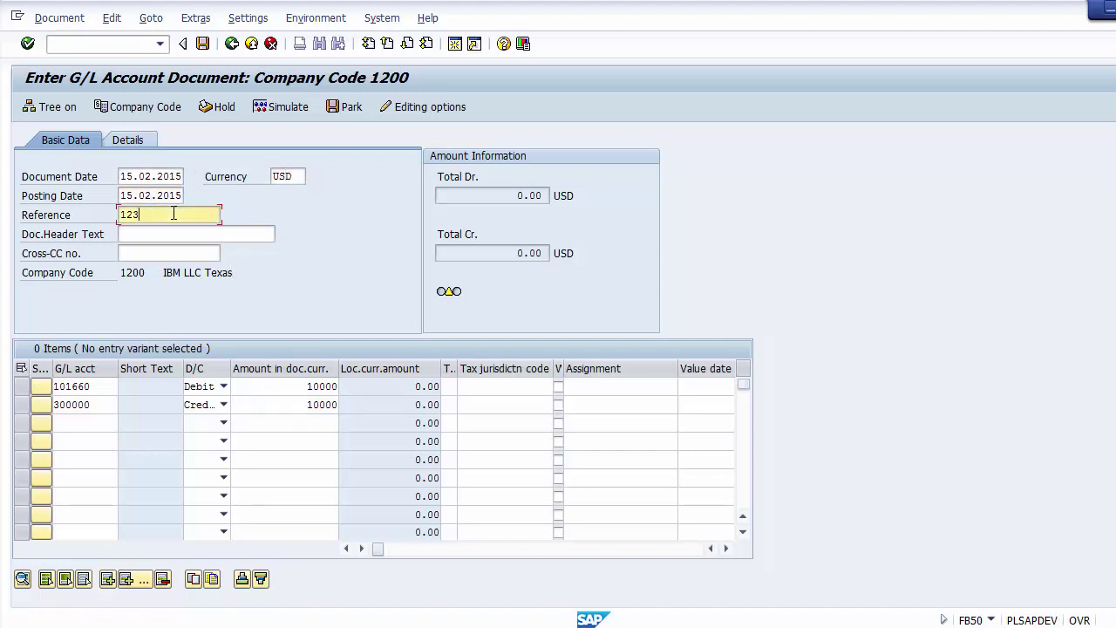
click(101, 390)
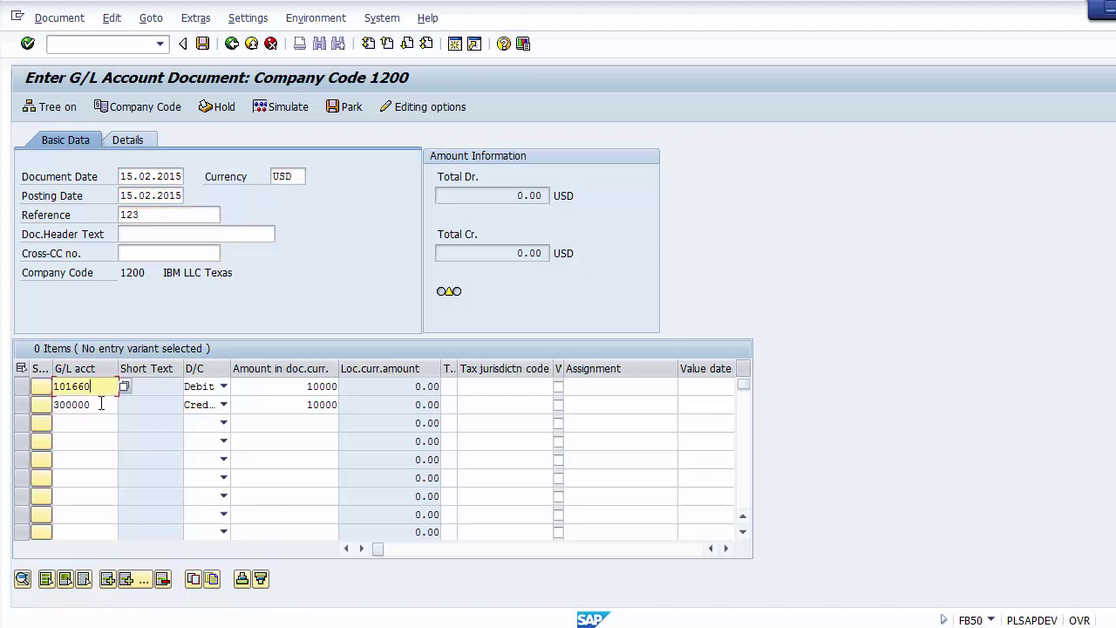
click(101, 404)
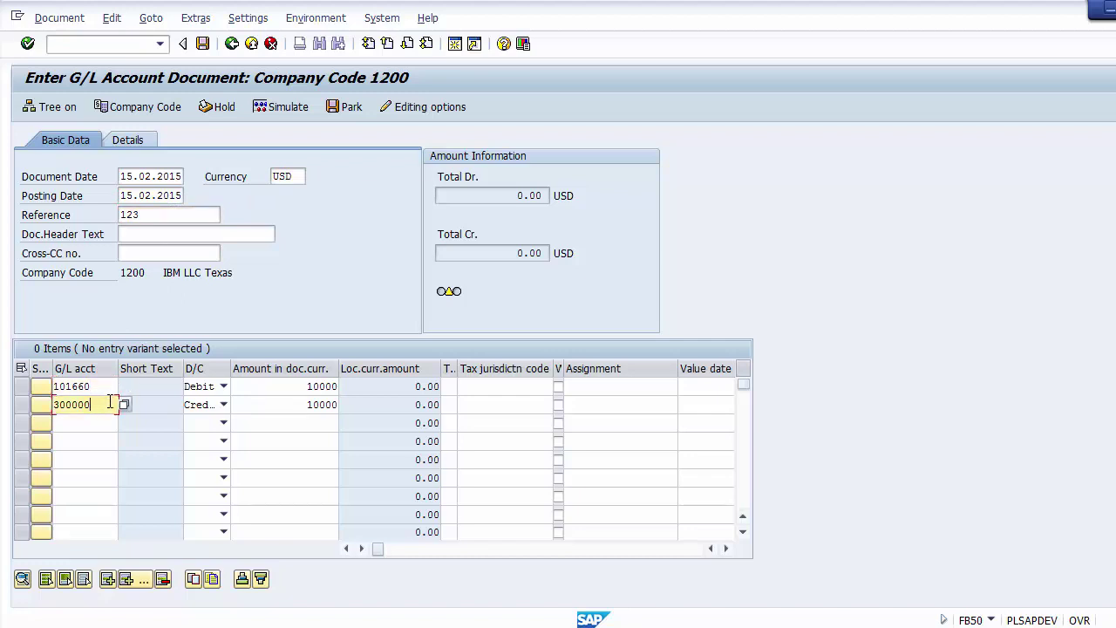
click(255, 385)
click(257, 412)
click(337, 267)
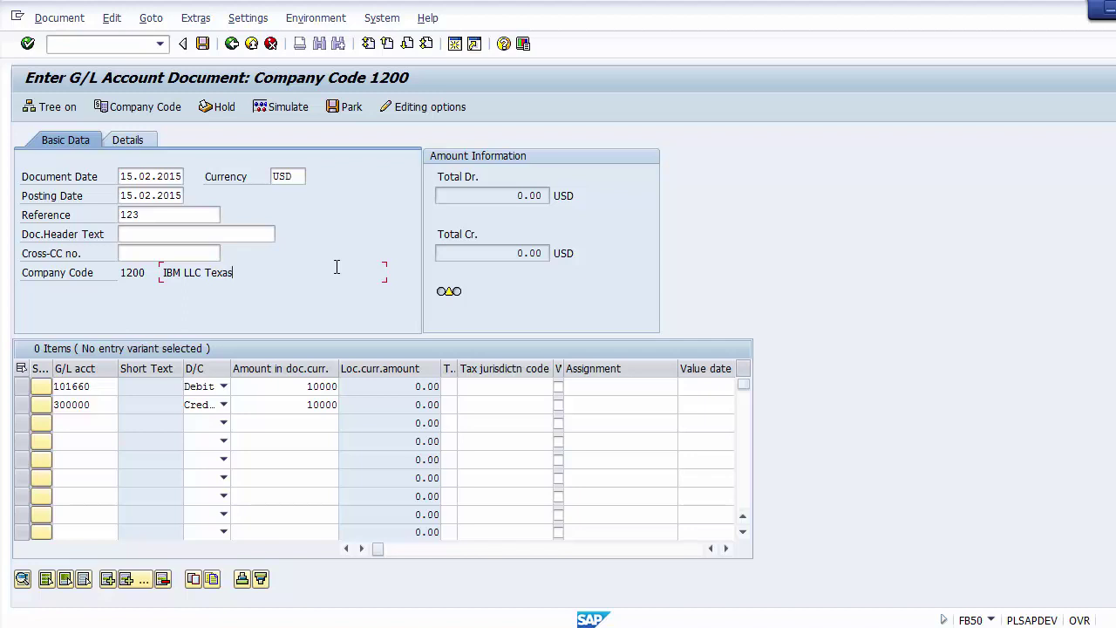
Step: Simulate the G/L document and review the document type, company code, fiscal year, dates and period in the overview header
click(281, 106)
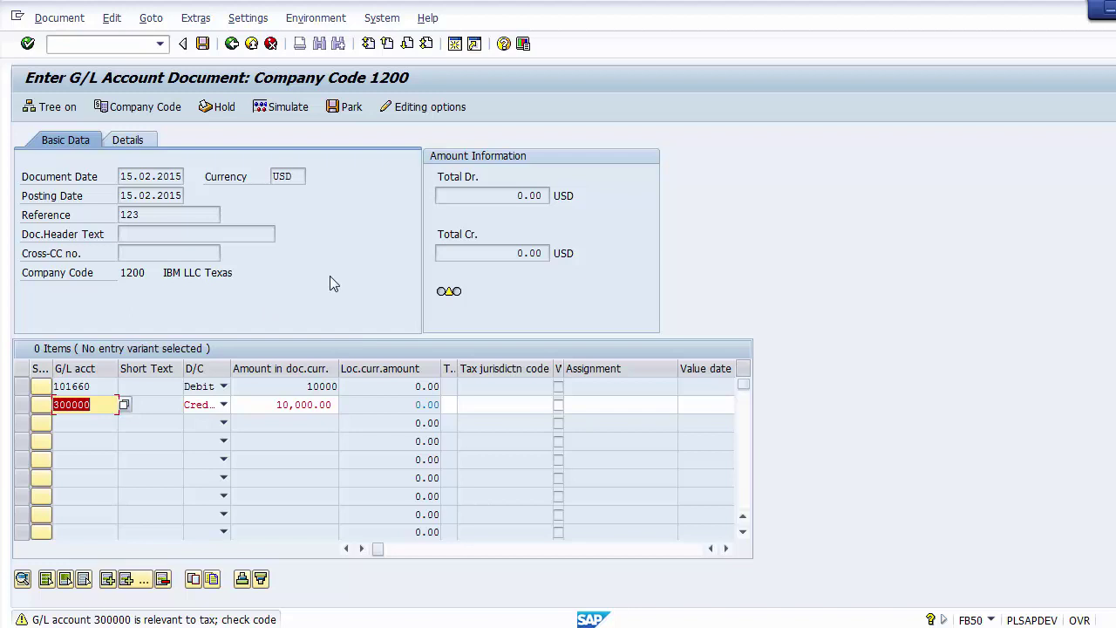
key(F9)
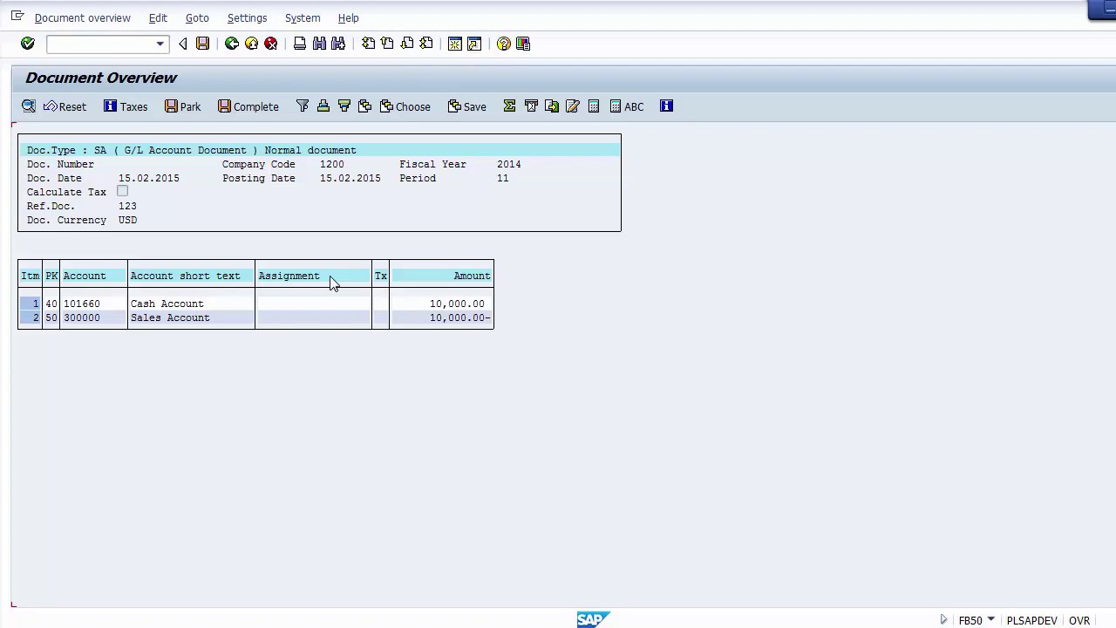
click(66, 150)
click(99, 153)
click(74, 179)
click(237, 164)
click(324, 164)
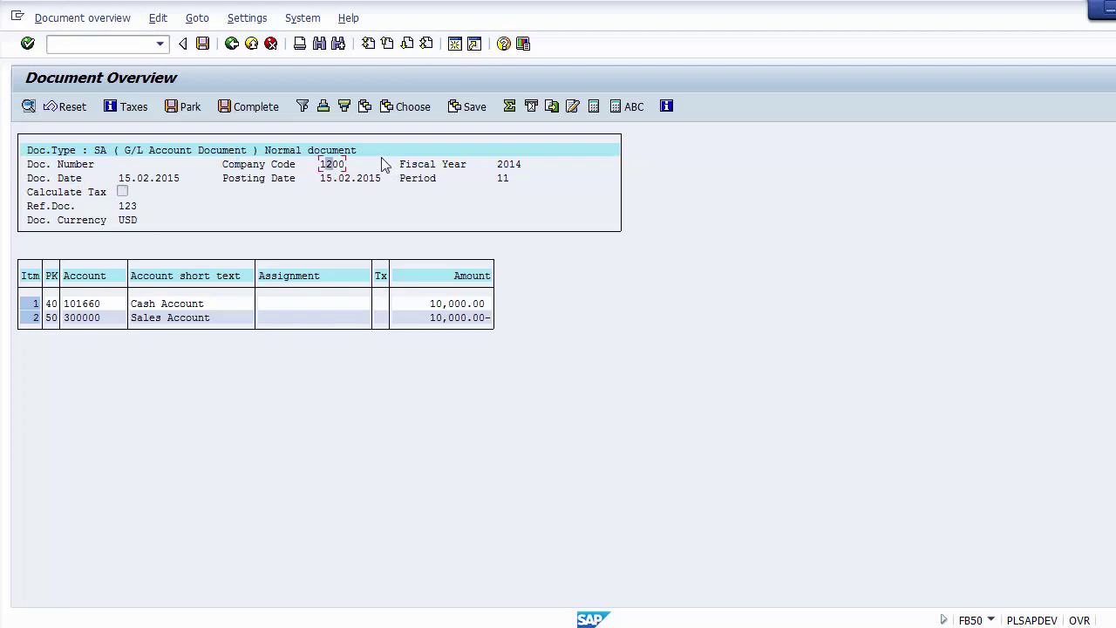
click(510, 165)
click(336, 179)
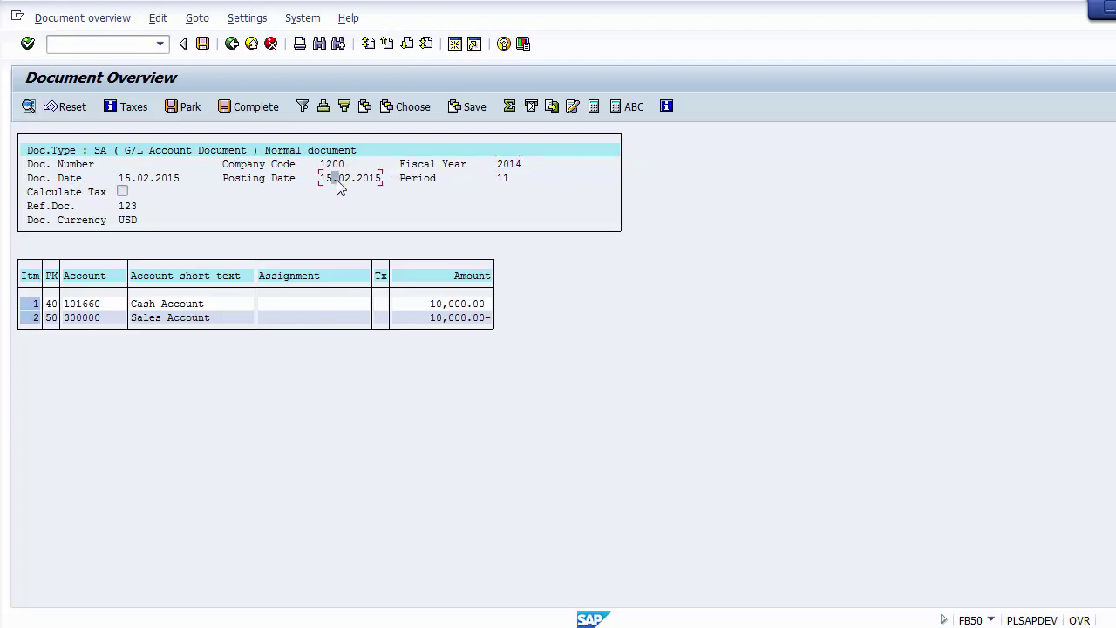
click(432, 179)
click(503, 179)
Step: Check the reference, document currency, accounts and posting keys of the two items in the simulated document
click(128, 210)
click(127, 220)
click(104, 304)
click(213, 305)
click(218, 319)
click(51, 305)
click(51, 320)
Step: Post the simulated G/L document and display the posted document in the data entry view
click(202, 44)
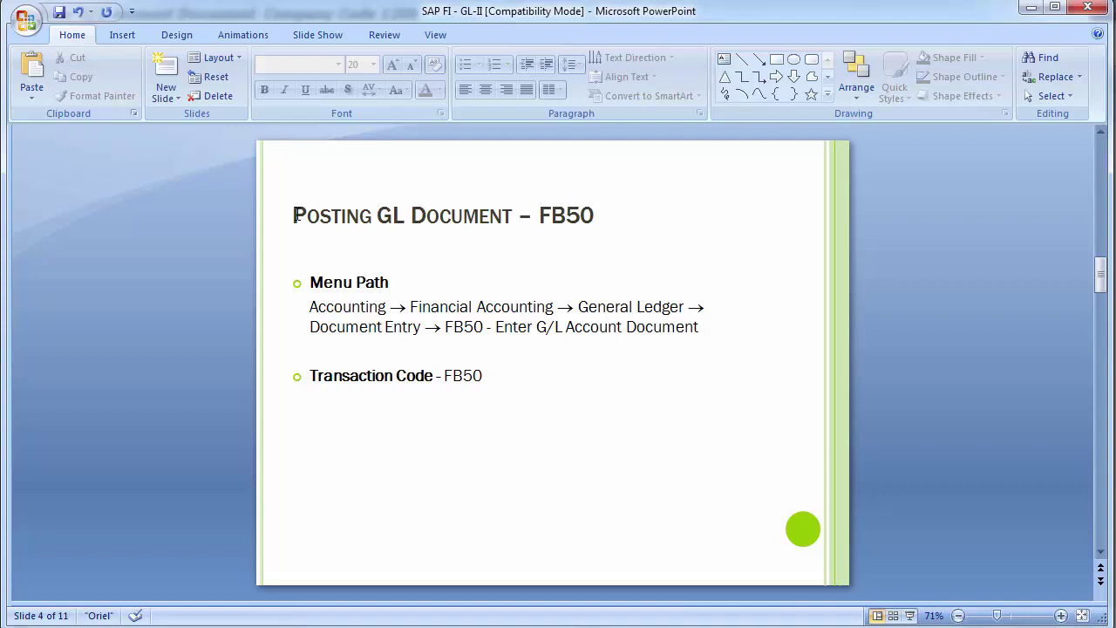
scroll(295, 215, down, 1)
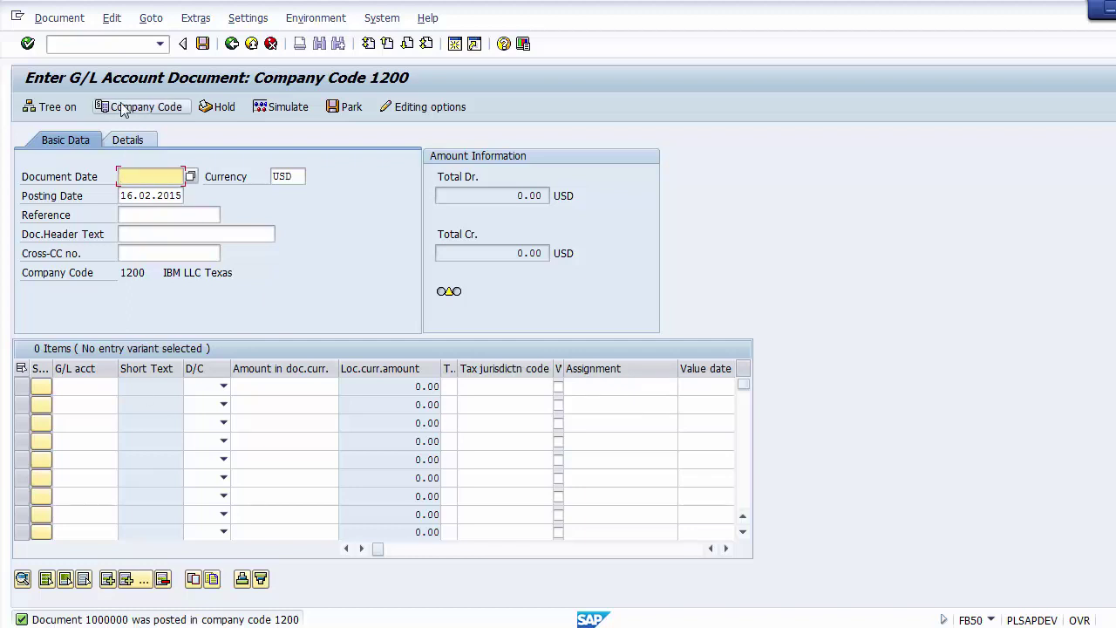
click(59, 19)
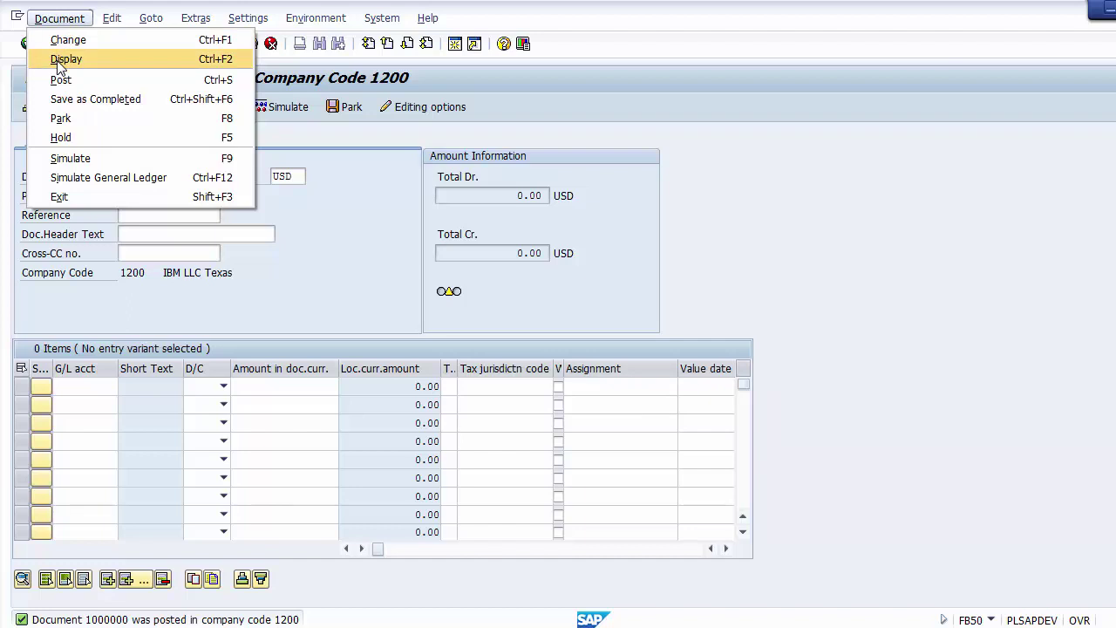
click(57, 60)
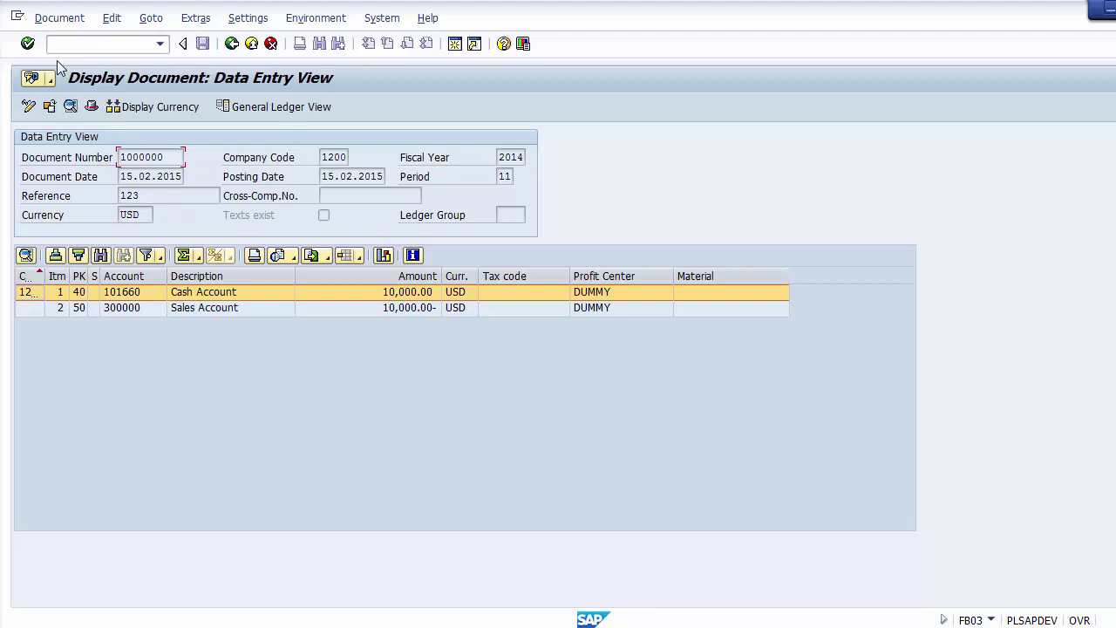
Step: Examine the posted document's number, company code, fiscal year, document date, posting date and reference
drag(171, 157, 115, 157)
click(319, 158)
click(502, 156)
click(182, 175)
click(336, 176)
click(197, 195)
Step: Compare the descriptions and amounts of the Cash Account and Sales Account items in the posted document
click(203, 295)
click(202, 310)
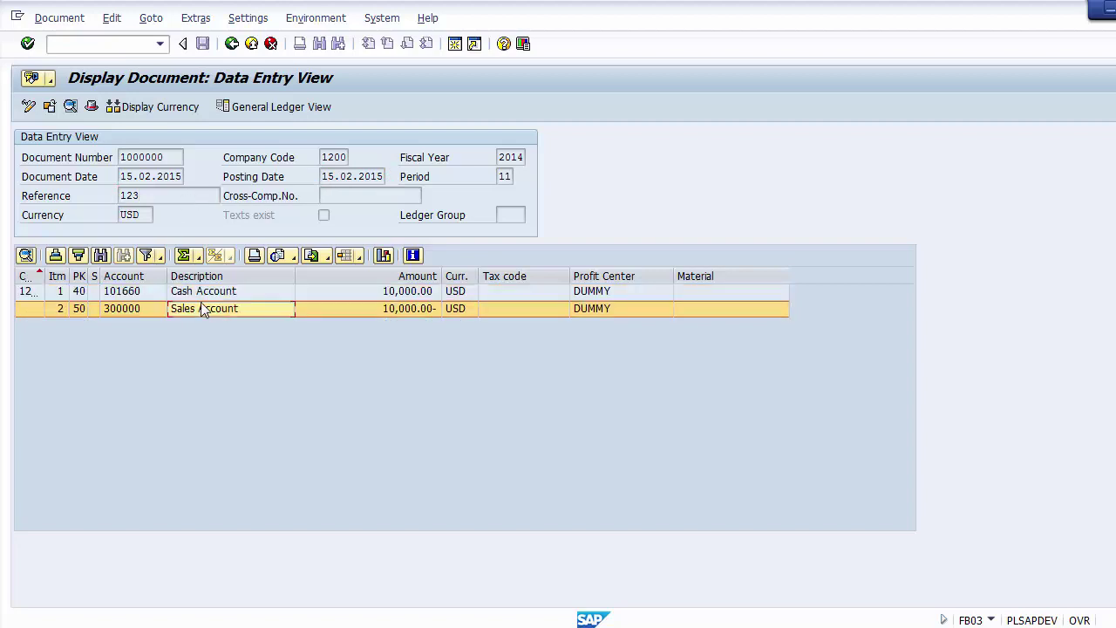
click(199, 296)
click(194, 307)
click(199, 297)
click(192, 306)
click(370, 294)
click(377, 305)
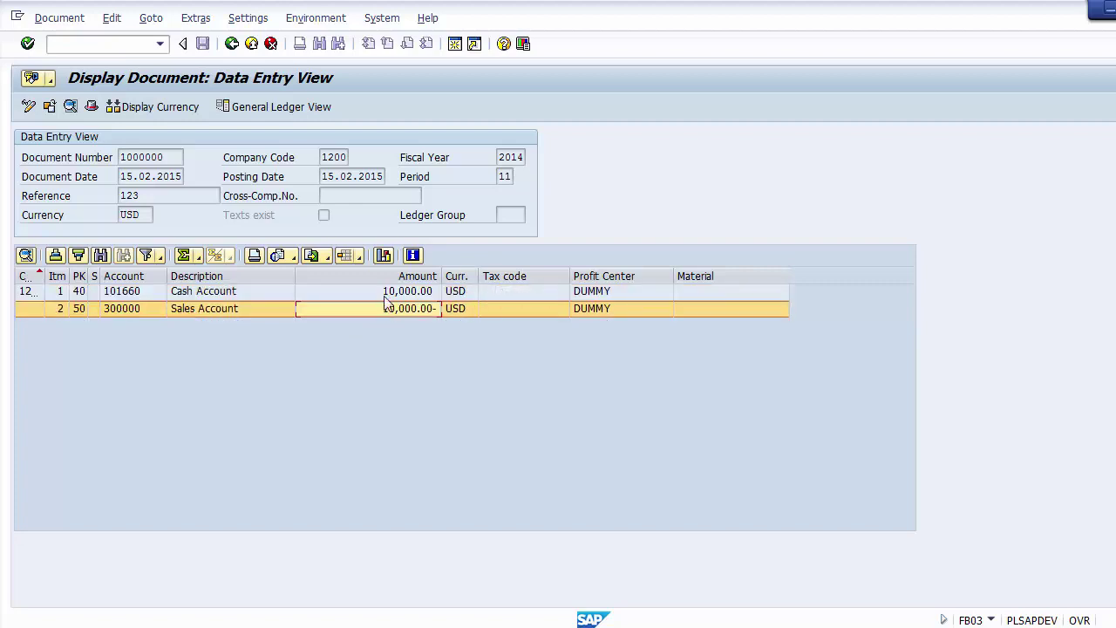
Step: Leave the posted document's display and start the document display transaction with /nFB03
click(232, 44)
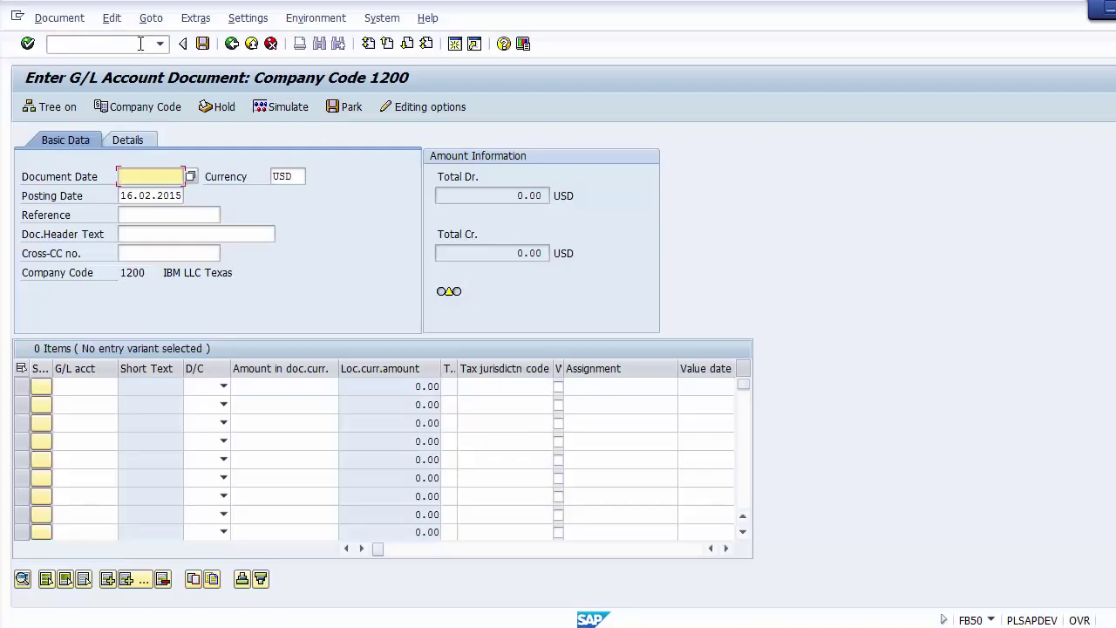
click(140, 44)
text(/n)
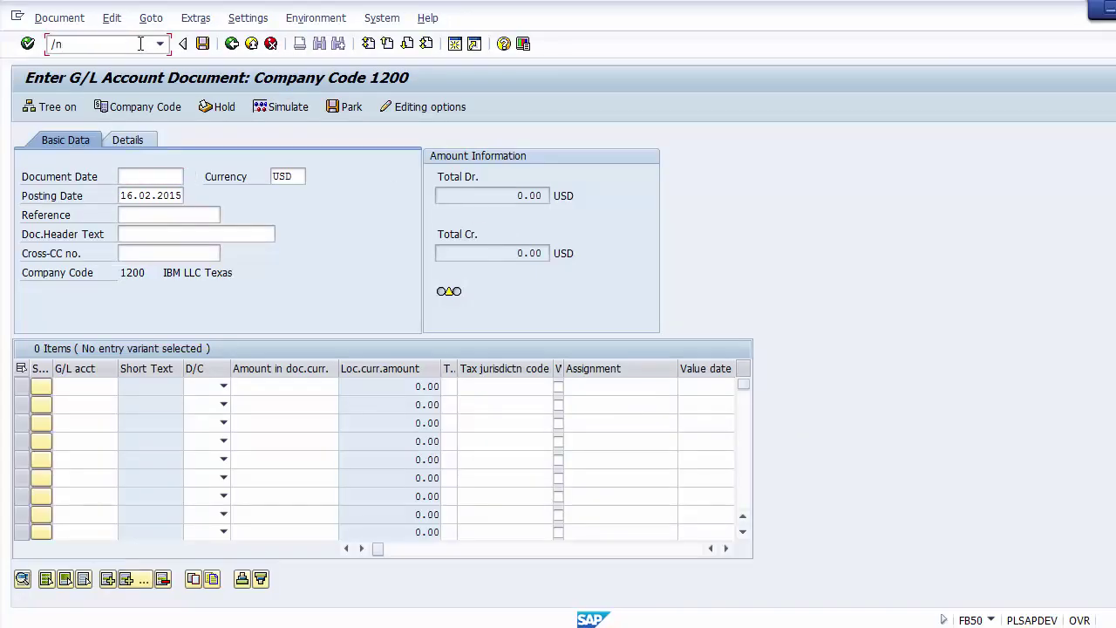
text(FB03)
key(Return)
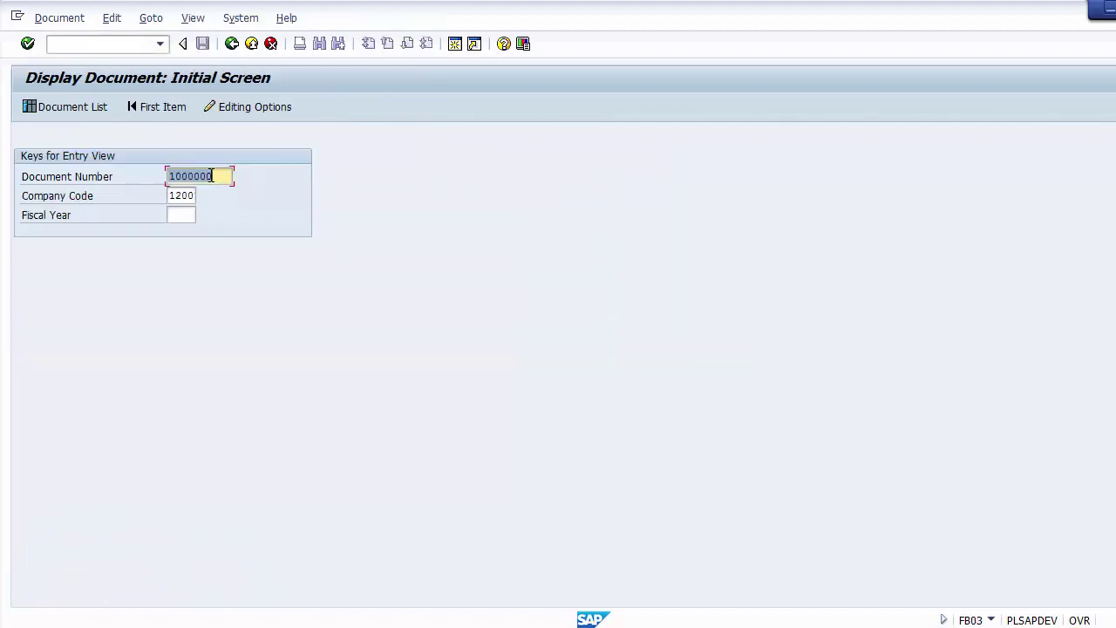
Step: Keep the proposed document number and company code 1200, enter fiscal year 2014 and display the document
click(224, 174)
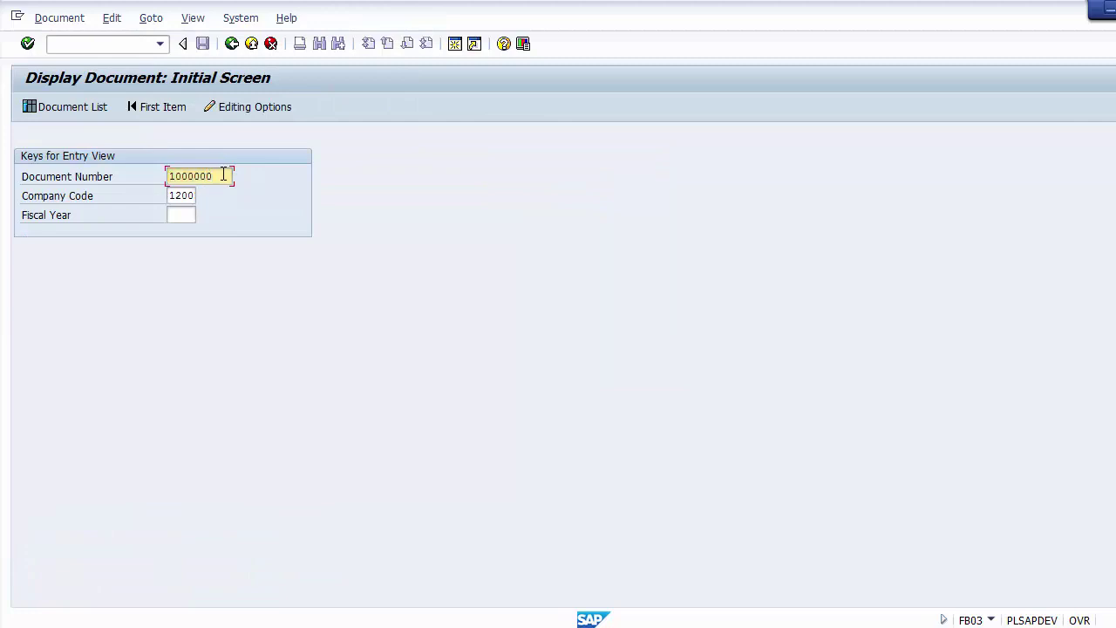
drag(223, 174, 155, 176)
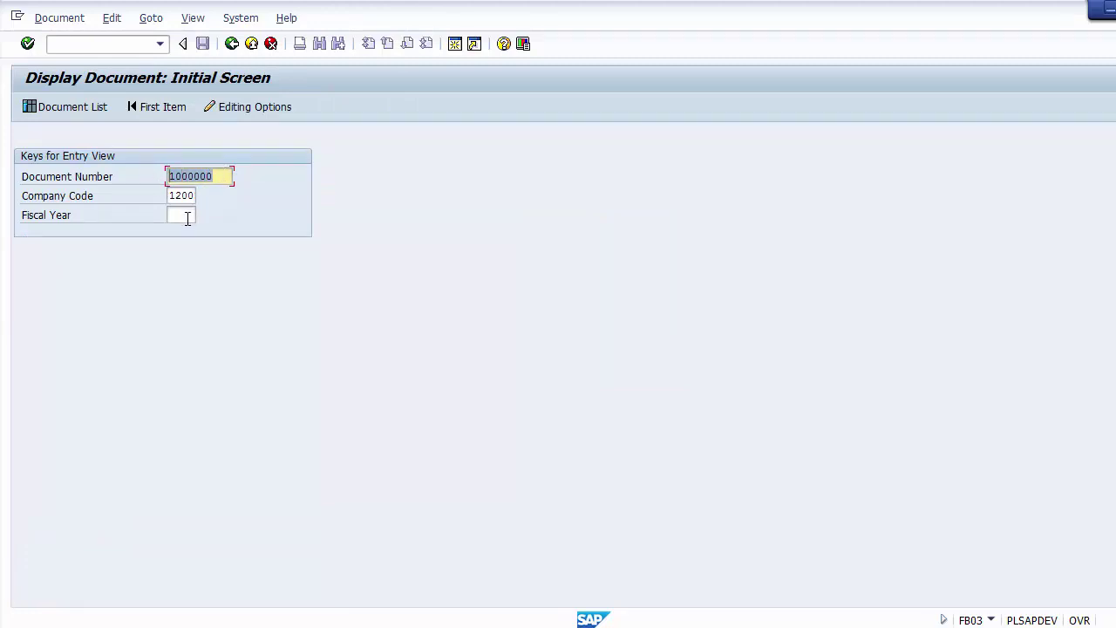
drag(170, 194, 181, 197)
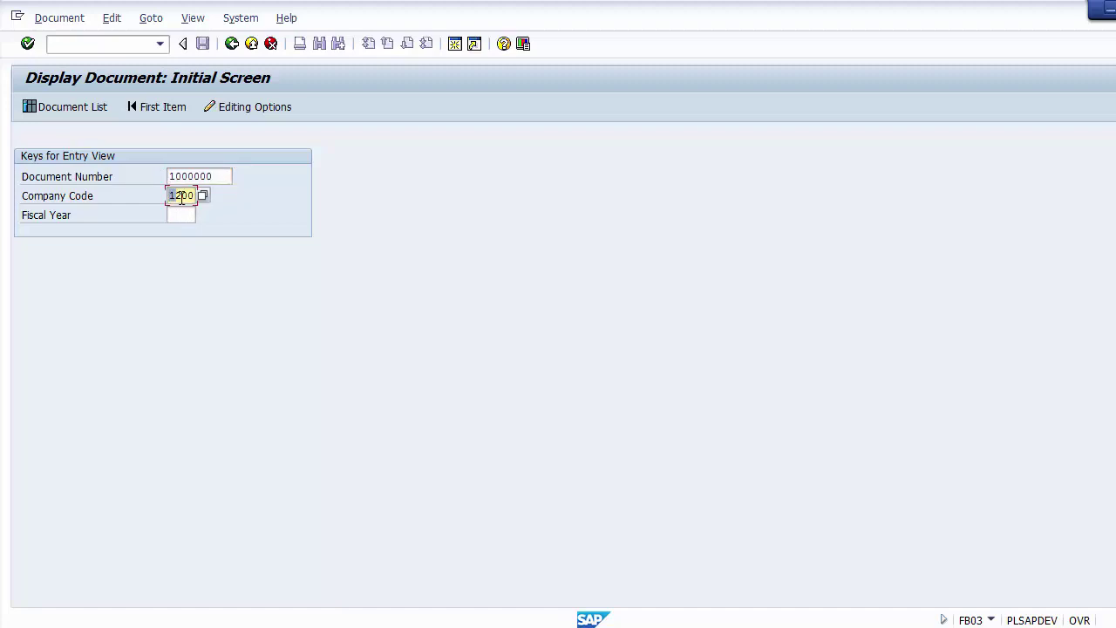
click(183, 215)
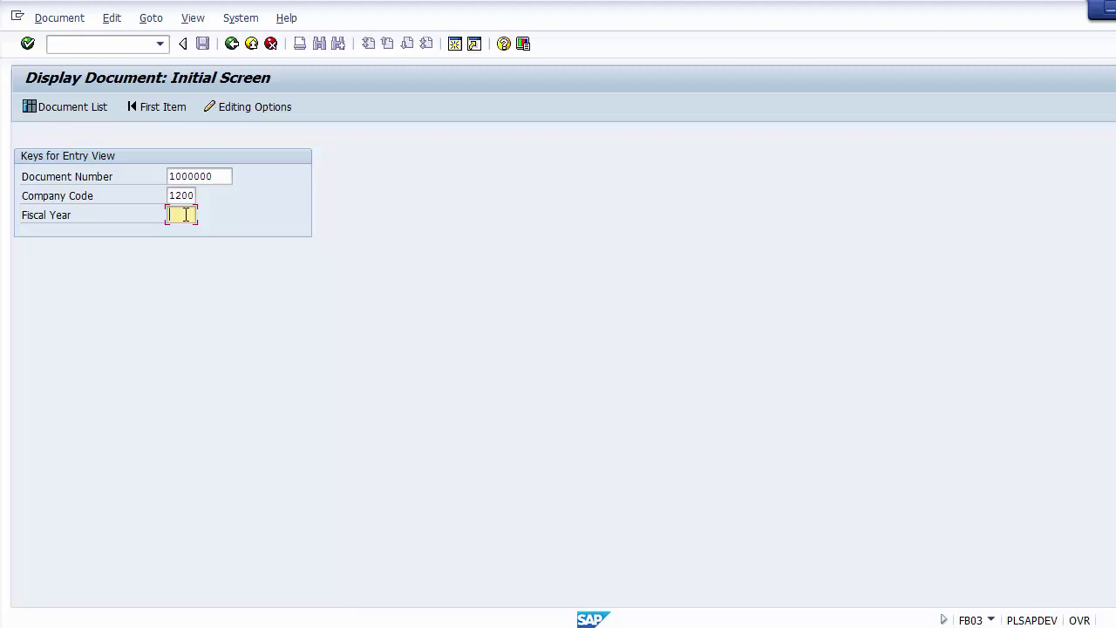
text(2014)
key(Return)
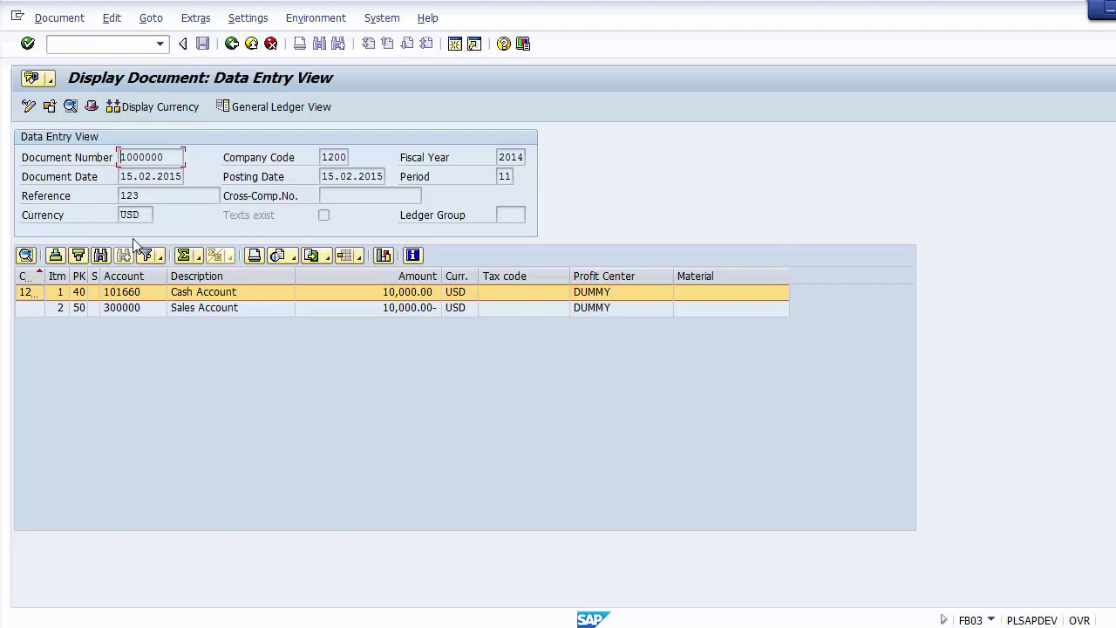
Step: View the document header details, checking the entering user, entry date, entry time and transaction code, and close them
click(91, 107)
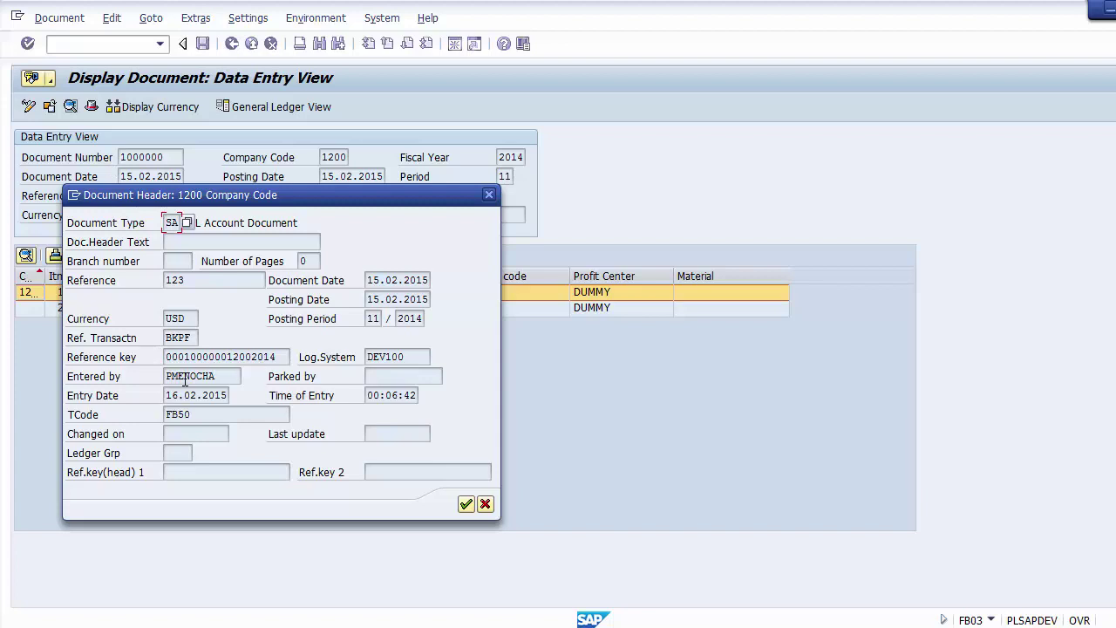
mouse_move(225, 376)
mouse_down()
mouse_move(162, 375)
mouse_move(223, 378)
mouse_move(162, 376)
mouse_move(190, 395)
mouse_move(234, 395)
mouse_up()
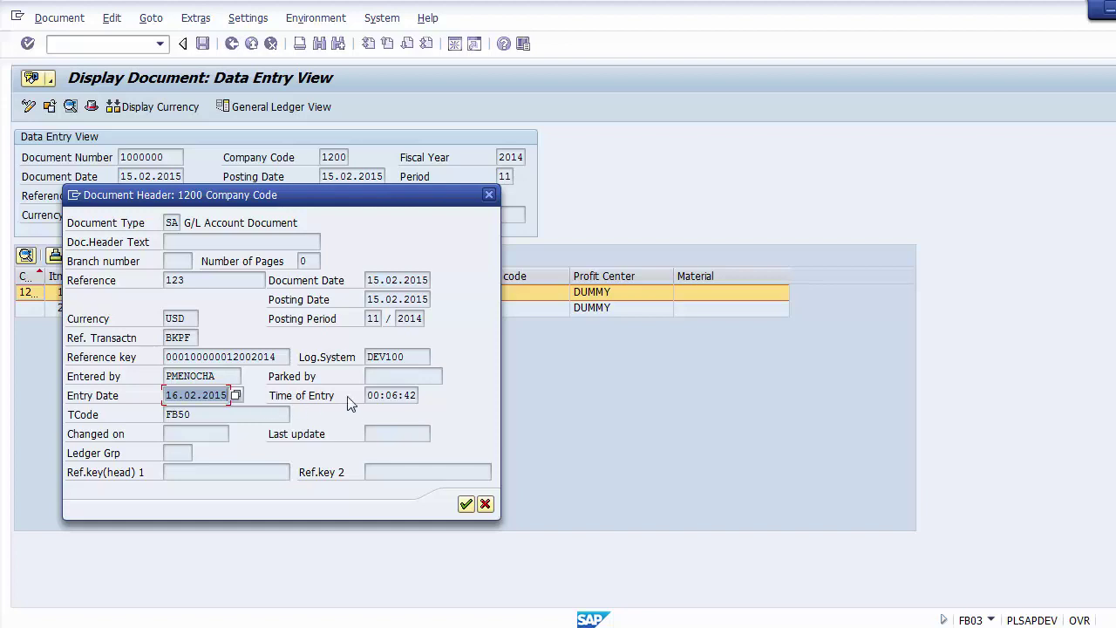
drag(367, 395, 421, 398)
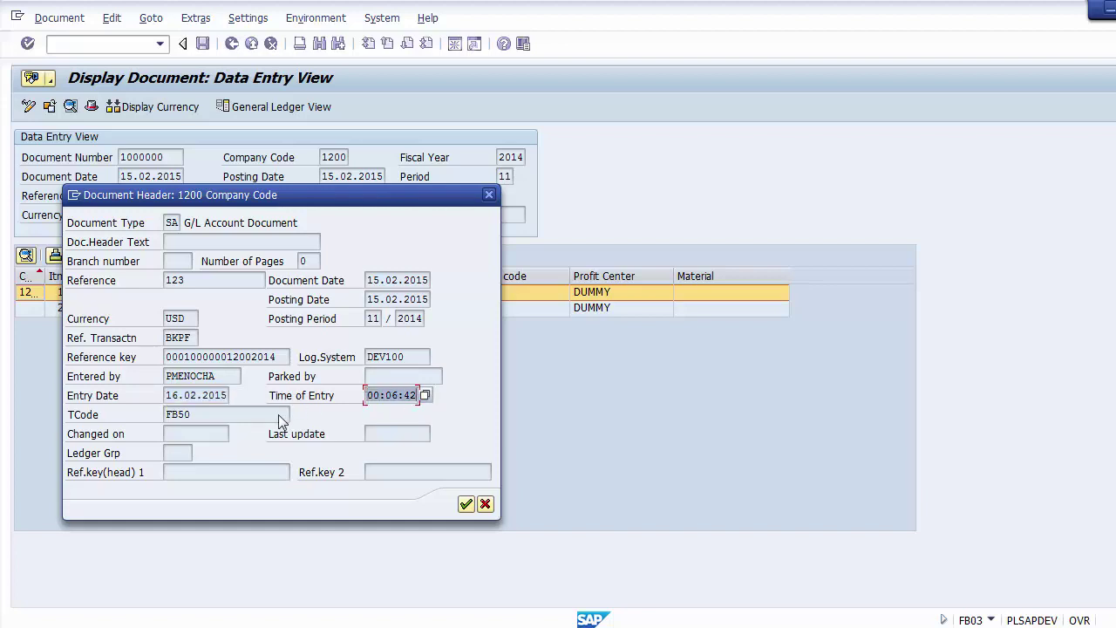
drag(232, 415, 165, 411)
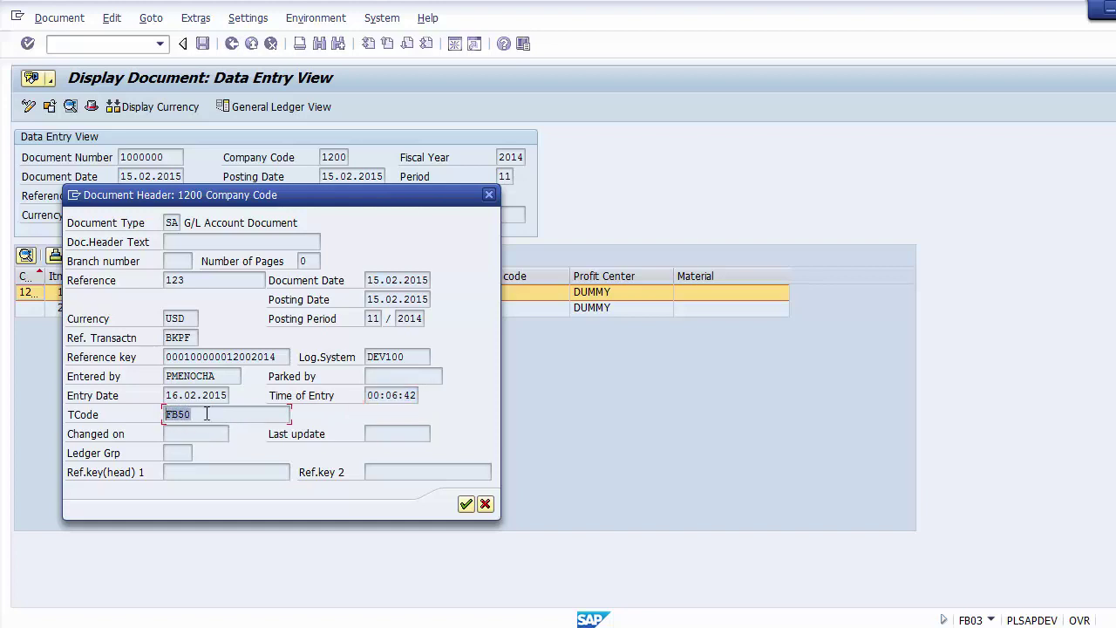
click(207, 413)
drag(219, 376, 168, 375)
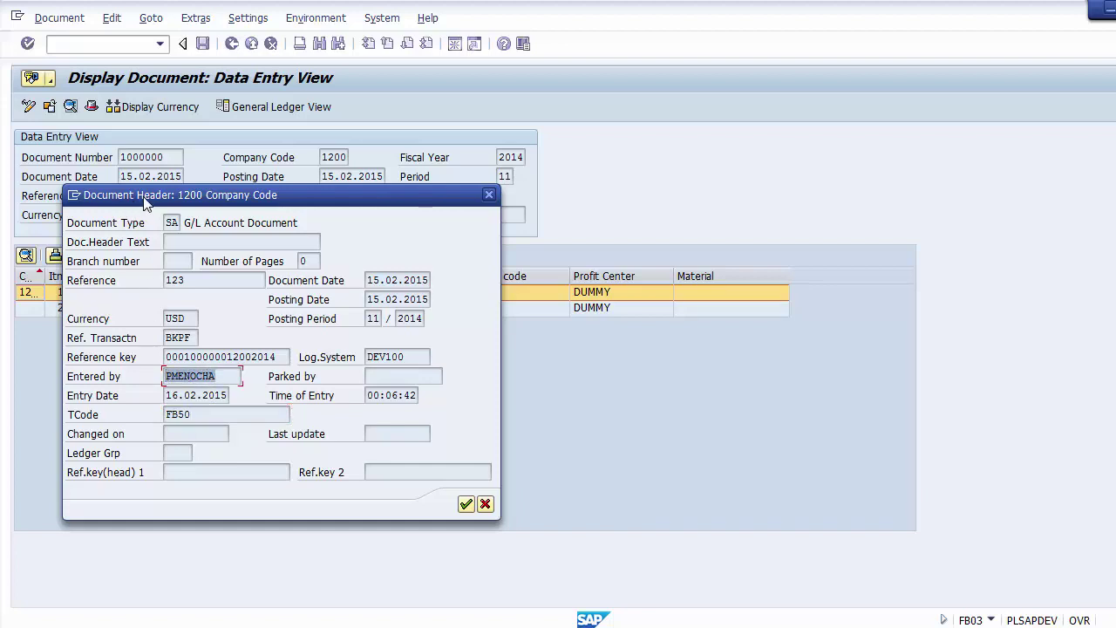
click(465, 506)
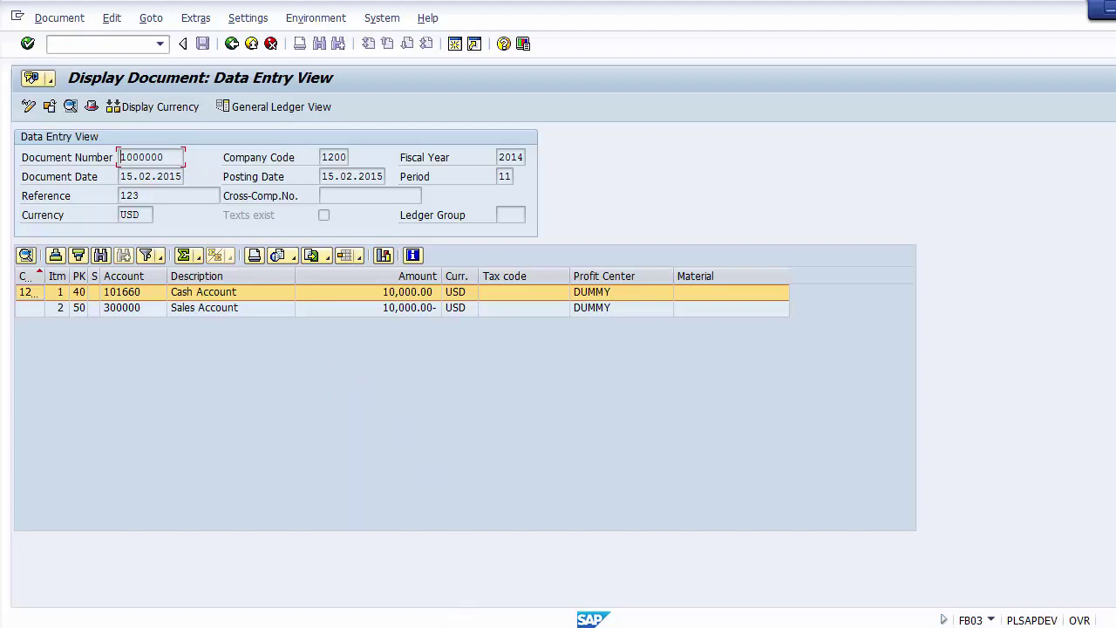
Step: Exit the document display and bring up the Change Document - FB02 slide in the PowerPoint presentation
click(251, 43)
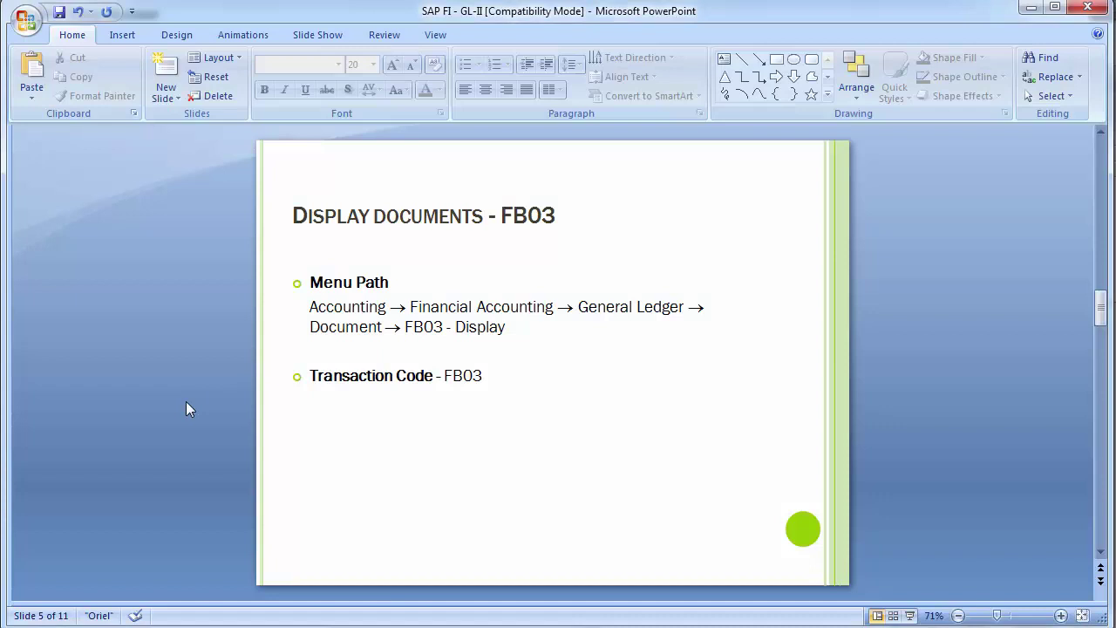
key(Page_Down)
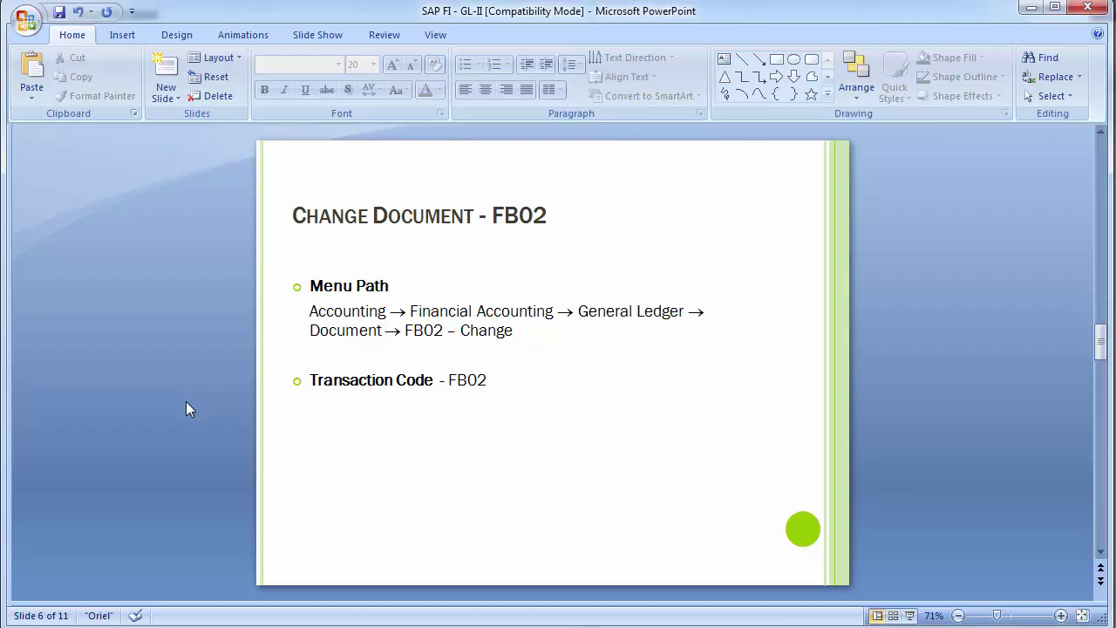
Step: Switch to the SAP Easy Access window and start the change document transaction fb02
key(alt+Tab)
click(102, 45)
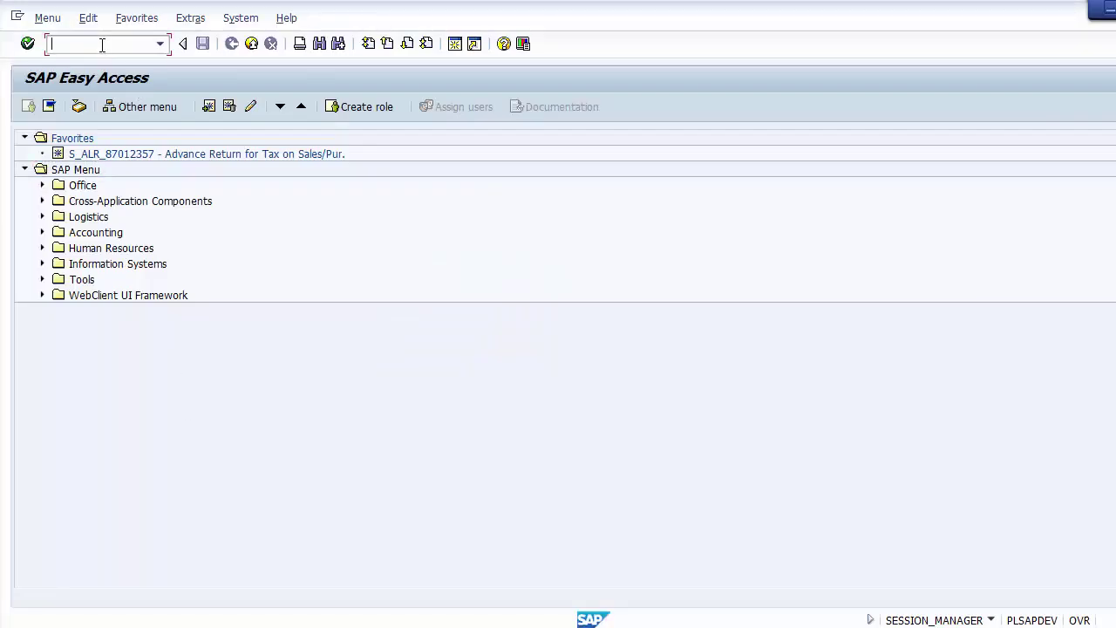
text(fb02)
key(Return)
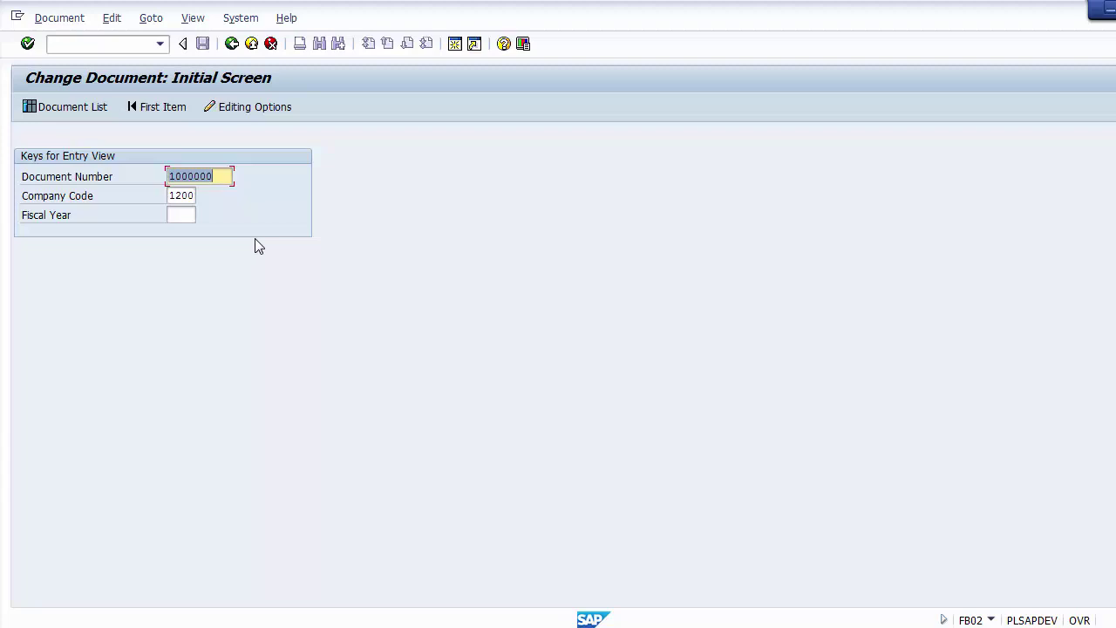
Step: Keep the proposed document number and company code 1200, enter fiscal year 2014 and open the document for changing
click(220, 177)
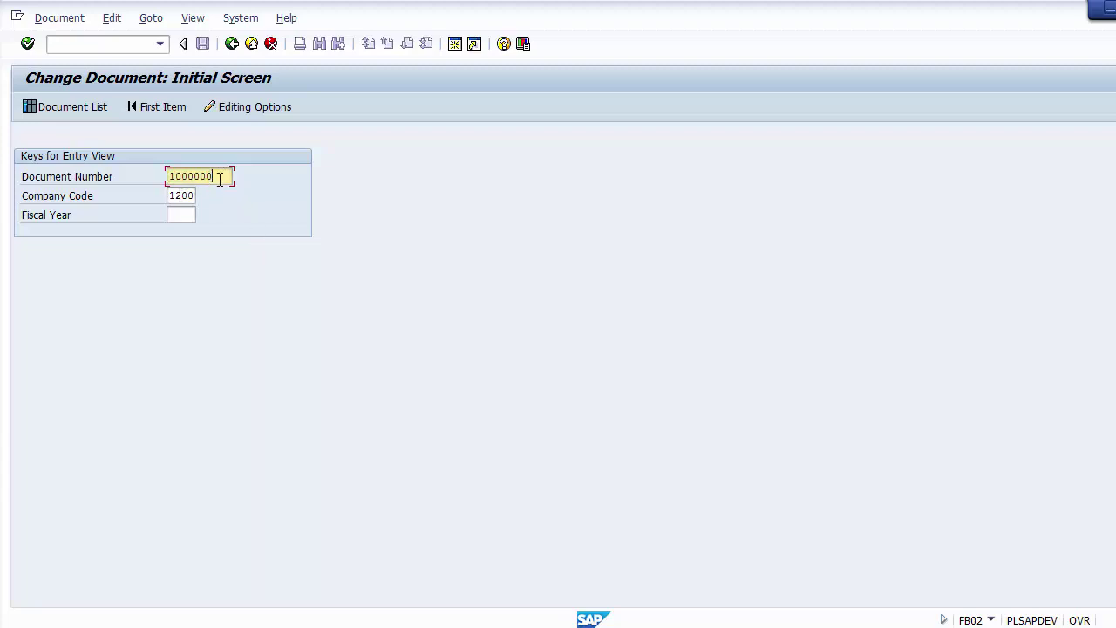
click(194, 197)
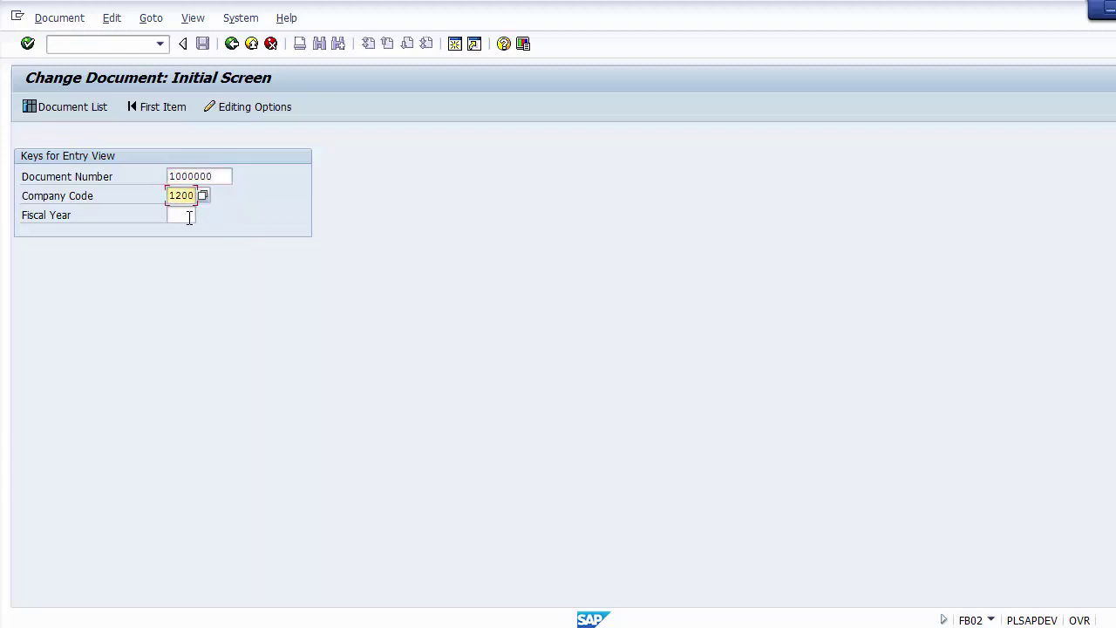
click(188, 218)
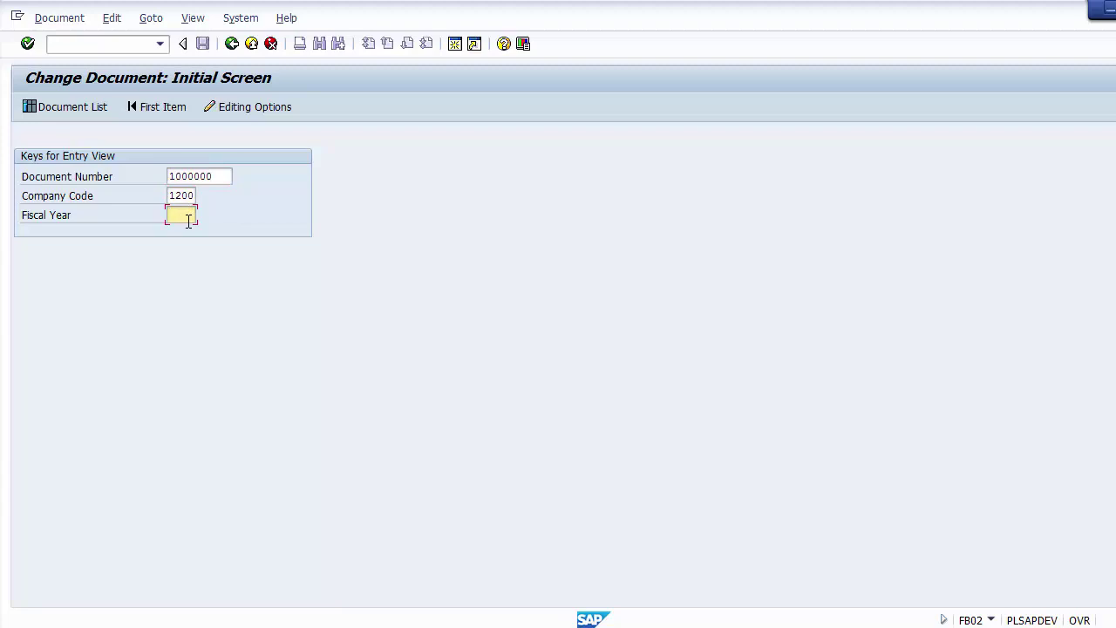
text(2014)
key(Return)
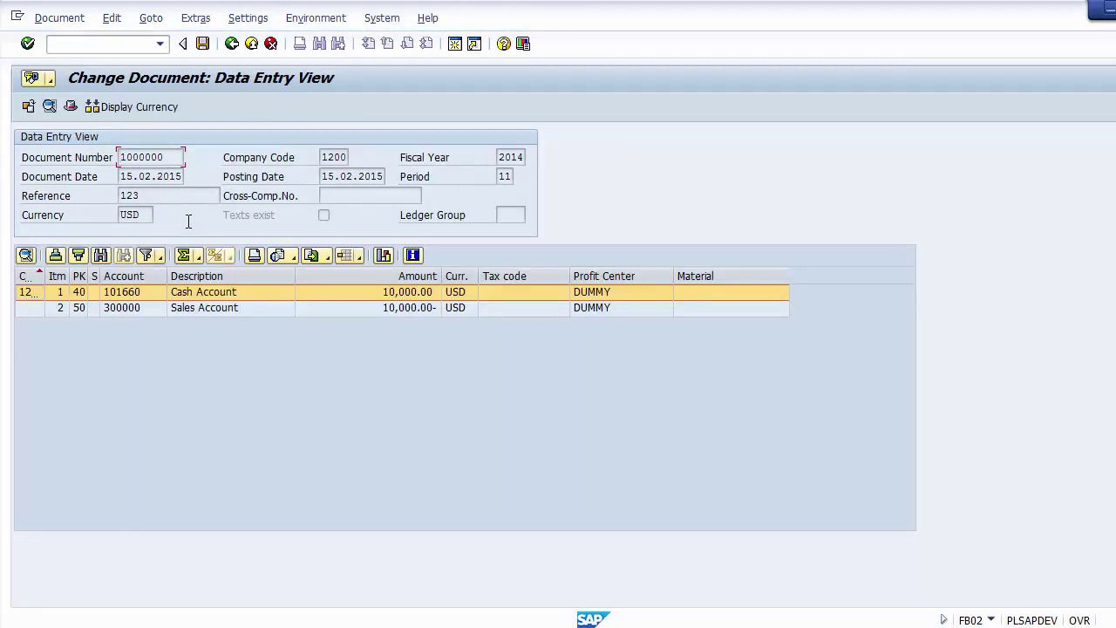
Step: Open the document header details and enter Cash Sales as the document header text
click(70, 107)
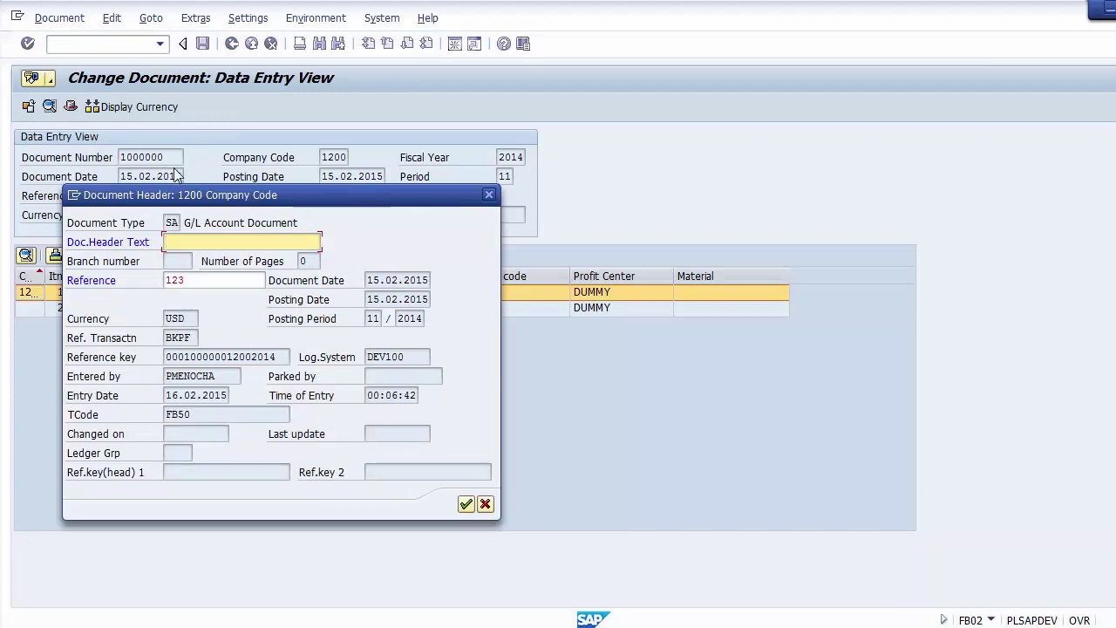
click(201, 287)
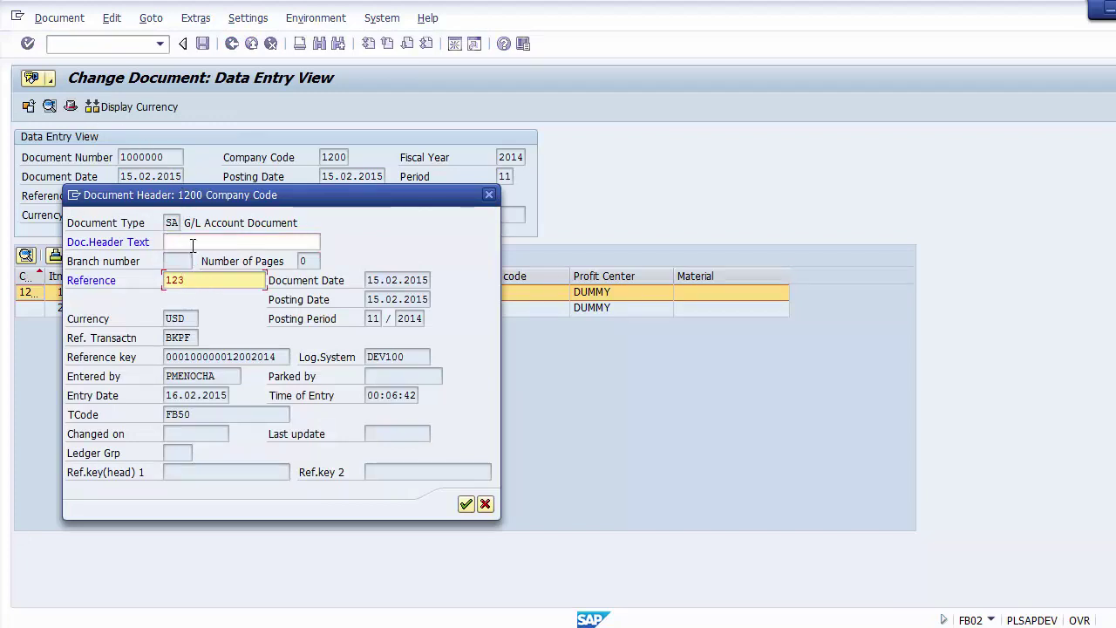
click(192, 242)
click(200, 281)
click(190, 239)
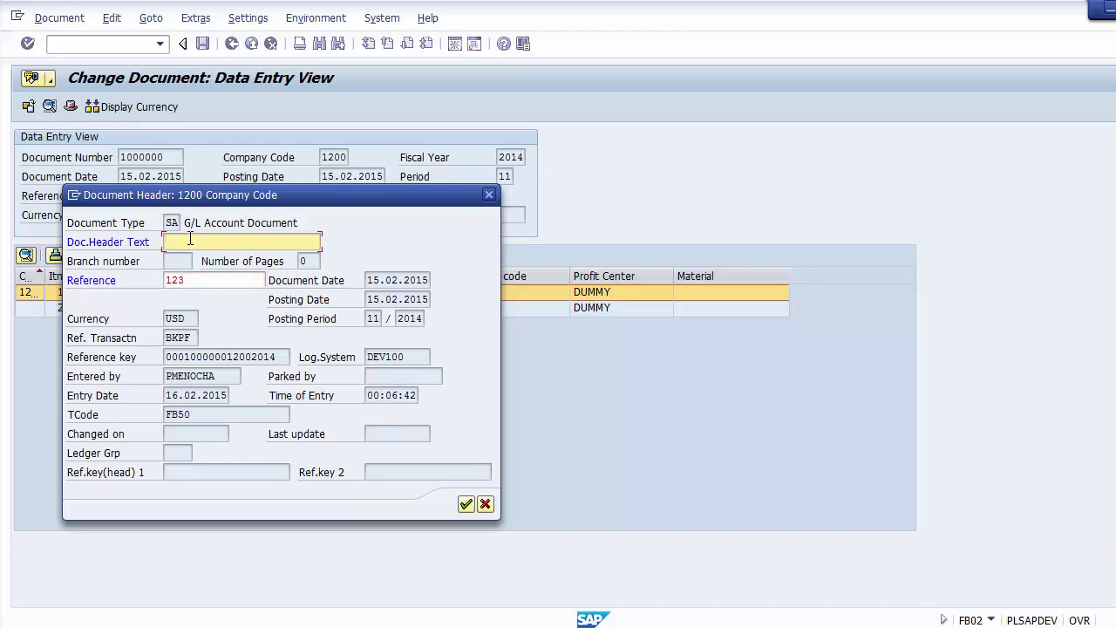
text(Sales)
key(BackSpace)
key(BackSpace)
key(BackSpace)
key(BackSpace)
key(BackSpace)
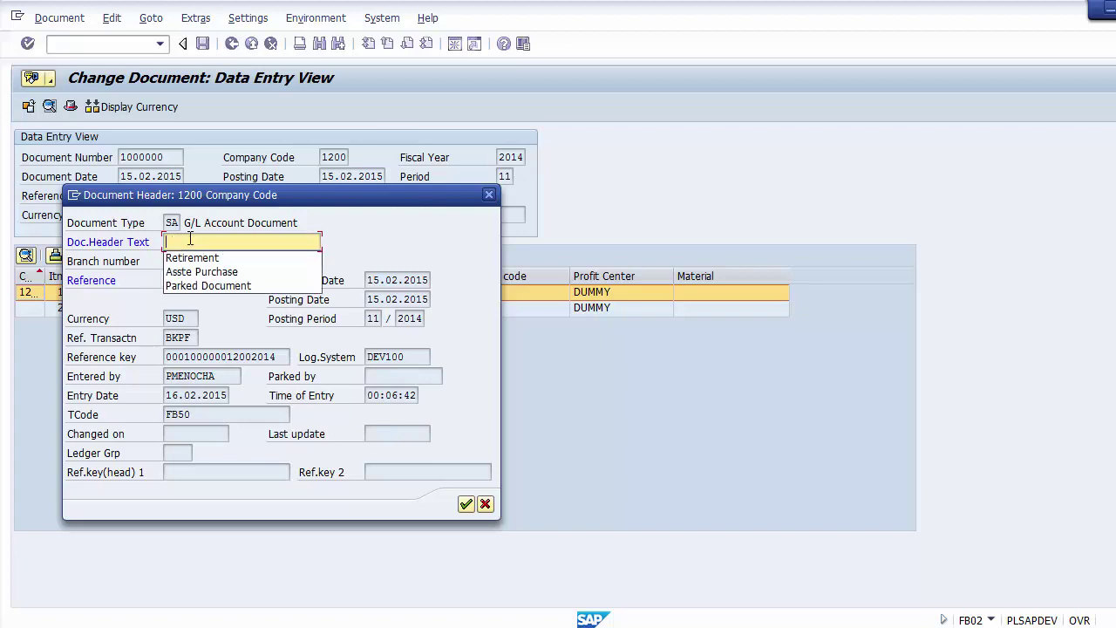
text(Cash Sale)
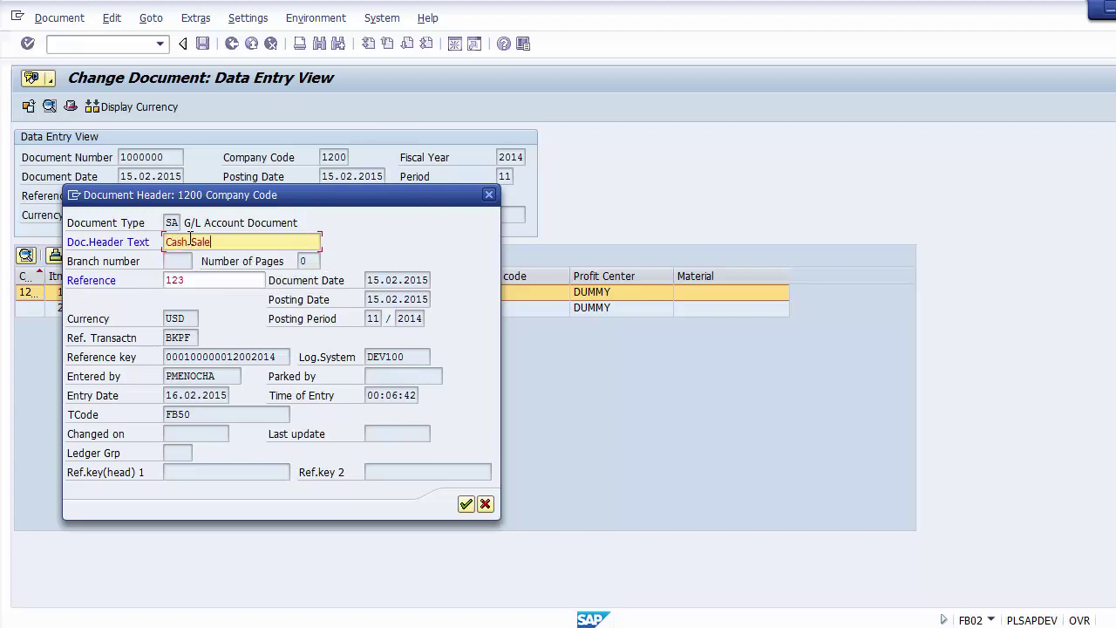
text(s)
Step: Set the document header's reference to 1234, accept the header changes and save the document
click(207, 280)
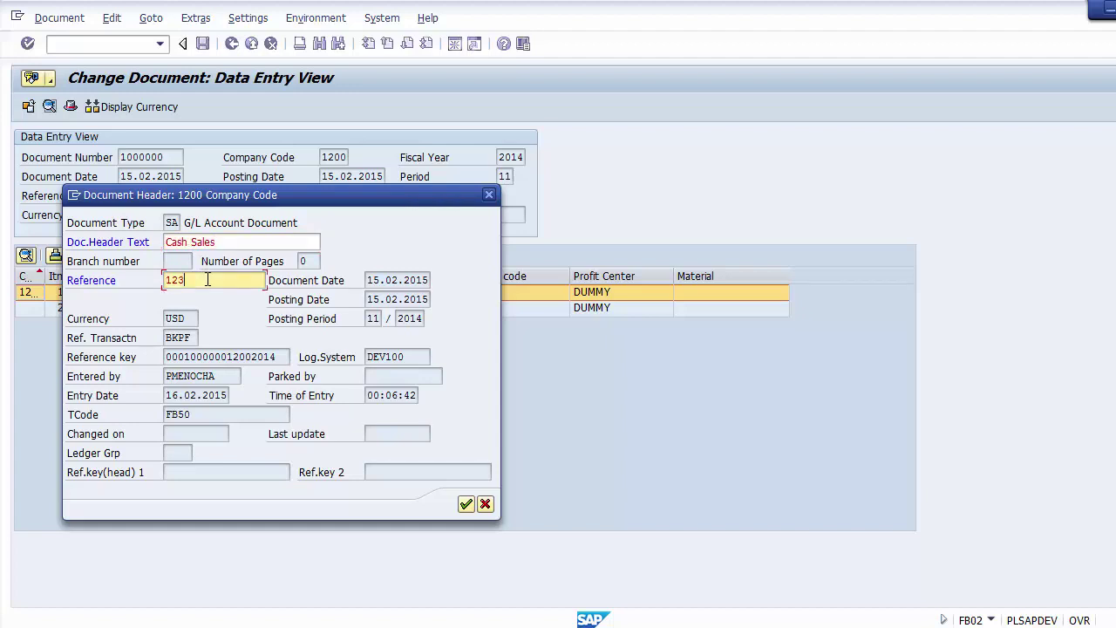
text(4)
click(463, 508)
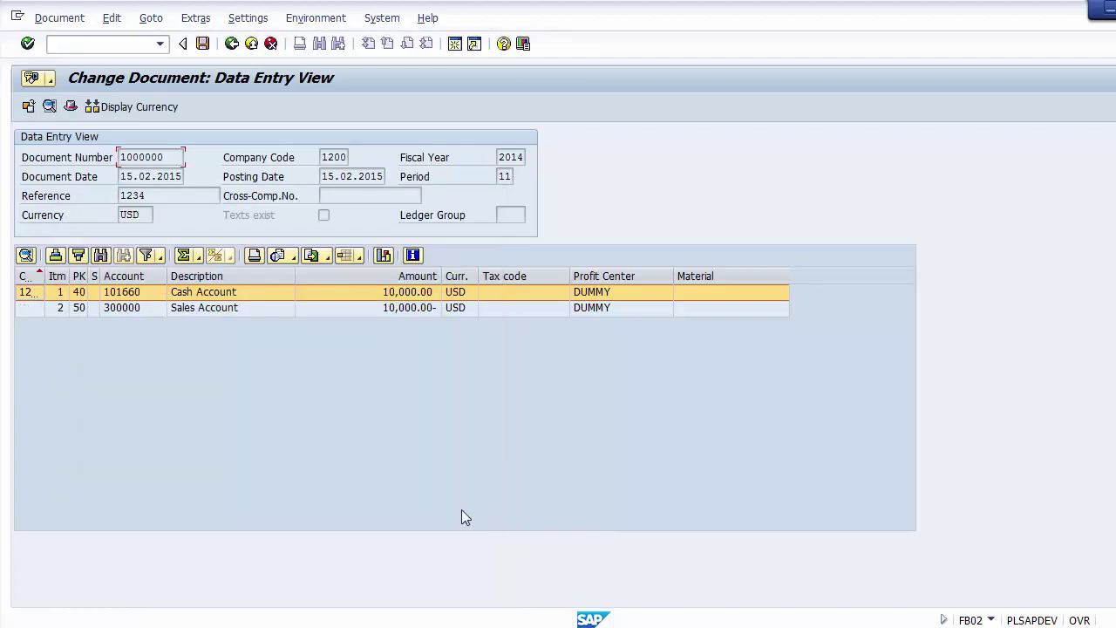
click(203, 44)
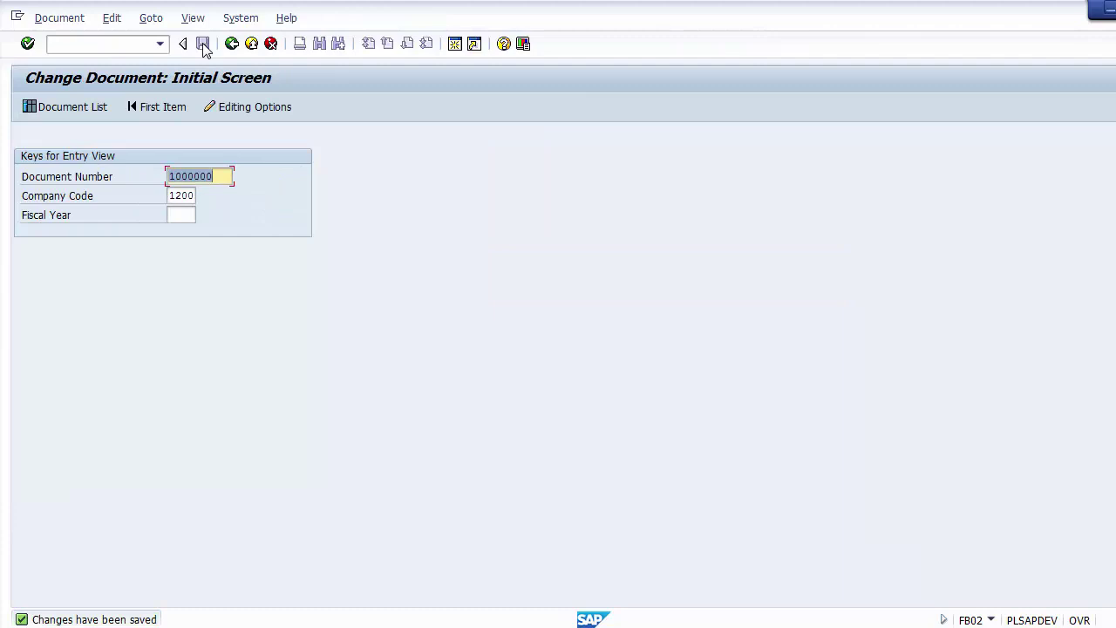
Step: Reopen the same document and check its header text, reference and change date in the header details, then close them
key(Return)
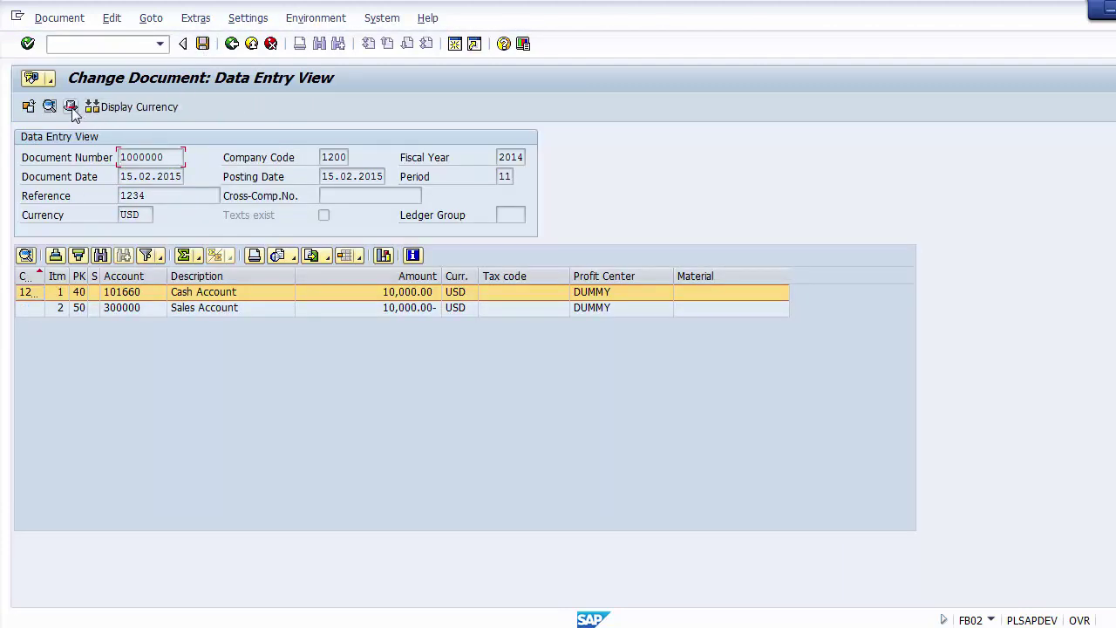
click(70, 107)
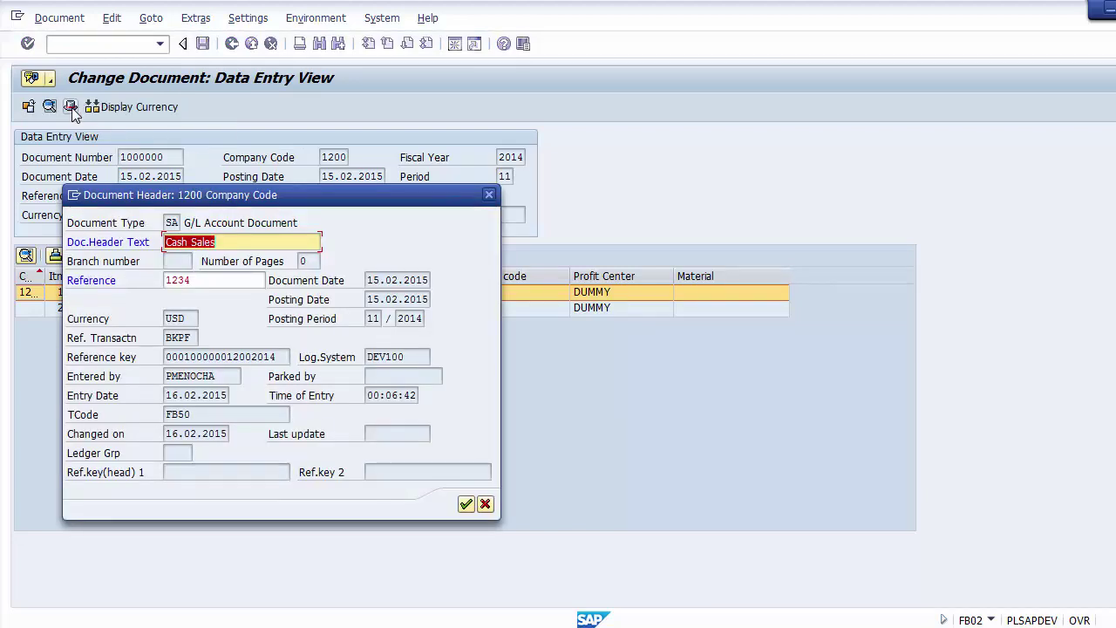
click(485, 504)
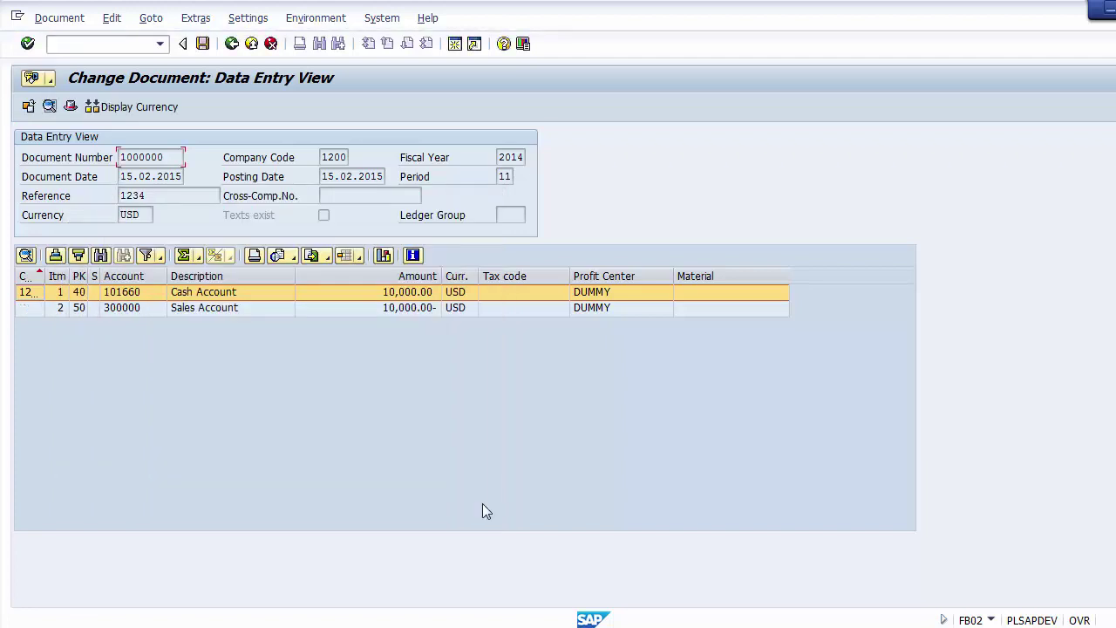
Step: Examine the document's Cash Account and Sales Account rows and the line item number column
click(209, 308)
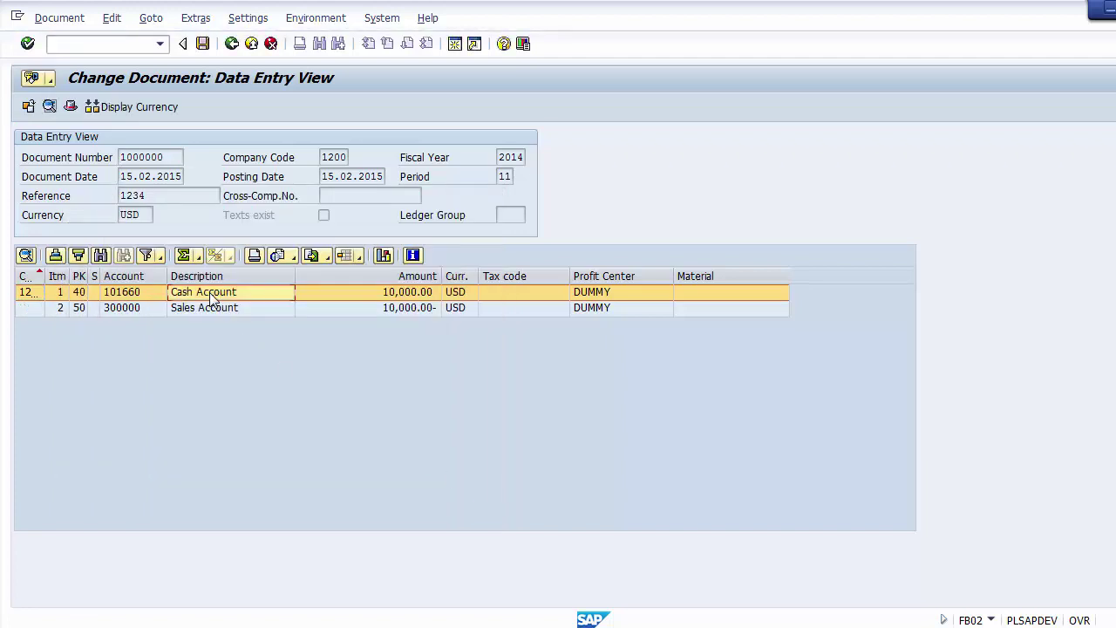
click(209, 293)
click(210, 309)
click(207, 295)
click(207, 310)
click(197, 293)
click(202, 307)
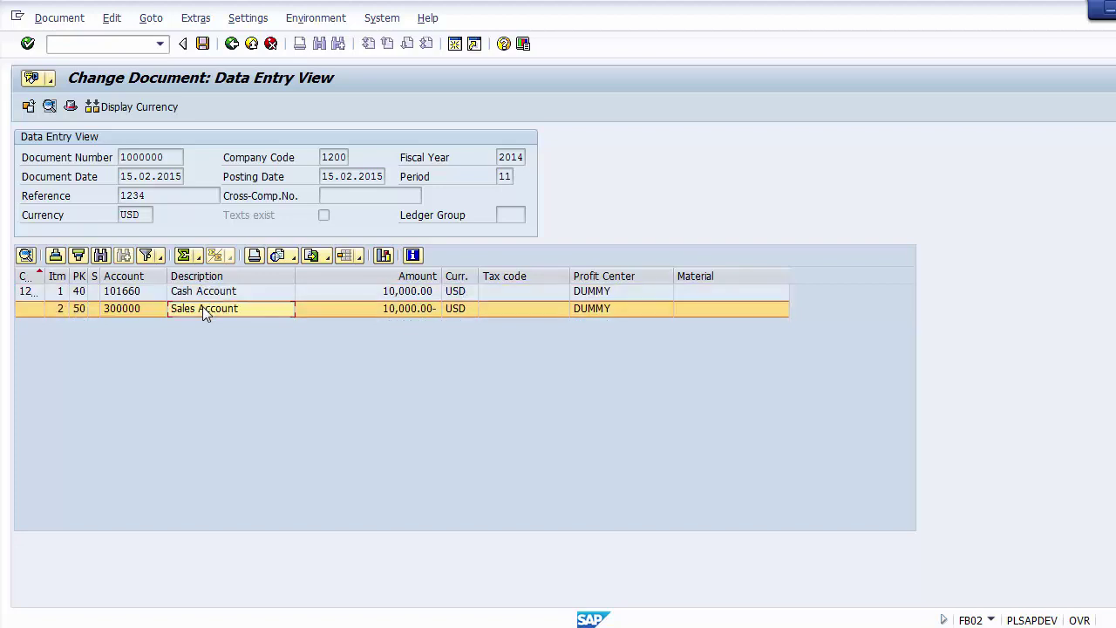
click(200, 297)
click(202, 308)
click(201, 294)
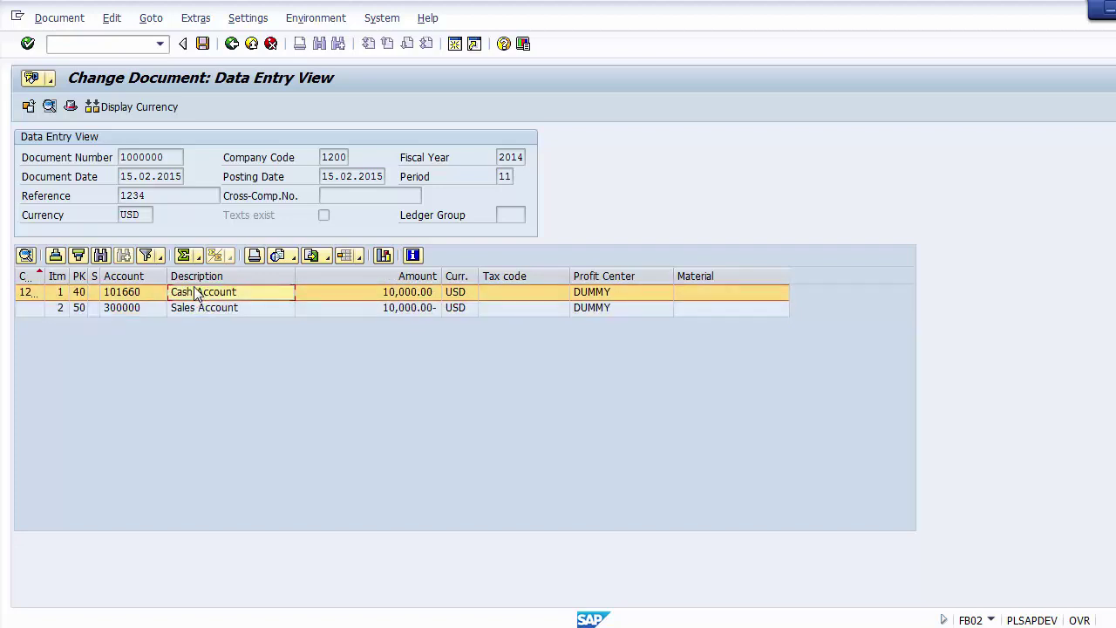
click(57, 276)
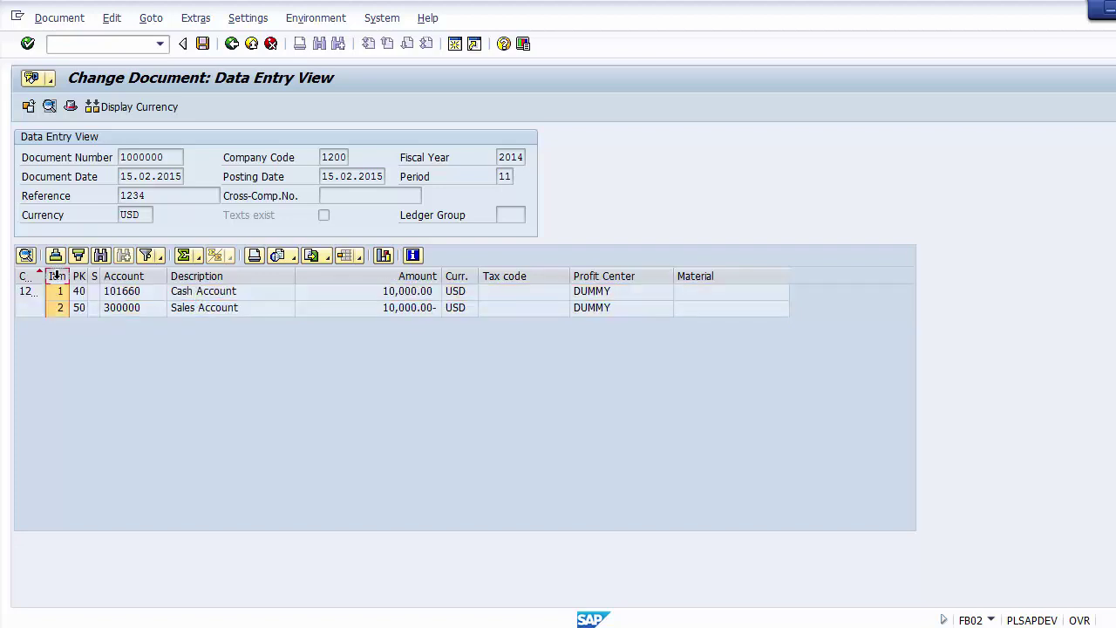
click(60, 292)
click(59, 310)
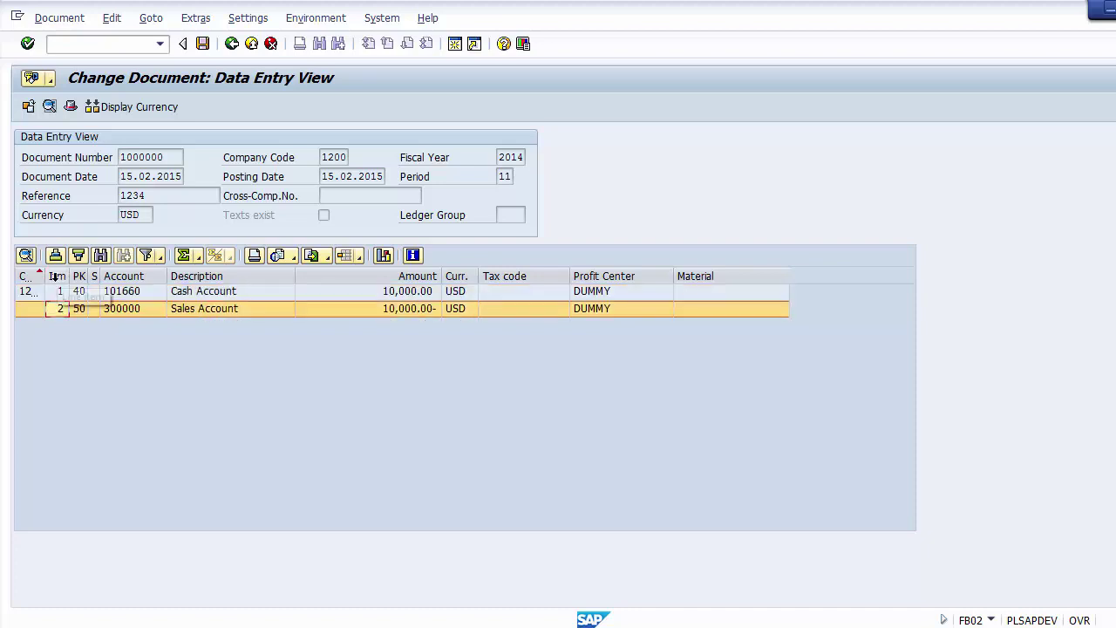
click(52, 277)
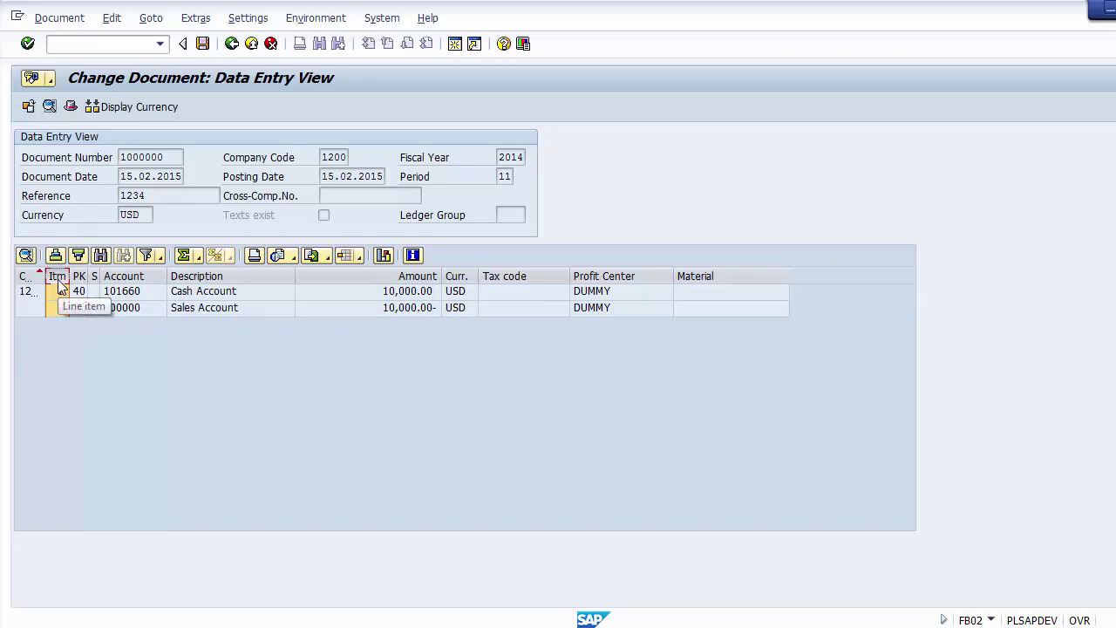
Step: Open the Cash Account line item, enter Cash Sales as its text and return to the data entry view
double_click(201, 294)
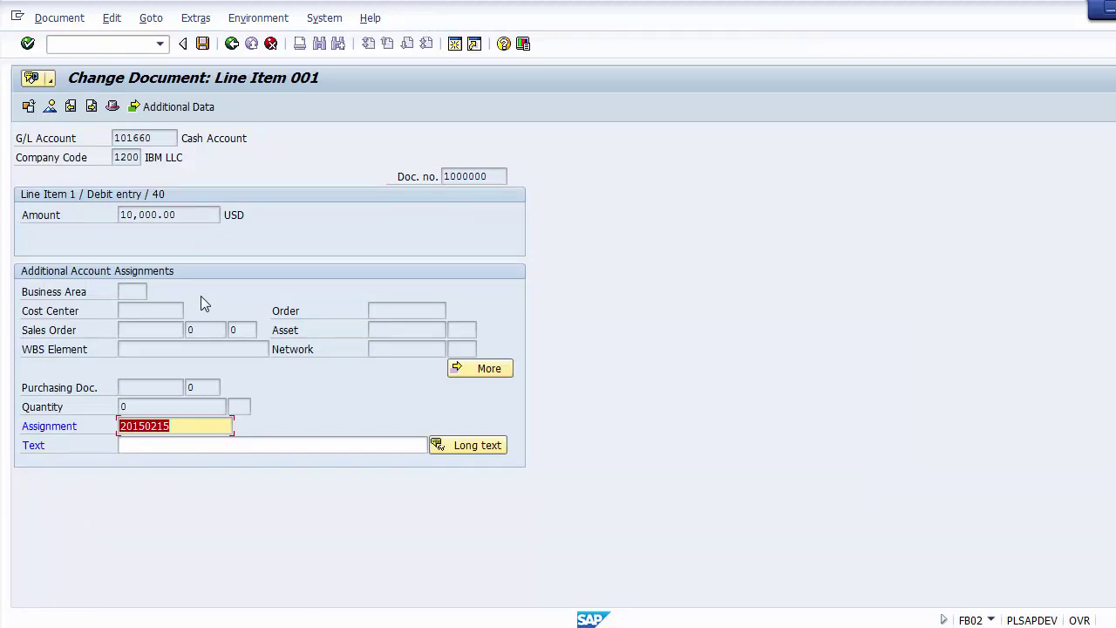
click(199, 427)
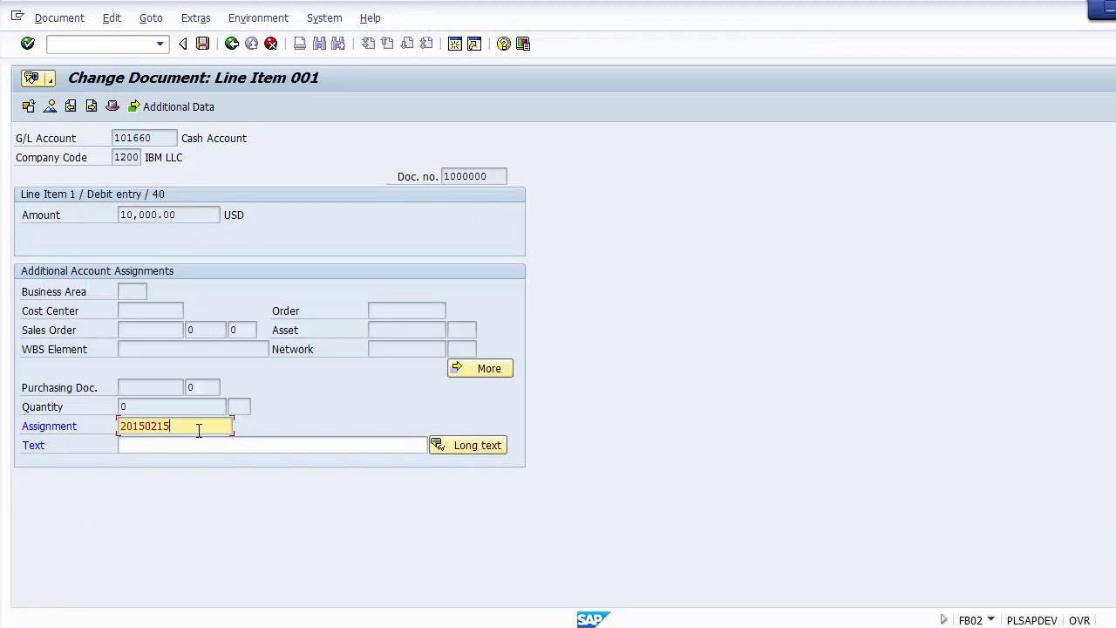
click(199, 442)
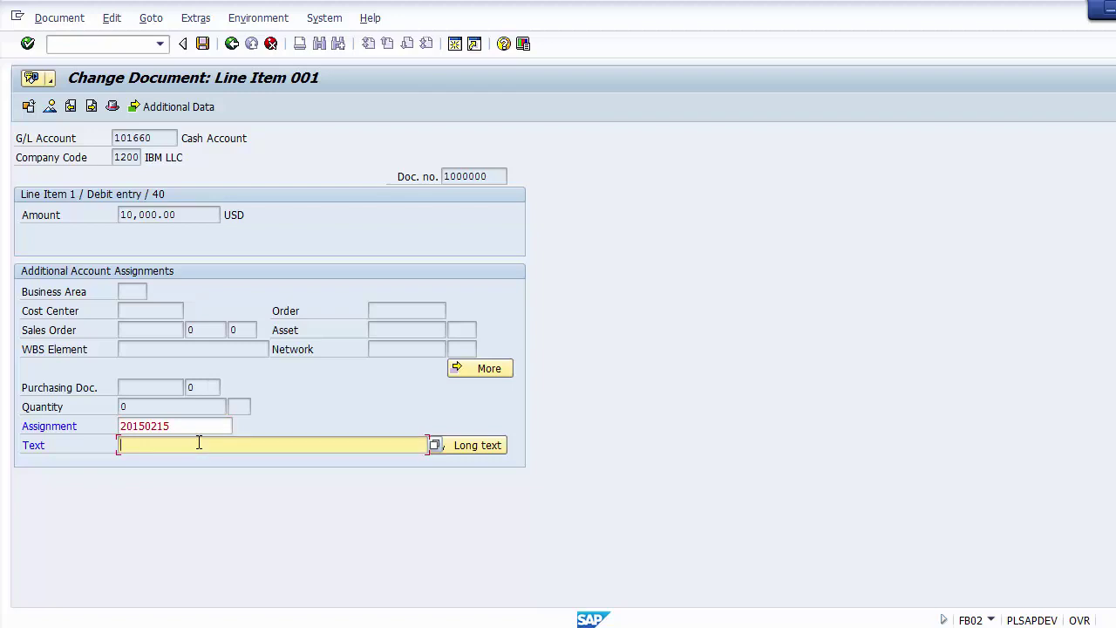
text(Cash Sales)
click(232, 43)
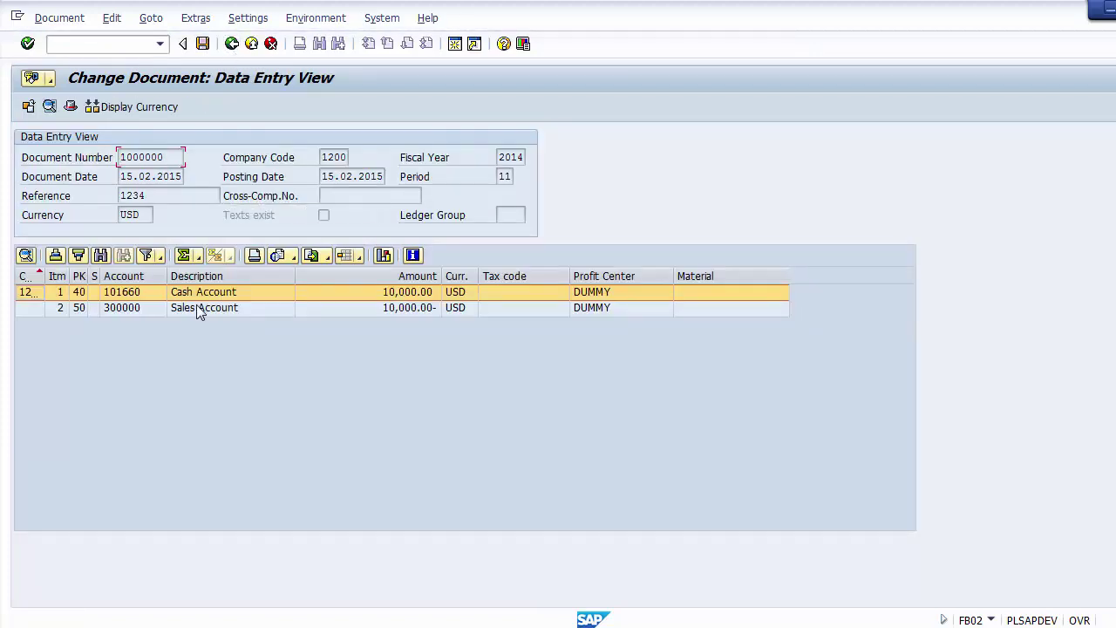
Step: Give the Sales Account line item the previously used text Cash Sales, return to the data entry view and save the document
click(199, 309)
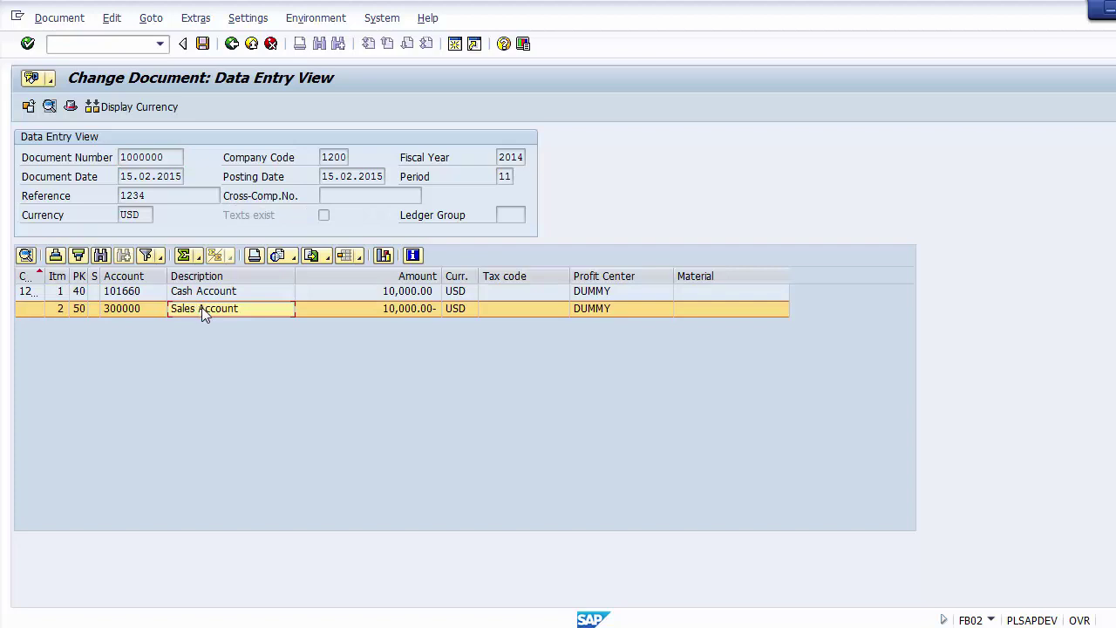
double_click(201, 307)
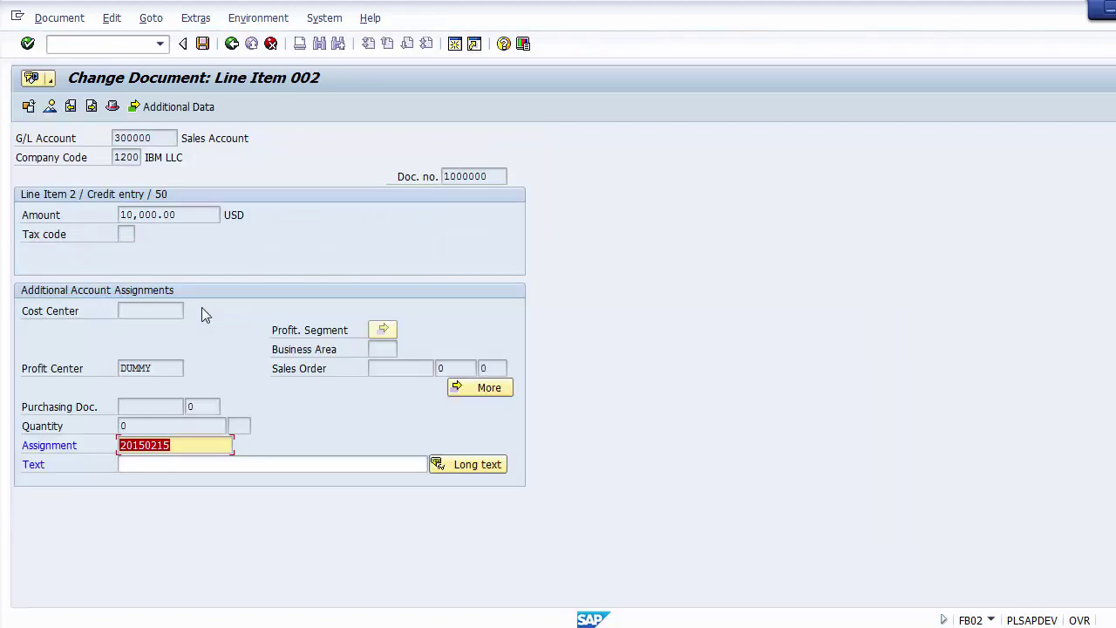
click(151, 464)
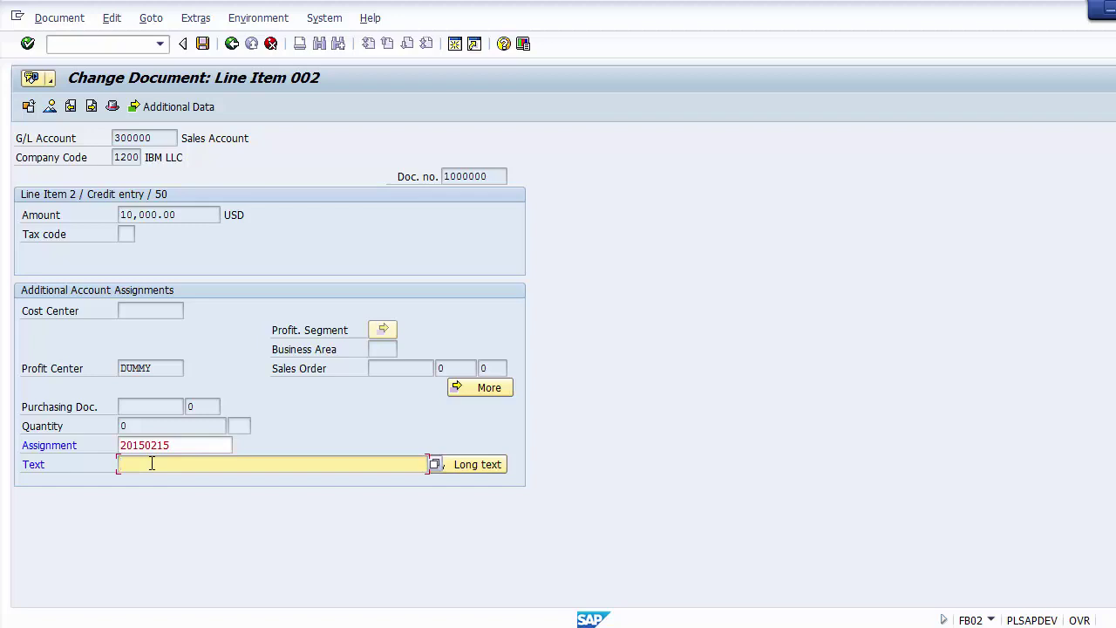
click(152, 464)
key(Down)
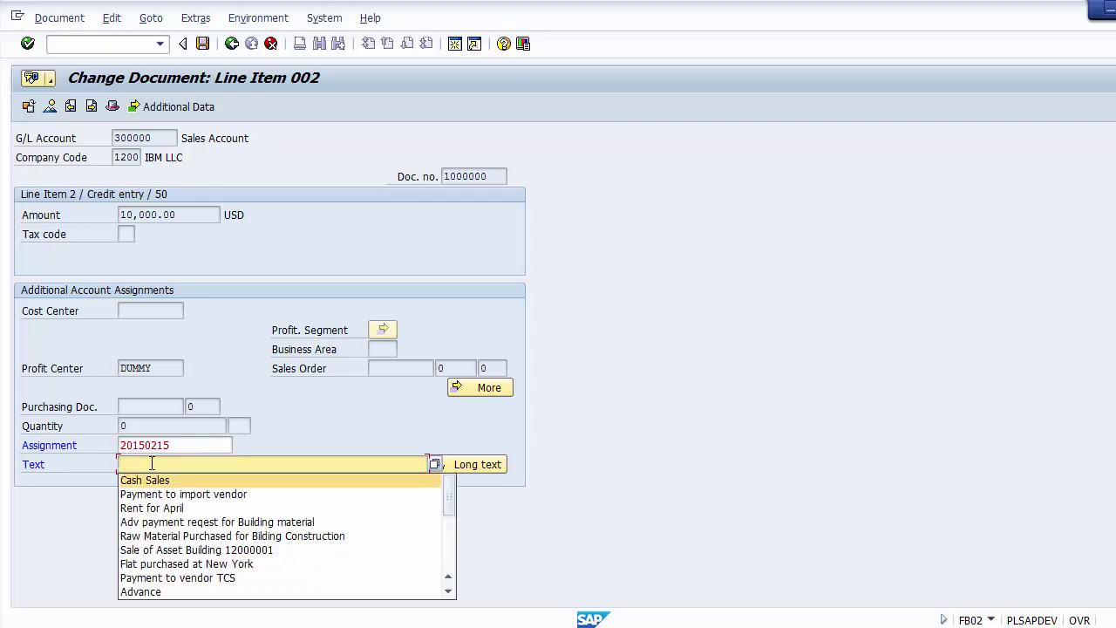
key(Return)
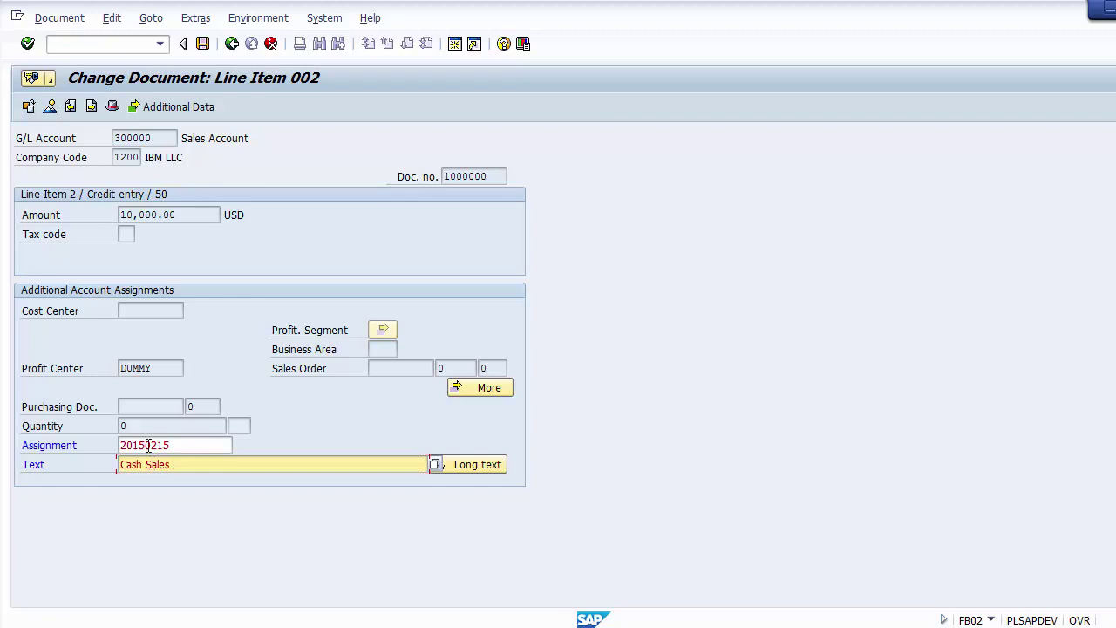
click(230, 46)
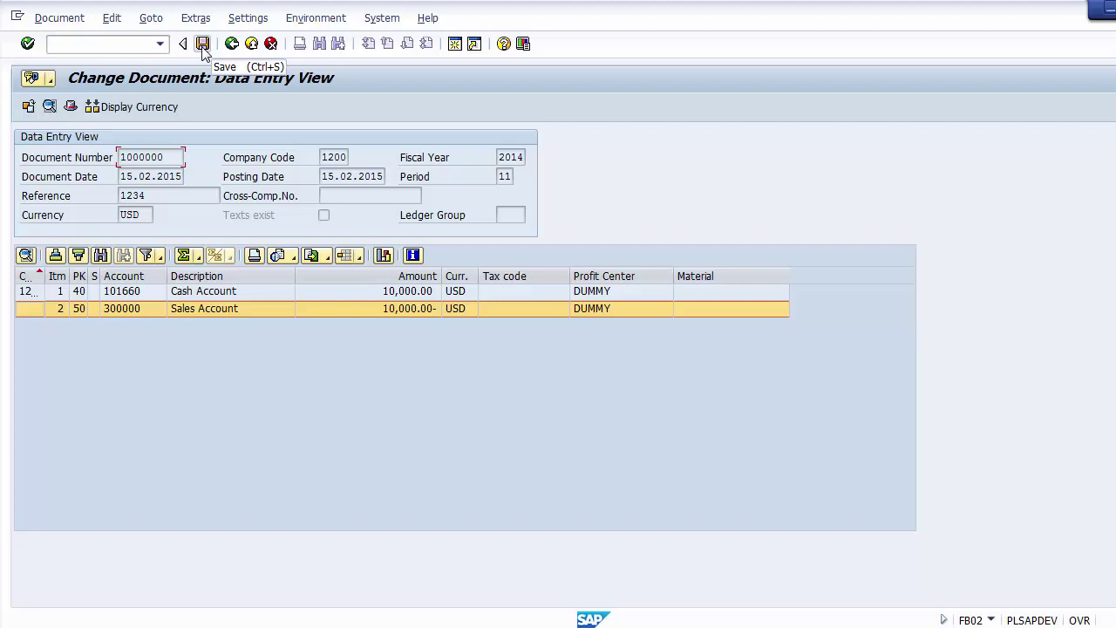
click(202, 48)
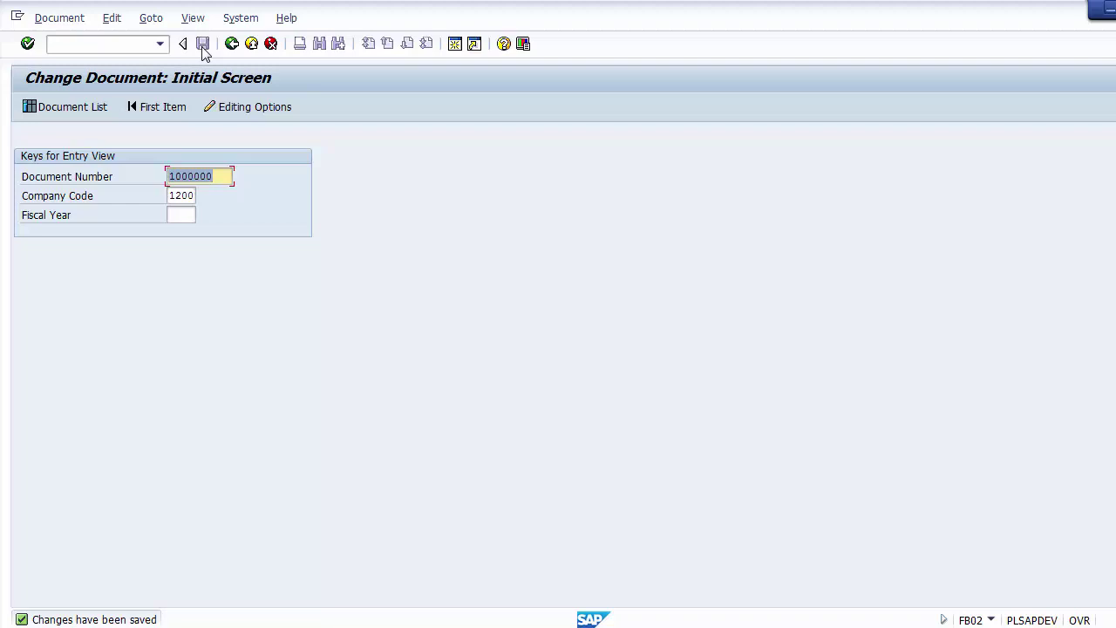
Step: Reopen the saved document and look over its Cash Account and Sales Account line items
key(Return)
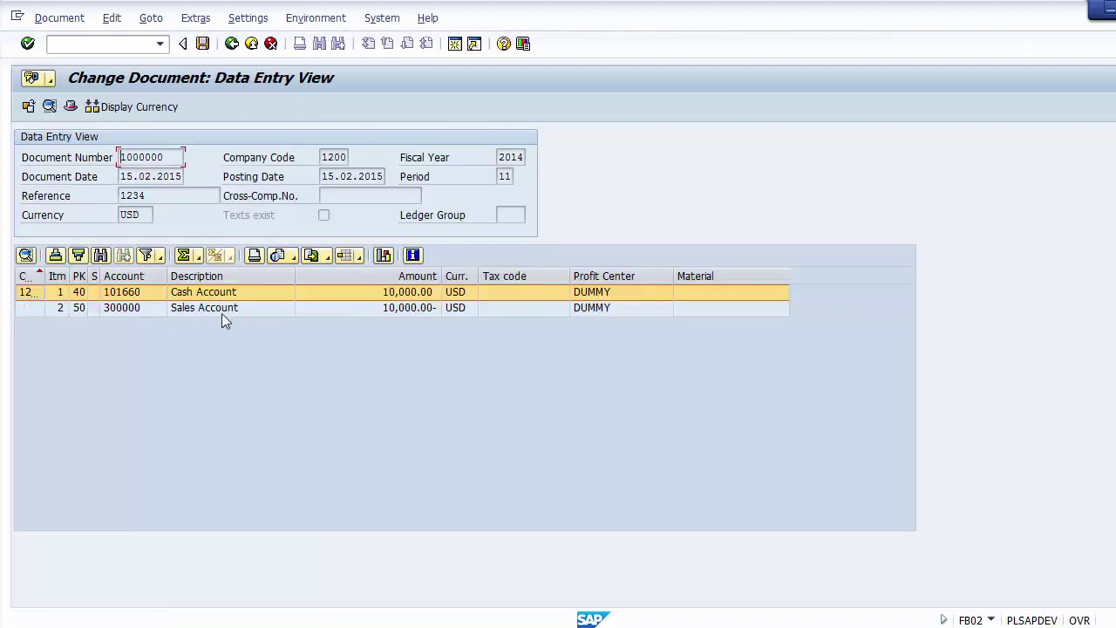
click(219, 314)
click(216, 301)
click(314, 385)
Step: Switch to the PowerPoint presentation and advance from the Change Document slide to the GL Balance Display – FS10N slide
mouse_move(400, 625)
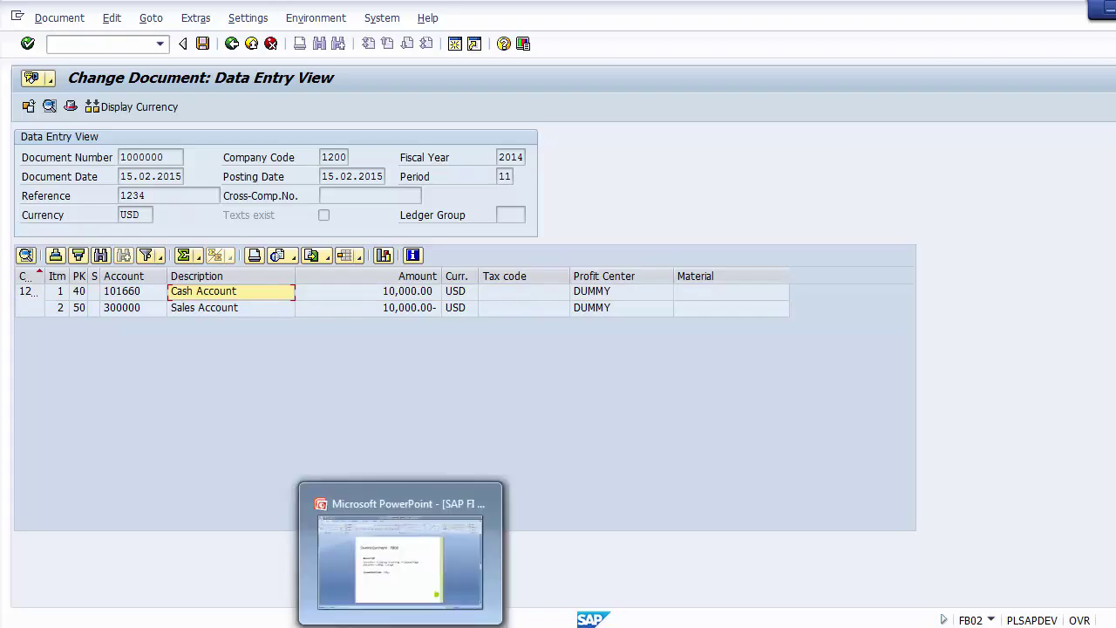
click(401, 558)
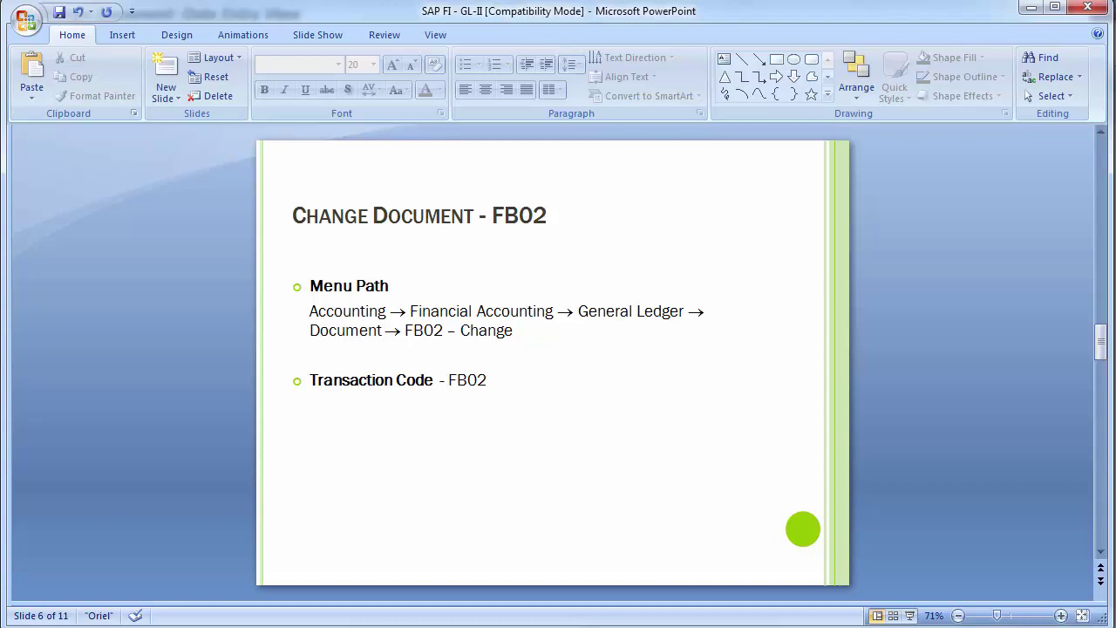
key(alt+Tab)
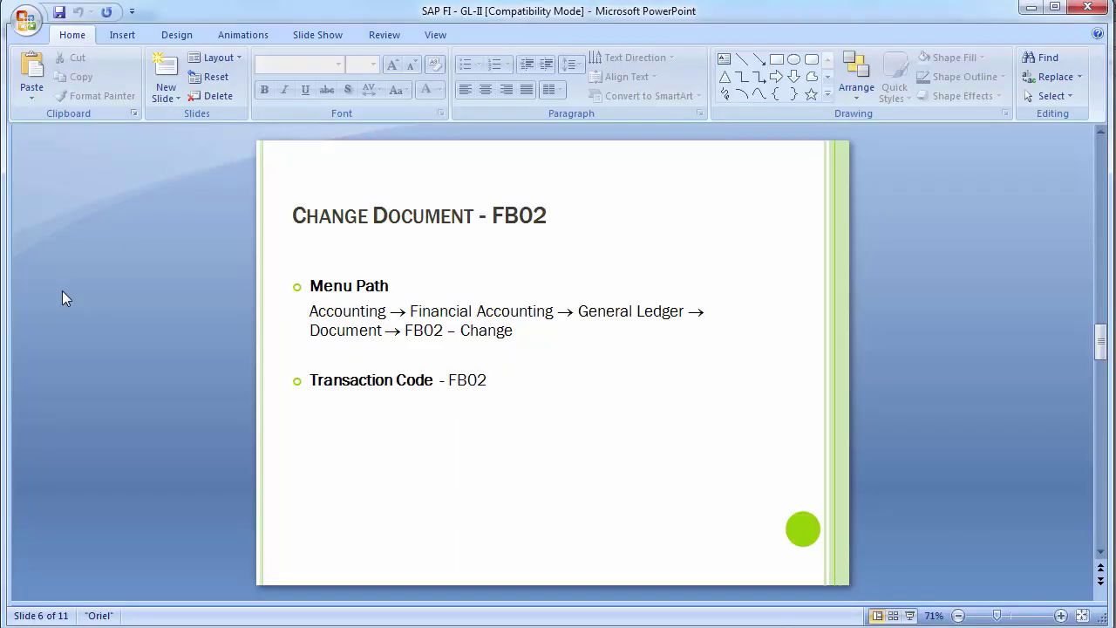
key(Page_Down)
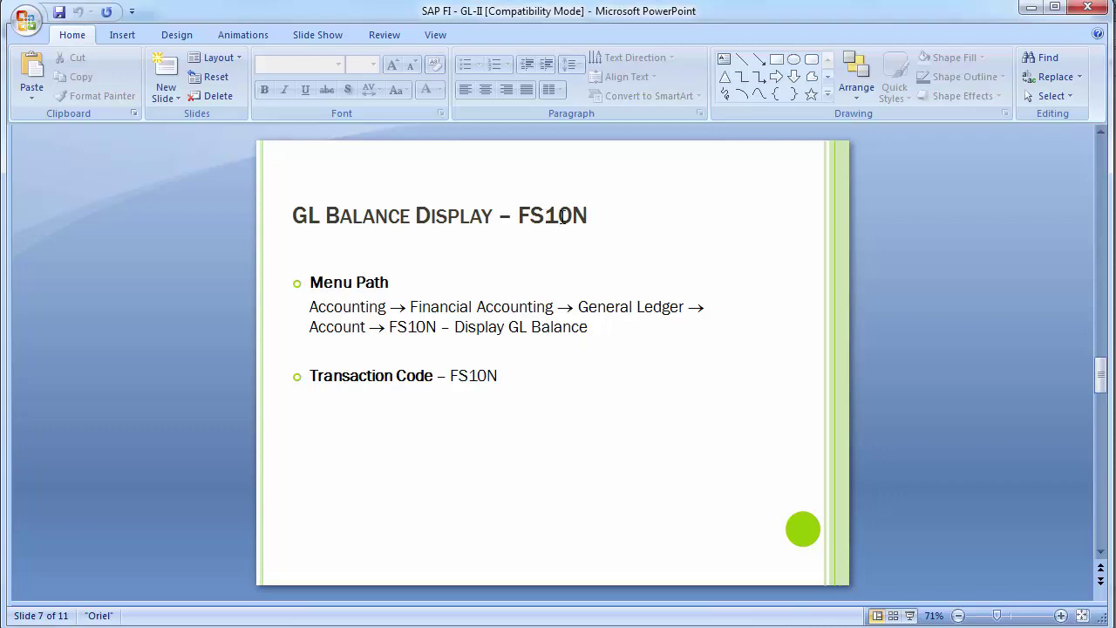
Step: Switch to the SAP Easy Access window and start transaction FS10N for the G/L account balance display
mouse_move(498, 600)
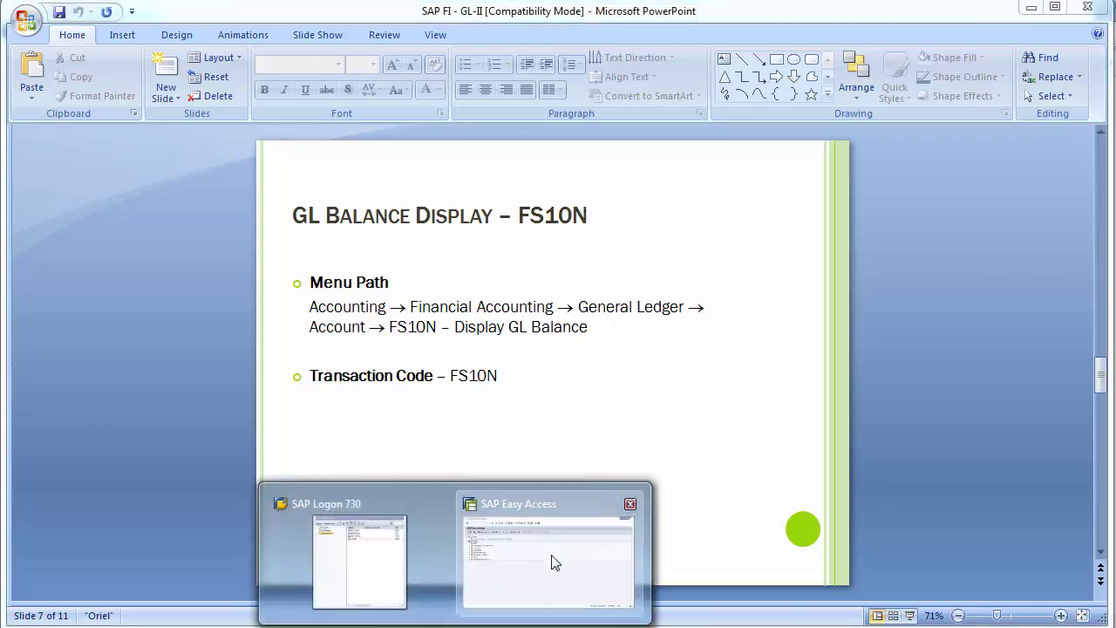
click(553, 564)
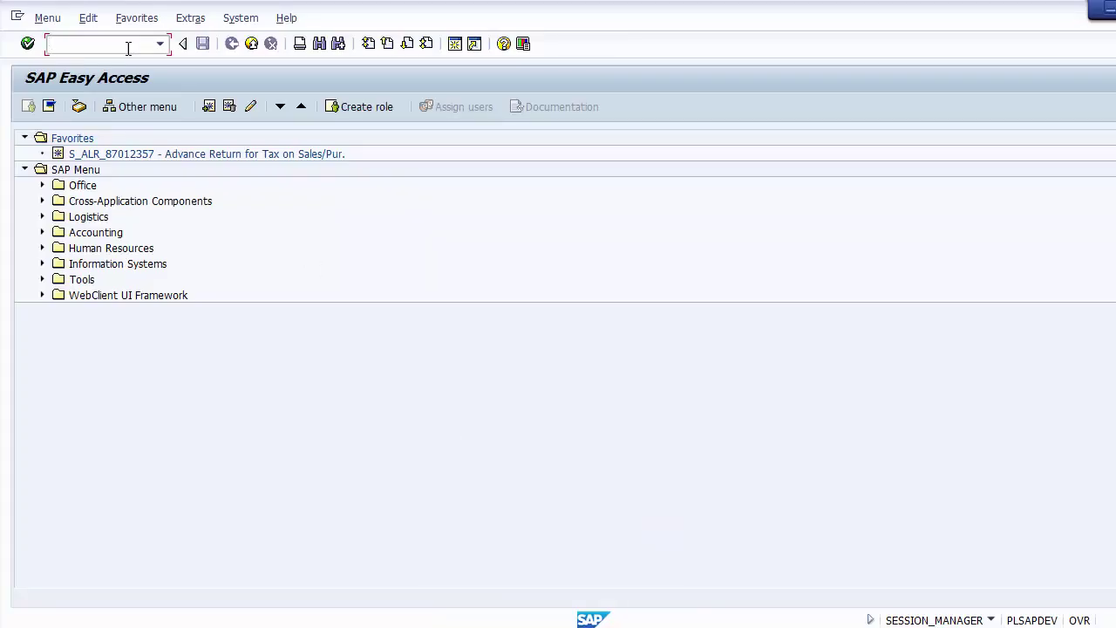
text(FS10n)
key(BackSpace)
text(N)
key(Return)
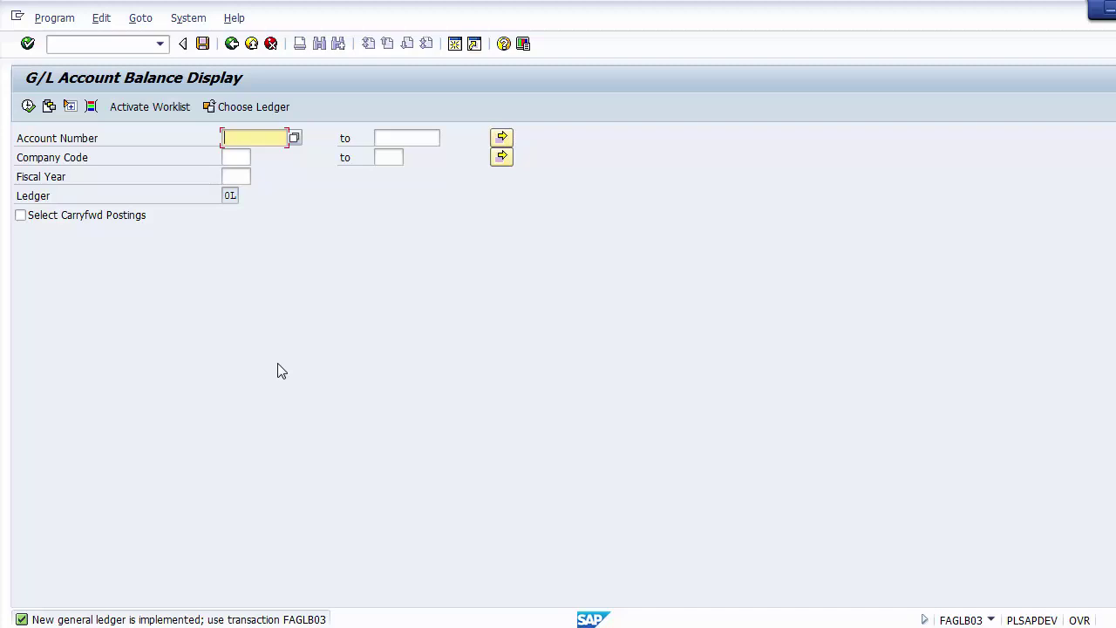
Step: Enter company code 1200 and fiscal year 2014 in the balance display selection
click(242, 156)
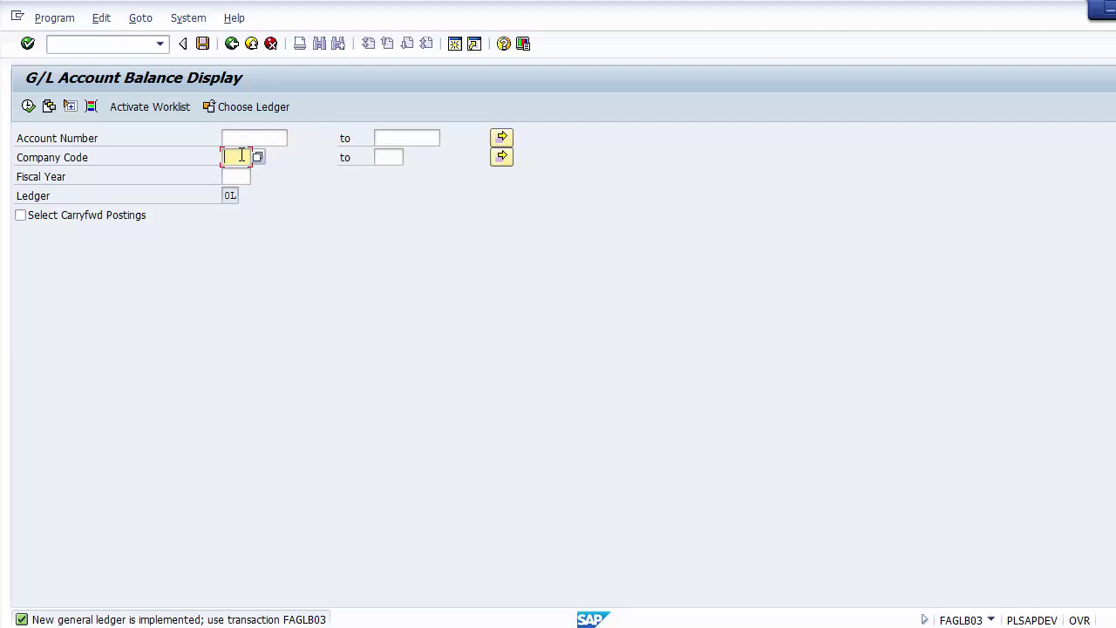
text(1200)
key(Tab)
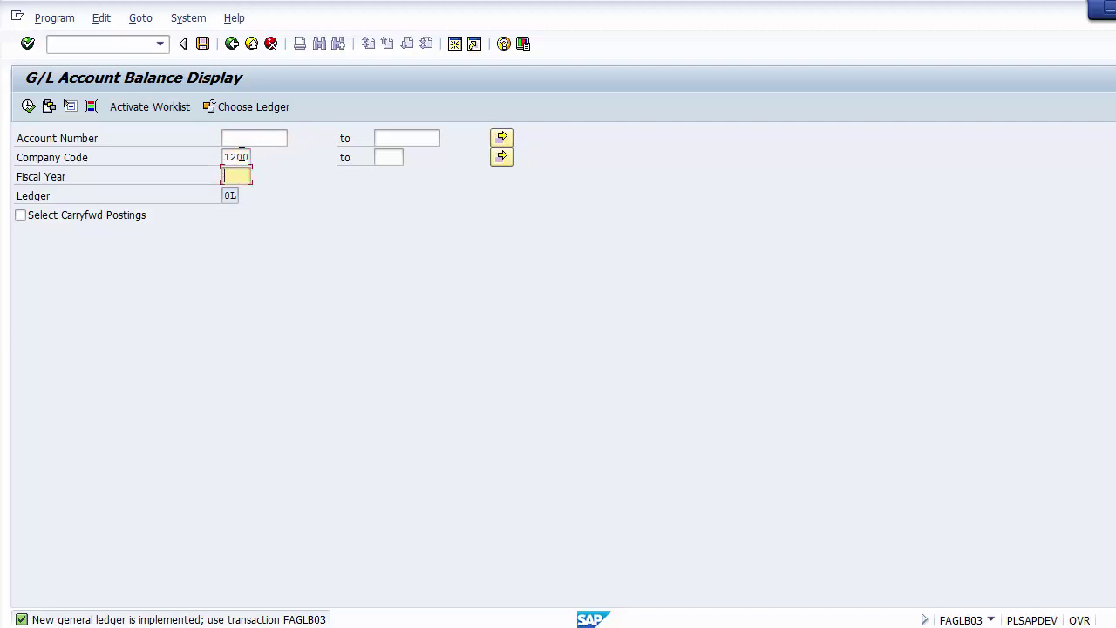
text(2014)
Step: Look up the G/L accounts of company code 1200 and choose the Sales Account as the account number
click(235, 140)
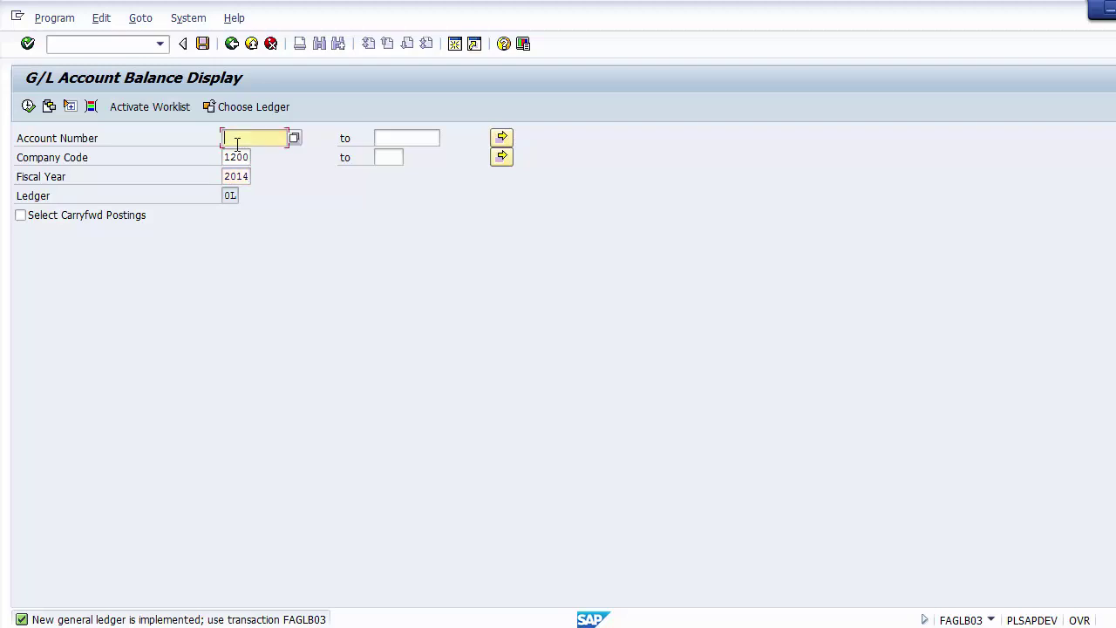
click(294, 137)
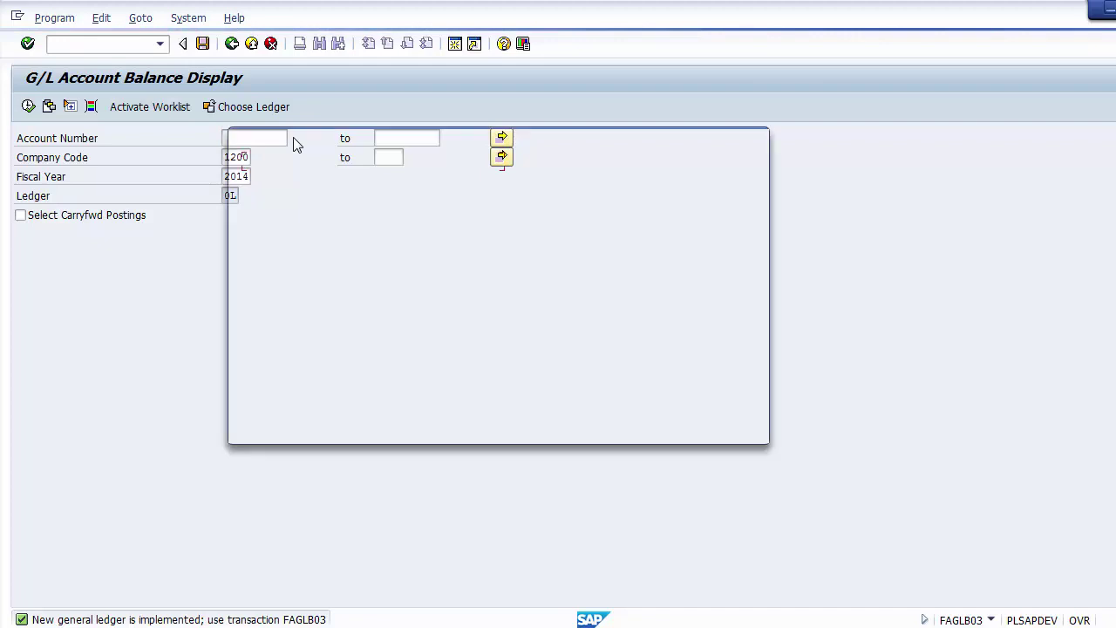
click(388, 246)
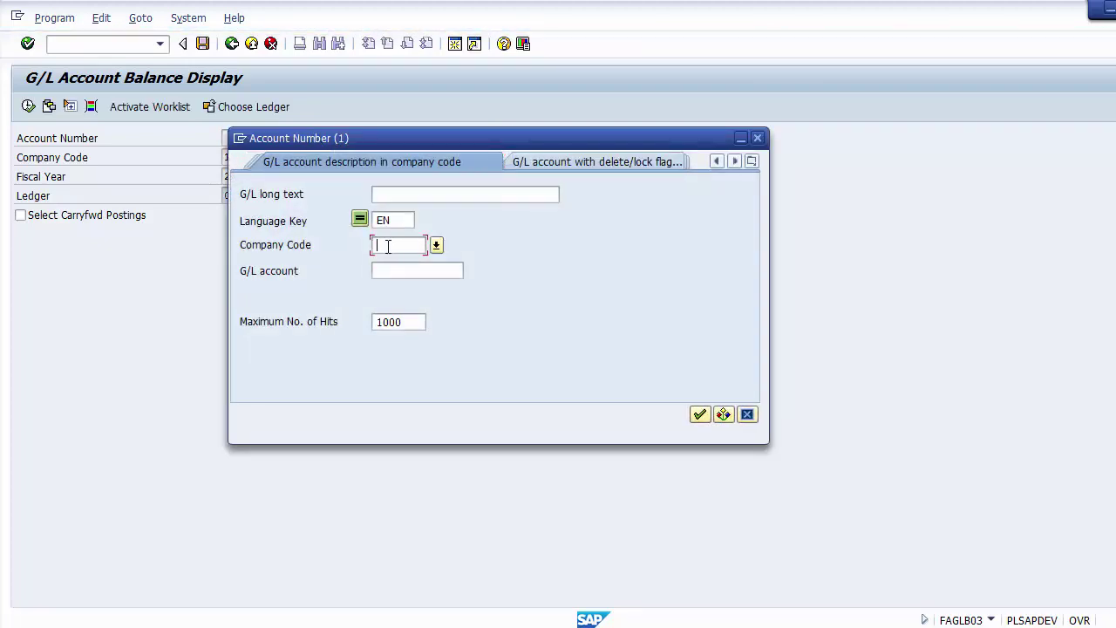
text(1200)
click(700, 416)
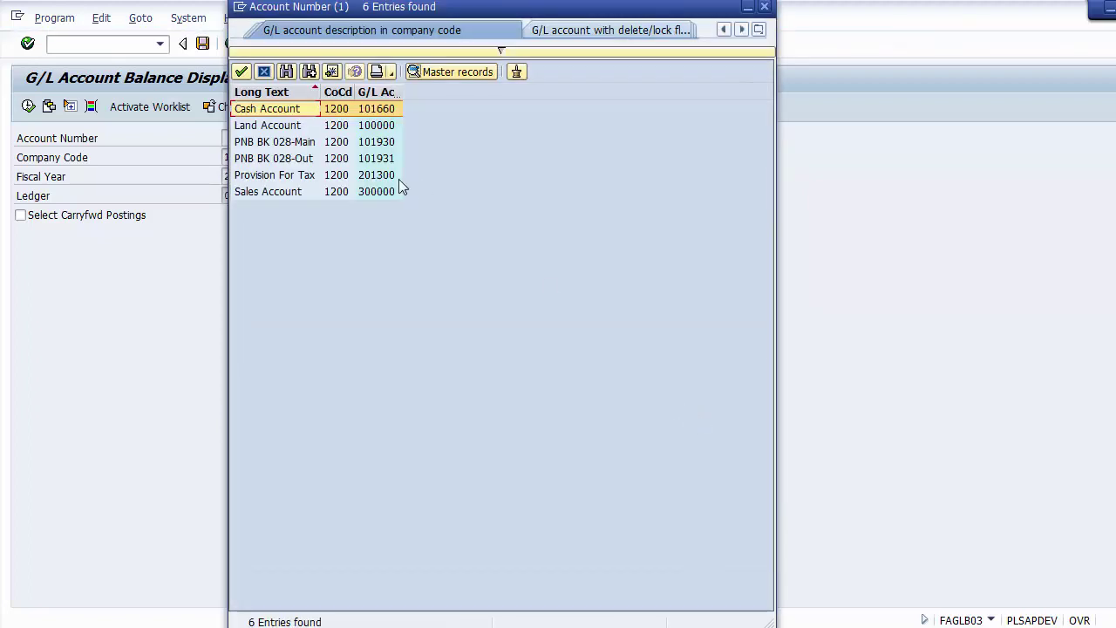
click(304, 130)
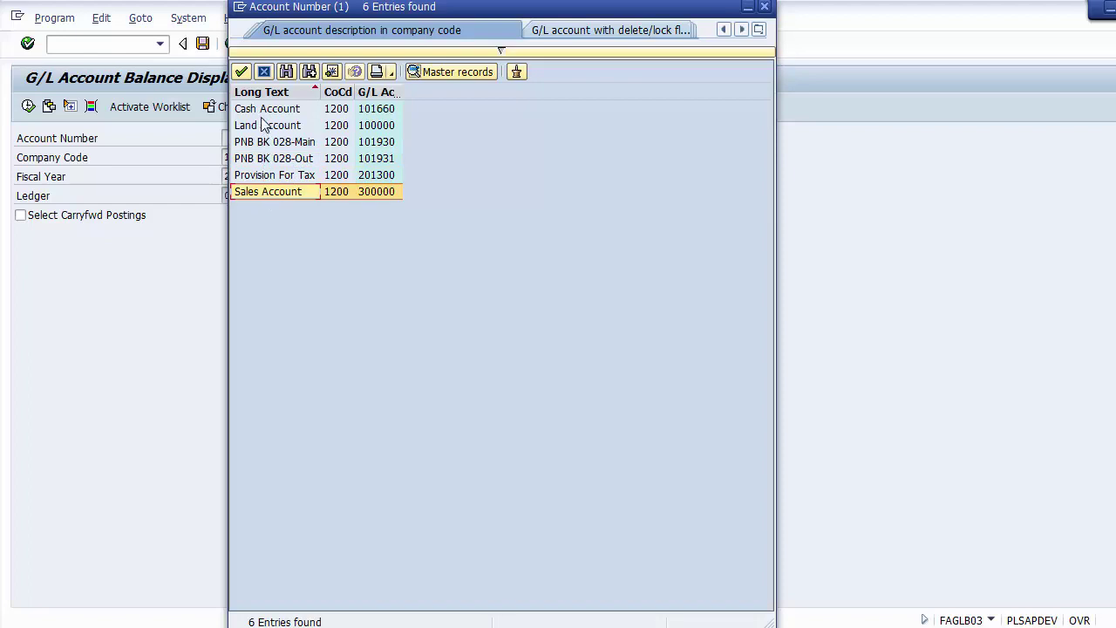
click(252, 193)
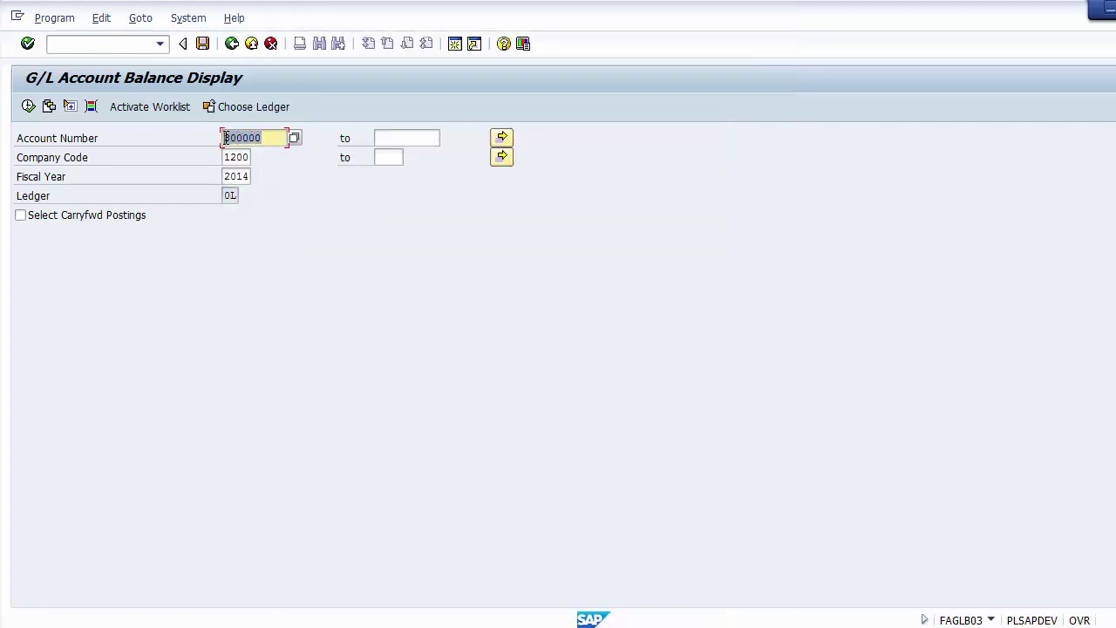
Step: Review the company code and fiscal year entries and execute the balance display for the Sales Account
click(227, 157)
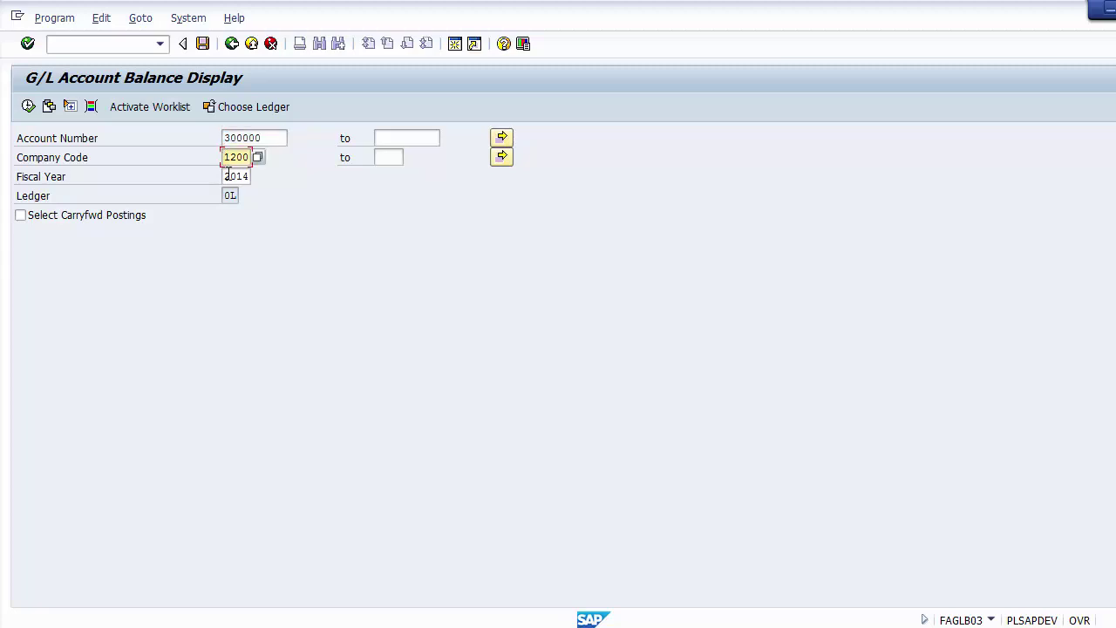
click(227, 176)
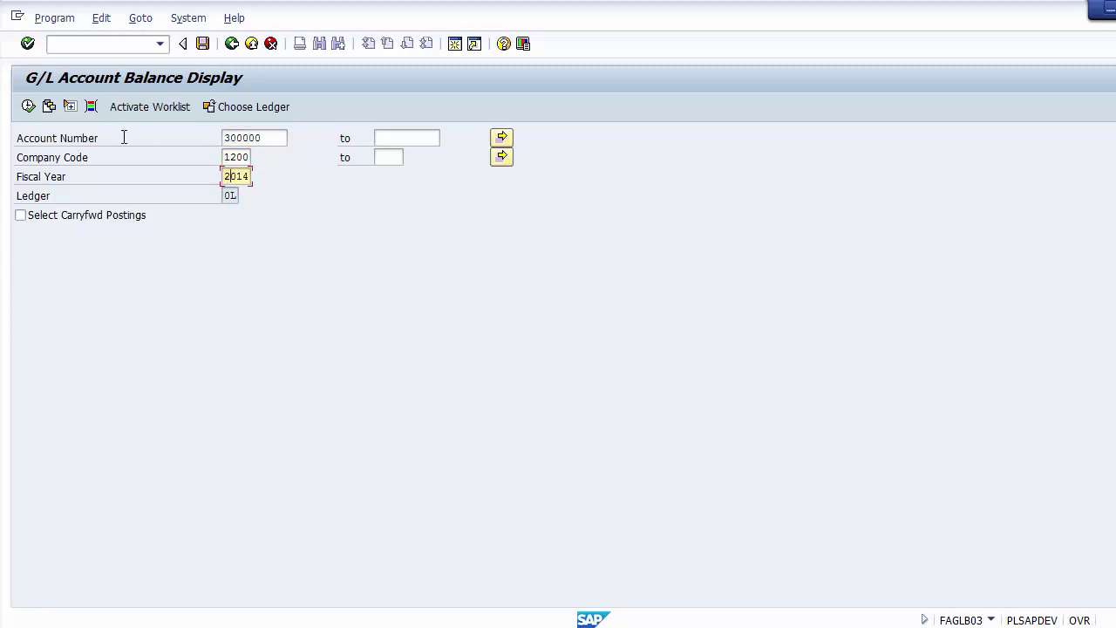
click(27, 107)
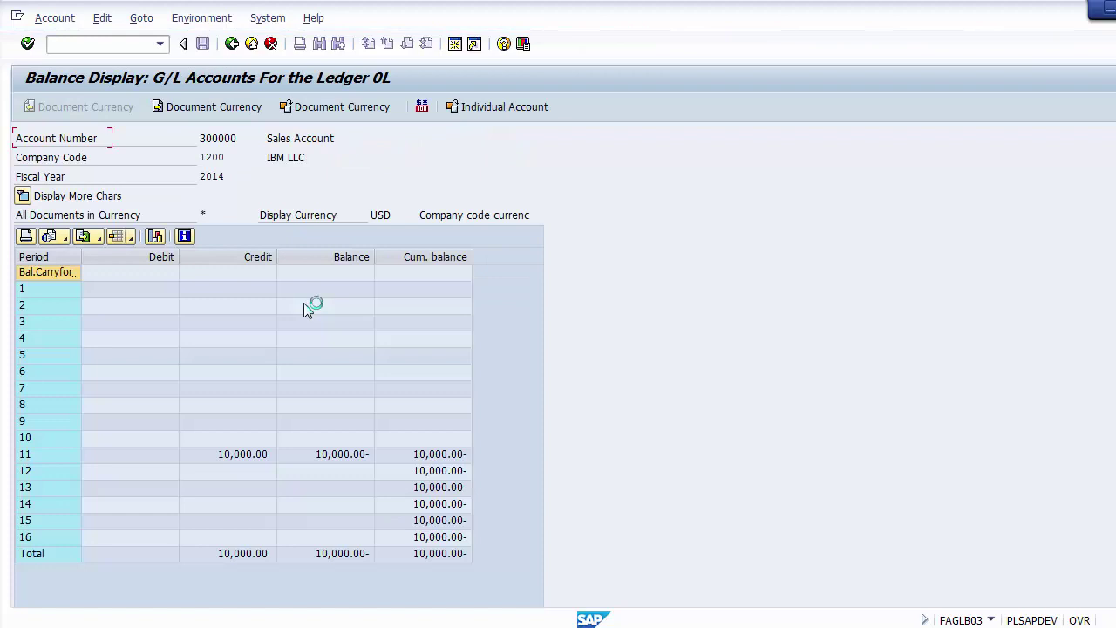
Step: Examine the balance table's posting periods, including special periods 13 to 16 and period 11
click(126, 292)
click(124, 321)
click(124, 344)
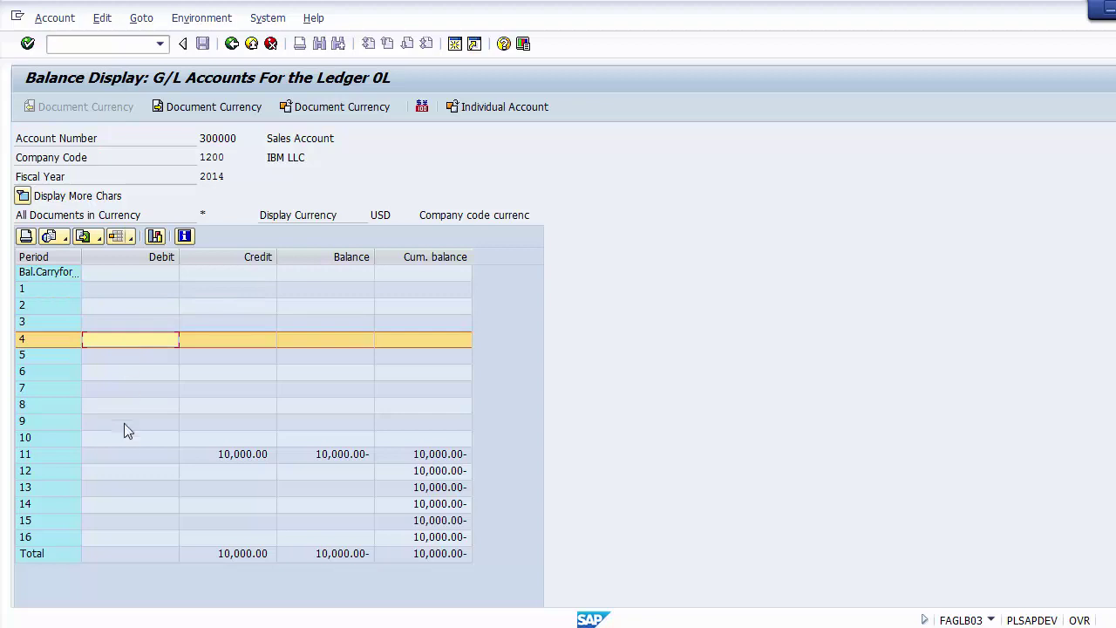
click(89, 537)
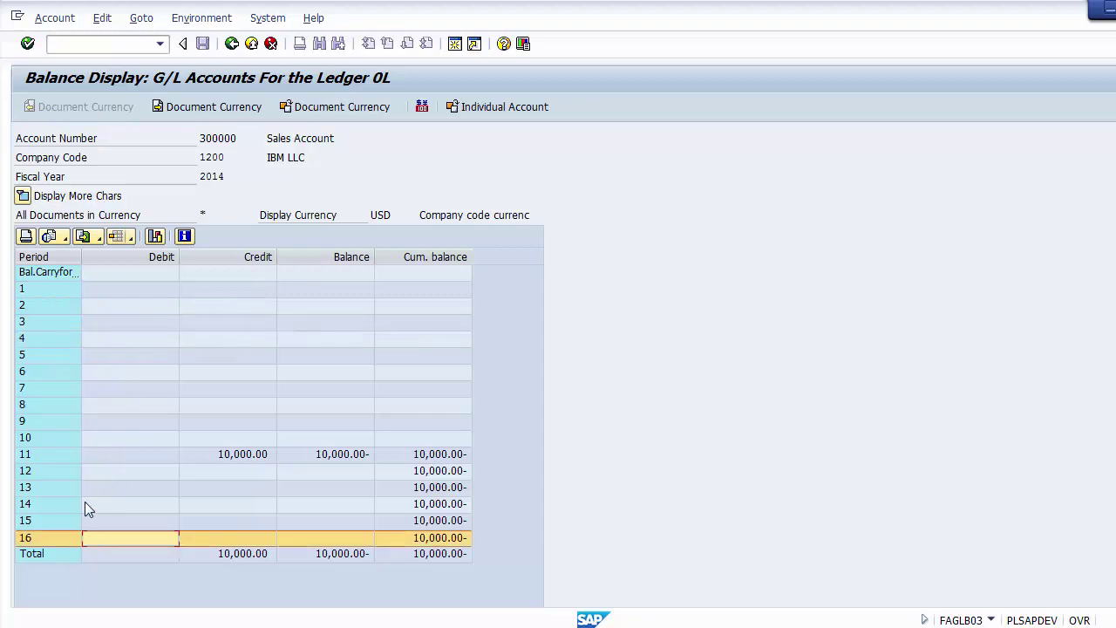
click(97, 477)
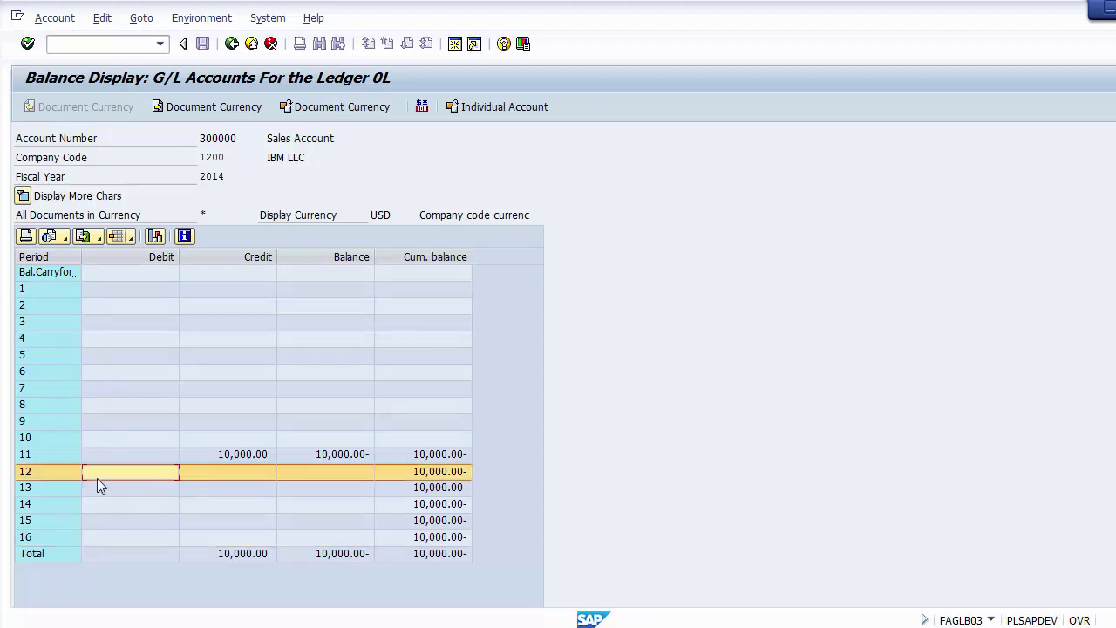
click(96, 491)
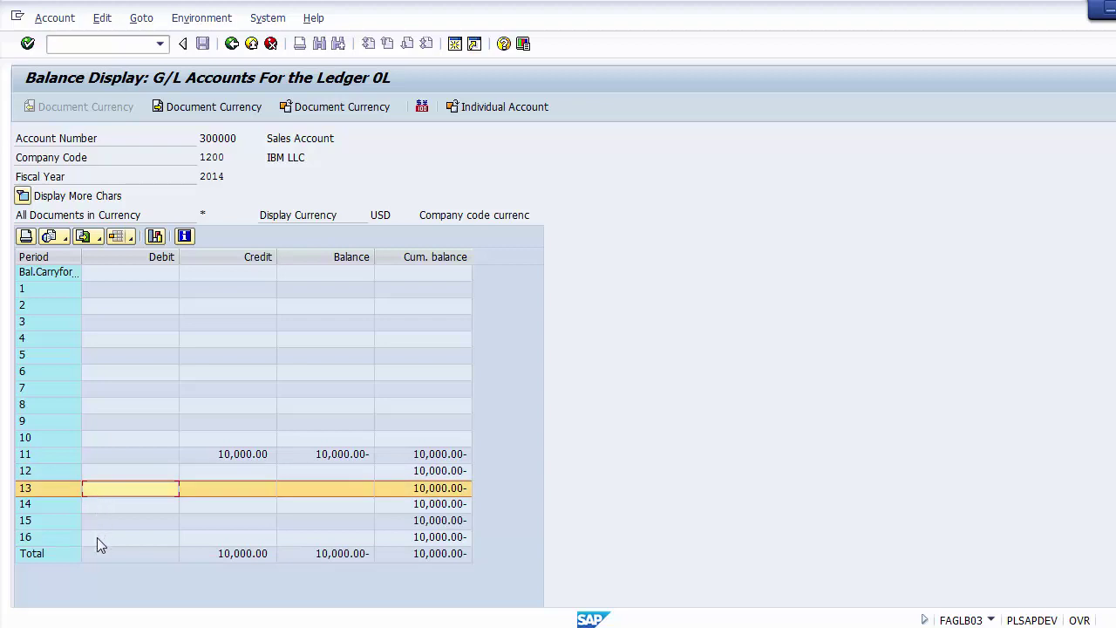
click(97, 537)
click(95, 471)
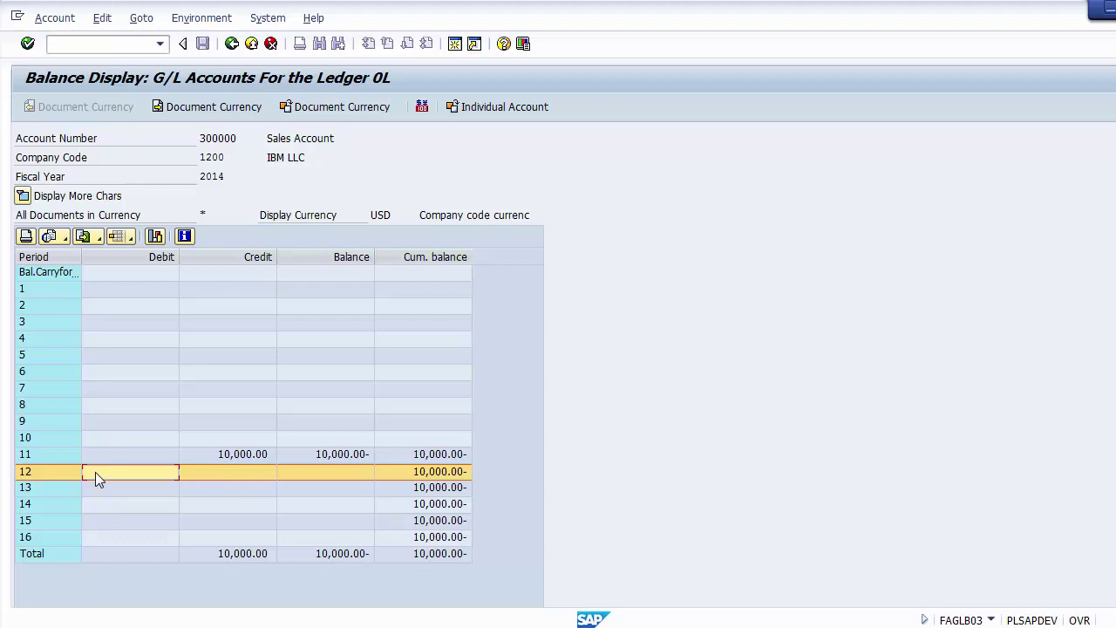
click(96, 455)
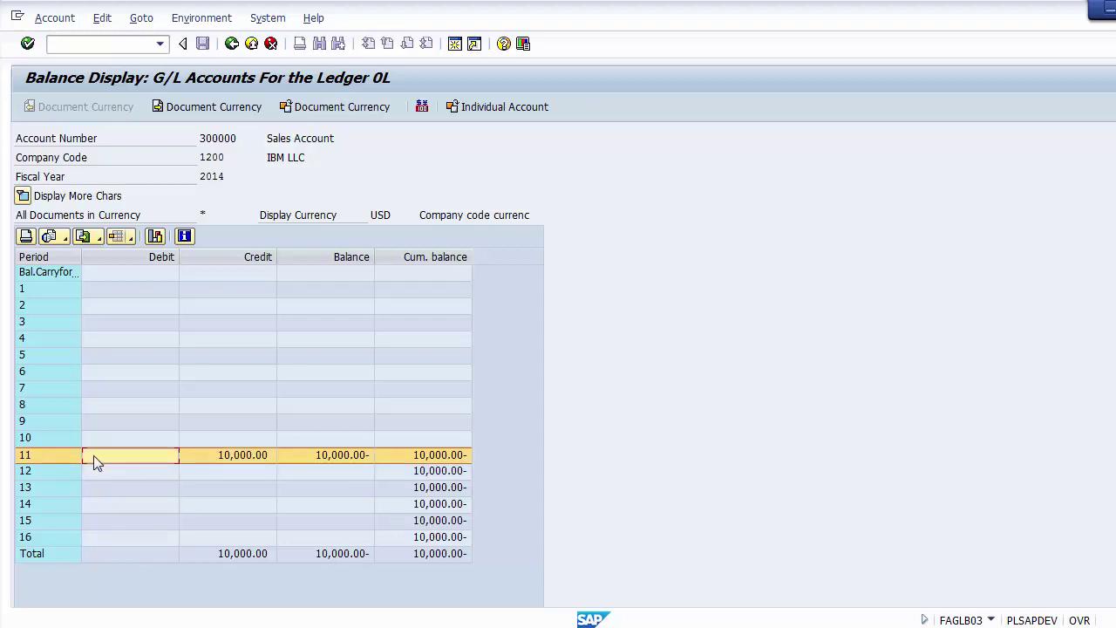
Step: Check the period 11 credit, balance and cumulative balance, and open the line items behind the credit amount
click(232, 456)
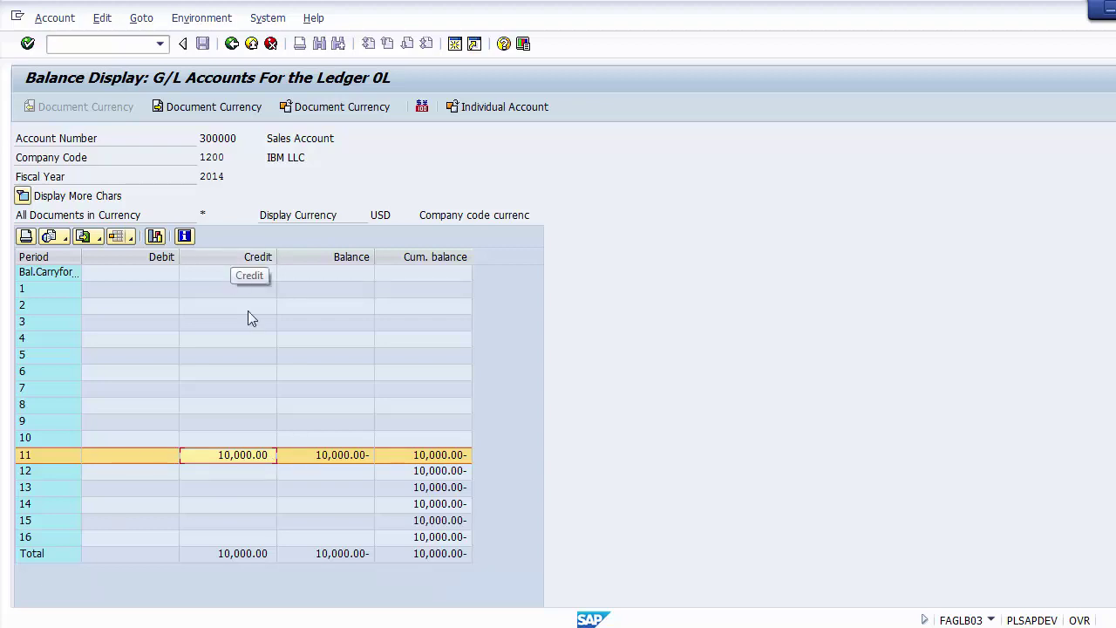
click(326, 456)
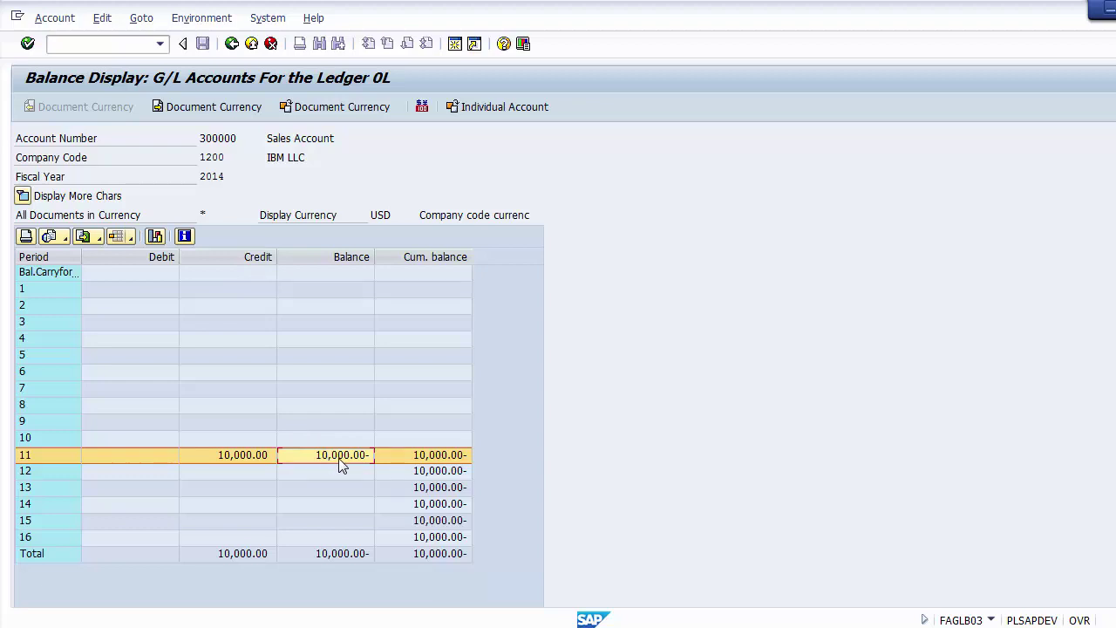
click(414, 454)
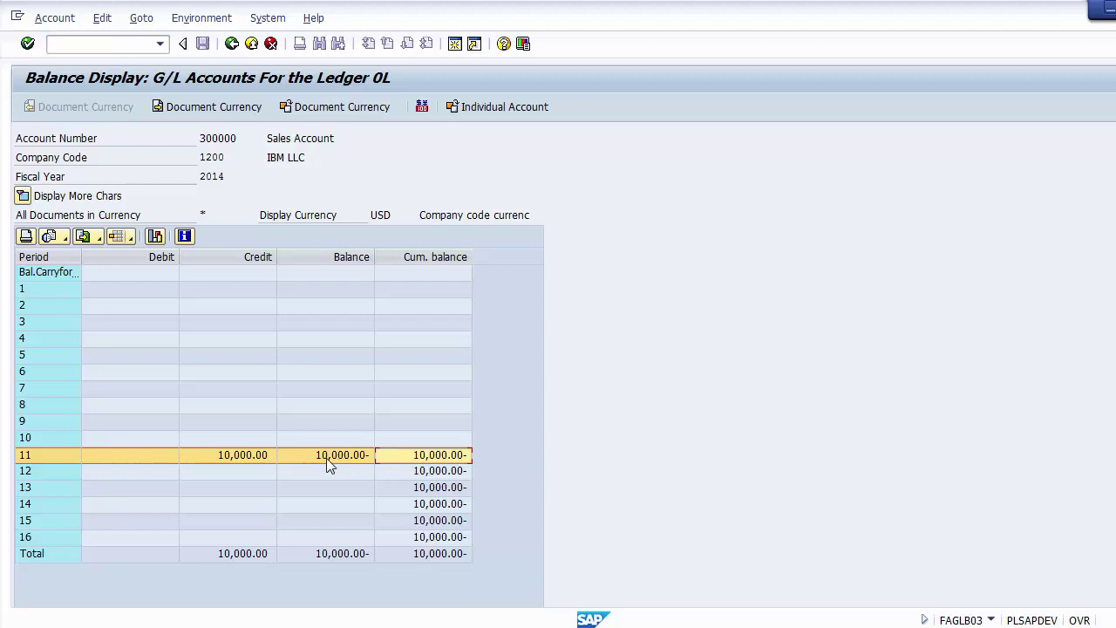
click(250, 460)
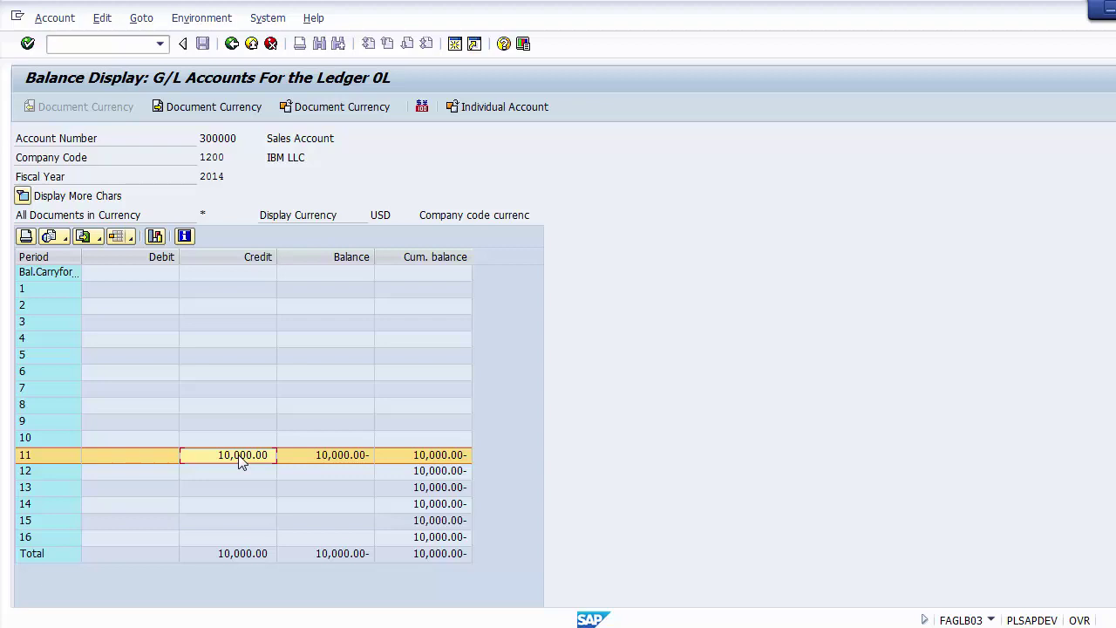
double_click(242, 457)
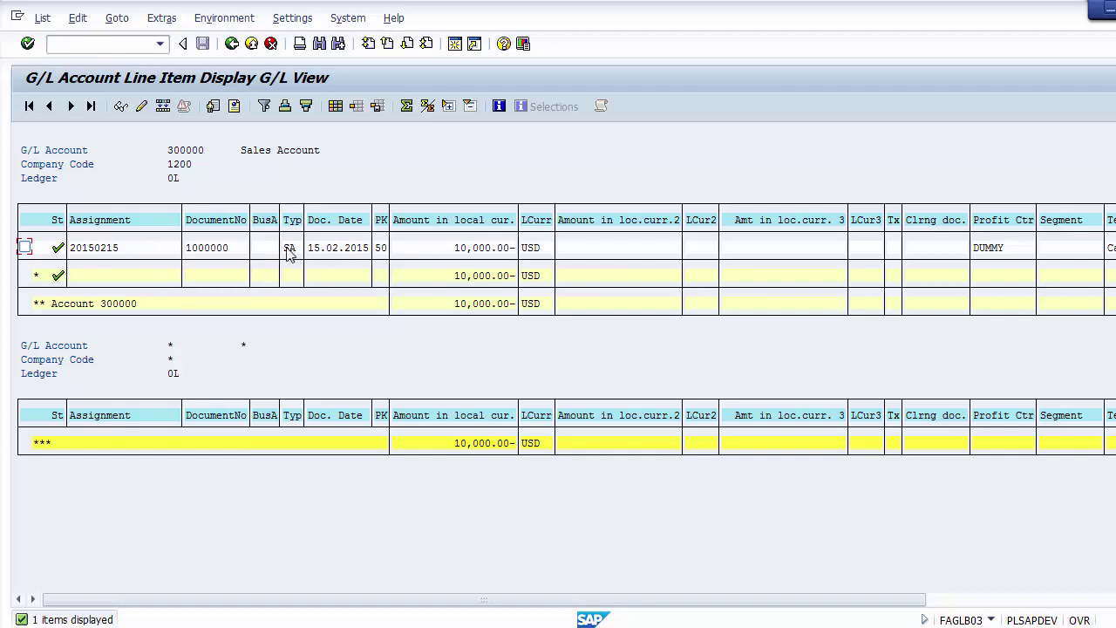
Step: Examine the Sales Account line item's assignment, document number, document type, document date and local currency amount
click(107, 250)
click(468, 253)
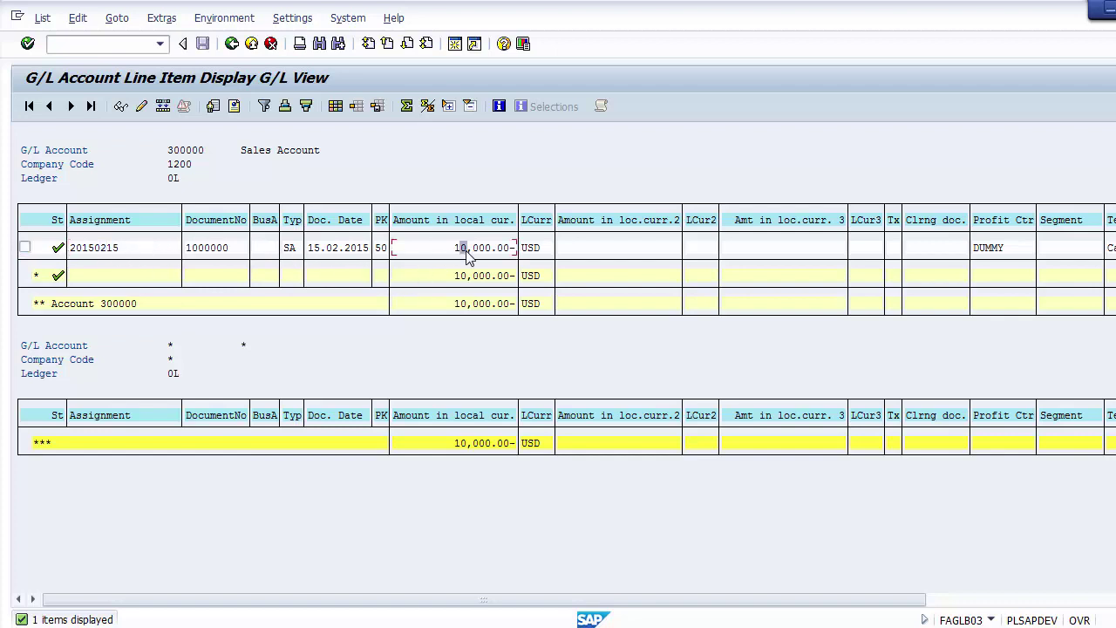
click(191, 253)
click(207, 253)
click(213, 253)
click(290, 252)
click(311, 251)
click(323, 251)
click(334, 252)
click(347, 251)
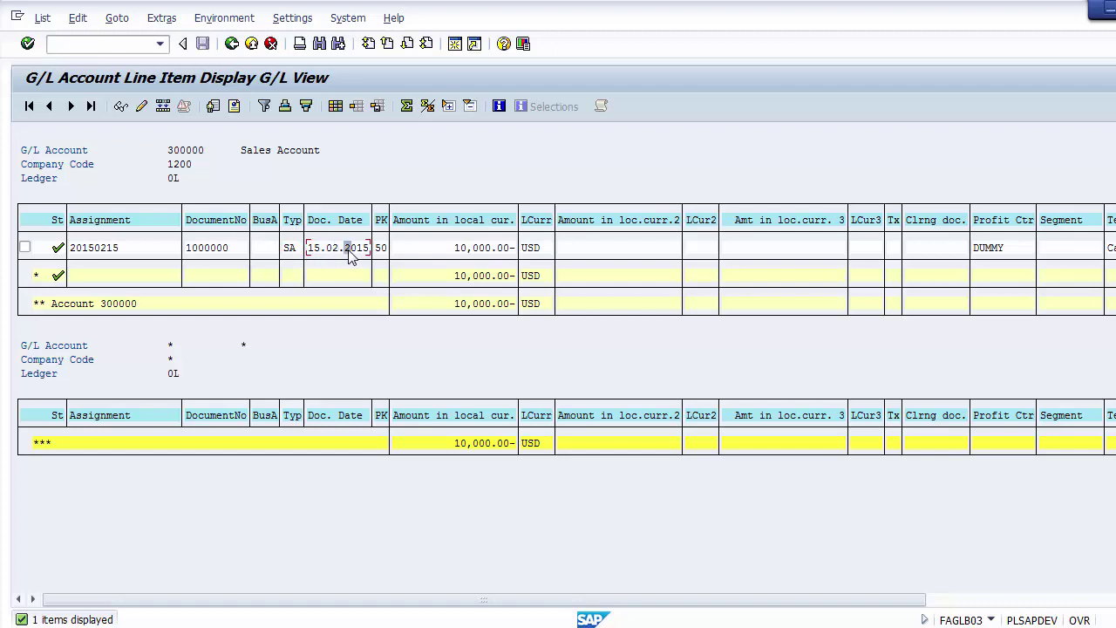
click(457, 251)
click(469, 251)
click(483, 249)
click(490, 250)
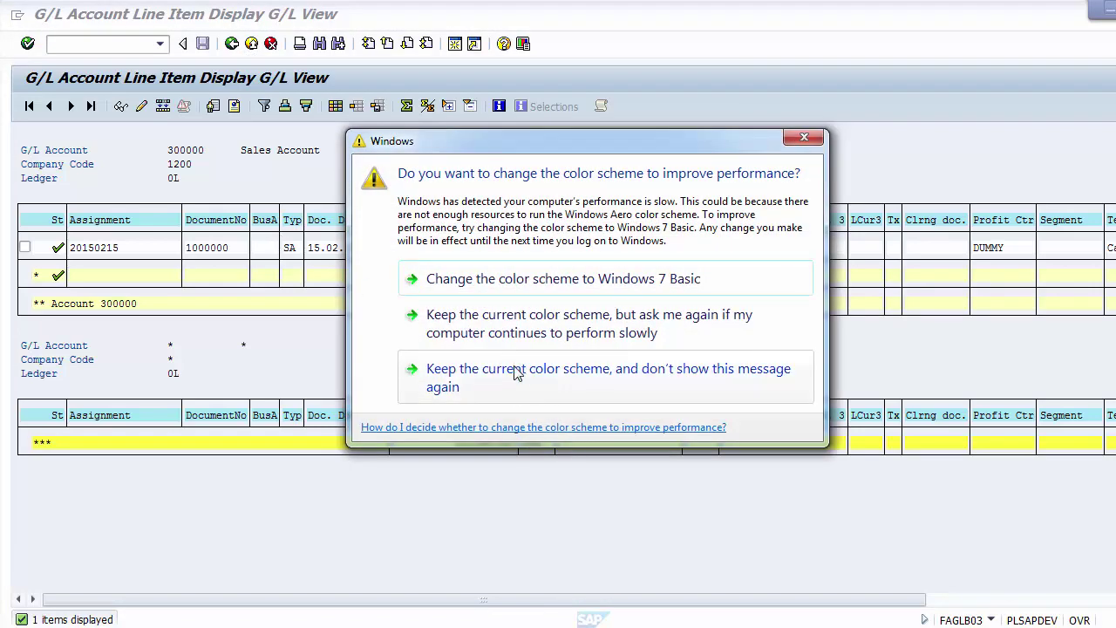
Step: Keep the current Windows color scheme without further reminders and go back to the G/L Account Balance Display selection screen
click(516, 373)
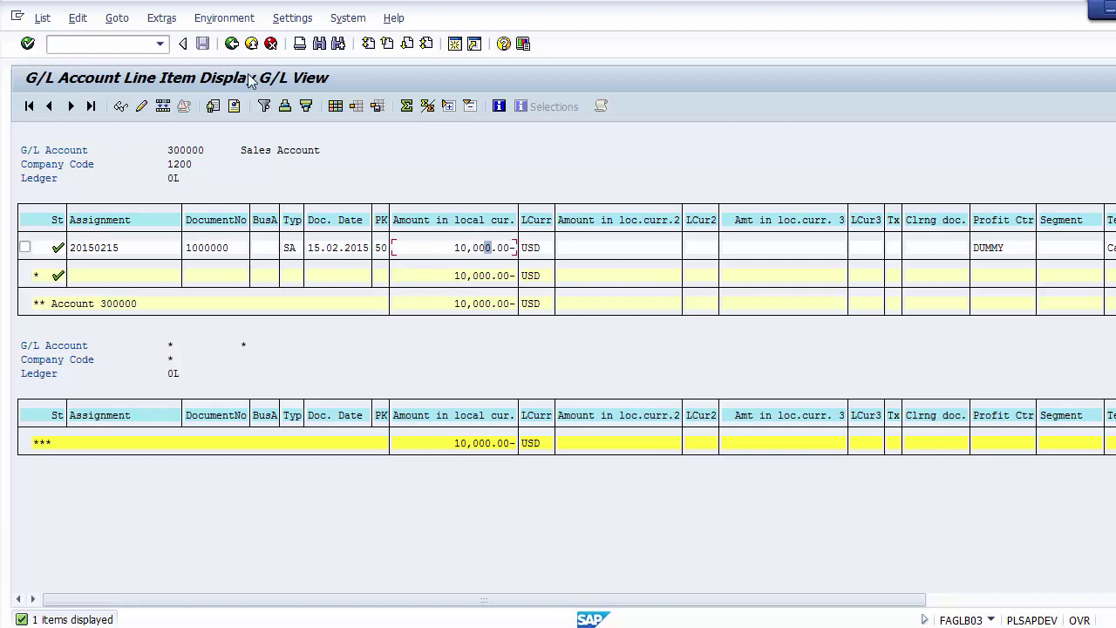
click(233, 48)
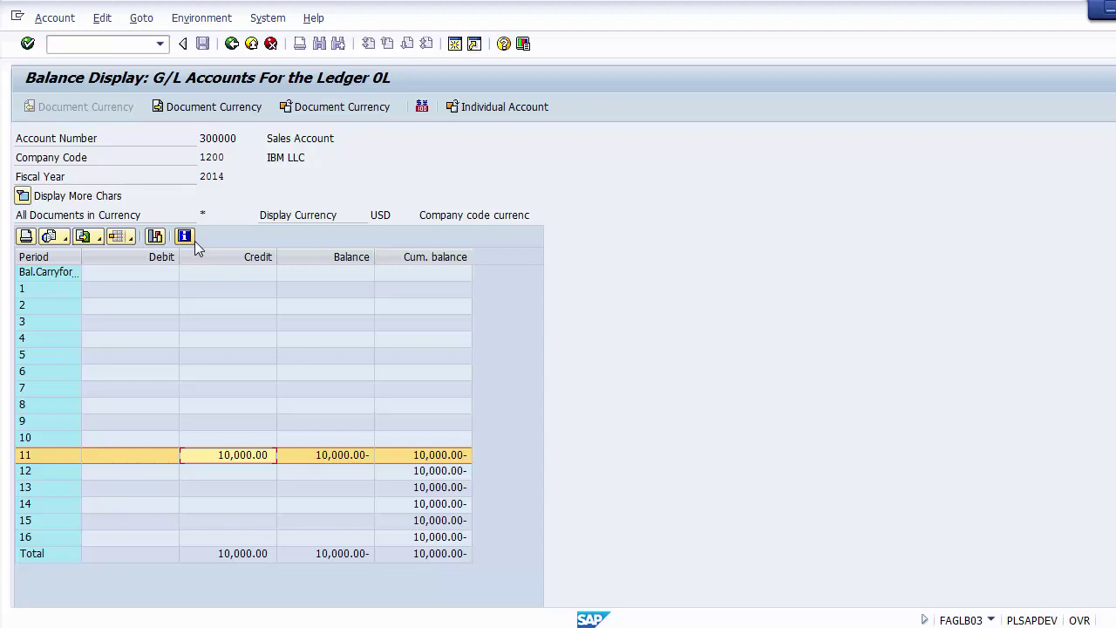
click(231, 44)
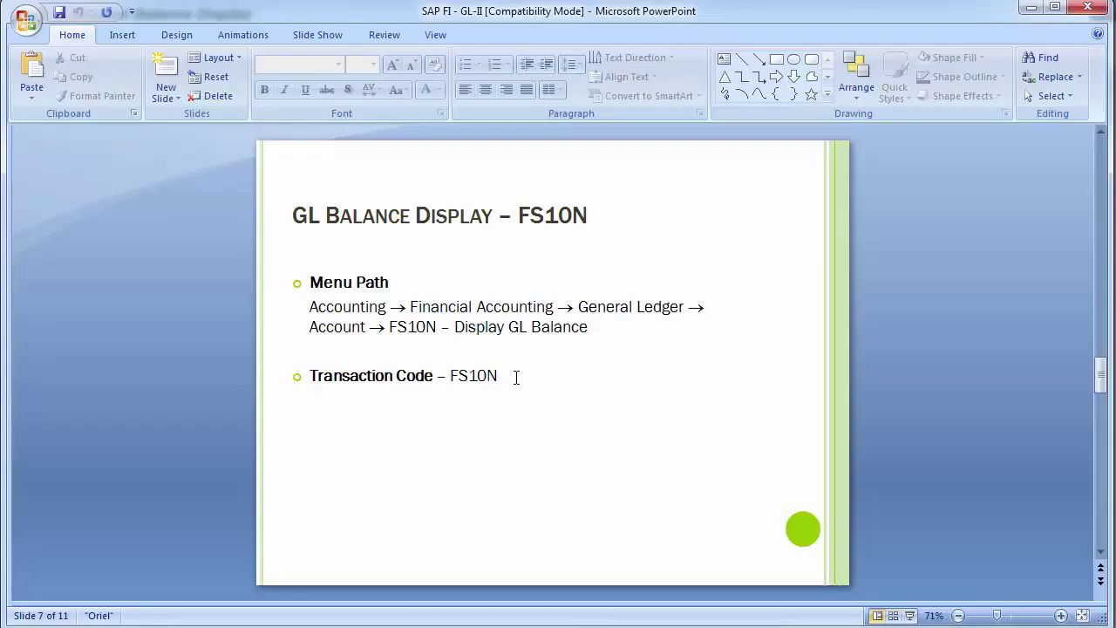
Step: Add "/ FAGLB03" after FS10N in the Transaction Code line of the PowerPoint slide, and return to the SAP window
click(506, 375)
text(/ )
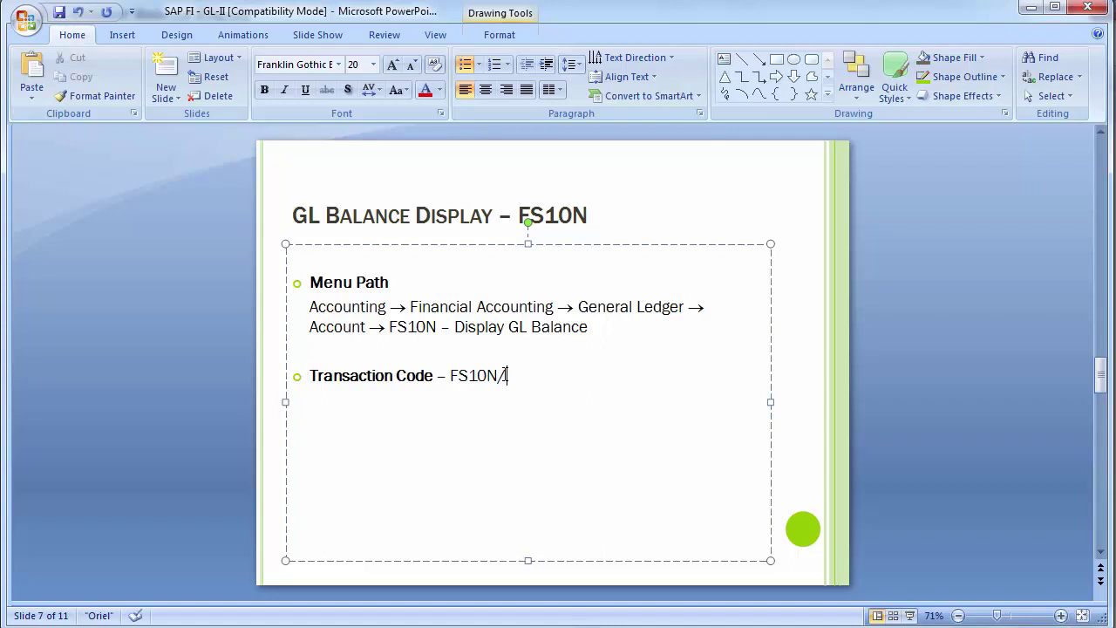
text(FAGLB03)
drag(574, 375, 510, 375)
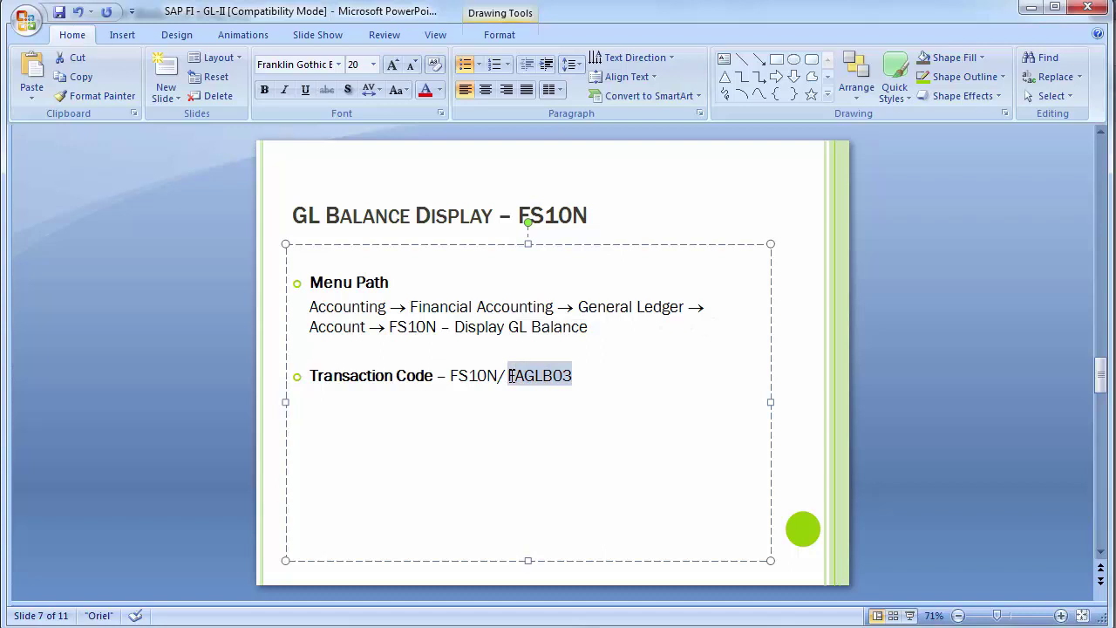
click(192, 393)
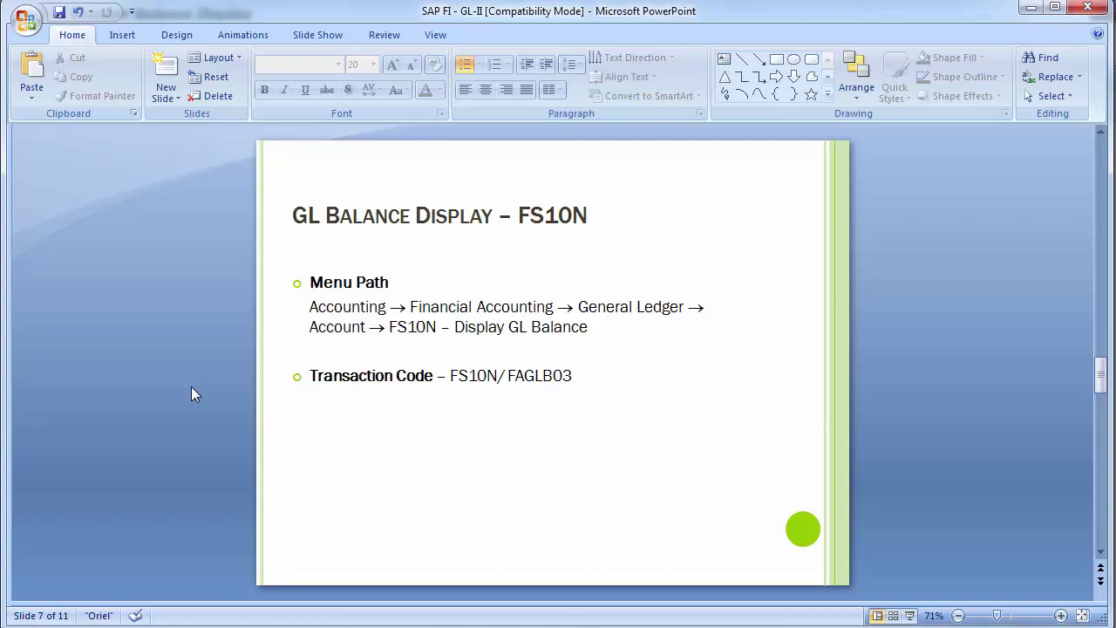
key(alt+Tab)
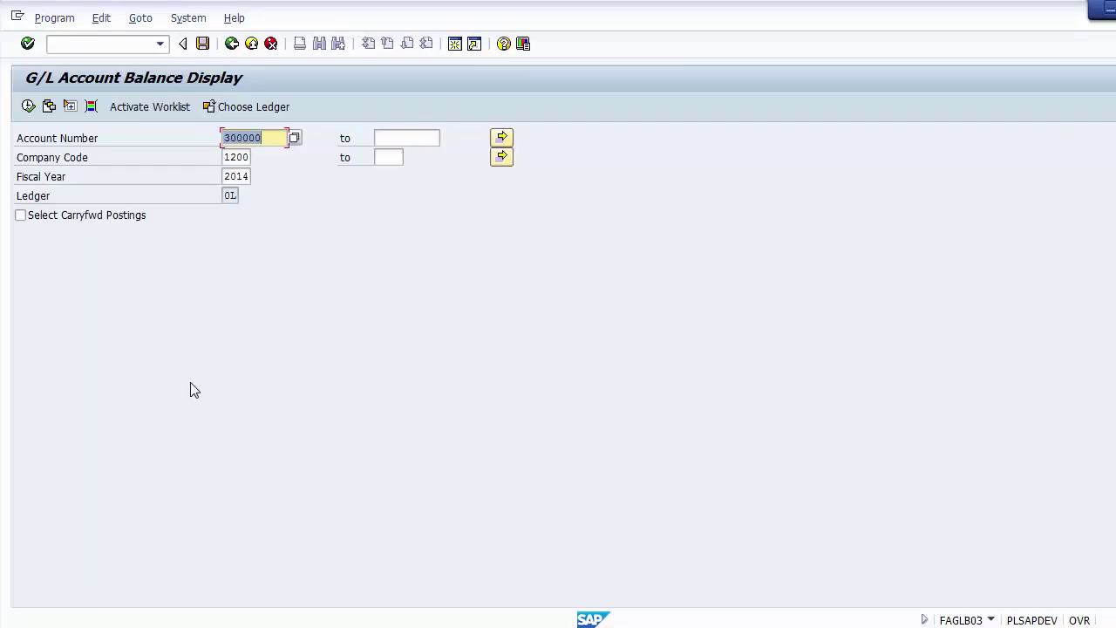
Step: Leave the G/L Account Balance Display and start transaction FS10N from SAP Easy Access
click(109, 47)
text(/n)
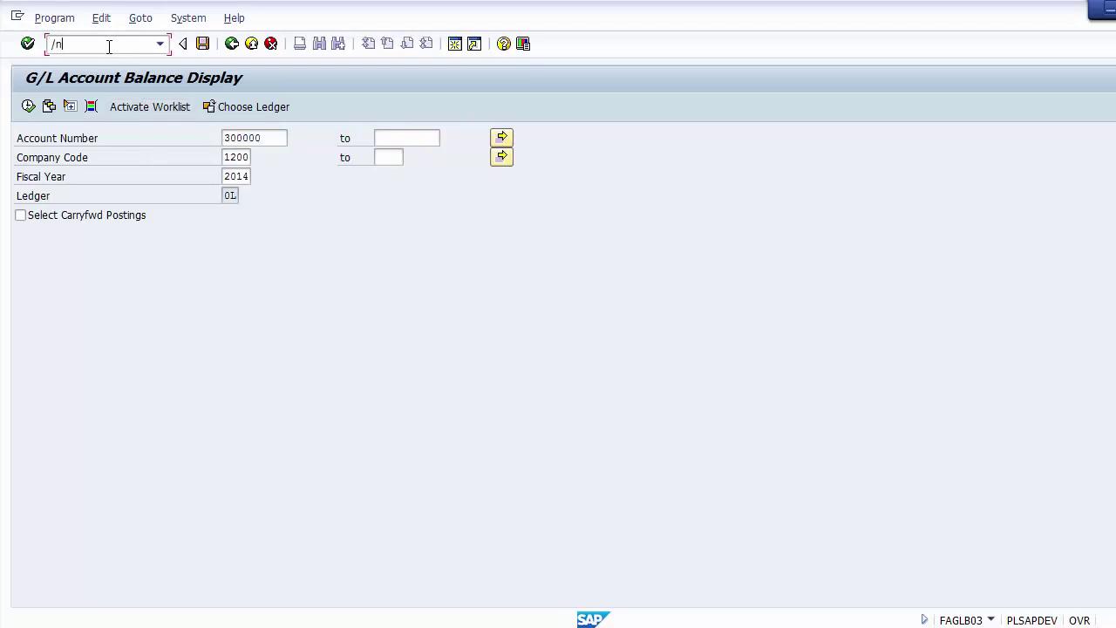
key(Return)
text(FS)
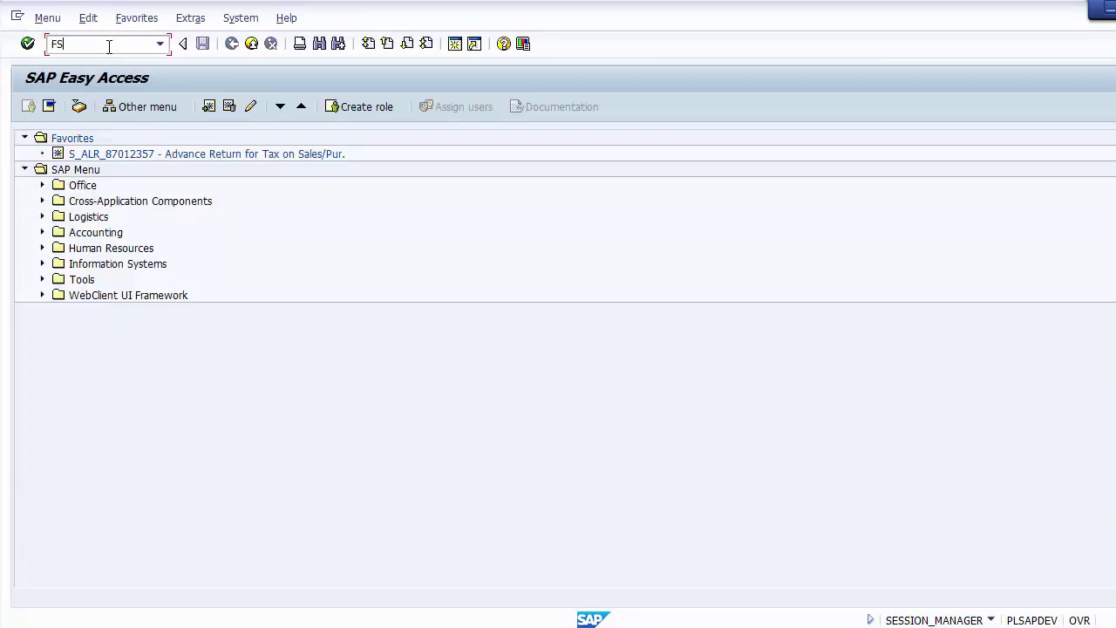
text(10N)
key(Return)
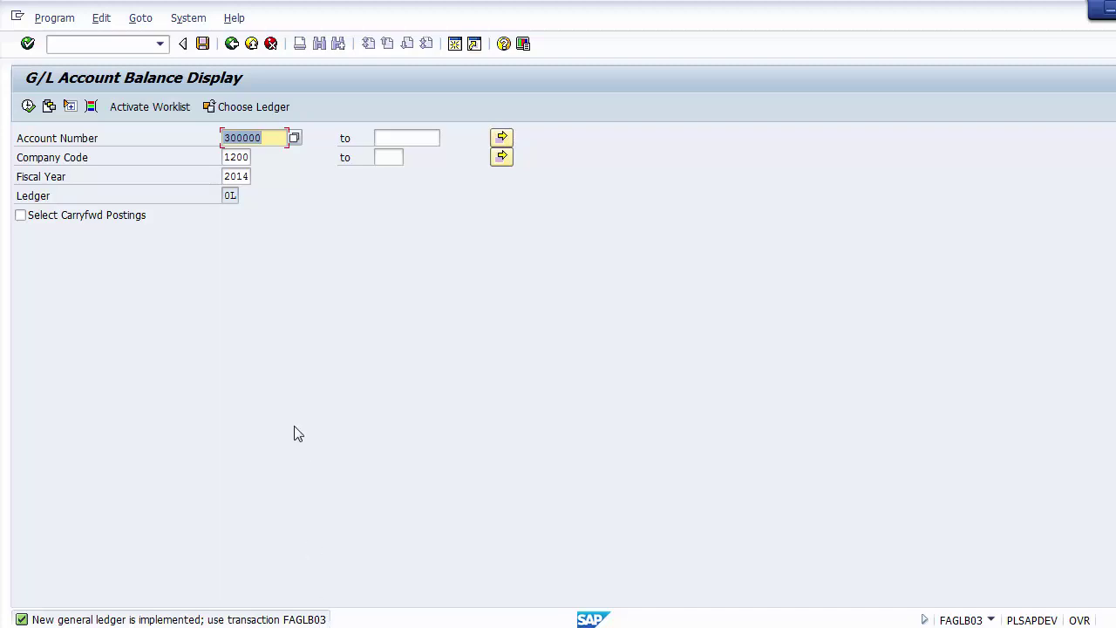
Step: Return to SAP Easy Access, check the alternative transaction code on the PowerPoint slide, and start transaction FAGLB03 in SAP
click(109, 45)
text(/n)
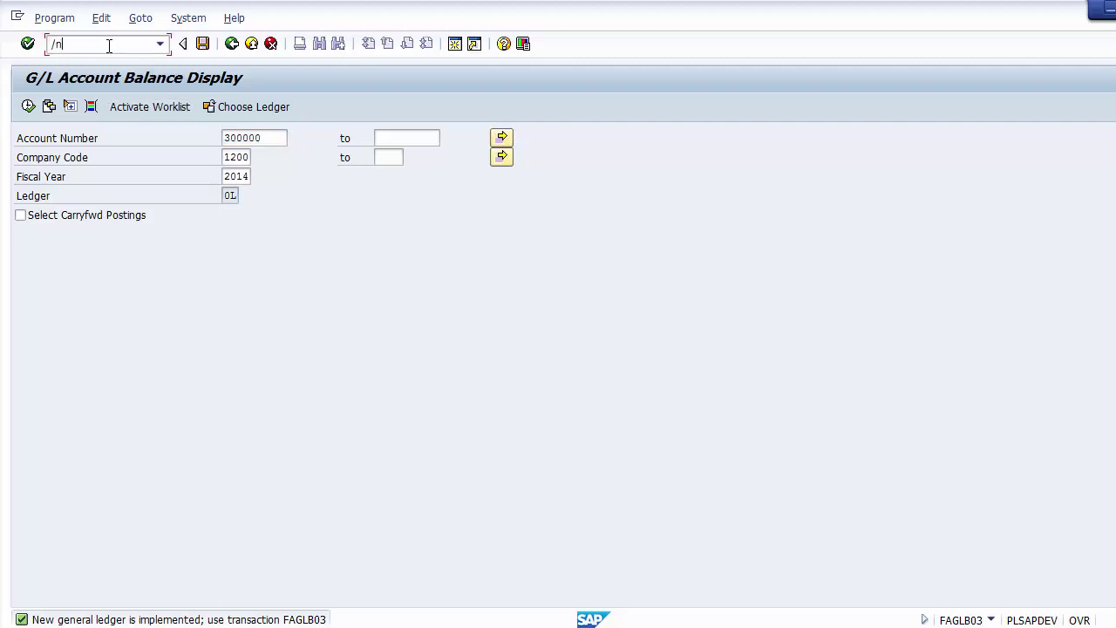
key(Return)
key(alt+Tab)
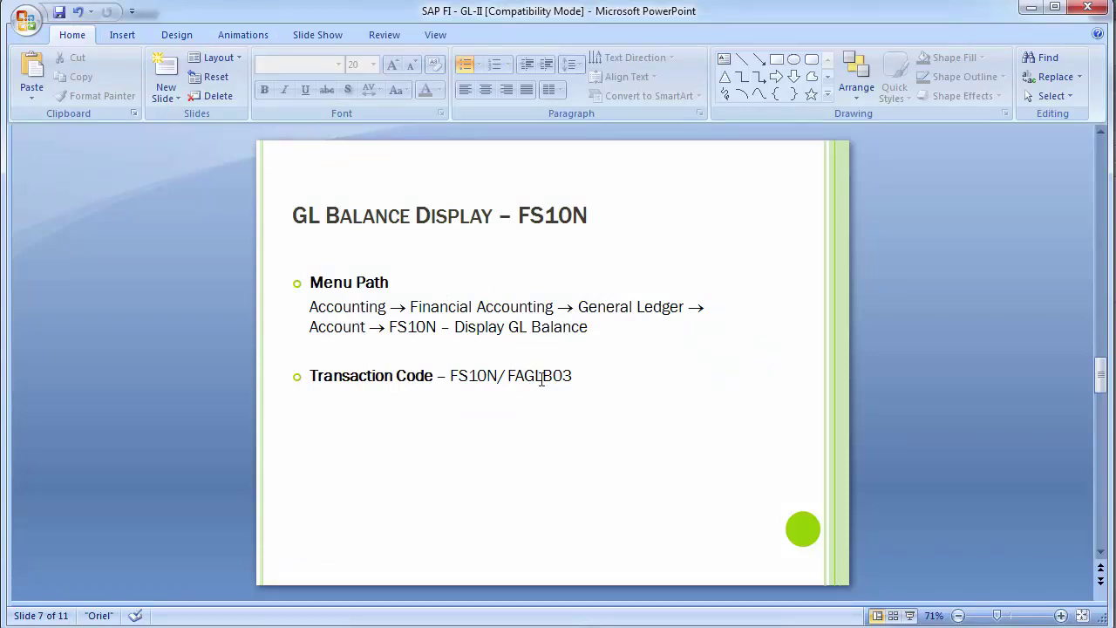
drag(573, 377, 509, 380)
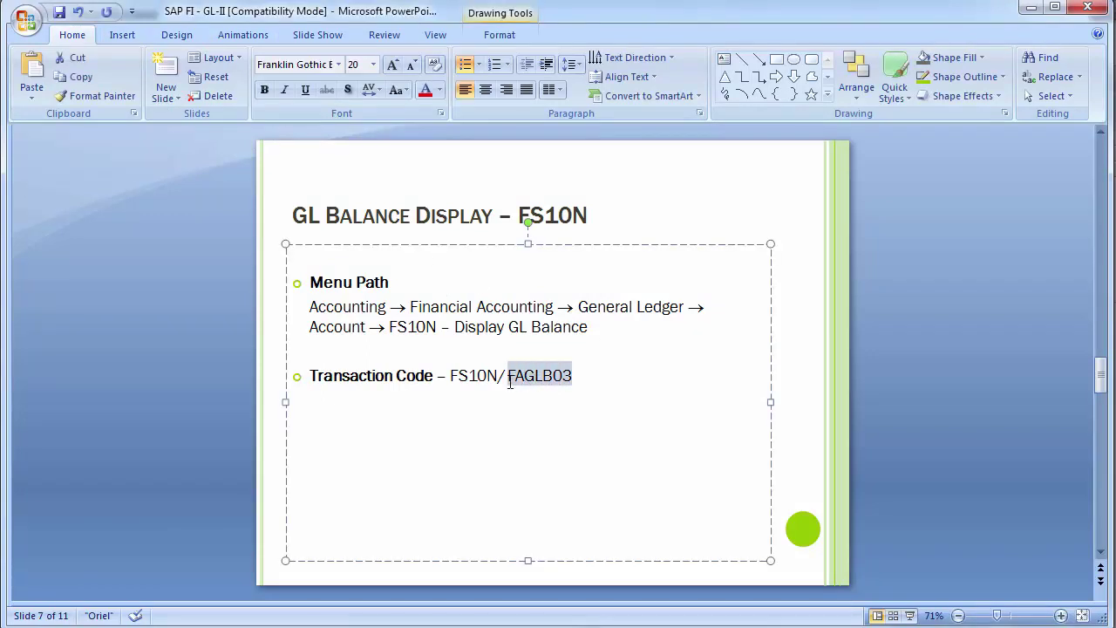
key(alt+Tab)
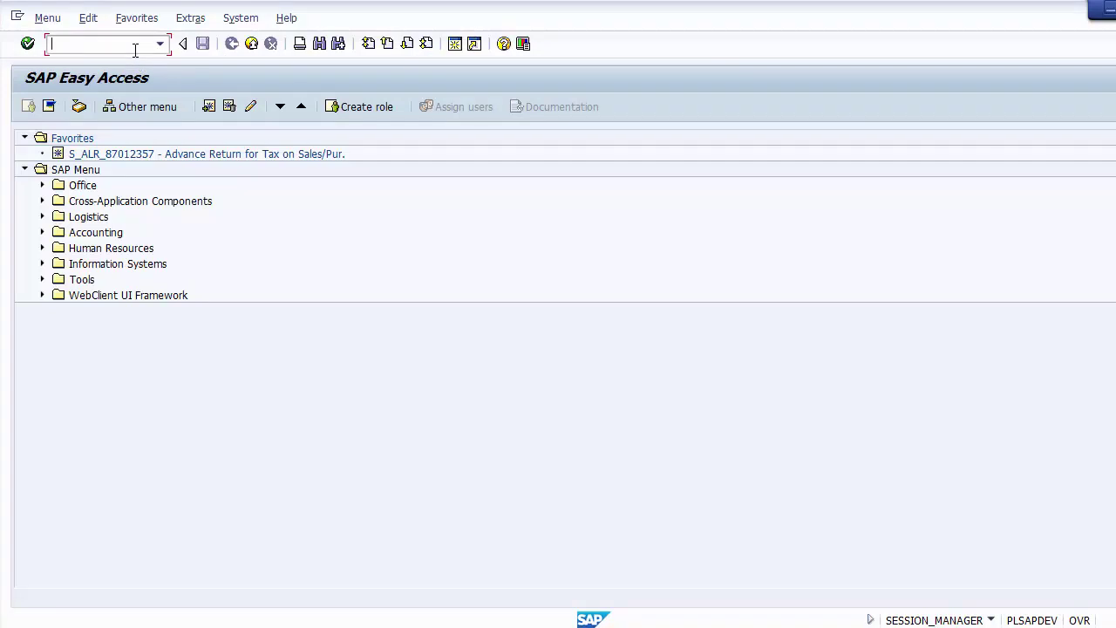
text(FAGLB03)
key(Return)
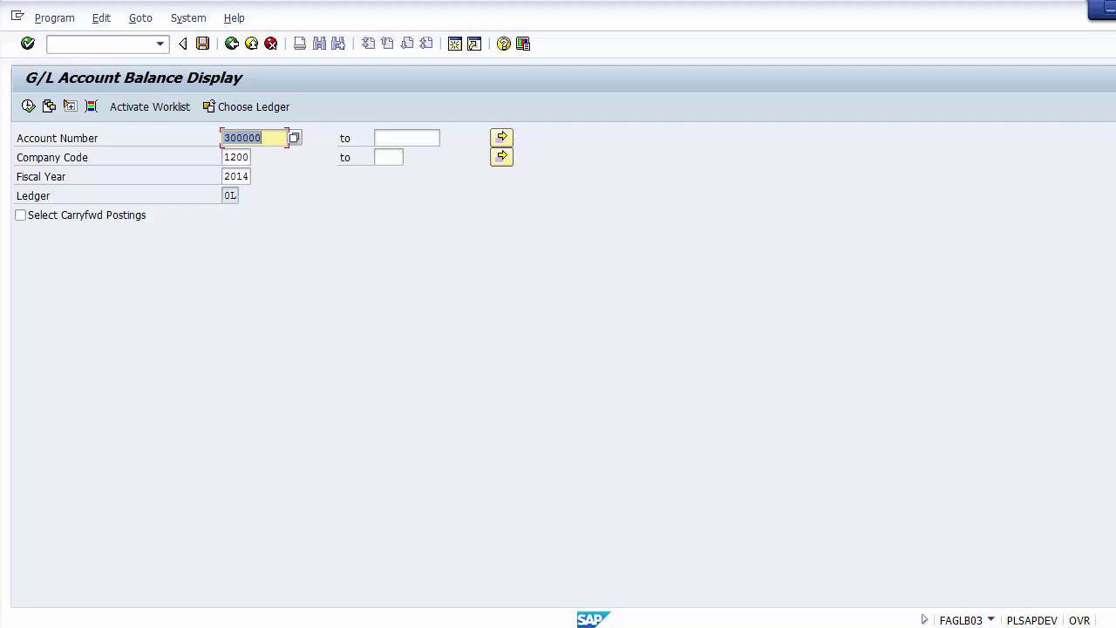
Step: Review the session's system details and execute the balance display for the Sales Account in company code 1200, fiscal year 2014
click(993, 620)
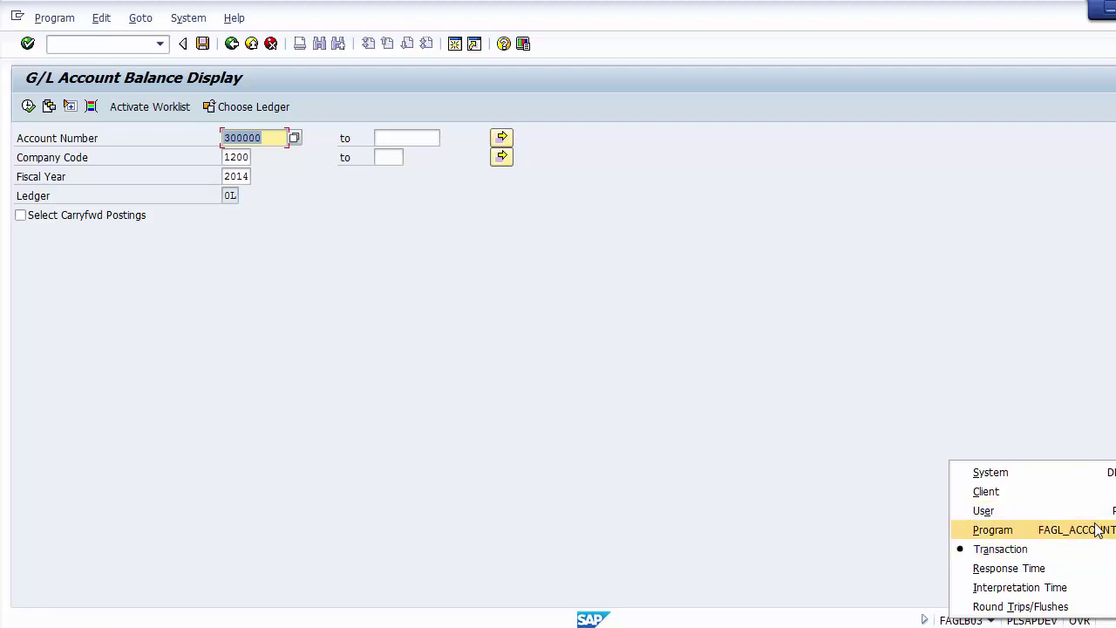
click(658, 395)
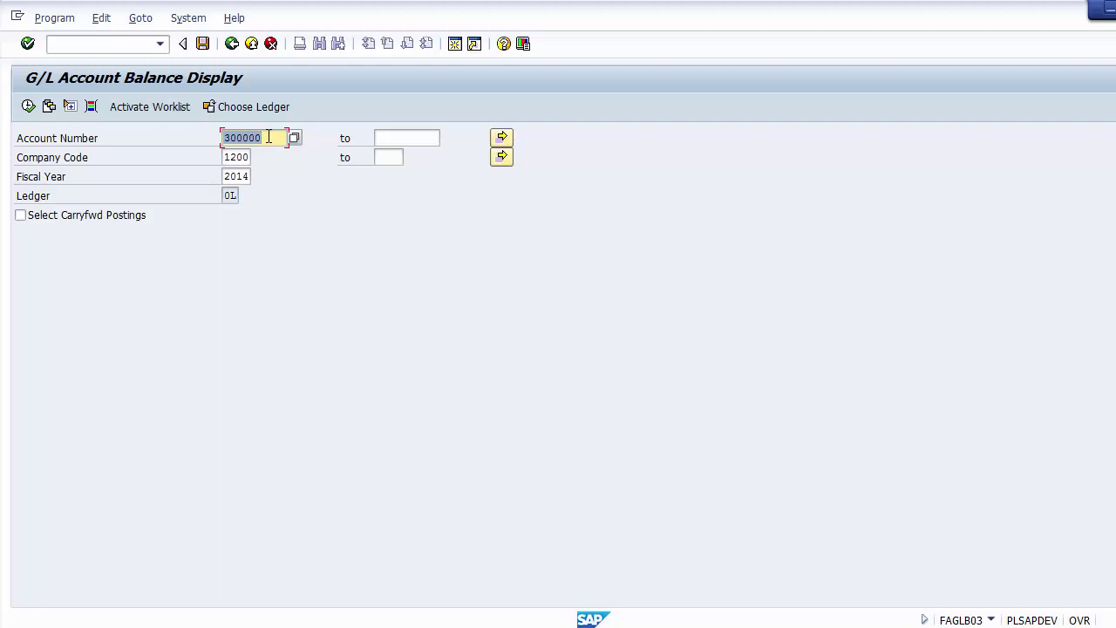
drag(268, 137, 251, 179)
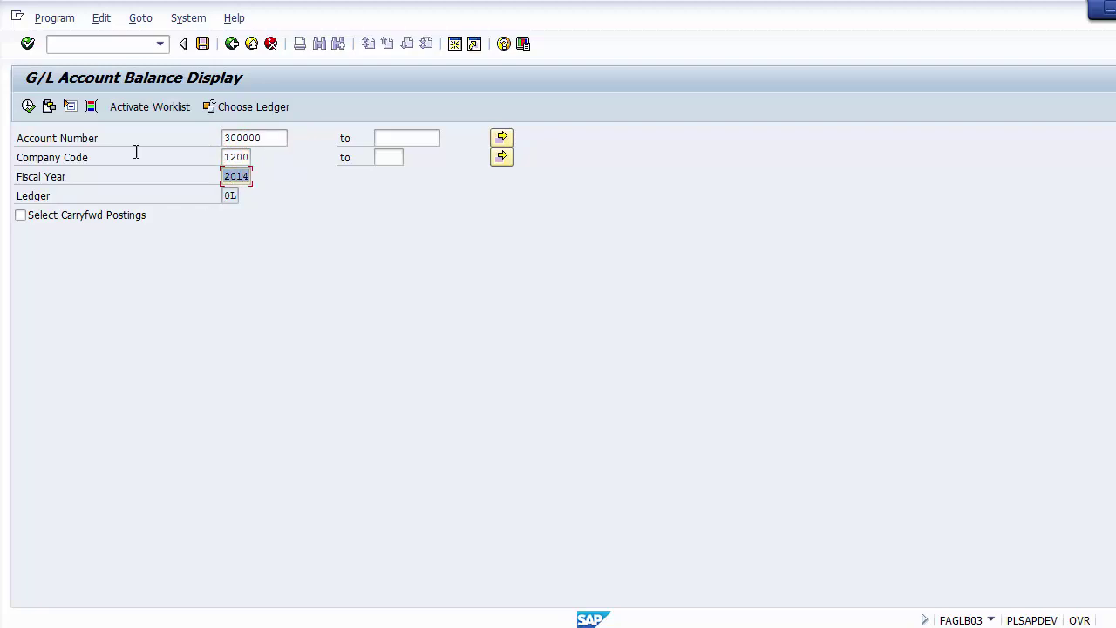
click(29, 108)
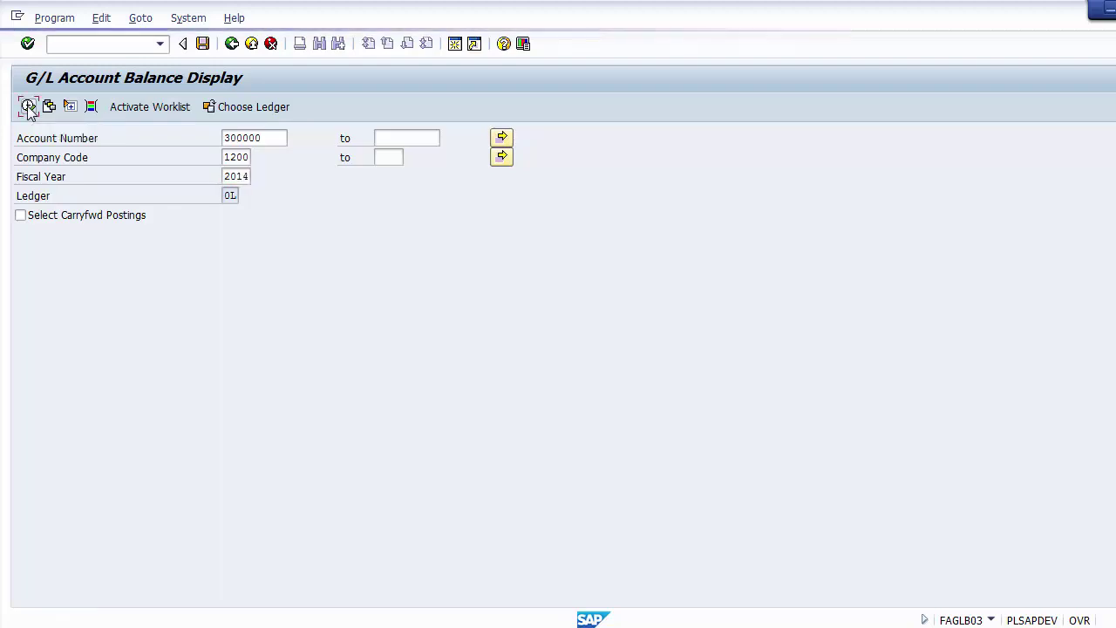
Step: Examine the Sales Account's credit, balance and cumulative balance amounts for period 11
click(242, 454)
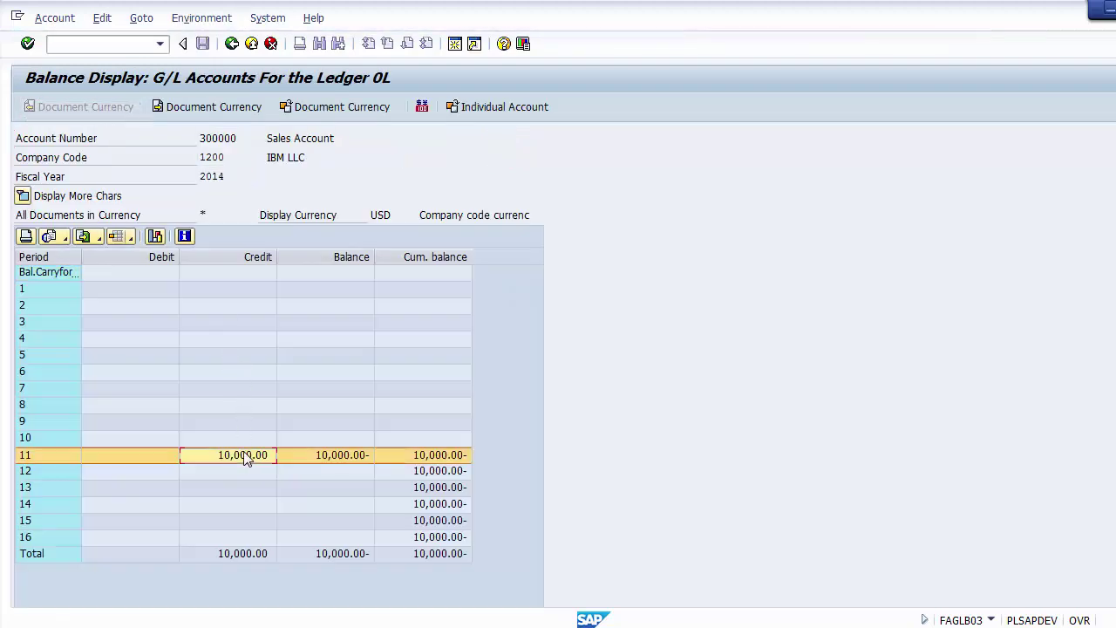
click(319, 454)
click(365, 468)
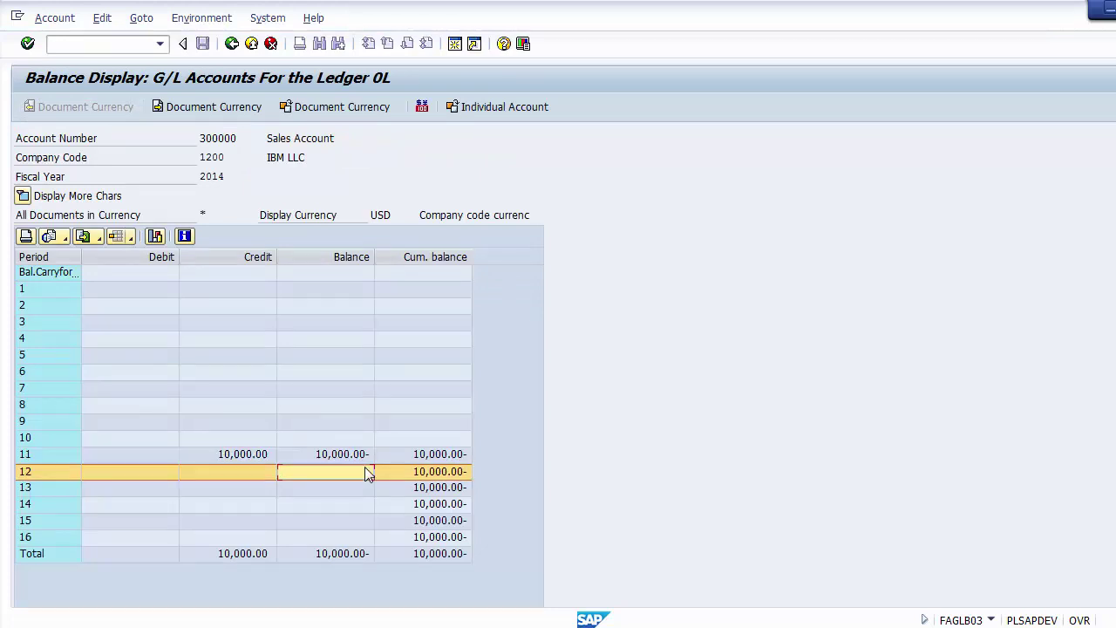
click(425, 458)
click(353, 462)
click(251, 455)
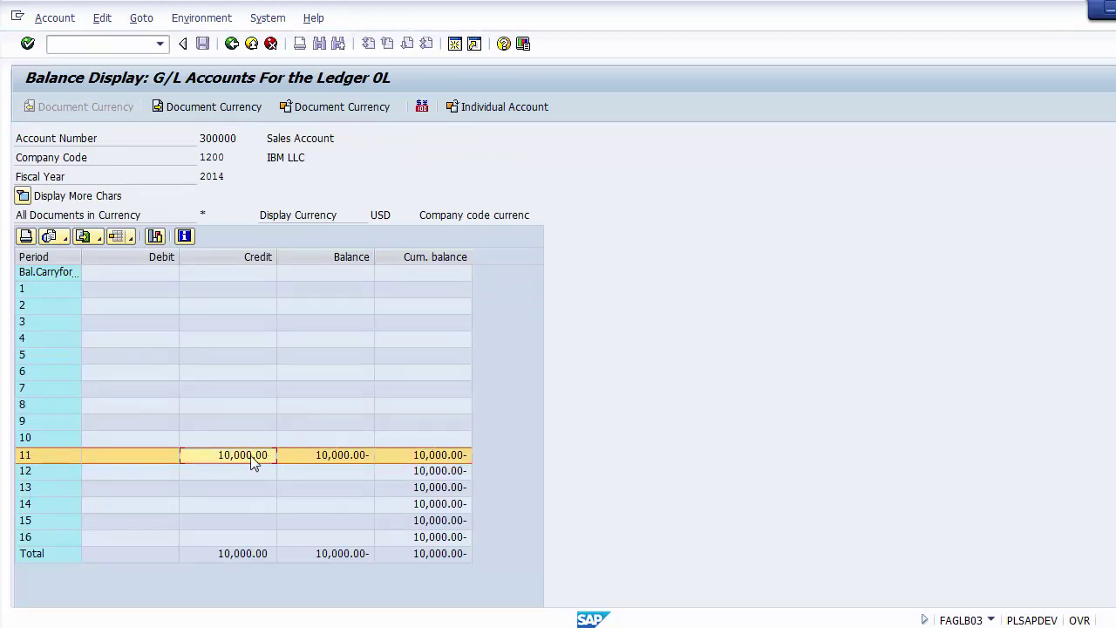
click(313, 451)
click(252, 454)
Step: Switch to PowerPoint and add "/ FAGLL03" after FBL3N in the Transaction Code line of the GL Line Items Display slide
key(alt+Tab)
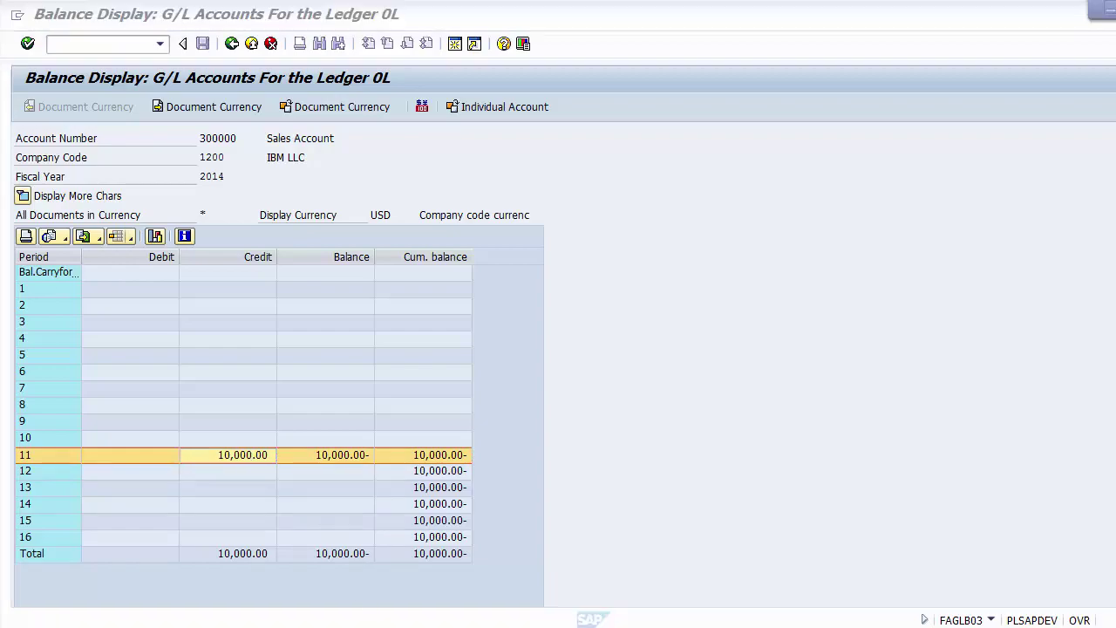
click(199, 318)
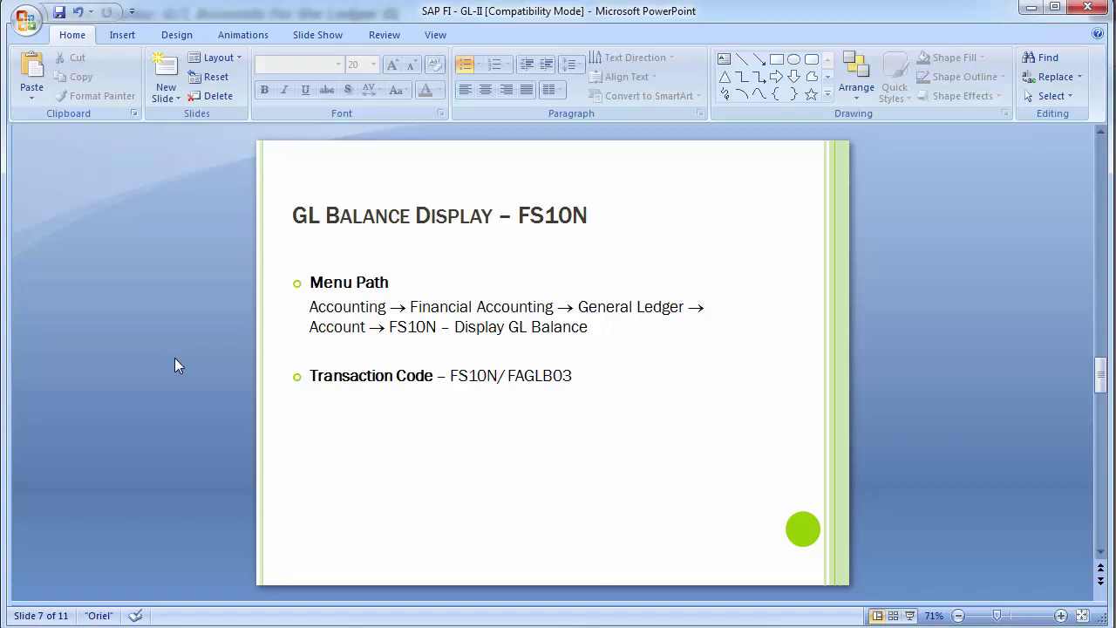
key(ctrl+z)
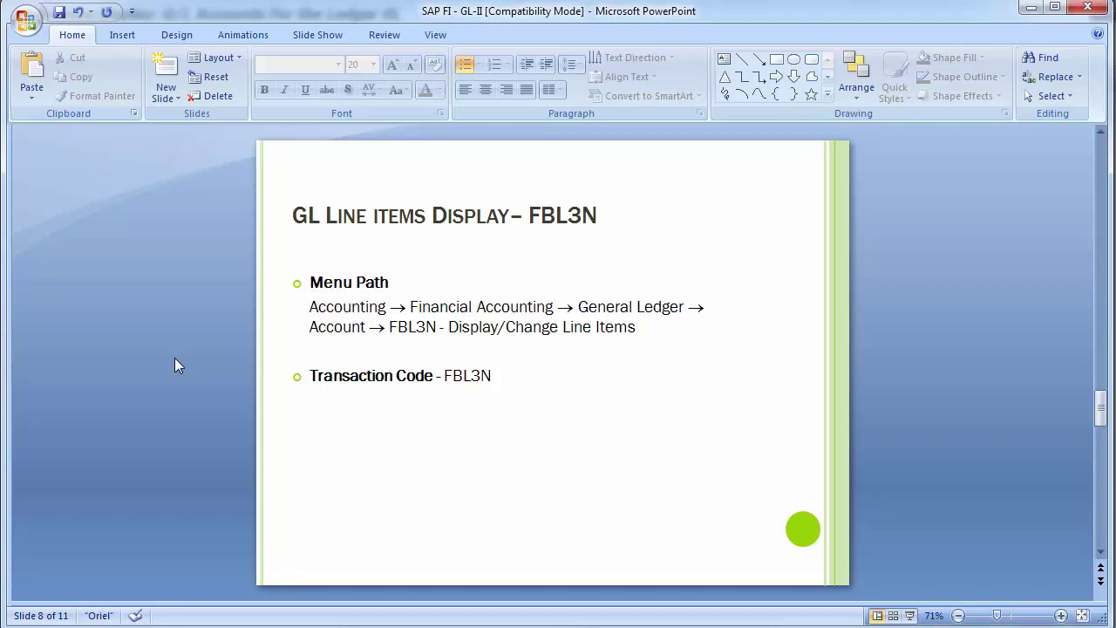
click(494, 376)
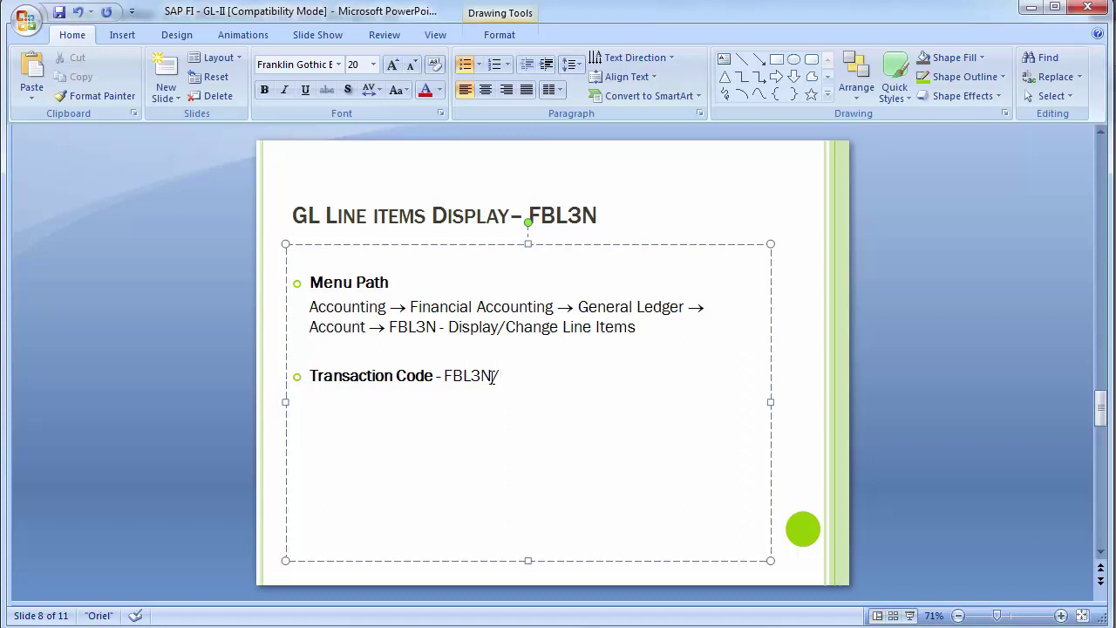
text(FAGLL03)
click(231, 385)
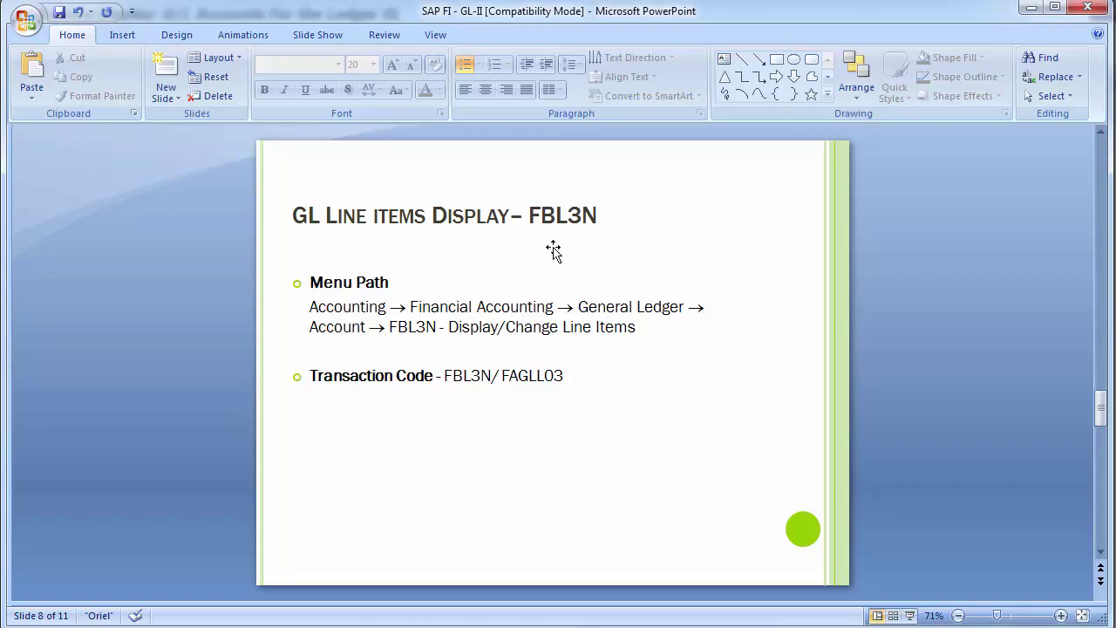
Step: Point out FBL3N in the slide title, switch back to SAP, leave the balance display and start transaction FBL3N
drag(528, 216, 601, 216)
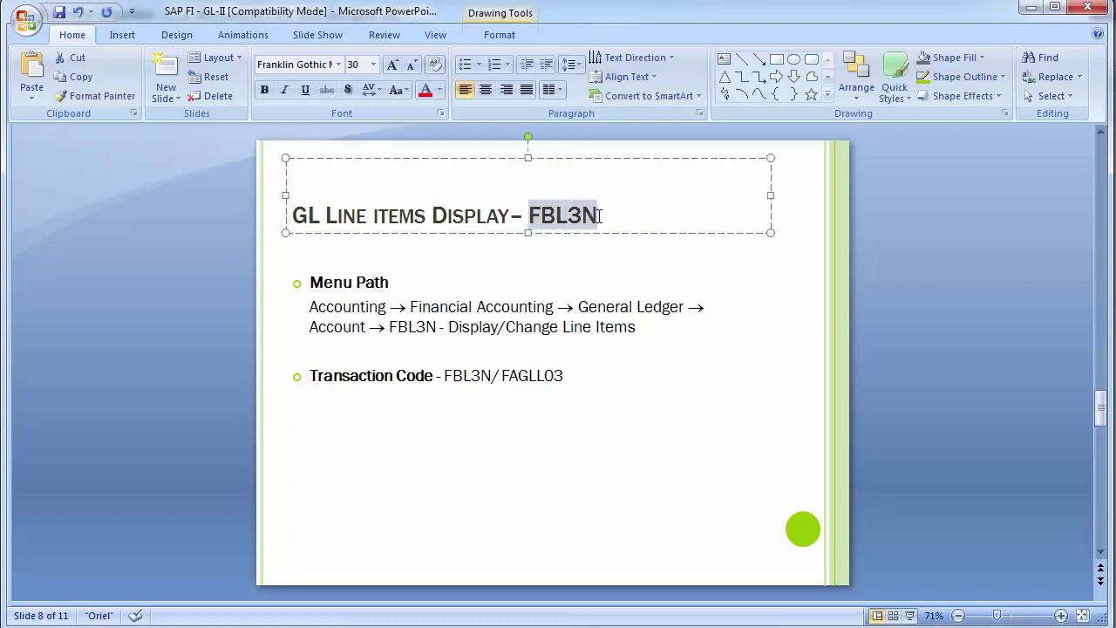
click(192, 298)
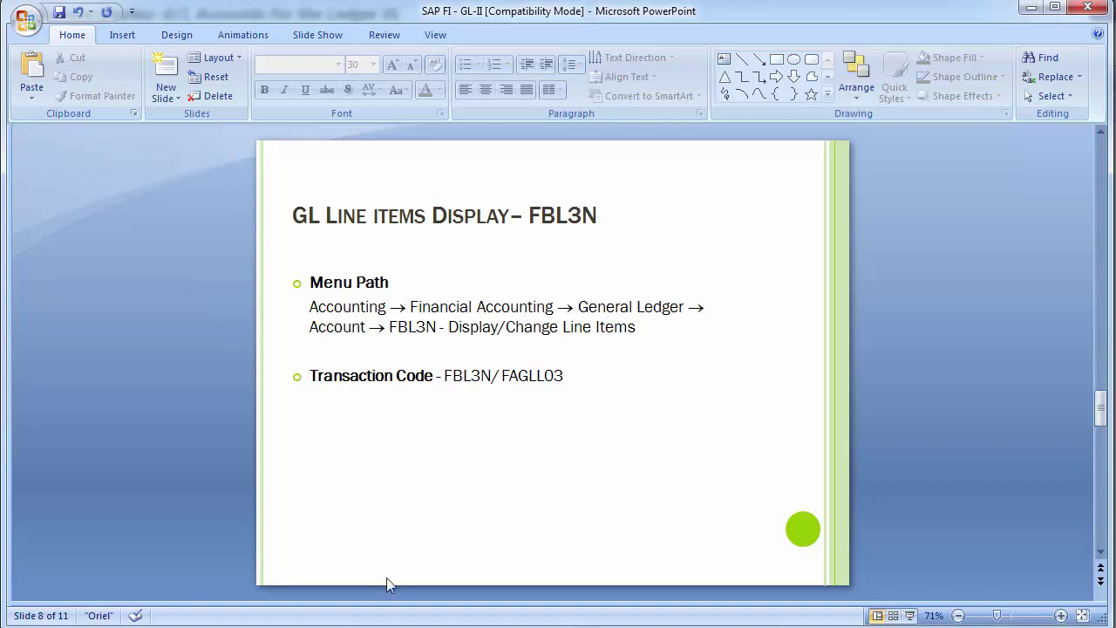
click(478, 596)
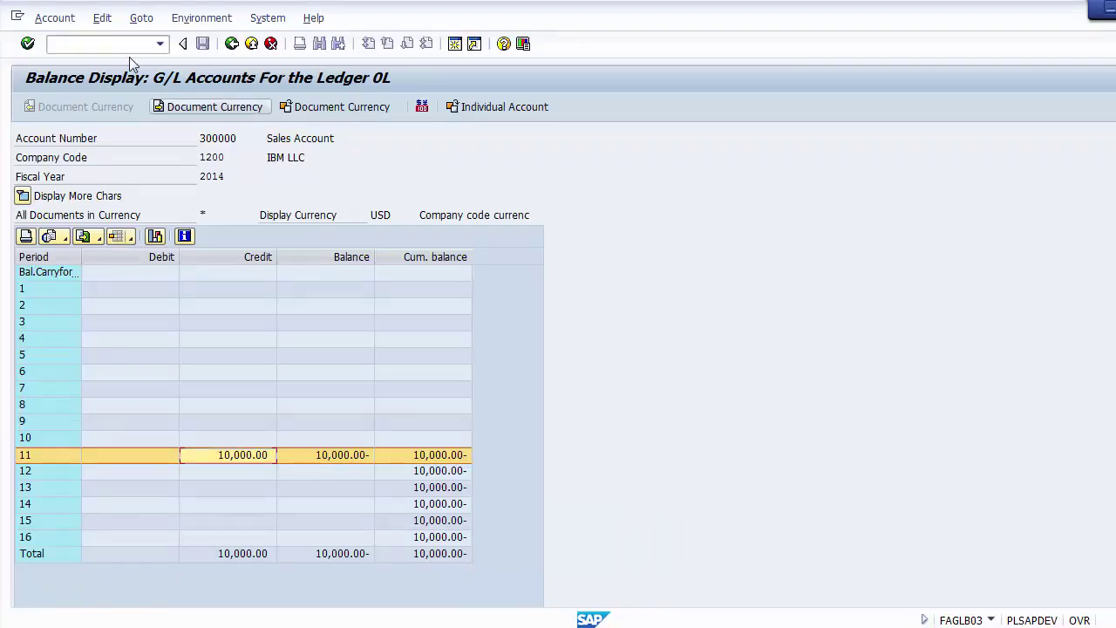
text(/n)
key(Return)
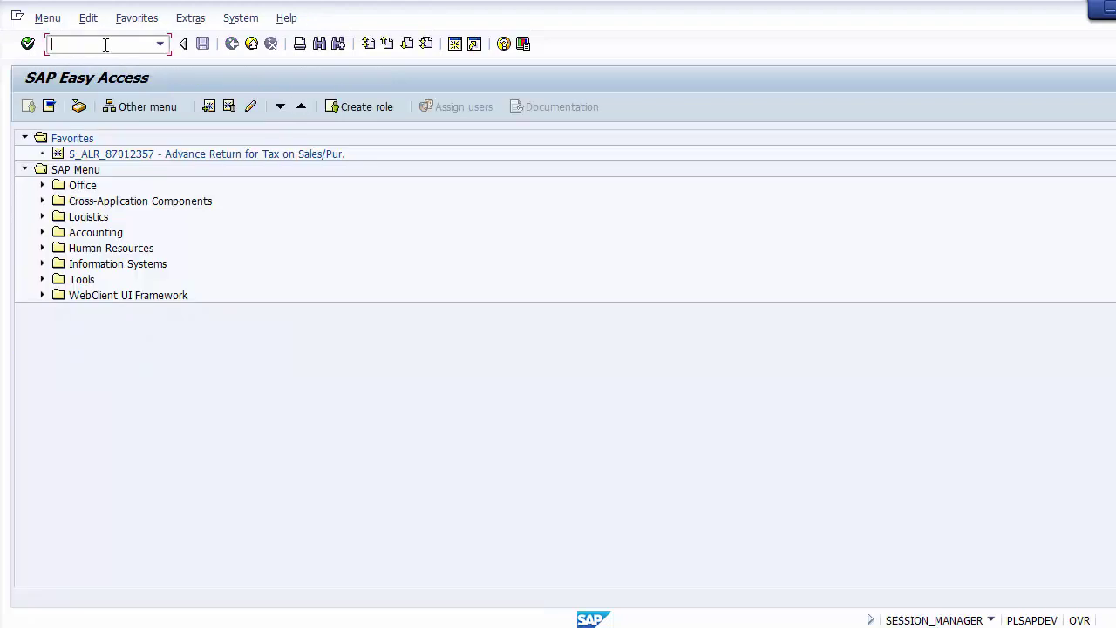
text(FBL3N)
key(Return)
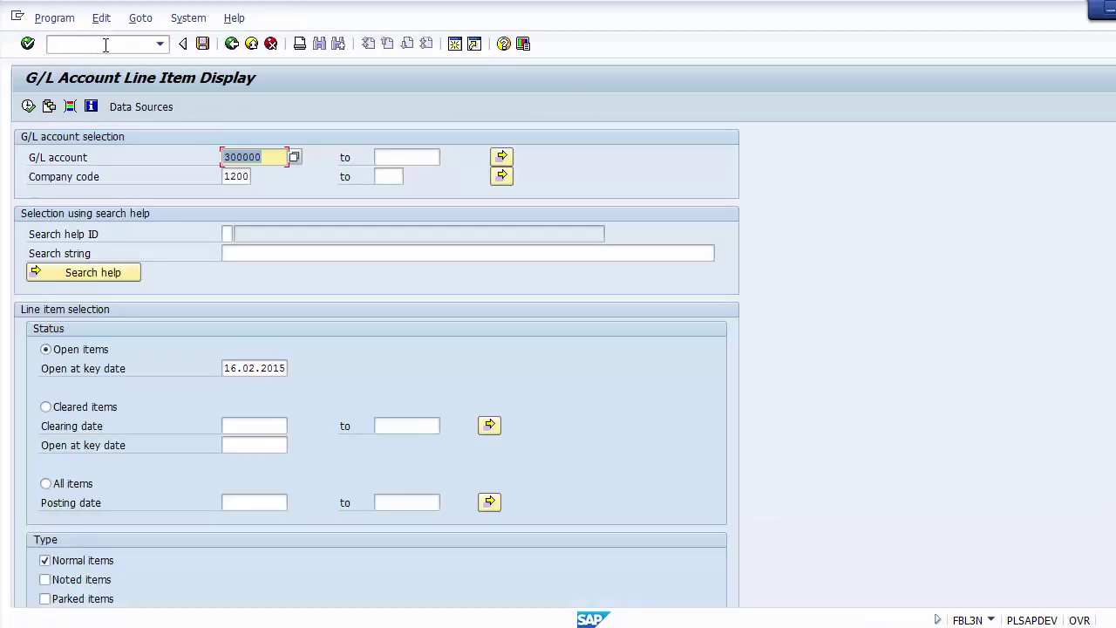
Step: Check the G/L account and company code entered in the G/L account selection
click(238, 175)
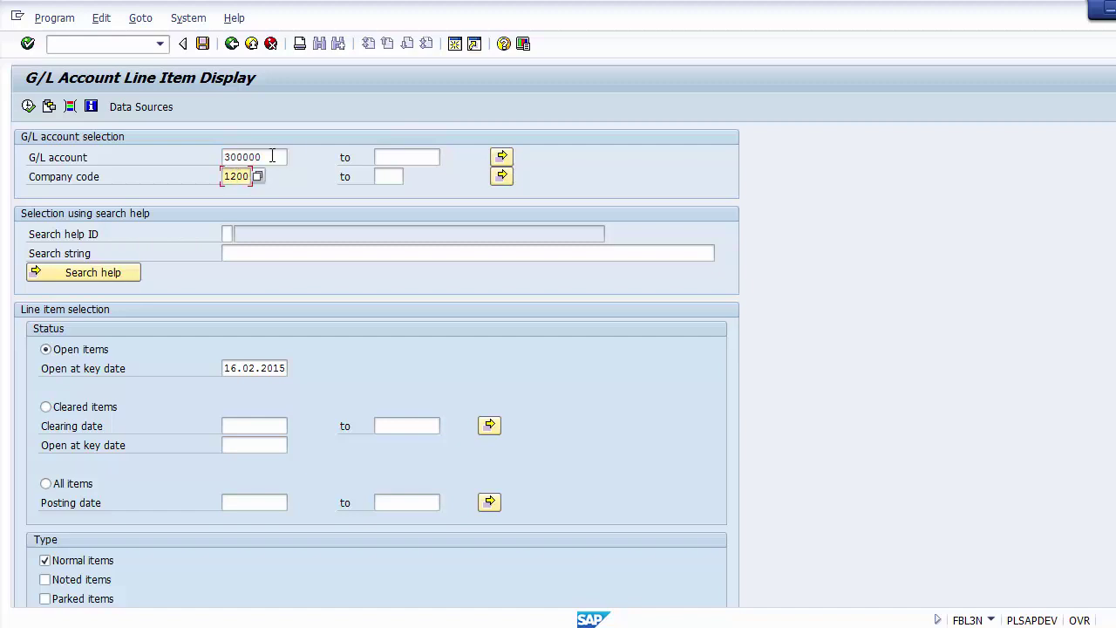
click(272, 156)
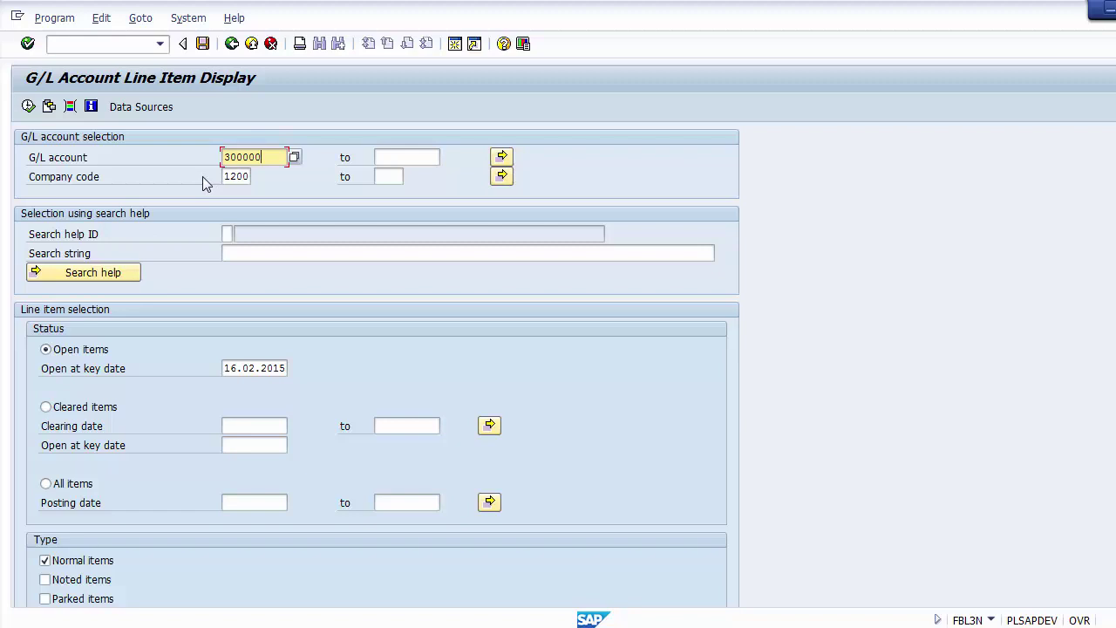
drag(273, 157, 220, 164)
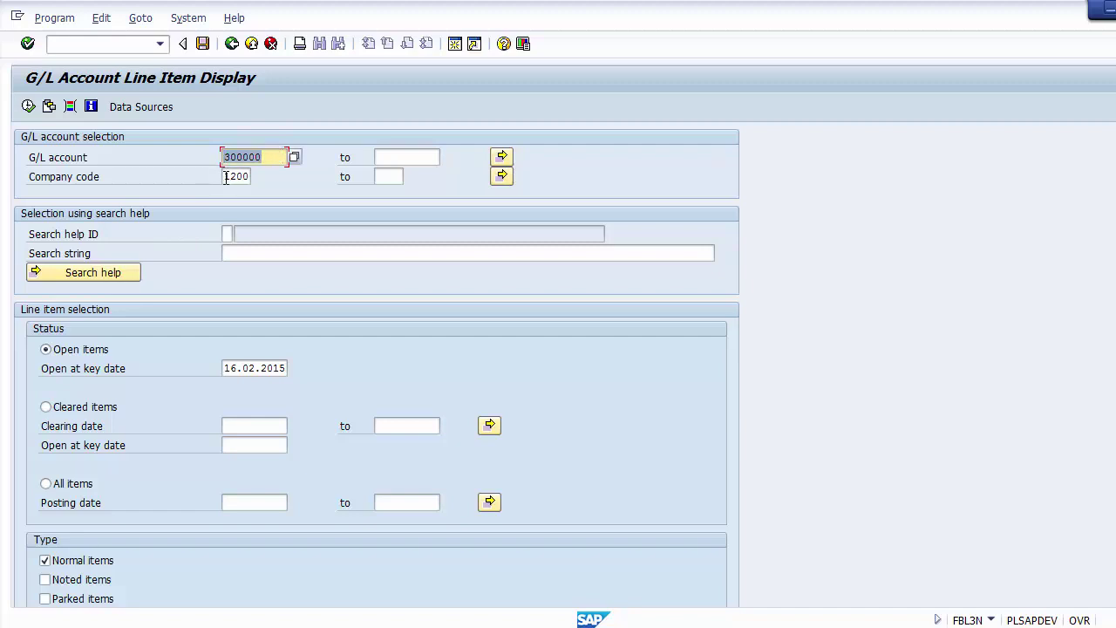
drag(226, 177, 249, 177)
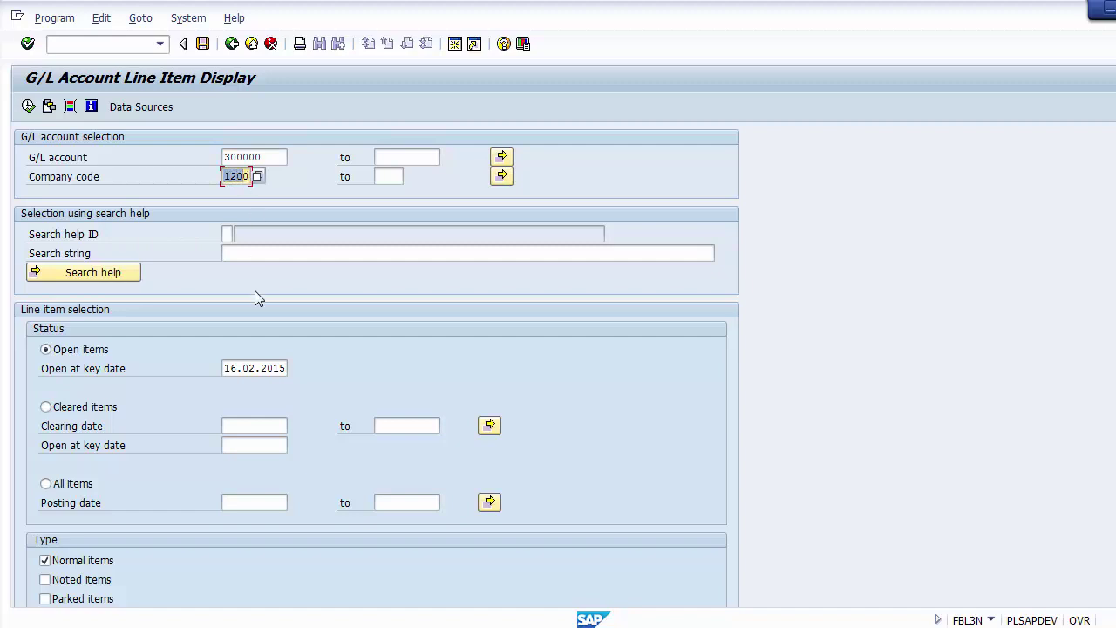
Step: Go through the Open, Cleared and All items status options, then return to Open items and review its key date
click(99, 350)
click(85, 408)
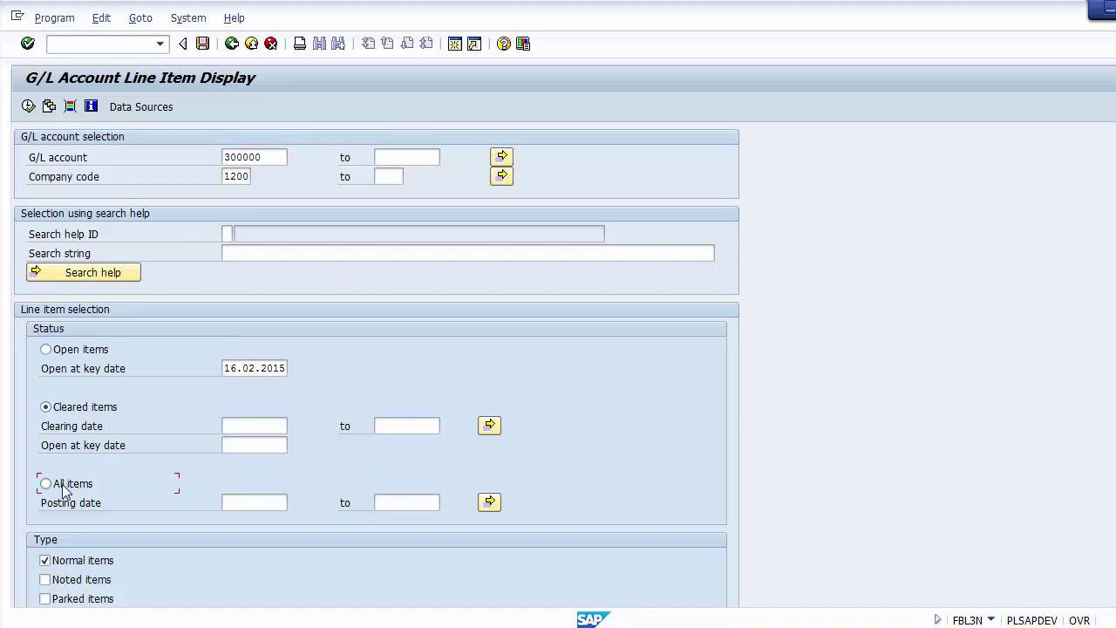
click(64, 484)
click(75, 357)
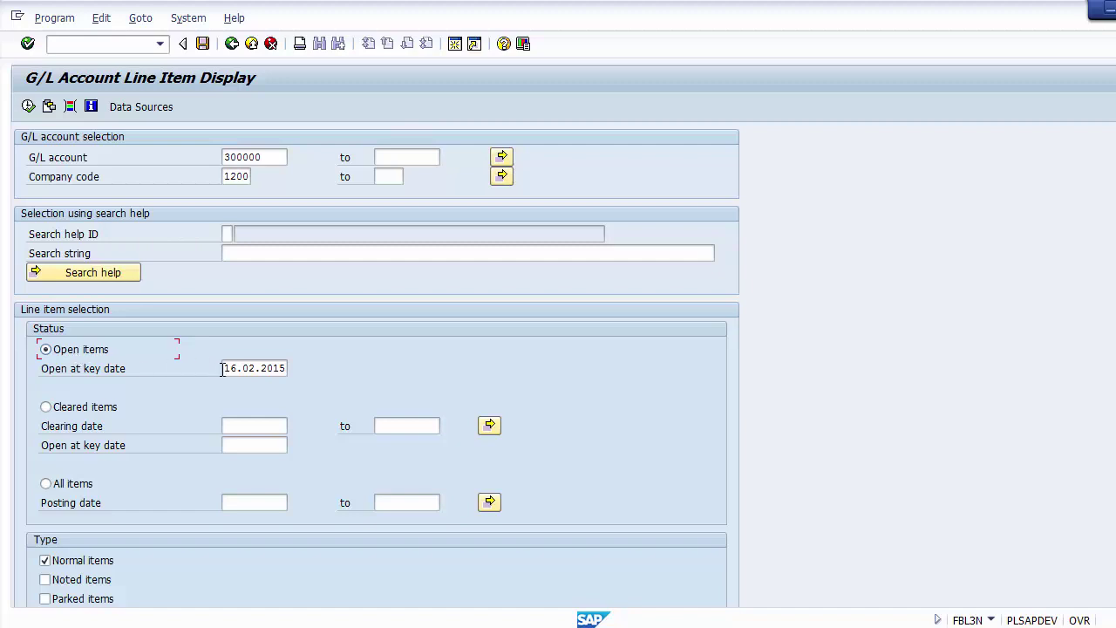
drag(224, 364, 288, 367)
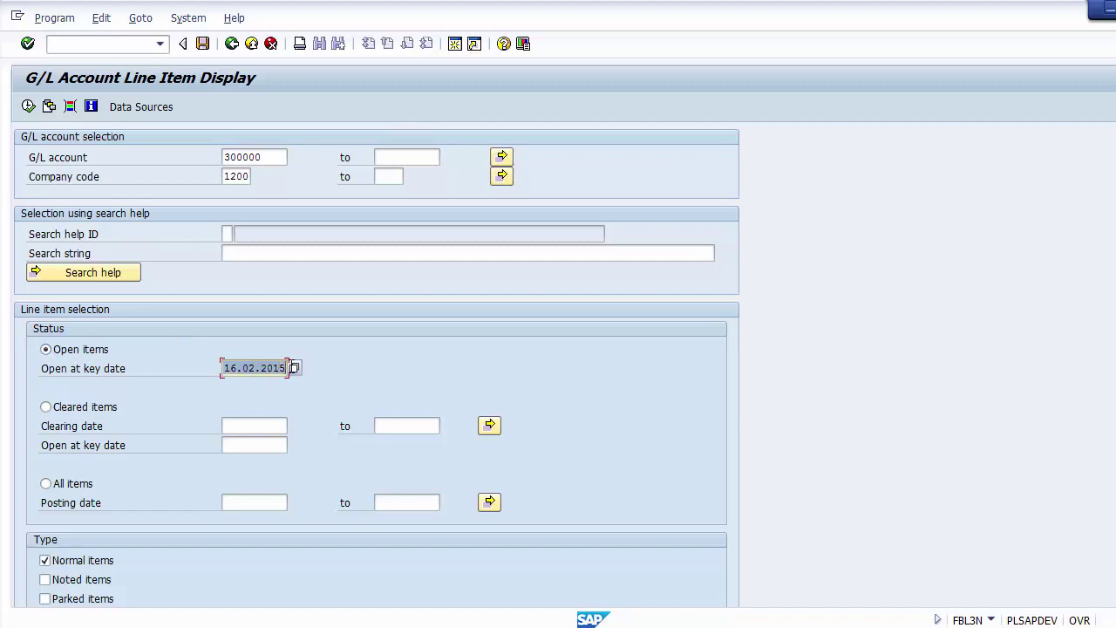
click(225, 368)
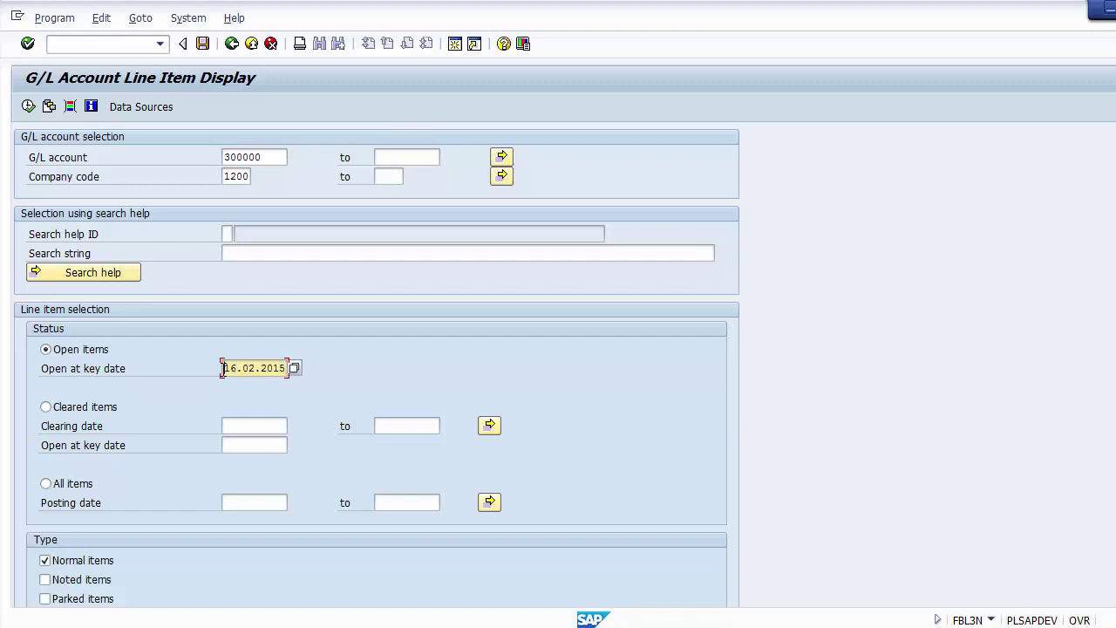
click(194, 370)
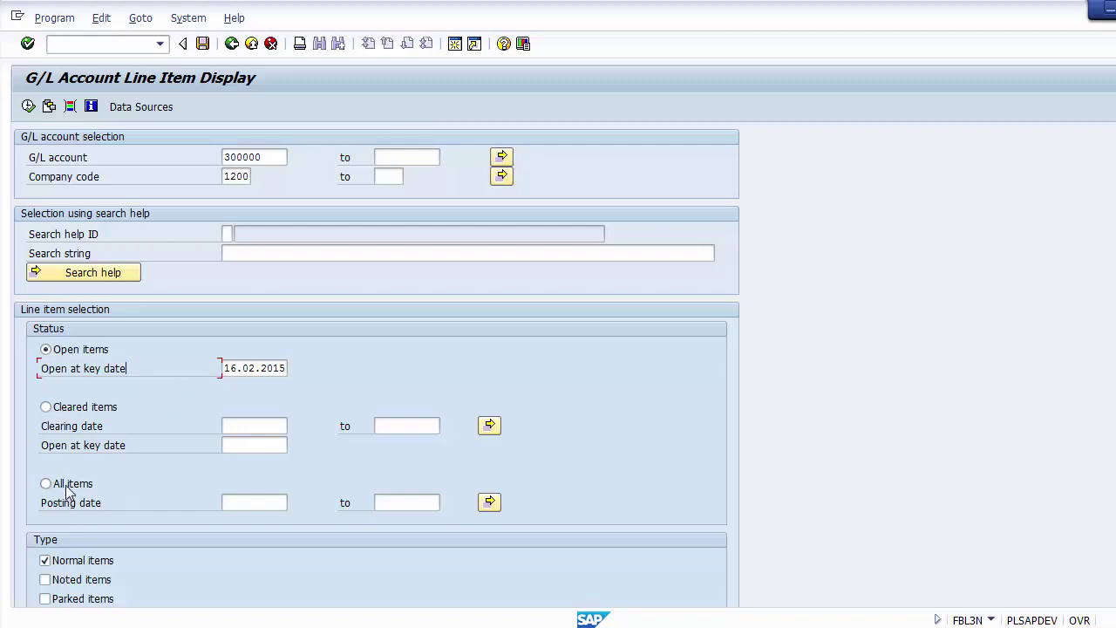
Step: Examine the from and to posting date fields that limit the All items status option
click(237, 503)
click(417, 502)
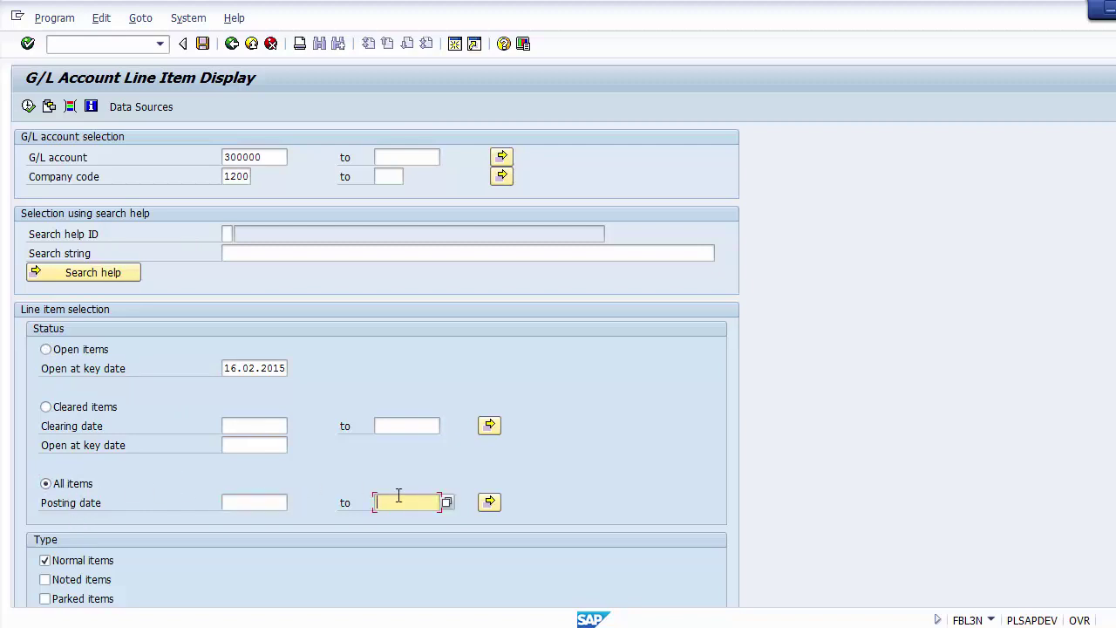
click(240, 508)
click(399, 502)
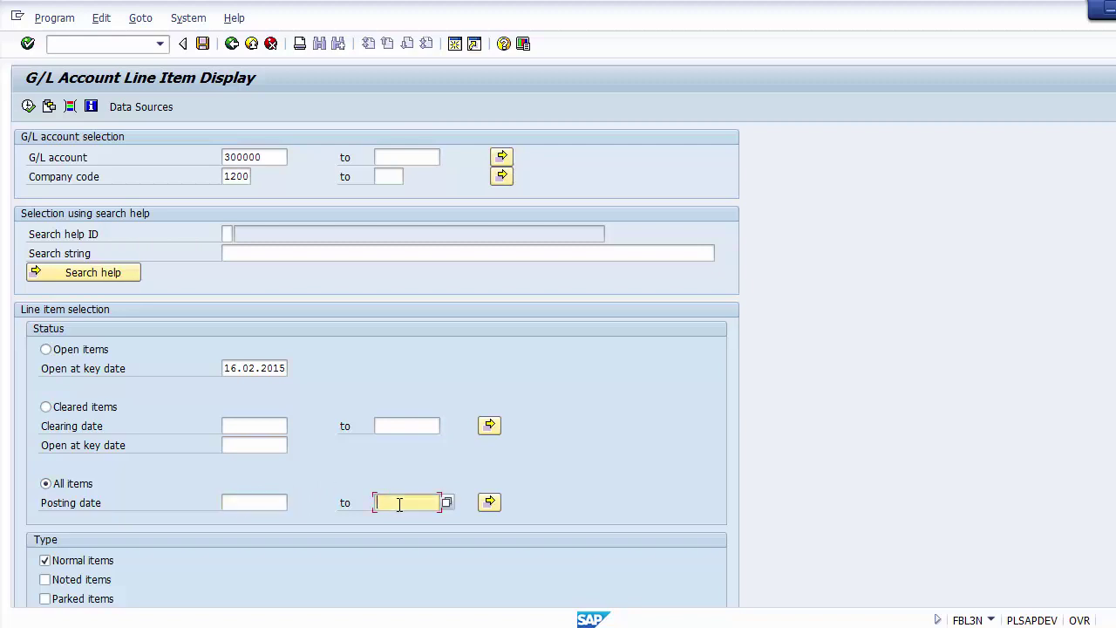
click(237, 503)
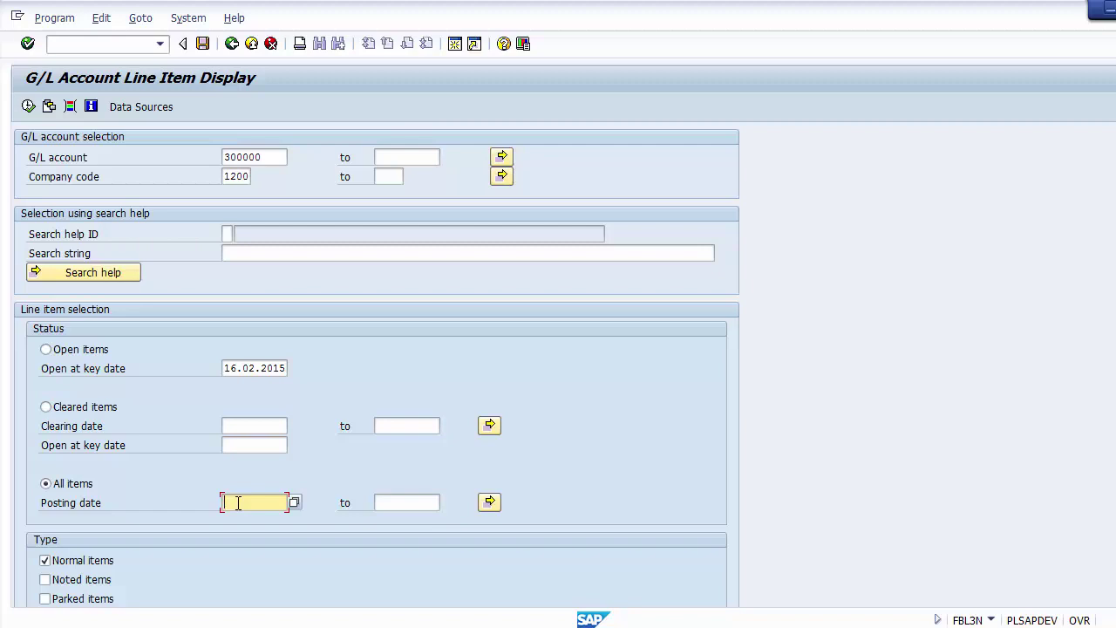
click(391, 502)
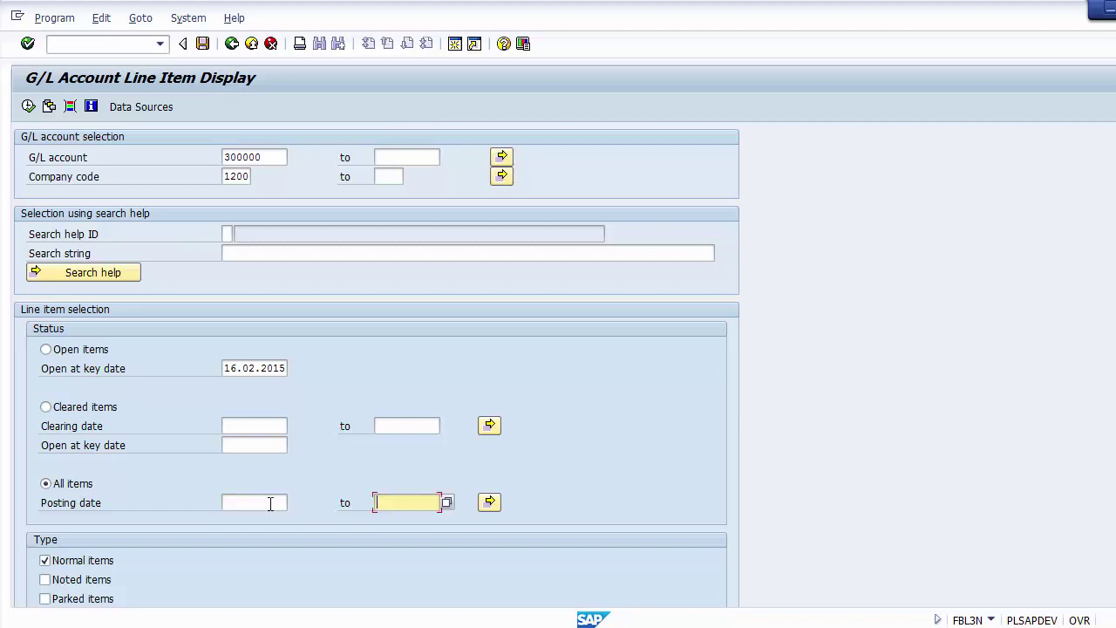
click(270, 503)
click(389, 503)
click(241, 502)
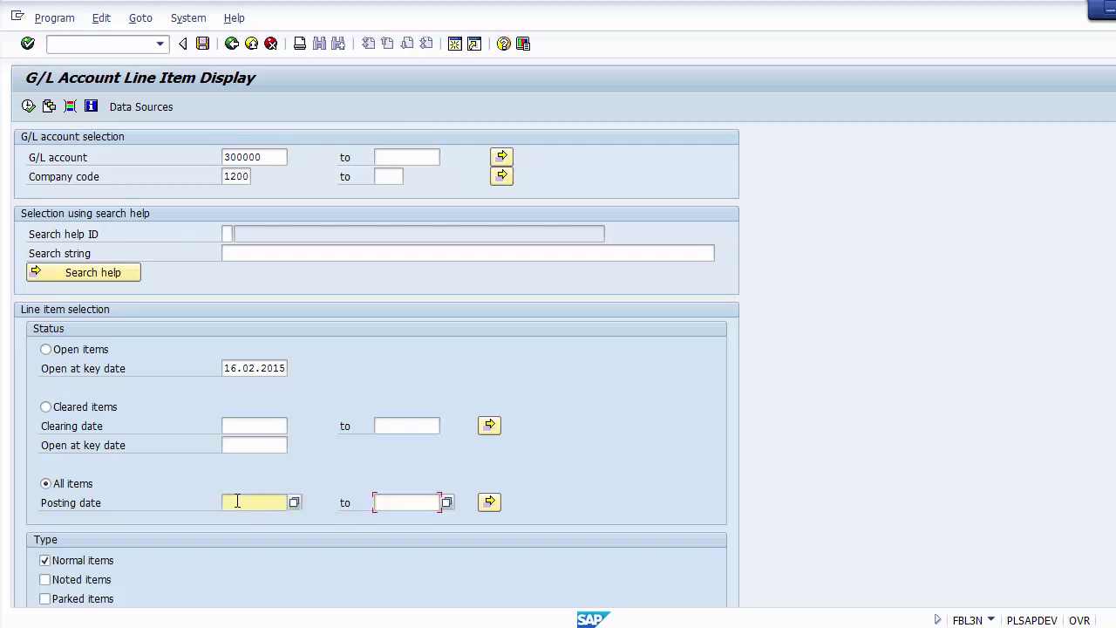
click(386, 503)
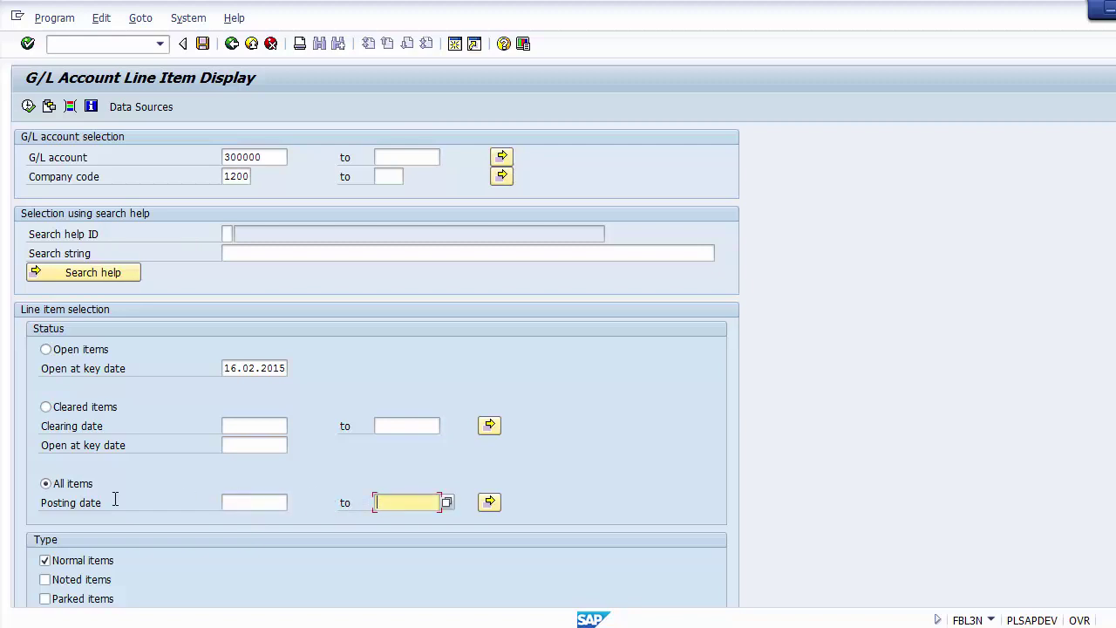
Step: Set the status back to Open items with its key date and execute the line item display for the Sales Account
click(46, 351)
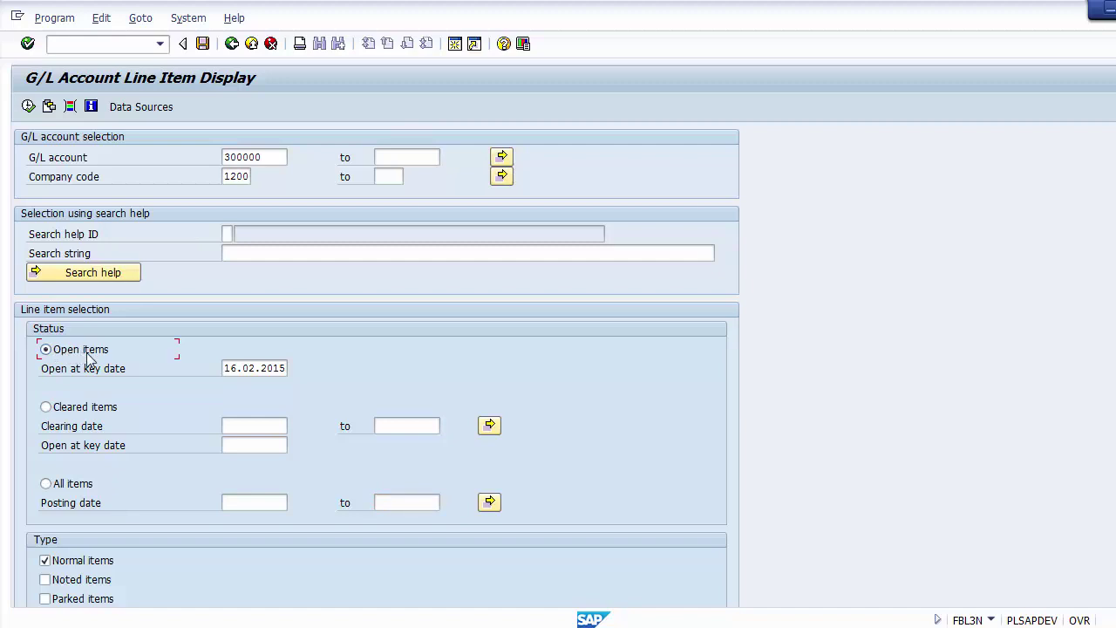
click(271, 159)
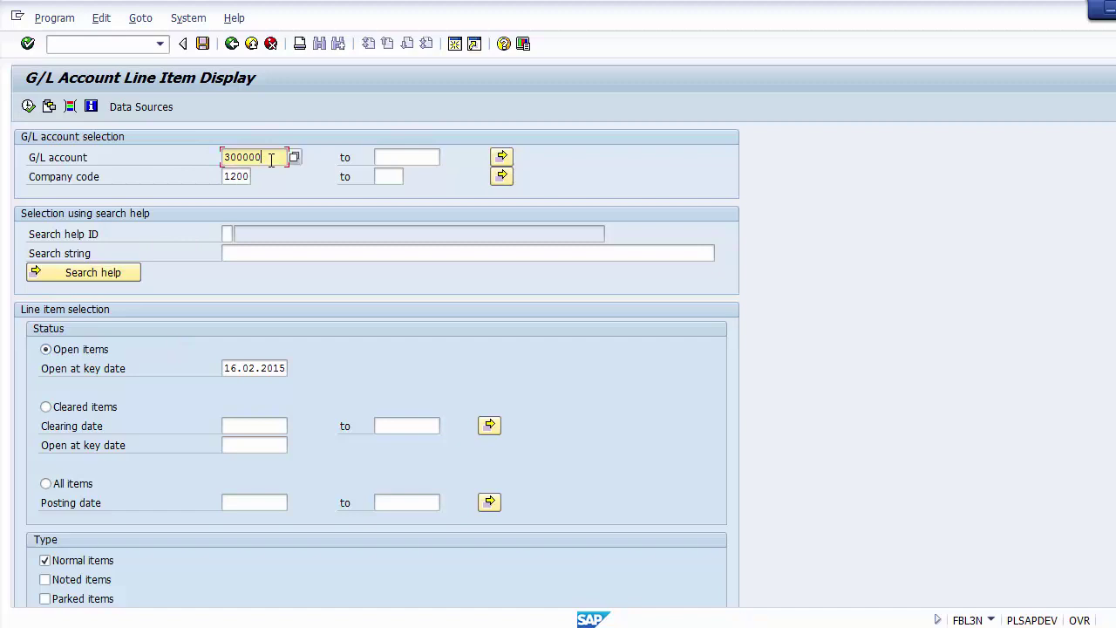
key(F8)
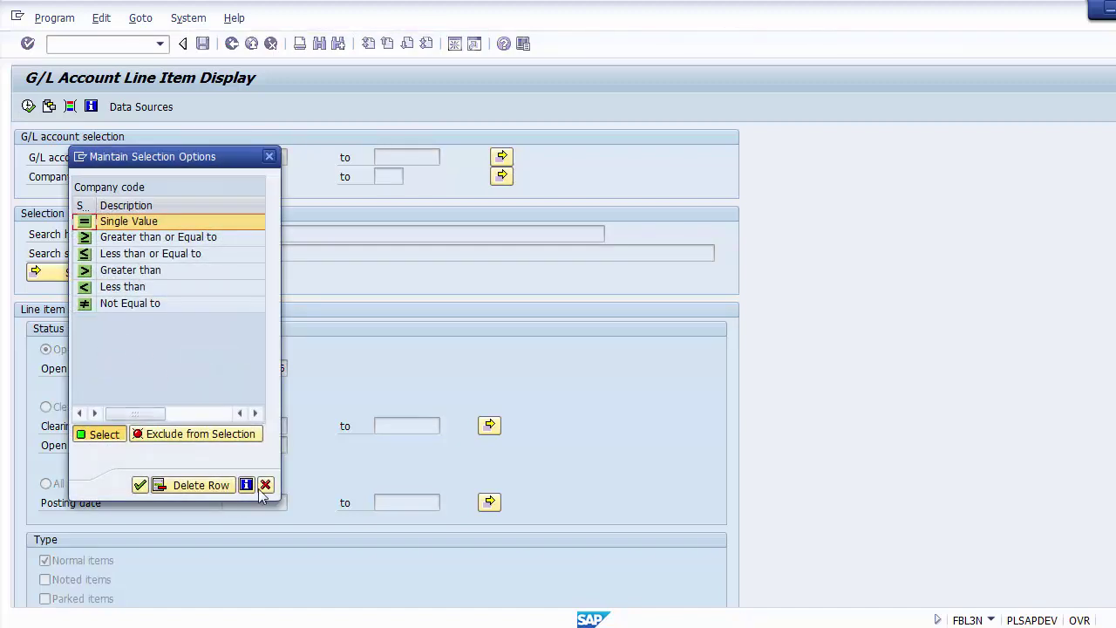
click(266, 484)
click(71, 352)
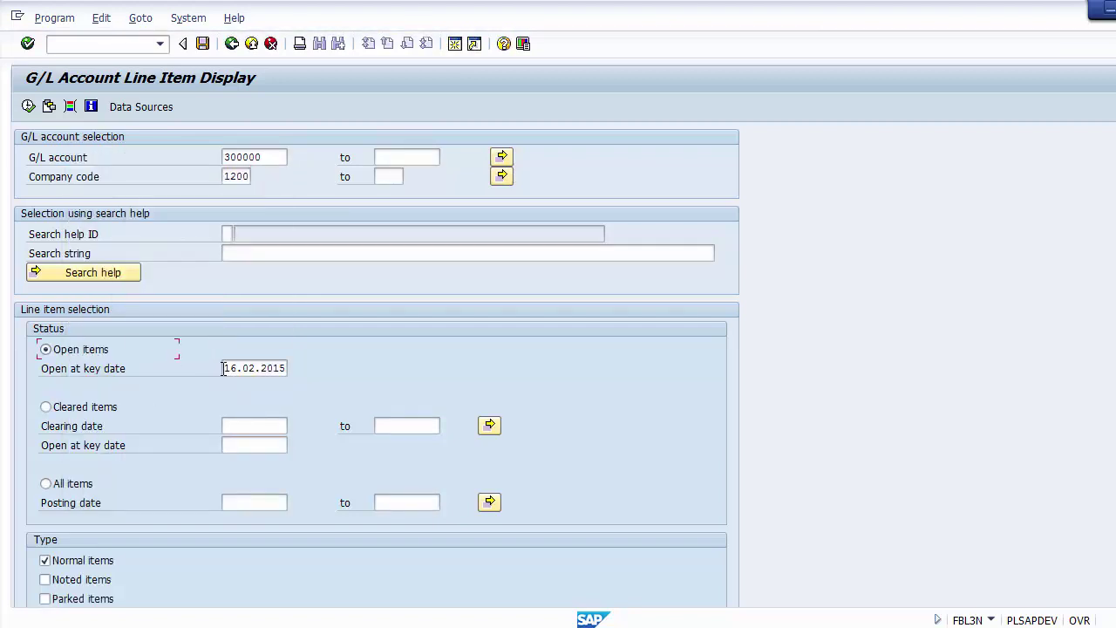
drag(223, 368, 289, 368)
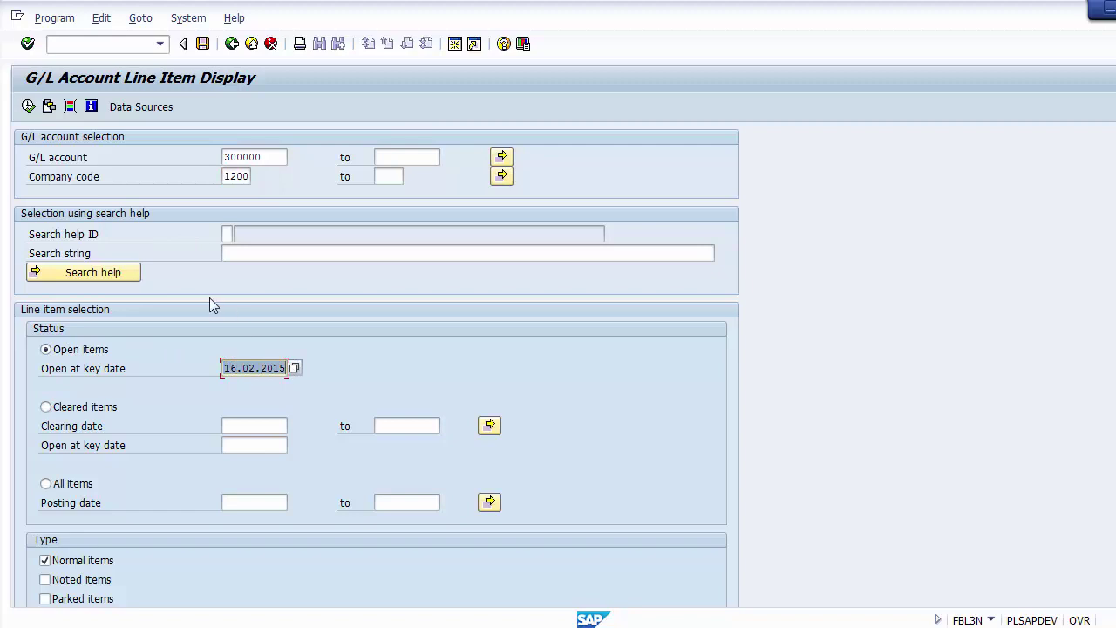
click(29, 107)
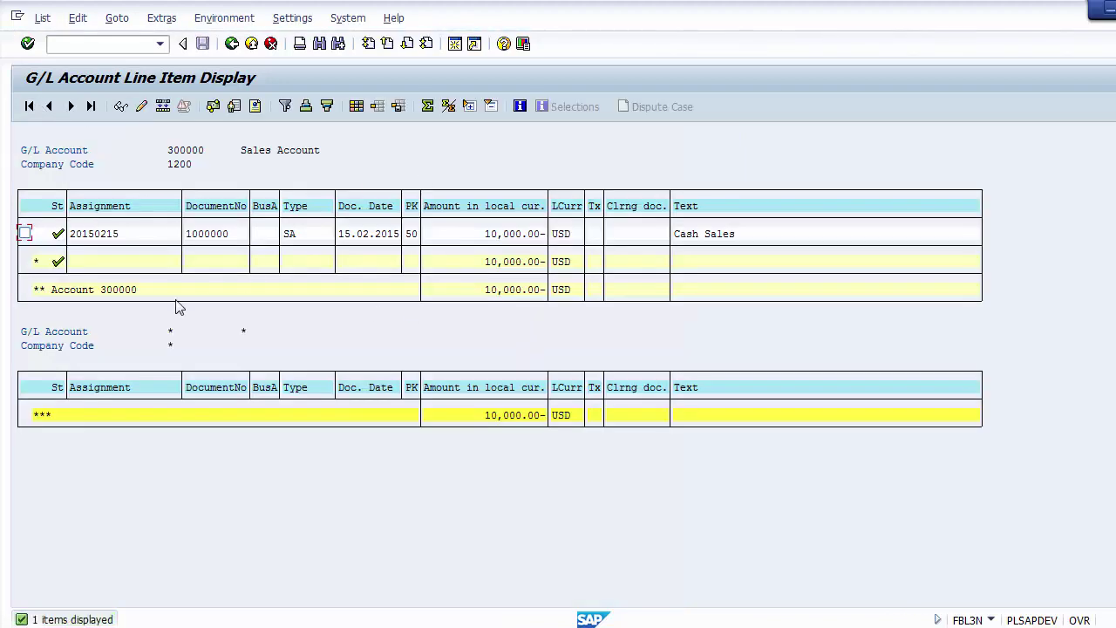
Step: Review the line item's assignment, document number, business area, type, document date, posting key, amount, currency and text
click(97, 235)
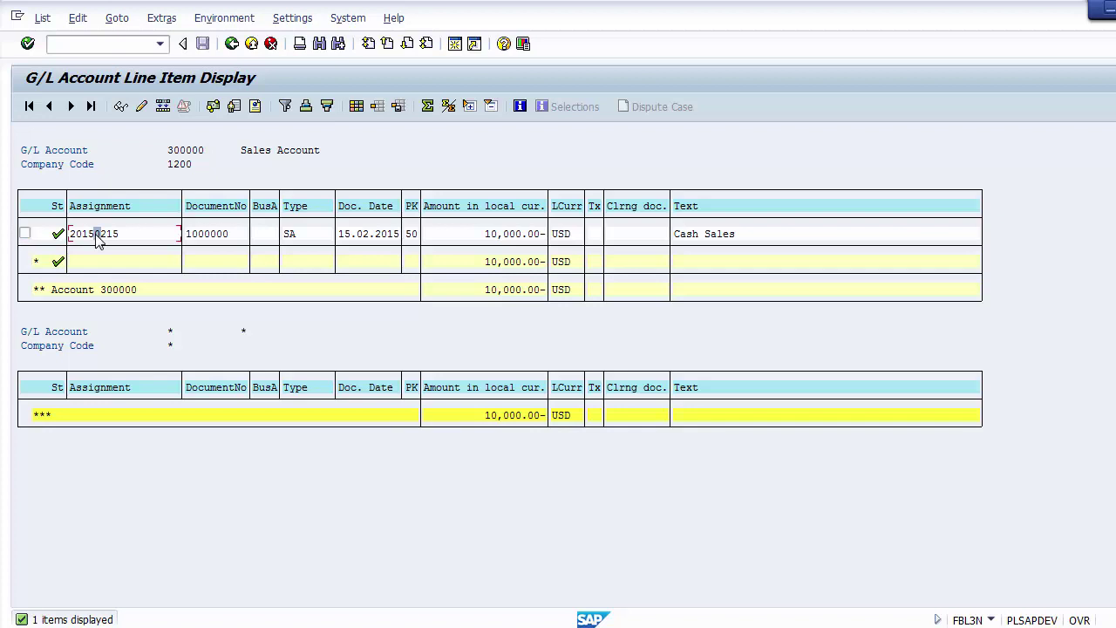
click(212, 236)
click(269, 235)
click(287, 232)
click(342, 241)
click(410, 236)
click(485, 235)
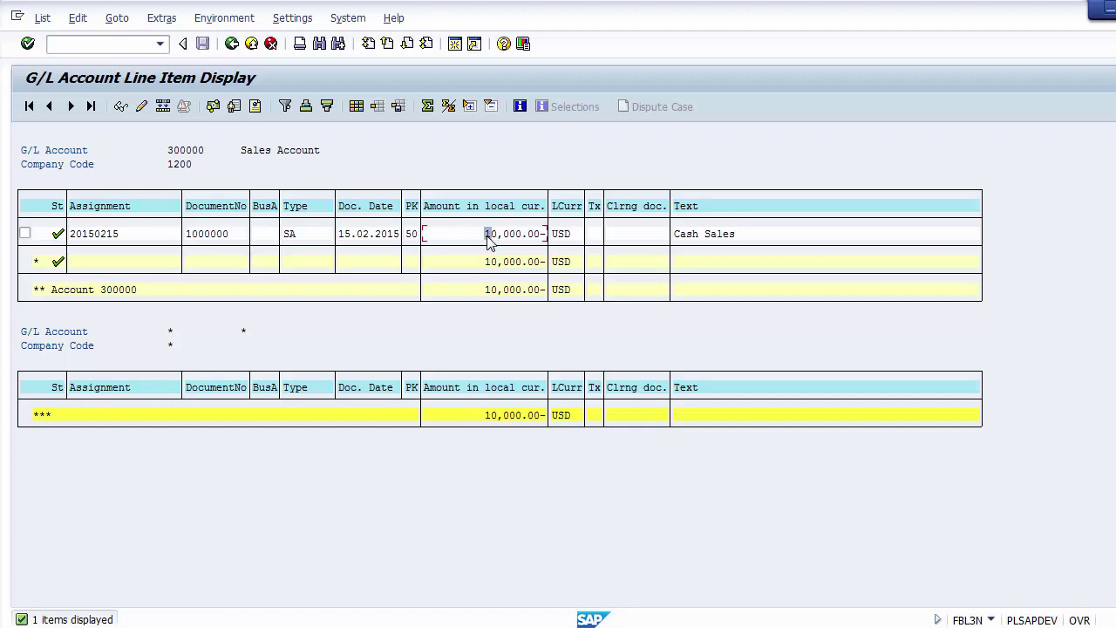
click(554, 234)
click(680, 237)
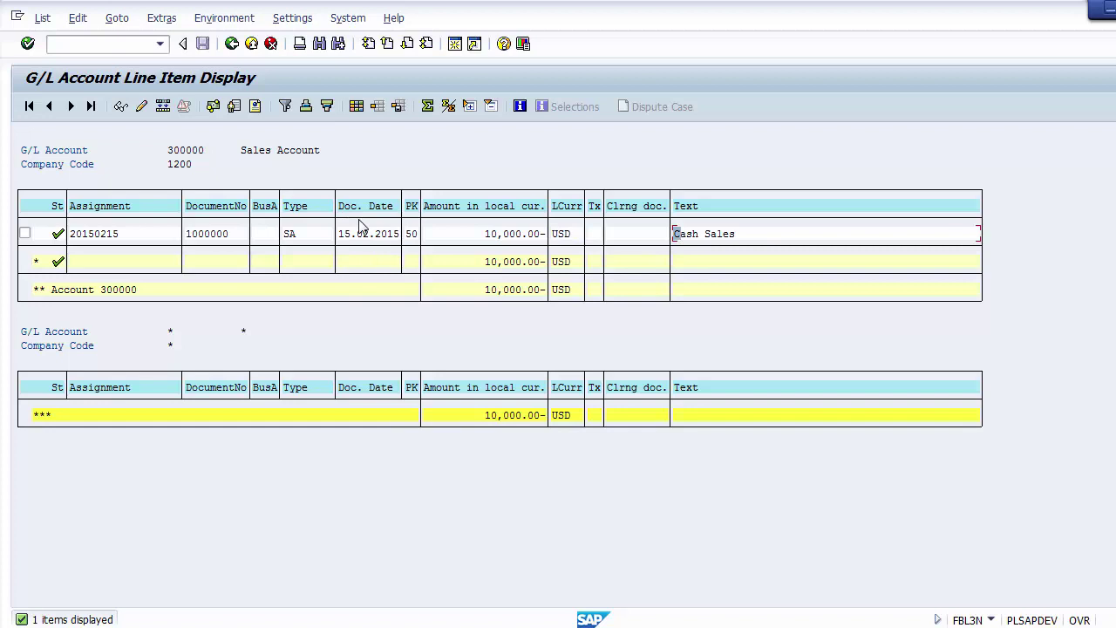
Step: Start changing the list layout and select the hidden fields Posting Date, Line item and Fiscal Year
click(357, 107)
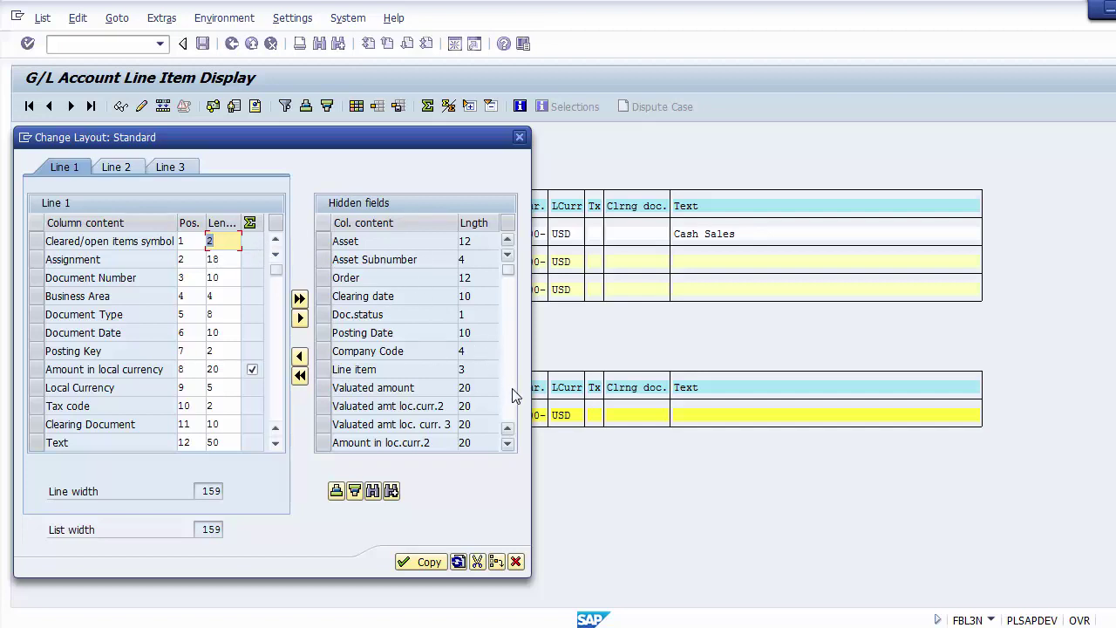
click(322, 335)
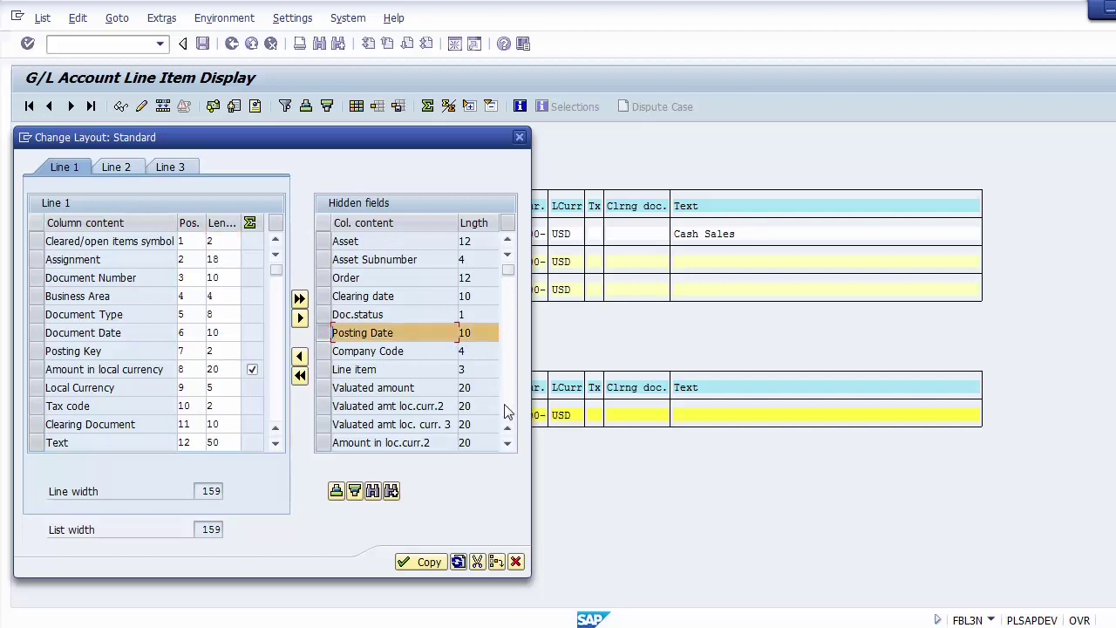
click(323, 371)
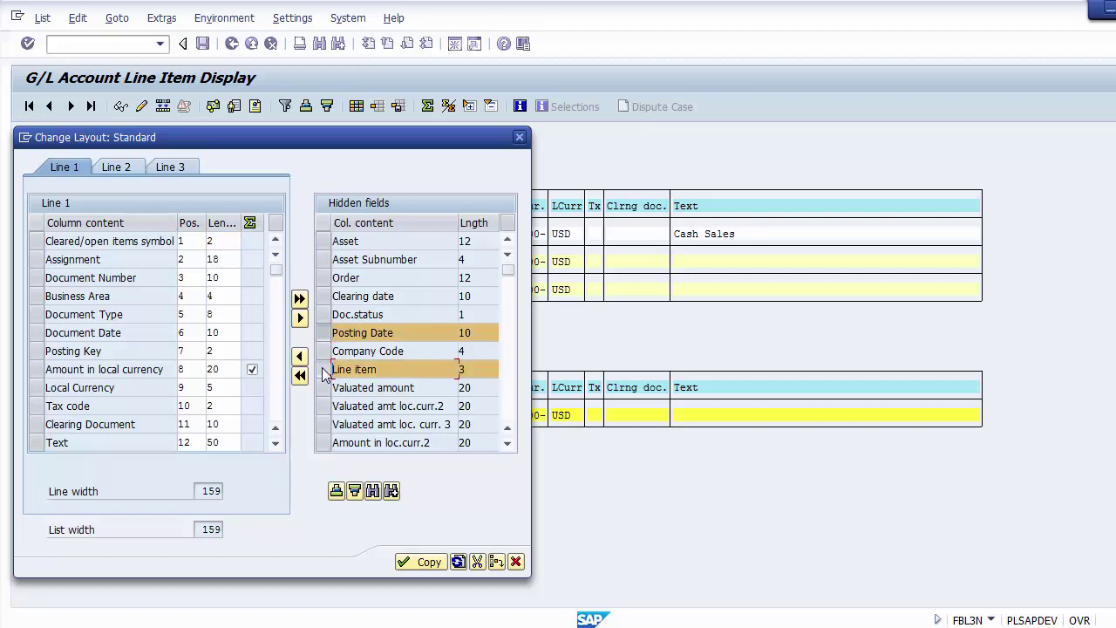
click(508, 415)
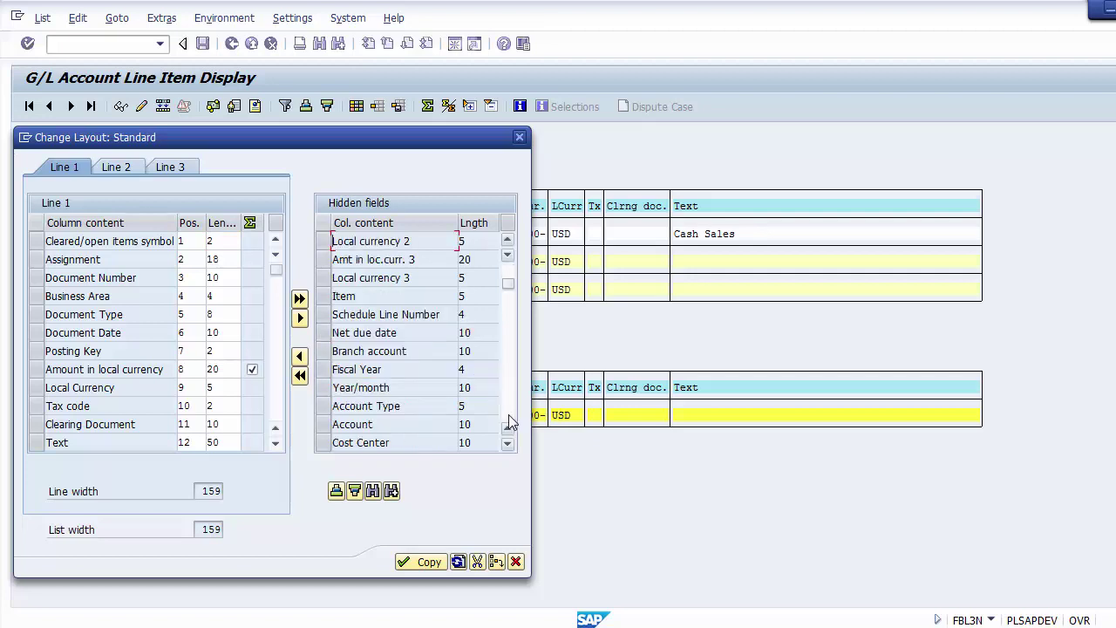
click(326, 367)
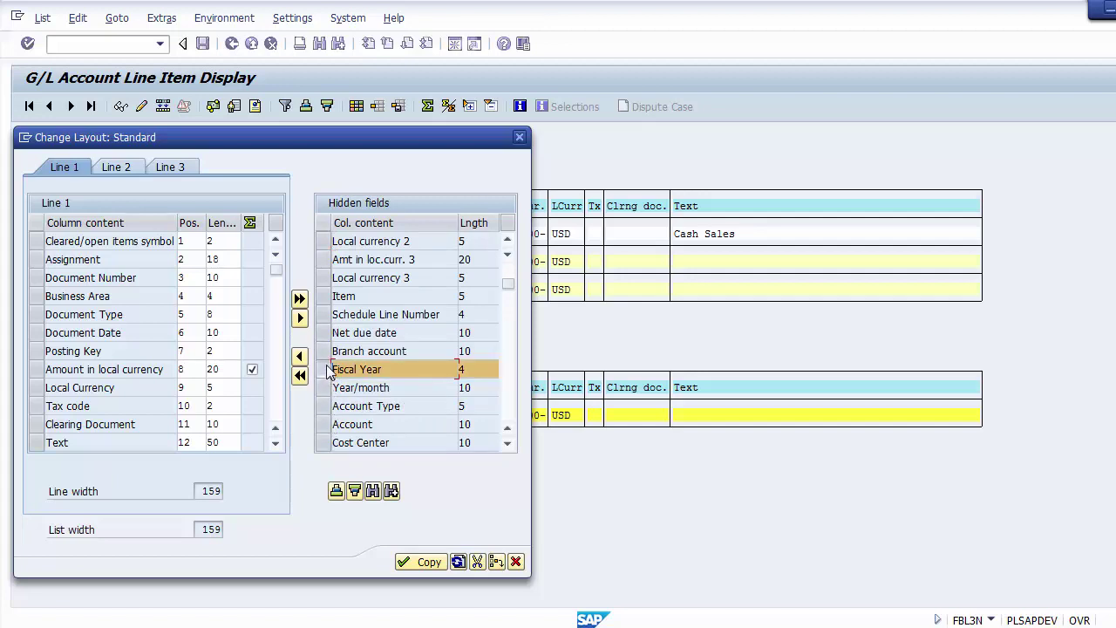
Step: Add the hidden field Reference to the selection, move the selected fields into the displayed columns and apply the layout
click(507, 405)
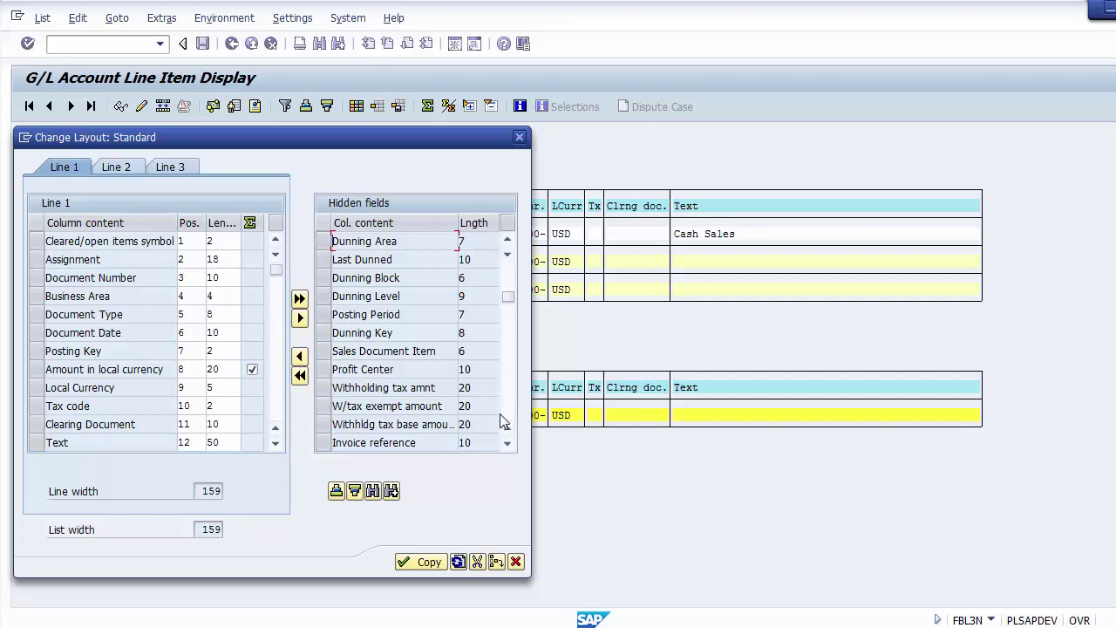
click(509, 423)
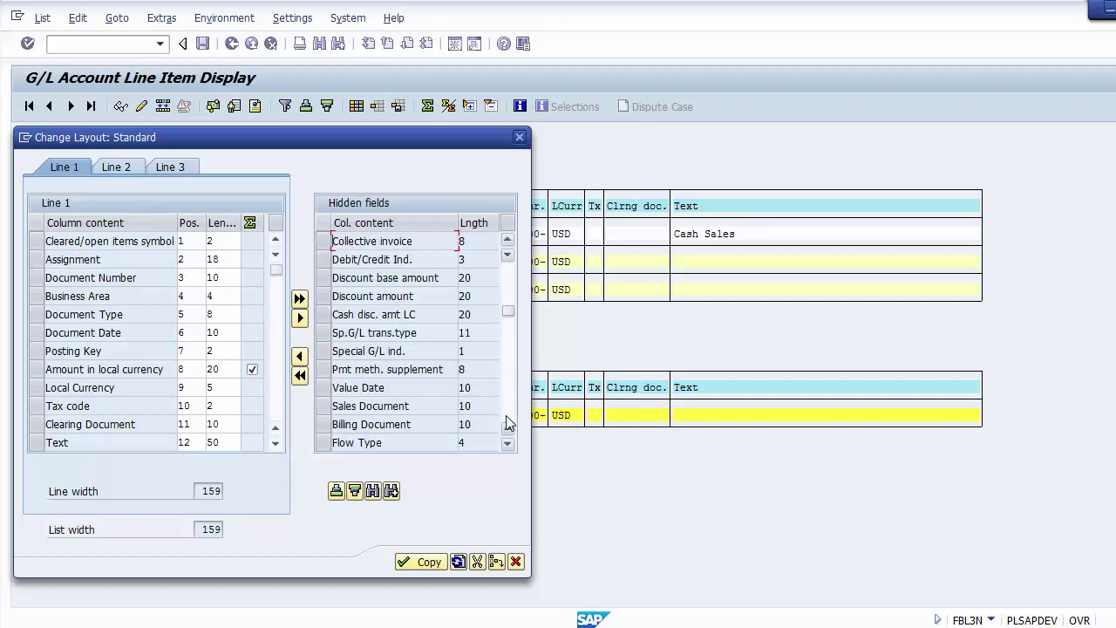
click(510, 423)
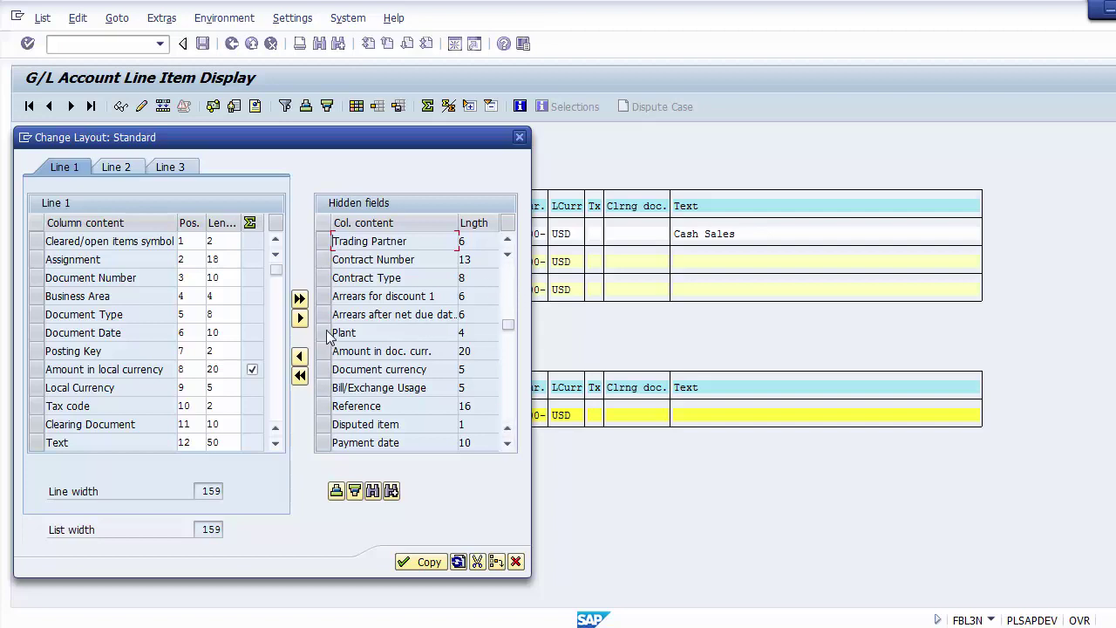
click(321, 407)
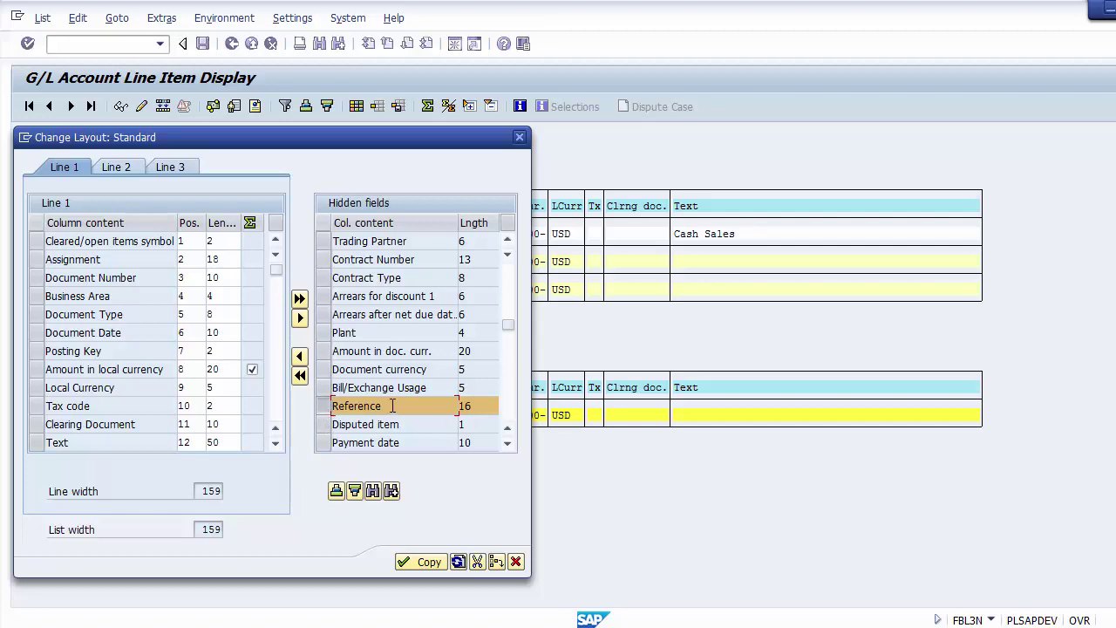
click(300, 359)
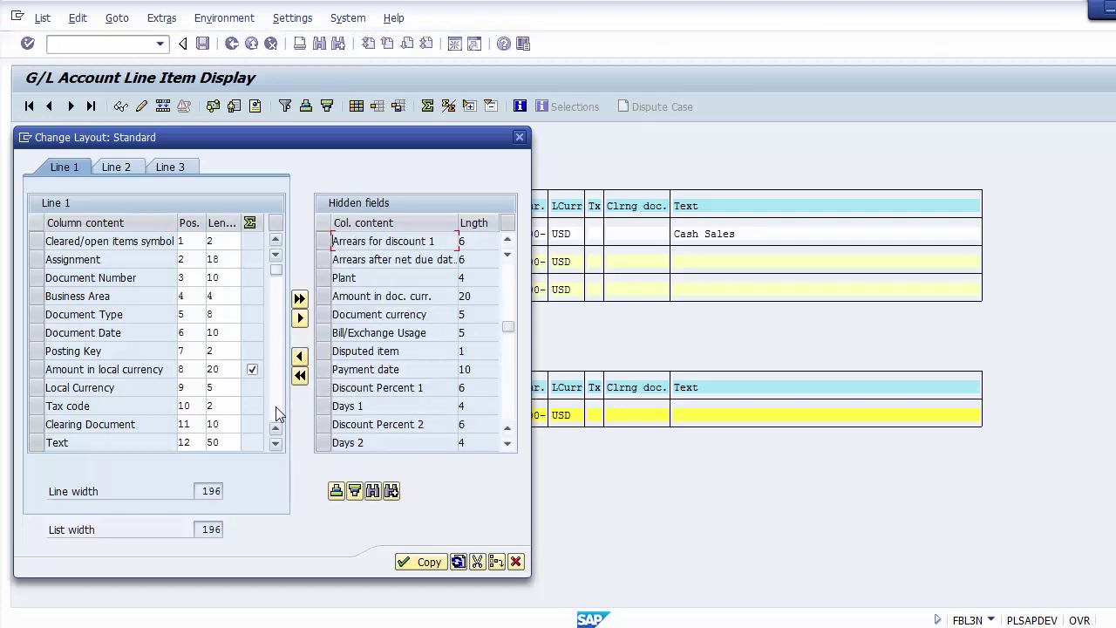
scroll(229, 393, down, 4)
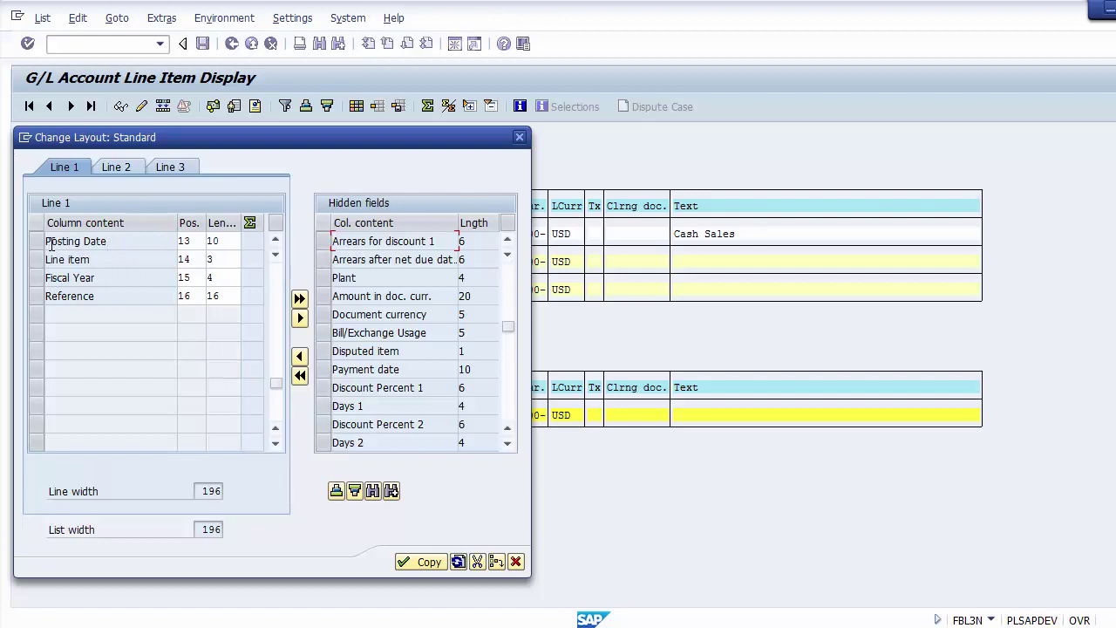
click(91, 295)
click(417, 564)
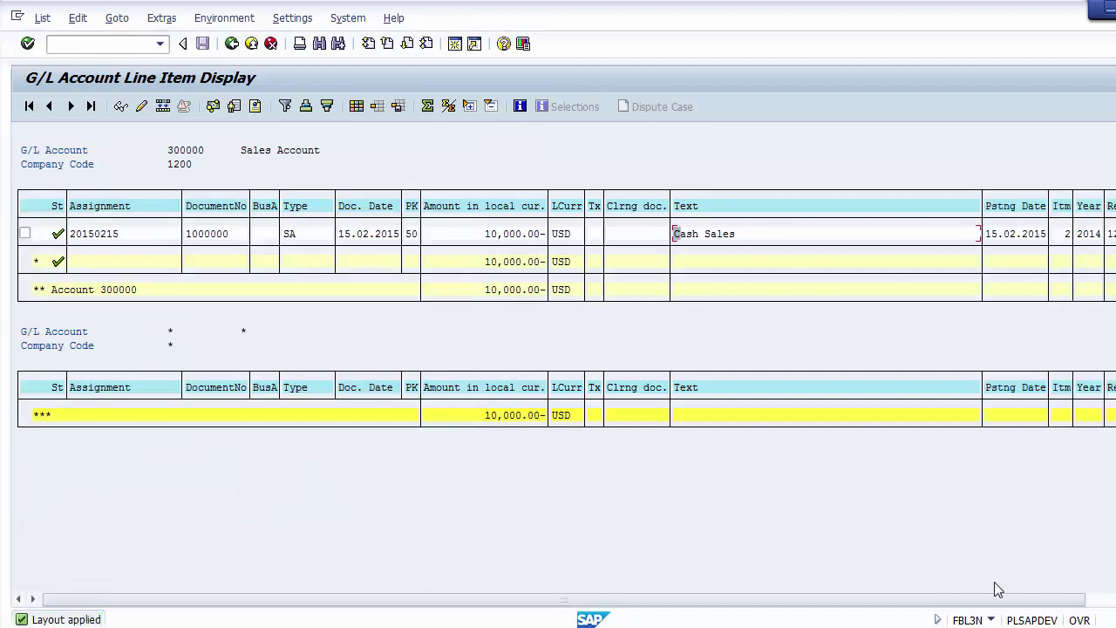
Step: Review the line item's values in the added Posting Date, Item, Year and Reference columns
drag(1016, 600, 1065, 599)
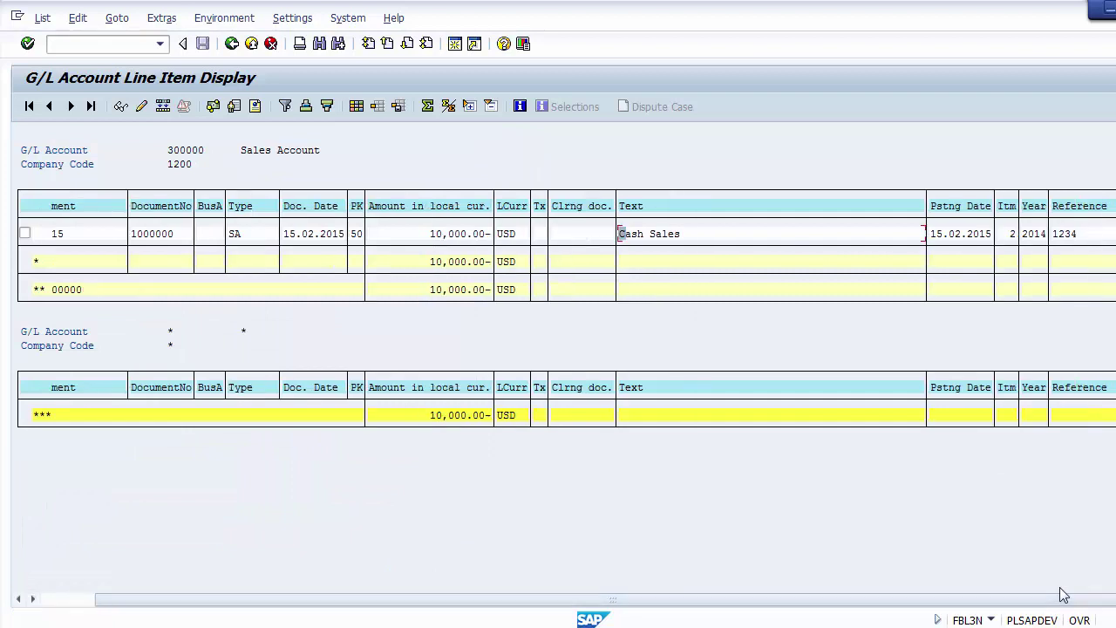
click(961, 209)
click(944, 233)
click(1009, 237)
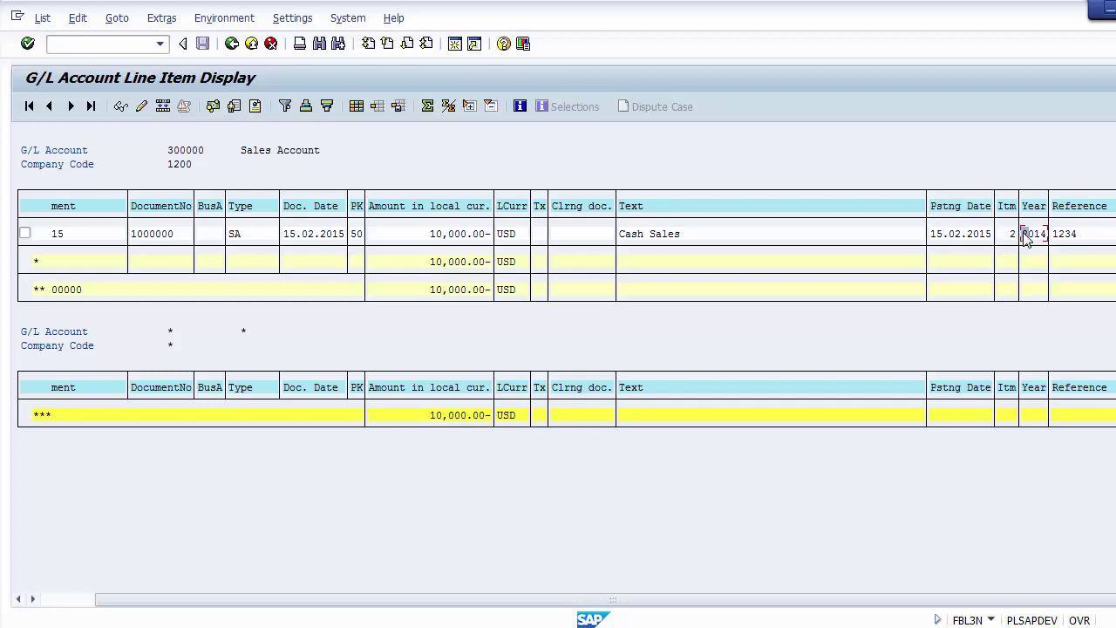
click(981, 242)
click(951, 234)
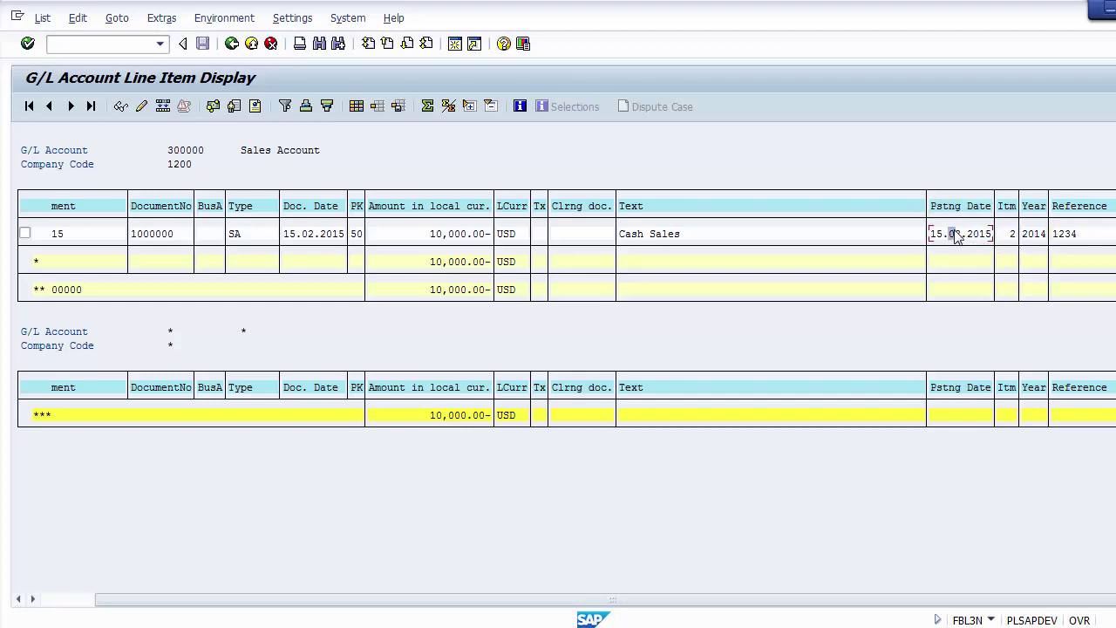
click(1035, 238)
click(1065, 237)
Step: Return to the selection screen and set the company code to 1000 and the G/L account to 100000
click(232, 44)
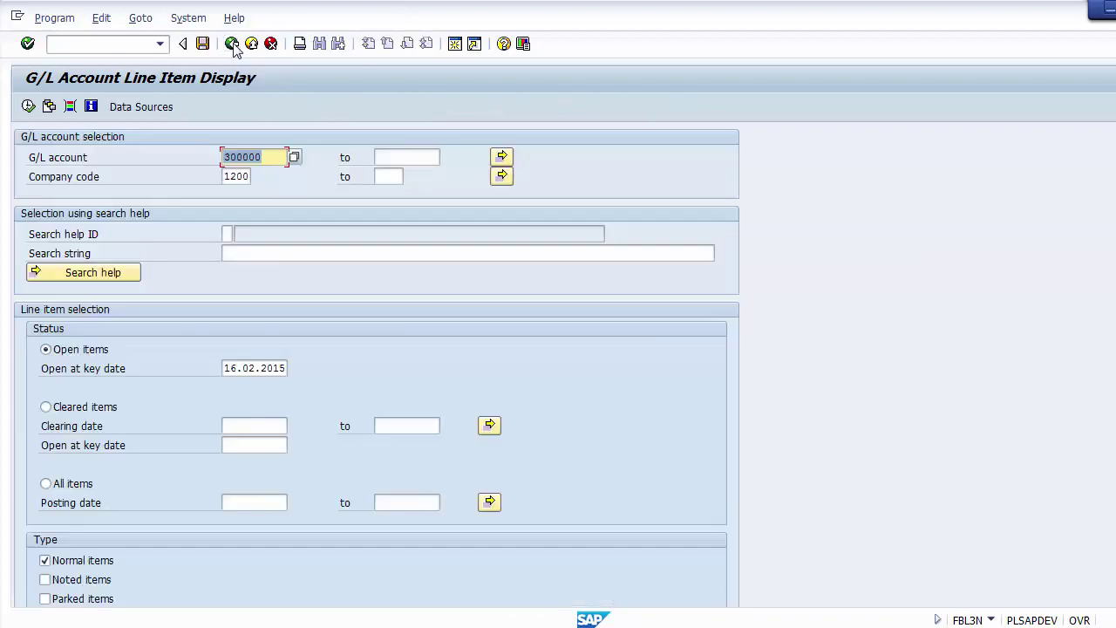
click(233, 176)
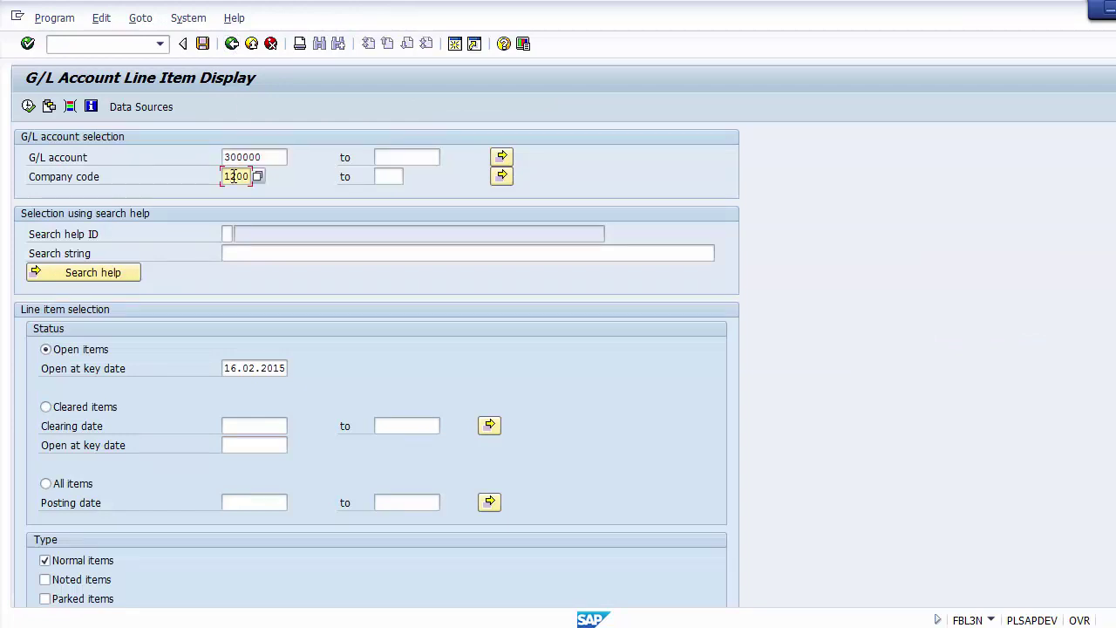
text(0)
click(273, 157)
key(BackSpace)
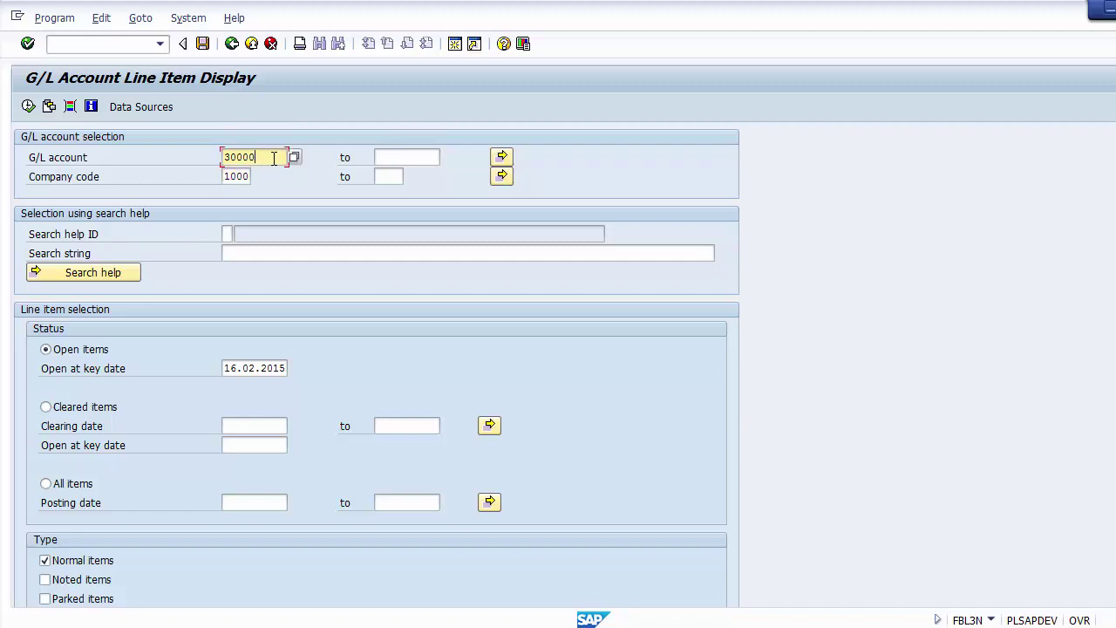
key(BackSpace)
key(BackSpace)
key(BackSpace)
key(BackSpace)
key(BackSpace)
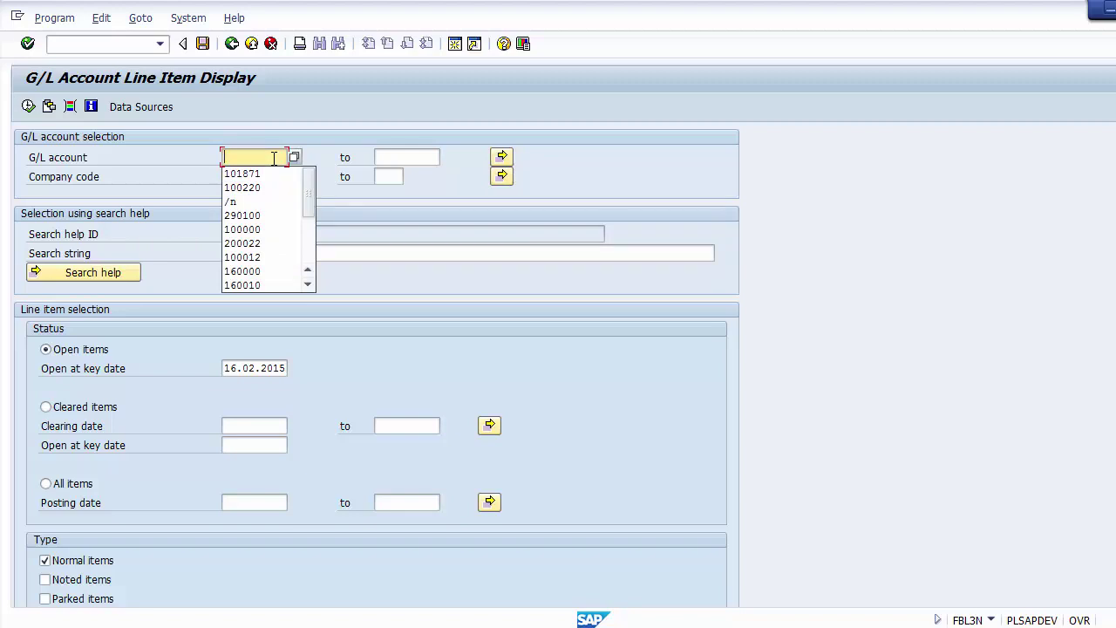
click(242, 230)
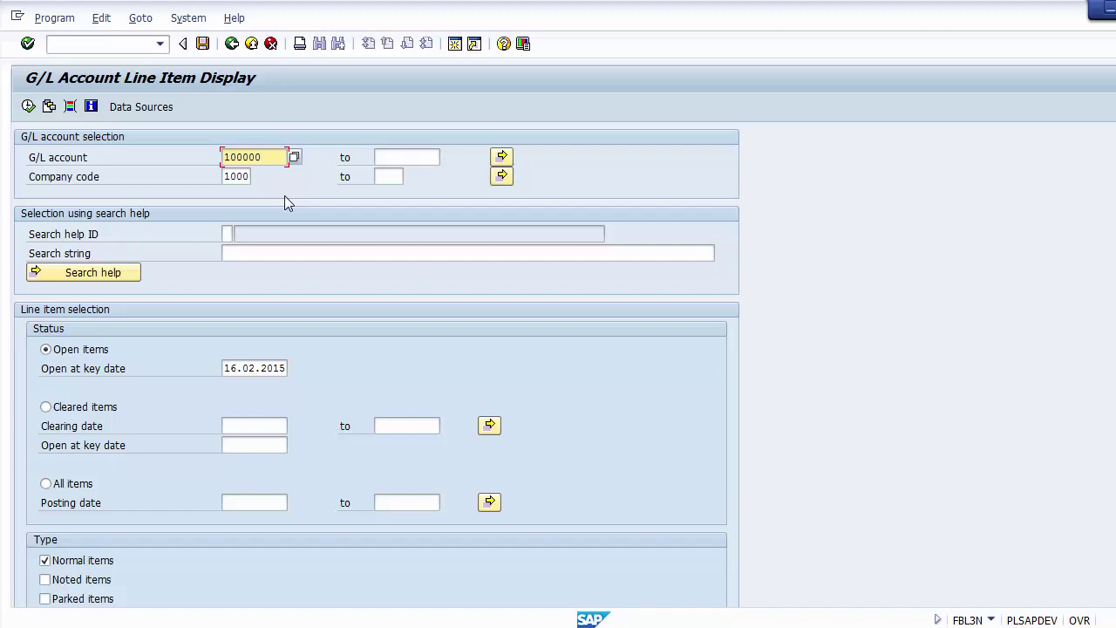
Step: Display the open line items of G/L account 100000 in company code 1000
mouse_move(225, 176)
mouse_down()
mouse_move(252, 176)
mouse_move(223, 158)
mouse_up()
click(266, 158)
click(232, 160)
click(29, 108)
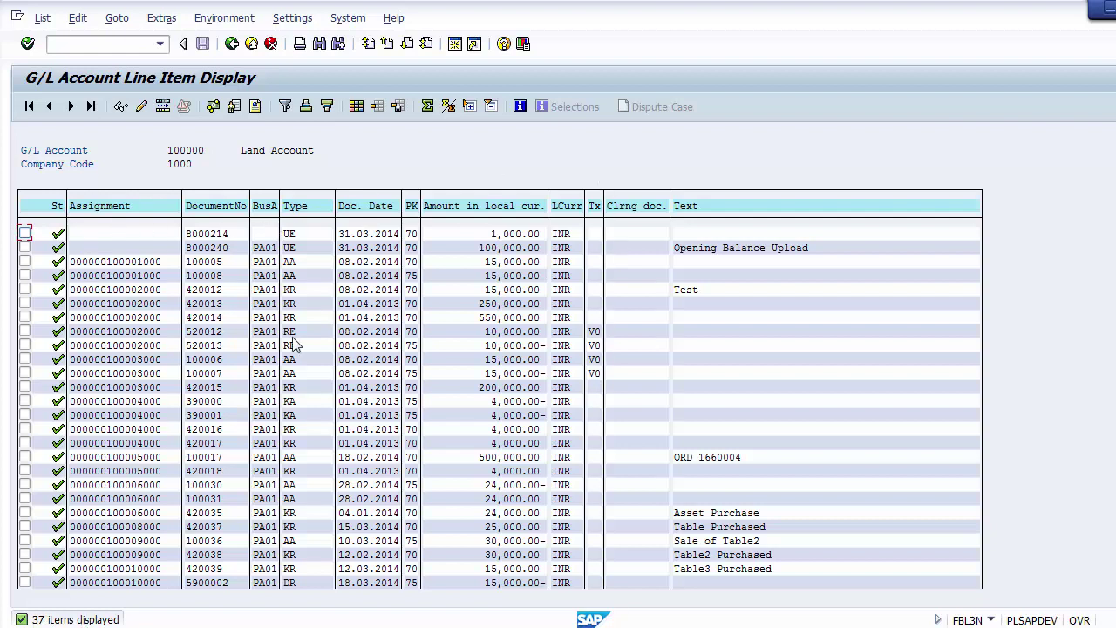
Step: Examine the line items' assignment, document number, business area, type, date, amount, tax code and text columns
click(109, 266)
click(209, 263)
click(209, 359)
click(265, 248)
click(265, 359)
click(293, 317)
click(294, 332)
click(352, 235)
click(499, 290)
click(506, 401)
click(594, 373)
click(695, 514)
click(697, 542)
Step: Add the hidden fields Posting Date, Fiscal Year and Profit Center to the displayed columns and apply the layout
click(356, 107)
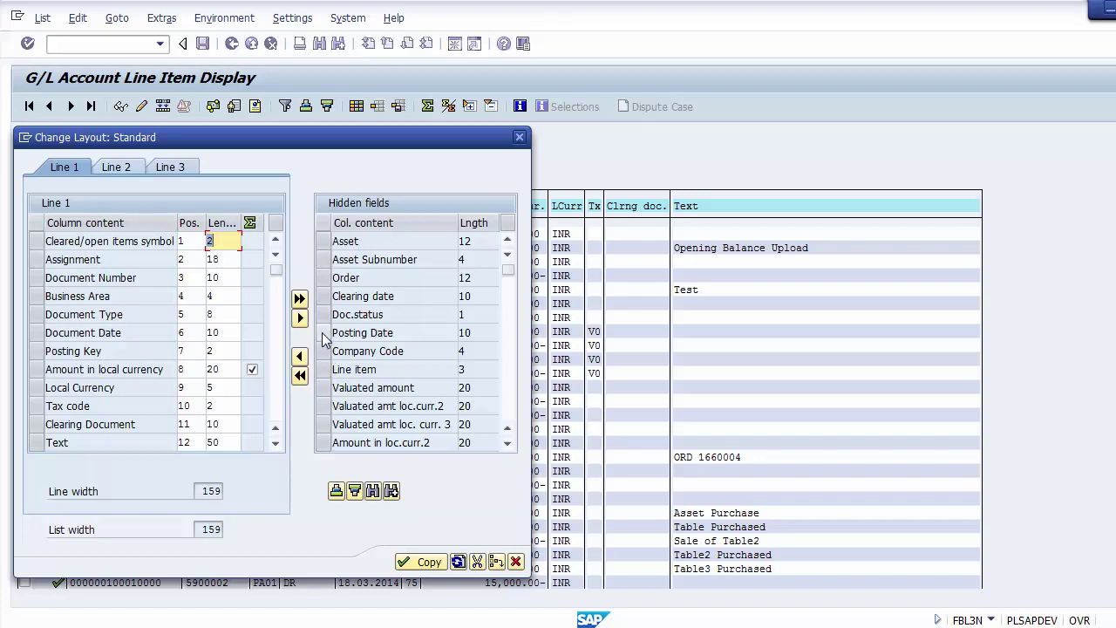
click(328, 332)
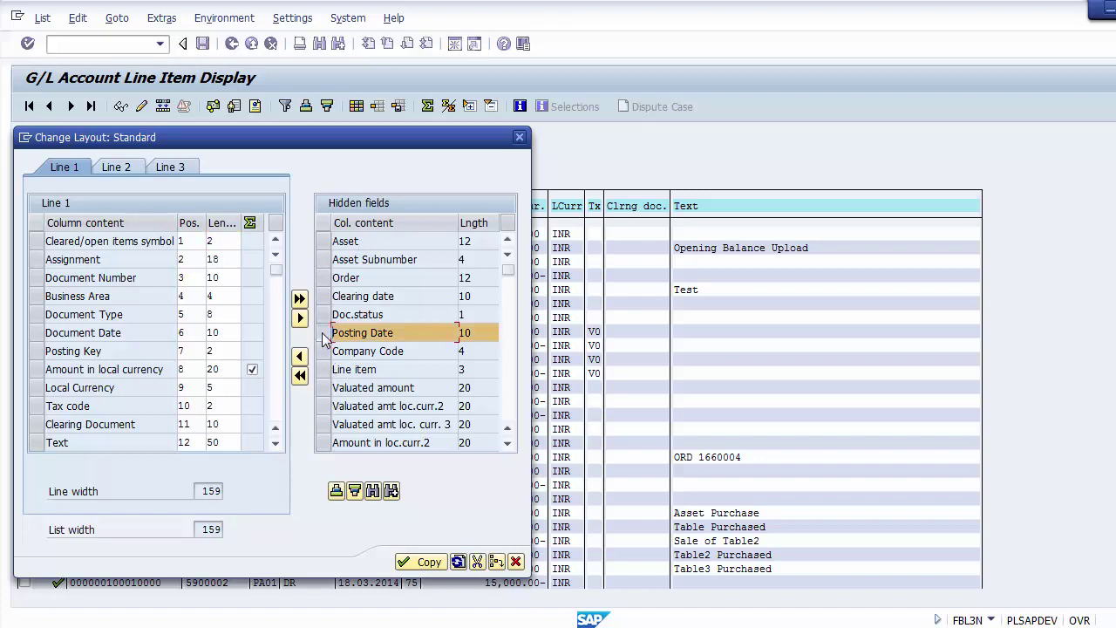
click(506, 412)
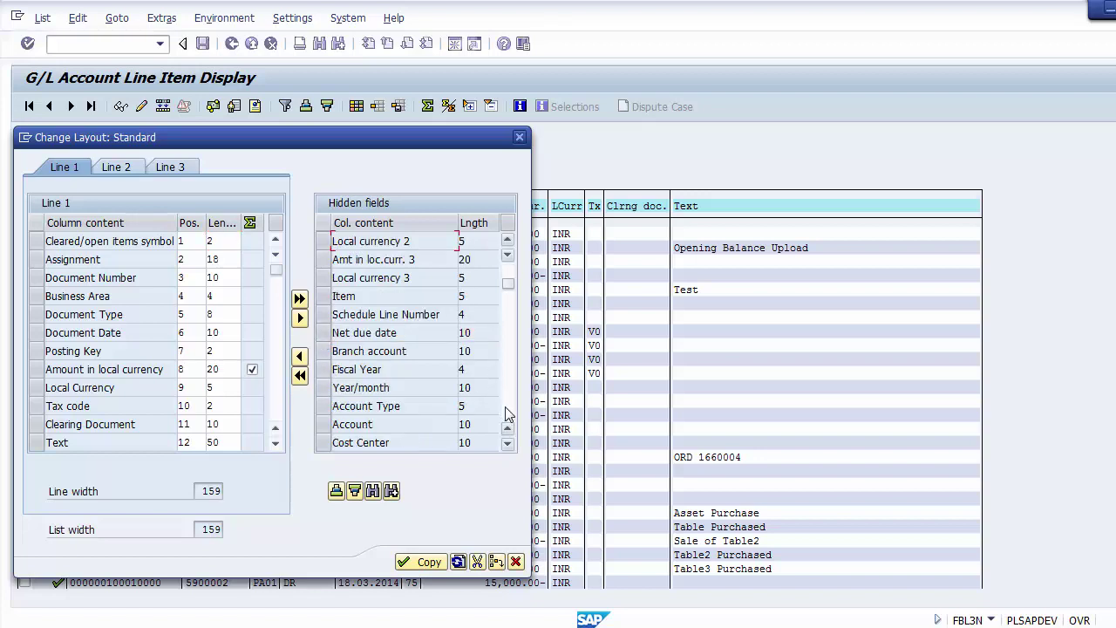
click(323, 373)
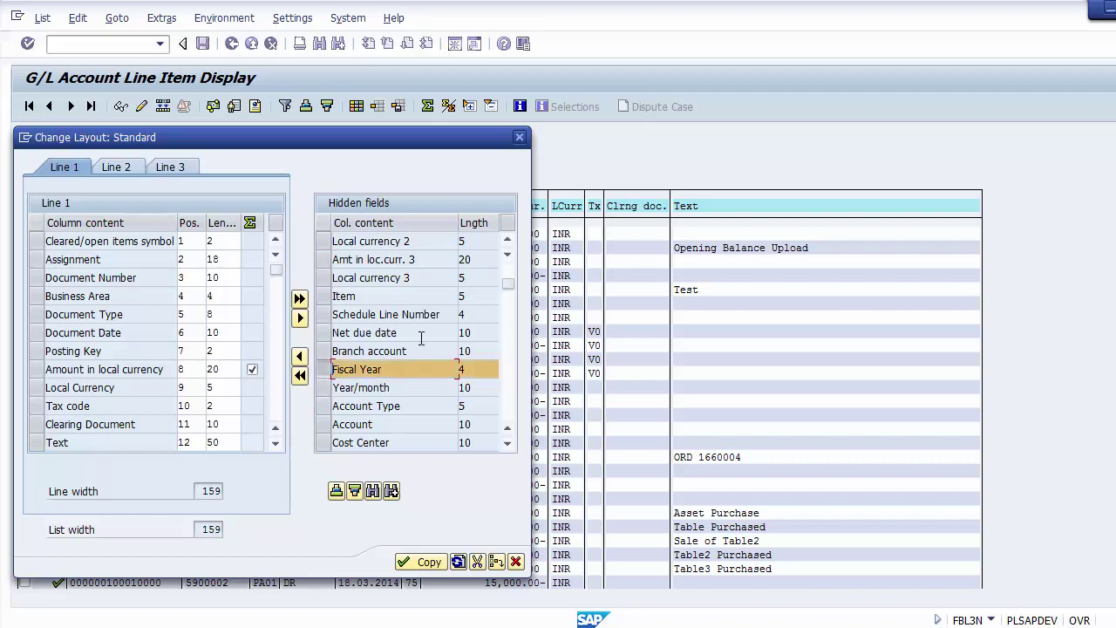
click(512, 410)
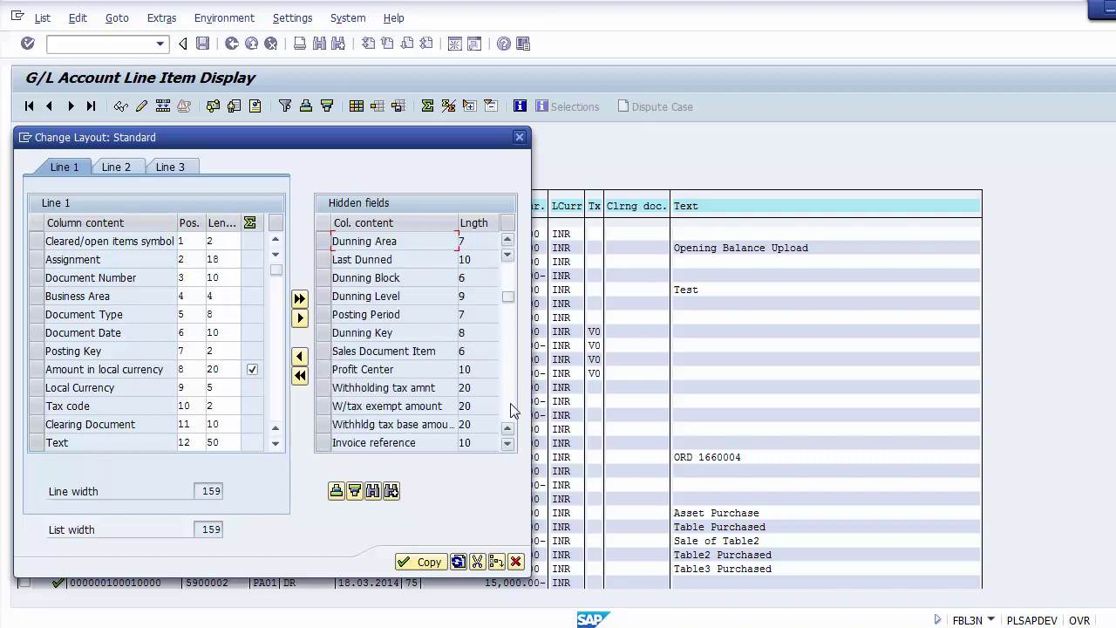
click(512, 410)
click(512, 279)
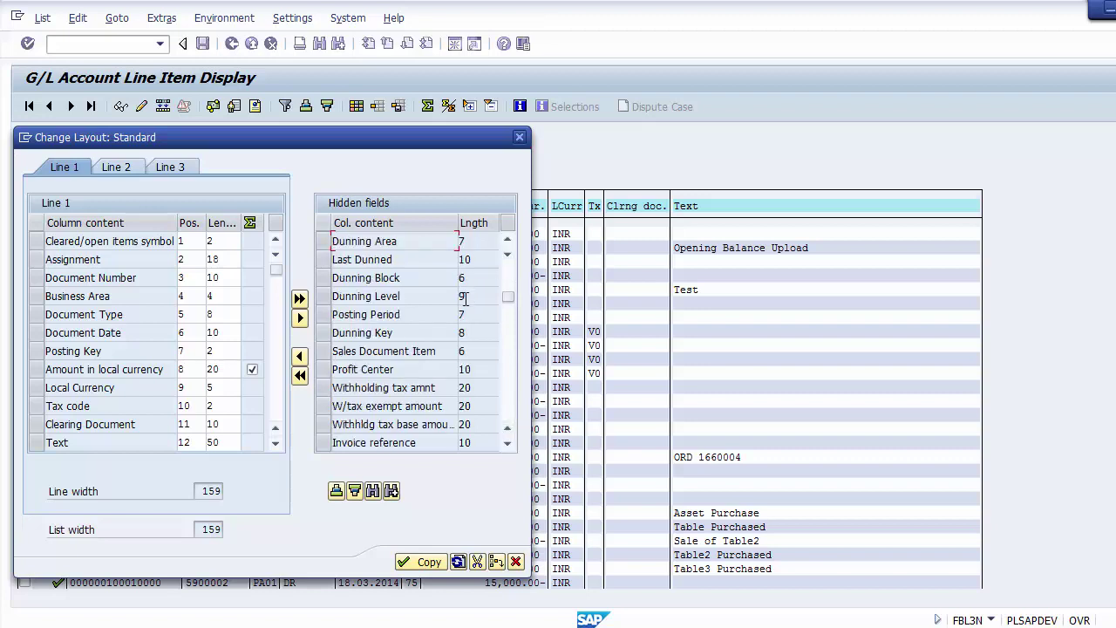
click(324, 374)
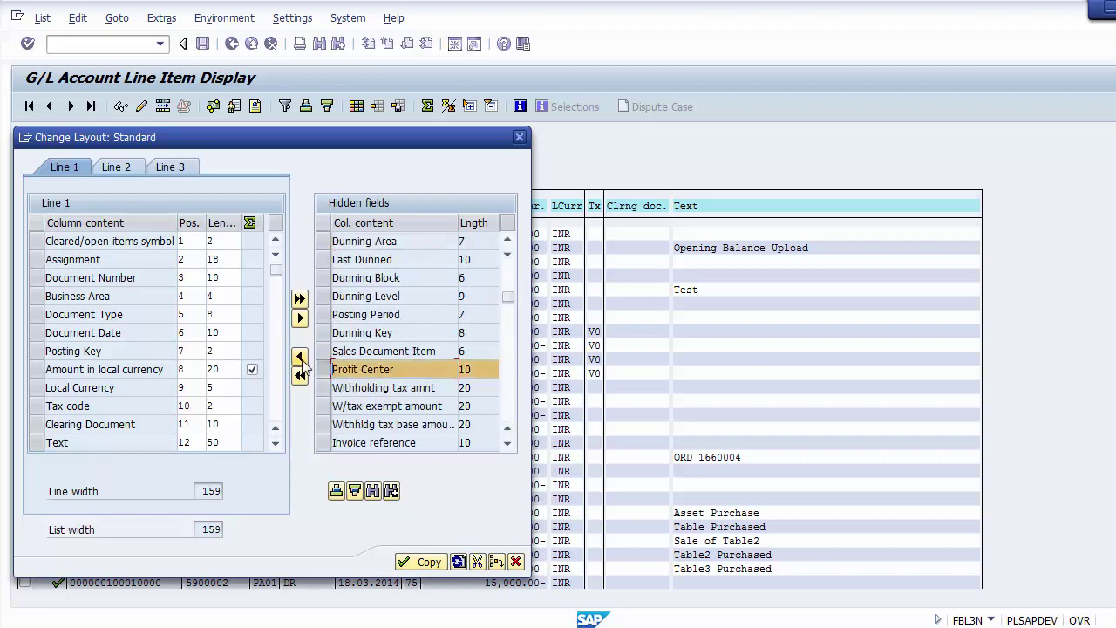
click(300, 357)
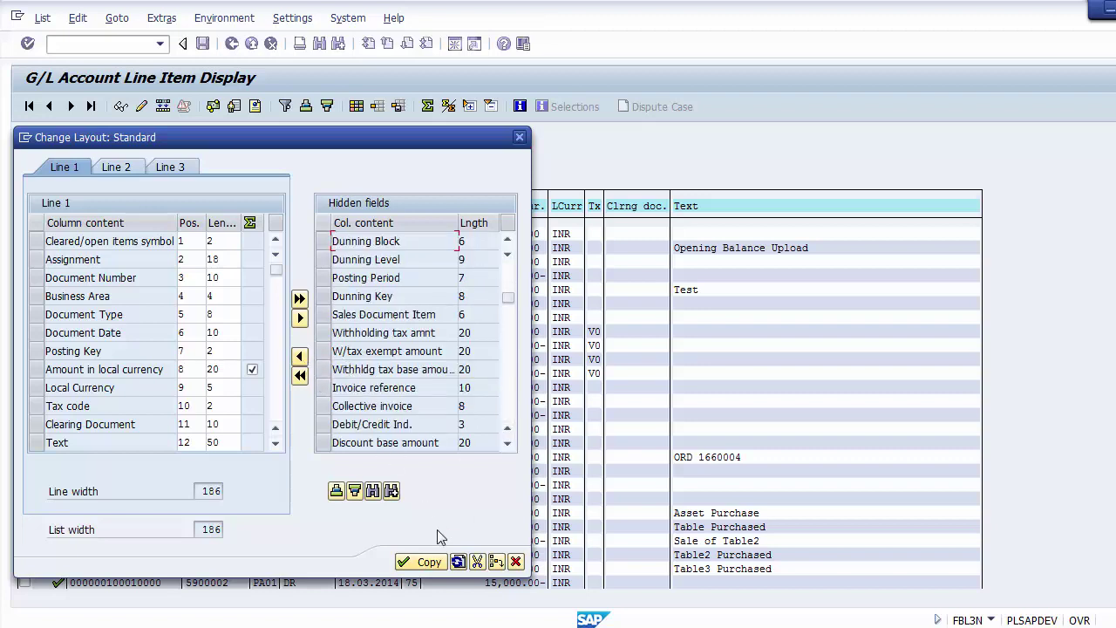
click(420, 562)
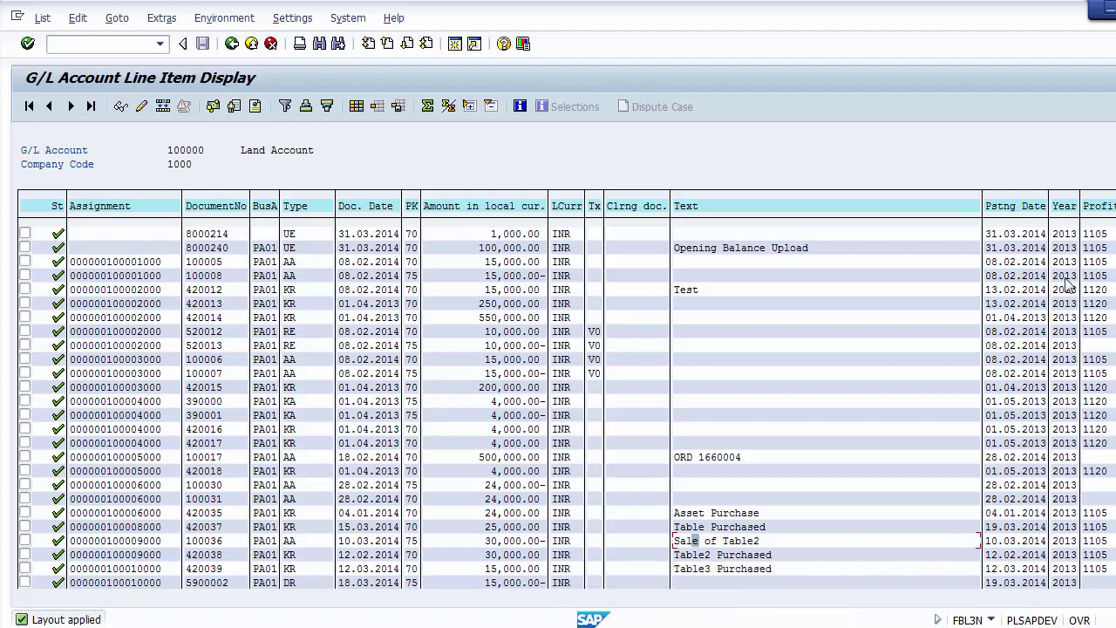
Step: Check the Year and Profit Center values through the end of the list and leave the line item display
click(1071, 234)
key(ctrl+Page_Down)
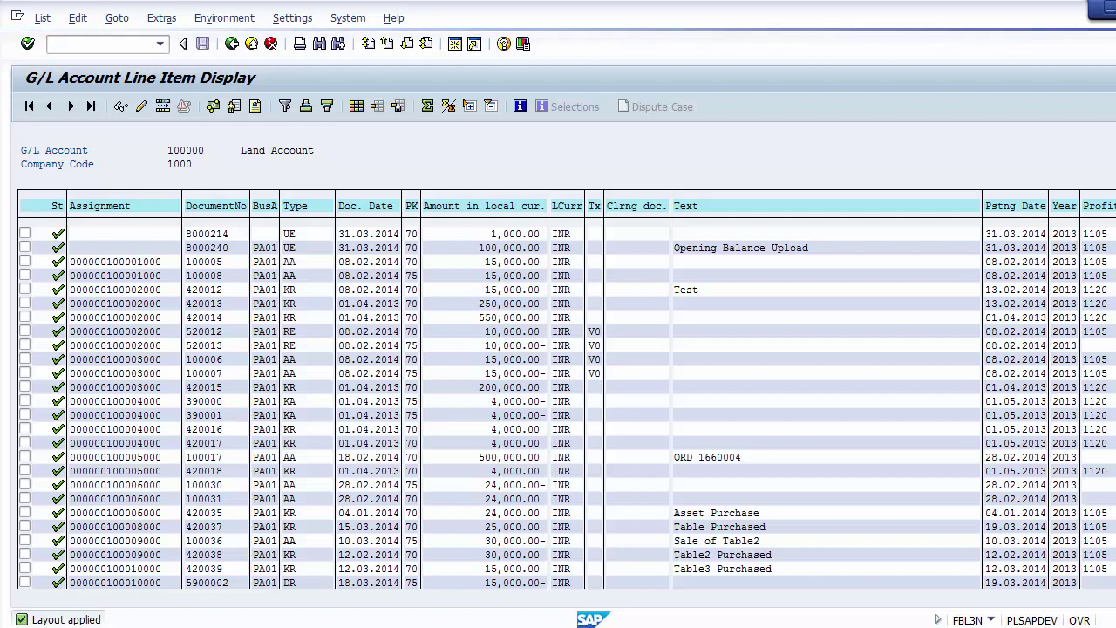
click(1067, 346)
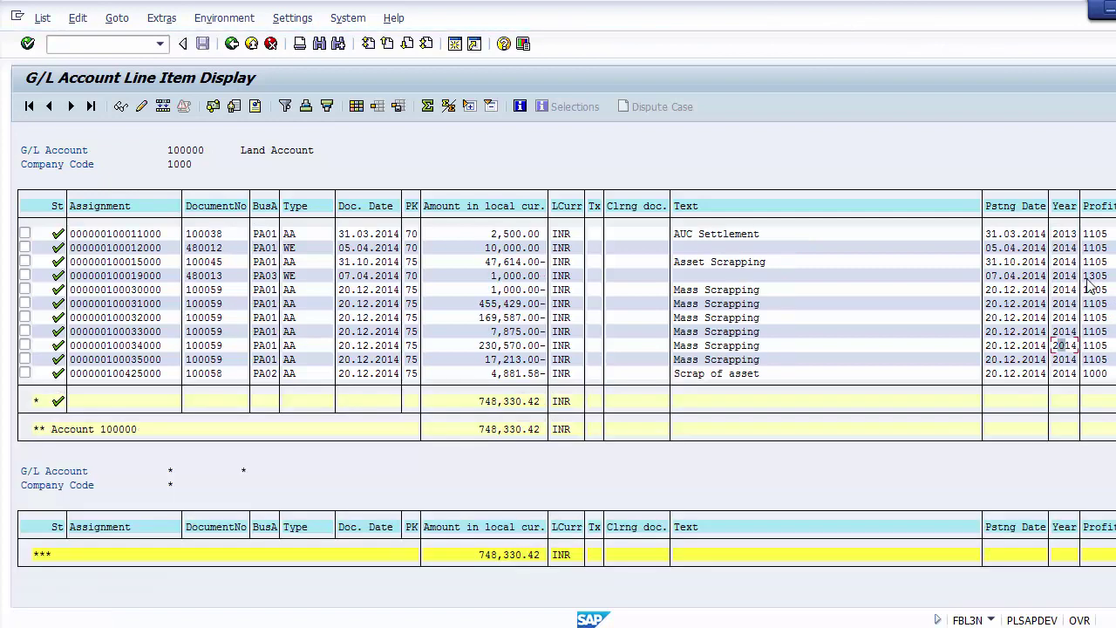
click(1096, 358)
click(232, 45)
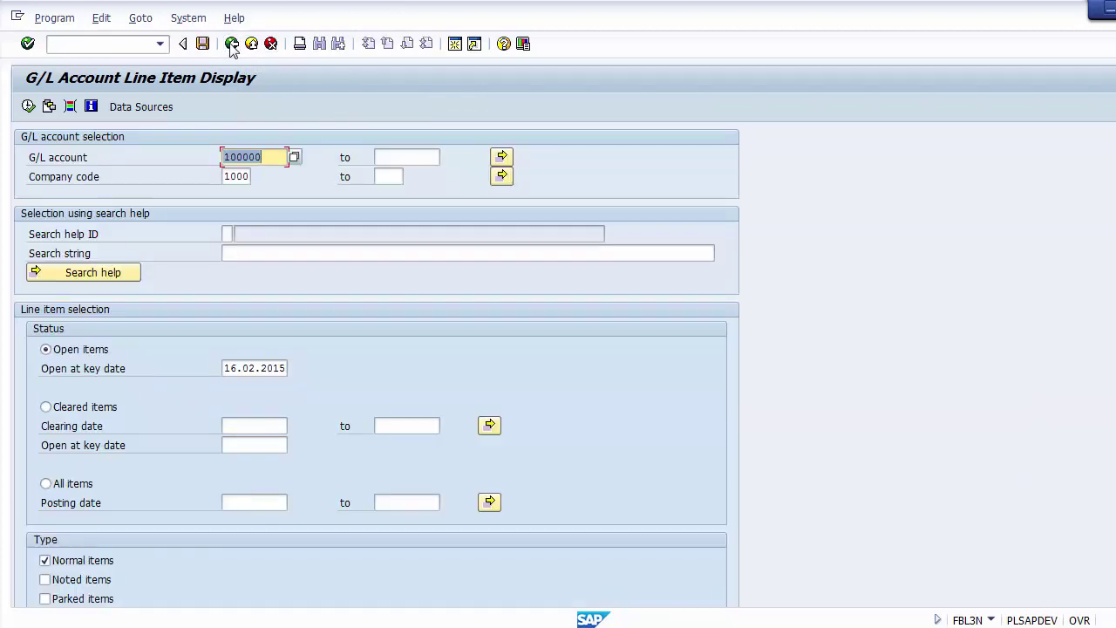
click(231, 44)
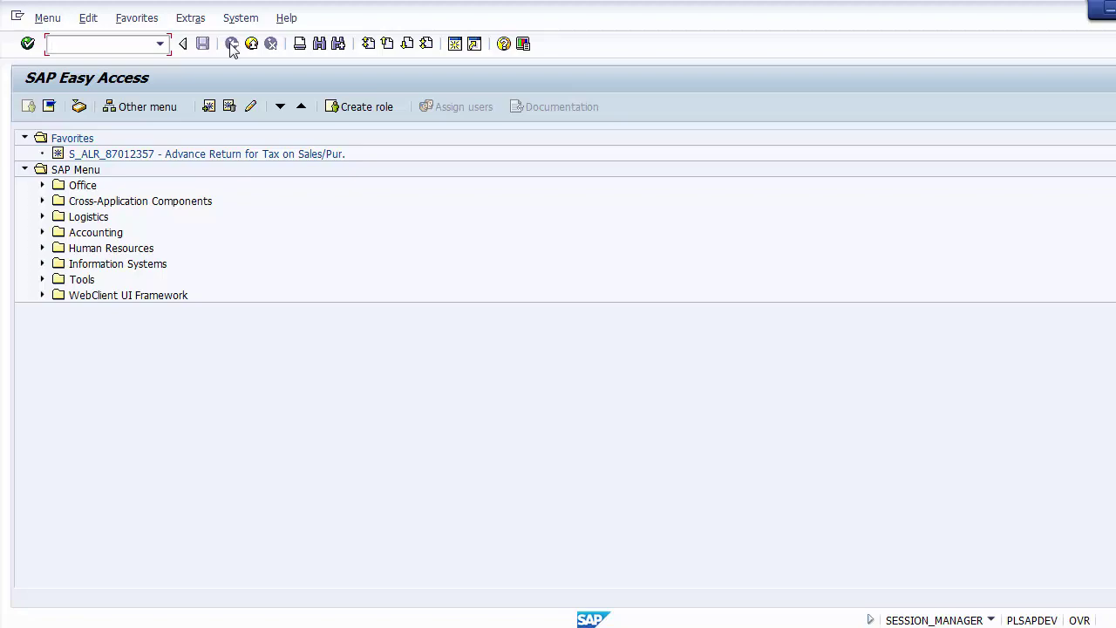
Step: Switch to PowerPoint and point out the alternative transaction code FAGLL03 on the GL Line Items Display slide
key(alt+Tab)
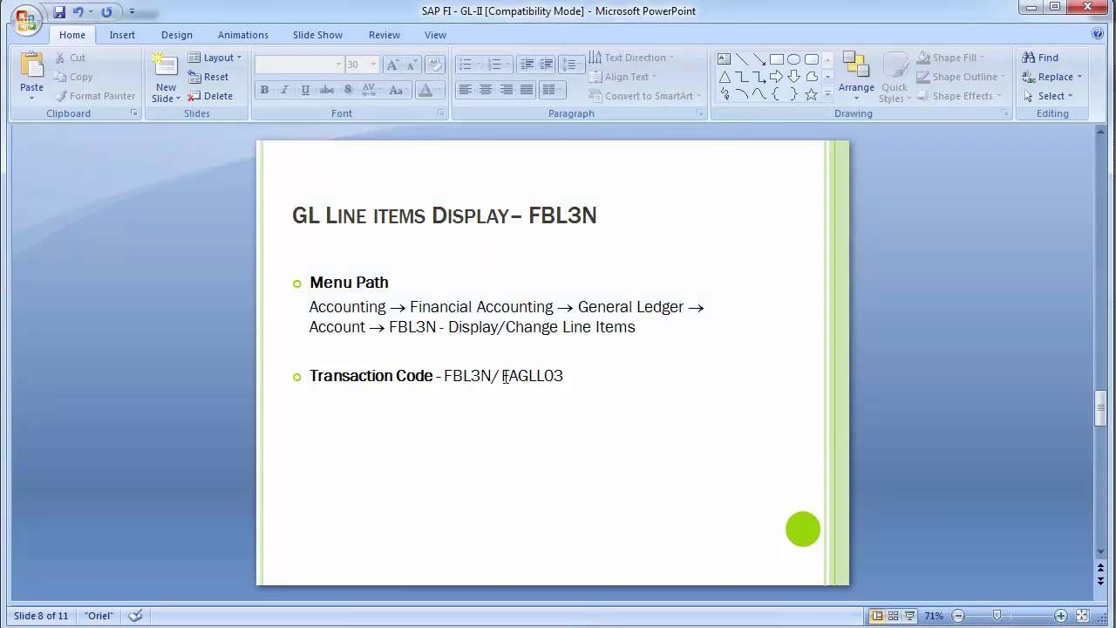
drag(503, 376, 568, 377)
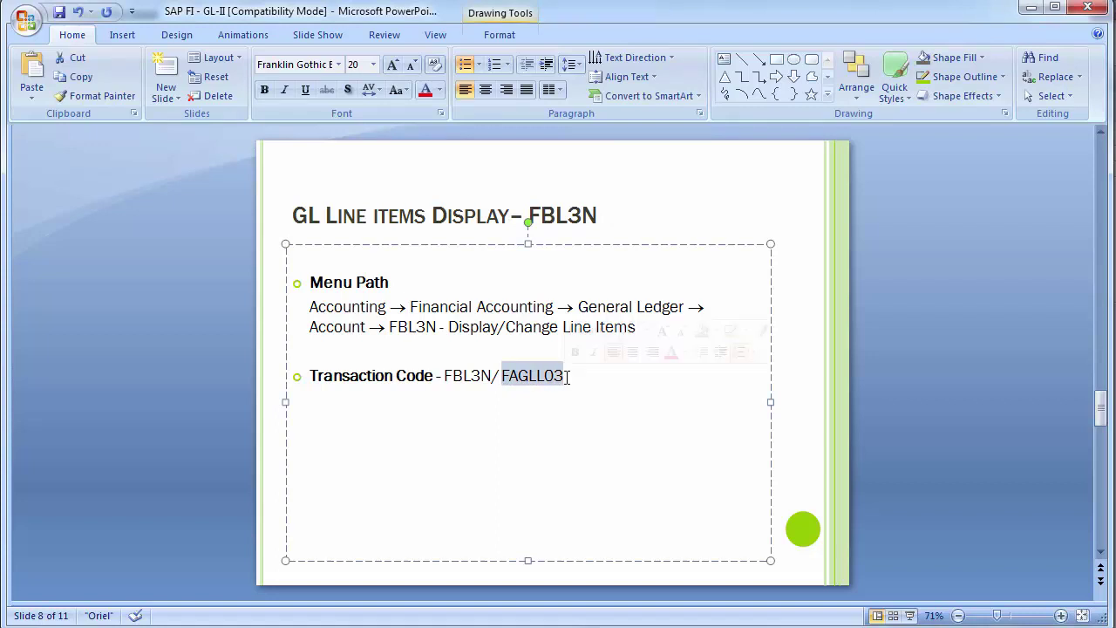
click(229, 338)
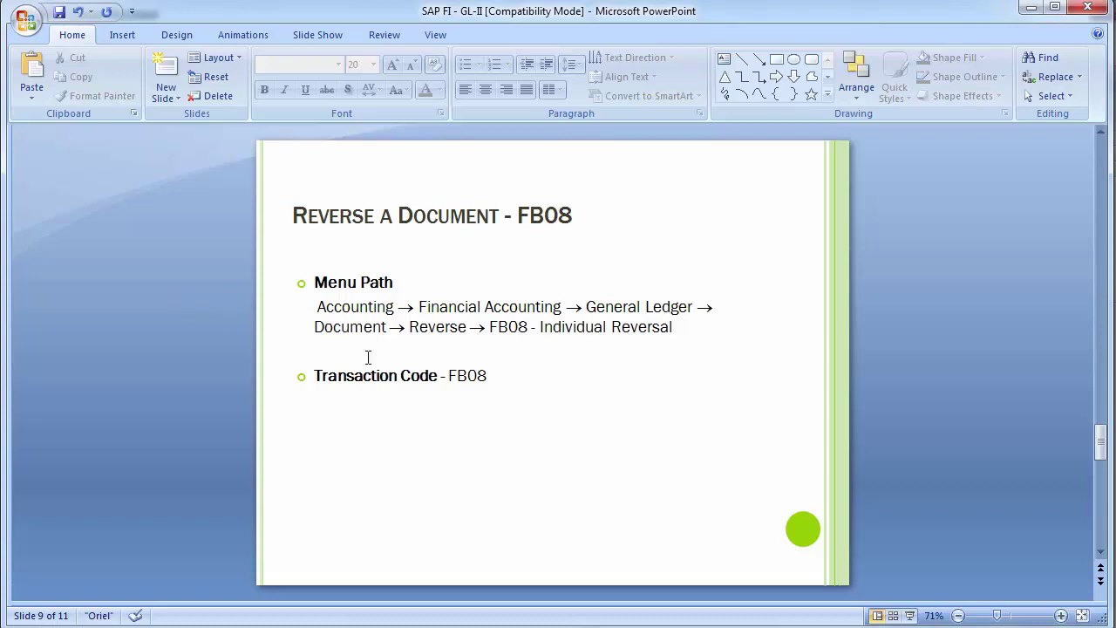
Step: Switch back to SAP and start transaction FB08 for reversing a document
mouse_move(469, 618)
click(532, 572)
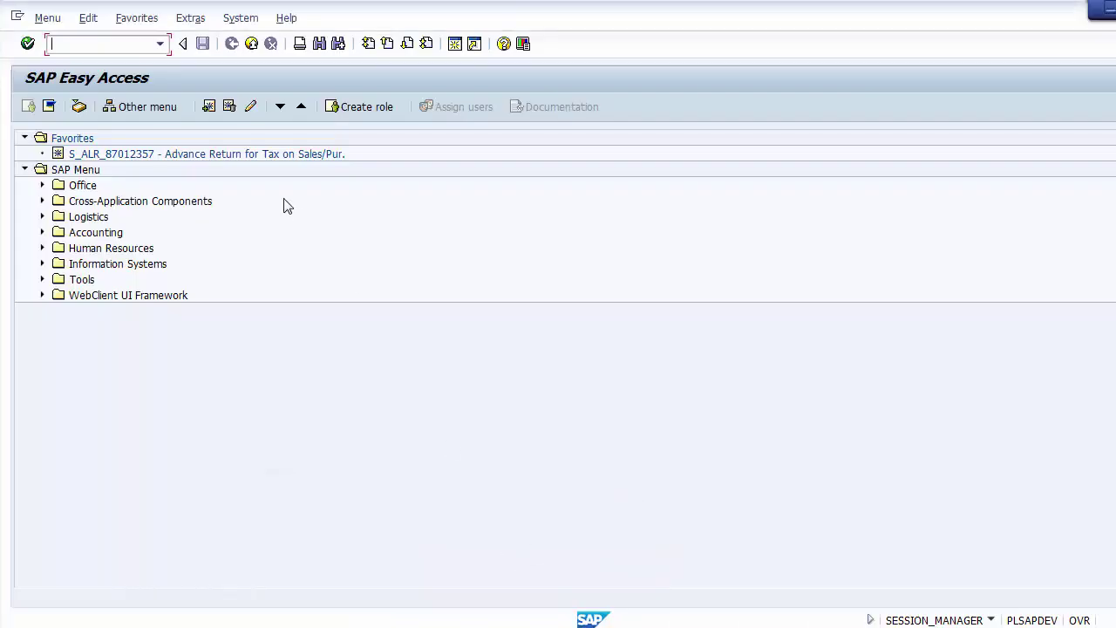
text(FB08)
key(Return)
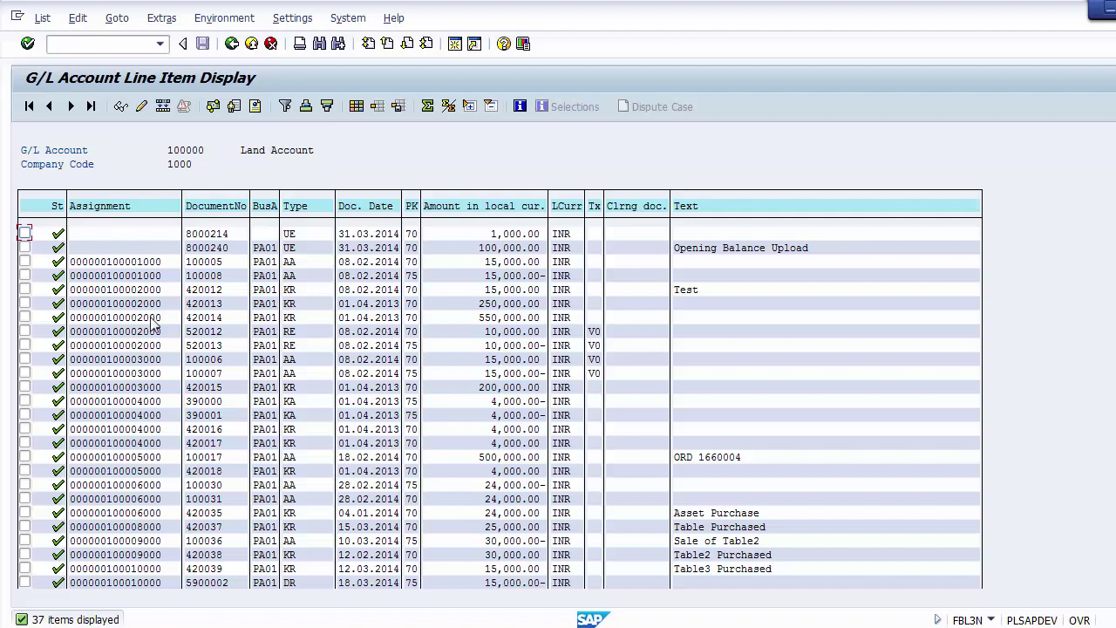
Step: Copy document number 100030 from the G/L line item list into the Document Number of the reversal
click(192, 487)
key(ctrl+y)
drag(187, 481, 226, 485)
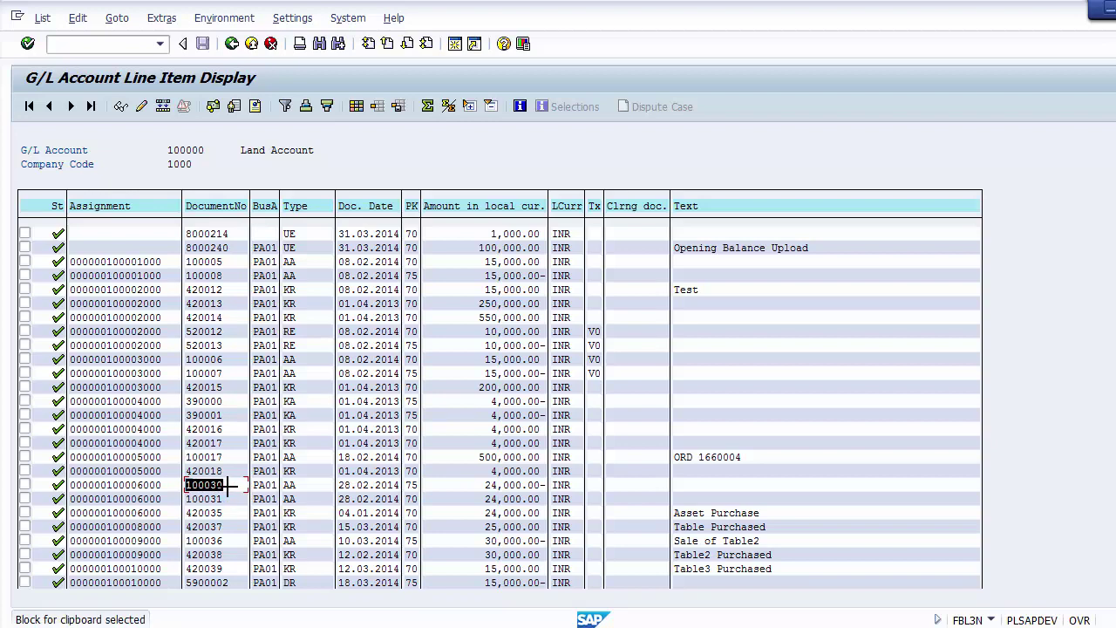
key(ctrl+c)
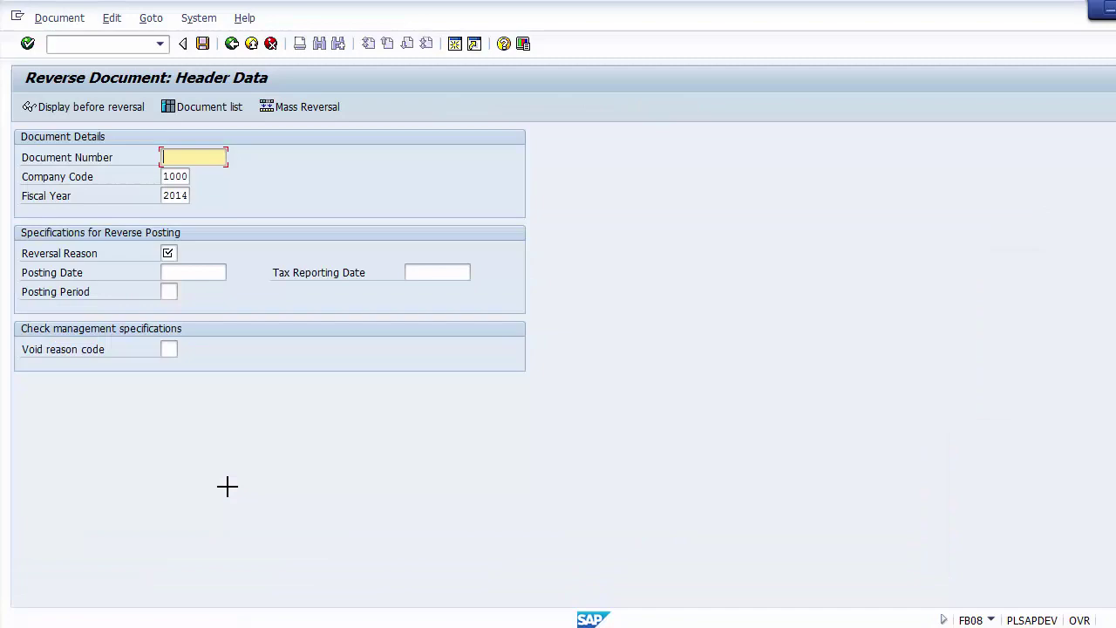
key(ctrl+v)
Step: Set the fiscal year of the document being reversed to 2013
key(Tab)
key(Tab)
key(BackSpace)
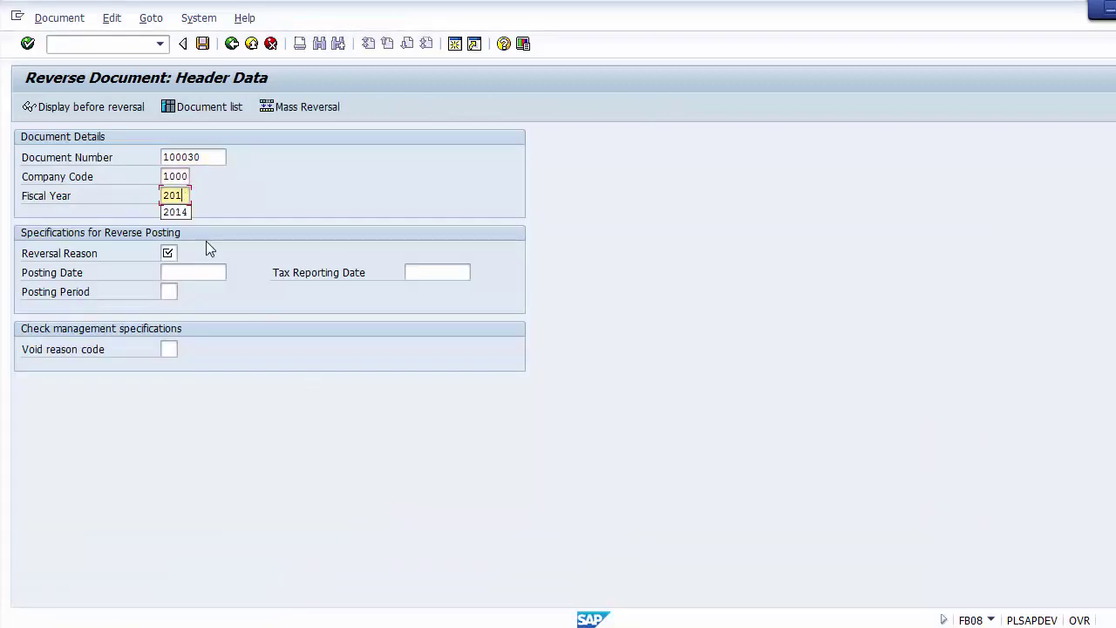
text(3)
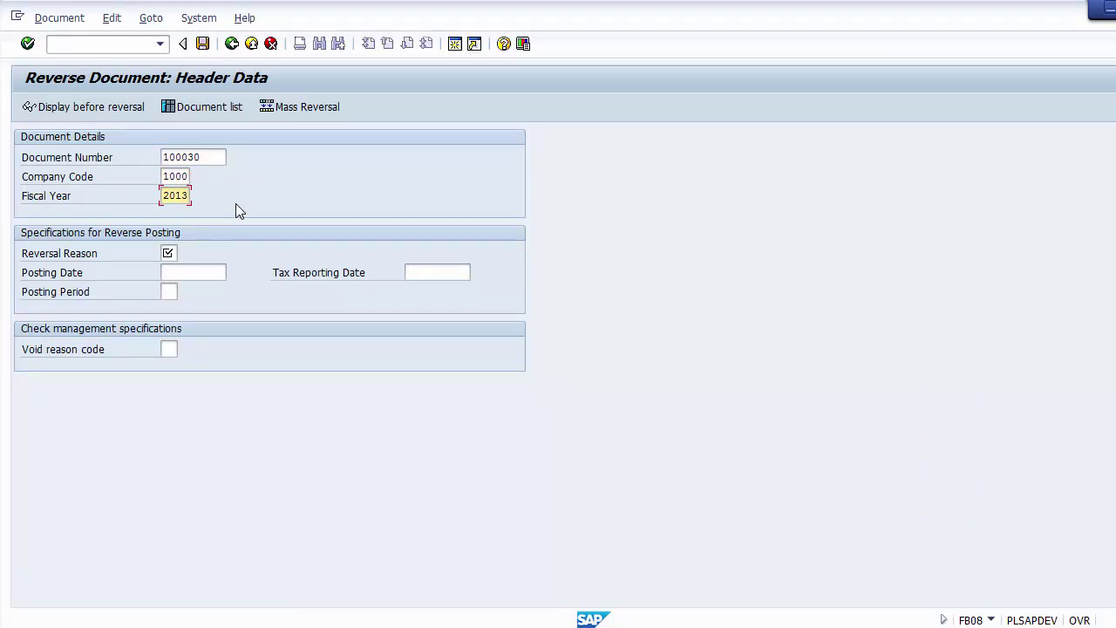
Step: Review the document number, company code and fiscal year entered in the reversal's document details
drag(215, 157, 159, 159)
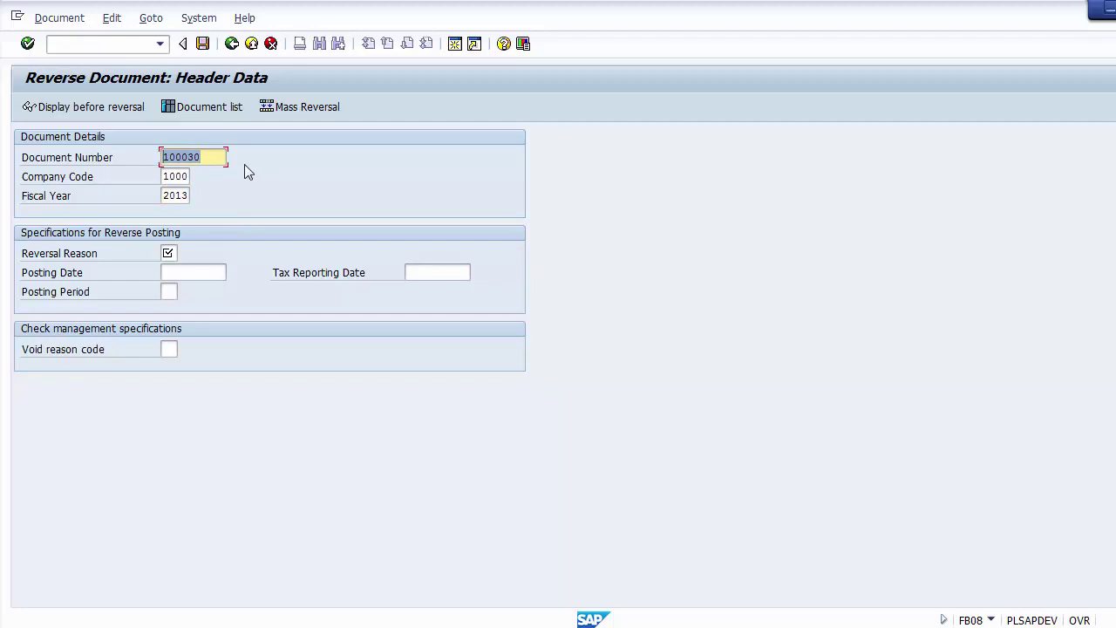
key(End)
click(186, 176)
click(186, 195)
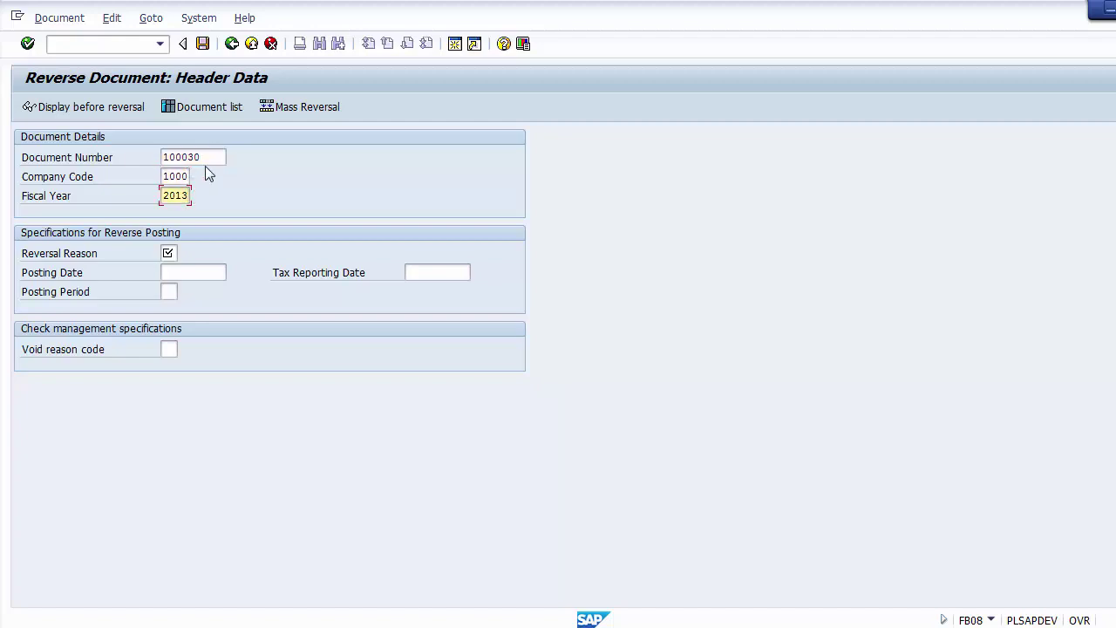
click(209, 157)
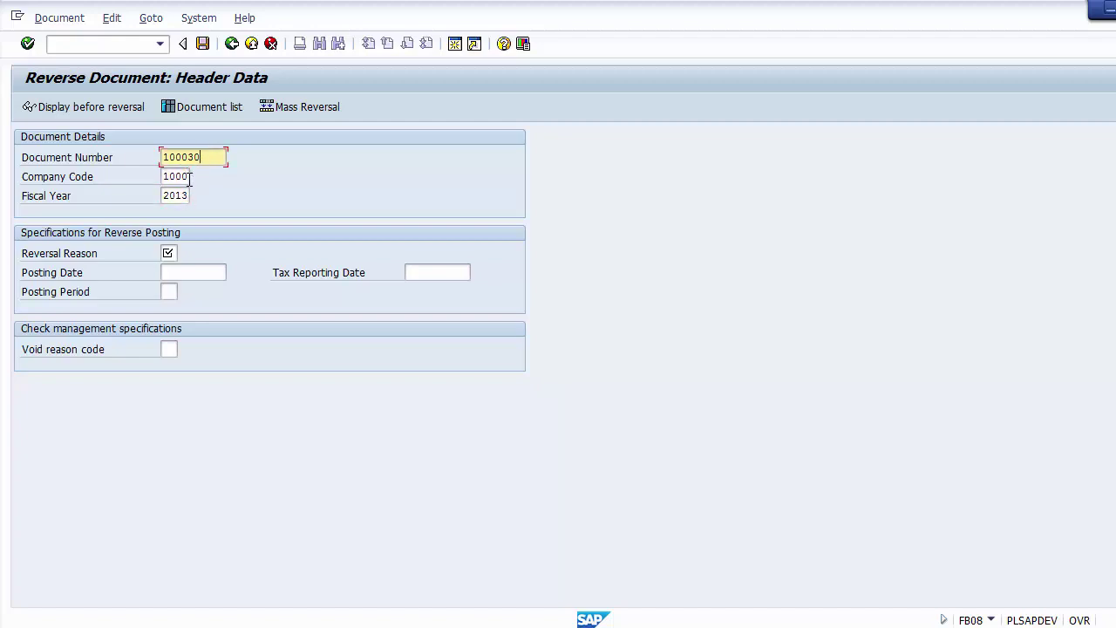
click(190, 177)
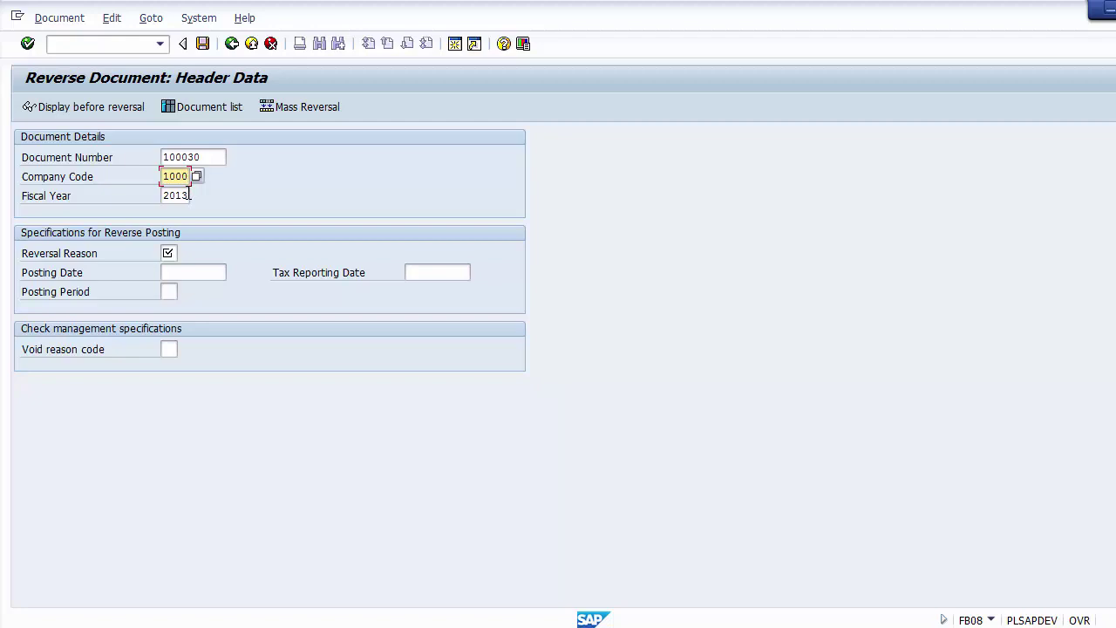
click(188, 197)
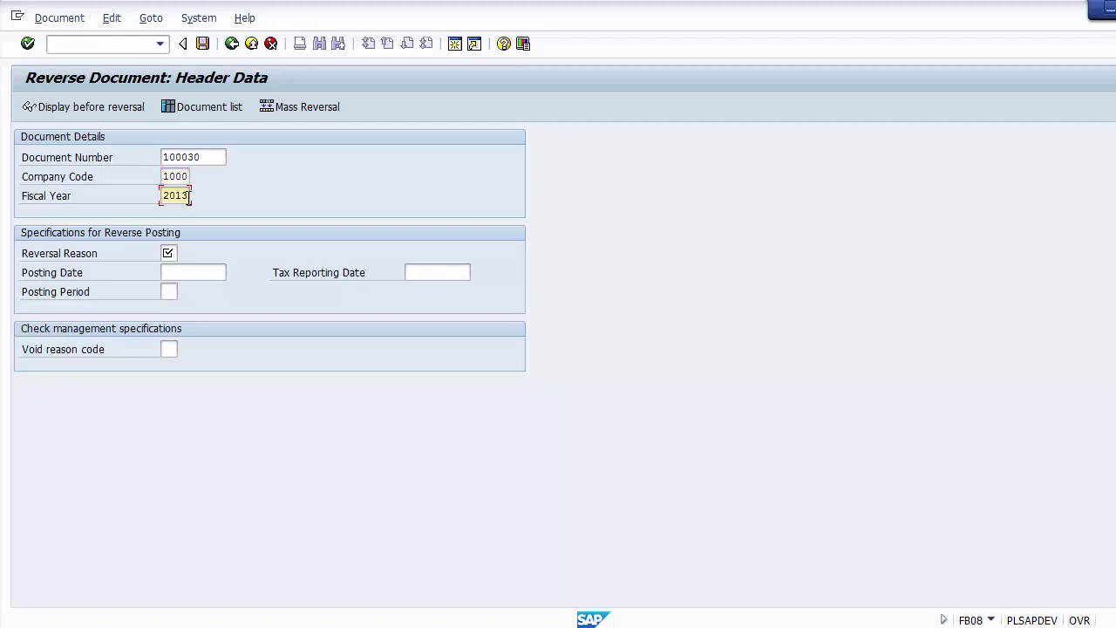
Step: Look up the reversal reasons and choose 02, Reversal in closed period
click(172, 253)
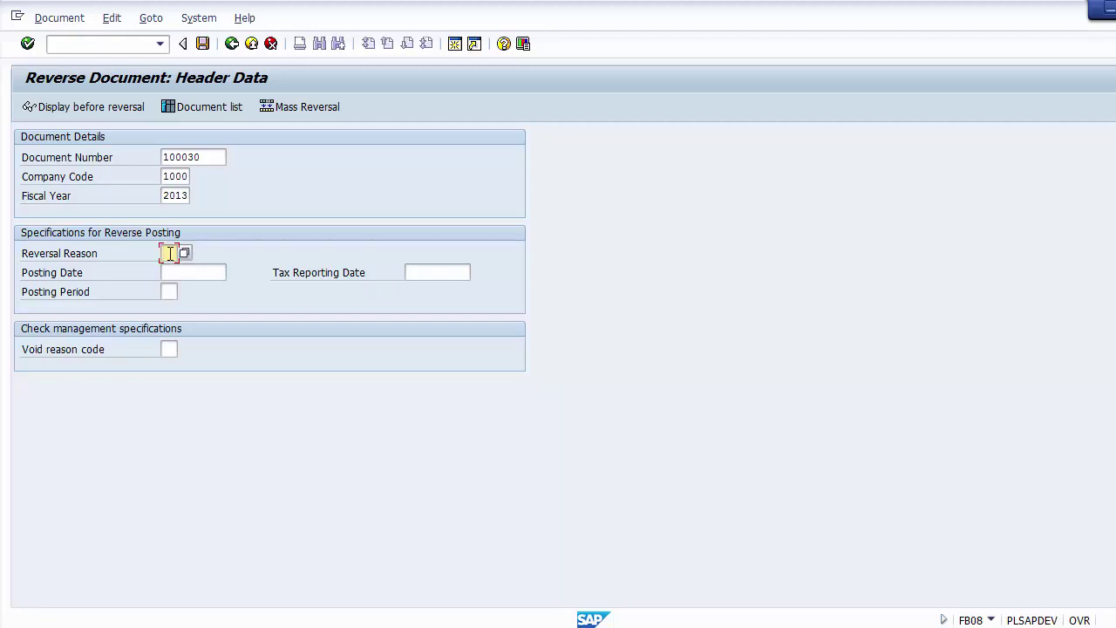
key(F4)
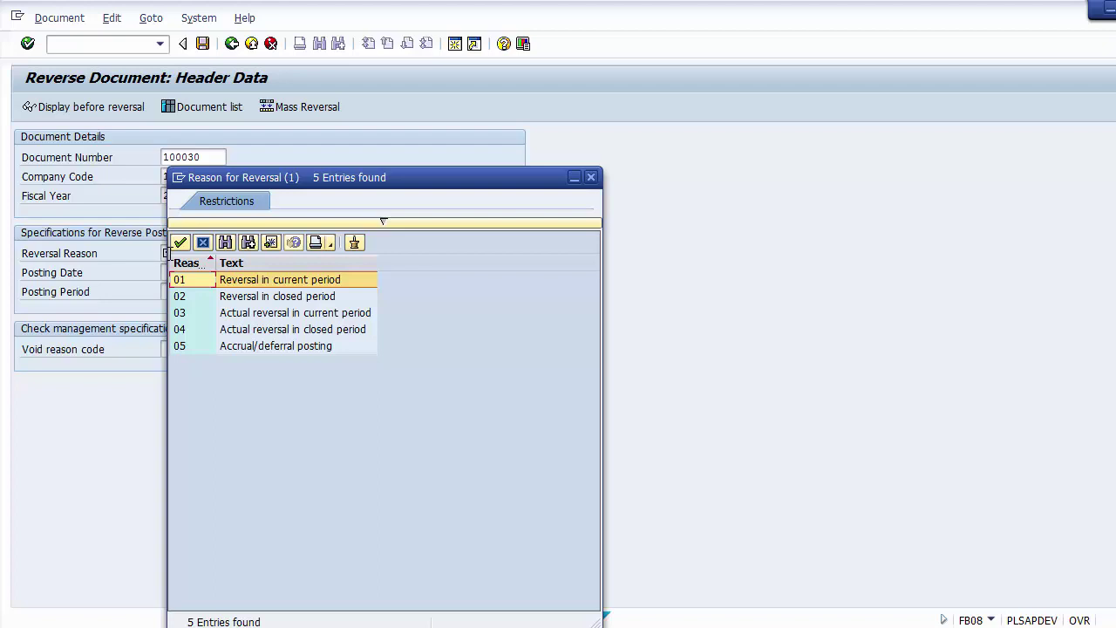
click(255, 297)
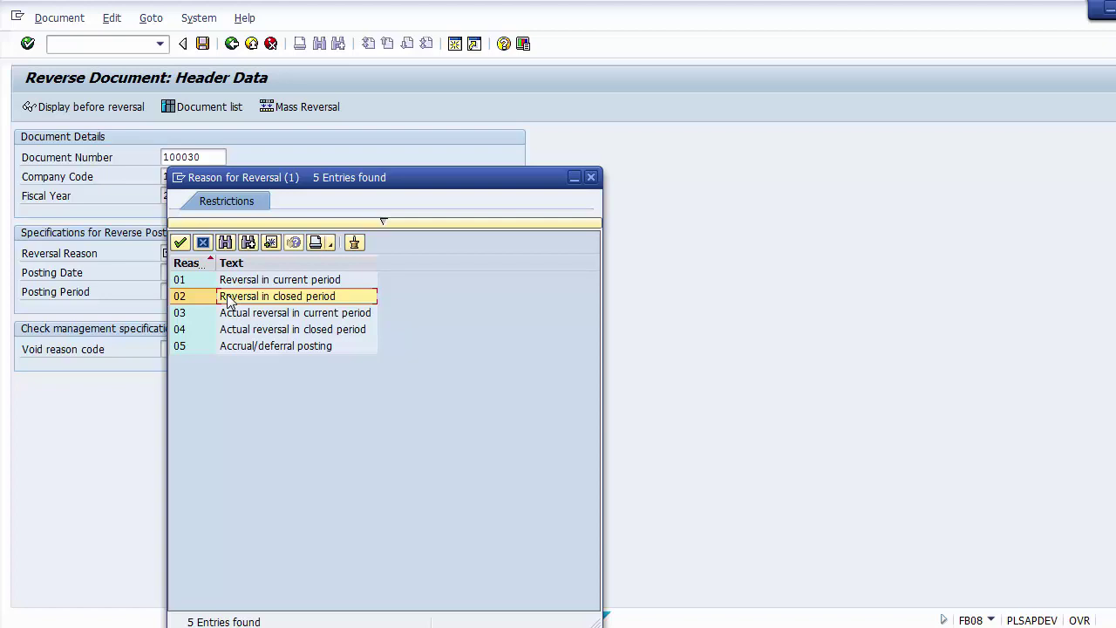
double_click(229, 298)
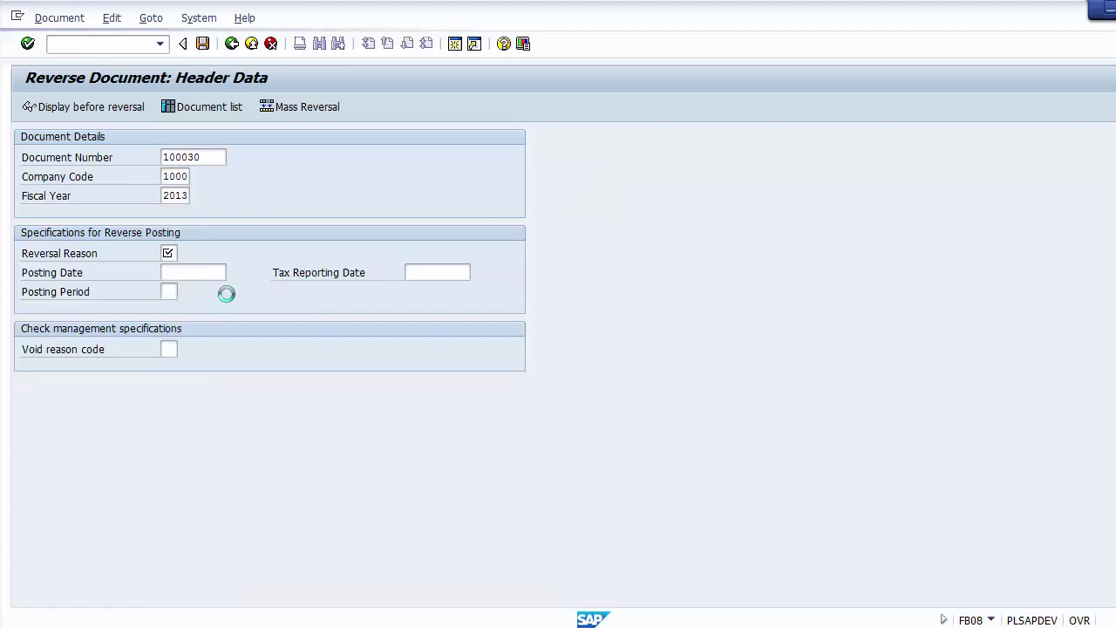
Step: Set the reversal's posting date to 28.02.2014, matching the document date in the G/L line item list
click(171, 273)
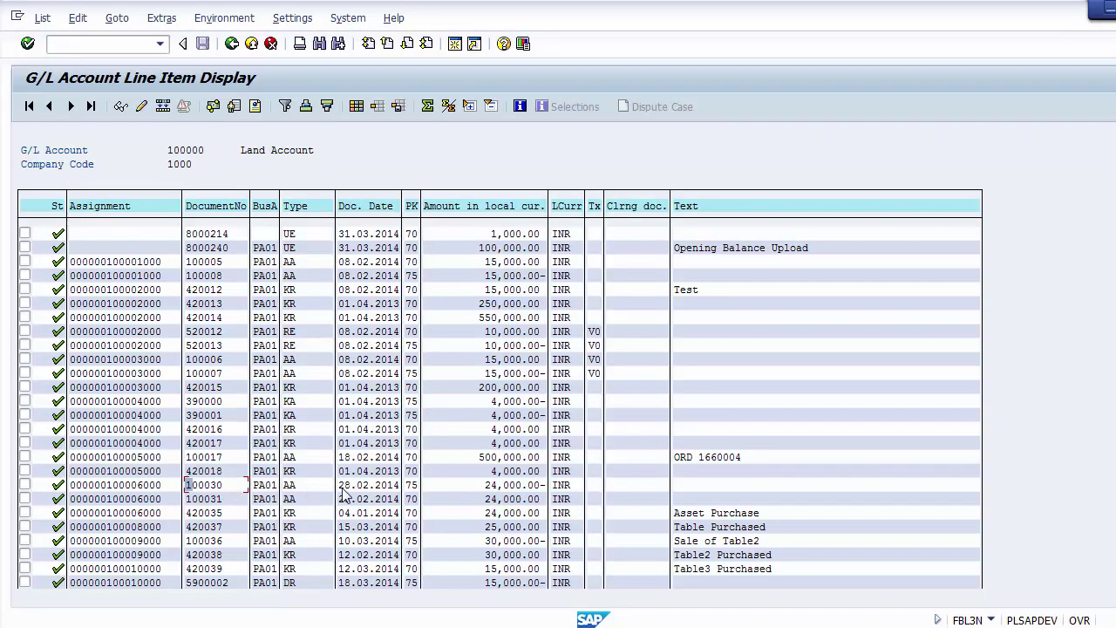
key(alt+Tab)
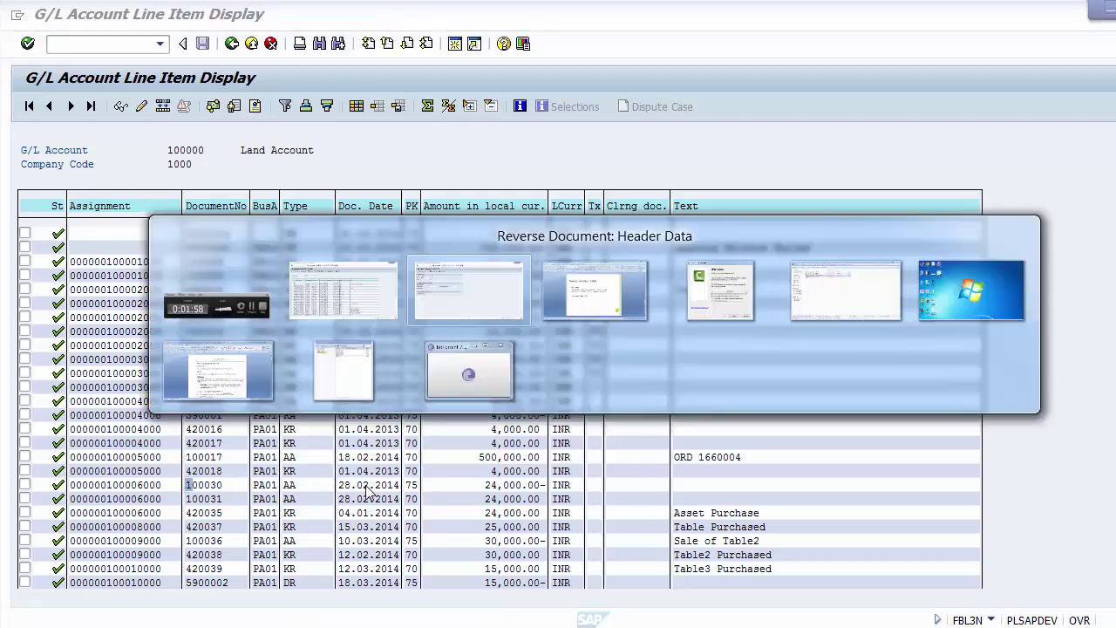
text(2)
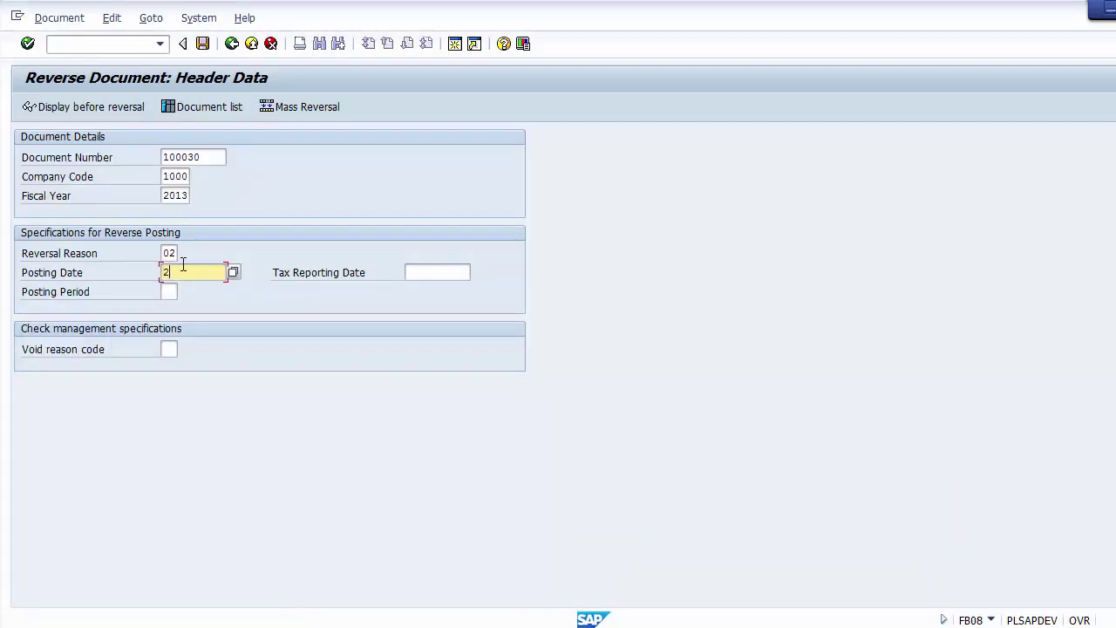
text(8.02.2014)
click(176, 254)
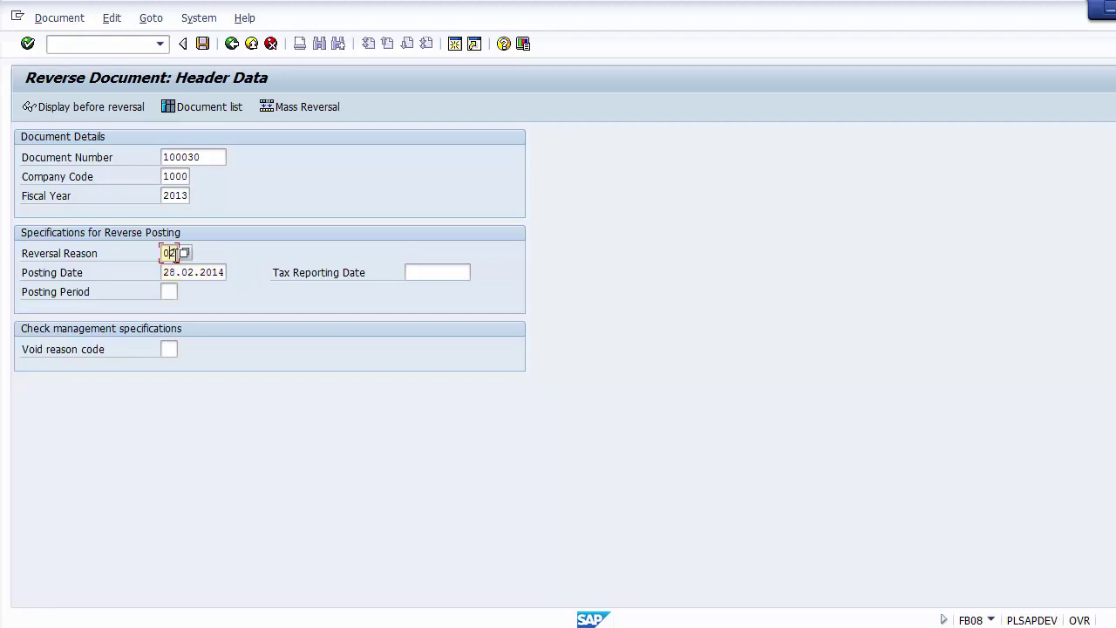
click(193, 271)
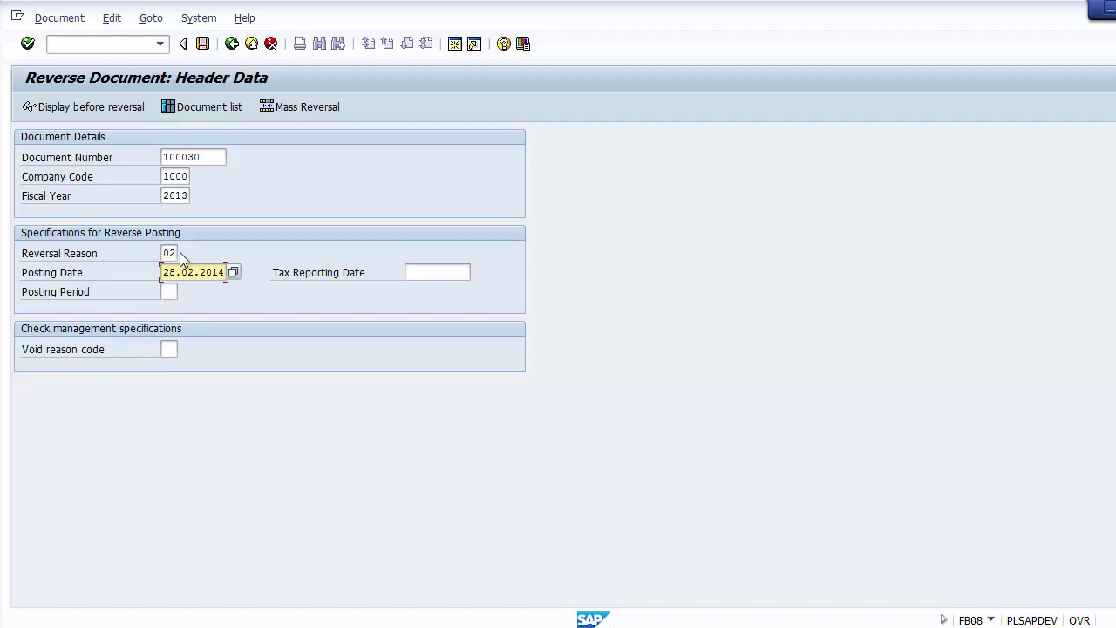
Step: Display document 100030 before reversal, examine its four line items, and return to the reversal header
click(99, 108)
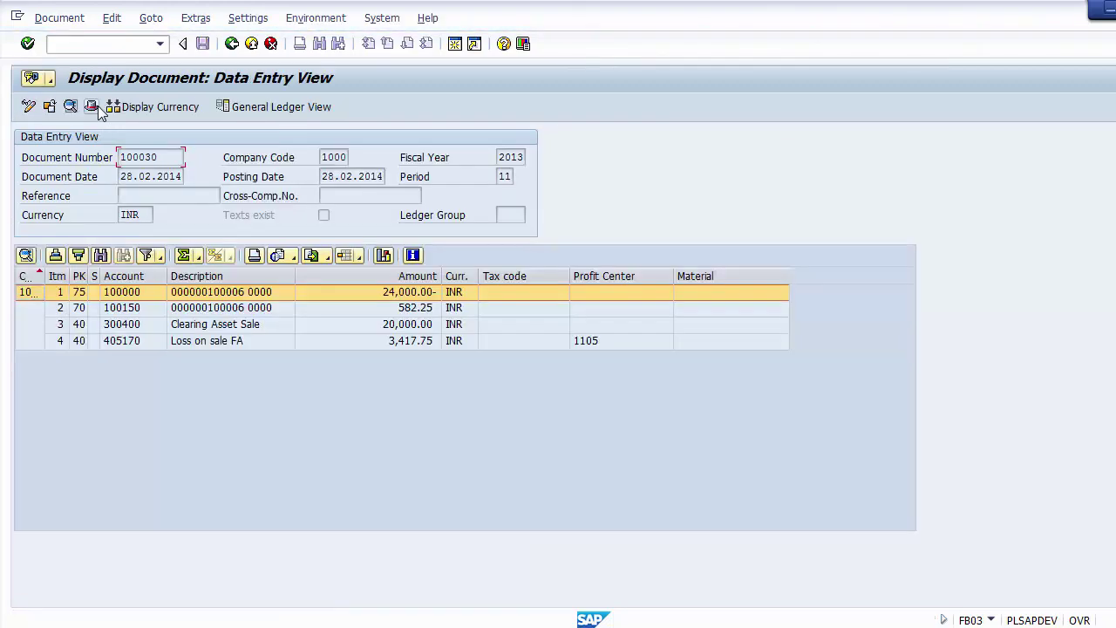
click(220, 307)
click(217, 324)
click(215, 341)
click(216, 324)
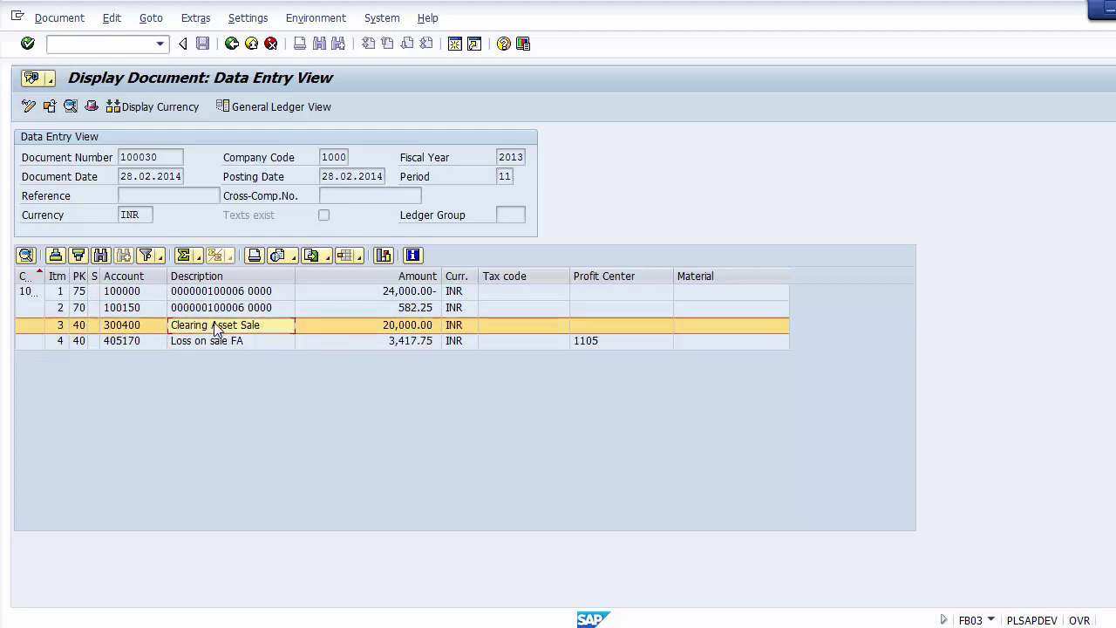
click(218, 307)
click(218, 291)
click(231, 42)
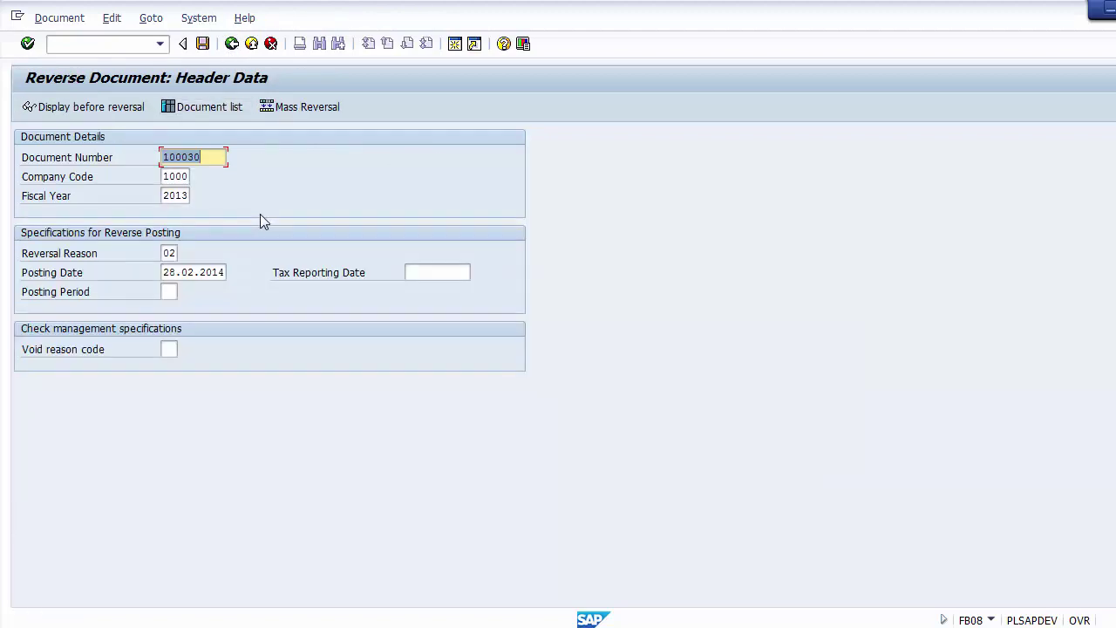
Step: Post the reversal of document 100030 and leave the transaction with /n
click(202, 47)
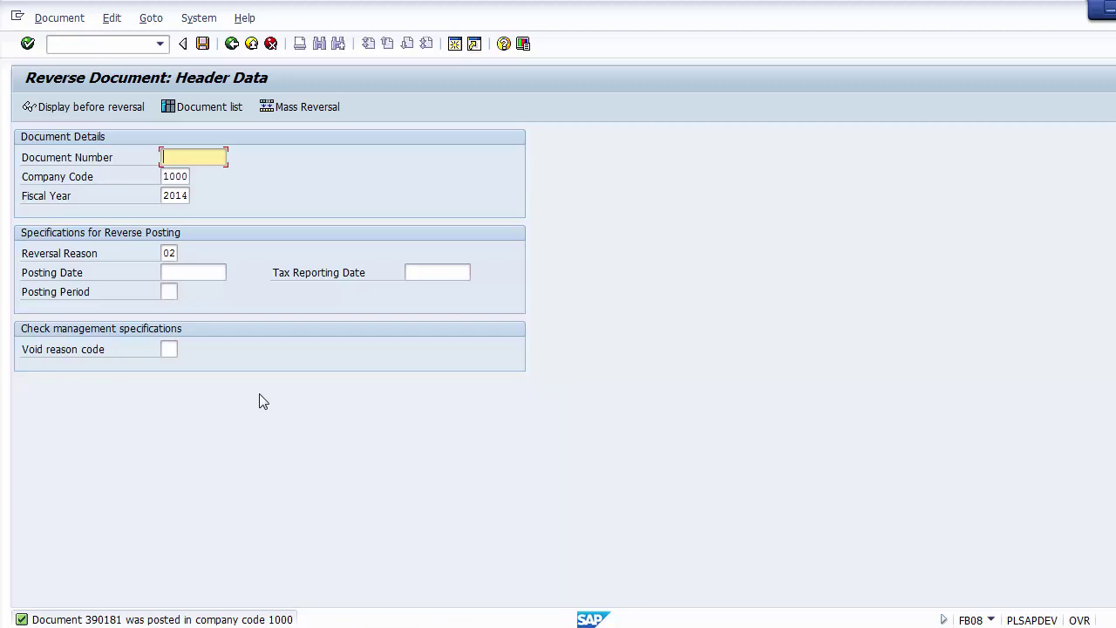
click(116, 45)
text(/n)
key(Return)
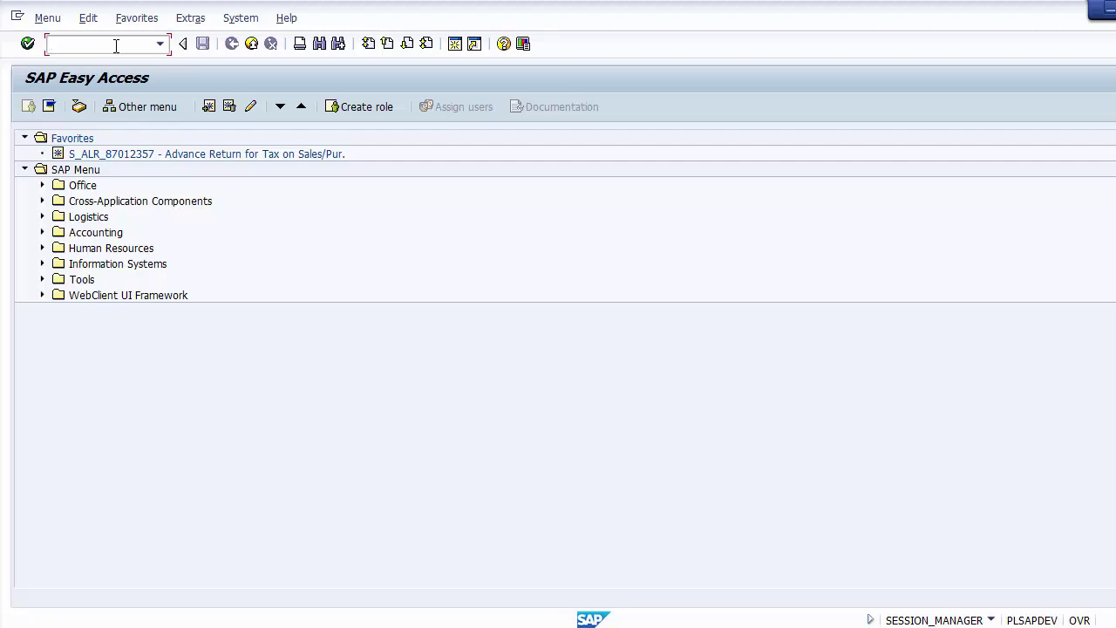
Step: Run FBL3N to list the open line items of G/L account 300000 in company code 1200
text(fbl3n)
key(Return)
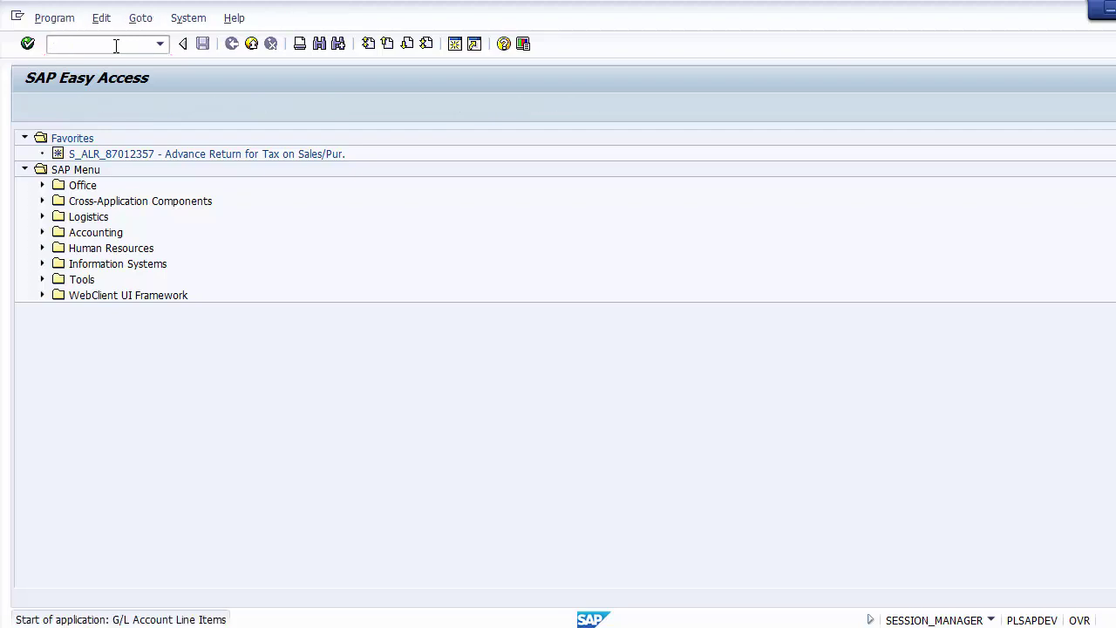
key(Tab)
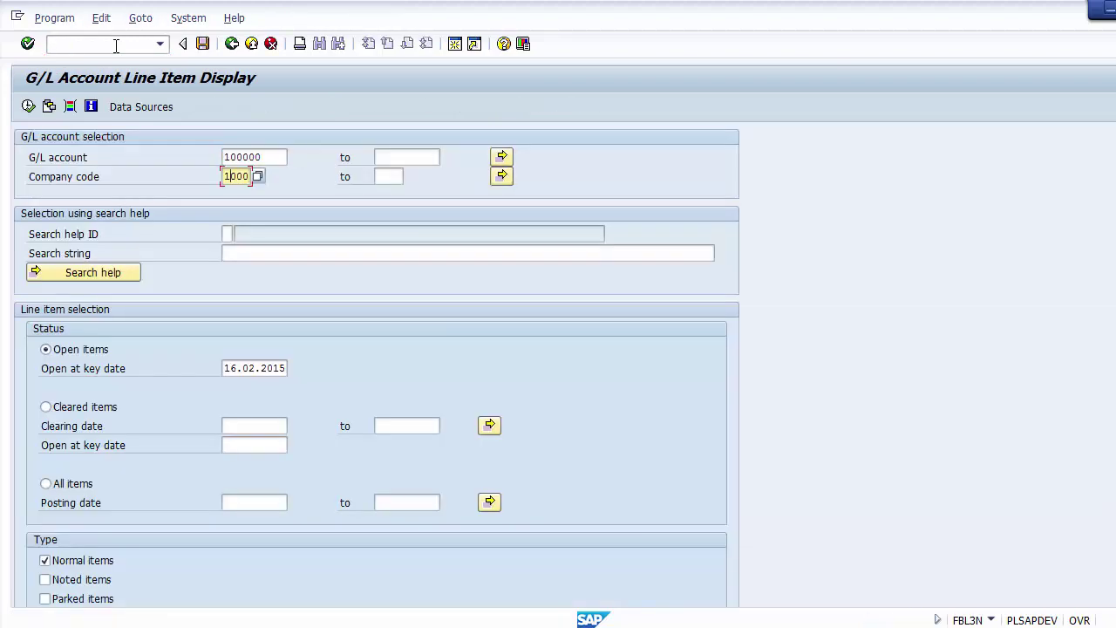
text(12)
key(Up)
text(3)
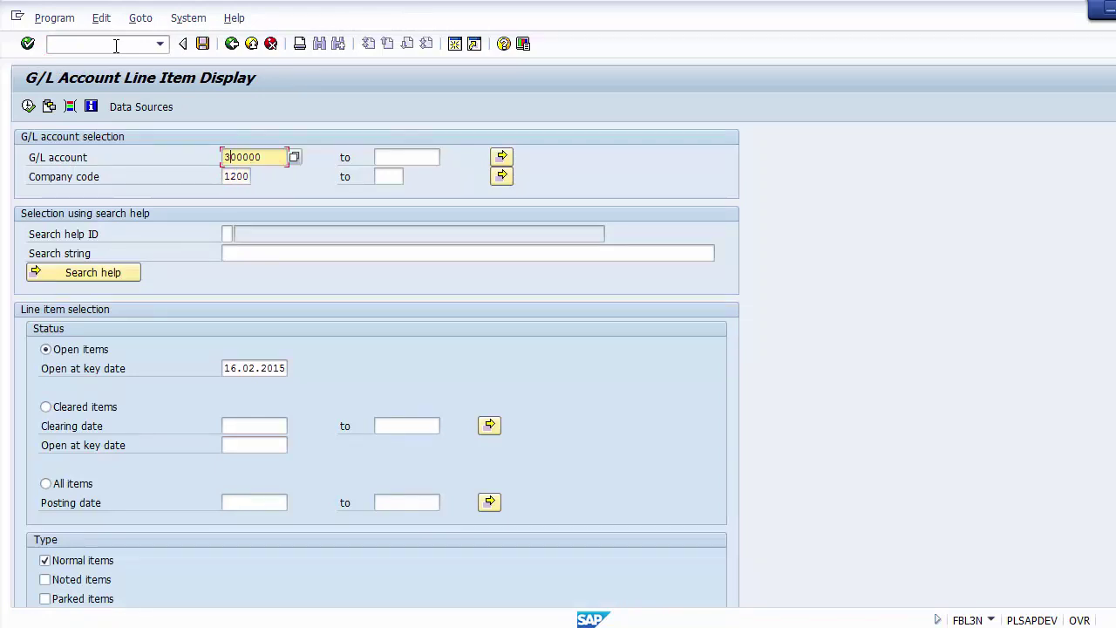
click(28, 106)
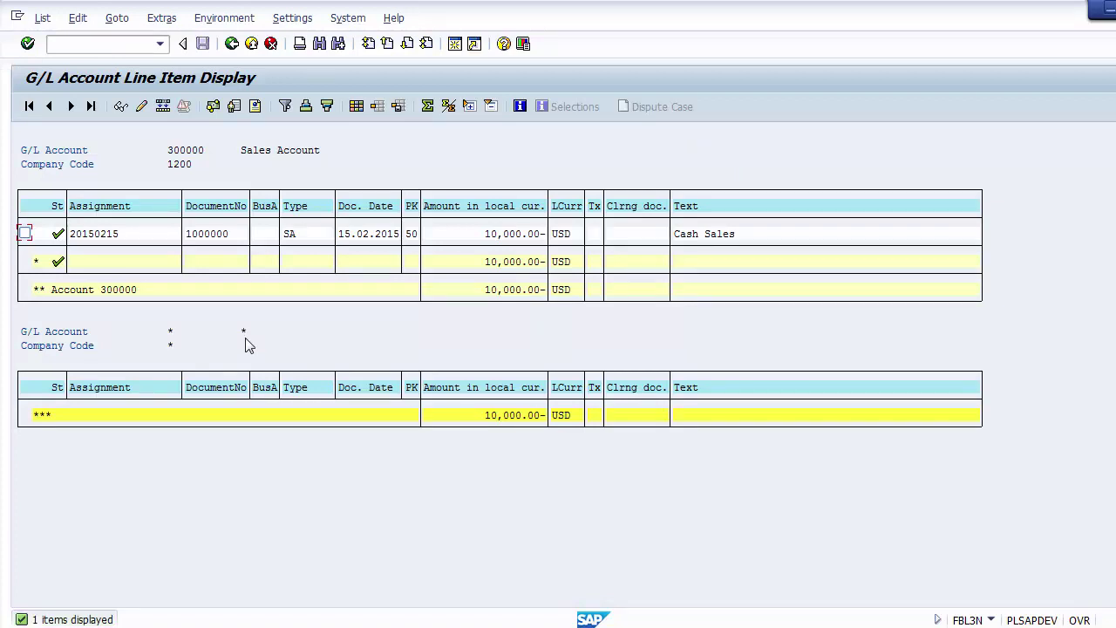
Step: Copy document number 1000000 of the Cash Sales item and enter it as the document to reverse in FB08
key(ctrl+y)
drag(186, 229, 234, 233)
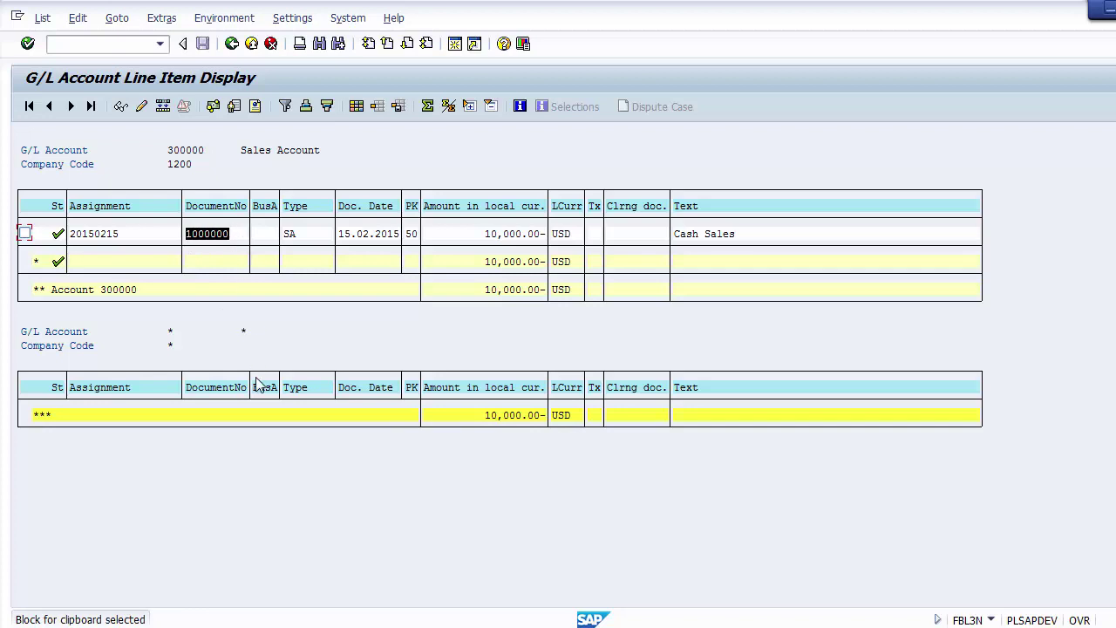
key(ctrl+c)
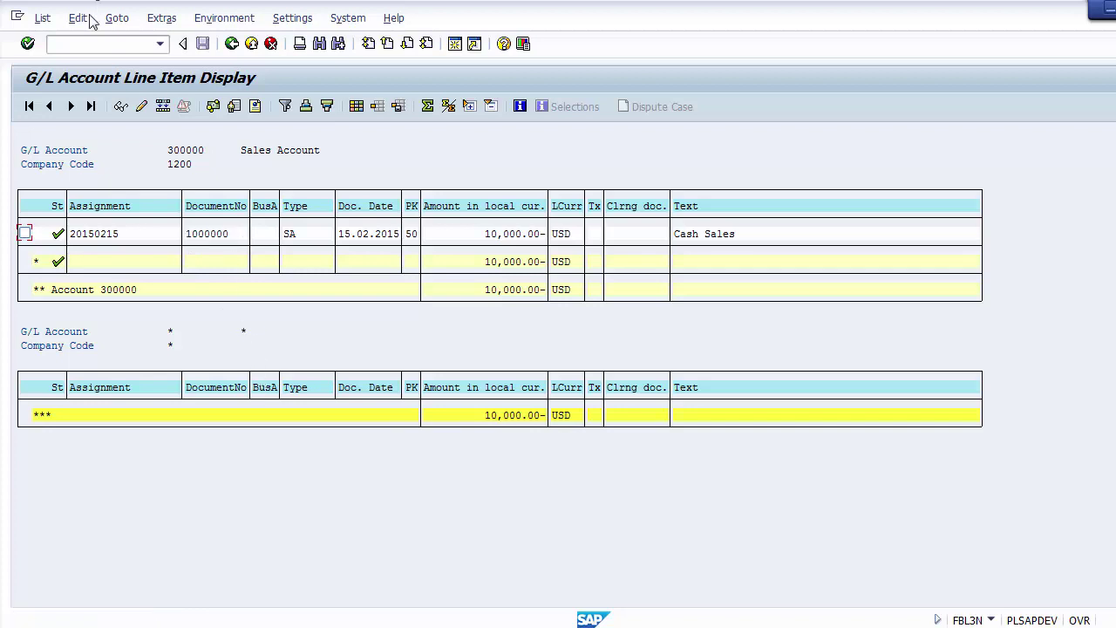
click(91, 45)
text(/nfb08)
key(Return)
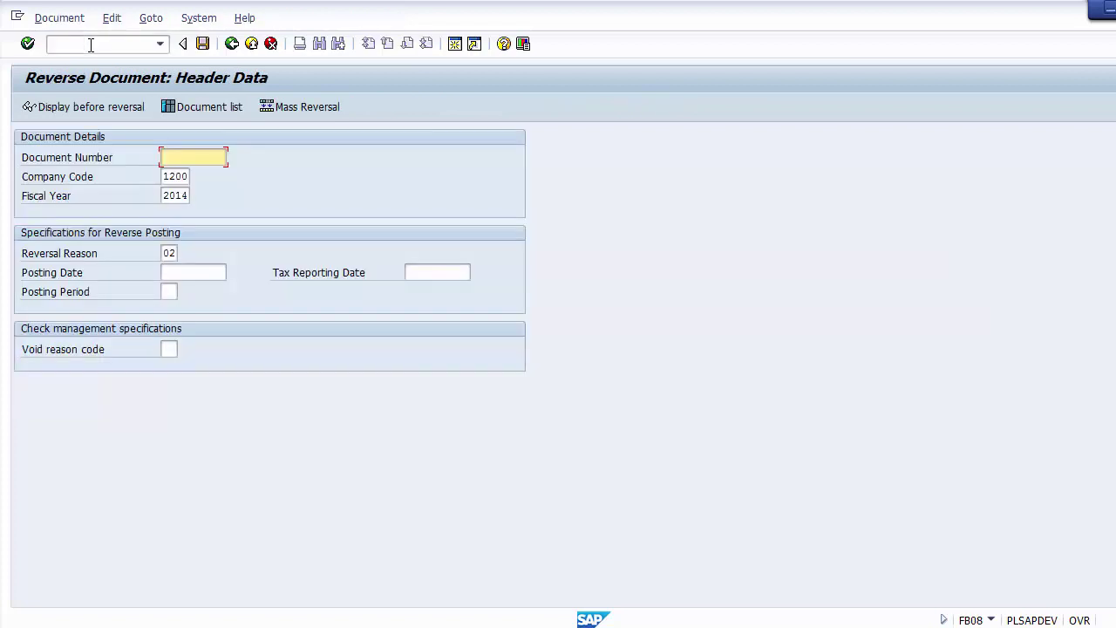
text(1000000)
Step: Check the company code, fiscal year and reversal reason, and examine the line items of document 1000000 before reversal
click(182, 175)
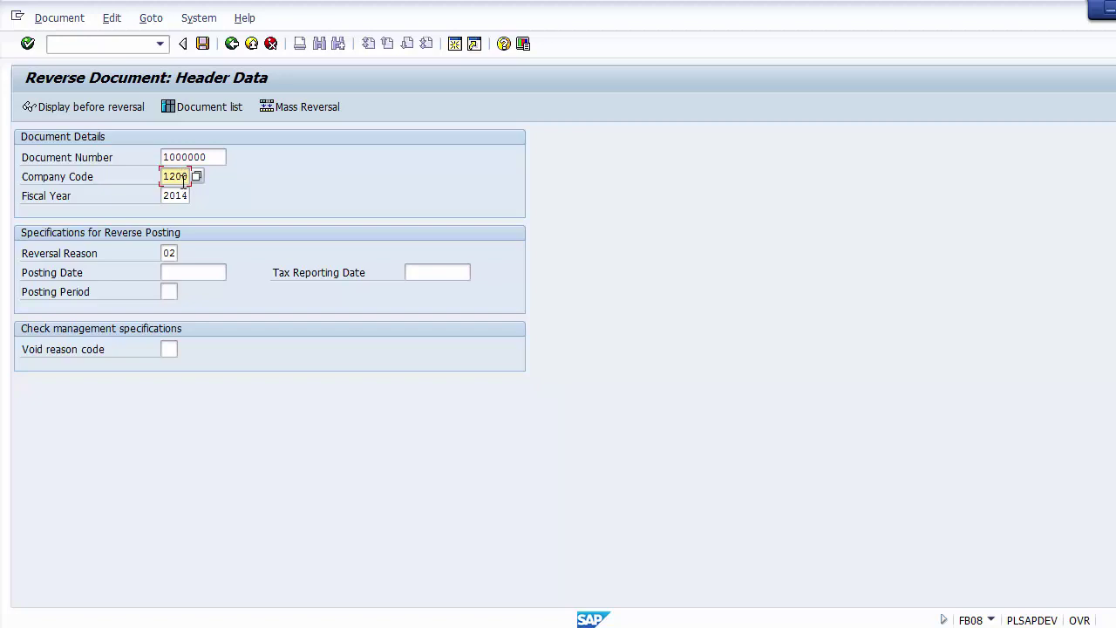
click(182, 195)
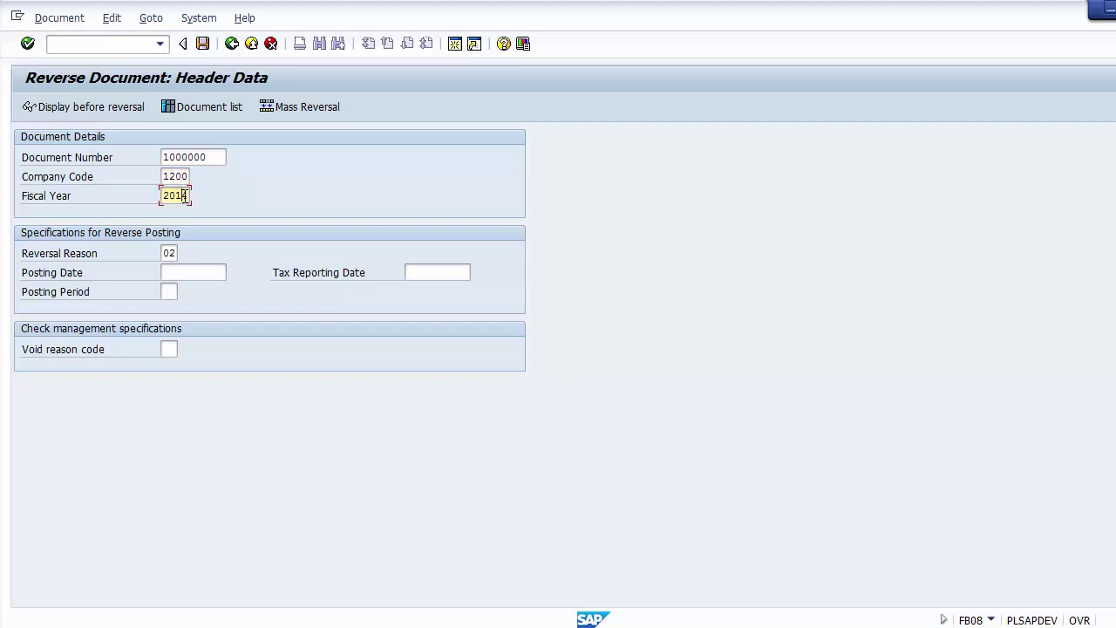
click(178, 252)
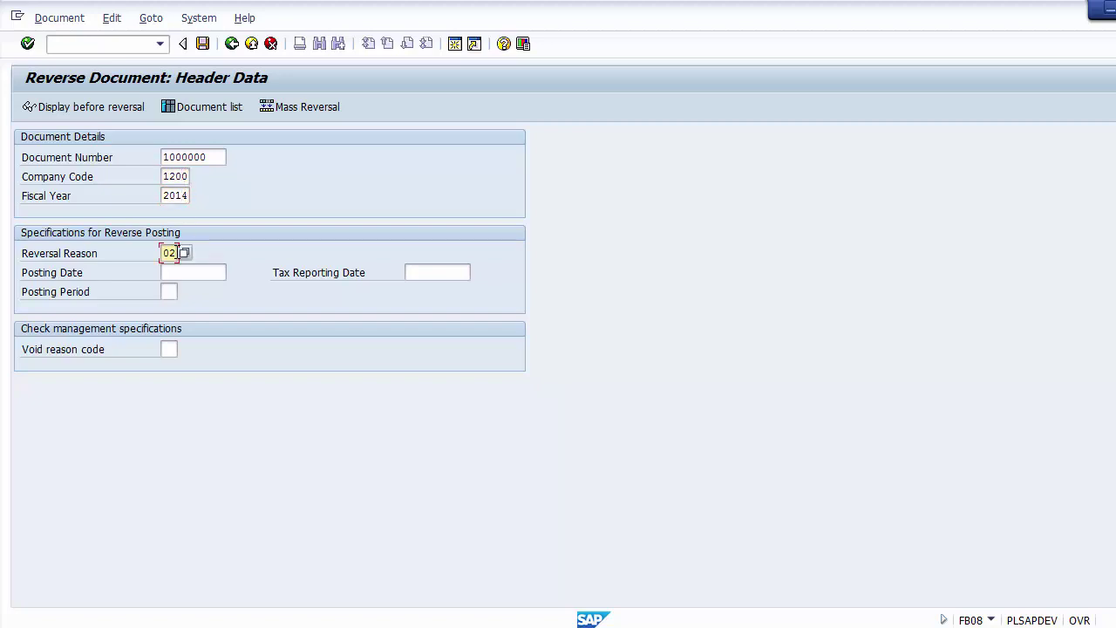
click(84, 108)
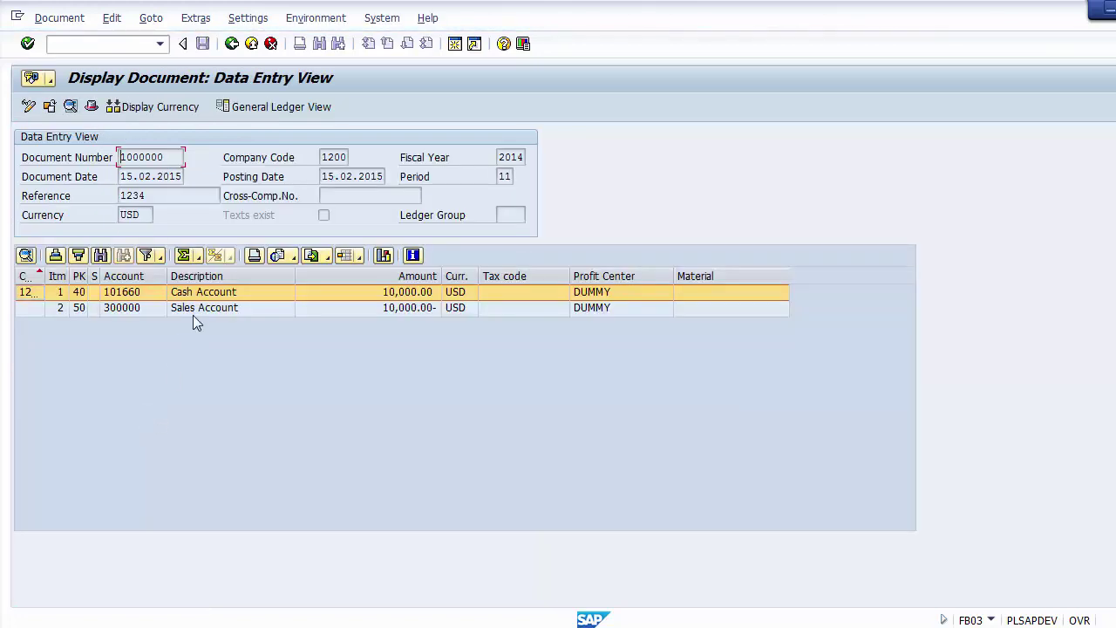
click(199, 309)
click(202, 298)
click(202, 307)
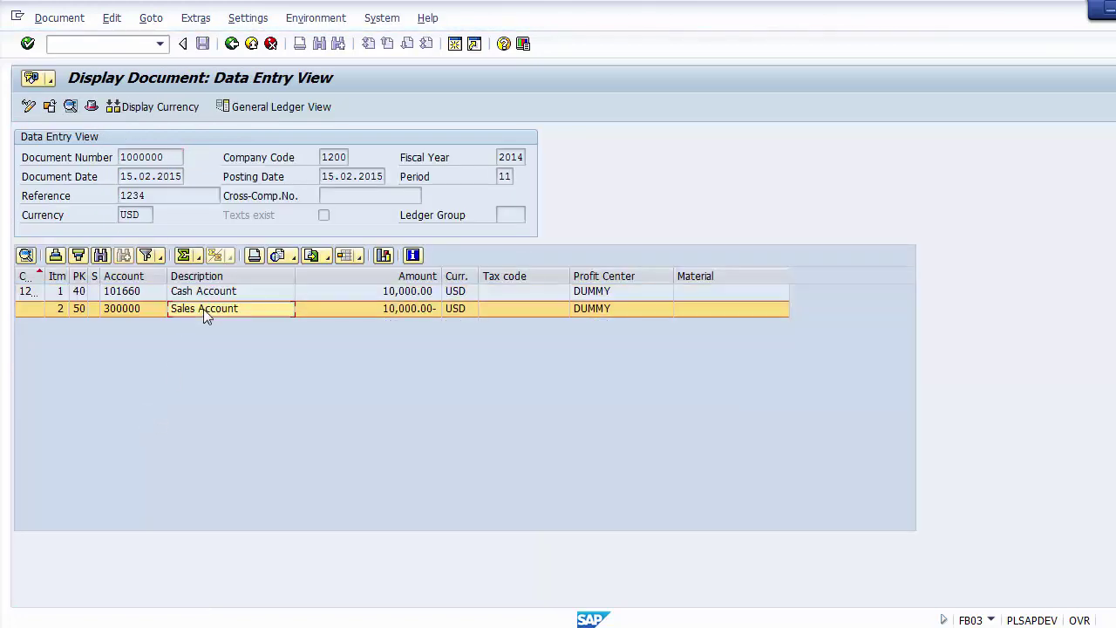
click(232, 44)
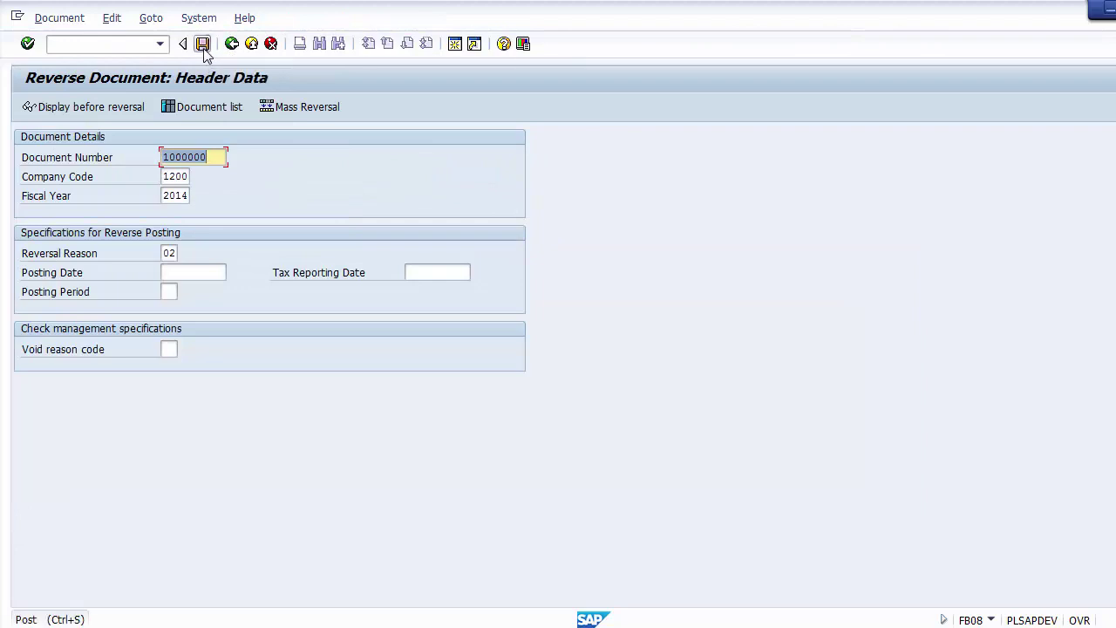
Step: Post the reversal of document 1000000 and display the posted reversal document to examine its cash and sales entries
click(203, 45)
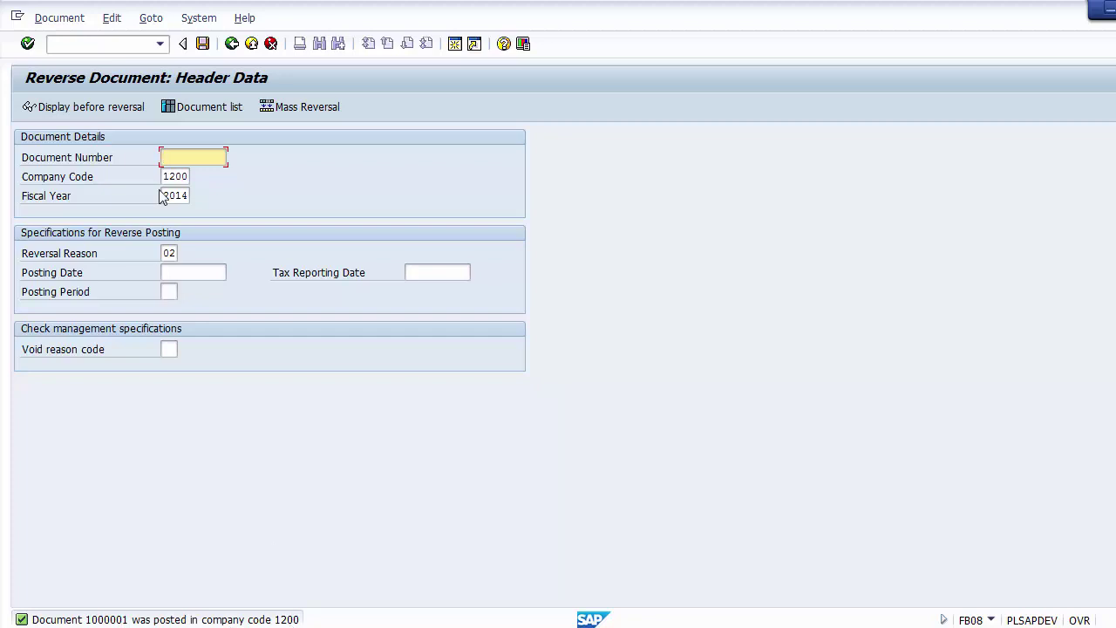
click(57, 19)
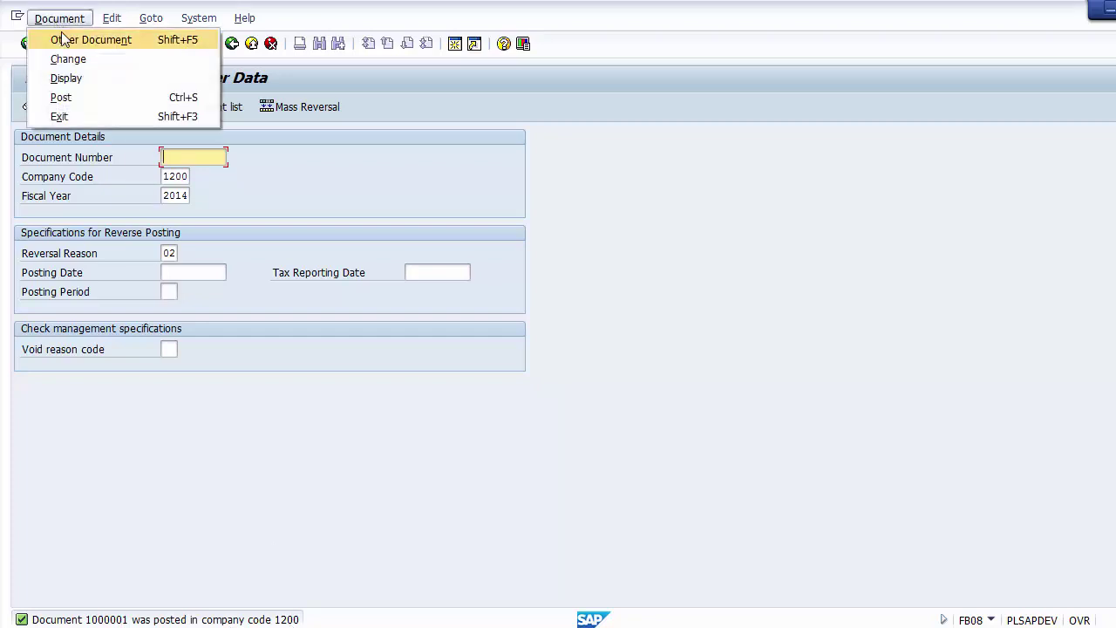
click(64, 83)
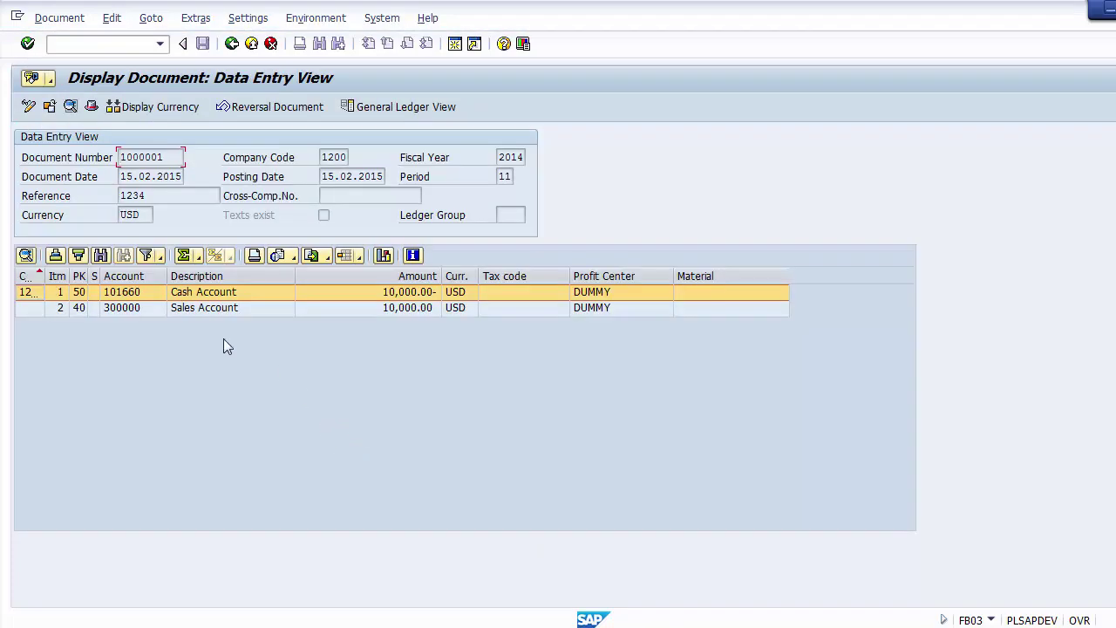
click(202, 310)
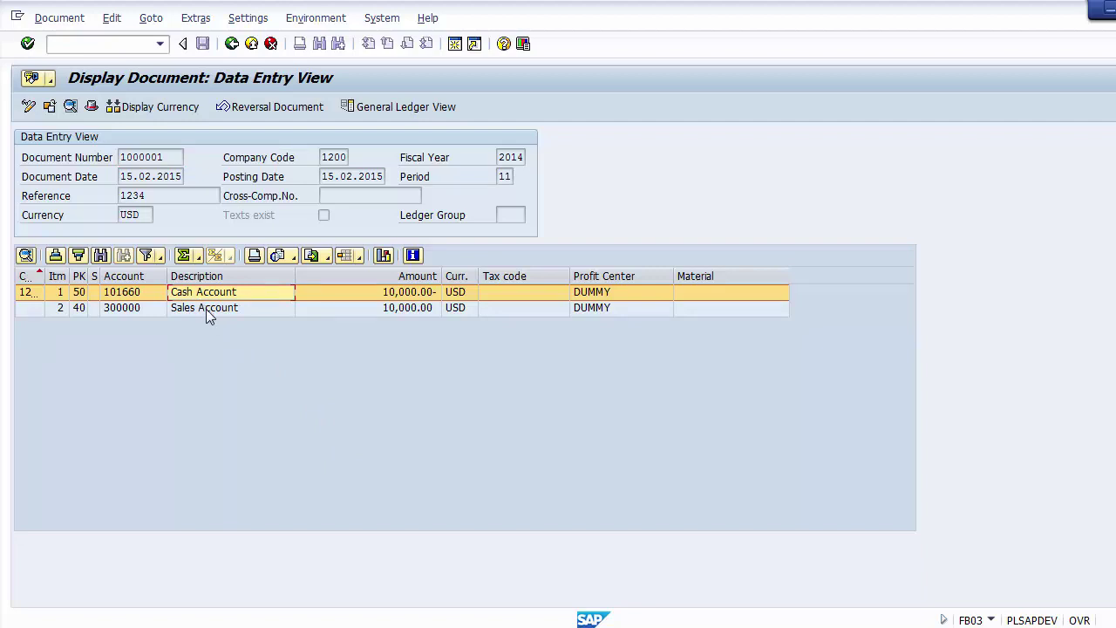
click(408, 296)
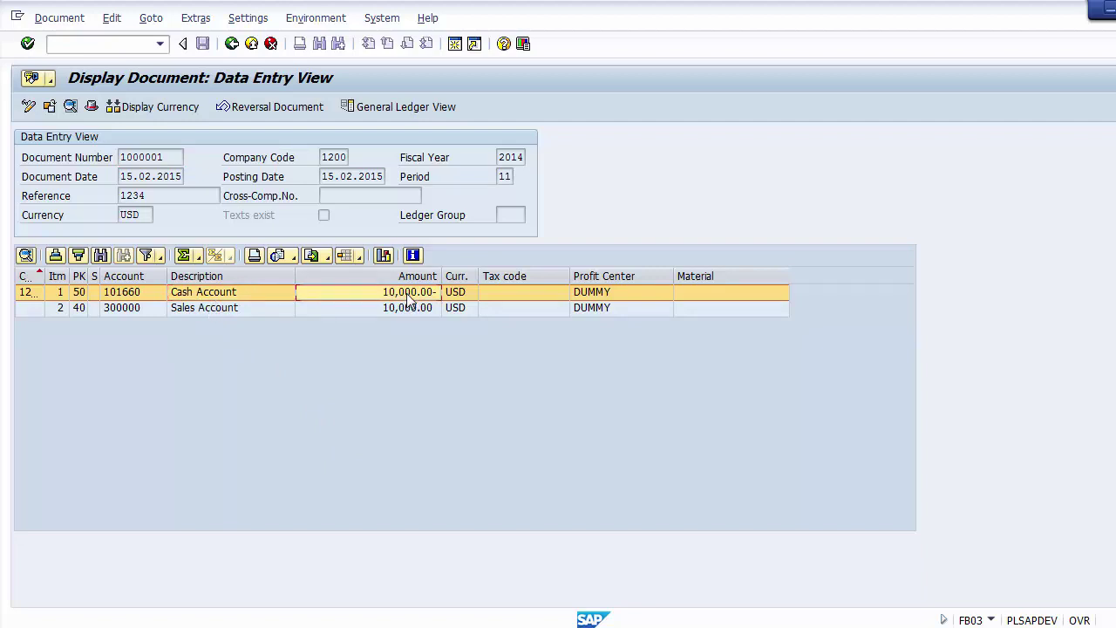
click(203, 312)
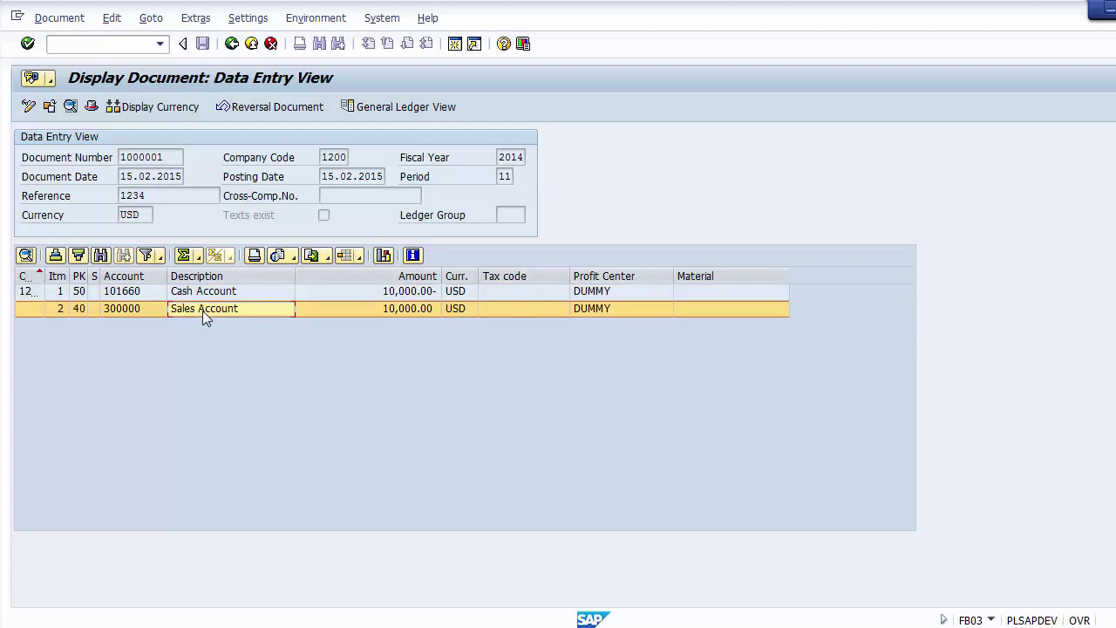
click(270, 106)
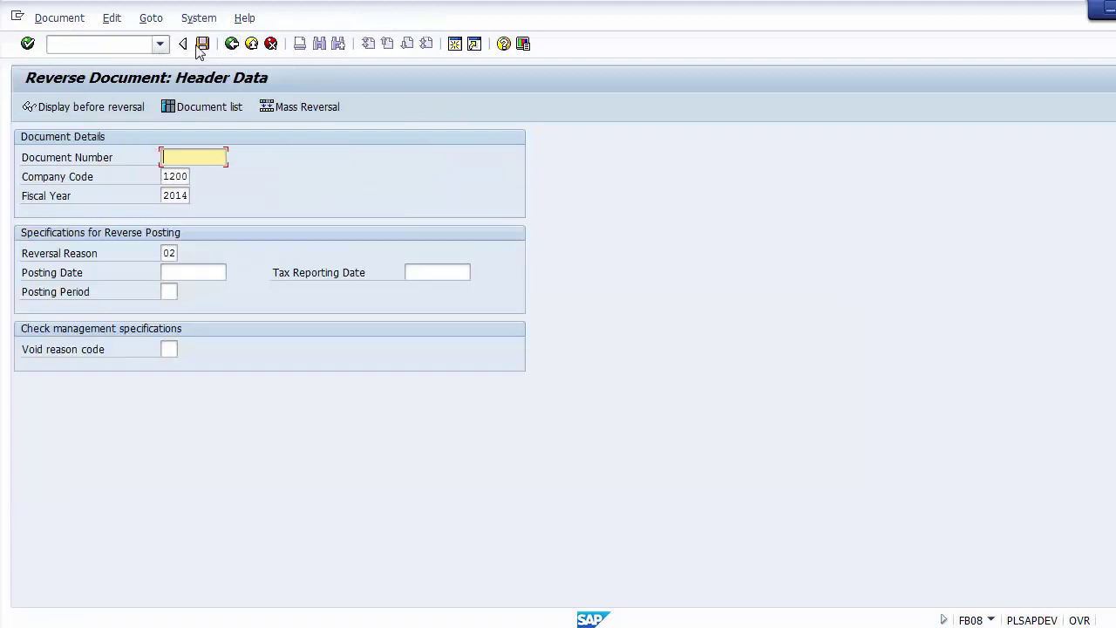
Step: Exit the document reversal without keeping its data and open the G/L line item display with FBL3N
click(251, 43)
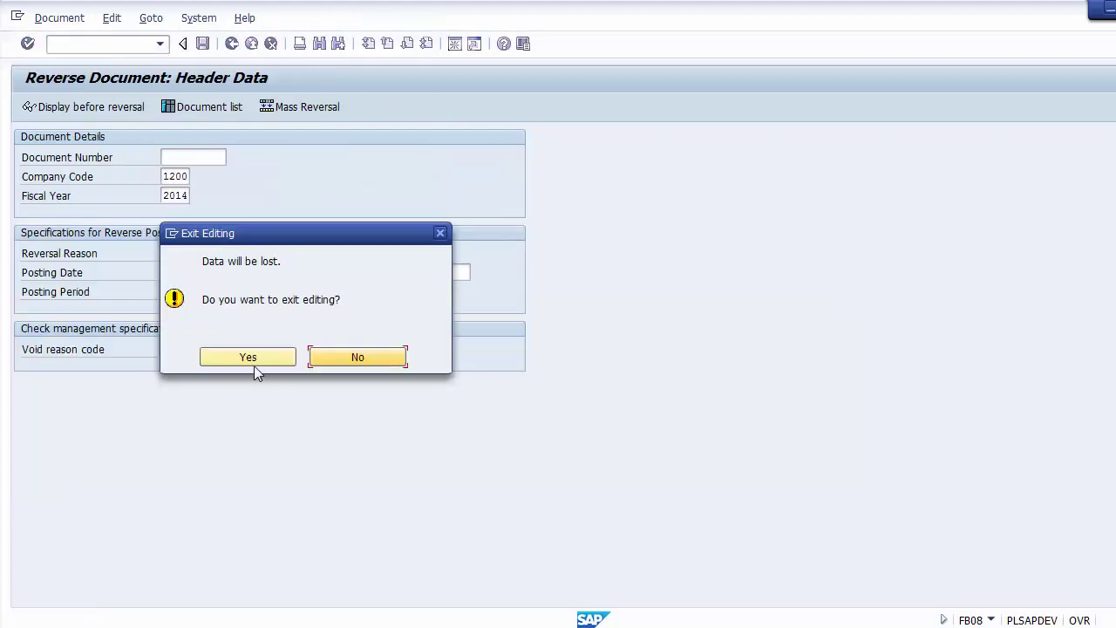
click(248, 361)
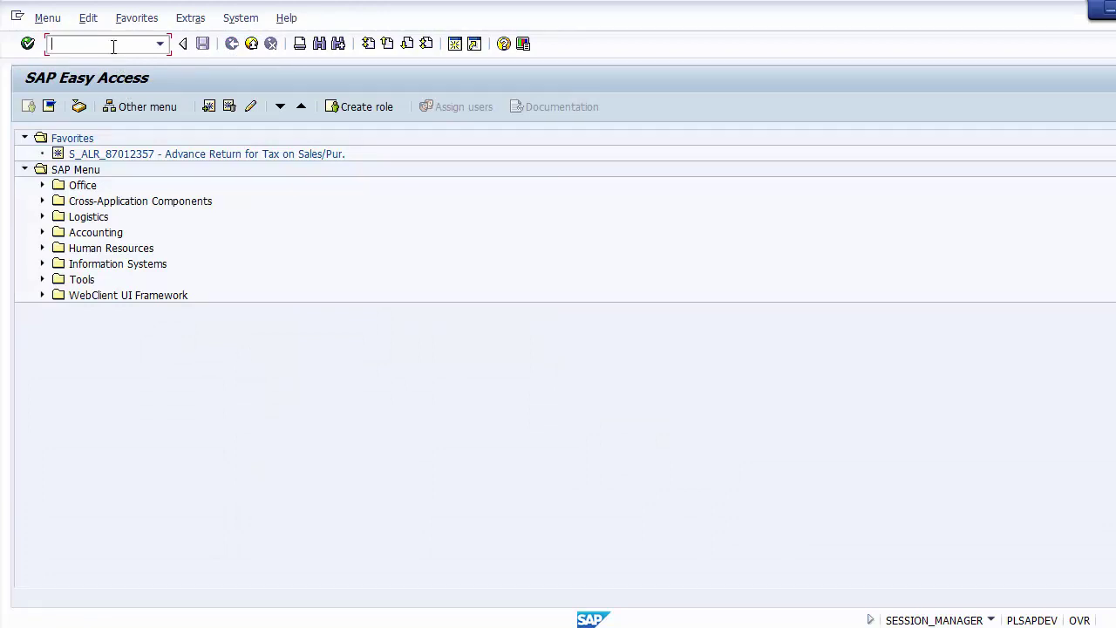
mouse_move(454, 625)
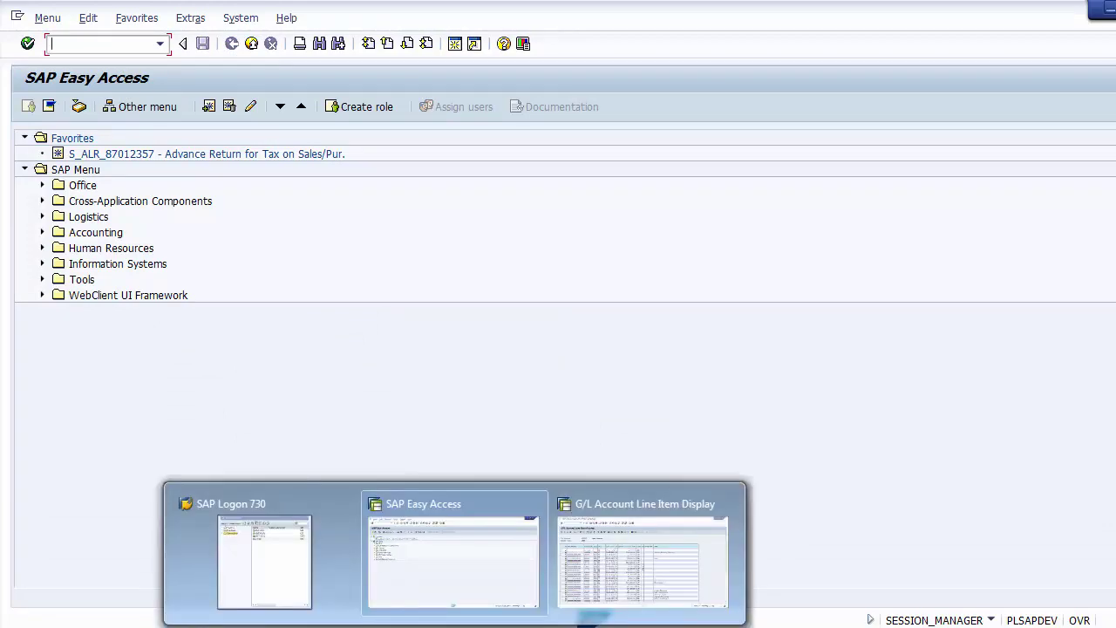
click(434, 556)
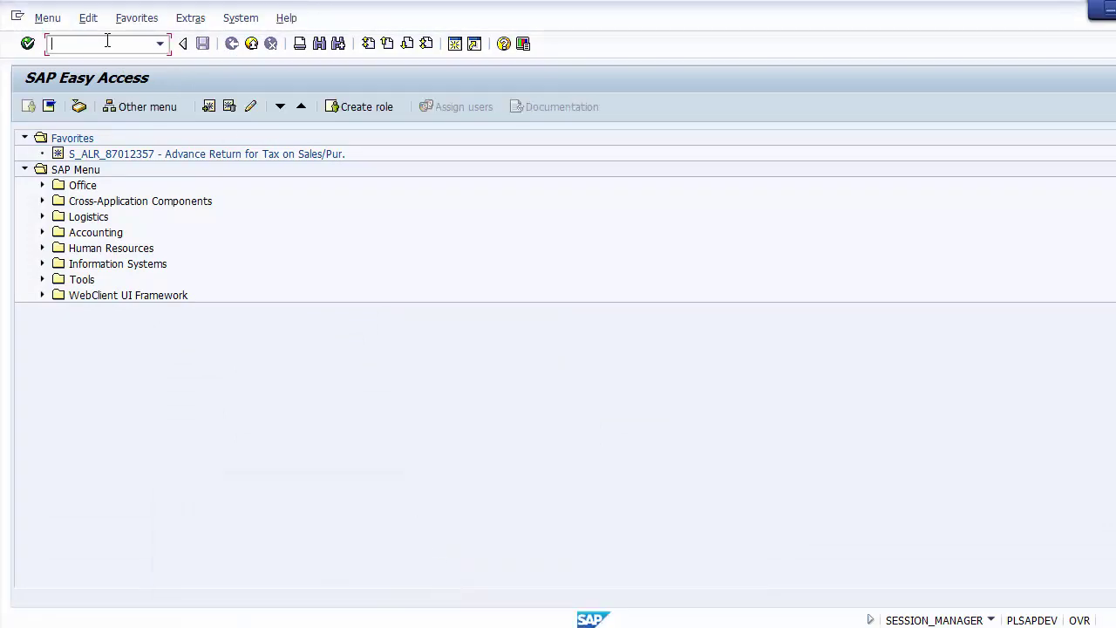
text(fbl3n)
key(Return)
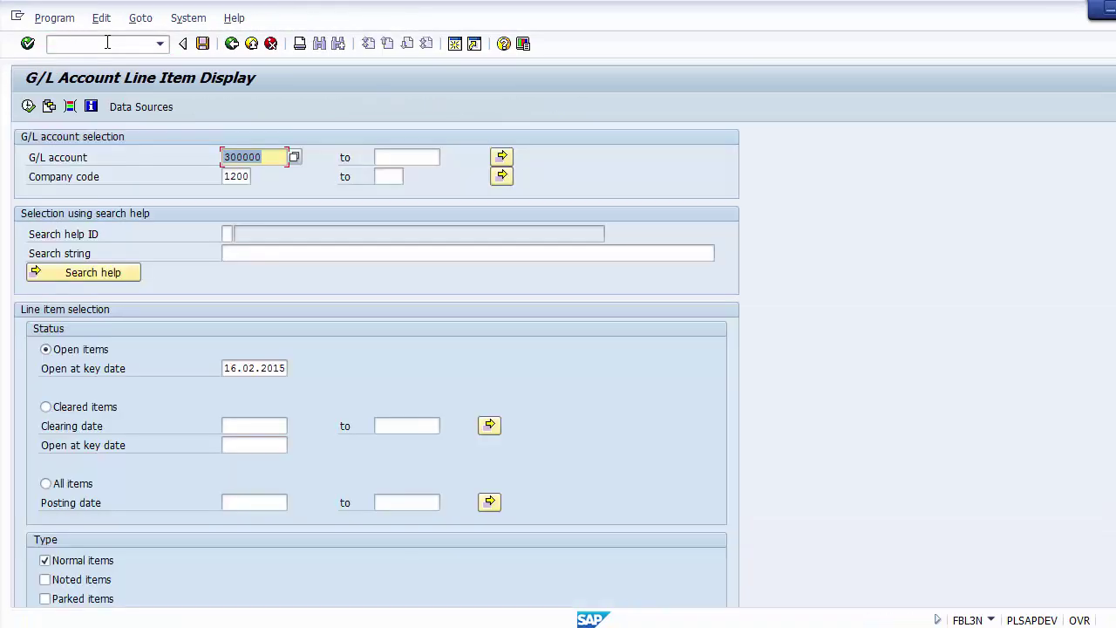
Step: Display the open line items of G/L account 300000 in company code 1200, compare the amounts of both Cash Sales items, and return to the selection
click(28, 107)
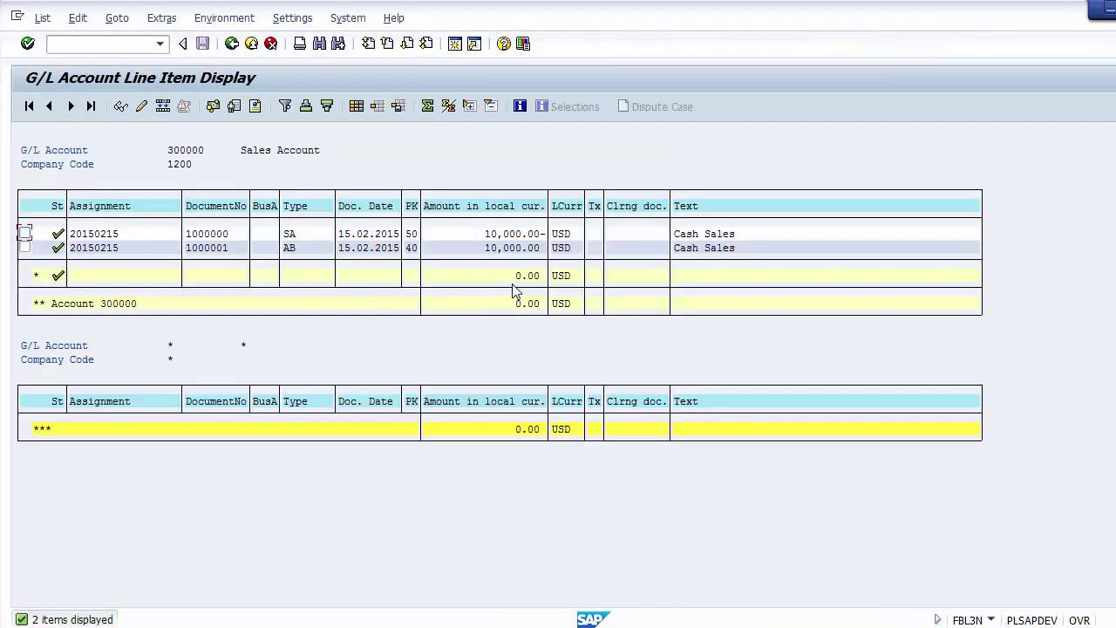
click(517, 278)
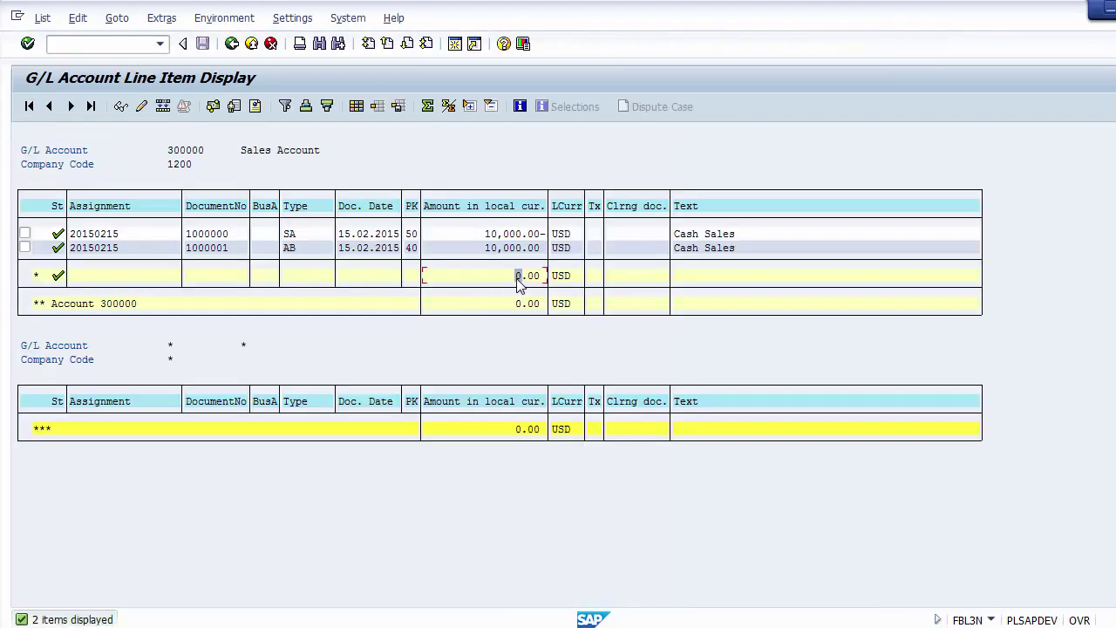
click(491, 236)
click(493, 249)
click(231, 43)
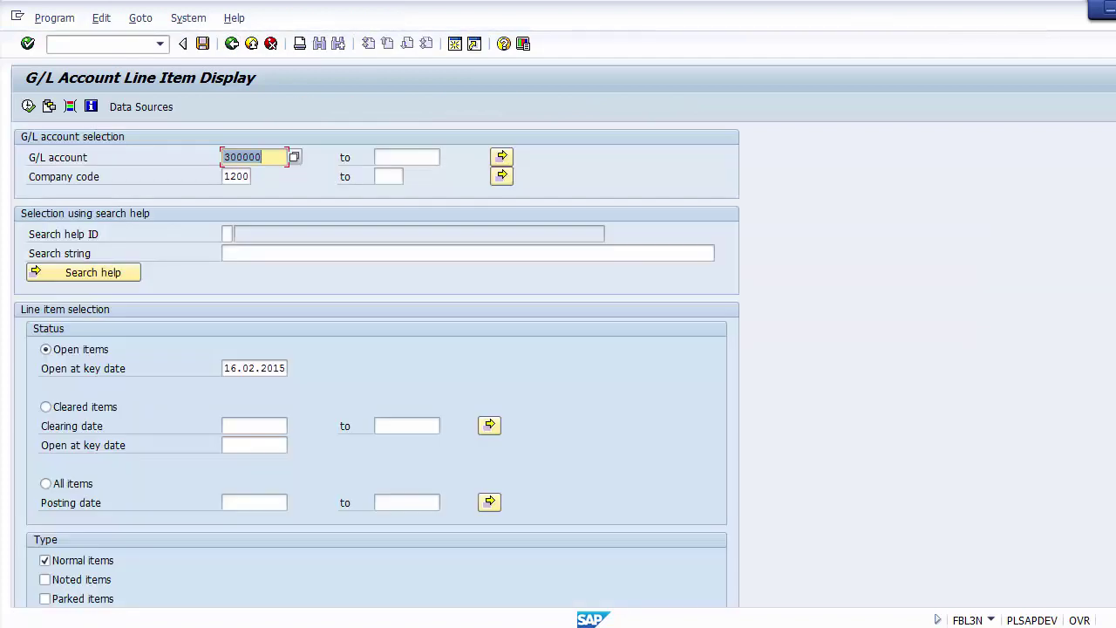
Step: Switch to the PowerPoint presentation and show the Reports slide with the Information System menu path
key(alt+Tab)
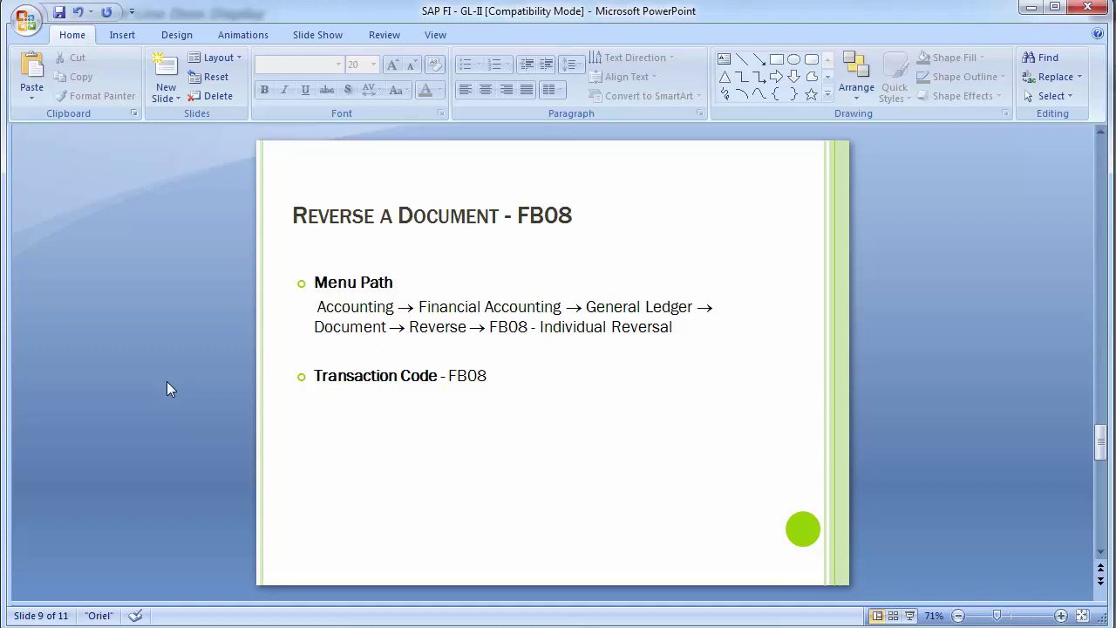
scroll(167, 381, down, 1)
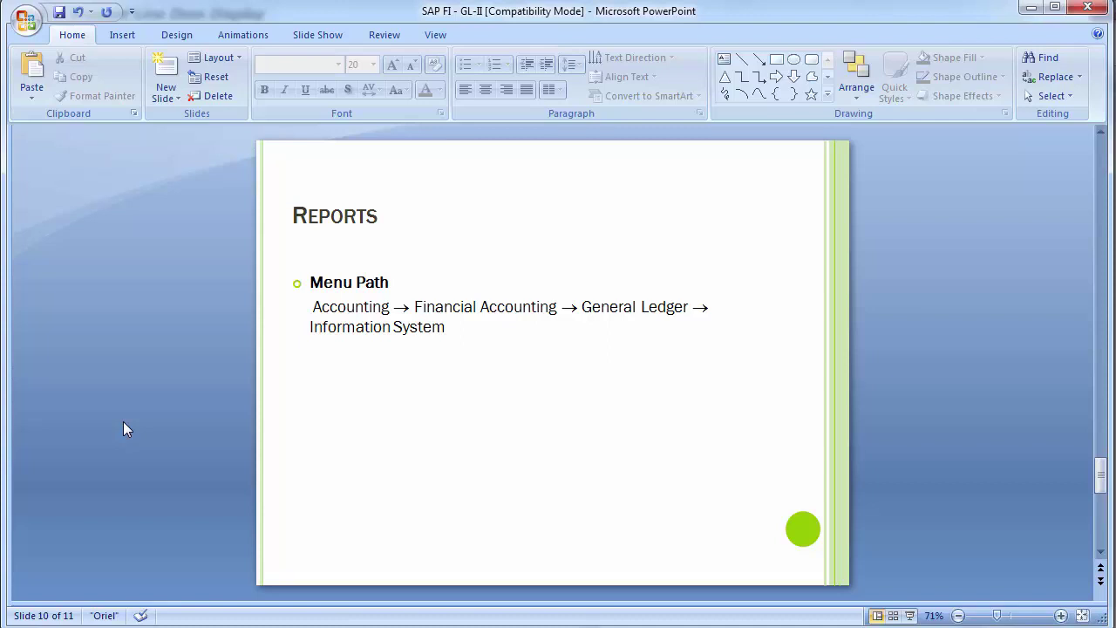
Step: Switch back to the SAP G/L line item display session and return it to the SAP Easy Access menu
mouse_move(454, 623)
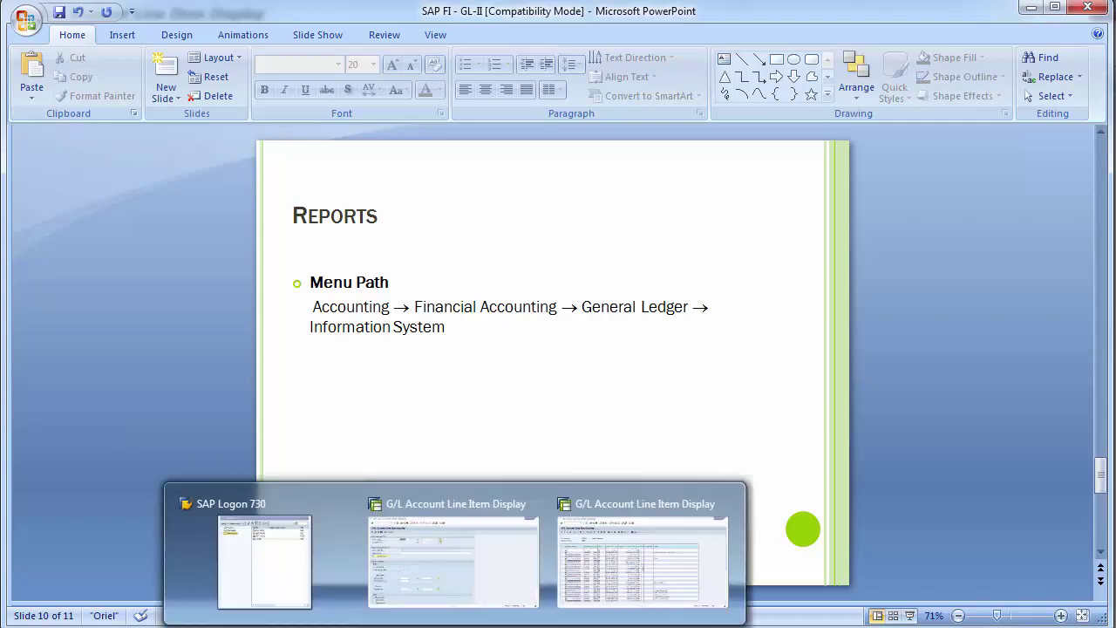
click(446, 567)
click(110, 47)
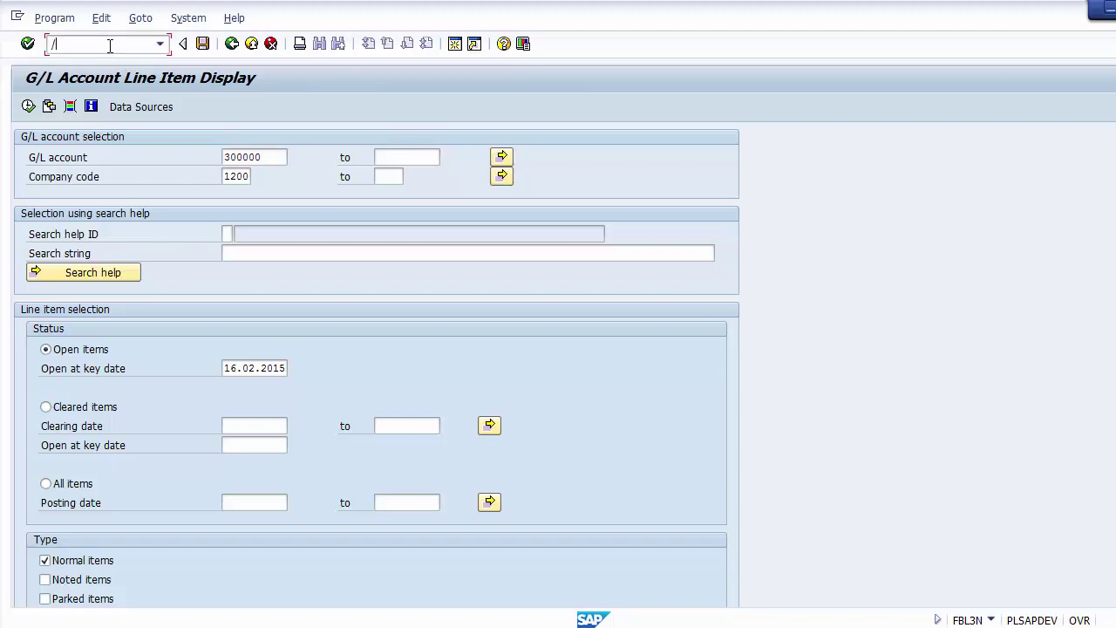
key(F3)
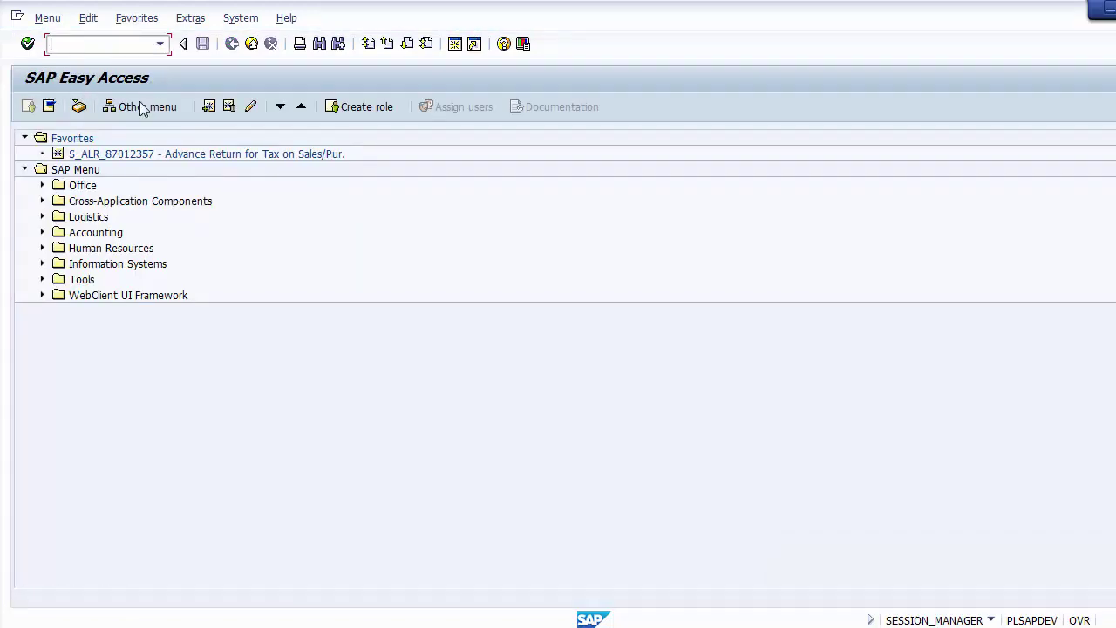
Step: Expand Information Systems, Accounting and Financial Accounting in the SAP menu tree
click(86, 172)
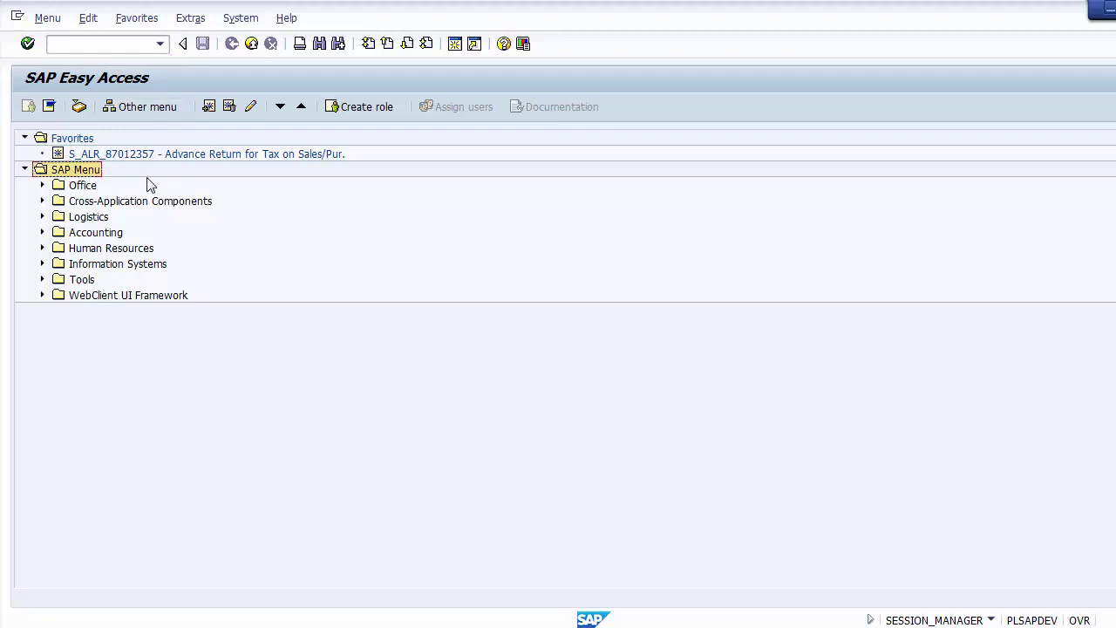
click(87, 268)
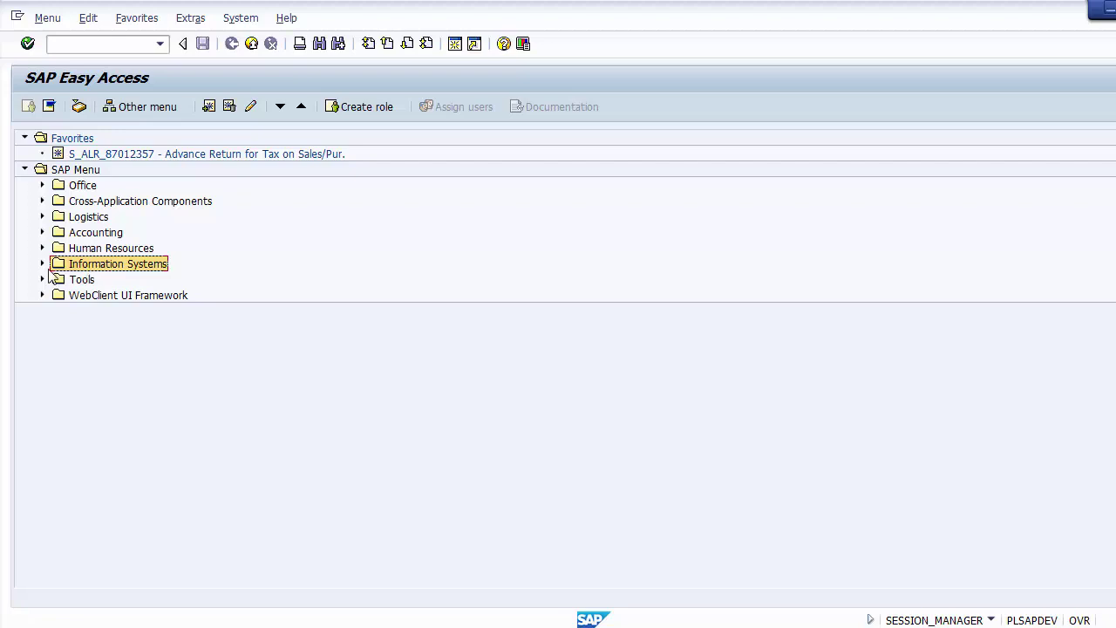
click(43, 264)
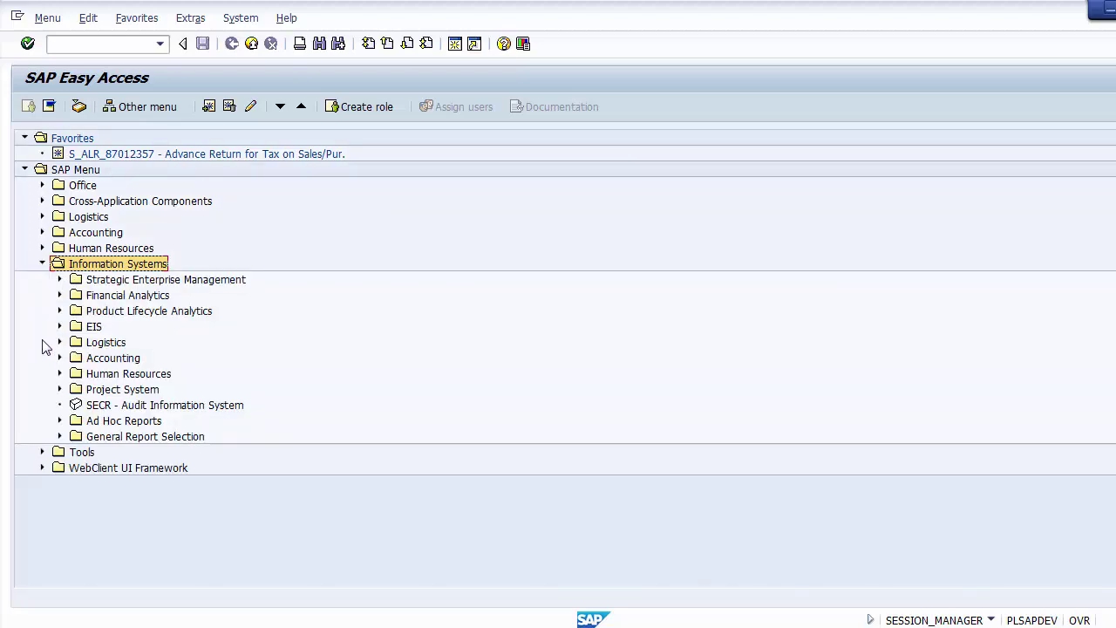
click(101, 360)
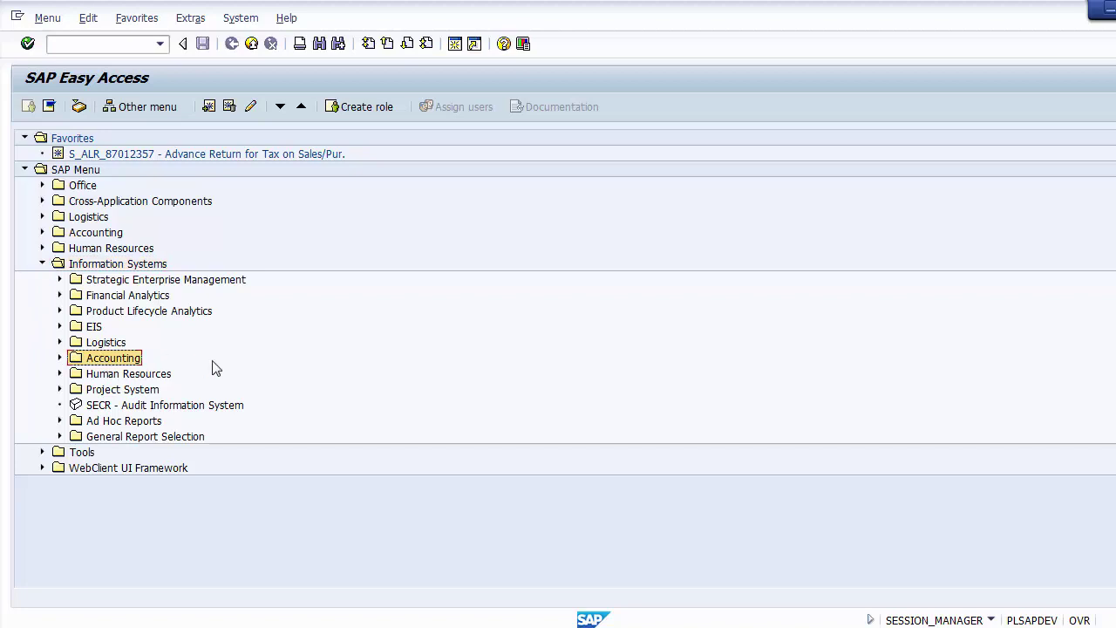
click(60, 358)
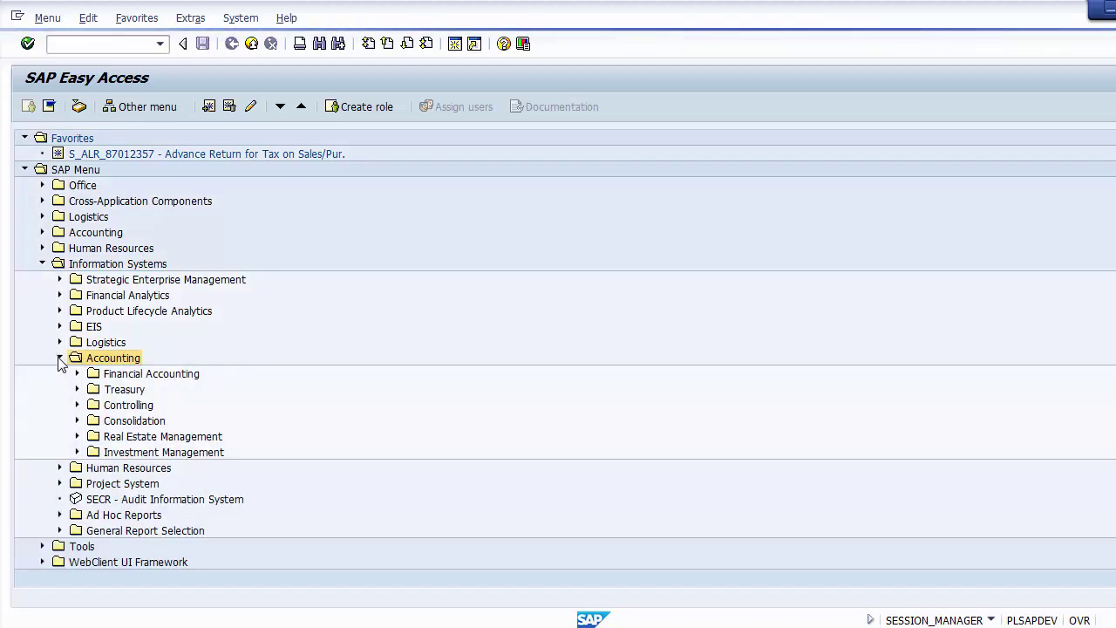
click(114, 376)
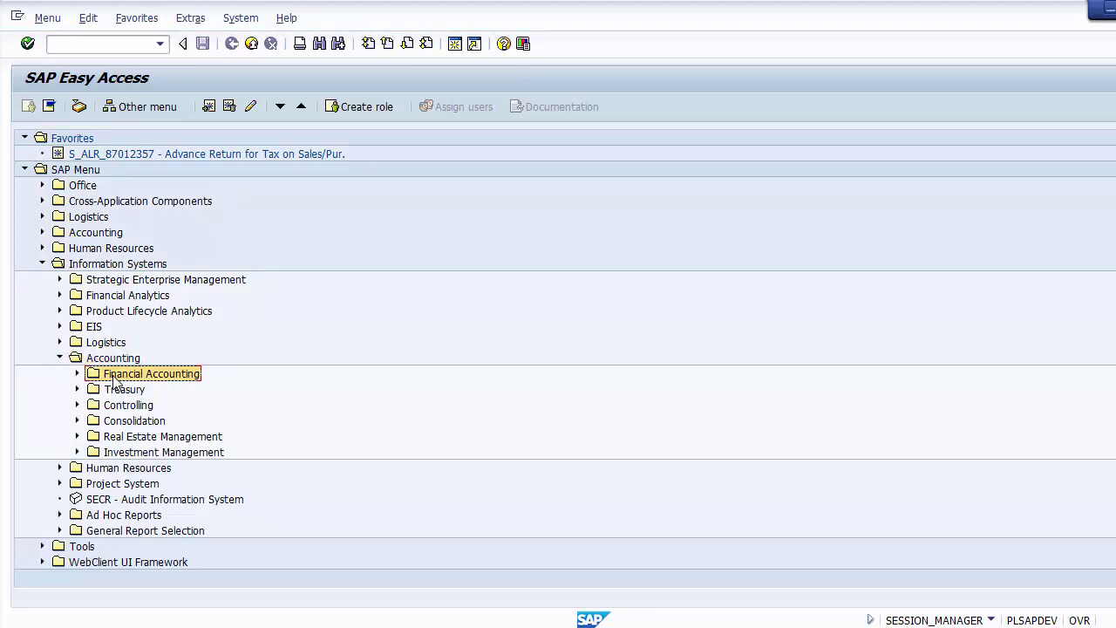
click(77, 373)
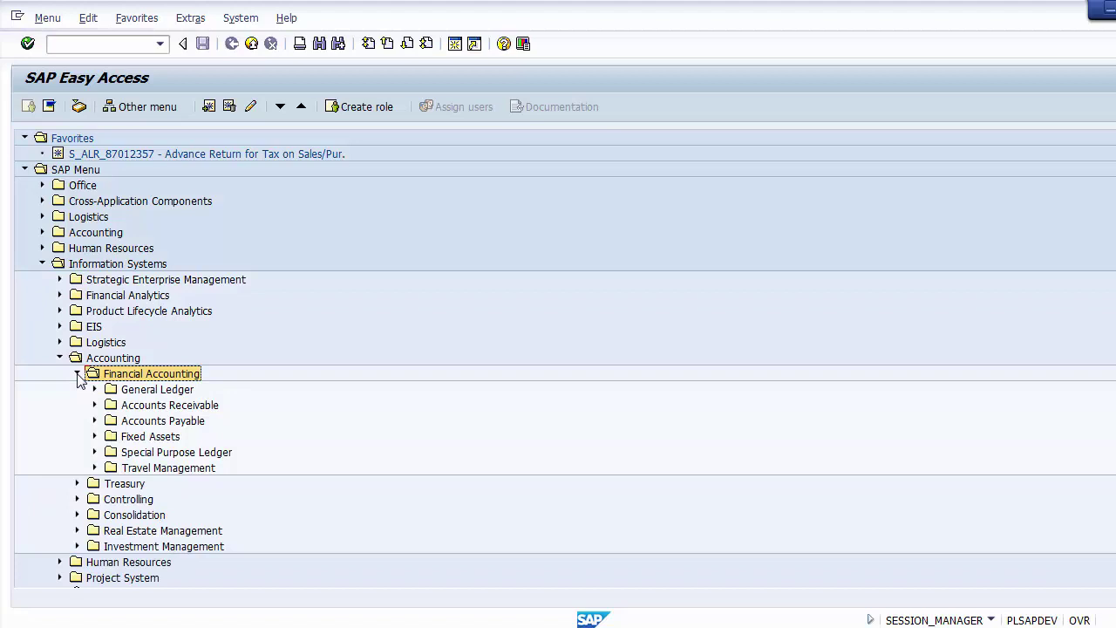
Step: Review the Financial Accounting report areas and expand the General Ledger folder
click(185, 392)
click(186, 407)
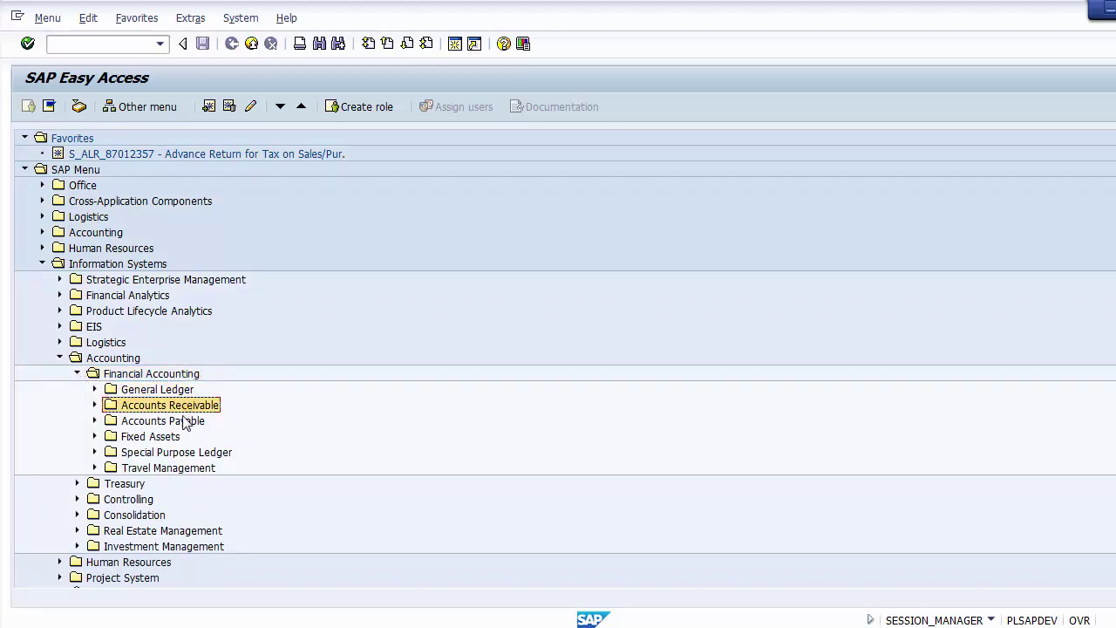
click(179, 422)
click(172, 438)
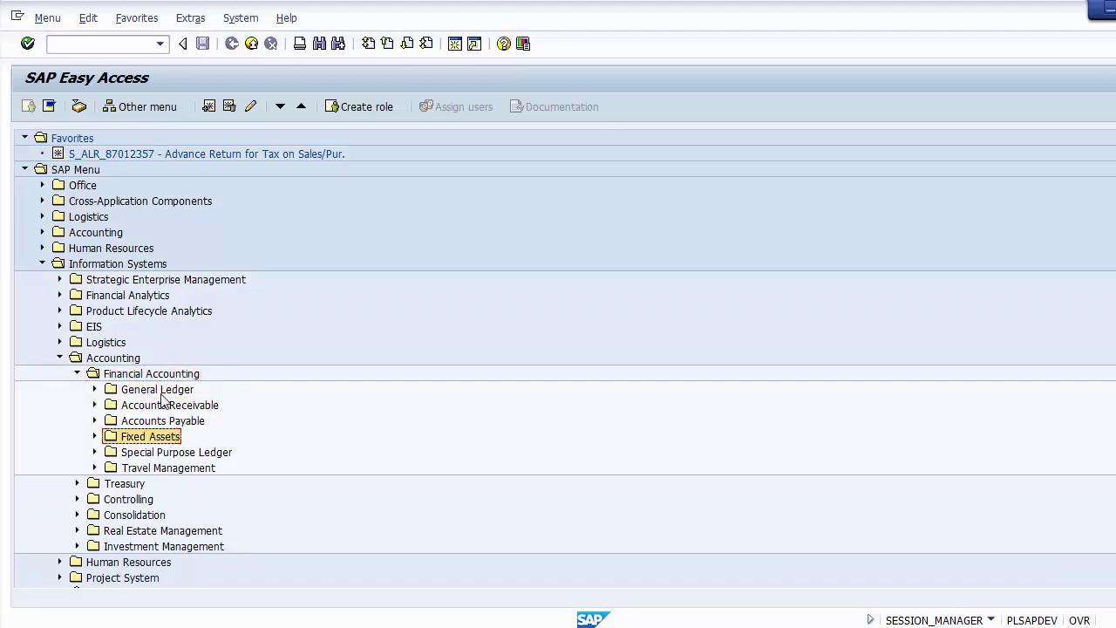
click(161, 394)
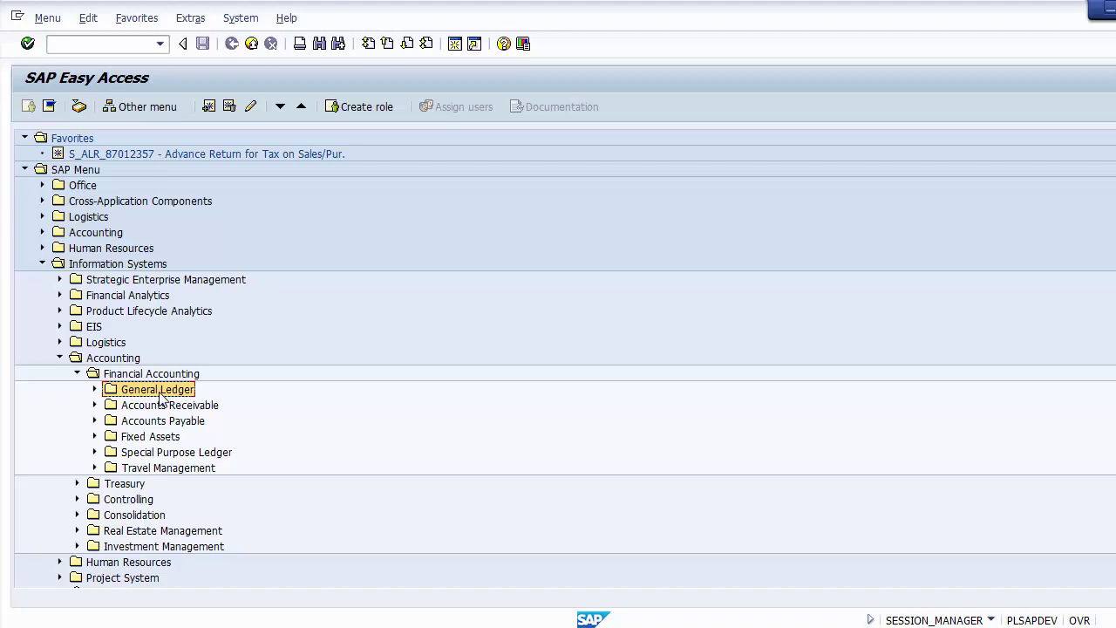
click(94, 389)
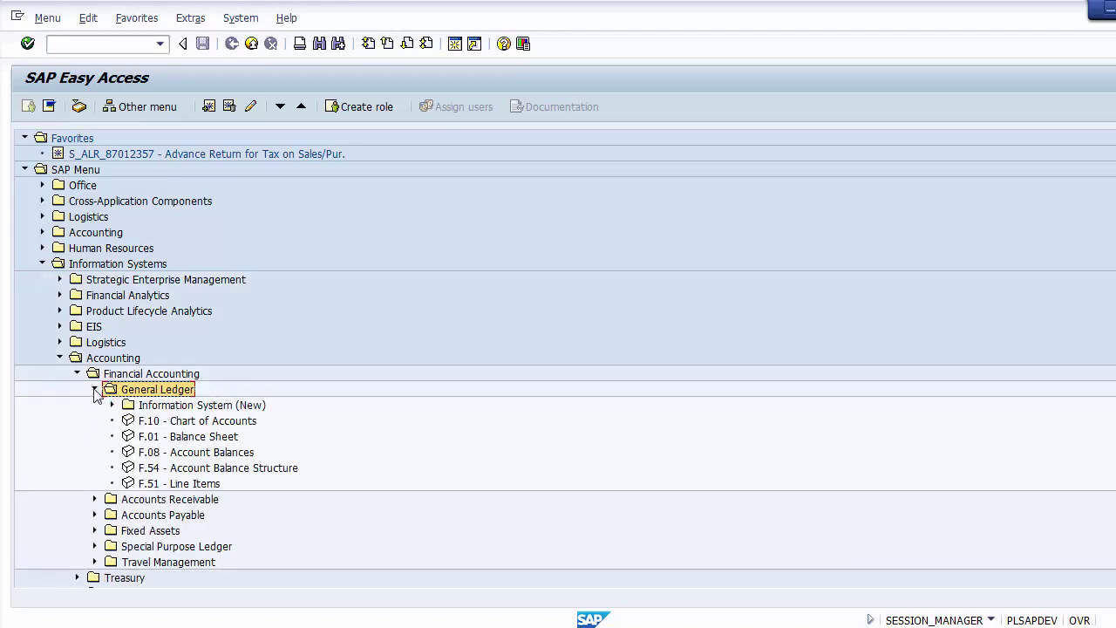
click(94, 389)
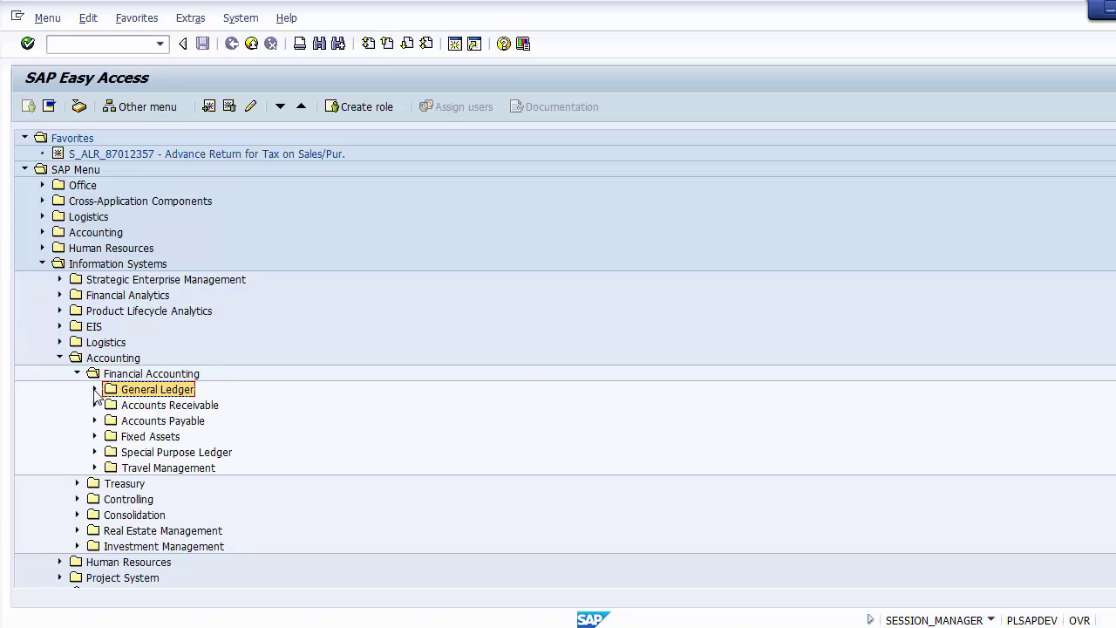
click(94, 389)
Step: Examine the available General Ledger reports, from Information System (New) and F.10 Chart of Accounts to F.51 Line Items
key(Down)
key(Down)
key(Down)
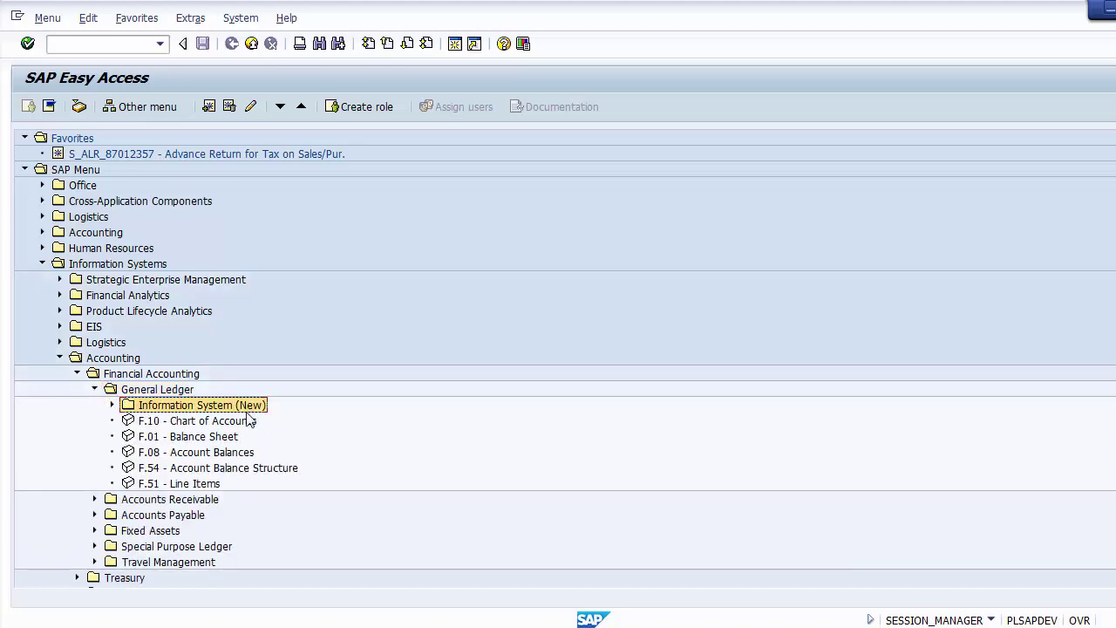
key(Down)
key(Down)
key(Down)
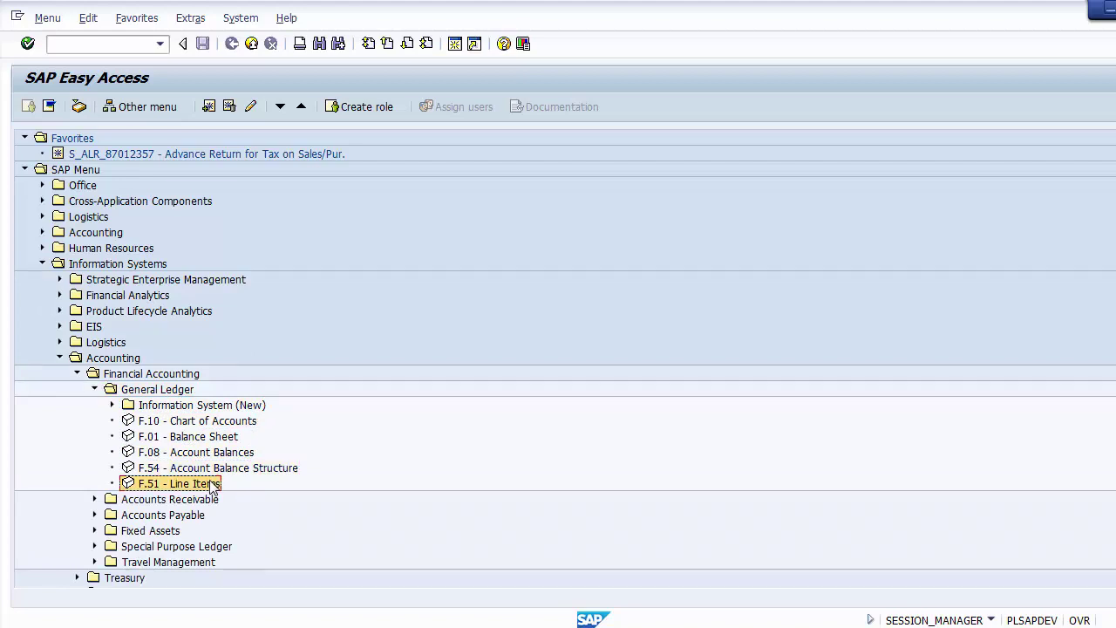
click(193, 407)
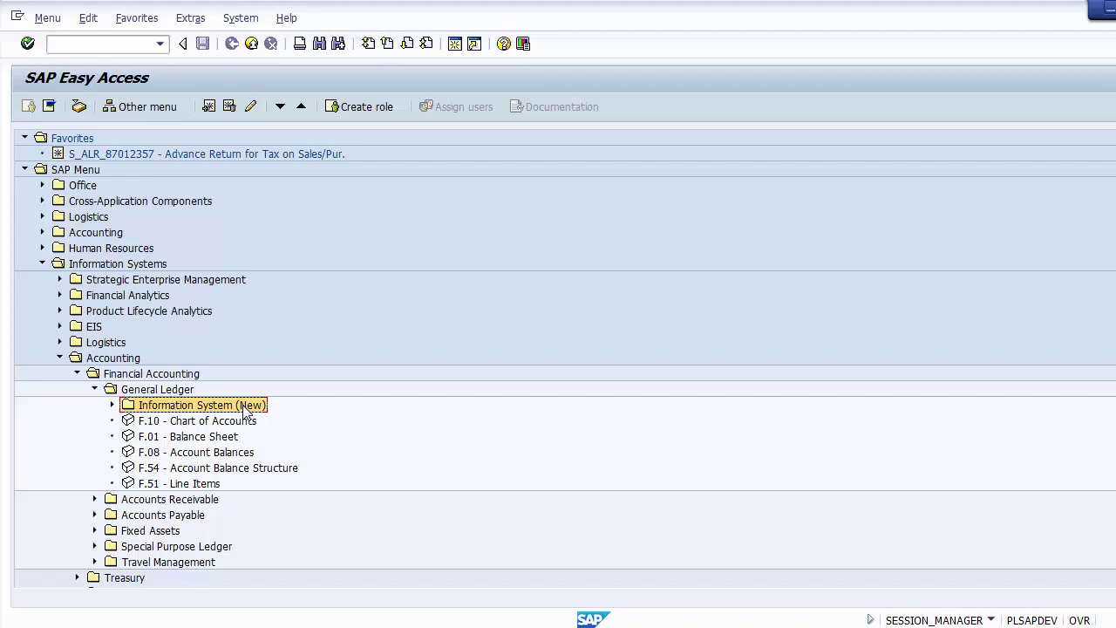
click(223, 422)
click(216, 437)
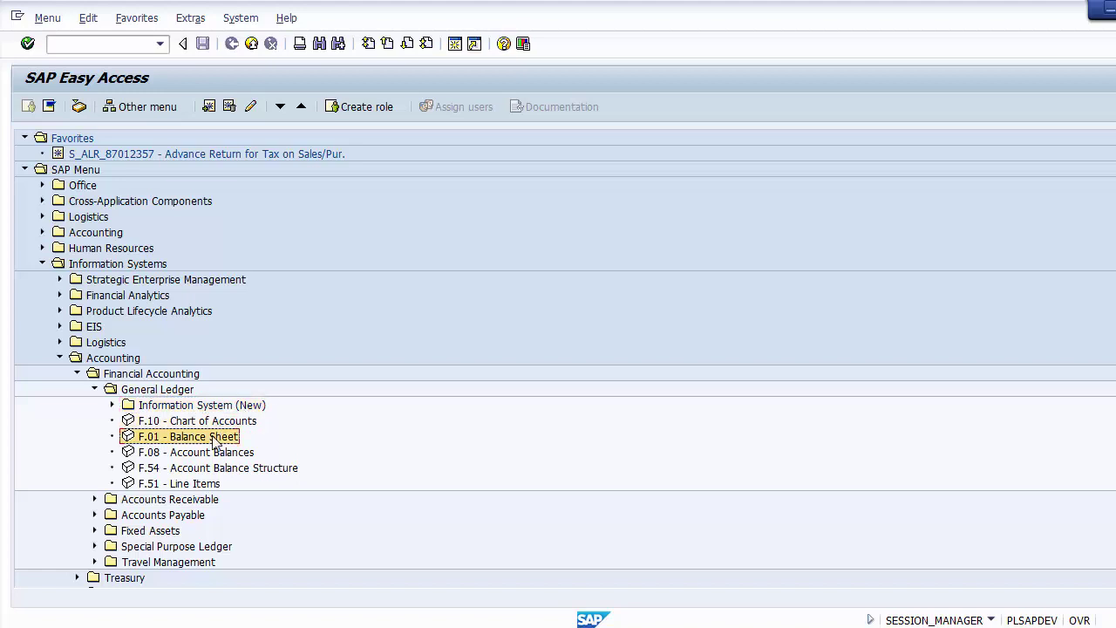
click(212, 468)
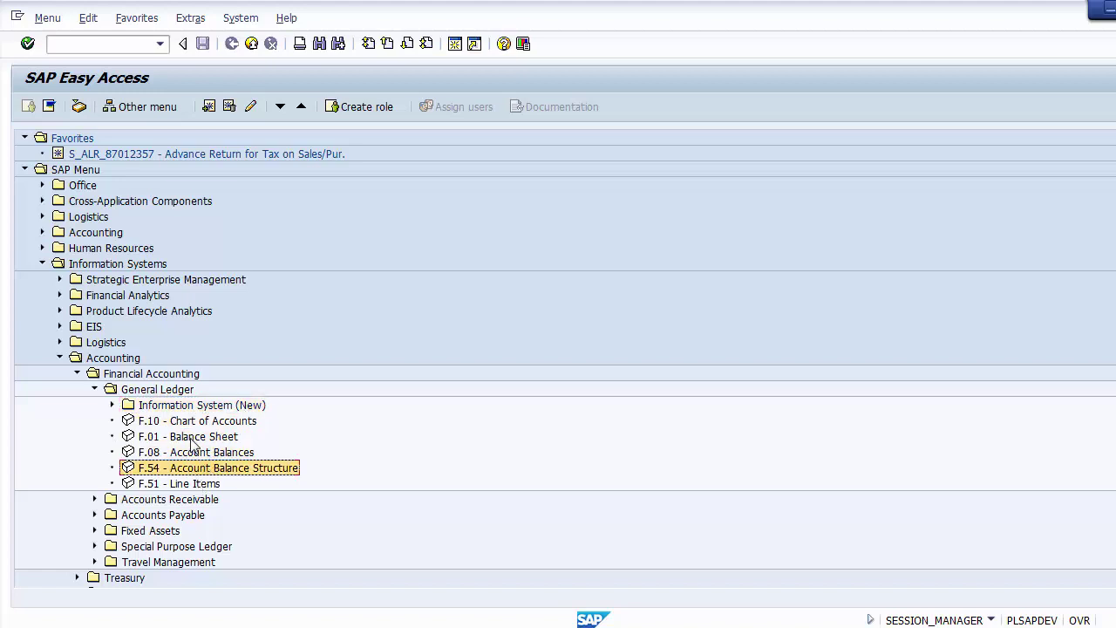
click(202, 439)
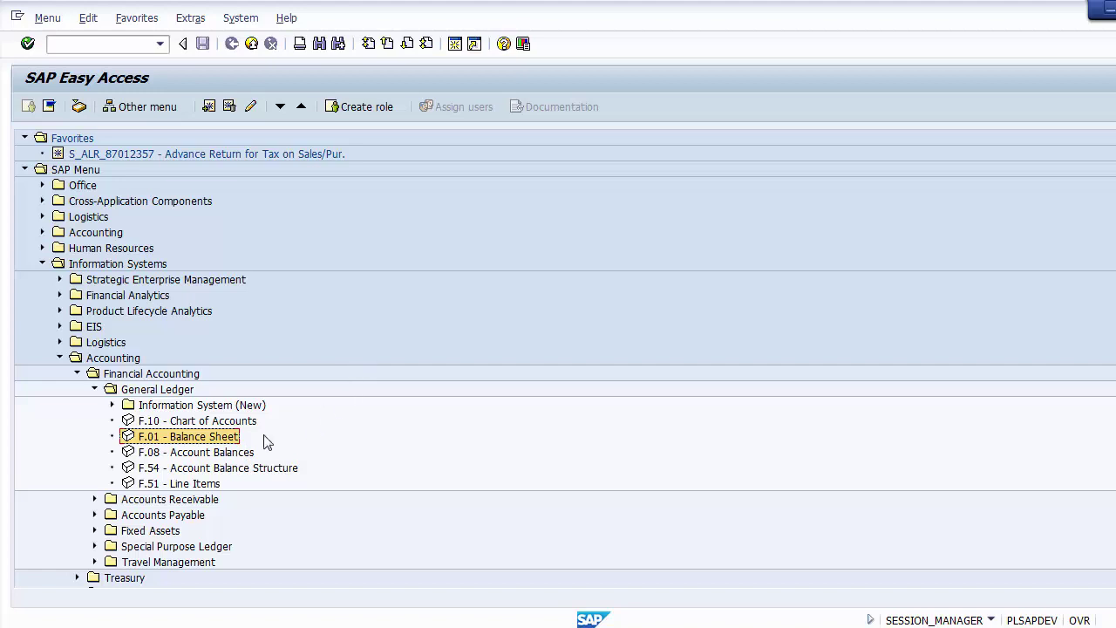
Step: Open the F.08 Account Balances report and set its company code to 1200
click(208, 452)
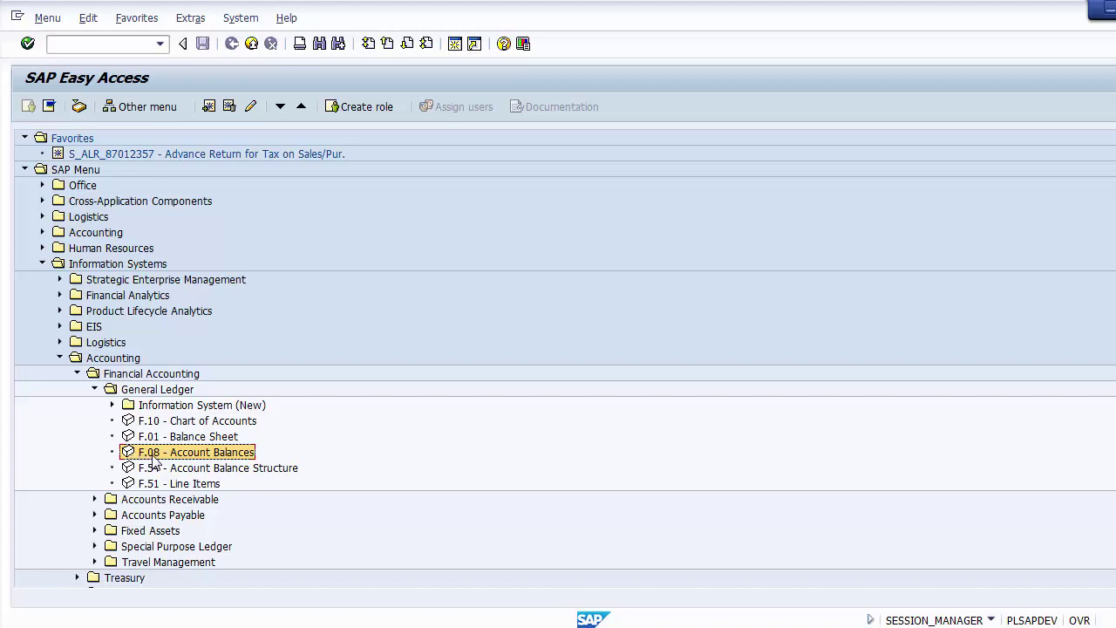
double_click(154, 453)
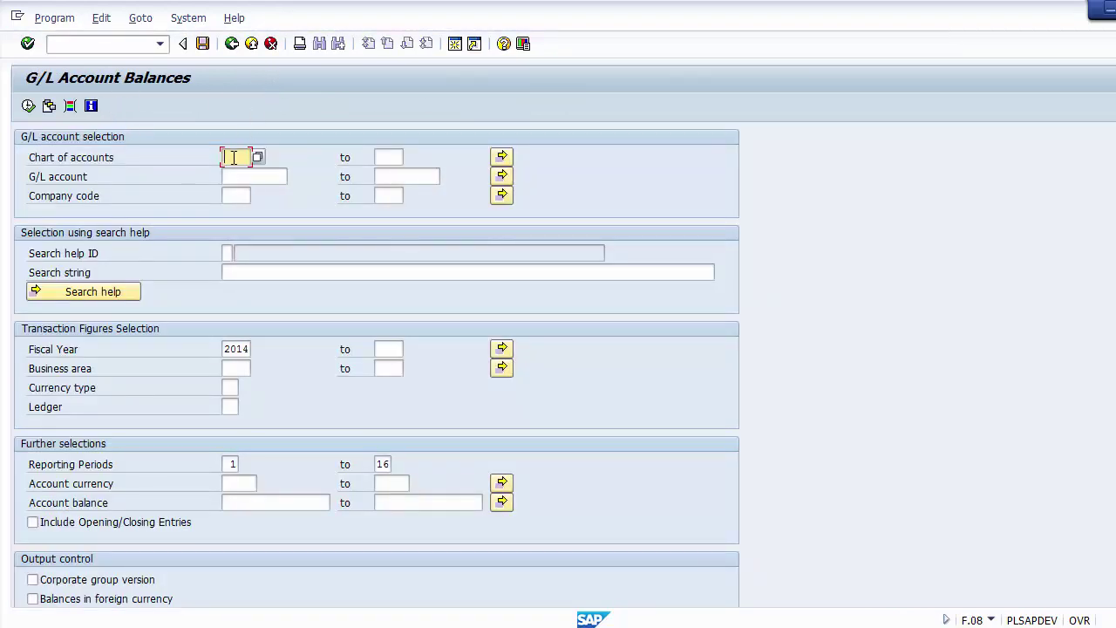
click(234, 194)
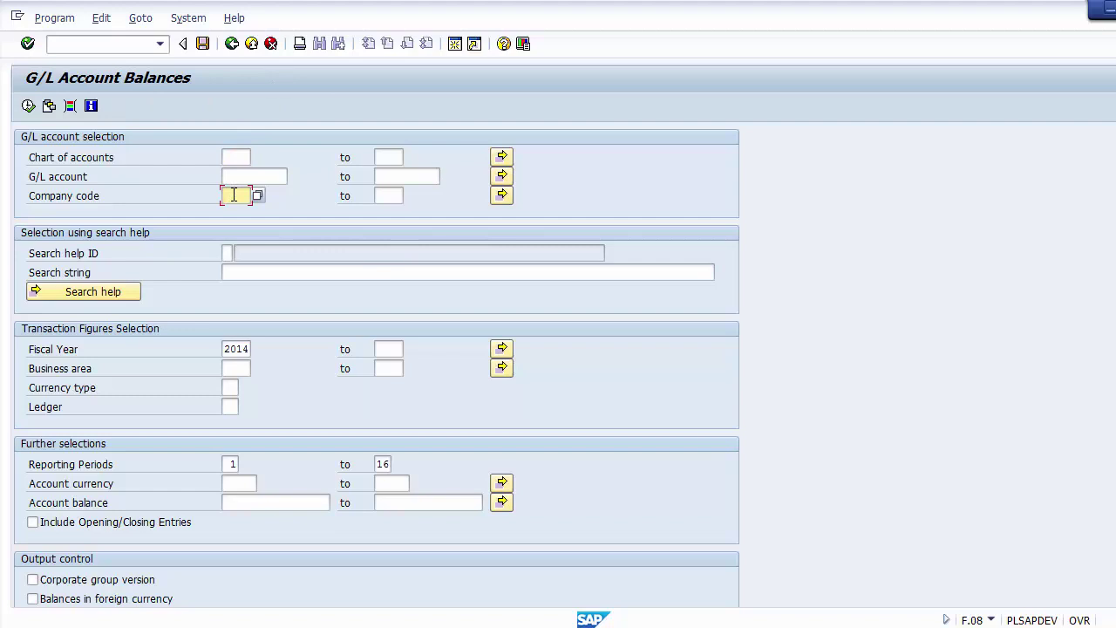
text(1200)
Step: Check fiscal year 2014, set the reporting periods from 11 to 11, and run the G/L account balances report
drag(229, 352, 256, 350)
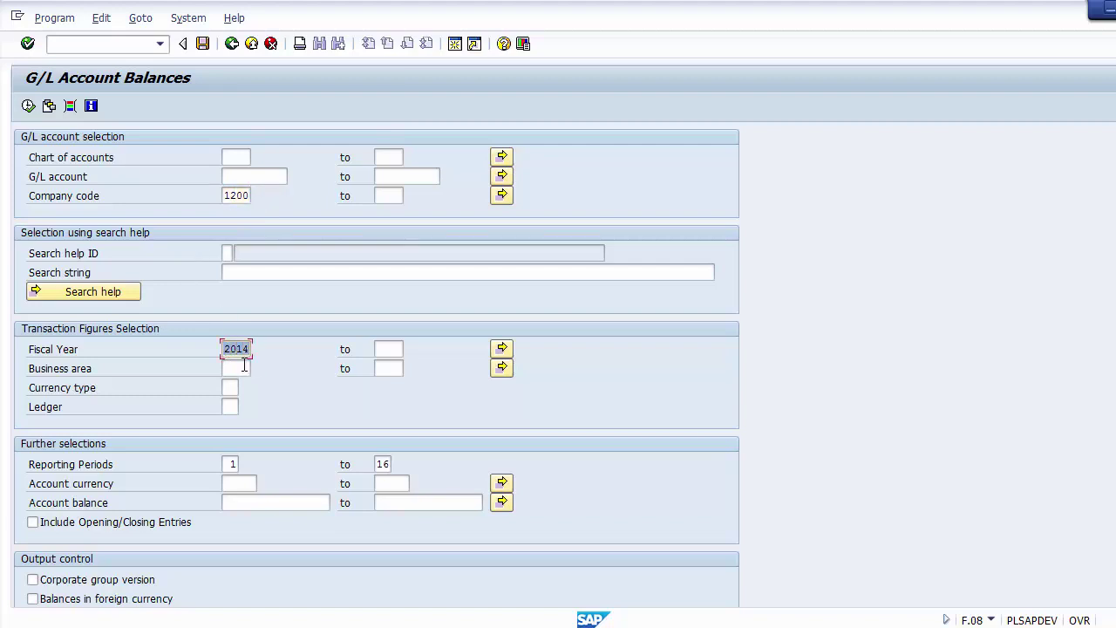
click(238, 366)
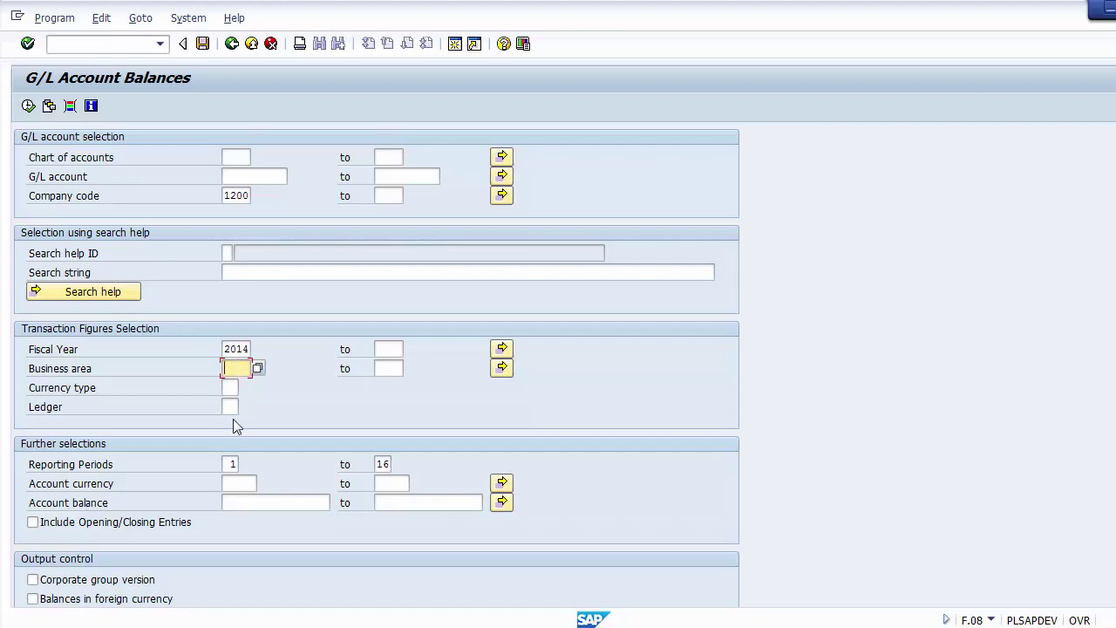
click(228, 463)
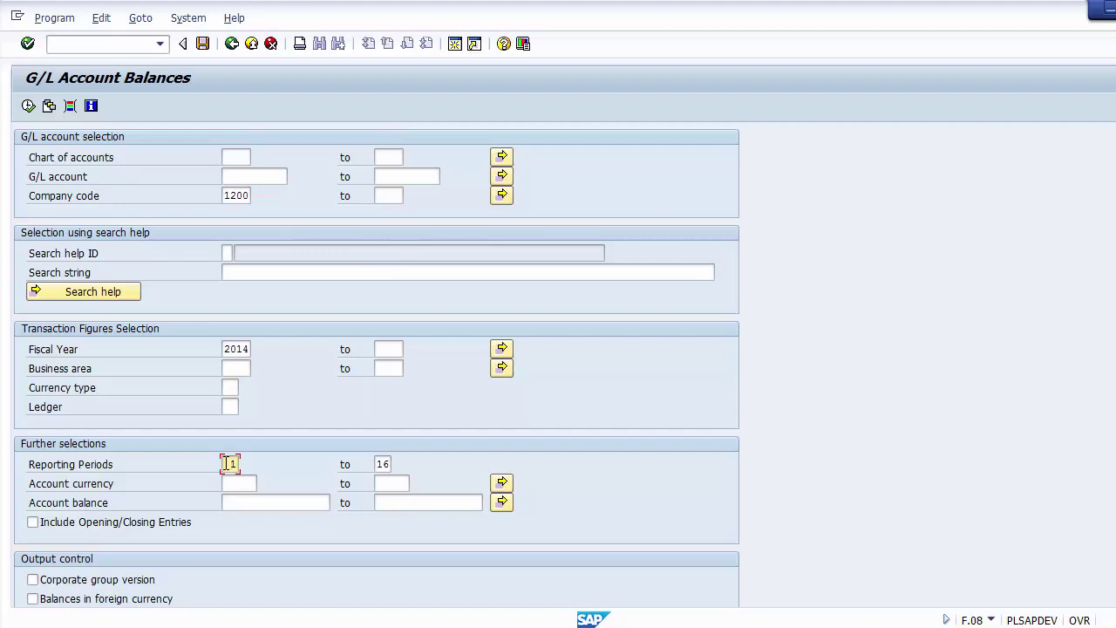
text(1)
click(383, 464)
key(BackSpace)
key(BackSpace)
click(28, 106)
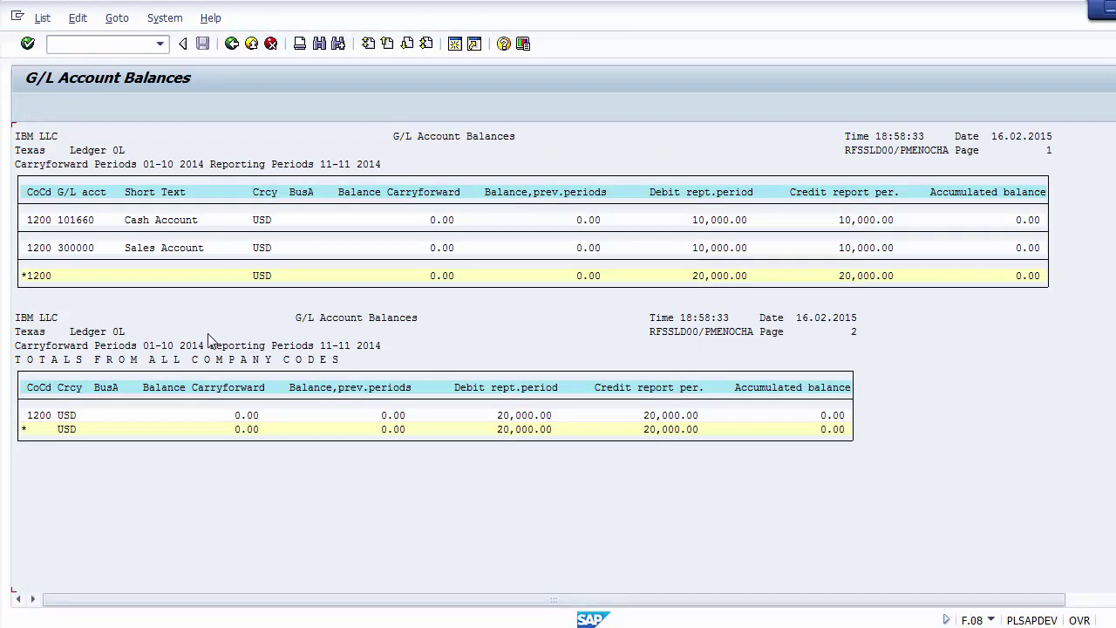
Step: Review the company code, G/L account number and short text of the Cash Account and Sales Account rows
click(163, 221)
click(151, 249)
click(147, 249)
click(44, 221)
click(41, 249)
click(81, 221)
click(81, 249)
click(188, 221)
click(184, 248)
Step: Examine both accounts' balance carryforward, previous-period balance, reporting-period debit and credit, and accumulated balance
click(440, 221)
click(442, 249)
click(441, 221)
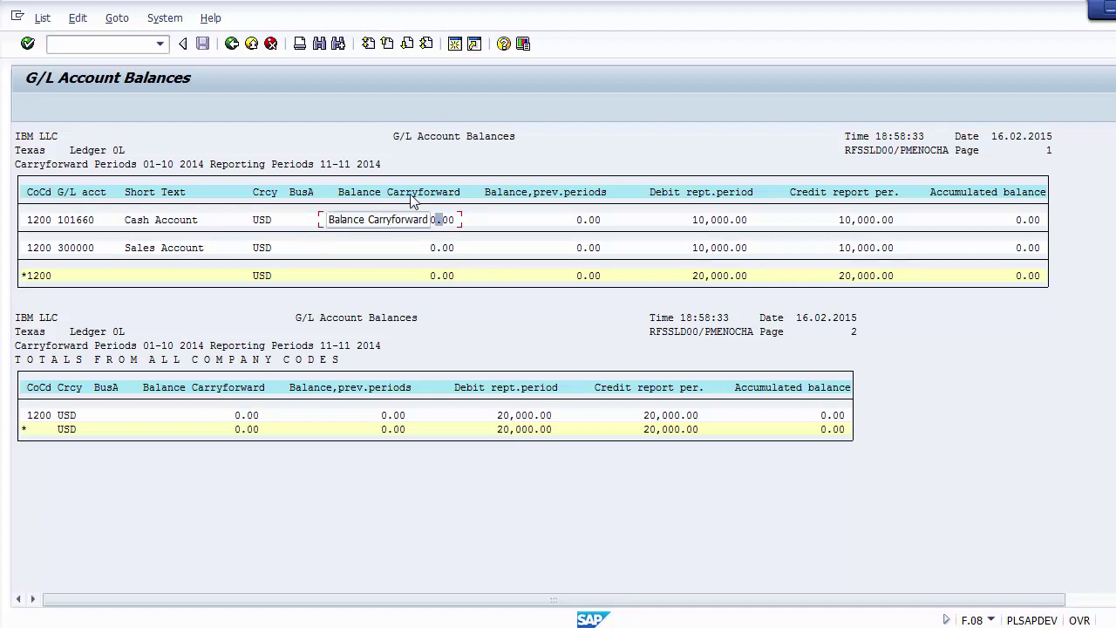
click(566, 192)
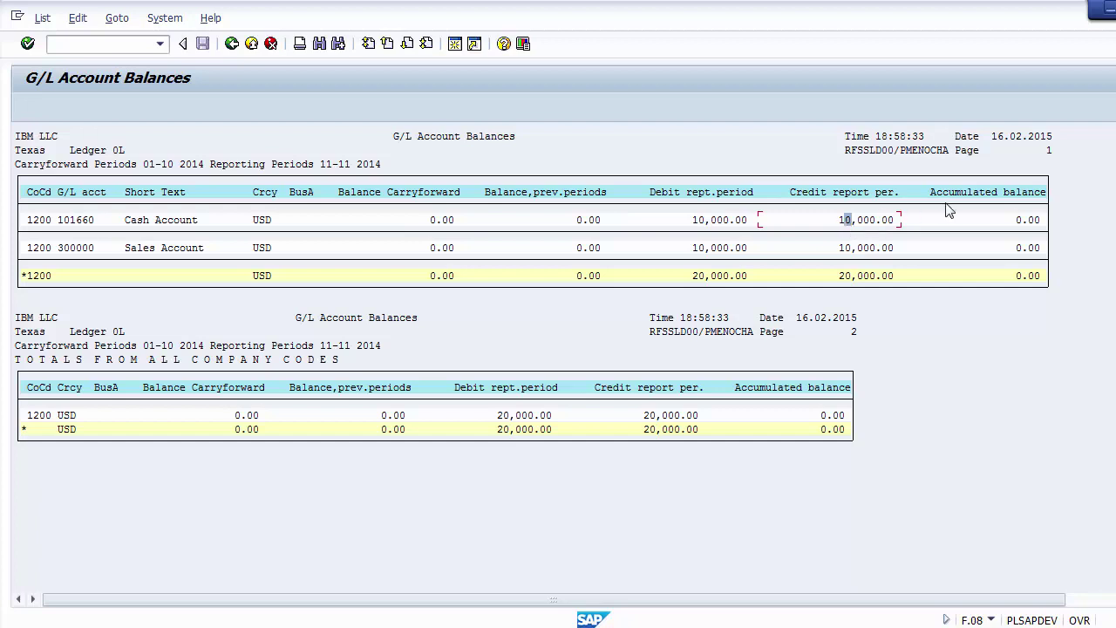
click(1027, 220)
Step: Return to the selection criteria, change the company code to 1000, and rerun the report for fiscal year 2014, period 11
click(232, 46)
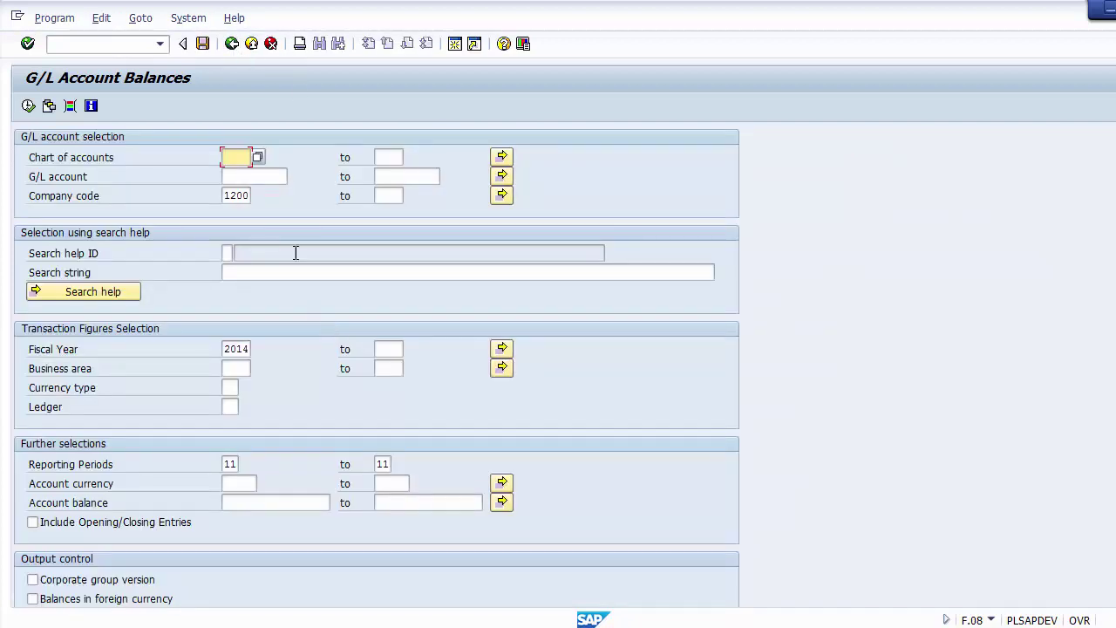
click(233, 195)
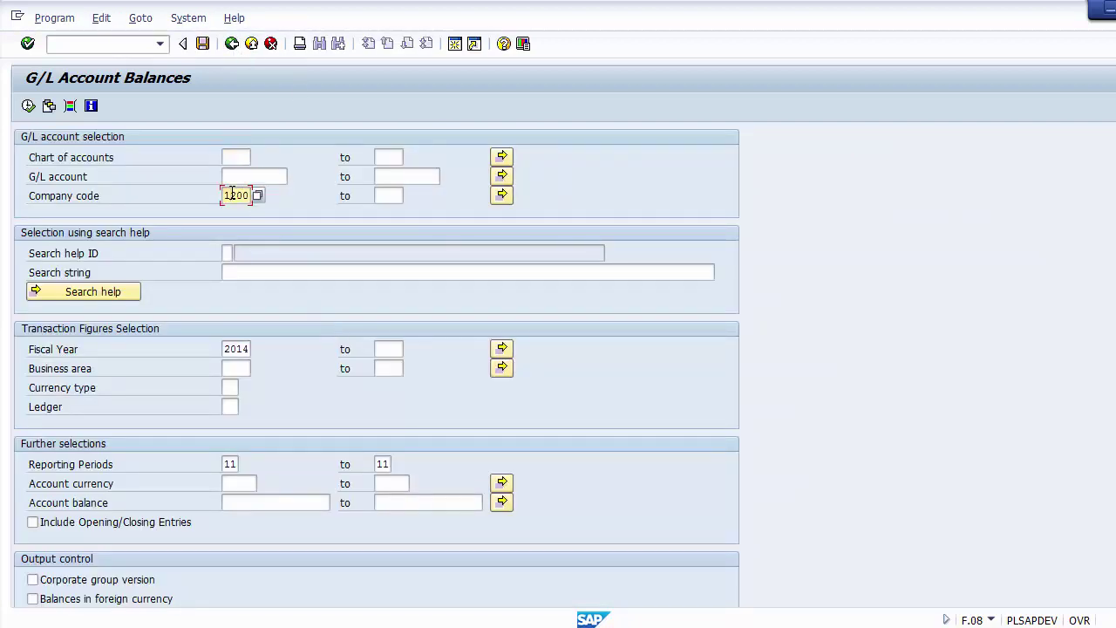
text(0)
click(245, 349)
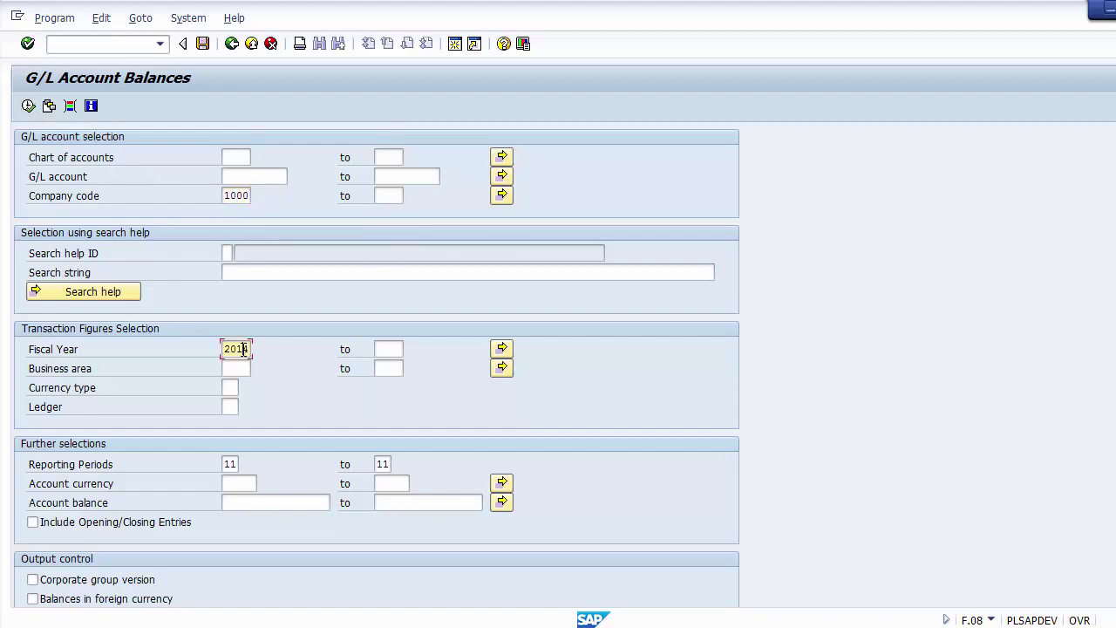
click(226, 464)
click(28, 106)
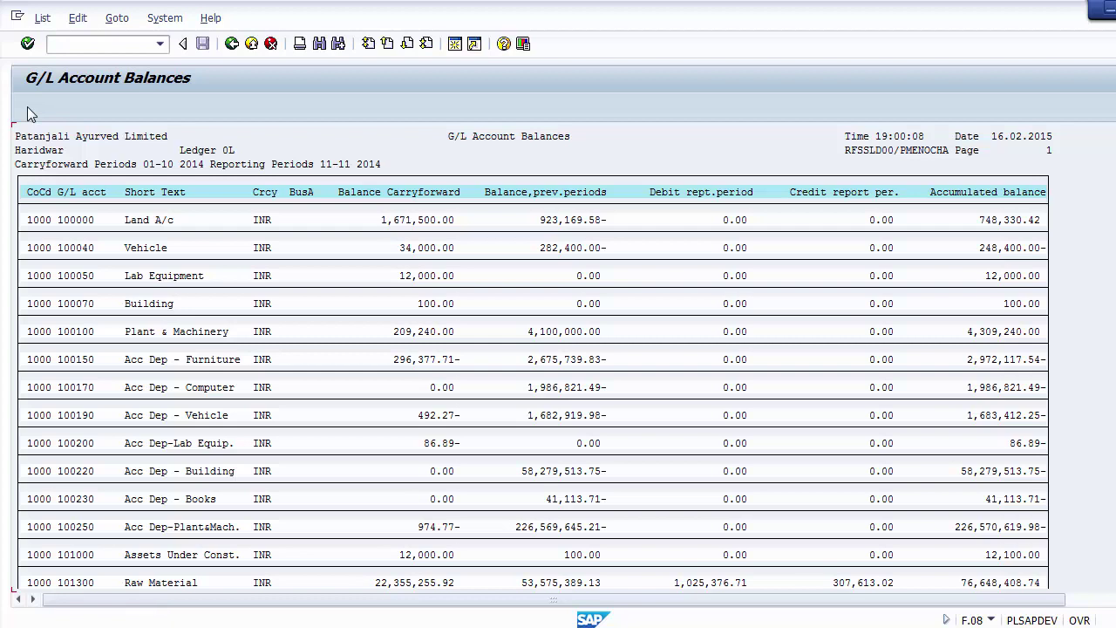
Step: Review the first G/L accounts of company code 1000, including their balance carryforward and previous-period balances
click(40, 219)
click(64, 221)
click(44, 221)
click(141, 251)
click(397, 221)
click(403, 247)
click(408, 275)
click(415, 305)
click(551, 194)
click(562, 222)
click(732, 555)
Step: Examine the debit, credit and accumulated balance of Debtors - Super Dist, and look through the remaining G/L accounts
key(Page_Down)
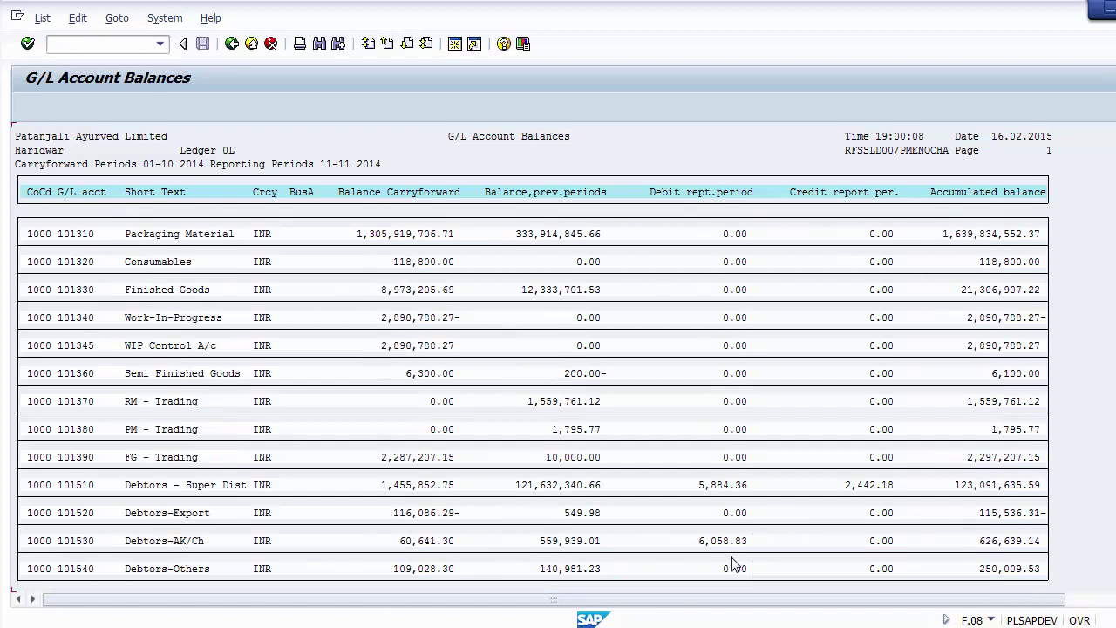
click(716, 485)
click(861, 487)
click(709, 486)
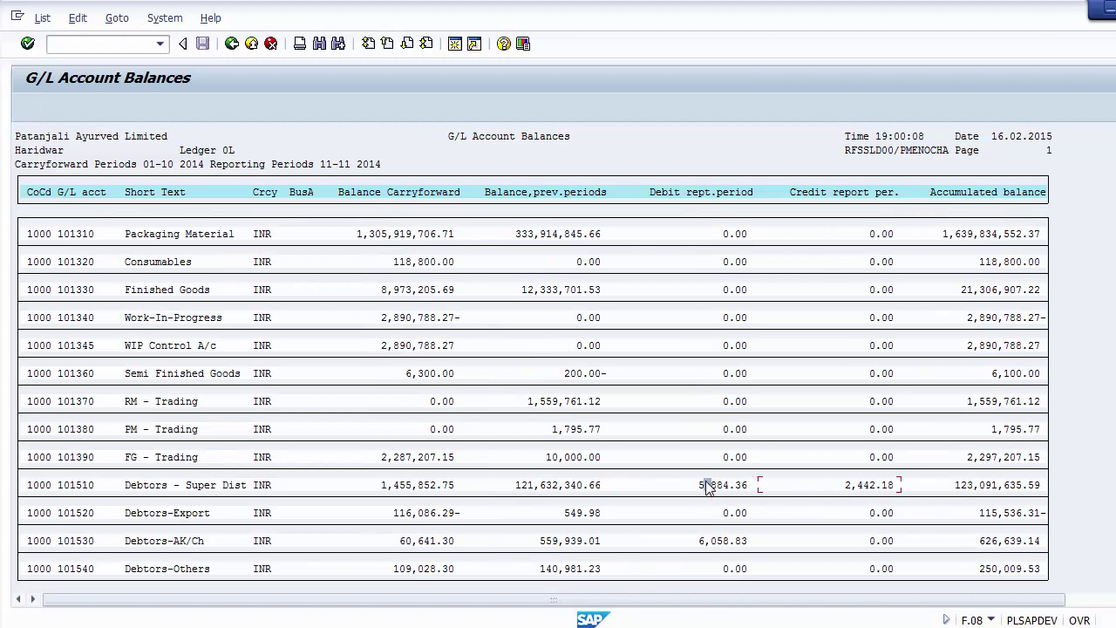
click(875, 490)
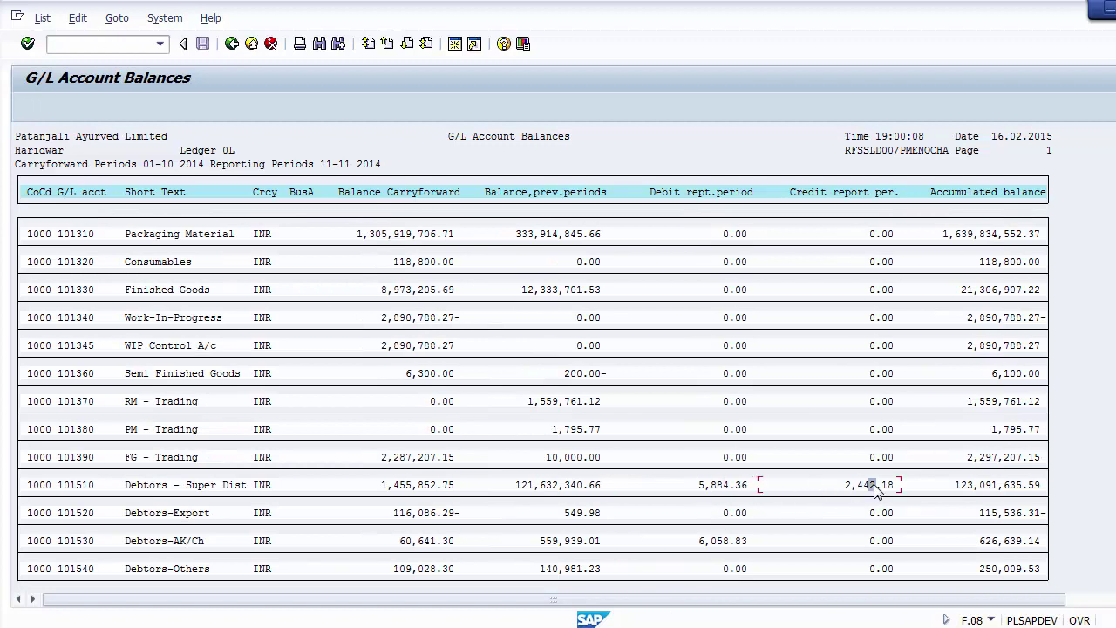
click(991, 488)
scroll(375, 475, down, 5)
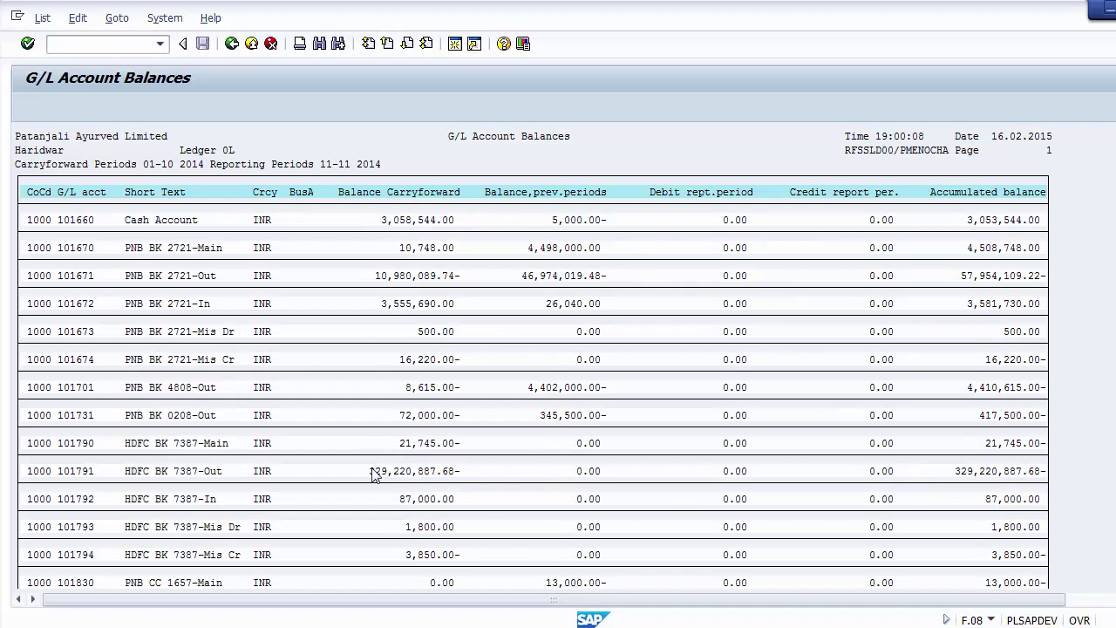
scroll(373, 473, down, 10)
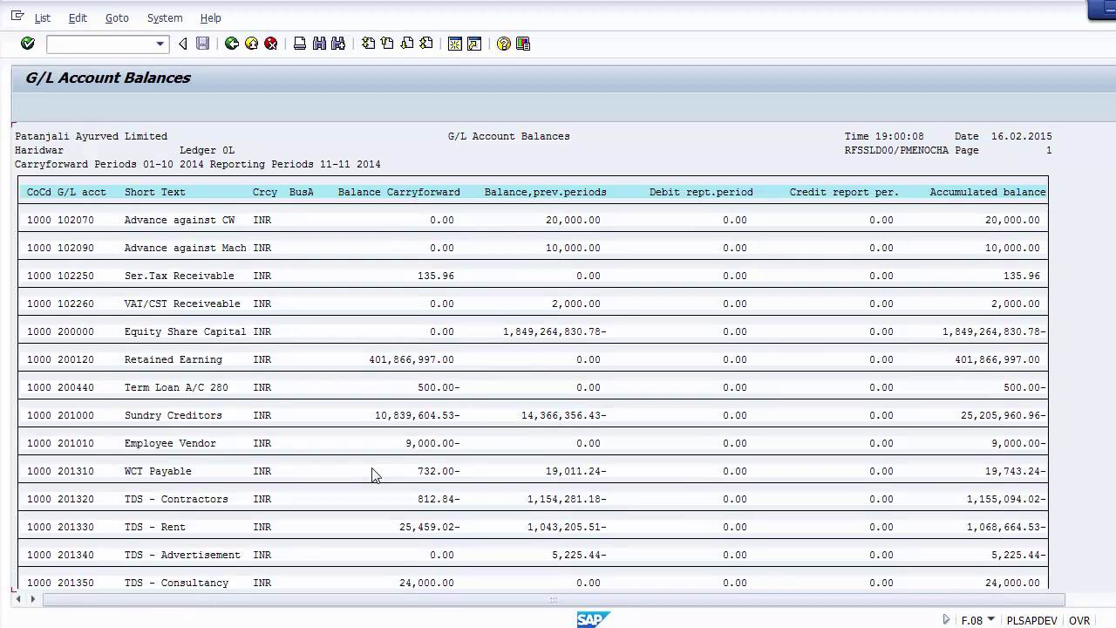
scroll(375, 475, down, 10)
scroll(375, 475, down, 15)
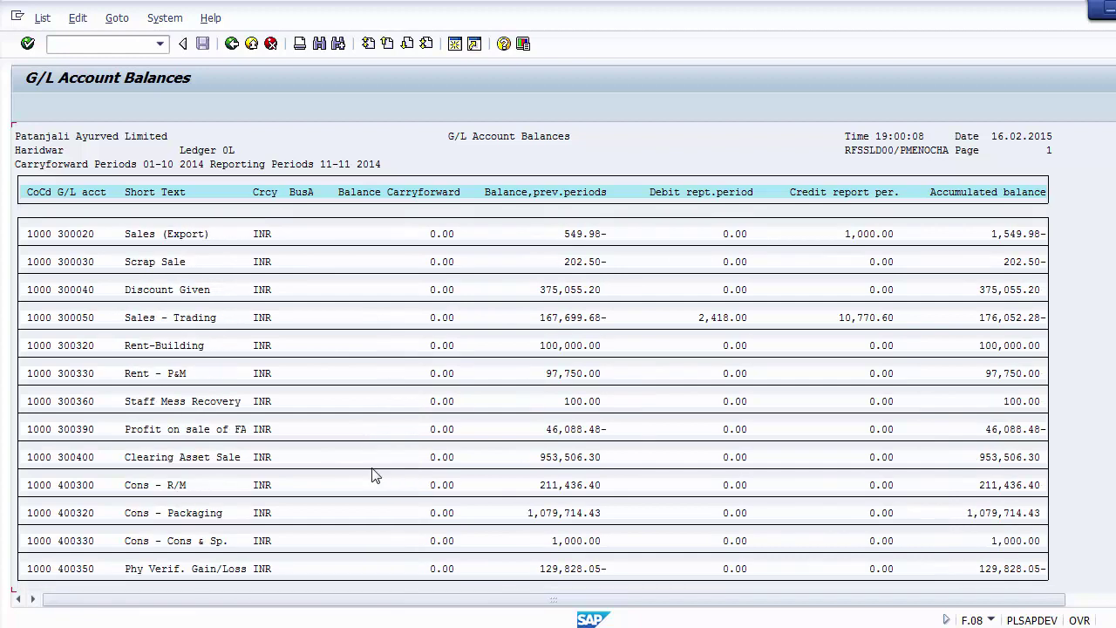
scroll(374, 474, up, 15)
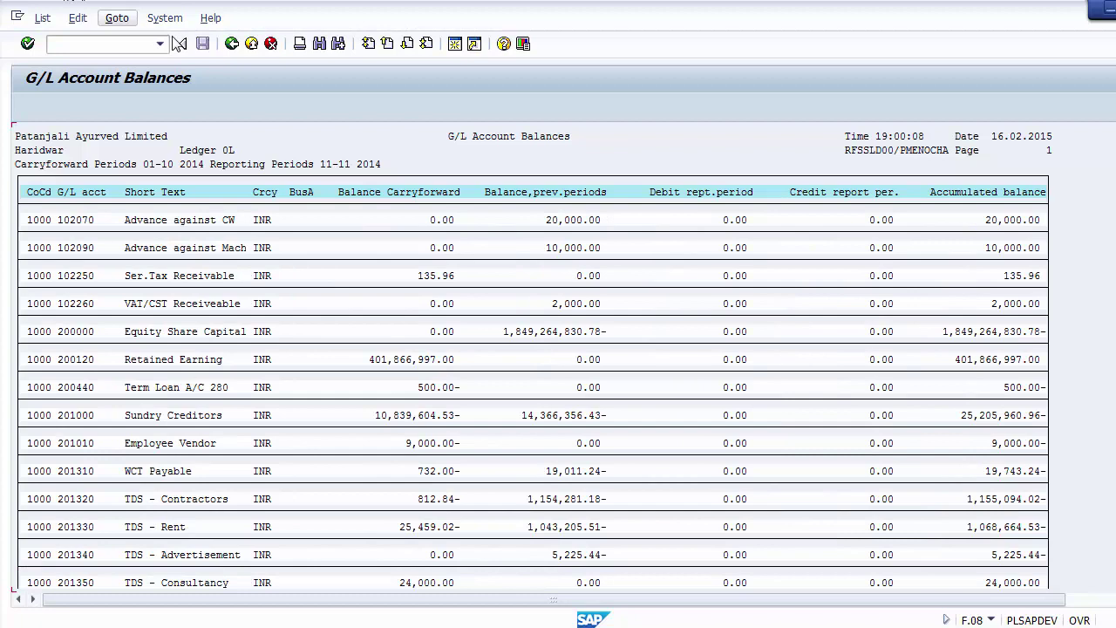
Step: Leave the account balances report and open the F.01 Balance Sheet report
click(232, 44)
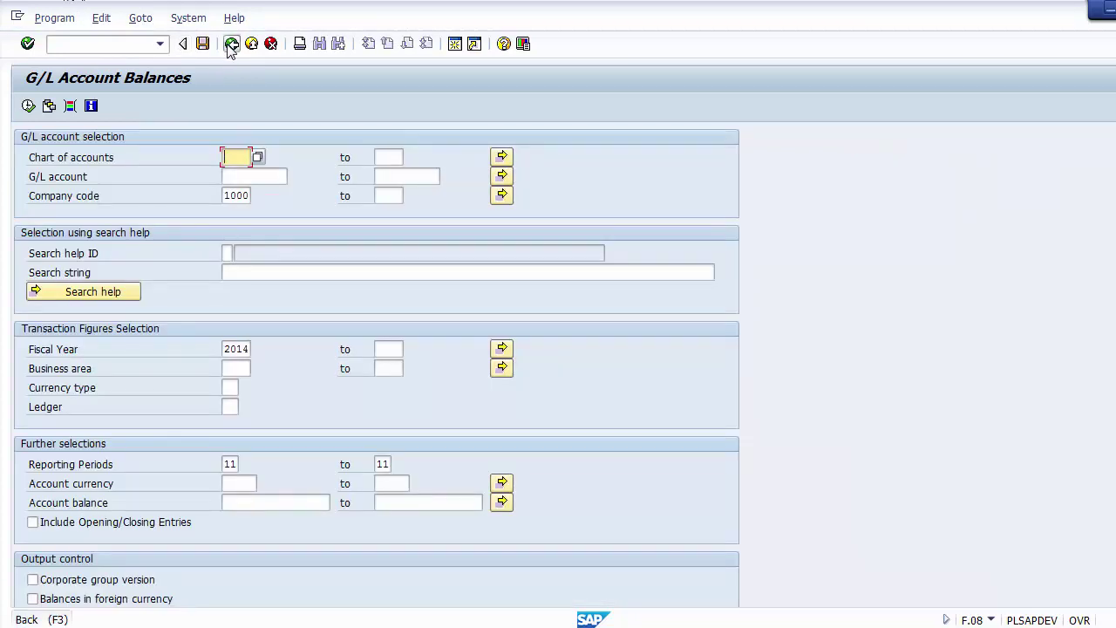
click(232, 43)
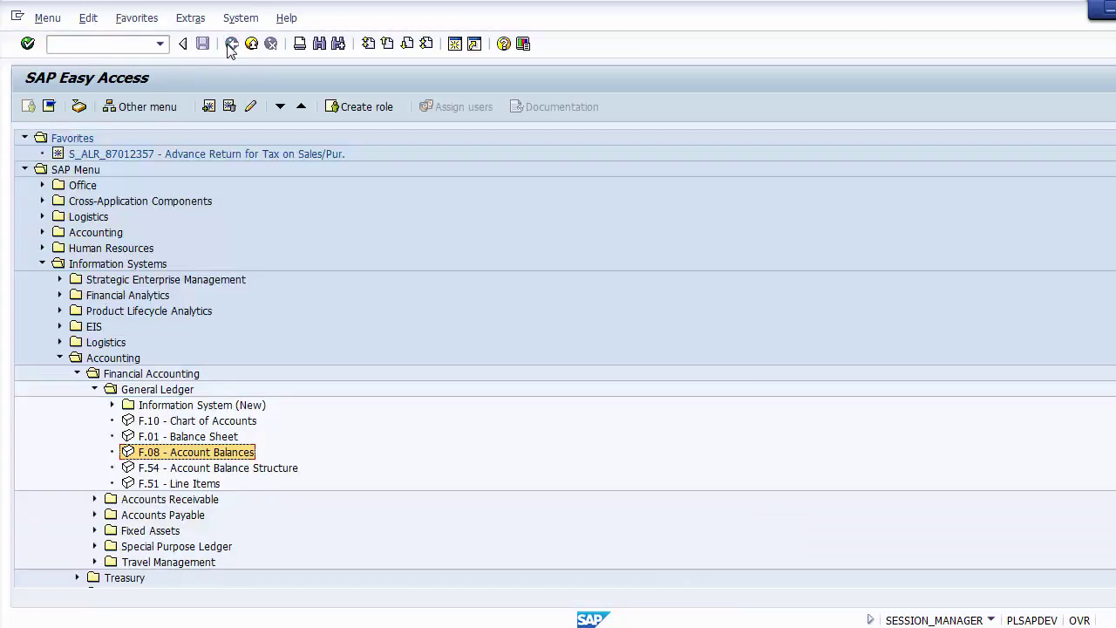
click(148, 439)
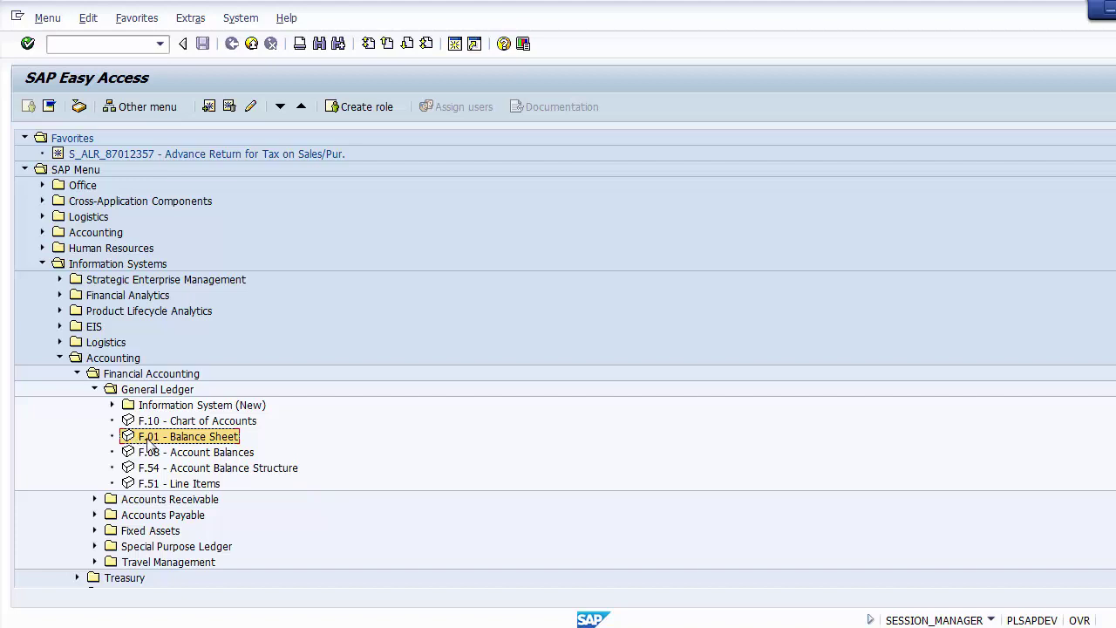
double_click(147, 439)
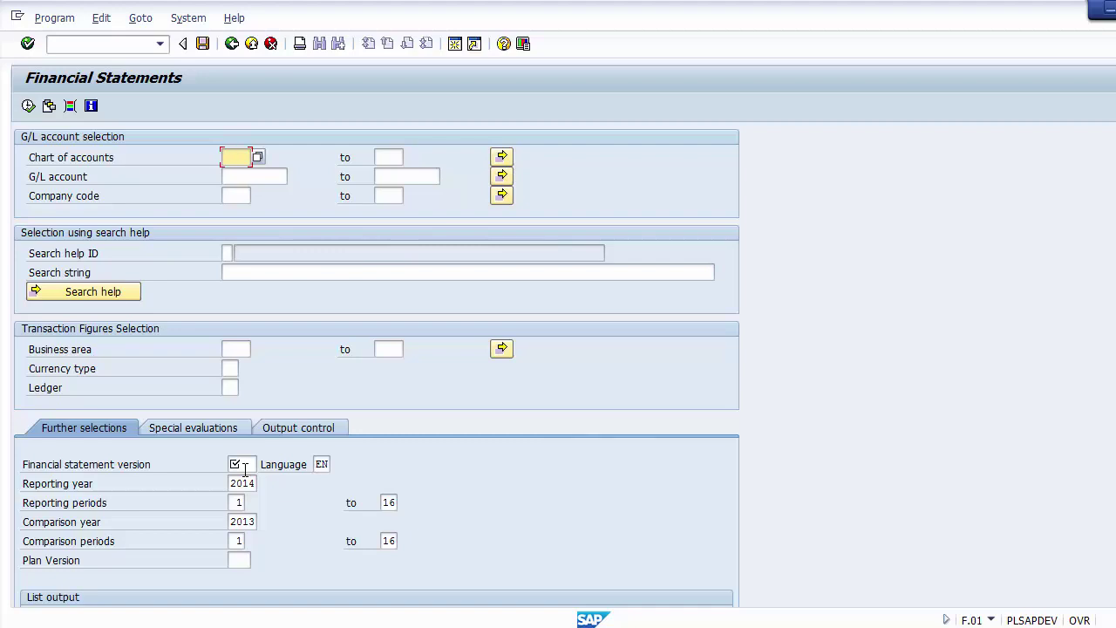
Step: Set the company code to 1000 and the financial statement version to 1000
click(238, 197)
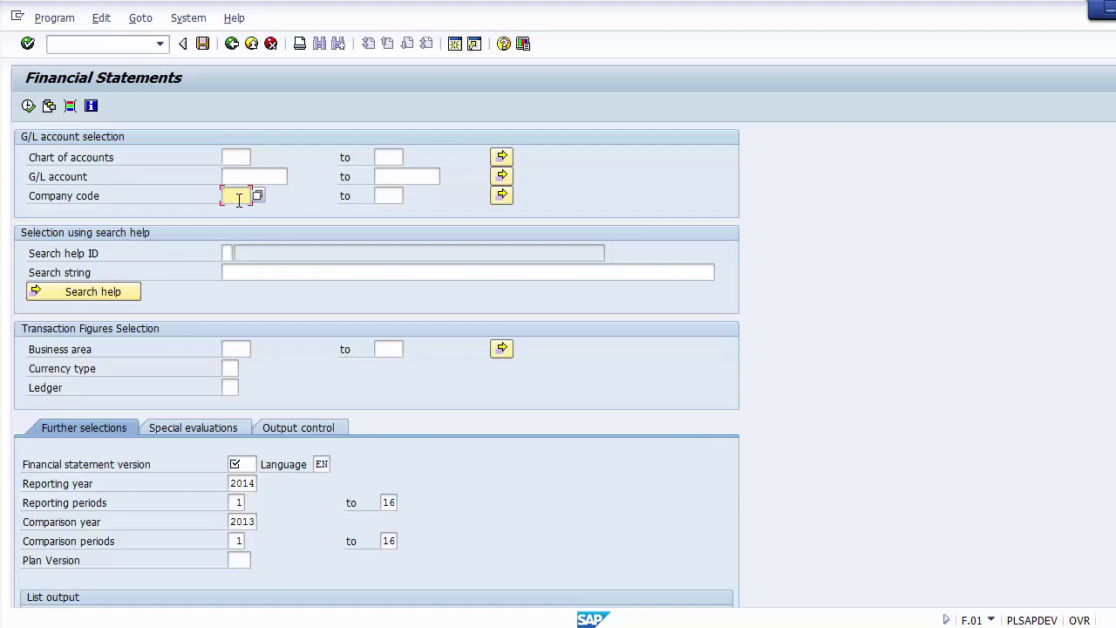
text(1000)
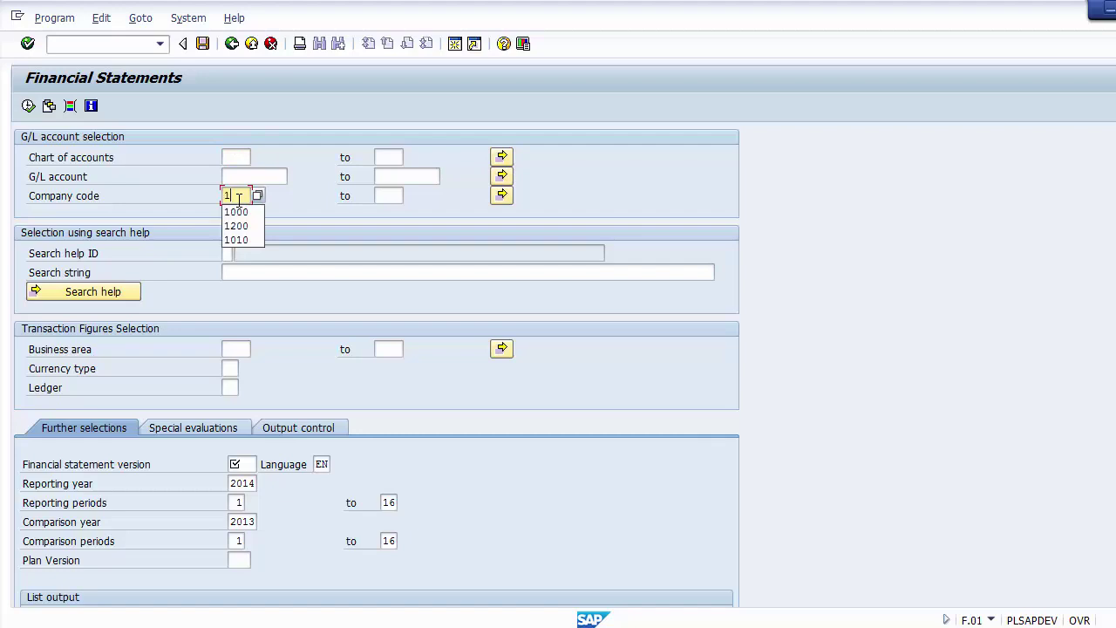
click(254, 464)
text(1000)
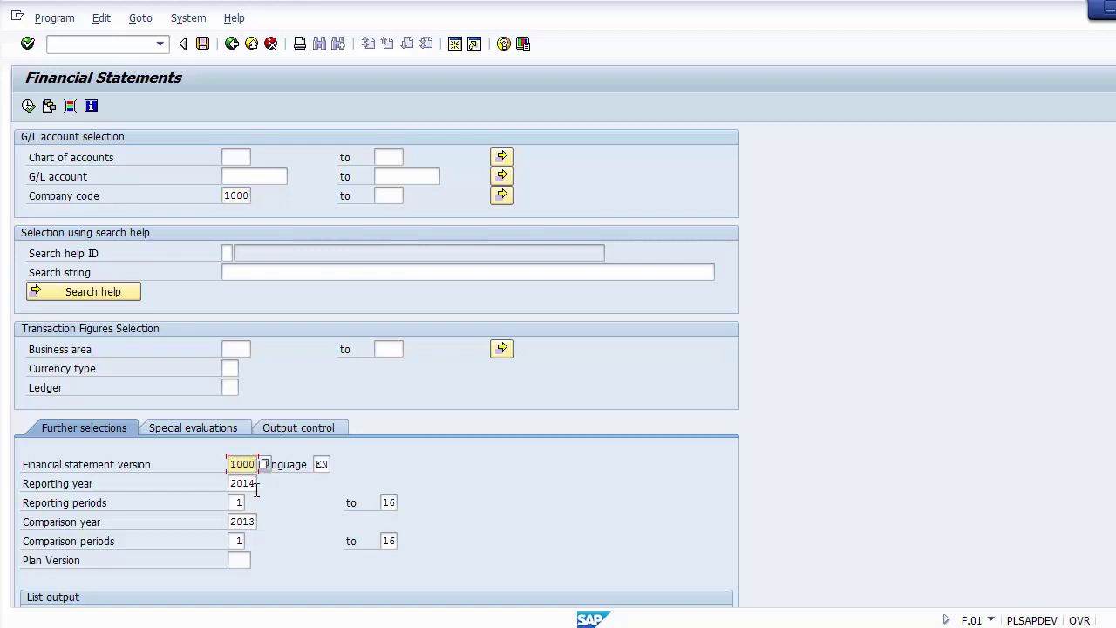
Step: Review the financial statement version, the reporting year and periods, and the comparison year and periods
click(256, 487)
click(155, 463)
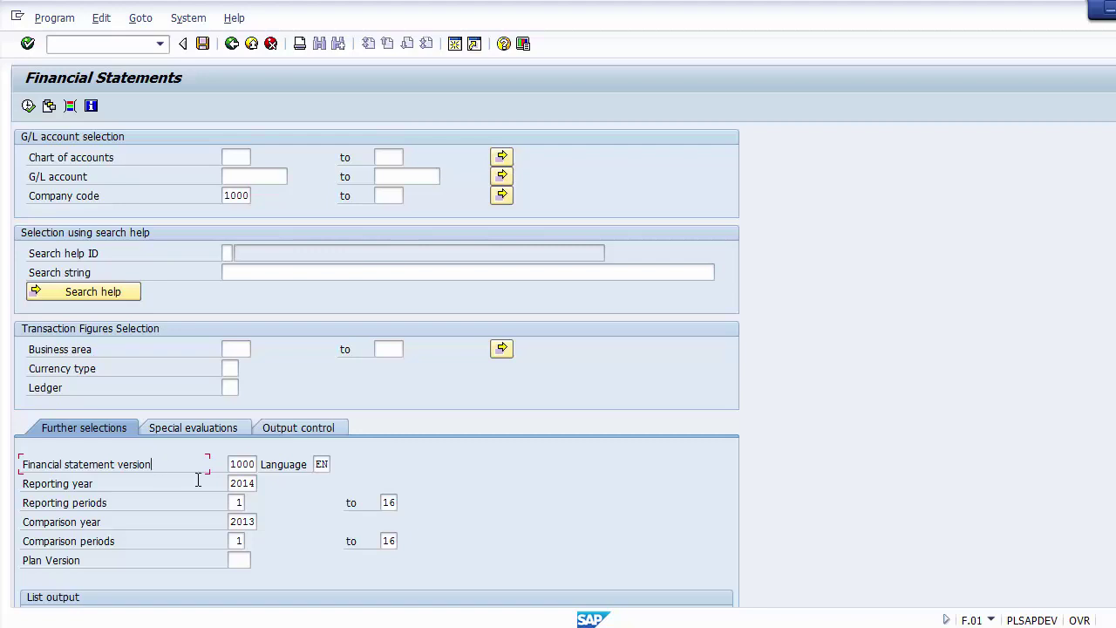
double_click(252, 464)
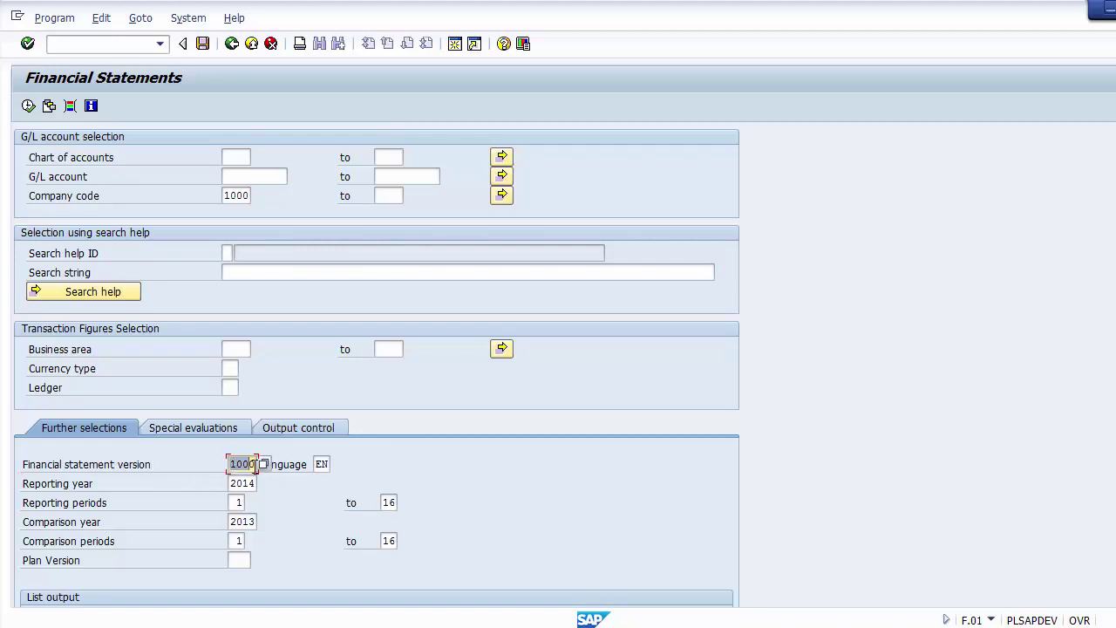
click(254, 485)
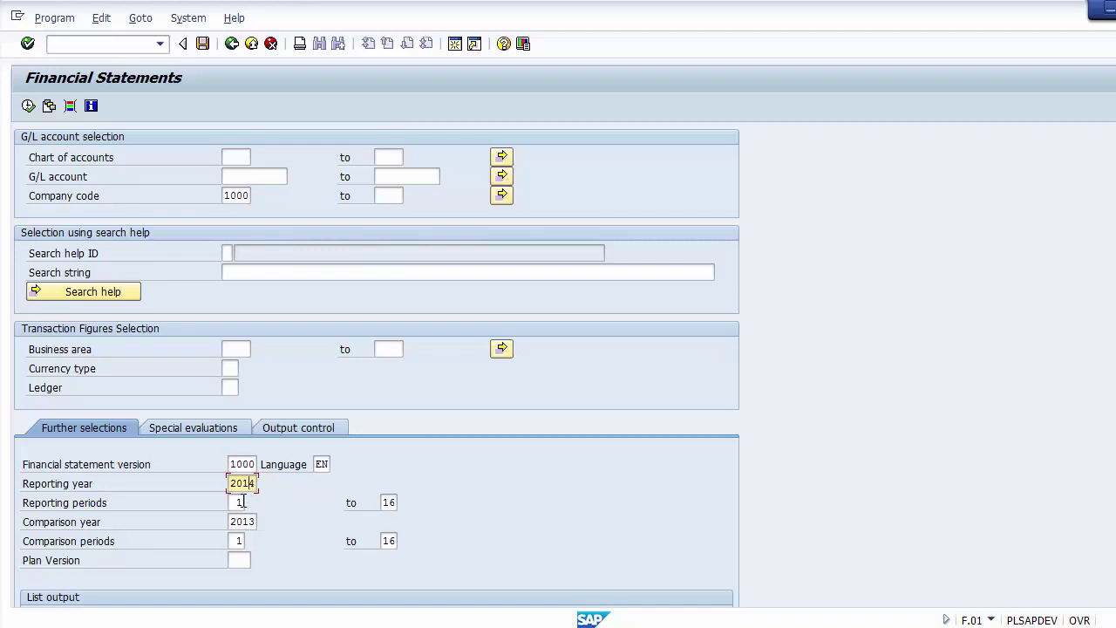
click(244, 502)
click(252, 523)
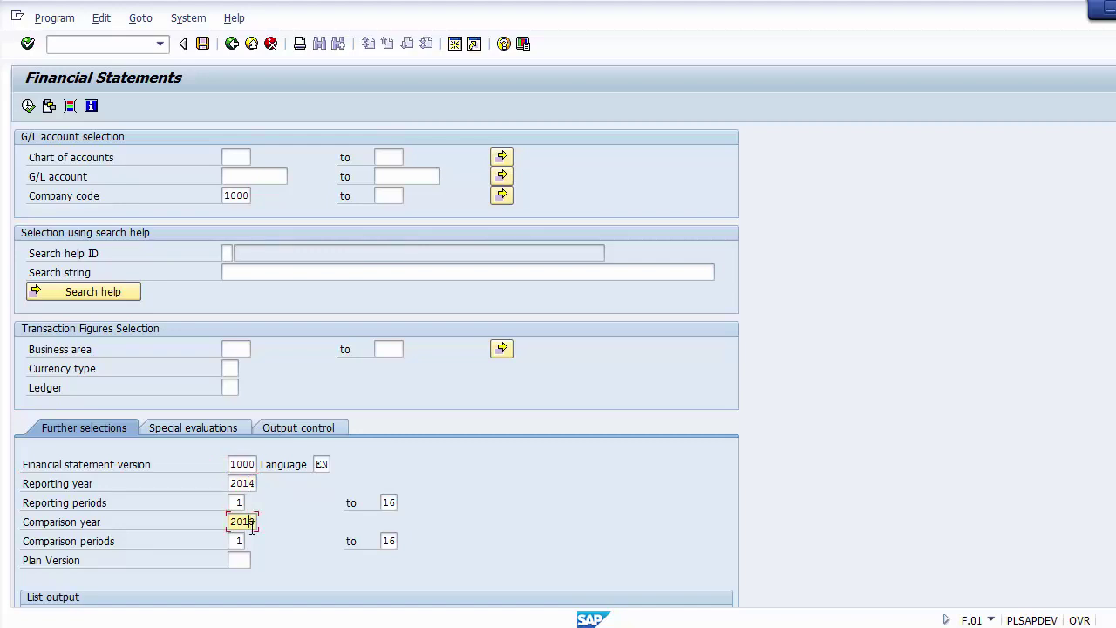
click(241, 540)
Step: Set the list output to ALV Tree Control and enable the structured balance list option
scroll(377, 365, down, 5)
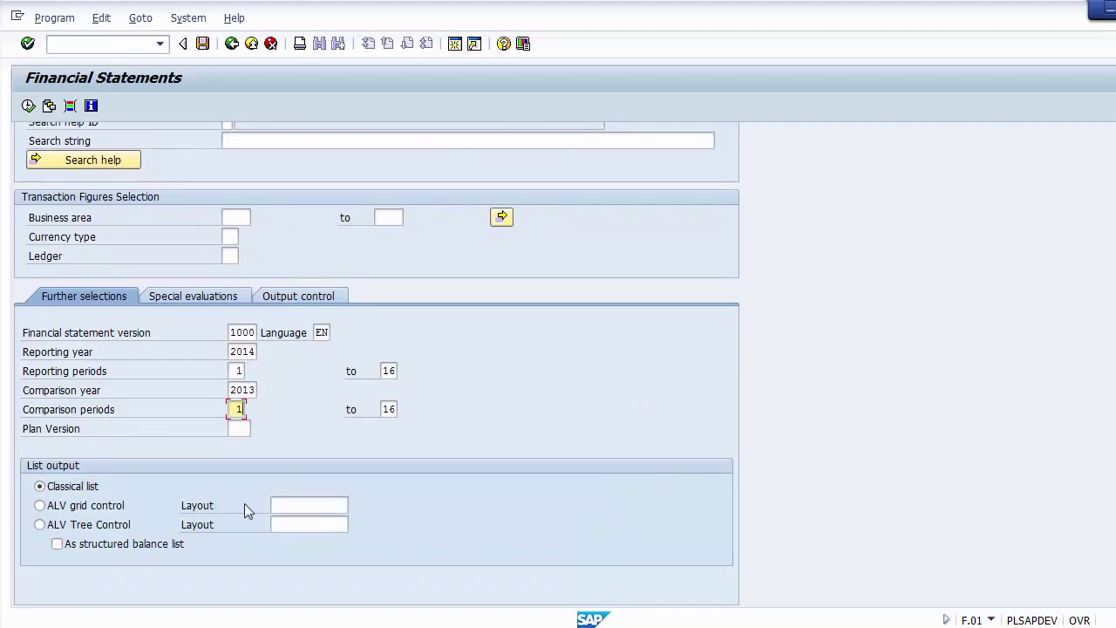
click(101, 527)
click(57, 545)
scroll(772, 325, up, 3)
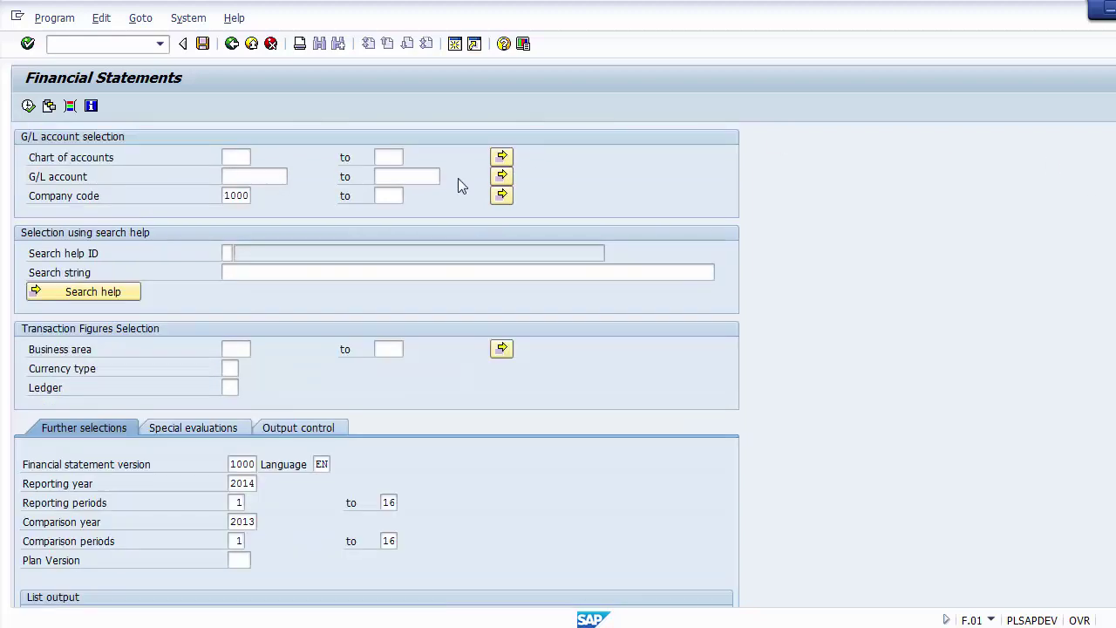
Step: Recheck the company code, statement version, years, periods and list output, and run the financial statements report, accepting its messages
click(249, 198)
click(253, 467)
click(252, 486)
click(241, 503)
click(258, 523)
click(238, 540)
scroll(377, 365, down, 3)
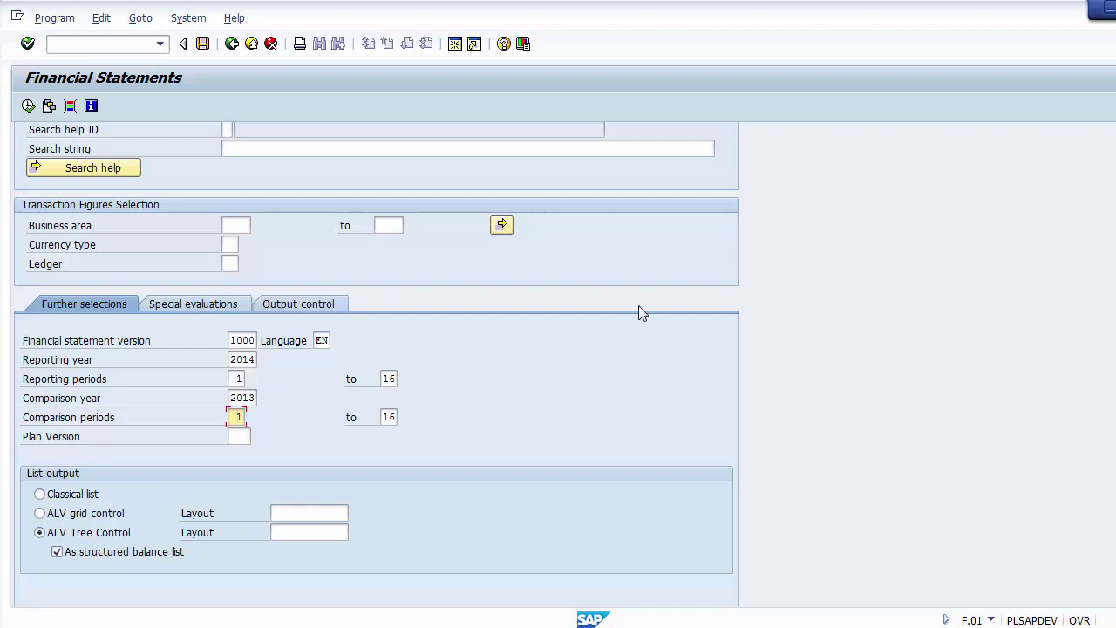
scroll(653, 182, up, 3)
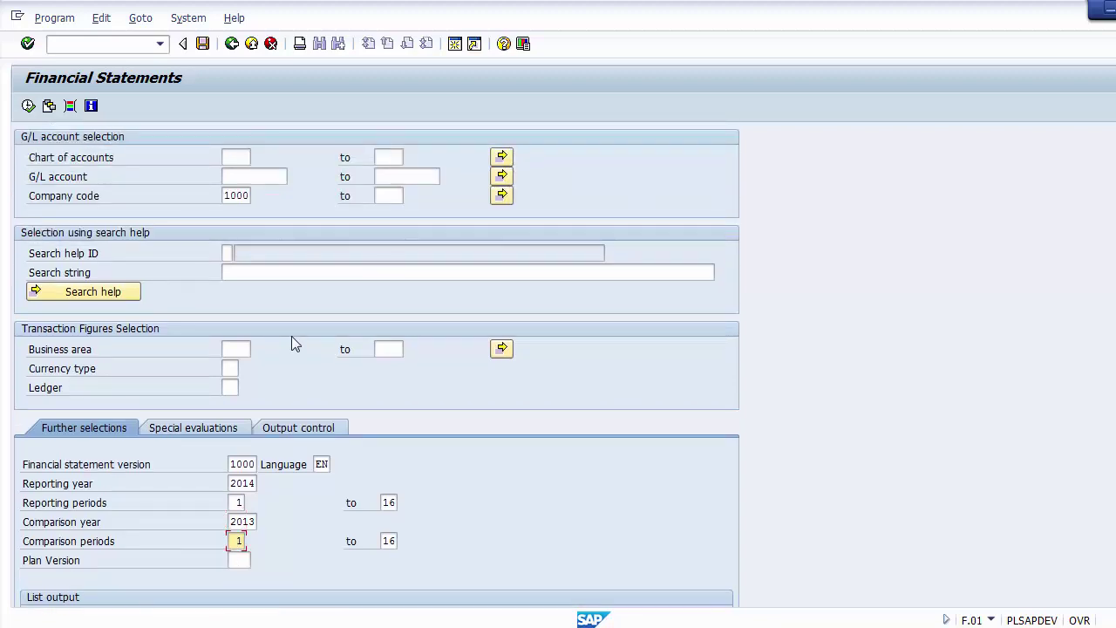
click(29, 107)
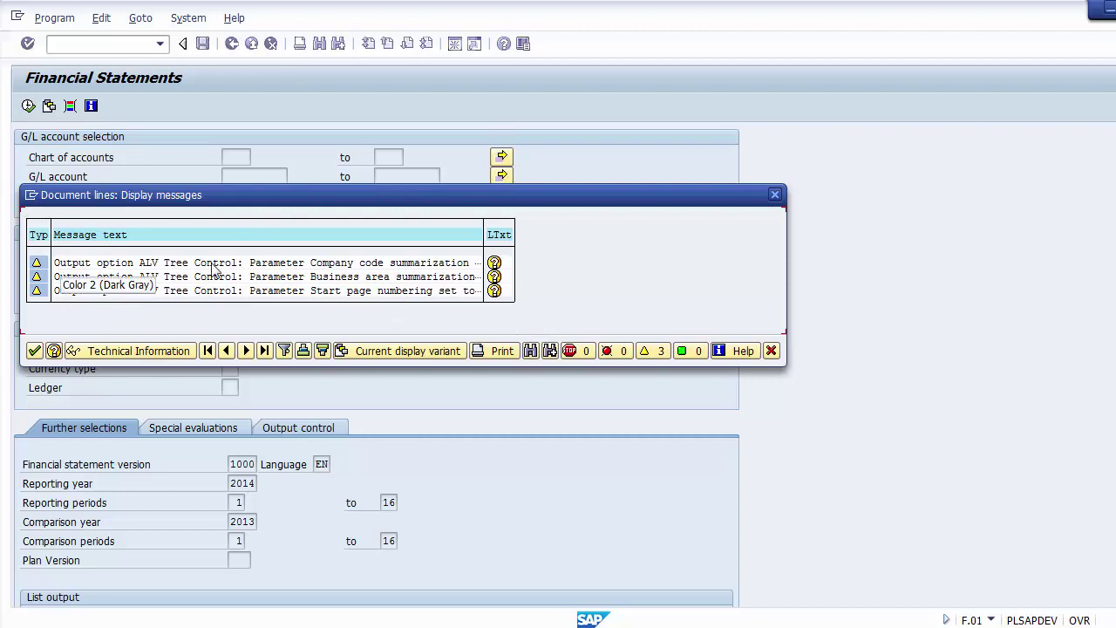
click(34, 351)
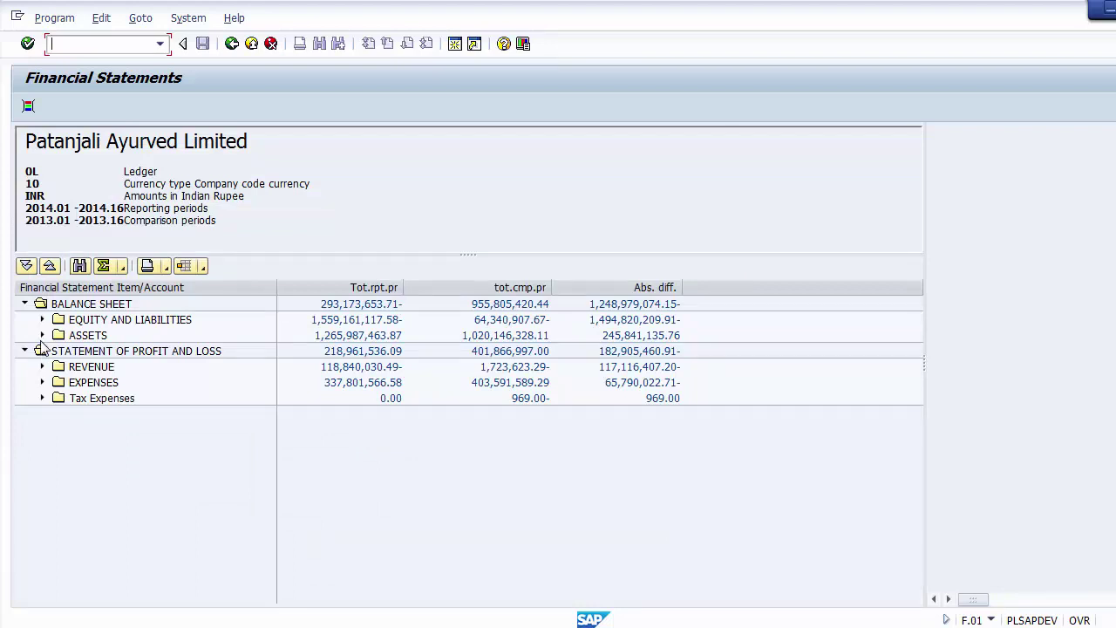
Step: Examine the Balance Sheet, its Equity and Liabilities and Assets items, and the Statement of Profit and Loss
click(94, 319)
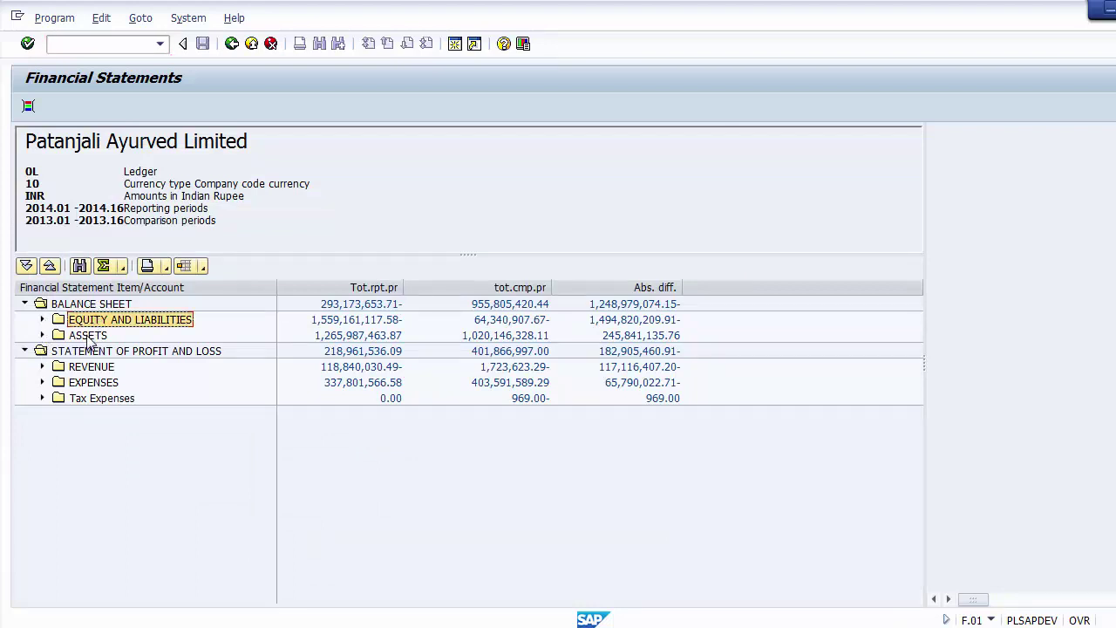
click(89, 336)
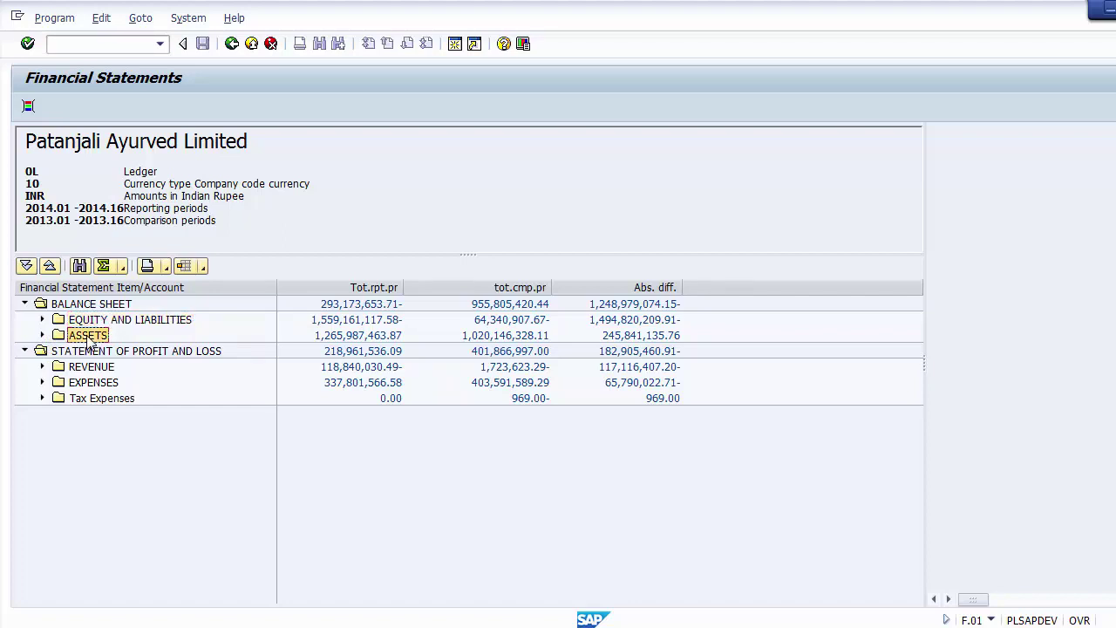
click(80, 305)
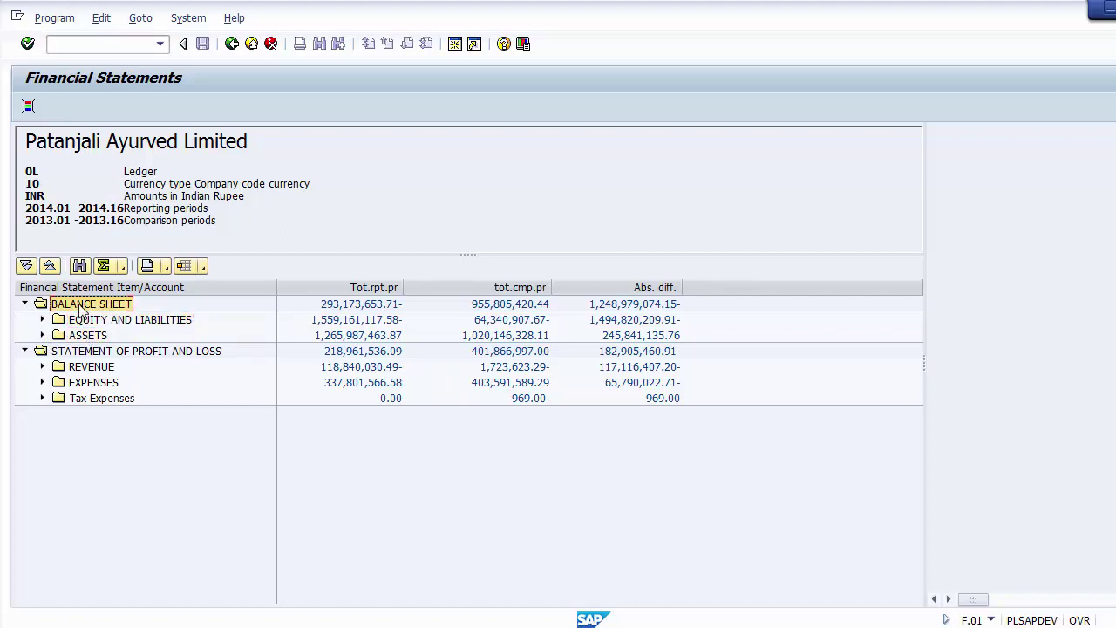
click(82, 353)
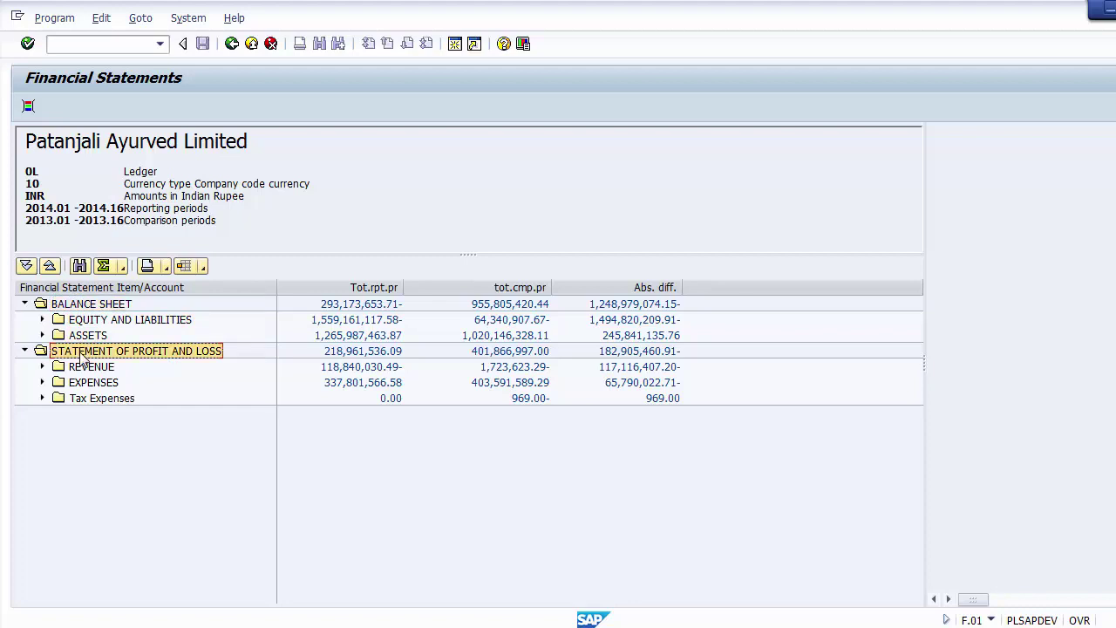
click(83, 305)
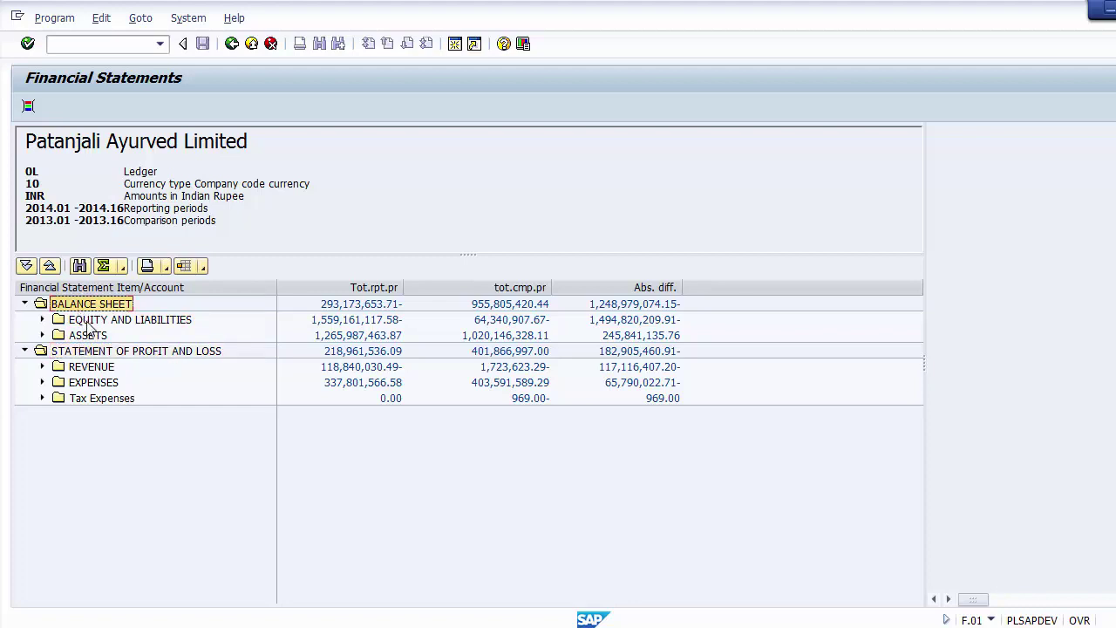
Step: Examine the Equity and Liabilities and Assets items, and the Revenue, Expenses and Tax Expenses items of the Statement of Profit and Loss
click(88, 323)
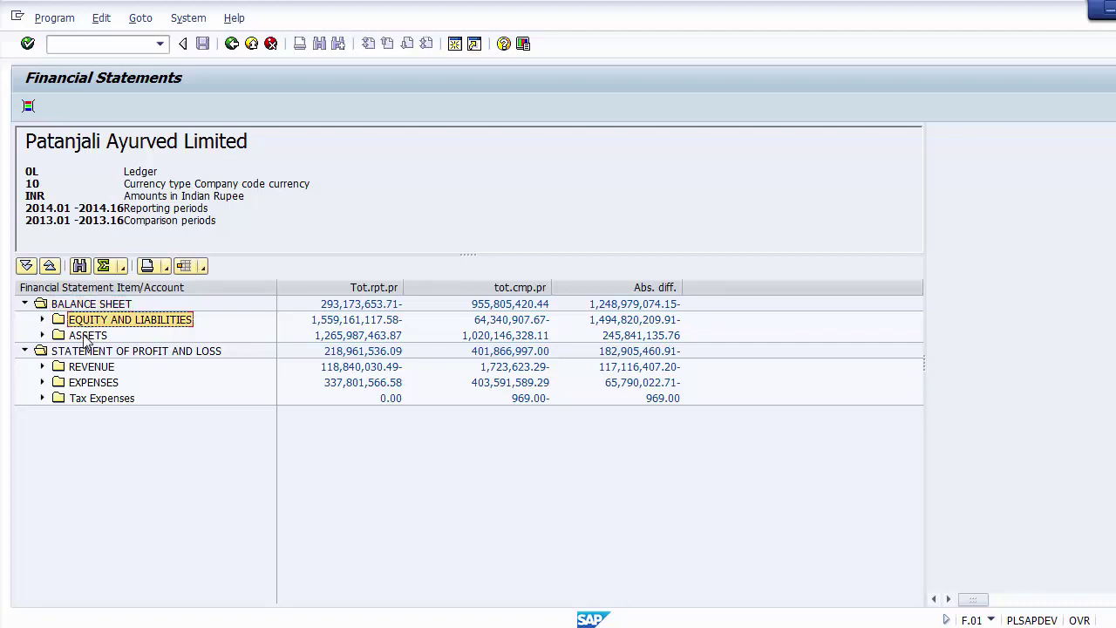
click(85, 336)
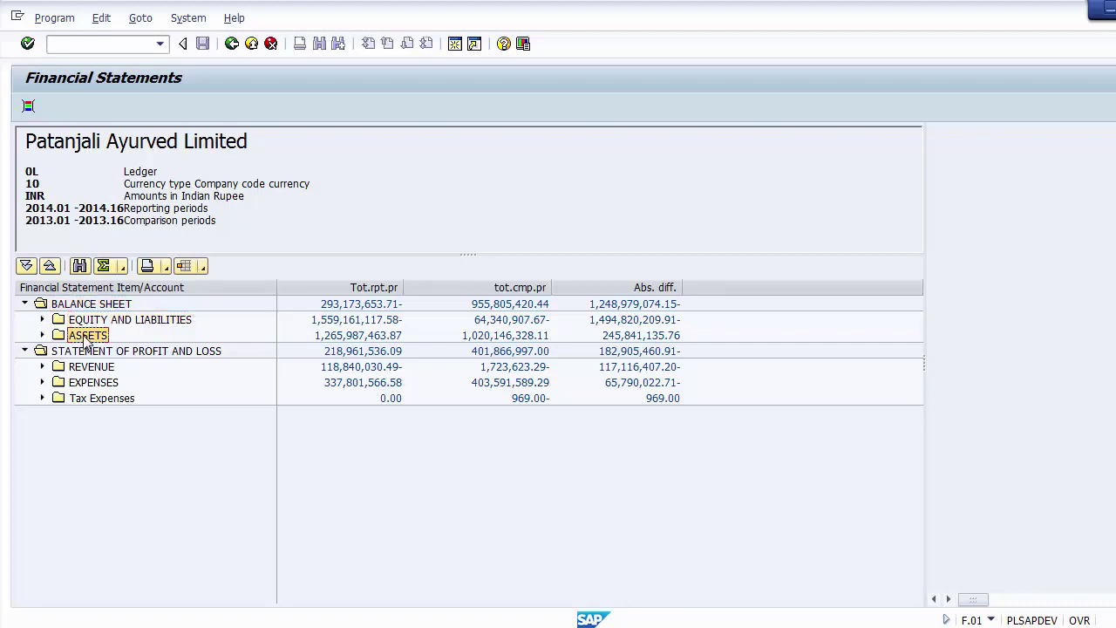
click(85, 352)
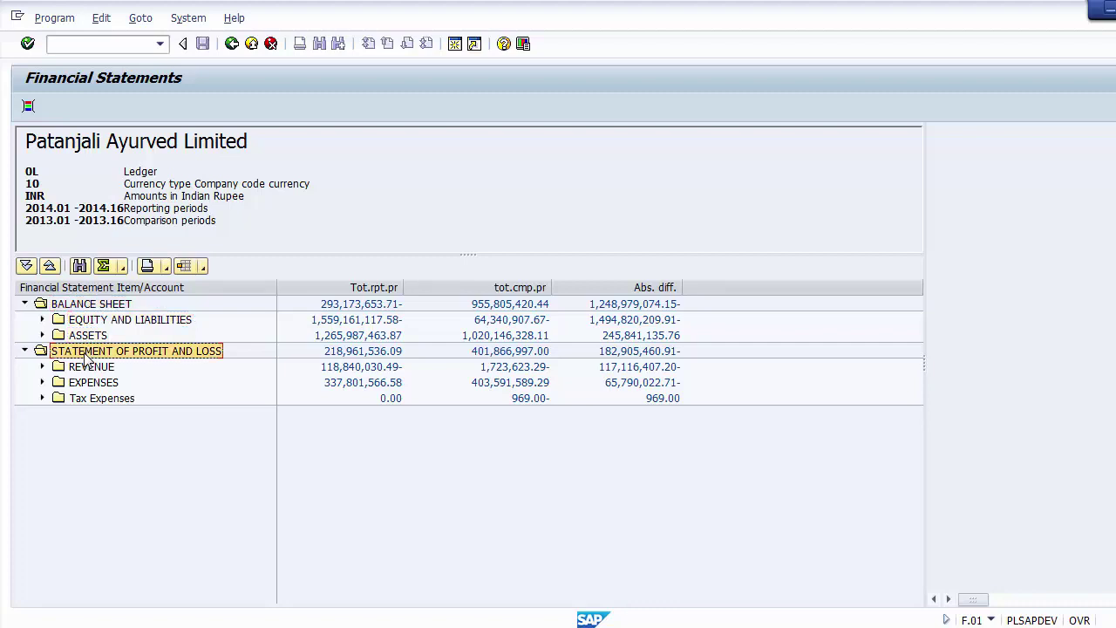
click(91, 368)
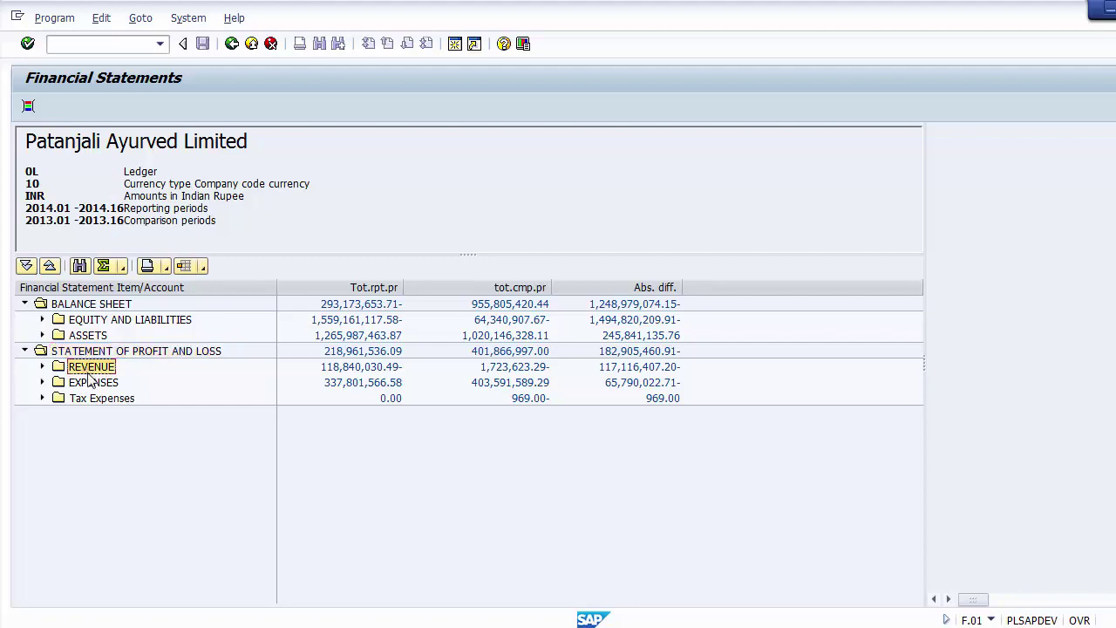
click(91, 386)
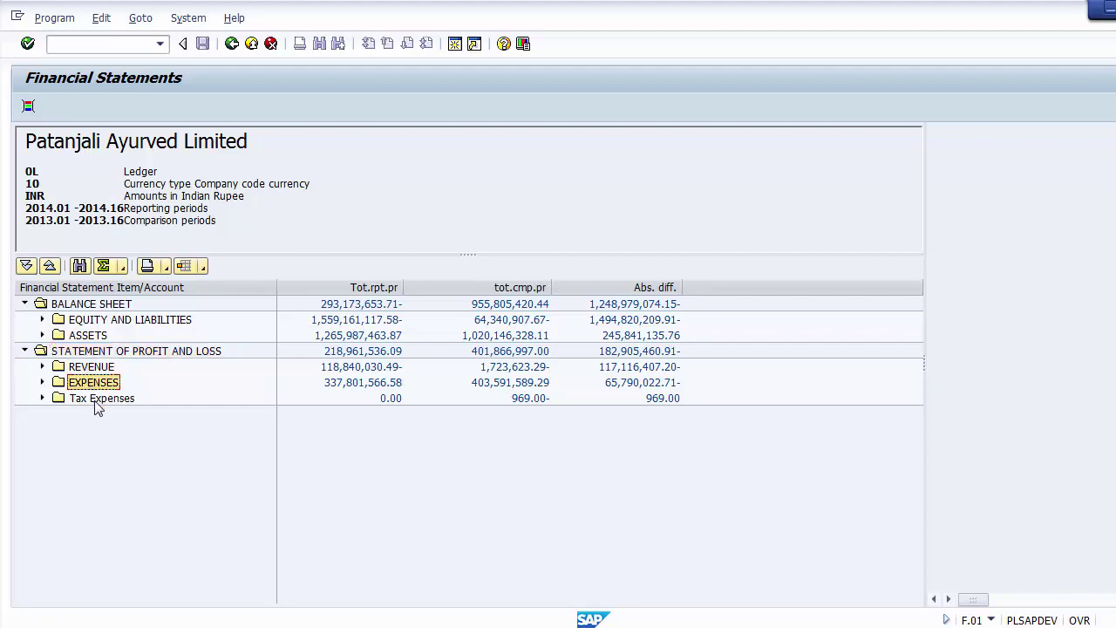
click(98, 401)
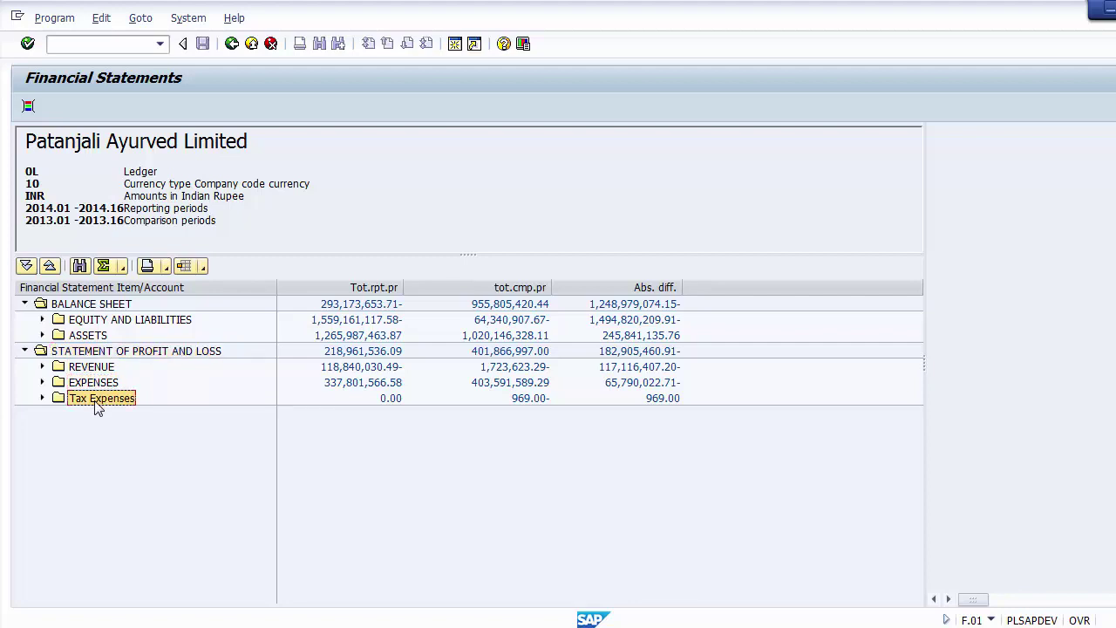
Step: Expand Equity and Liabilities and review its Shareholders Funds, Non-Current Liabilities and Current Liabilities items
click(43, 320)
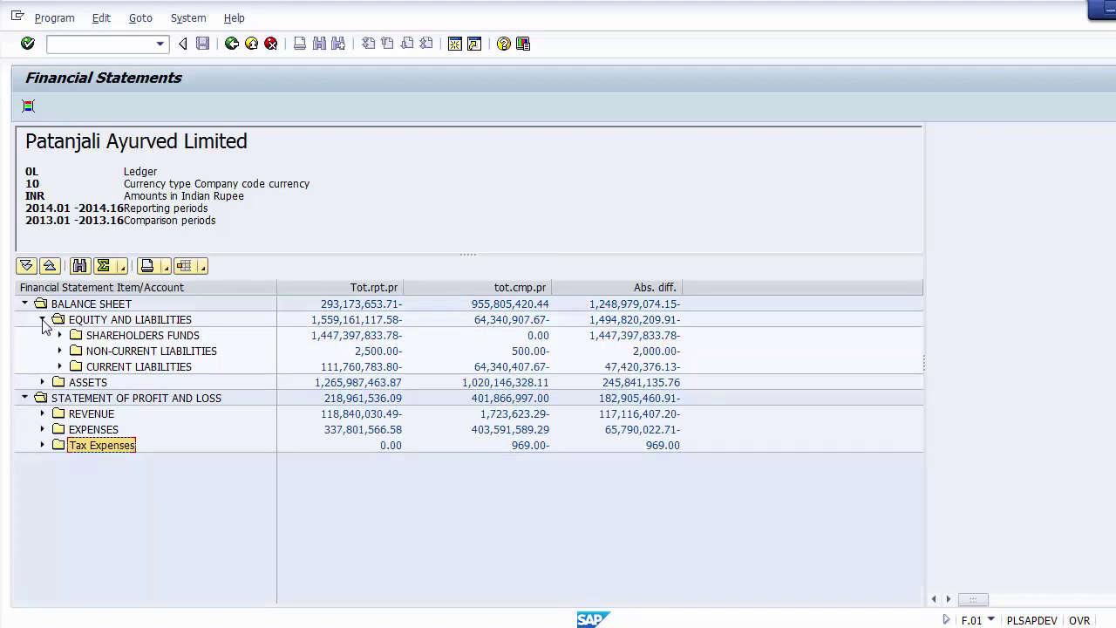
click(116, 324)
click(156, 339)
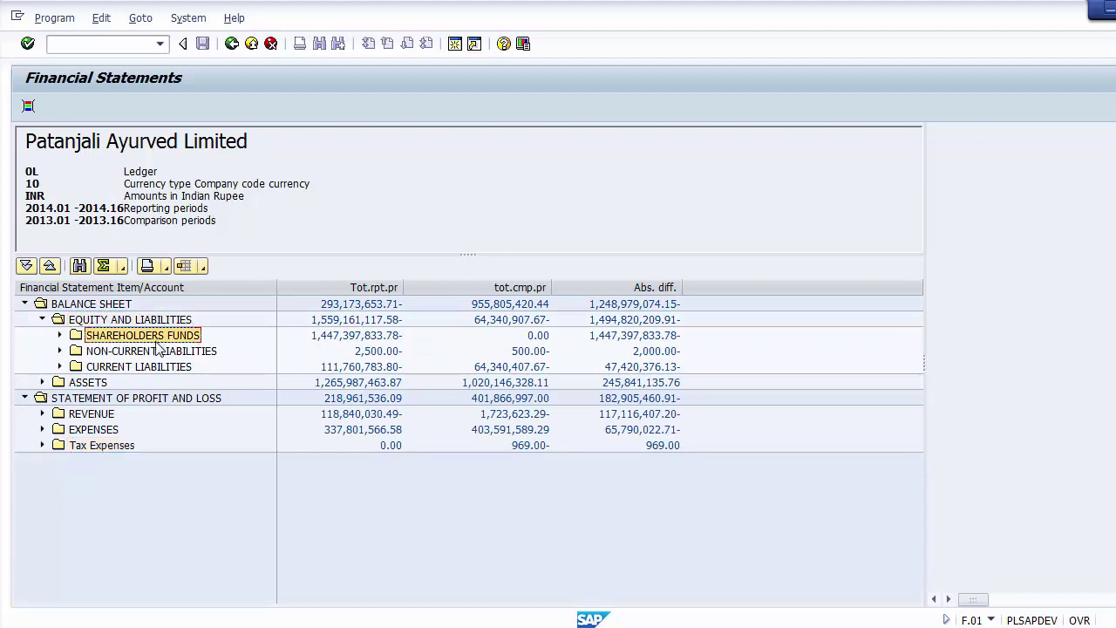
click(160, 353)
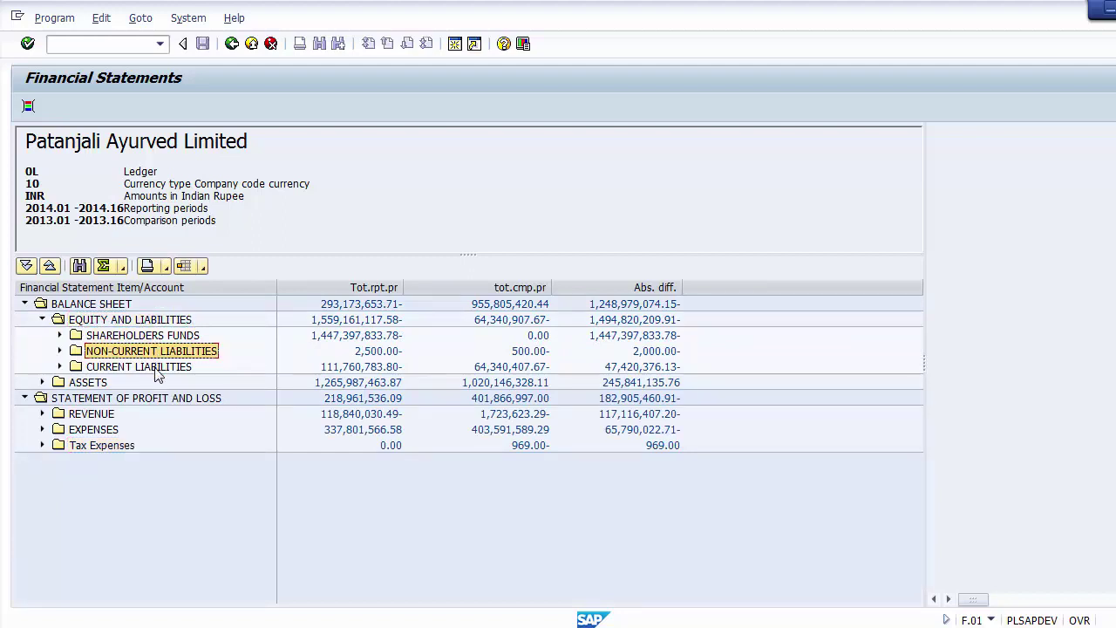
click(157, 370)
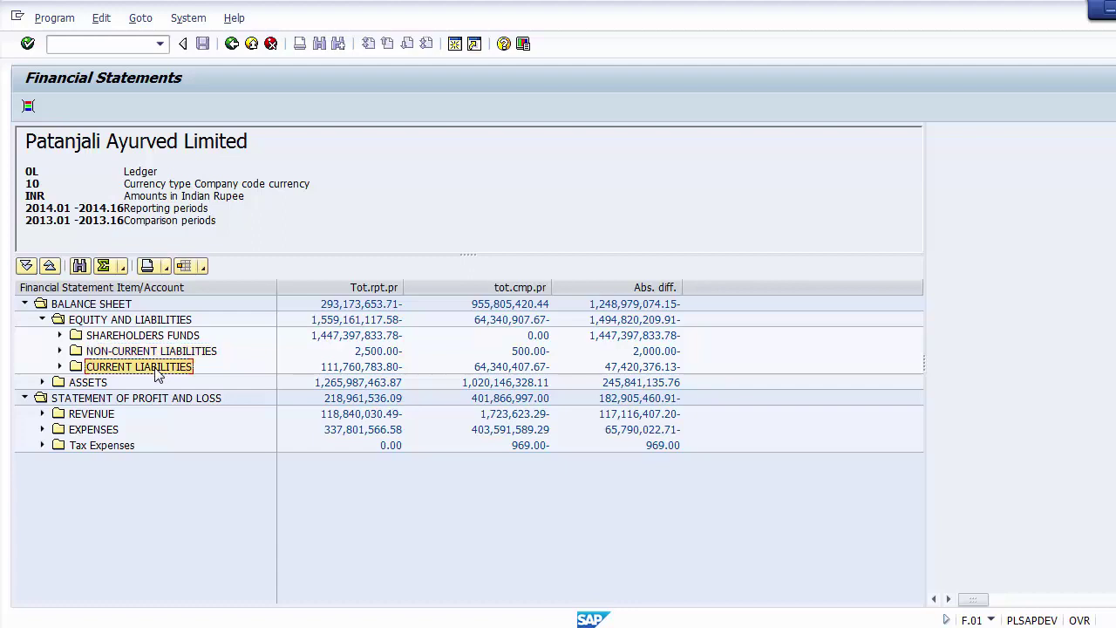
Step: Expand Assets and review its Non-Current Assets and Current Assets items
click(43, 382)
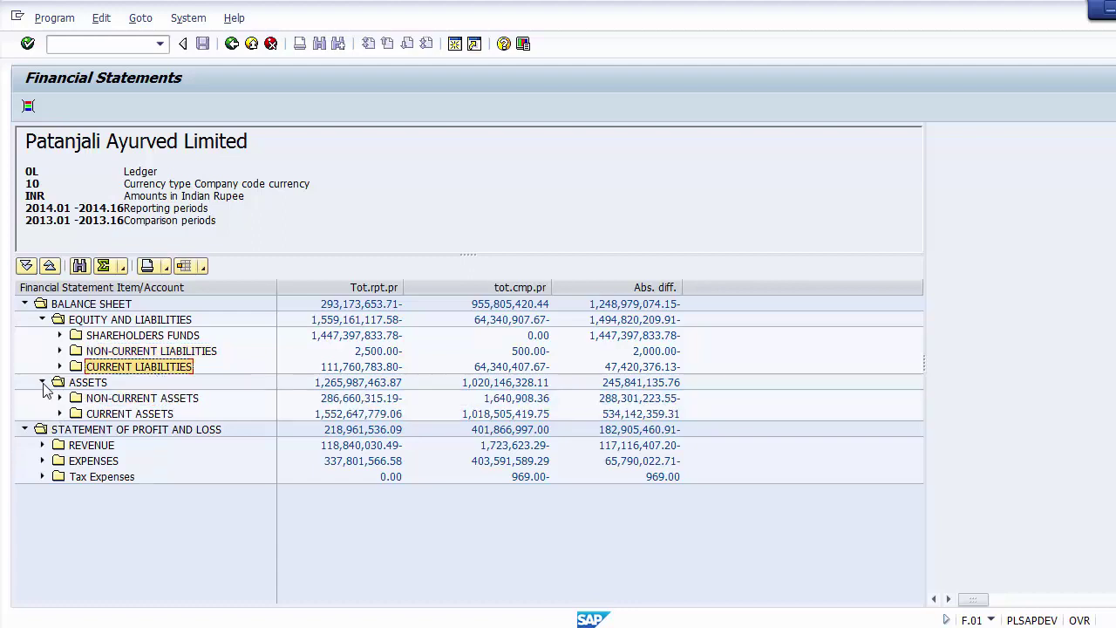
click(115, 400)
click(116, 414)
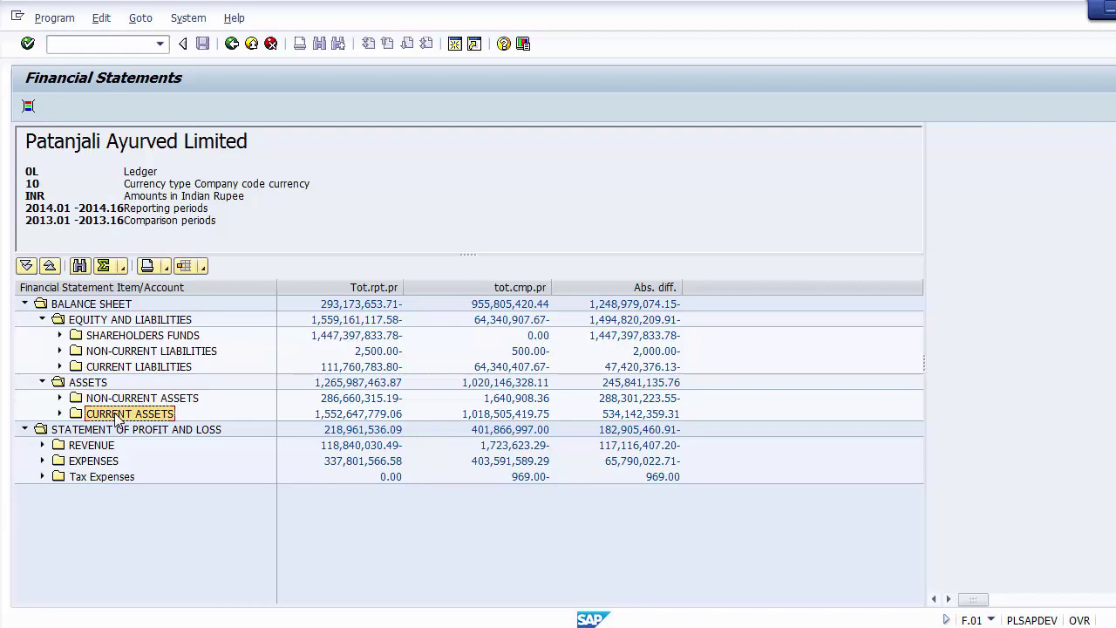
Step: Expand Shareholders Funds, review its two subgroups, and drill into Share Capital down to the Equity Share Capital account
click(60, 336)
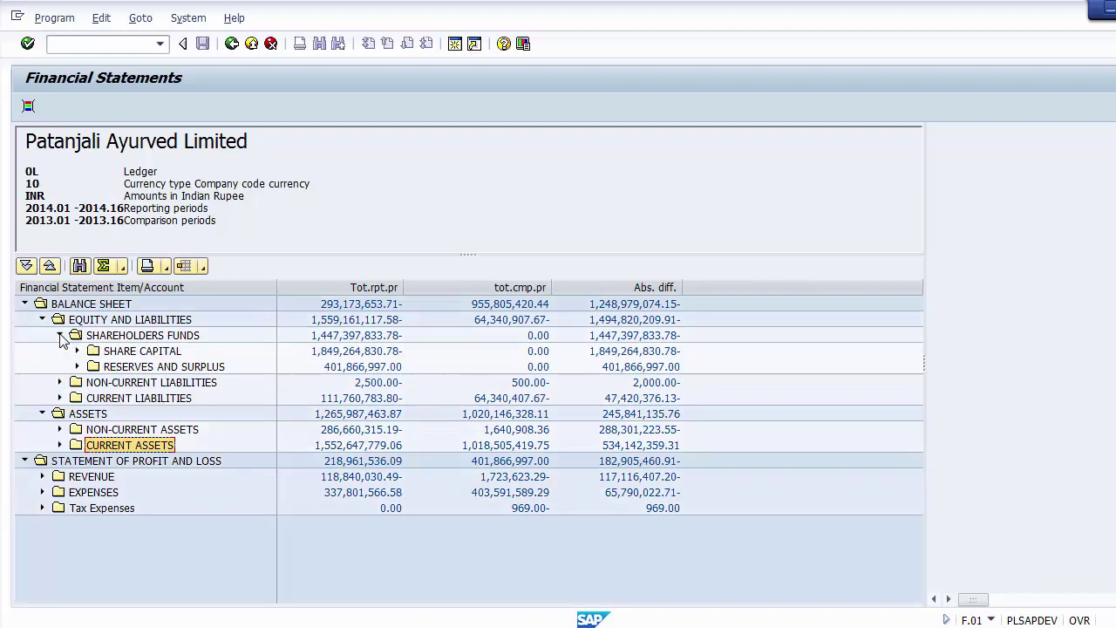
click(141, 353)
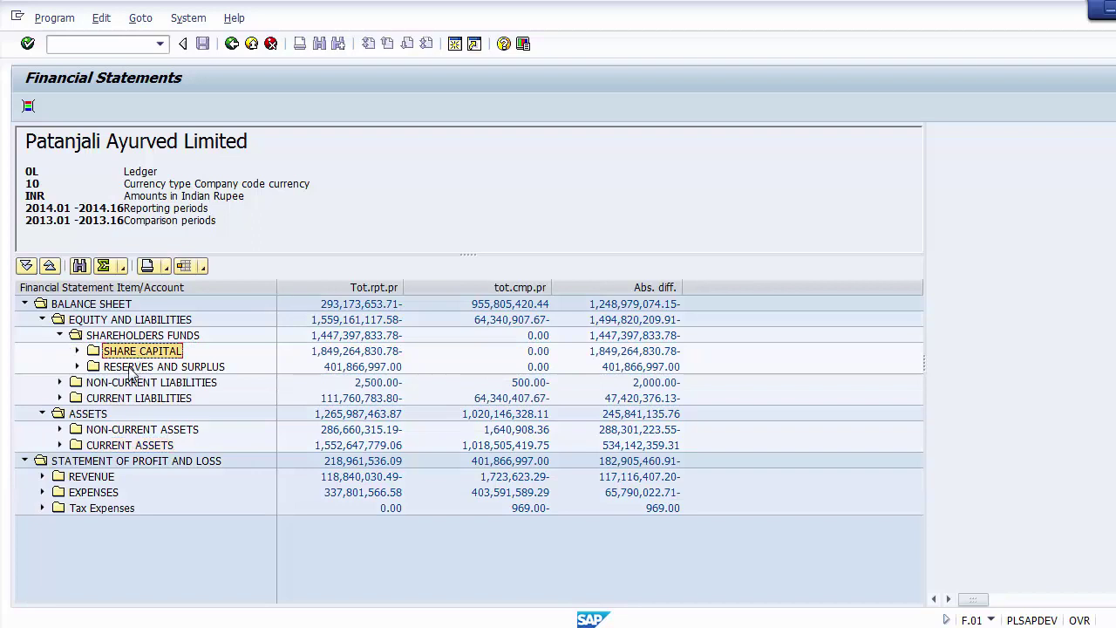
click(131, 368)
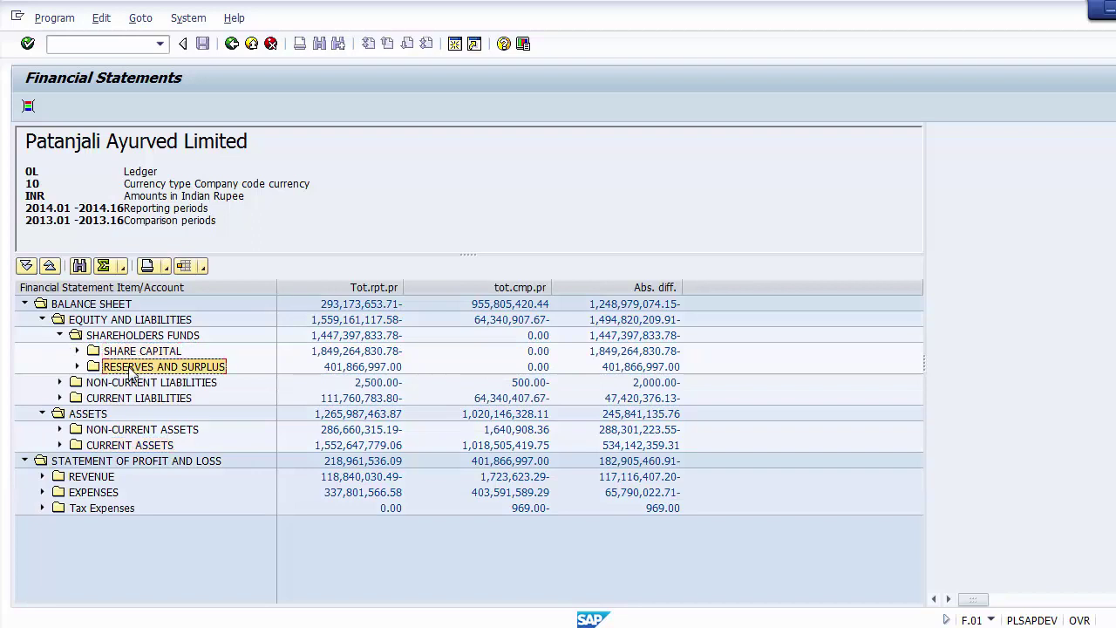
click(77, 351)
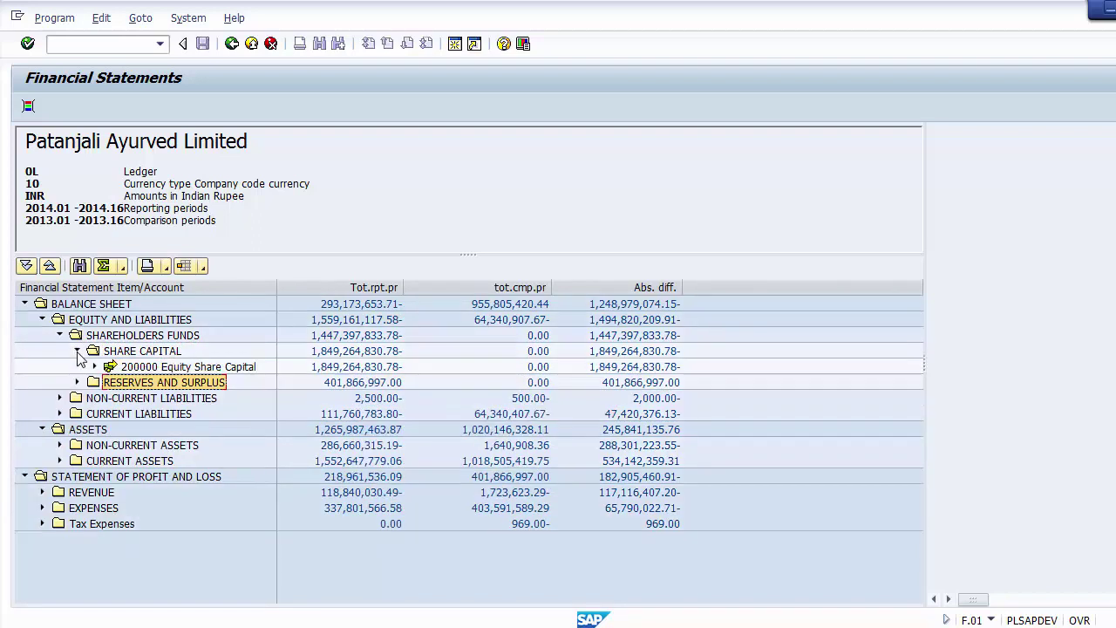
click(187, 367)
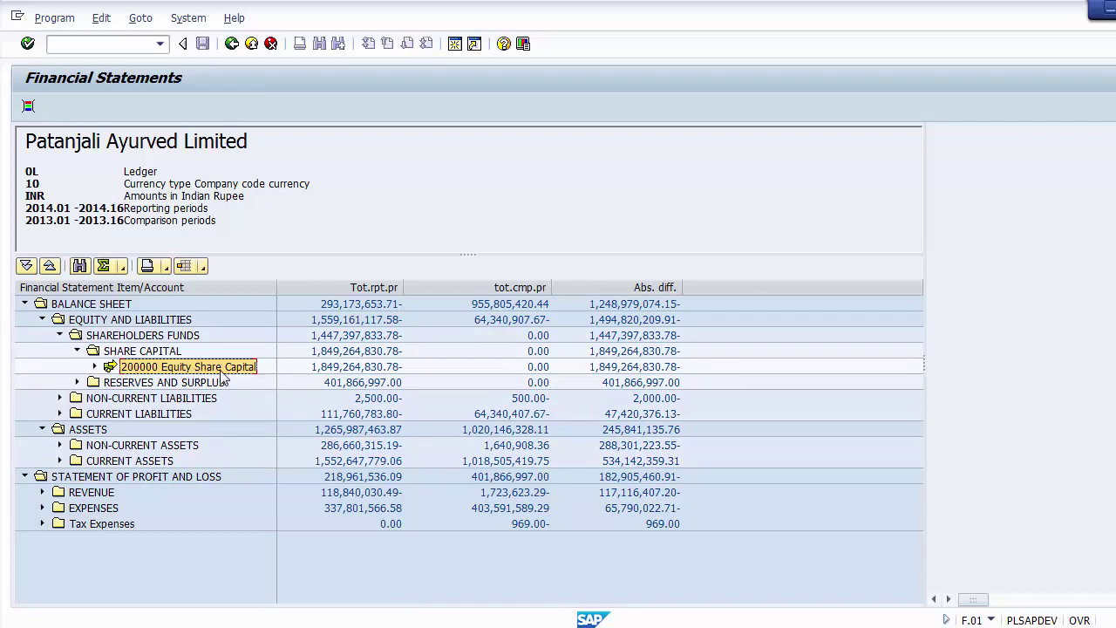
Step: Drill into Reserves and Surplus under Shareholders Funds down to the Retained Earning Account
click(78, 383)
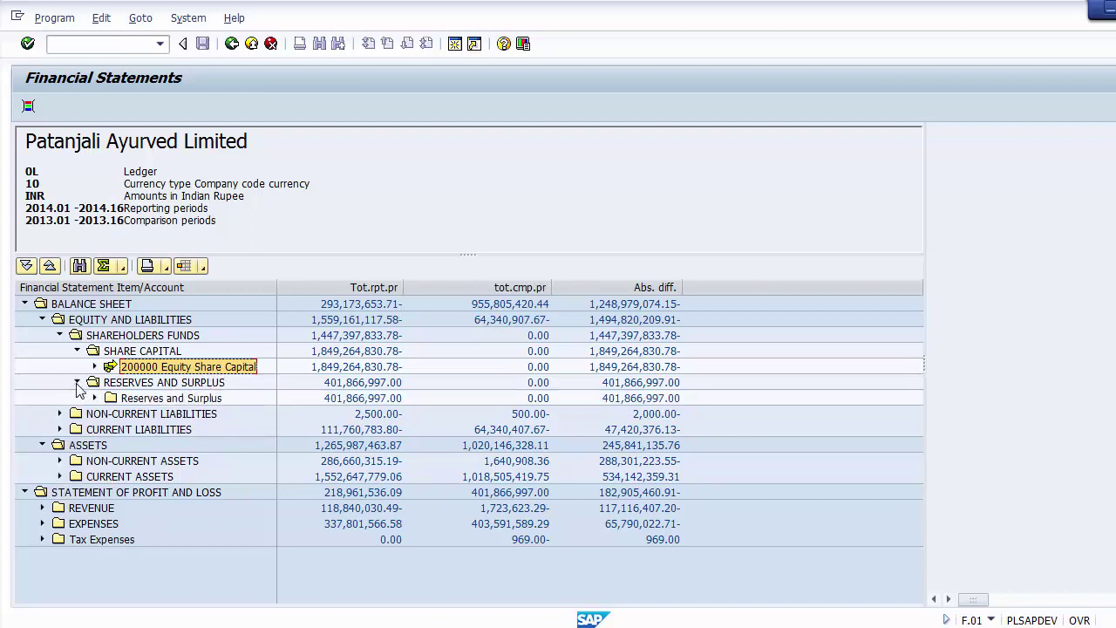
click(145, 402)
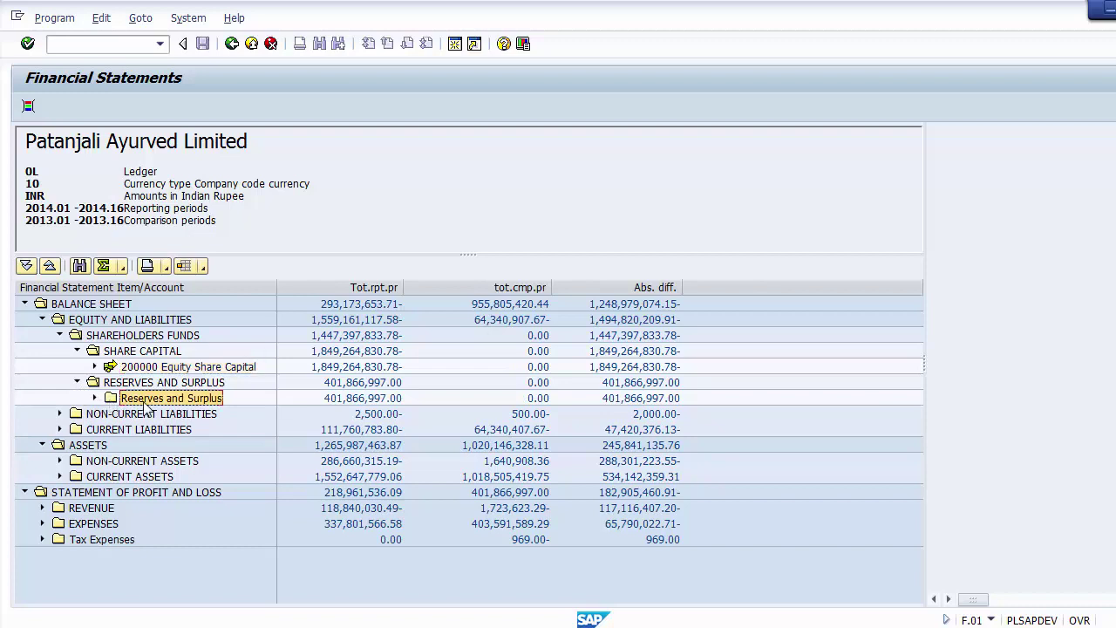
click(96, 399)
click(206, 417)
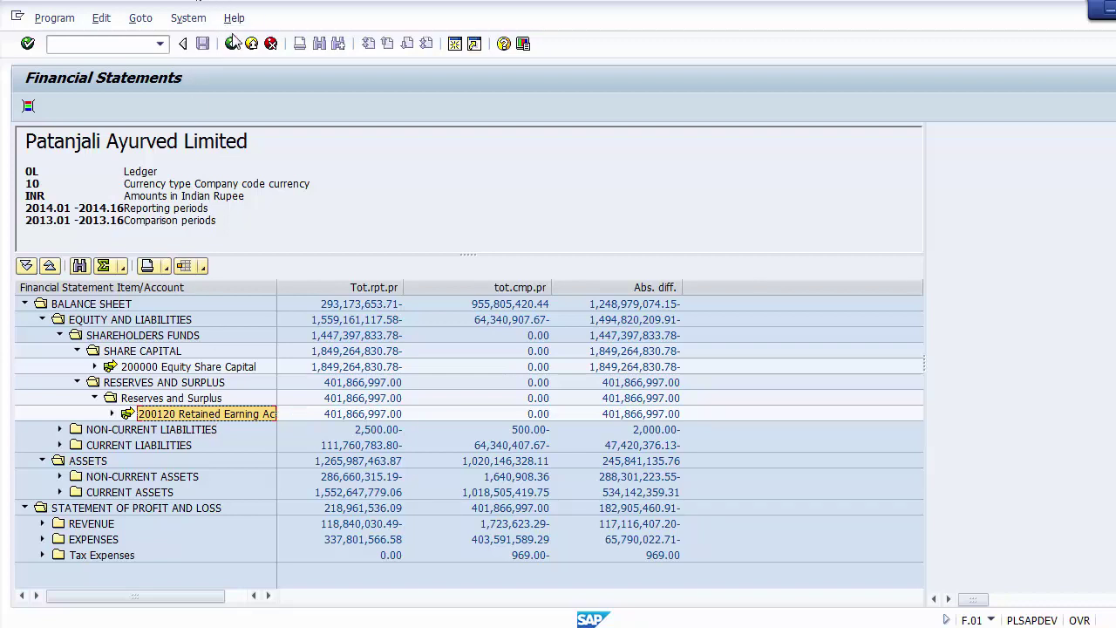
Step: Compare the Equity Share Capital and Retained Earning accounts with the Share Capital and Reserves and Surplus groups they are assigned to
click(153, 367)
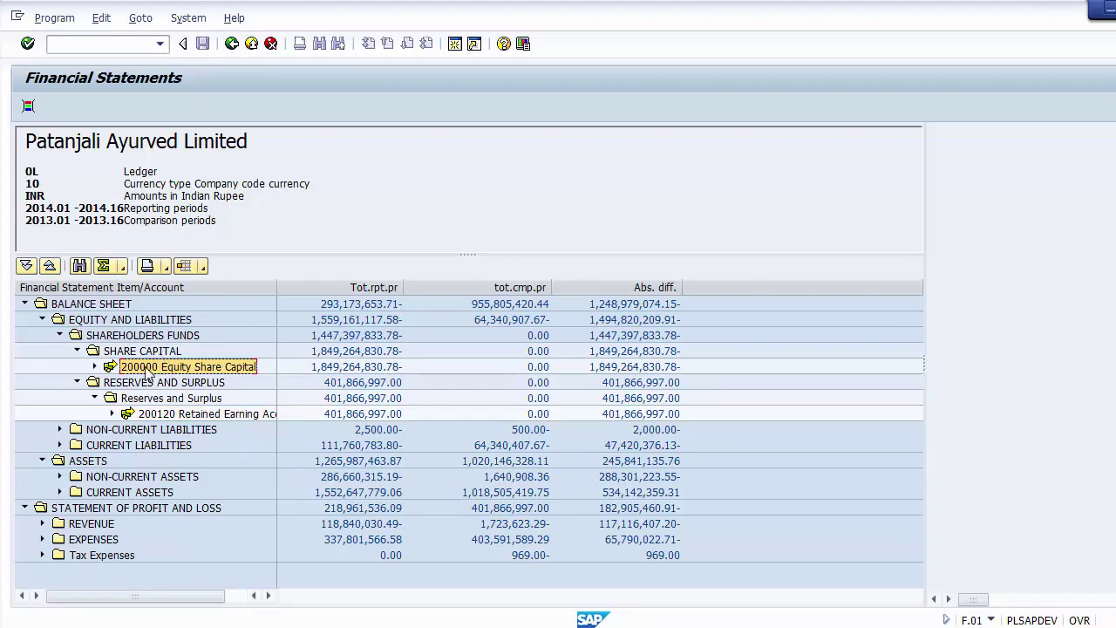
click(139, 353)
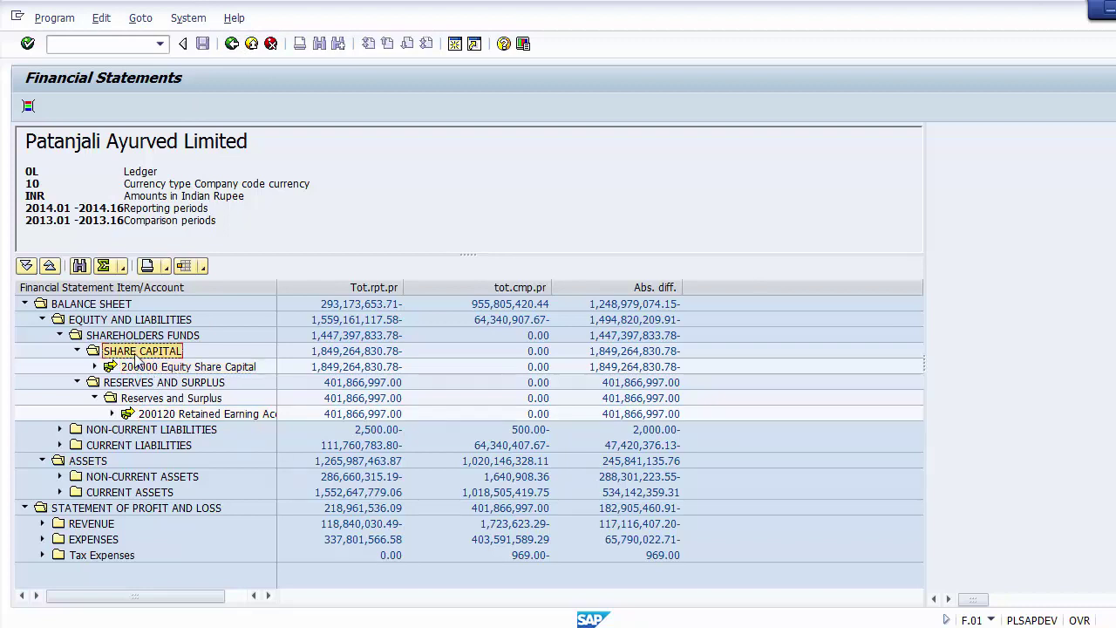
click(158, 416)
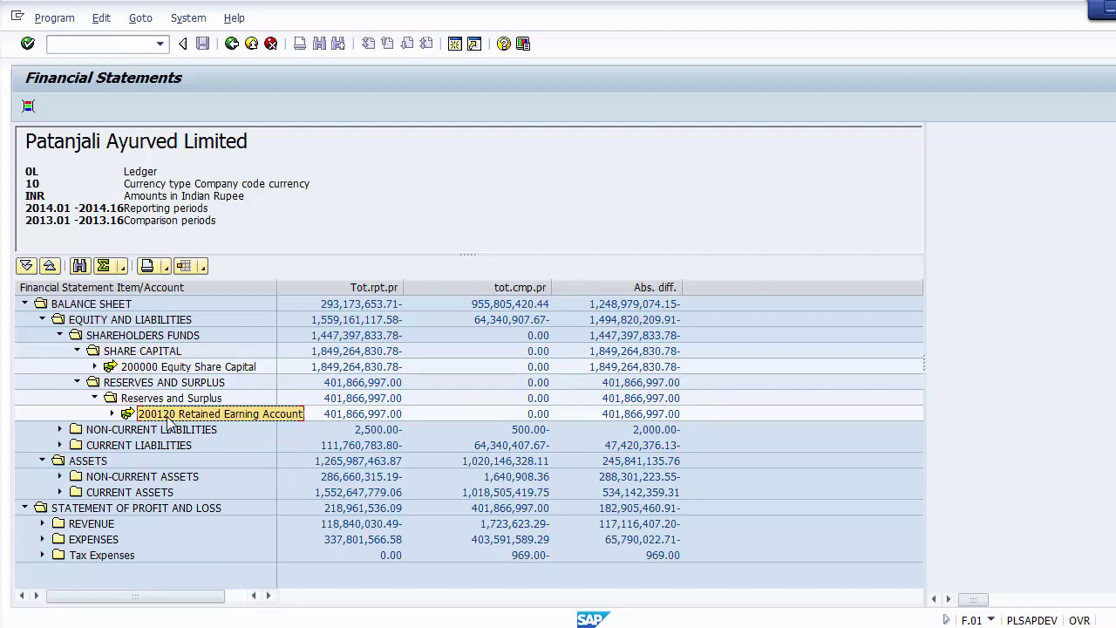
click(164, 399)
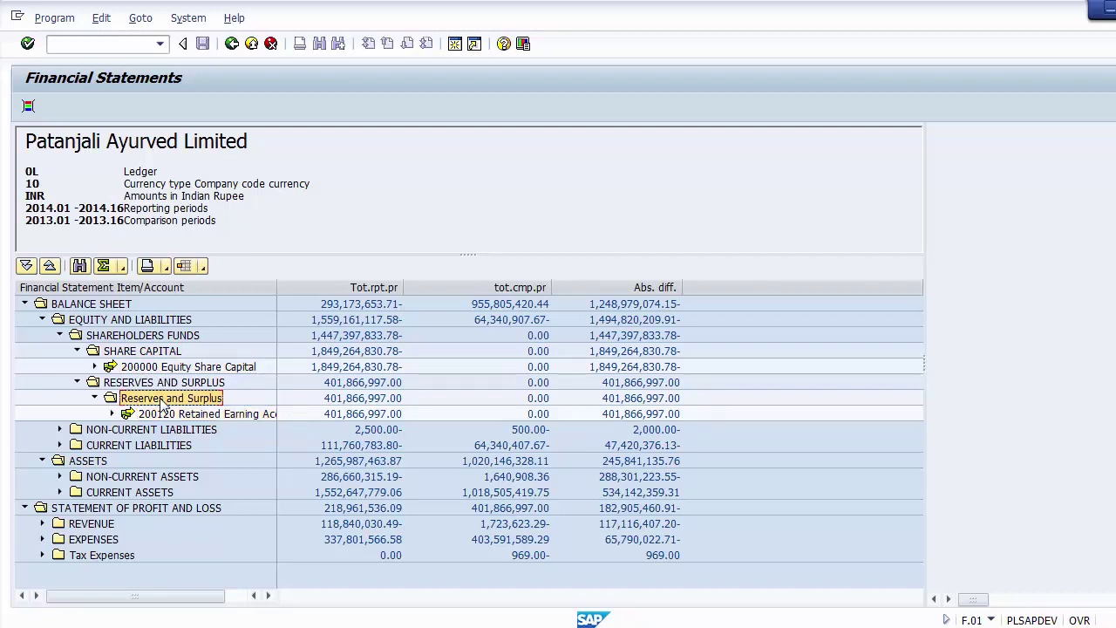
Step: Expand Current Liabilities and review its Short Term Borrowings, Trade Payables, Other Current Liabilities and Short Term Provisions items
click(61, 445)
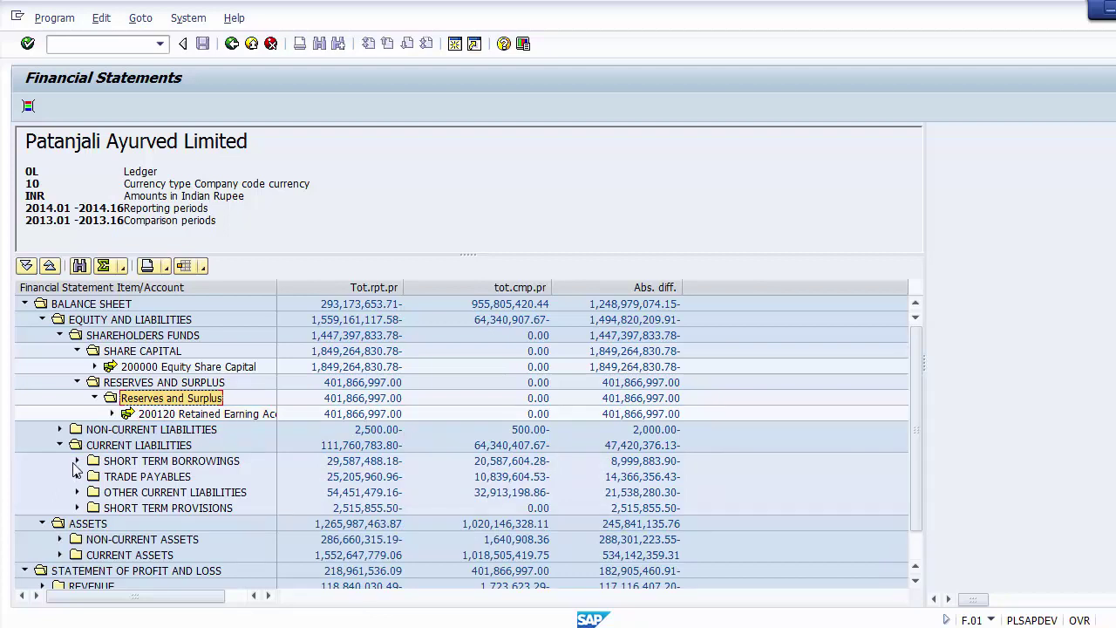
click(117, 449)
click(133, 463)
click(135, 476)
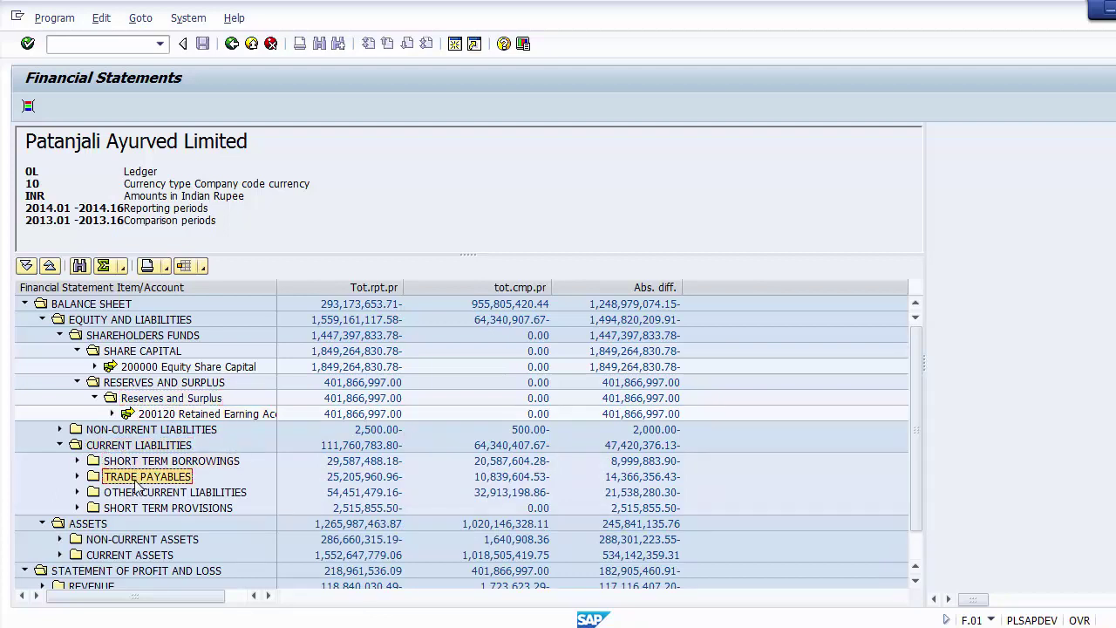
click(137, 492)
click(138, 508)
click(136, 477)
click(135, 464)
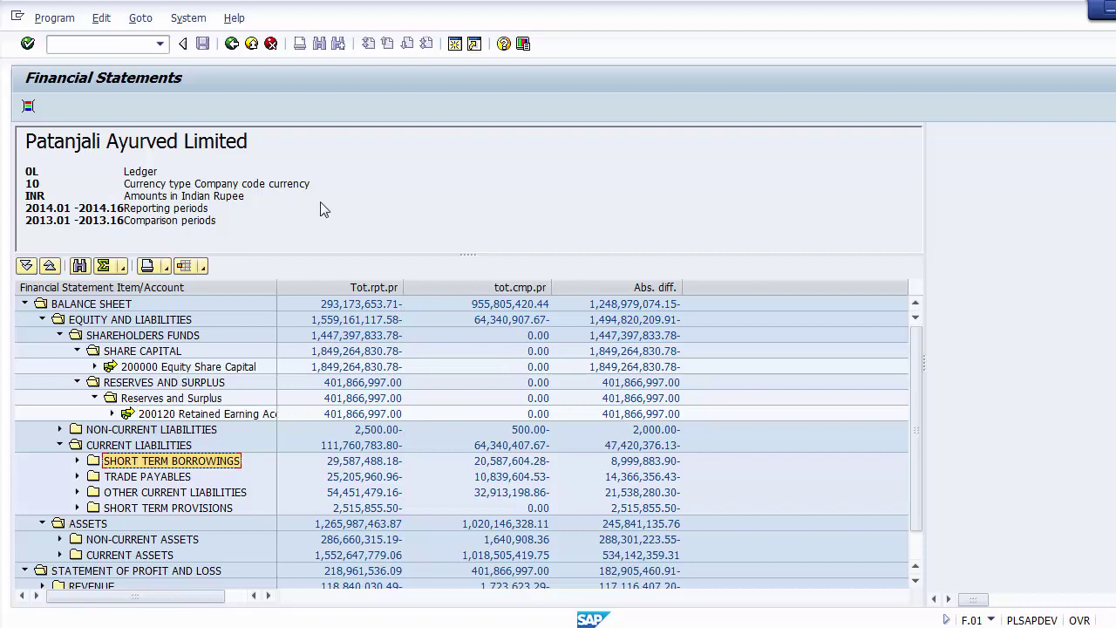
Step: Leave the financial statements report for the SAP Easy Access menu and expand Information System (New) under General Ledger
click(232, 45)
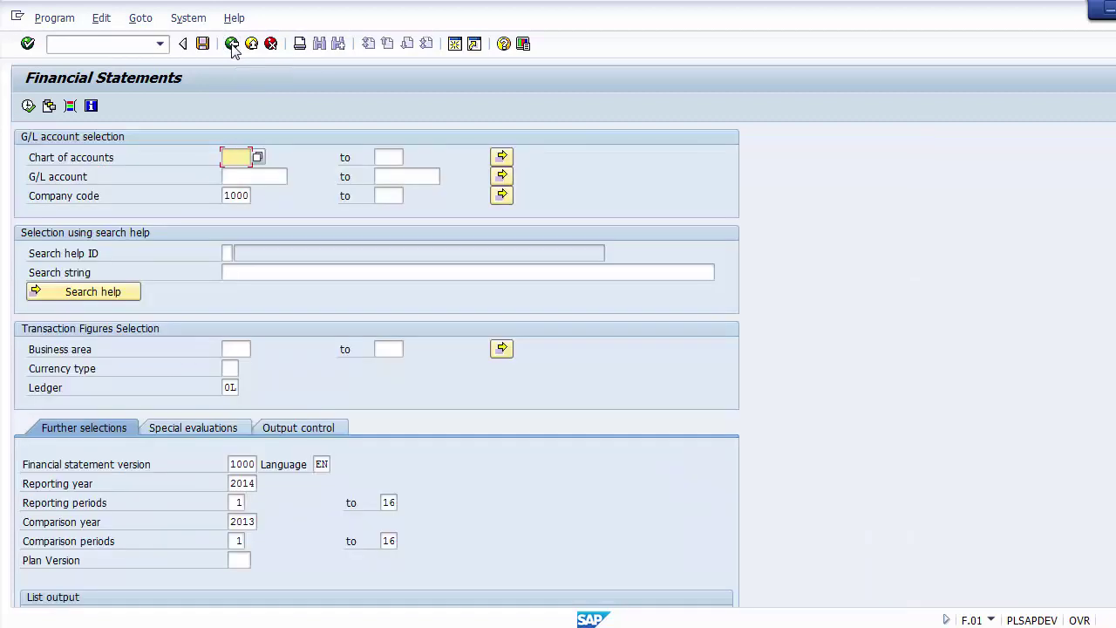
click(232, 45)
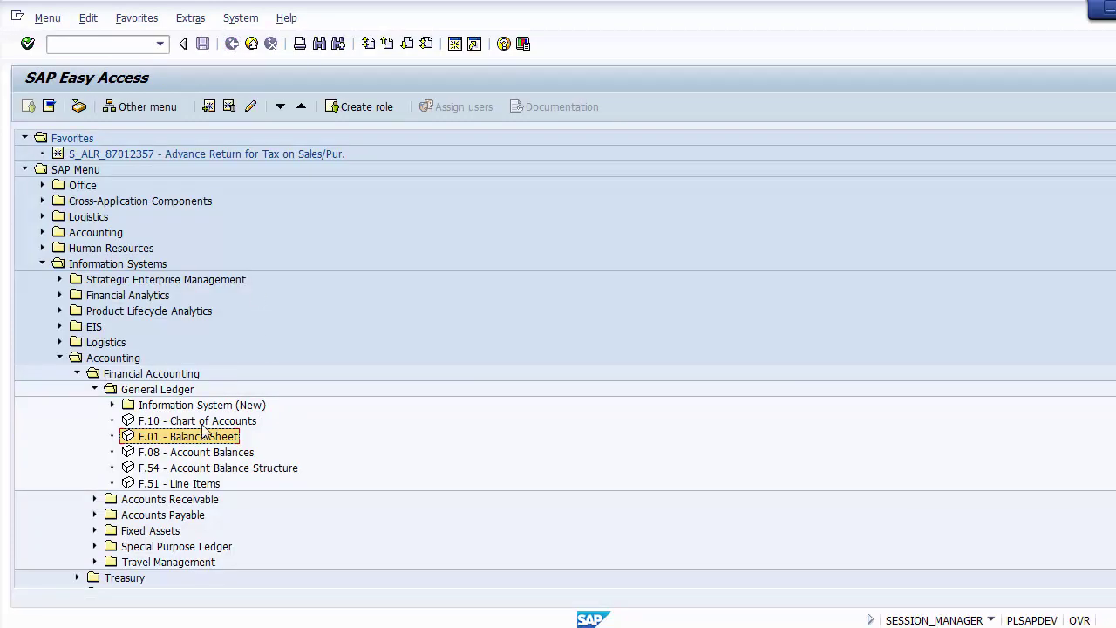
click(152, 409)
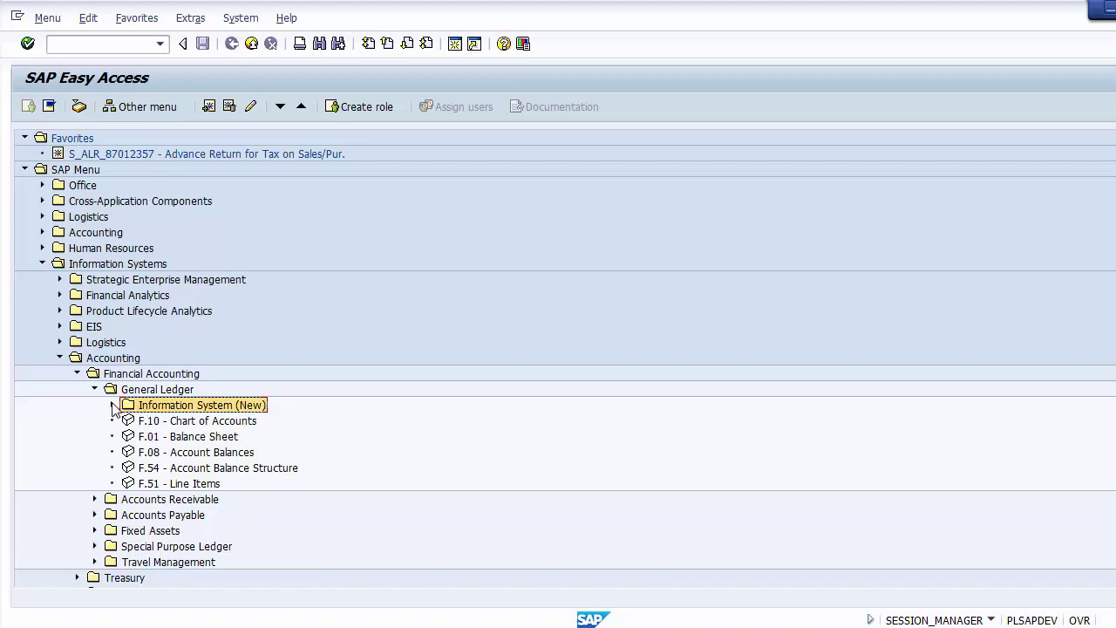
click(113, 406)
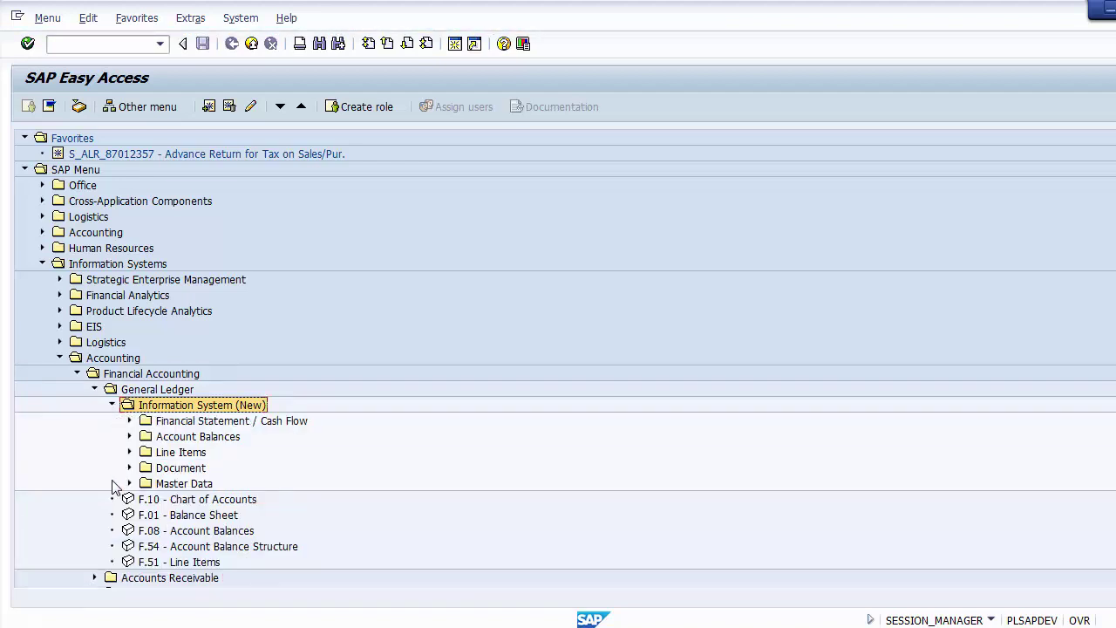
Step: Expand the Account Balances reports and review the General folder and the country folders from Chile to Turkey
click(129, 436)
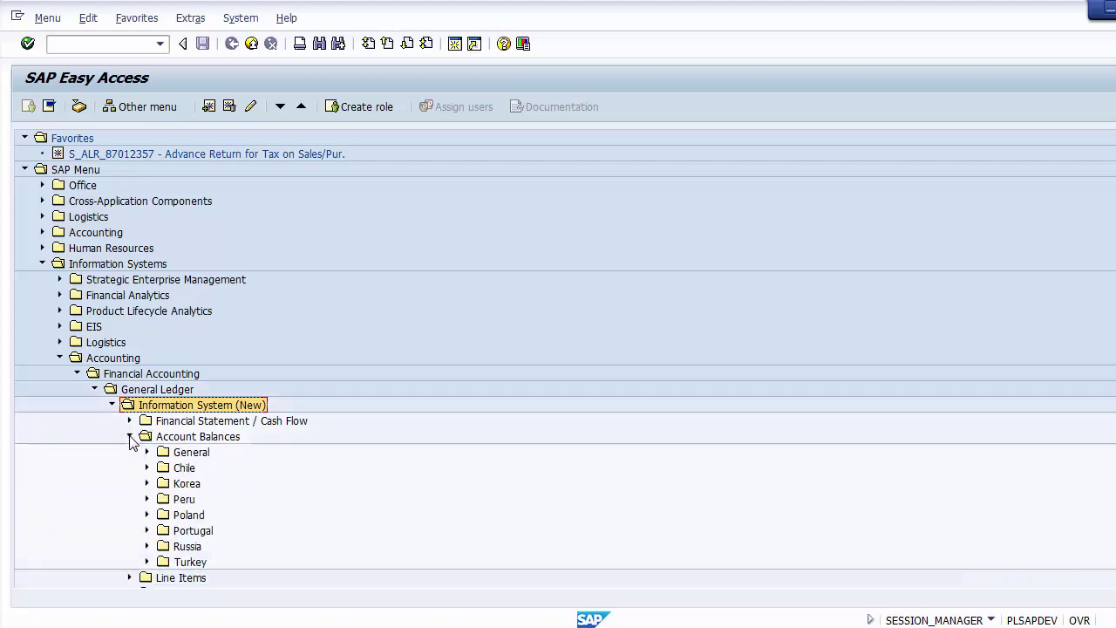
click(197, 453)
click(185, 468)
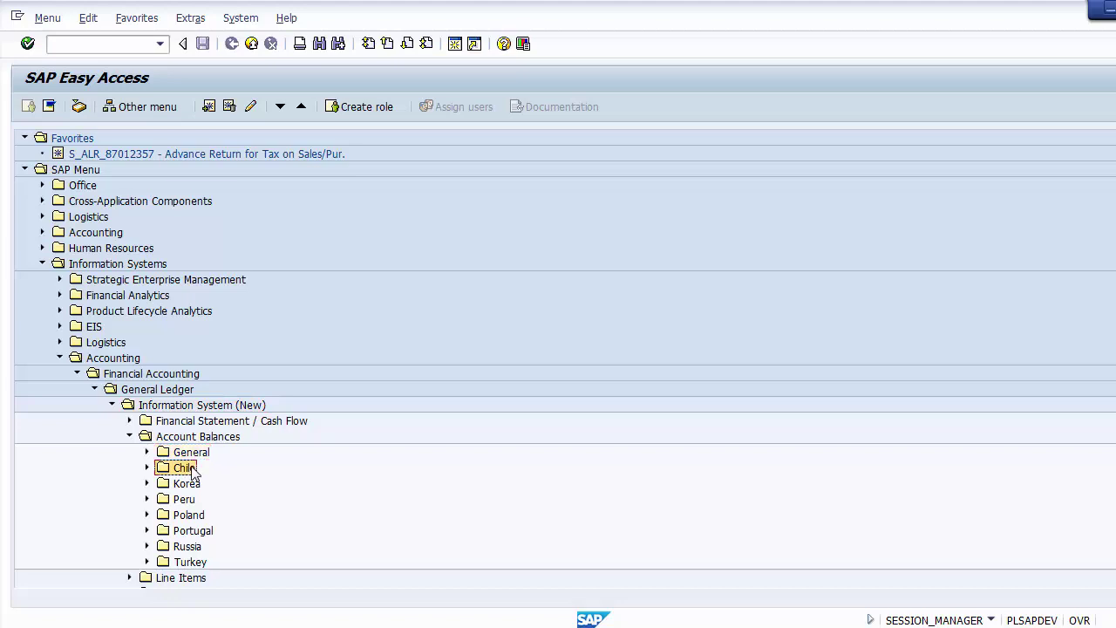
click(186, 484)
click(185, 500)
click(187, 516)
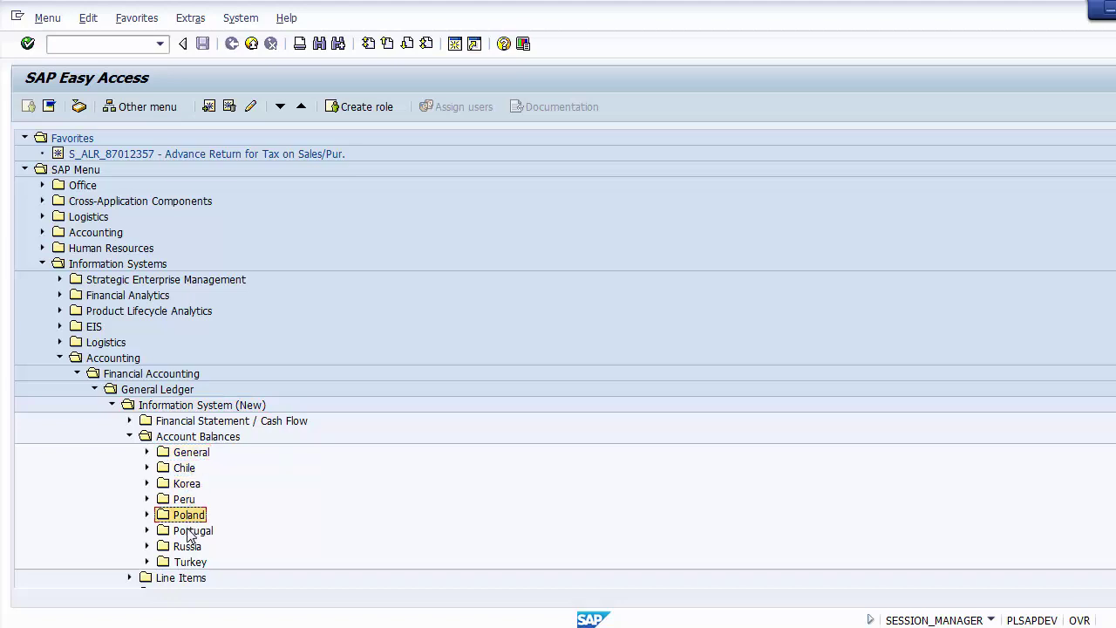
click(188, 531)
click(188, 546)
click(189, 563)
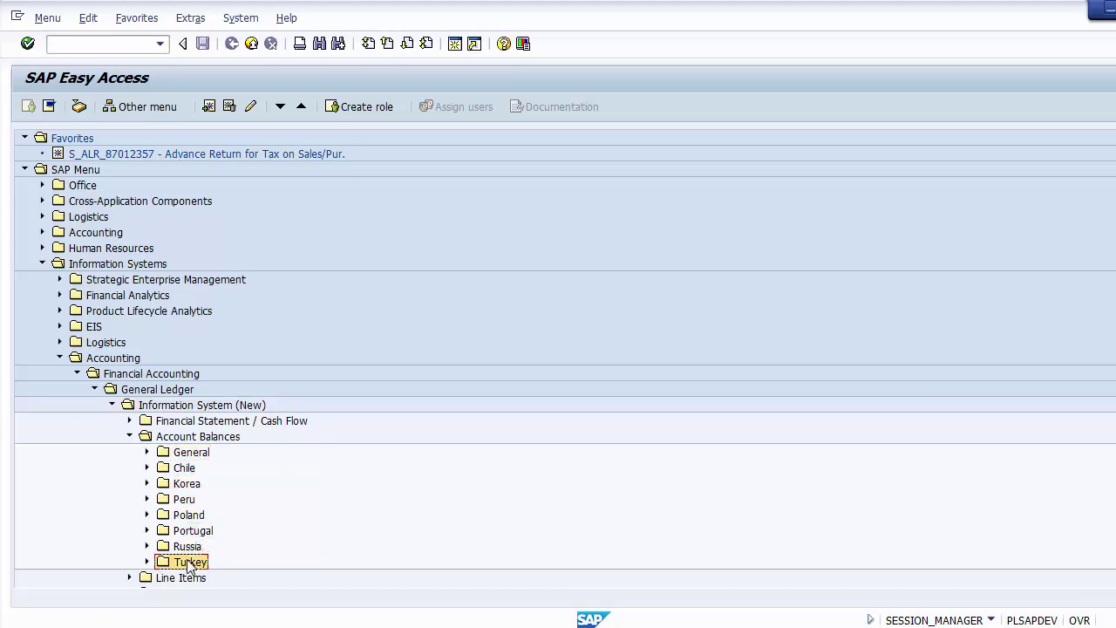
Step: Open the G/L Account Balances (New) report, S_PL0_86000030, from the G/L Account Balances folder under General
click(147, 452)
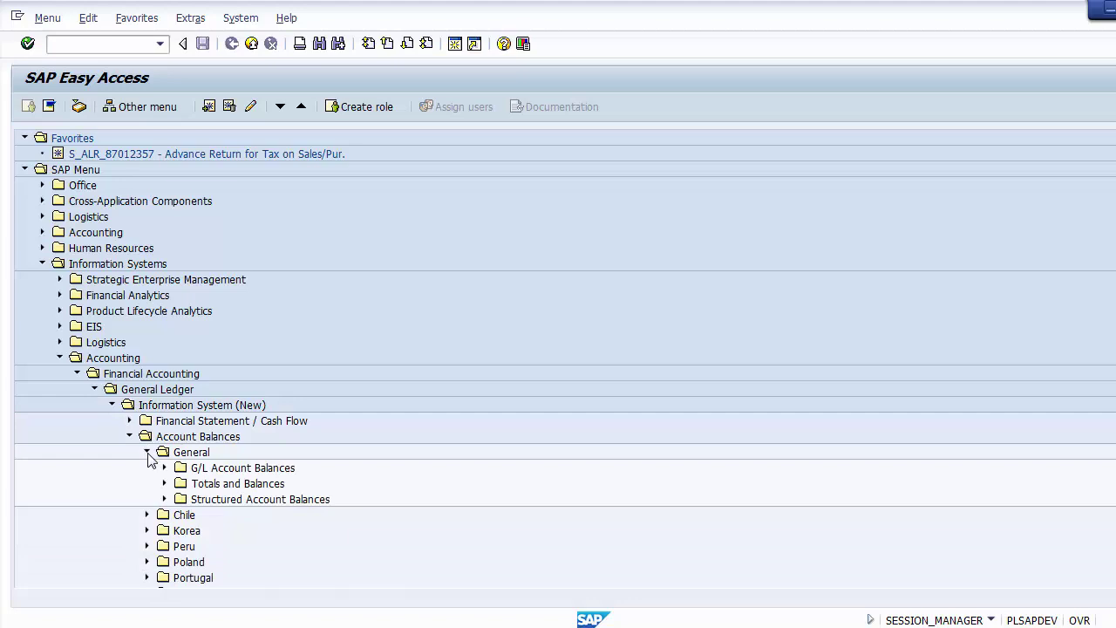
click(219, 471)
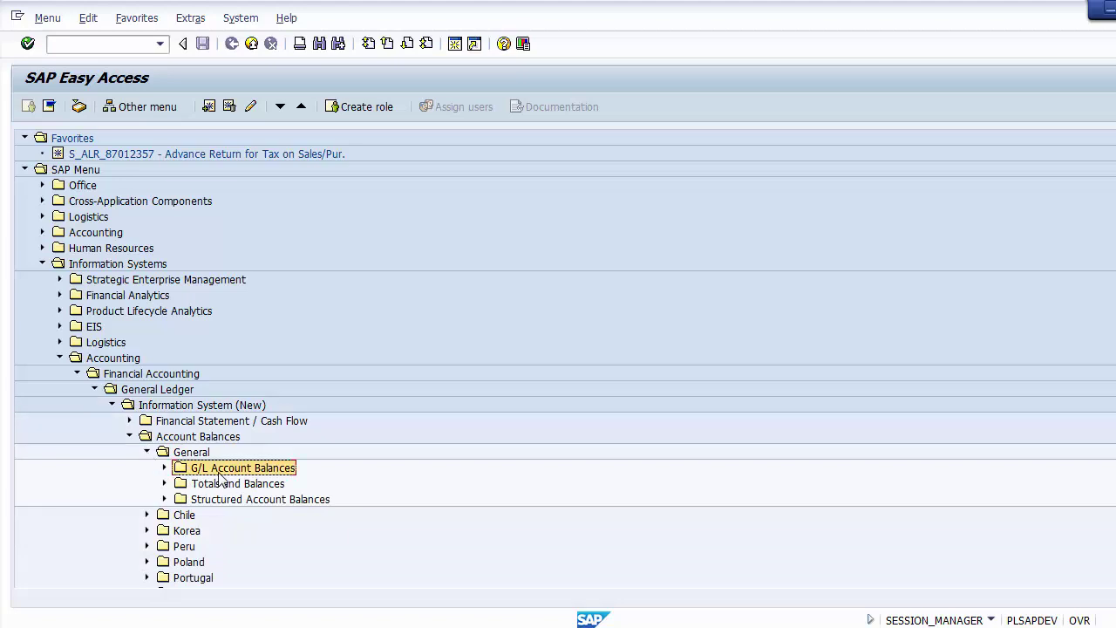
click(164, 469)
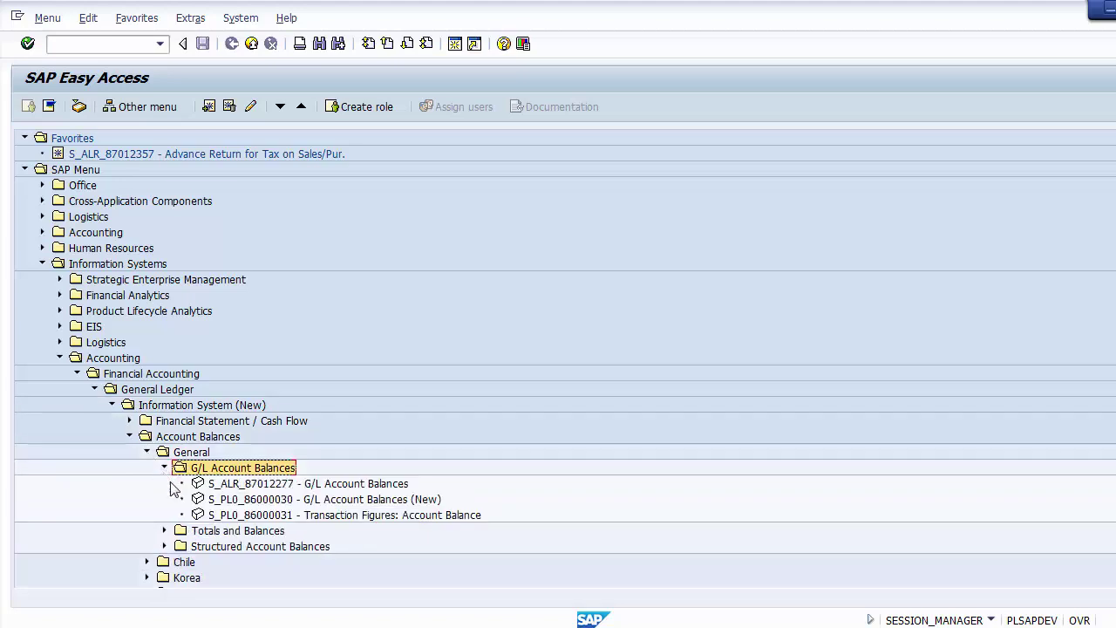
click(346, 503)
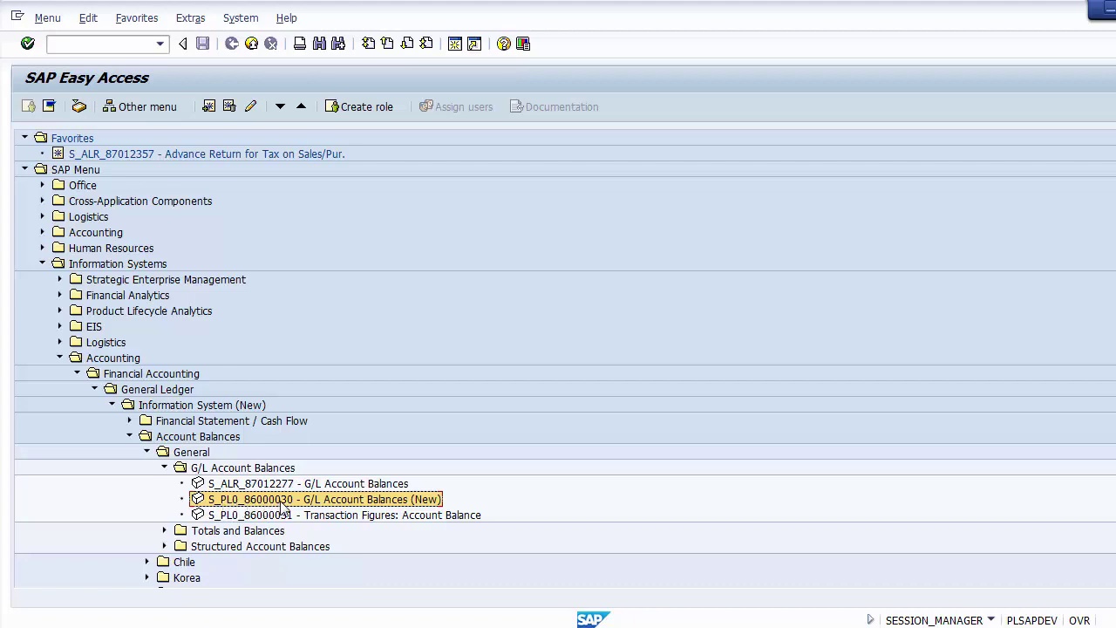
double_click(231, 502)
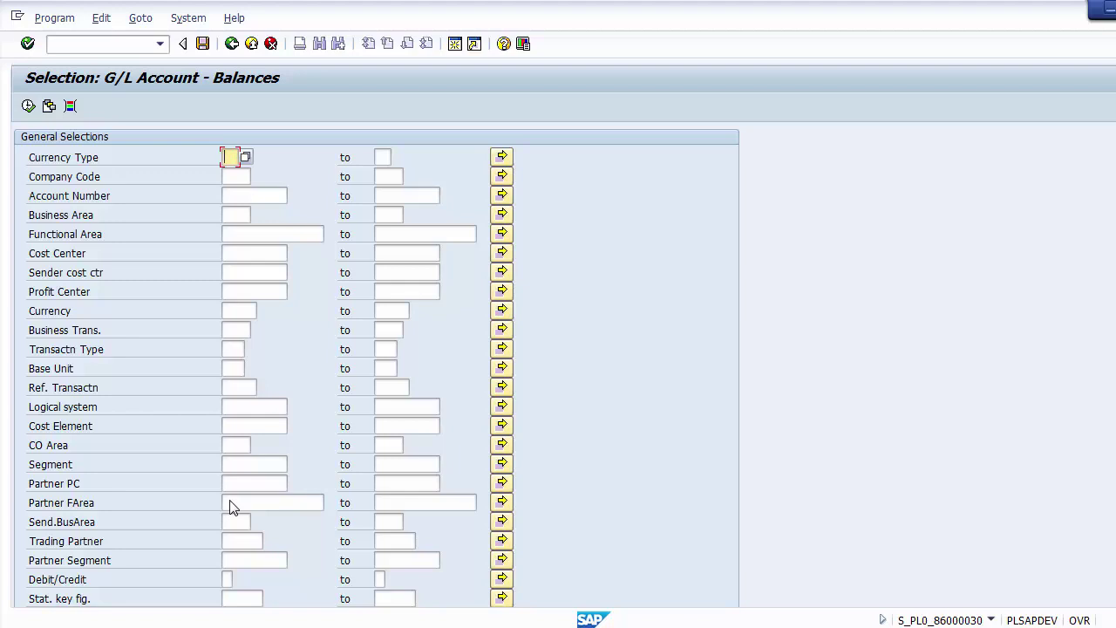
Step: Set the general selections to currency type 10 (company code currency), company code 1000 and business area PA01
key(F4)
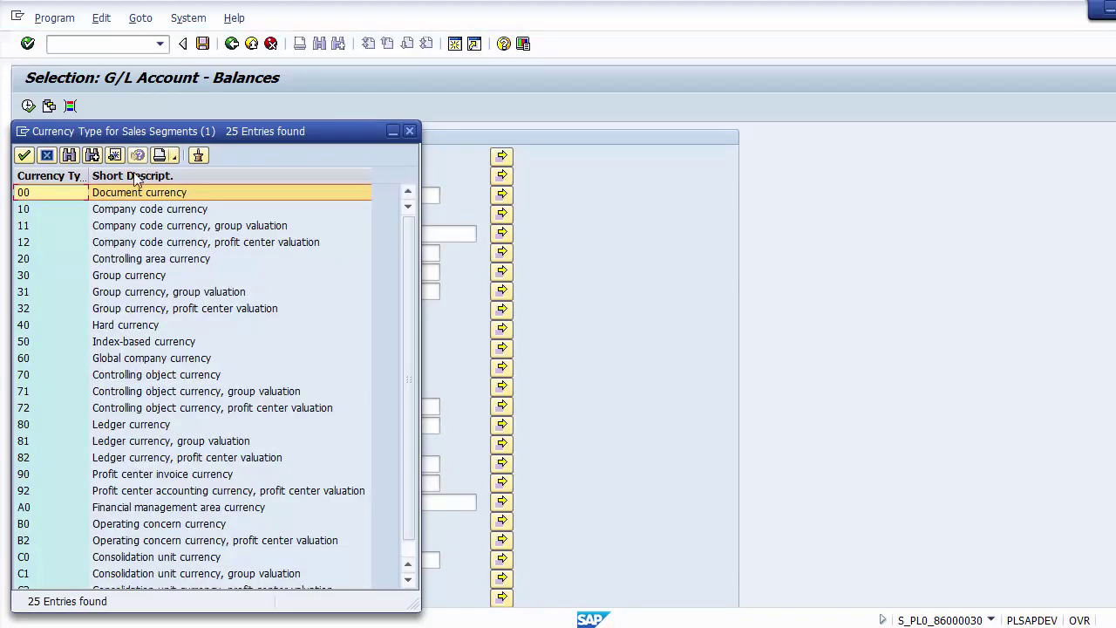
double_click(108, 208)
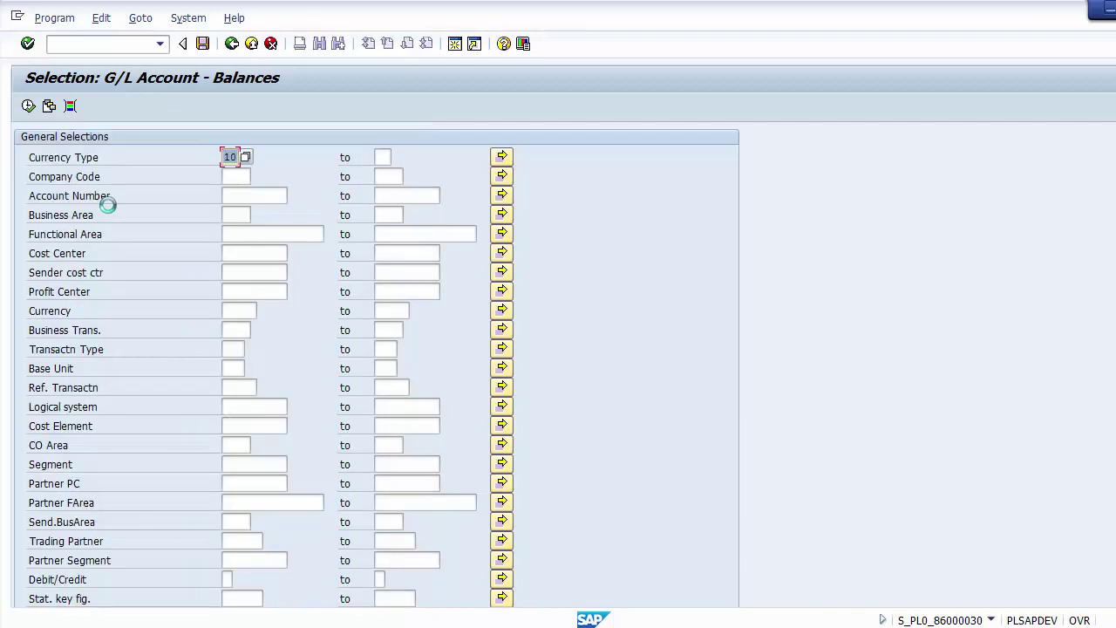
double_click(226, 155)
click(233, 177)
text(1)
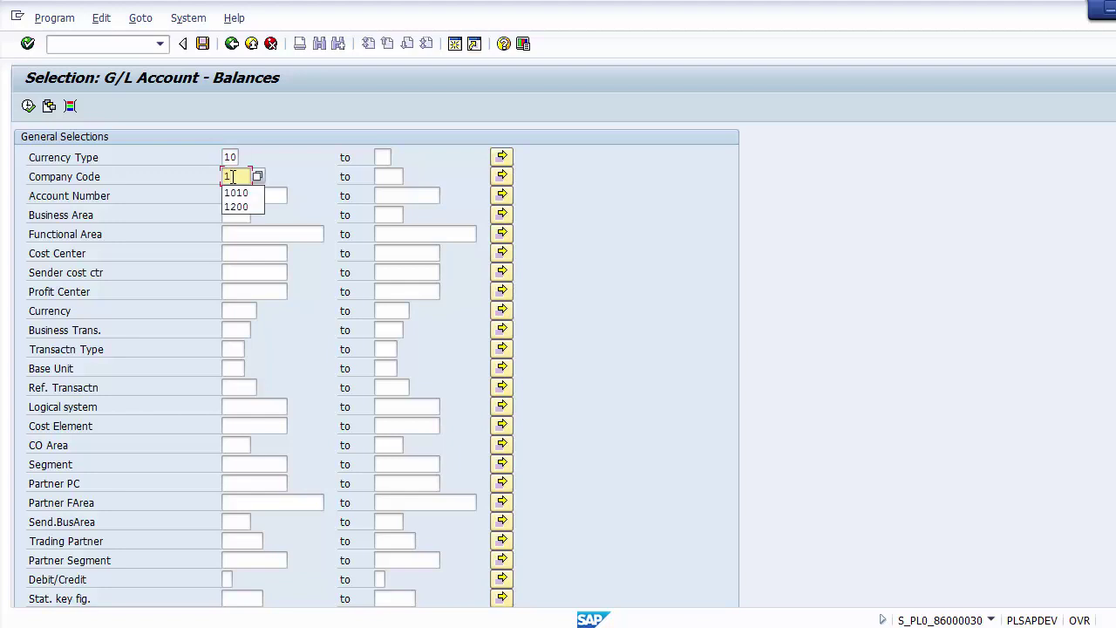
text(000)
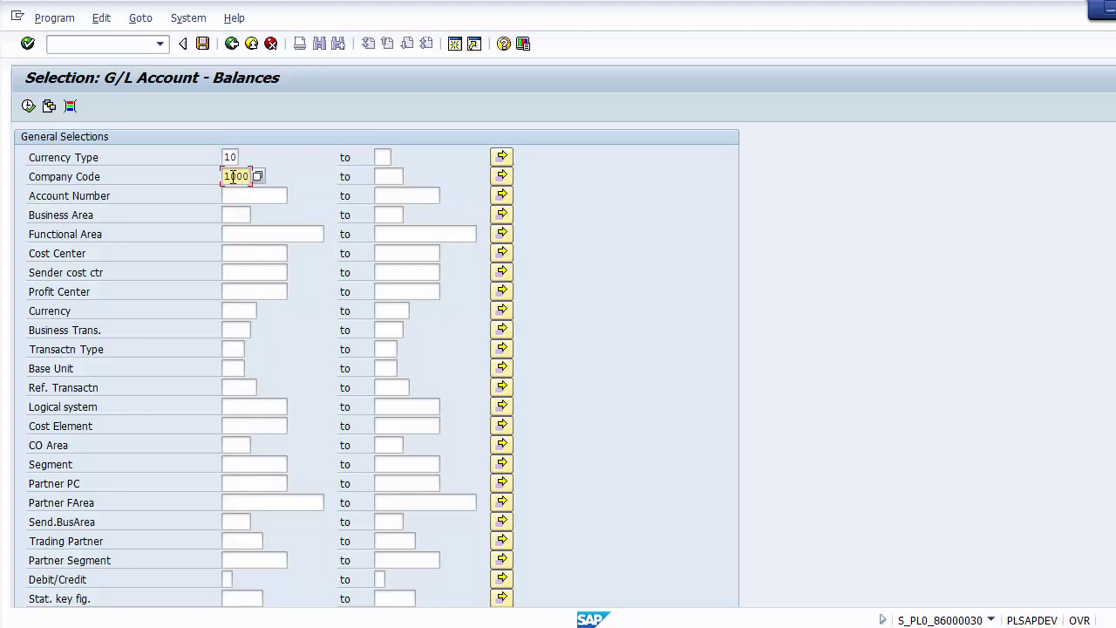
click(239, 216)
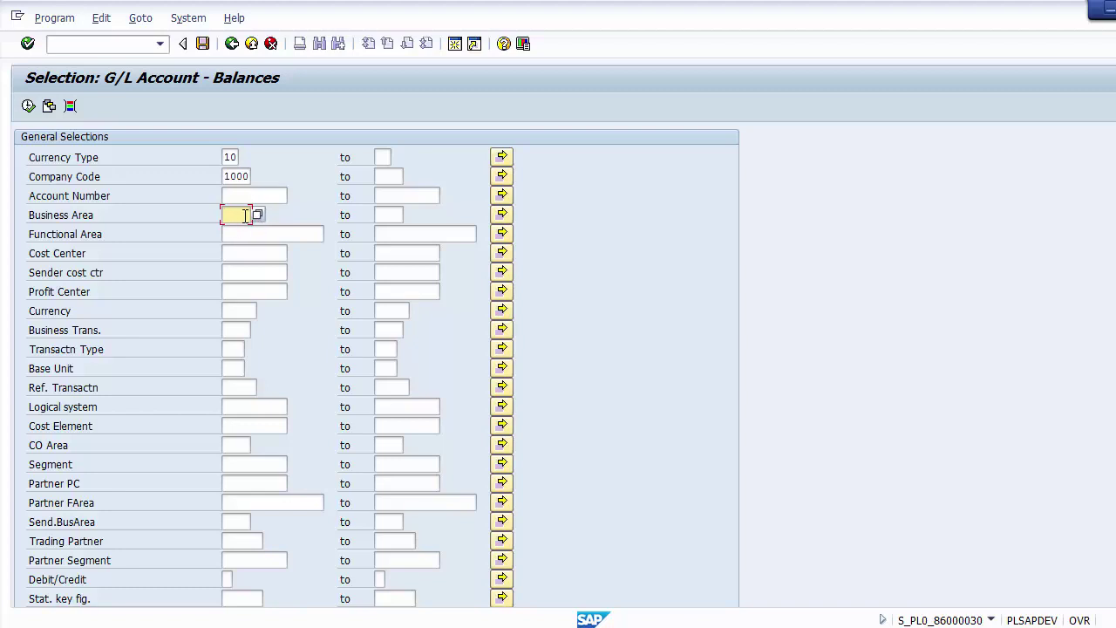
text(PA01)
Step: Set the report period for fiscal year 2014 from 01 to 10
scroll(594, 305, down, 5)
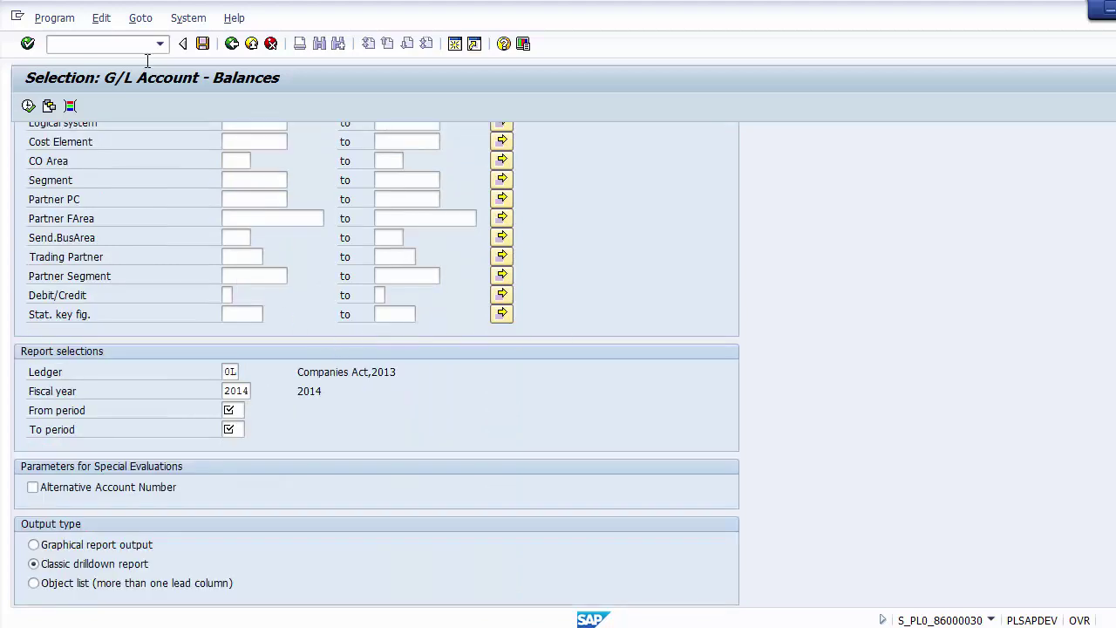
click(248, 391)
click(238, 409)
text(01)
key(Tab)
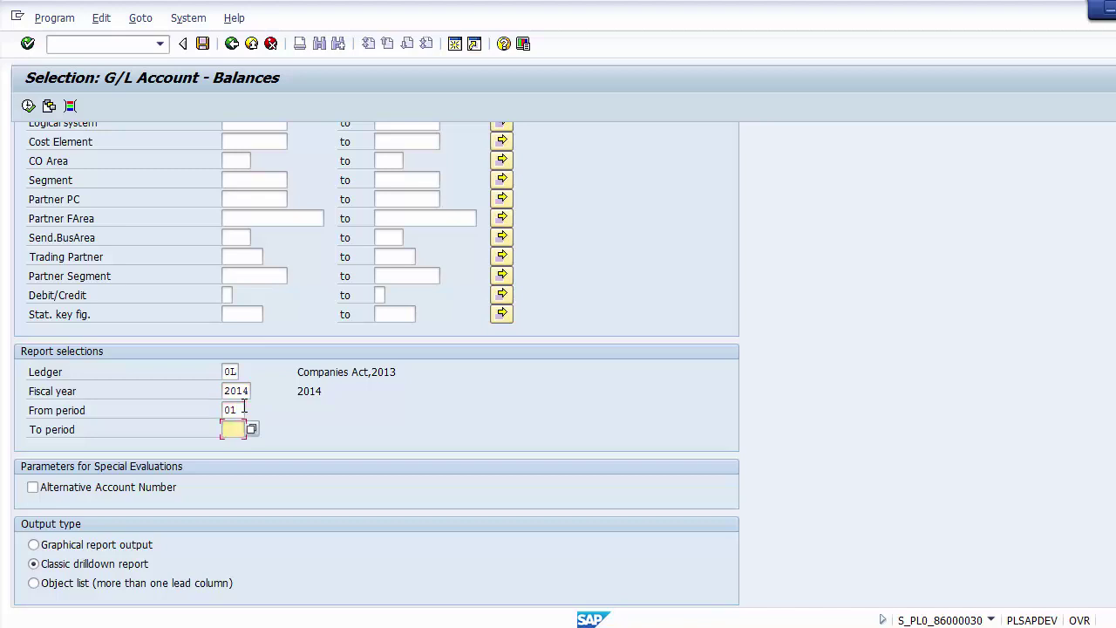
text(10)
Step: Review the currency type, company code and business area selections, plus the ledger, fiscal year and period range
scroll(297, 435, up, 5)
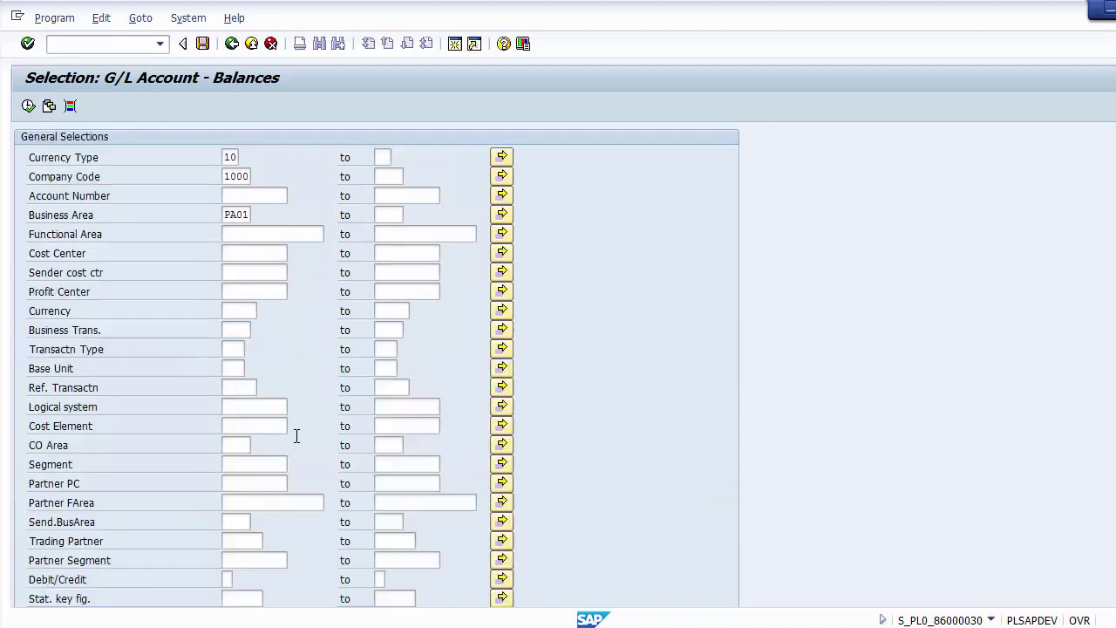
click(236, 158)
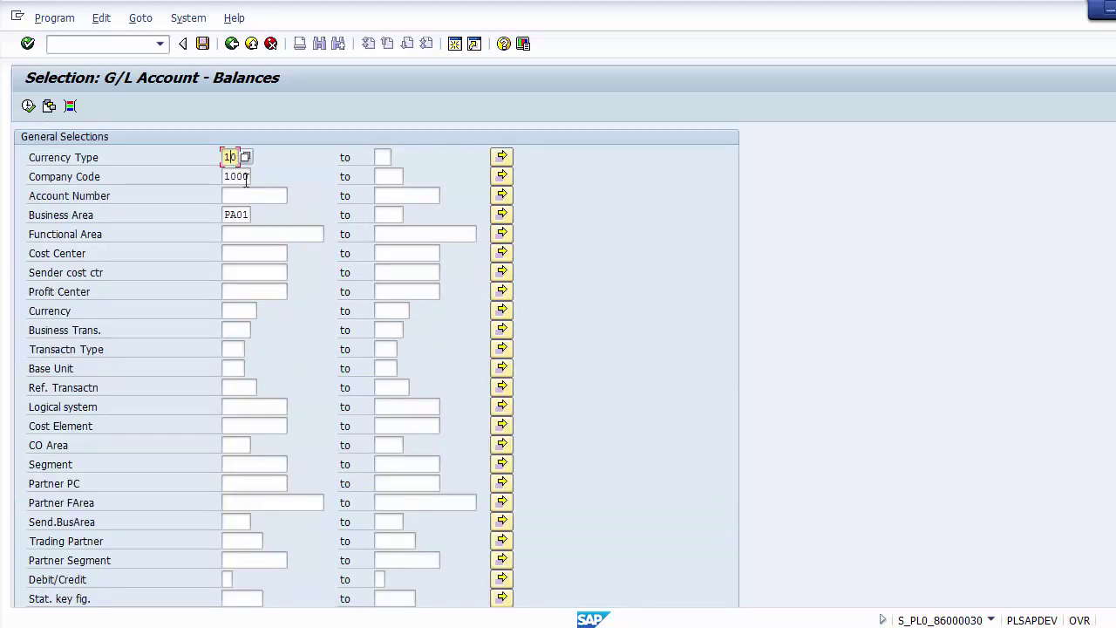
click(246, 176)
click(247, 216)
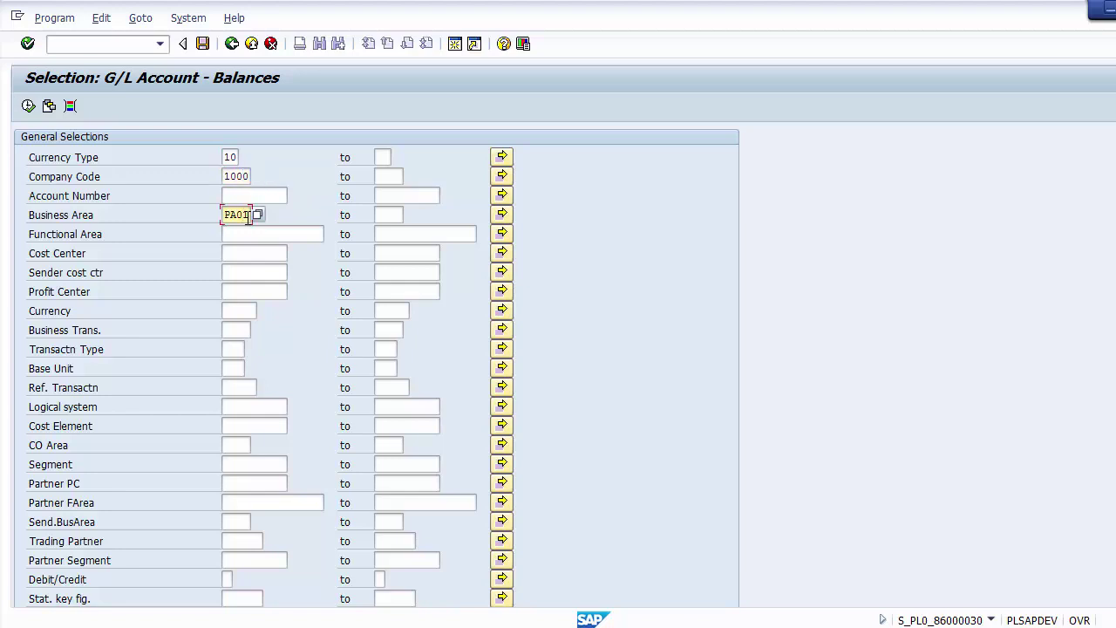
scroll(249, 216, down, 5)
click(229, 371)
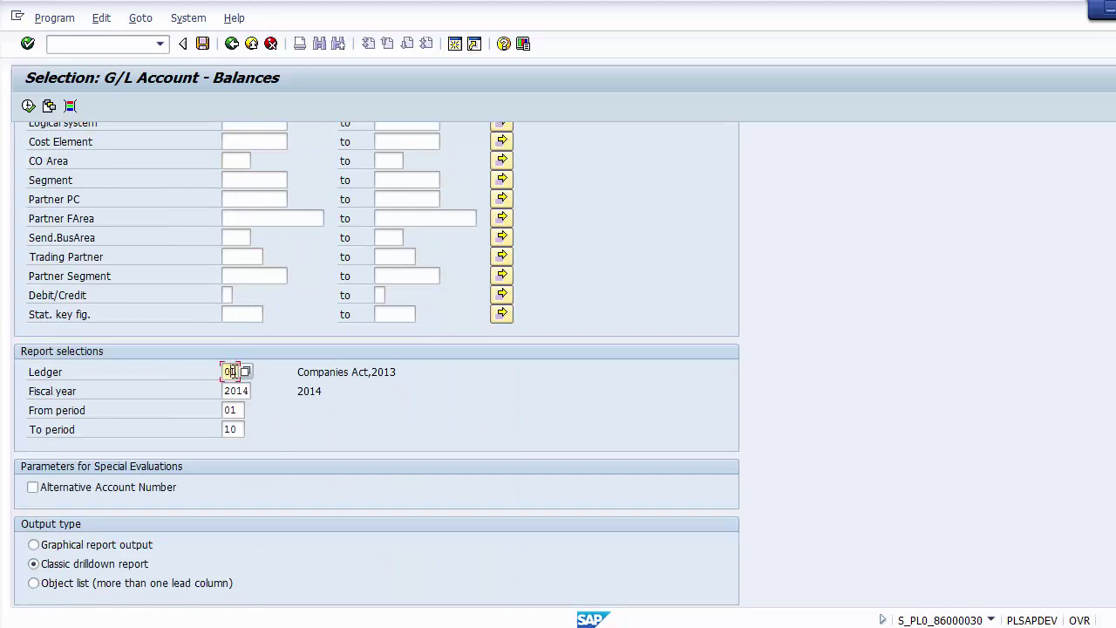
click(244, 391)
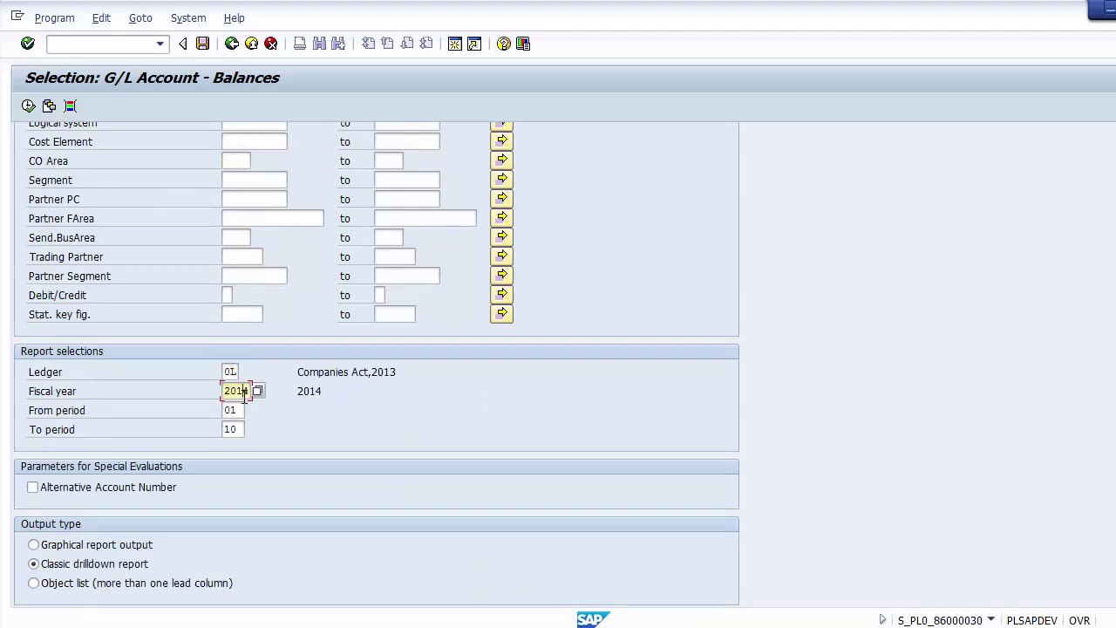
click(242, 409)
click(239, 429)
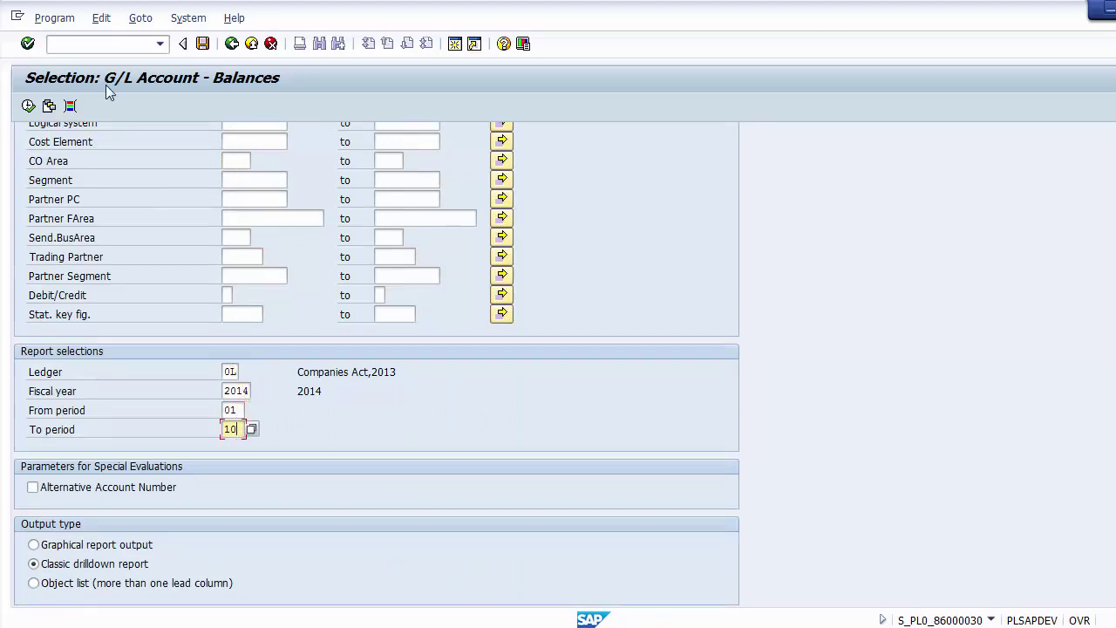
Step: Run the report for business area PA01, examine the overview of report parameters and return to the selection screen
click(29, 106)
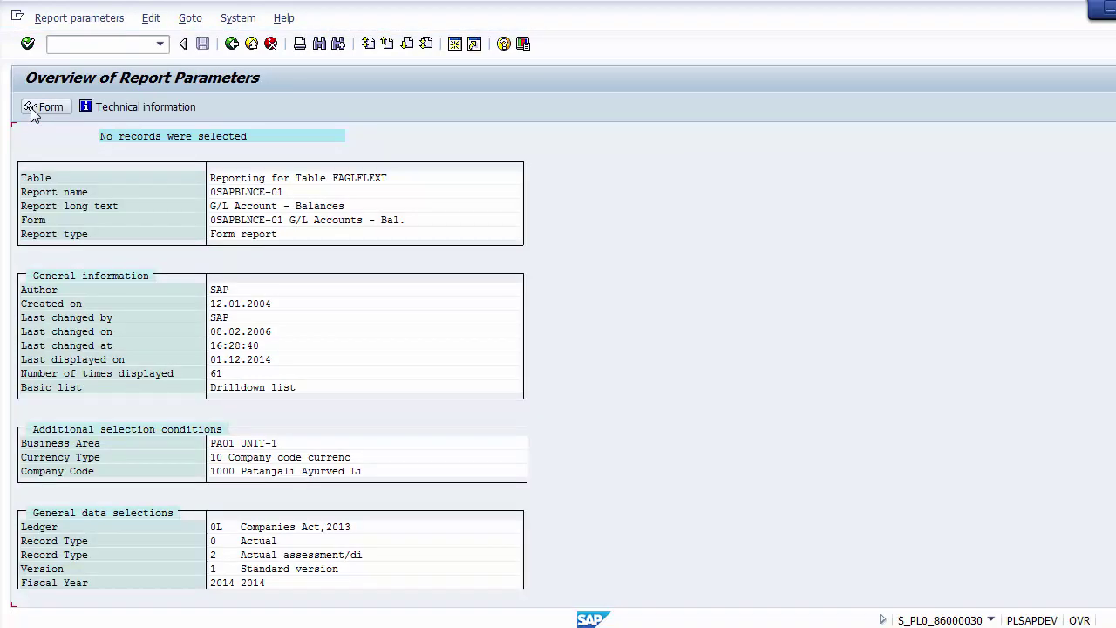
scroll(33, 115, down, 5)
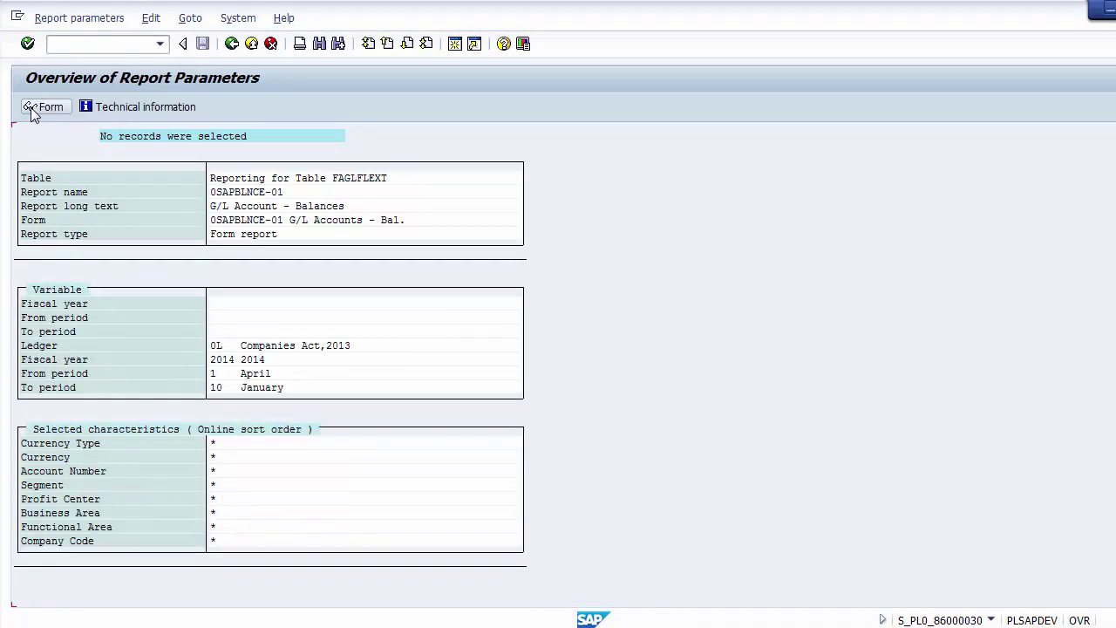
scroll(32, 115, up, 5)
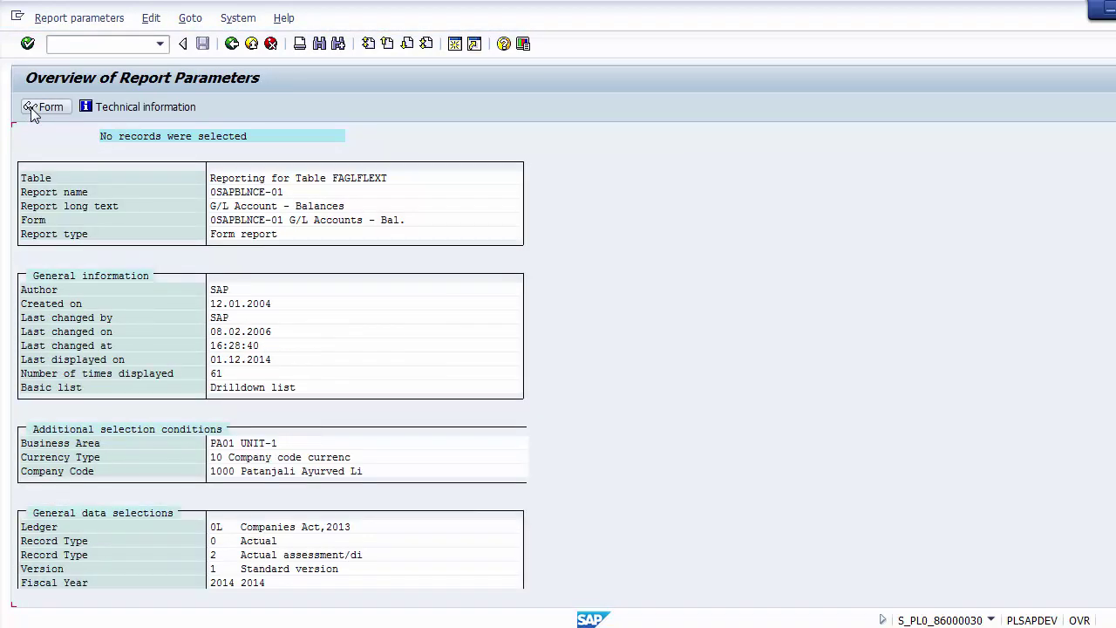
click(231, 45)
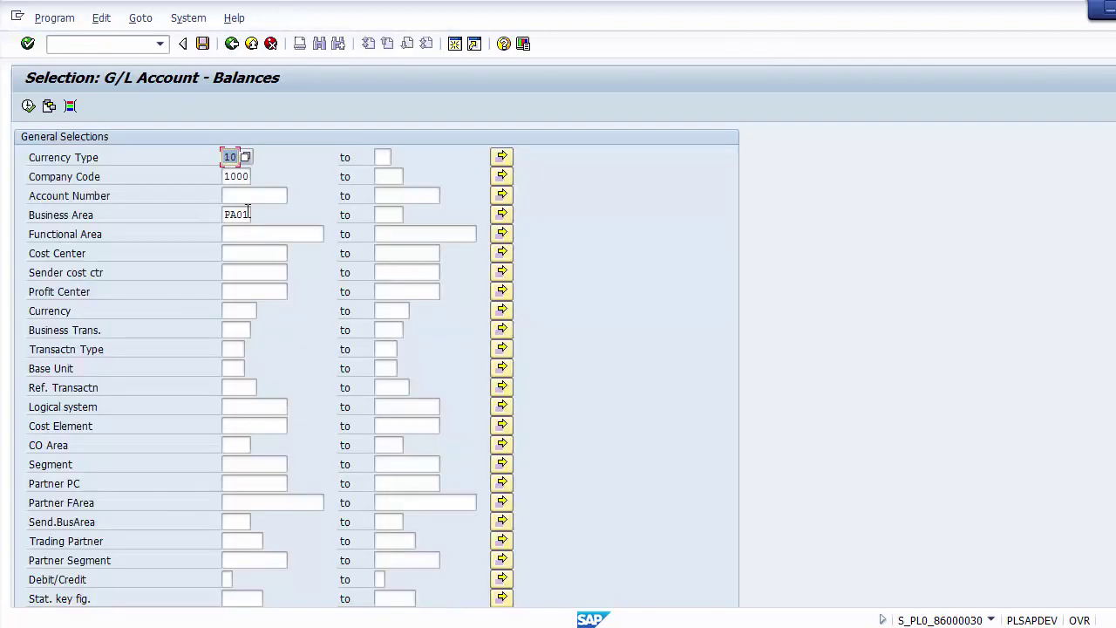
Step: Clear the business area selection and run the G/L account balances report again
click(248, 214)
key(BackSpace)
key(BackSpace)
key(BackSpace)
key(BackSpace)
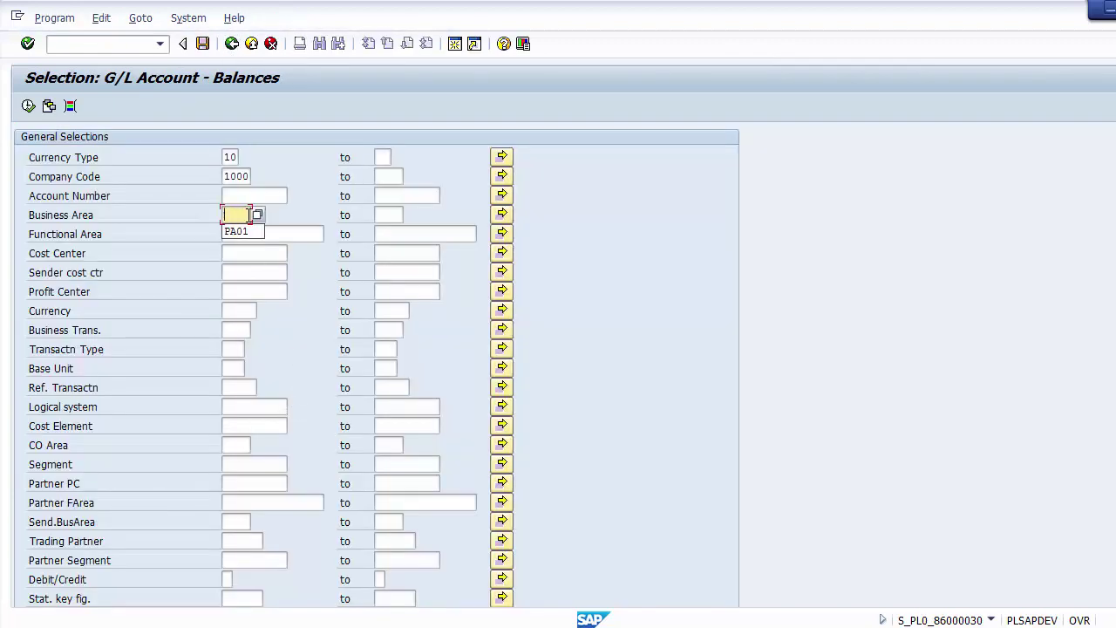
click(306, 209)
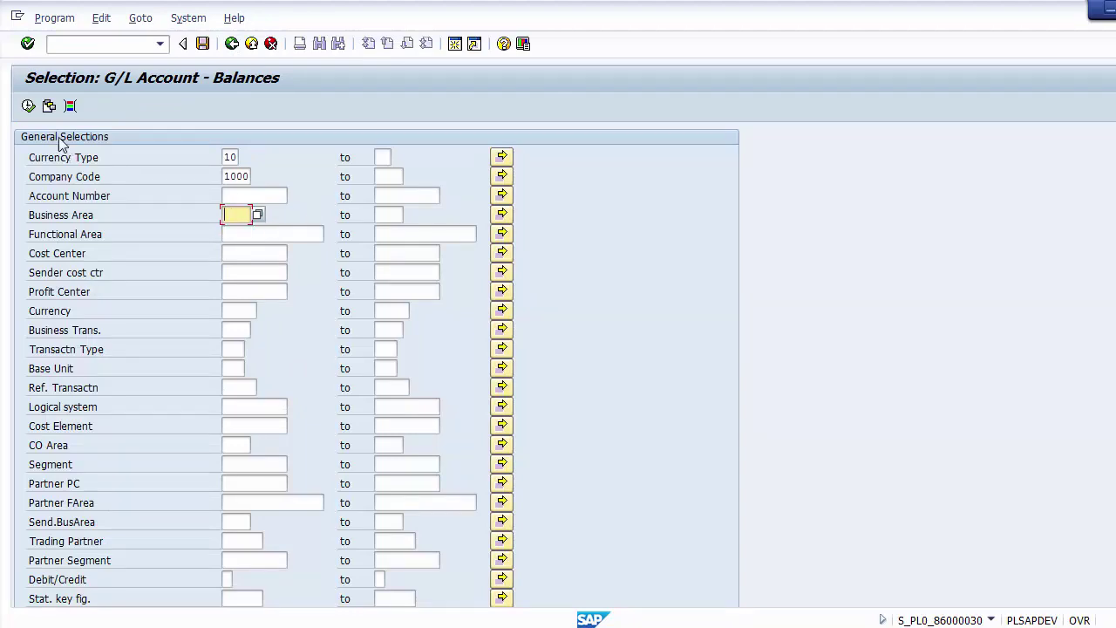
click(28, 106)
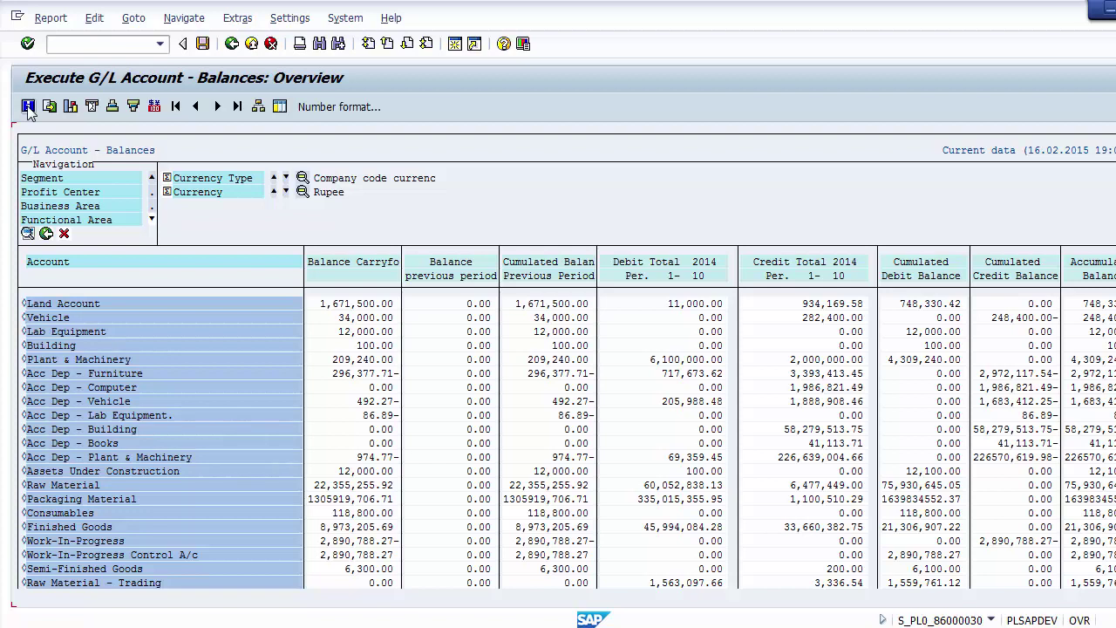
Step: Go back from the account balances through the currency overview to the selection screen without saving the data
click(45, 306)
click(228, 45)
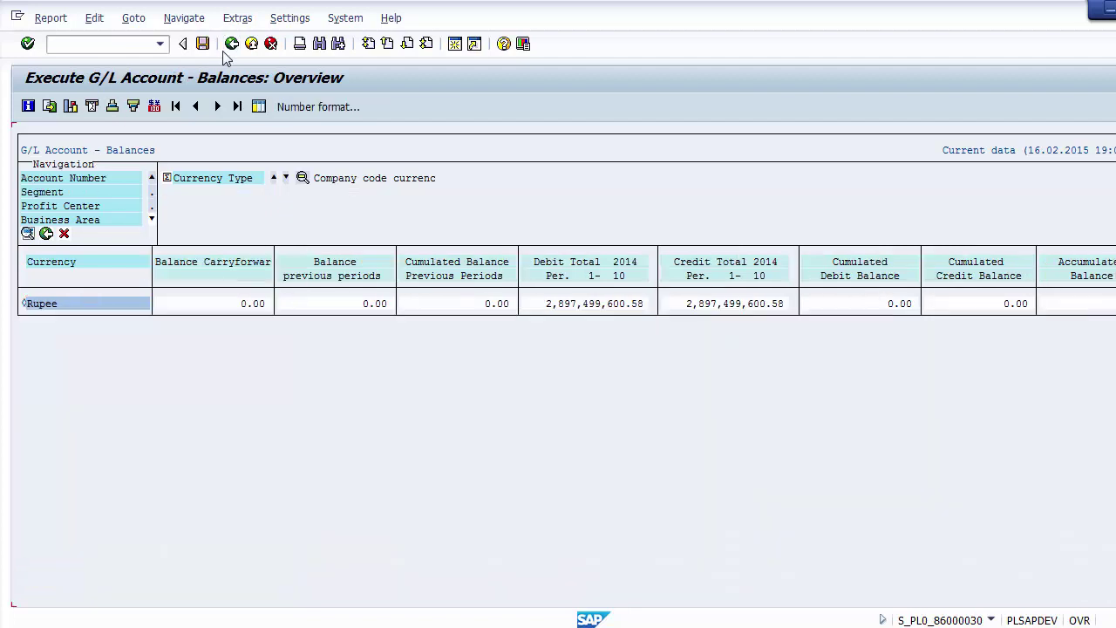
click(231, 46)
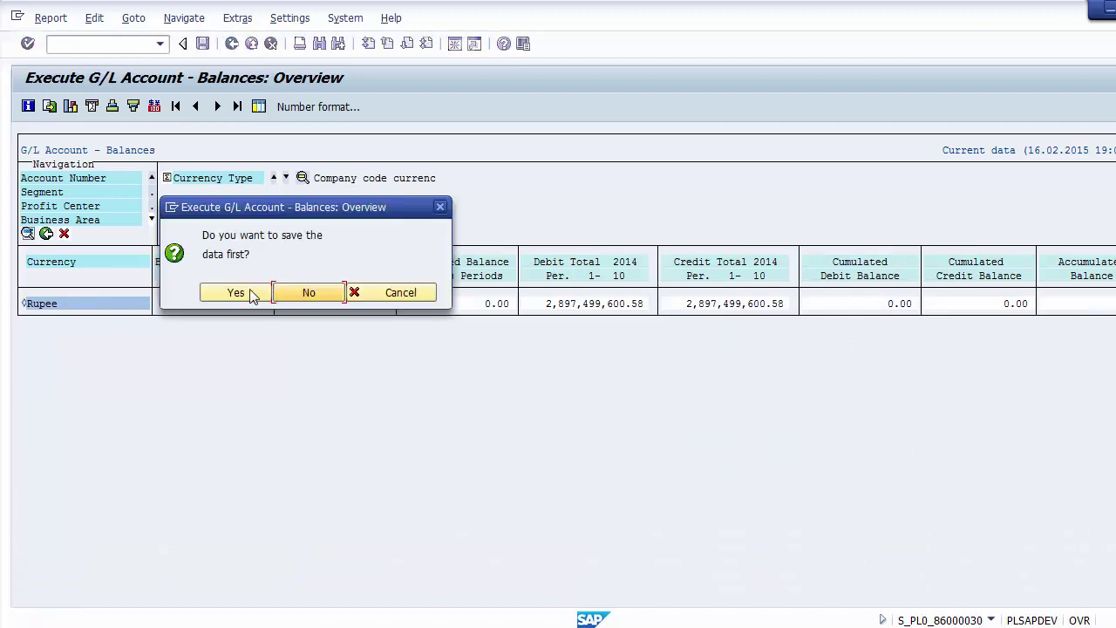
click(314, 295)
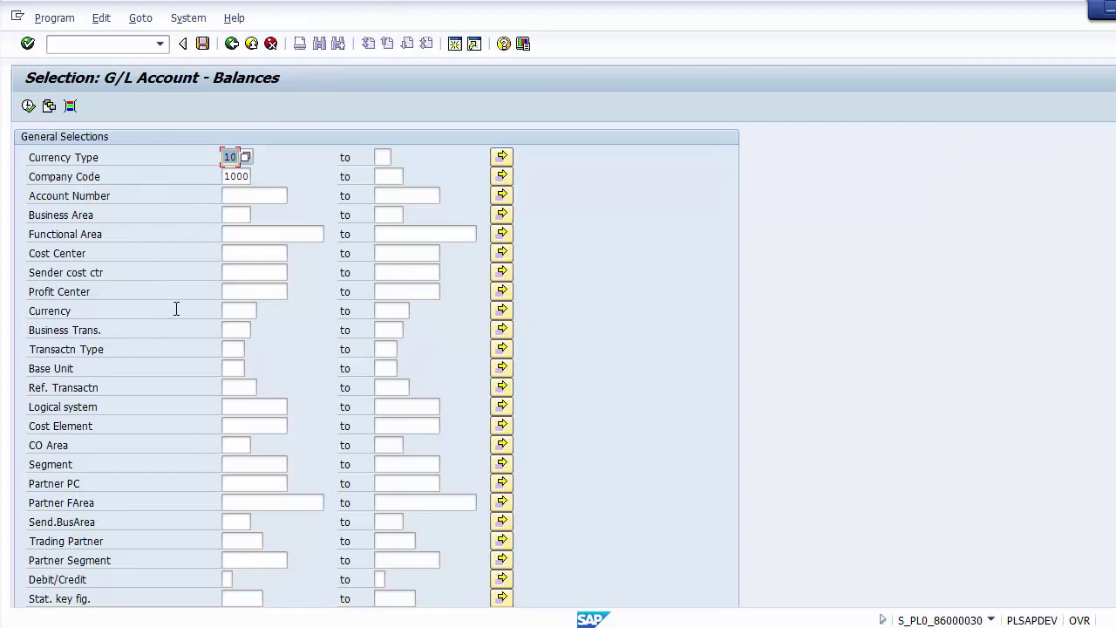
Step: Restrict the report to profit centers 1100 to 1190 and run it
click(236, 294)
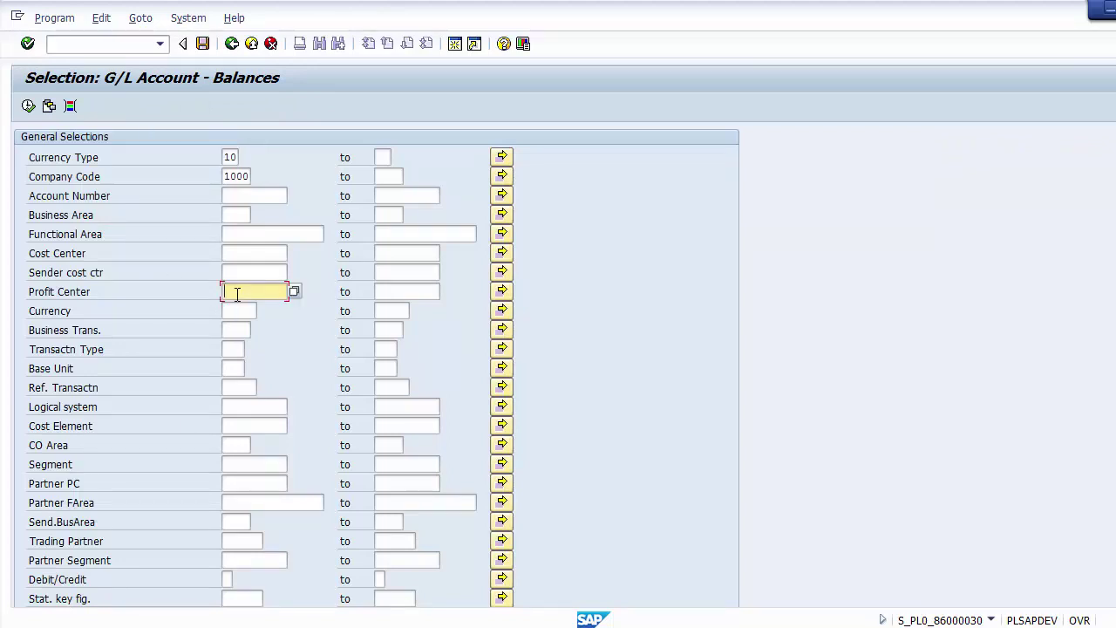
text(1100)
key(Tab)
text(1190)
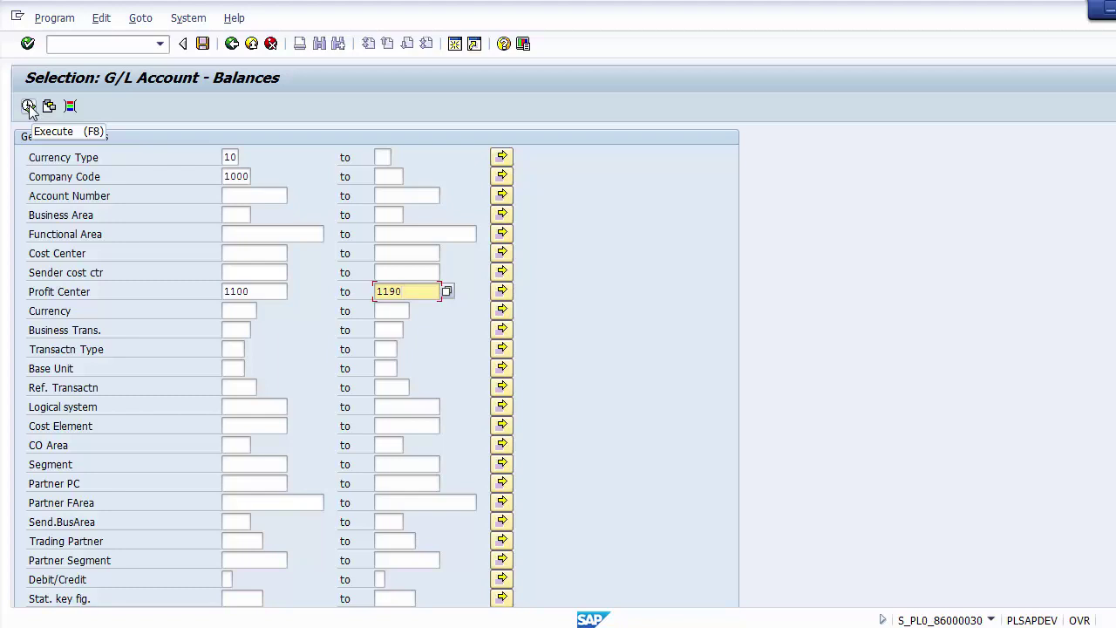
click(27, 107)
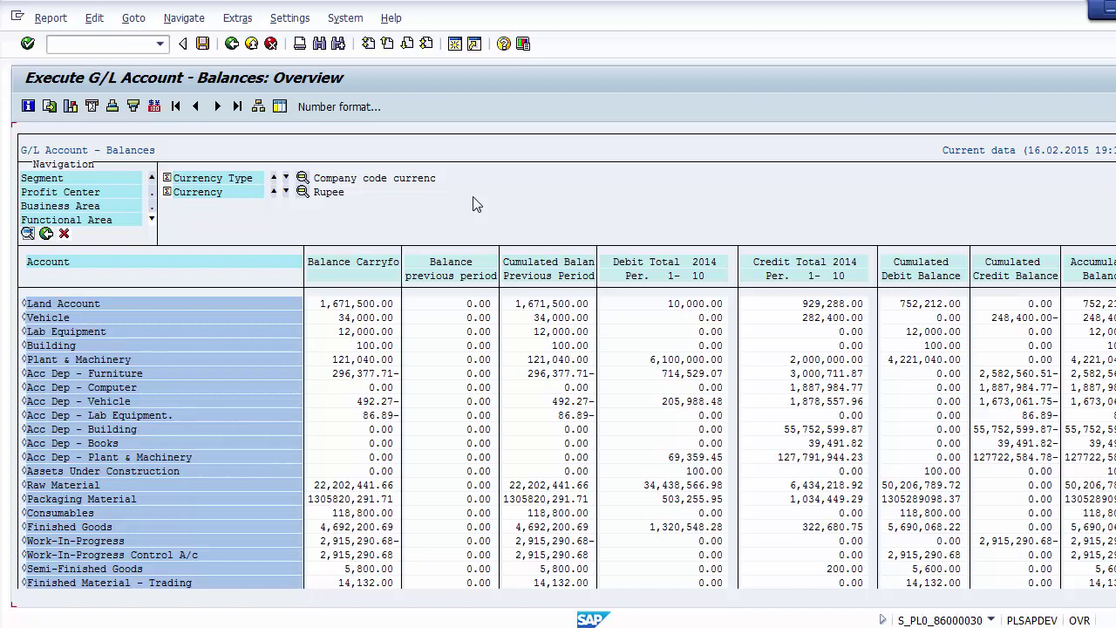
Step: Exit the balances report to the SAP Easy Access menu without saving the data
click(251, 43)
click(307, 292)
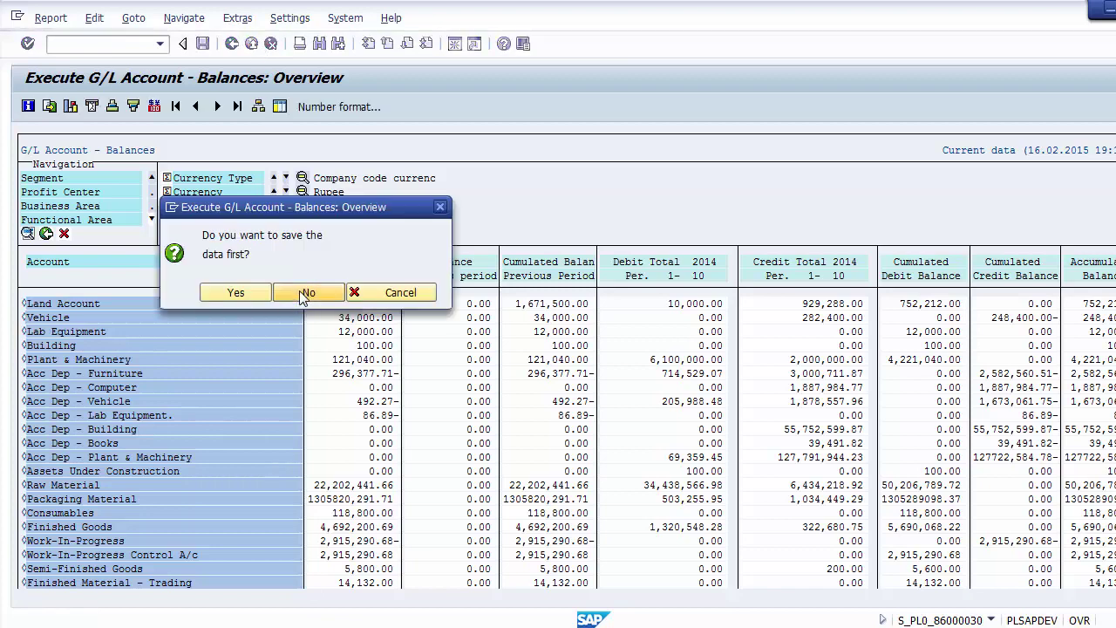
click(251, 44)
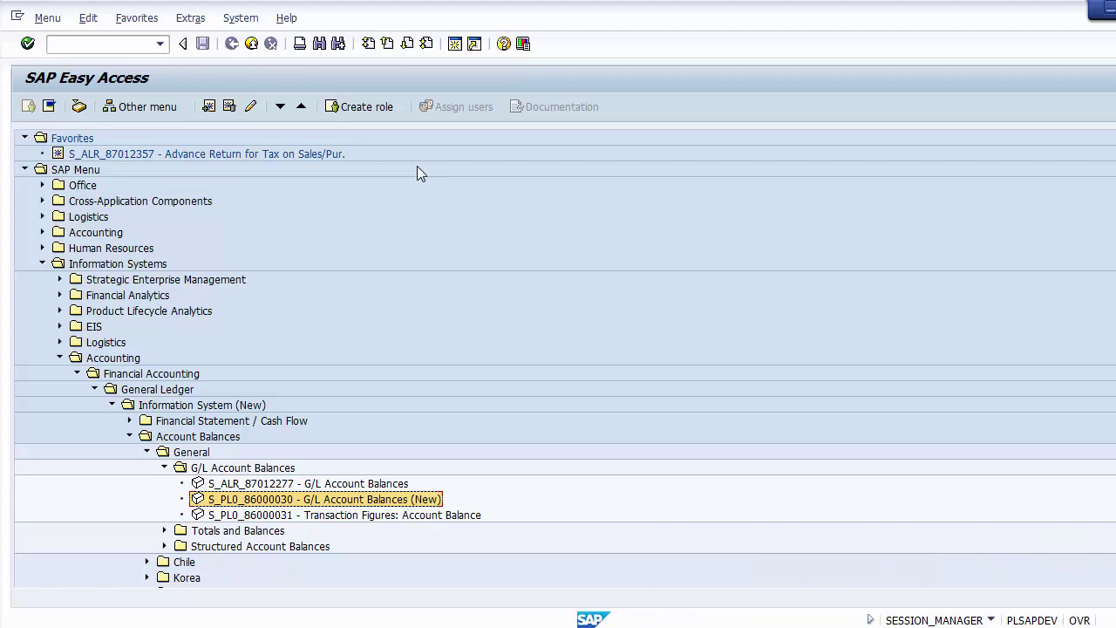
Step: Expand the Totals and Balances and Structured Account Balances folders, and switch to the SAP FI - GL-II presentation in PowerPoint
click(165, 530)
click(164, 563)
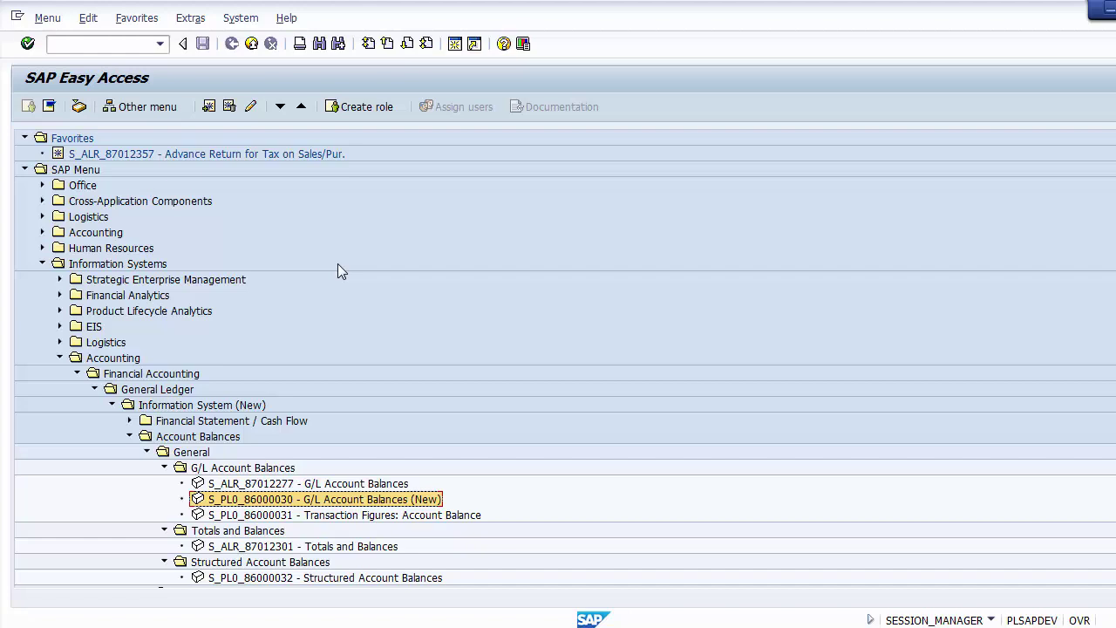
key(alt+Tab)
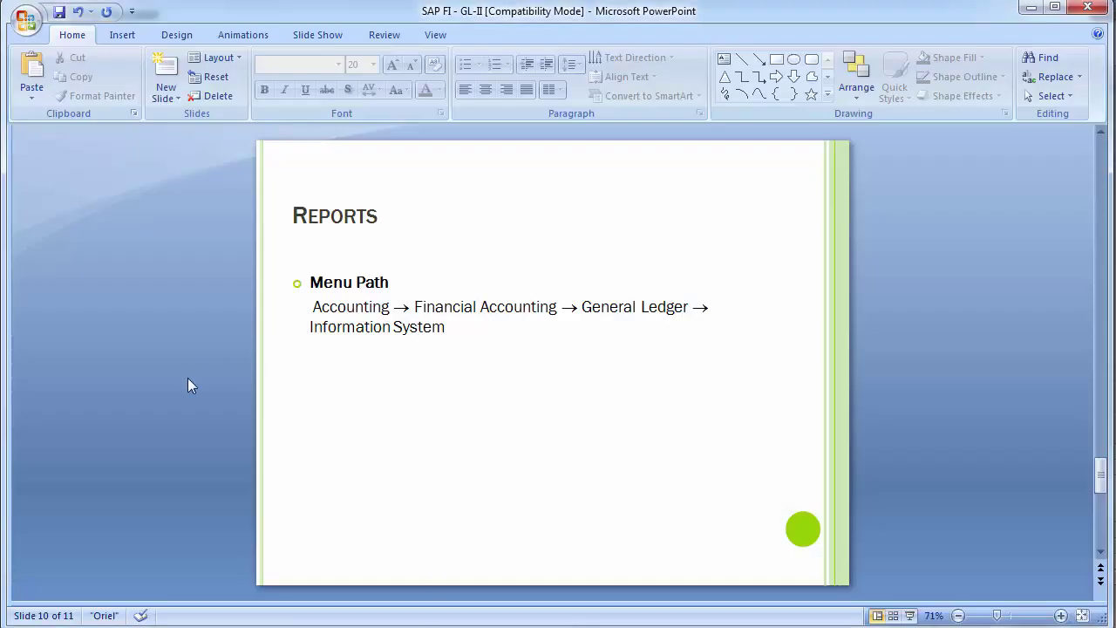